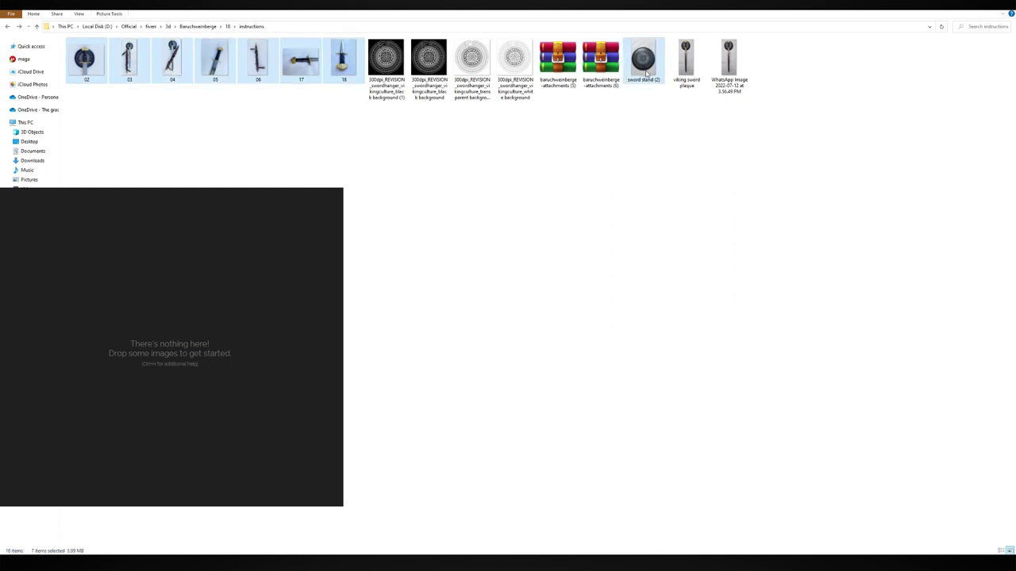
- Gather the ten sword reference photos into a tiled PureRef board floating over Maya
{"action": "left_click_drag", "start_coordinate": [105, 364], "coordinate": [108, 361]}
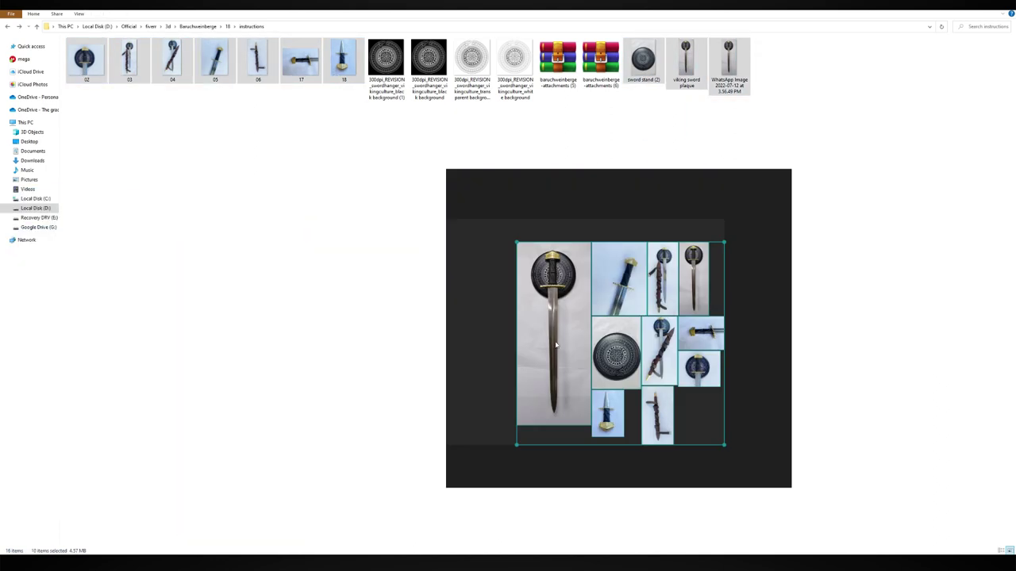
{"action": "left_click_drag", "start_coordinate": [614, 324], "coordinate": [669, 451]}
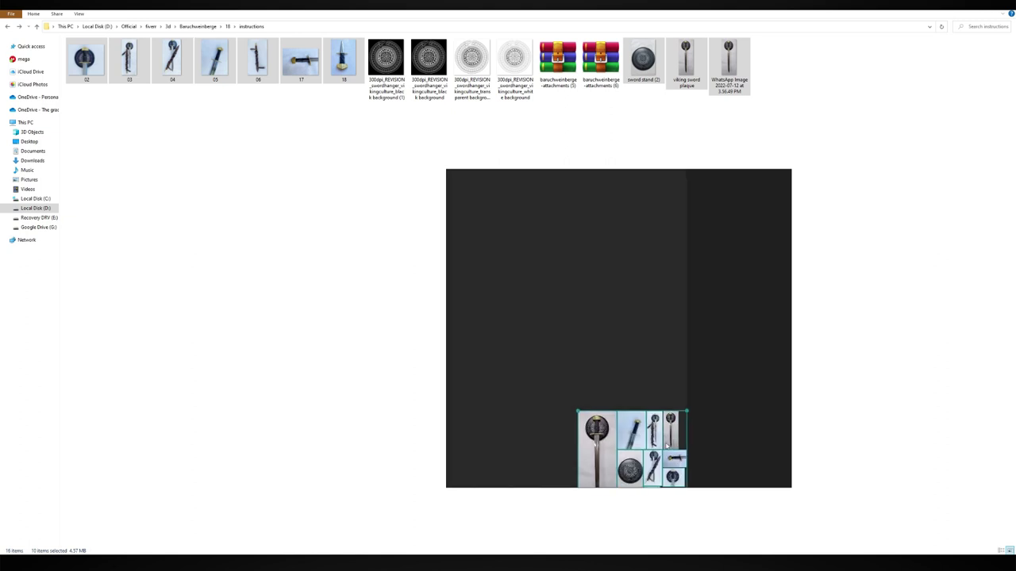
{"action": "scroll", "coordinate": [643, 341], "scroll_direction": "down", "scroll_amount": 3}
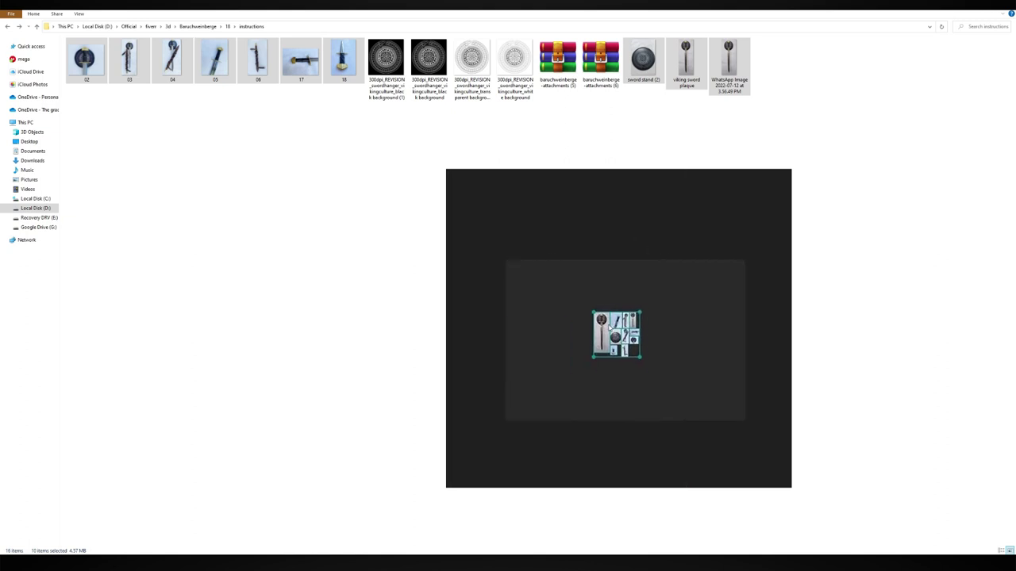
{"action": "scroll", "coordinate": [609, 325], "scroll_direction": "up", "scroll_amount": 5}
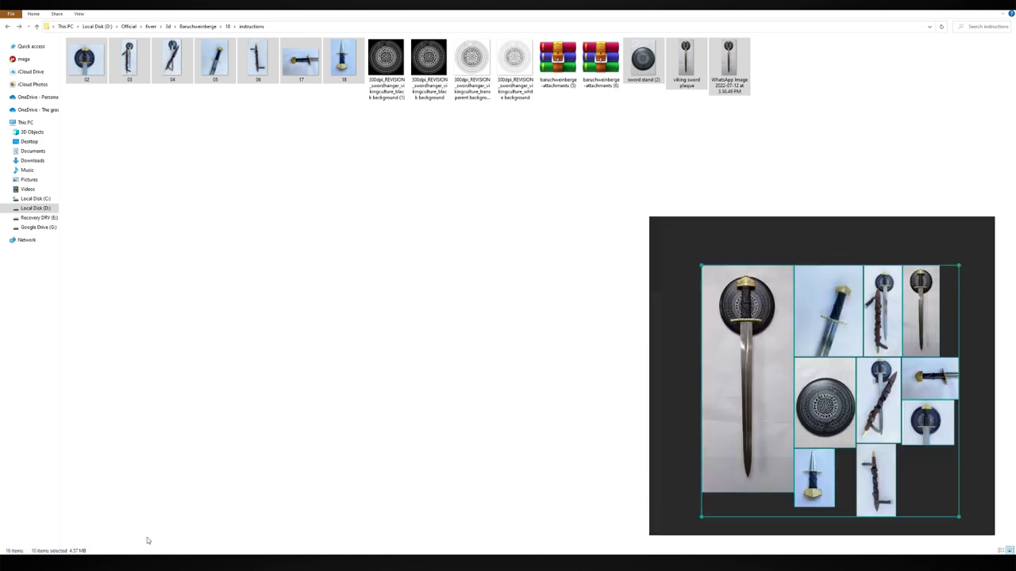
{"action": "key", "text": "alt+Tab"}
- Move the PureRef reference board to the left edge of the screen
{"action": "right_click_drag", "start_coordinate": [785, 310], "coordinate": [143, 268]}
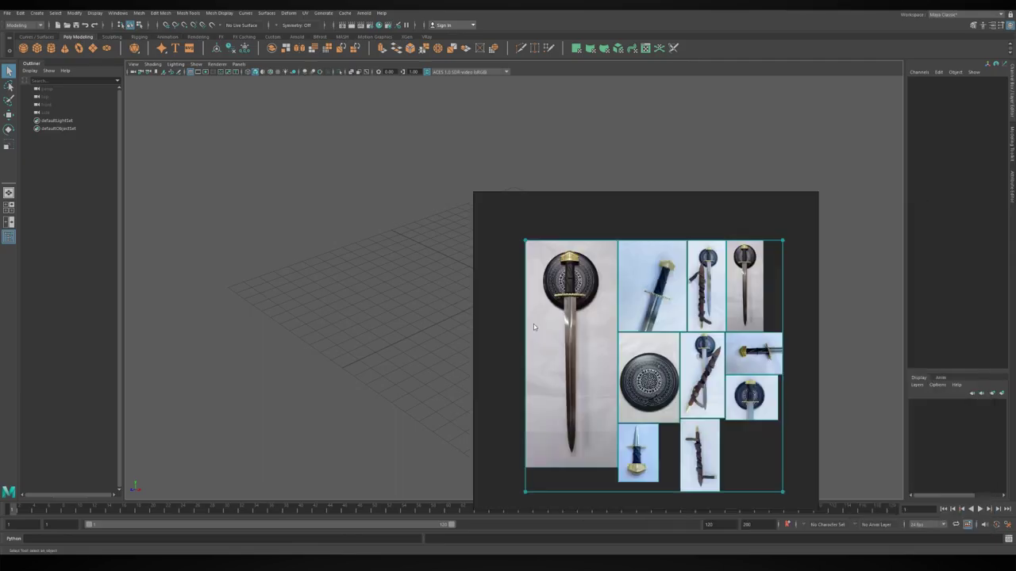
{"action": "scroll", "coordinate": [144, 268], "scroll_direction": "up", "scroll_amount": 5}
{"action": "scroll", "coordinate": [144, 268], "scroll_direction": "down", "scroll_amount": 2}
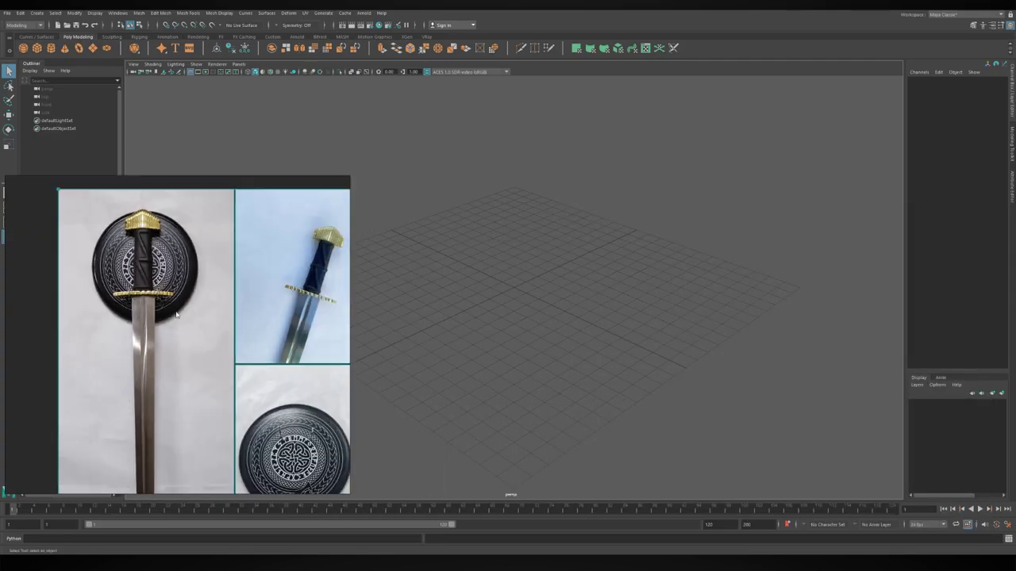
{"action": "scroll", "coordinate": [175, 298], "scroll_direction": "down", "scroll_amount": 2}
{"action": "scroll", "coordinate": [212, 328], "scroll_direction": "down", "scroll_amount": 2}
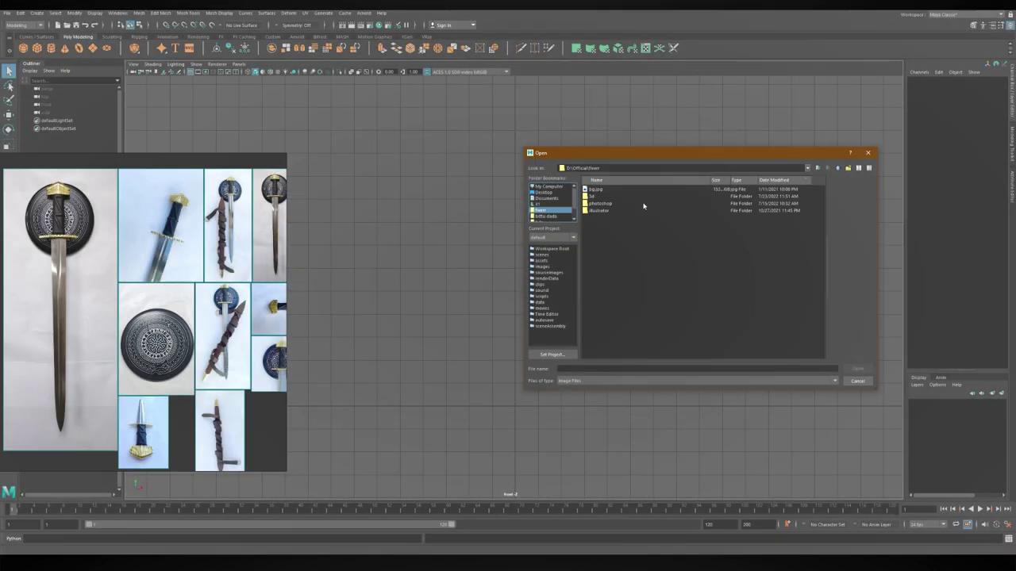
- Load the sword photo as a front-view image plane, rotate it slightly, and orbit the camera
{"action": "key", "text": "alt+Tab"}
{"action": "left_click", "coordinate": [568, 236]}
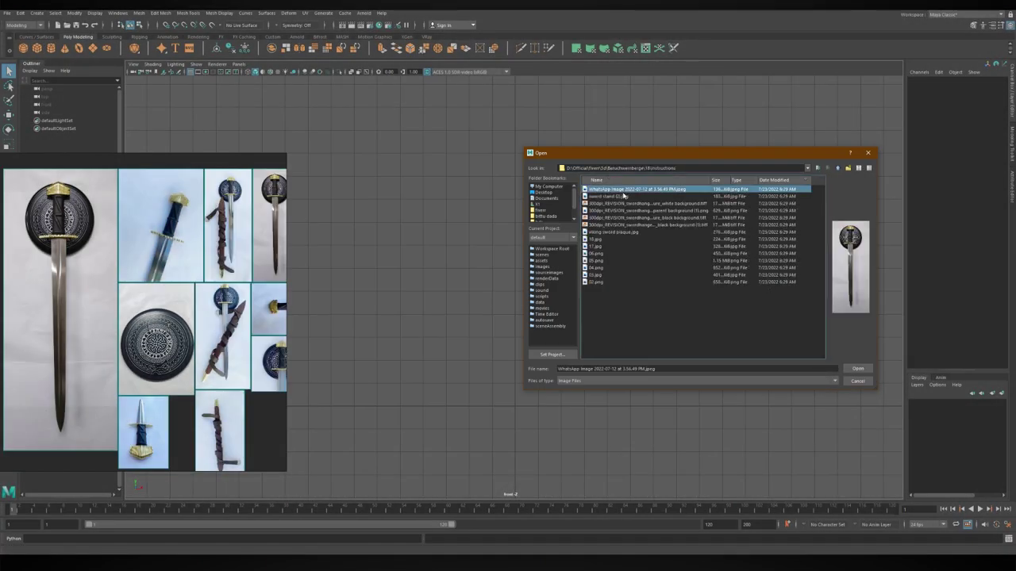
{"action": "double_click", "coordinate": [619, 191]}
{"action": "left_click_drag", "start_coordinate": [545, 341], "coordinate": [540, 268]}
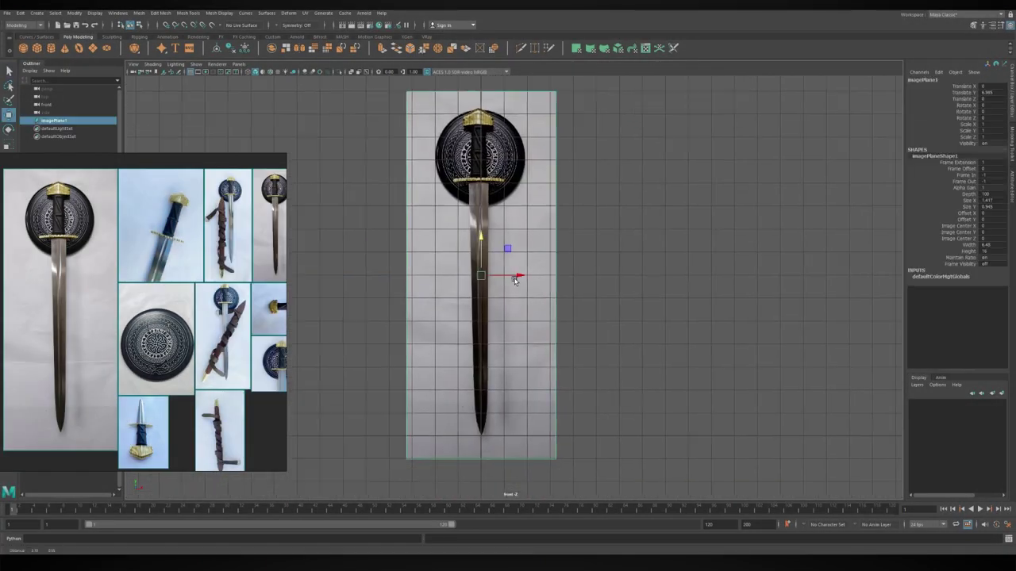
{"action": "key", "text": "e"}
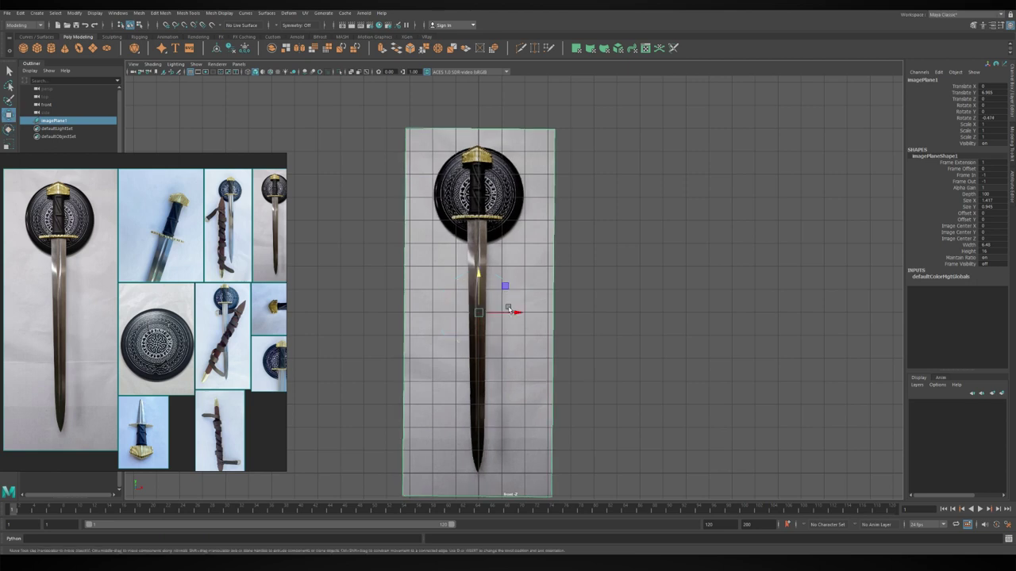
{"action": "left_click_drag", "start_coordinate": [643, 286], "coordinate": [544, 228]}
{"action": "left_click_drag", "start_coordinate": [500, 301], "coordinate": [412, 286], "text": "alt"}
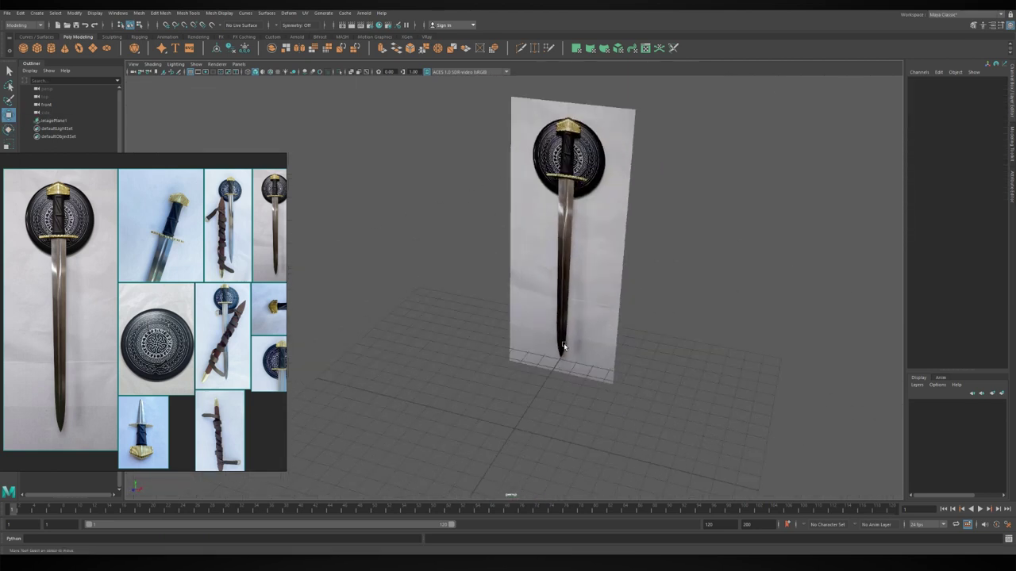
{"action": "scroll", "coordinate": [177, 361], "scroll_direction": "up", "scroll_amount": 4}
{"action": "left_click", "coordinate": [43, 52]}
- Draw a polygon cylinder for the plaque and set its Subdivisions Caps to 0
{"action": "mouse_move", "coordinate": [539, 377]}
{"action": "left_mouse_down"}
{"action": "mouse_move", "coordinate": [531, 408]}
{"action": "mouse_move", "coordinate": [517, 179]}
{"action": "left_mouse_up"}
{"action": "key", "text": "w"}
{"action": "scroll", "coordinate": [519, 291], "scroll_direction": "up", "scroll_amount": 5}
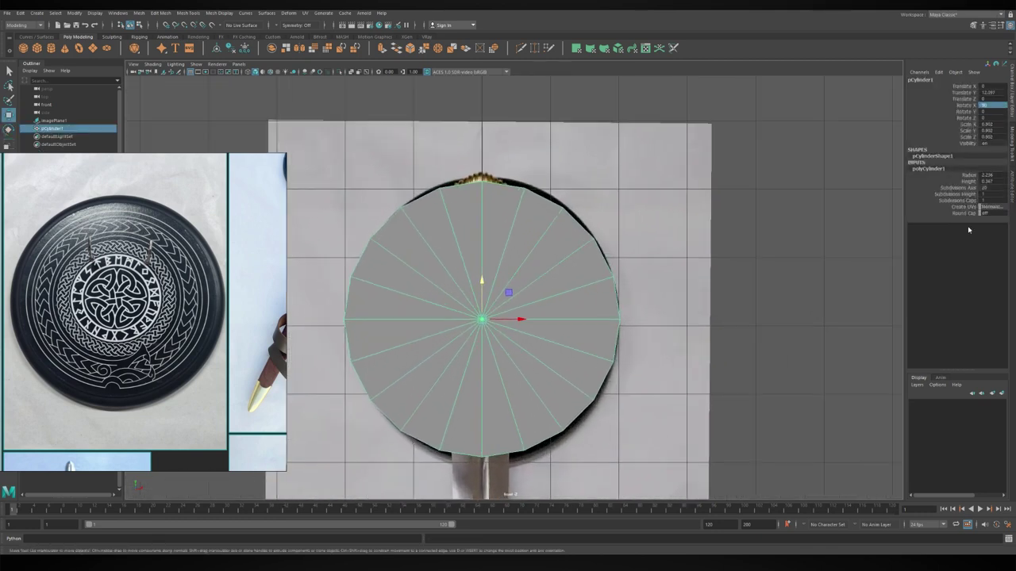
{"action": "left_click", "coordinate": [942, 200]}
{"action": "key", "text": "space"}
{"action": "key", "text": "space"}
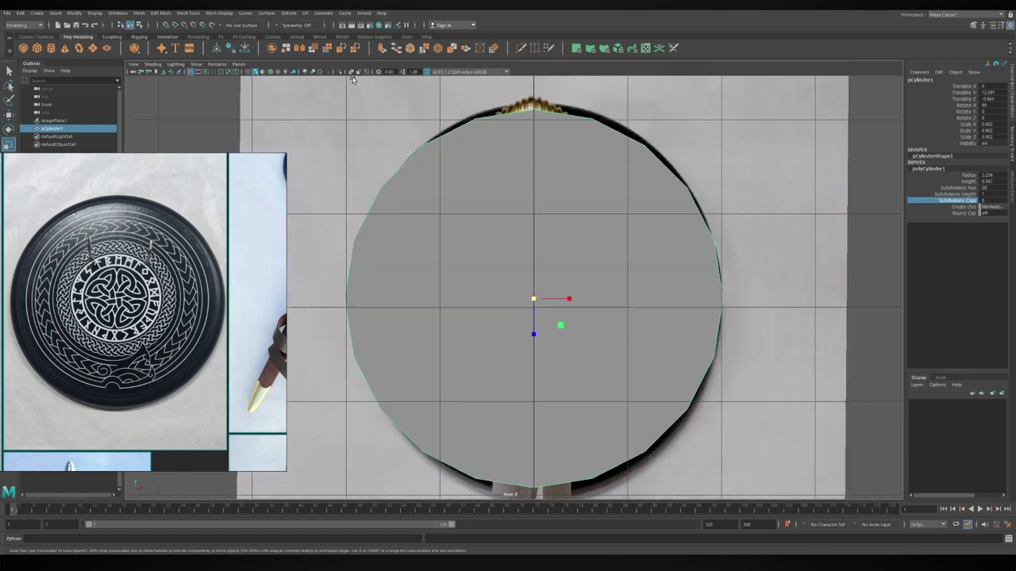
- Extrude the disc's front face and scale it inward to form the raised rim
{"action": "key", "text": "ctrl+e"}
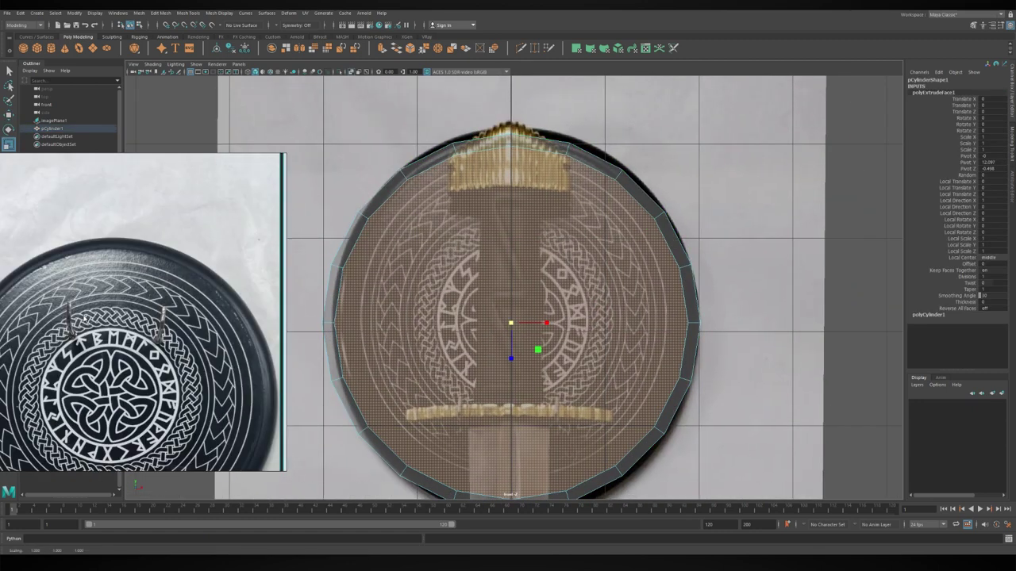
{"action": "middle_click_drag", "start_coordinate": [502, 324], "coordinate": [504, 334], "text": "alt"}
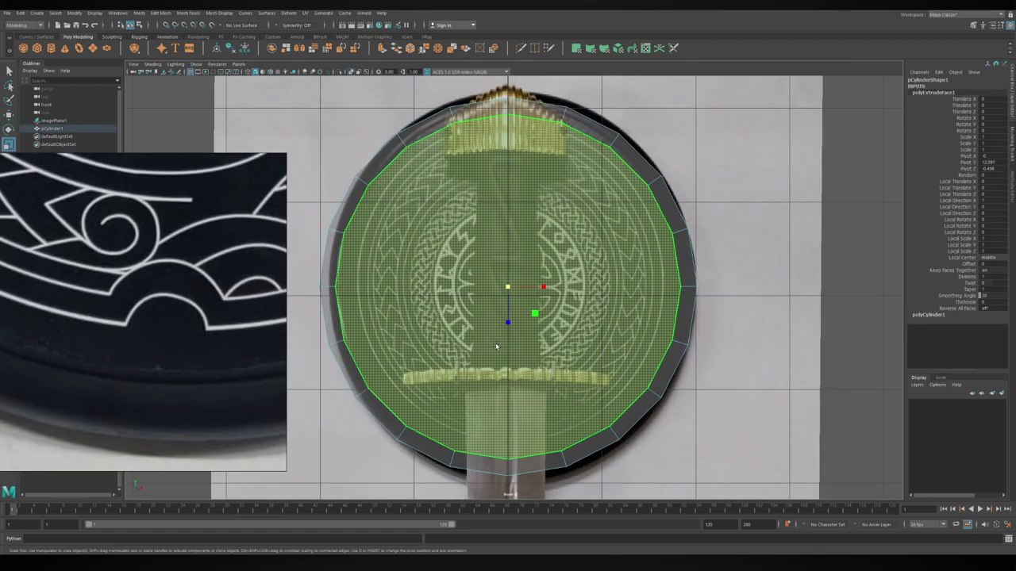
{"action": "key", "text": "space"}
{"action": "scroll", "coordinate": [506, 311], "scroll_direction": "up", "scroll_amount": 5}
{"action": "key", "text": "space"}
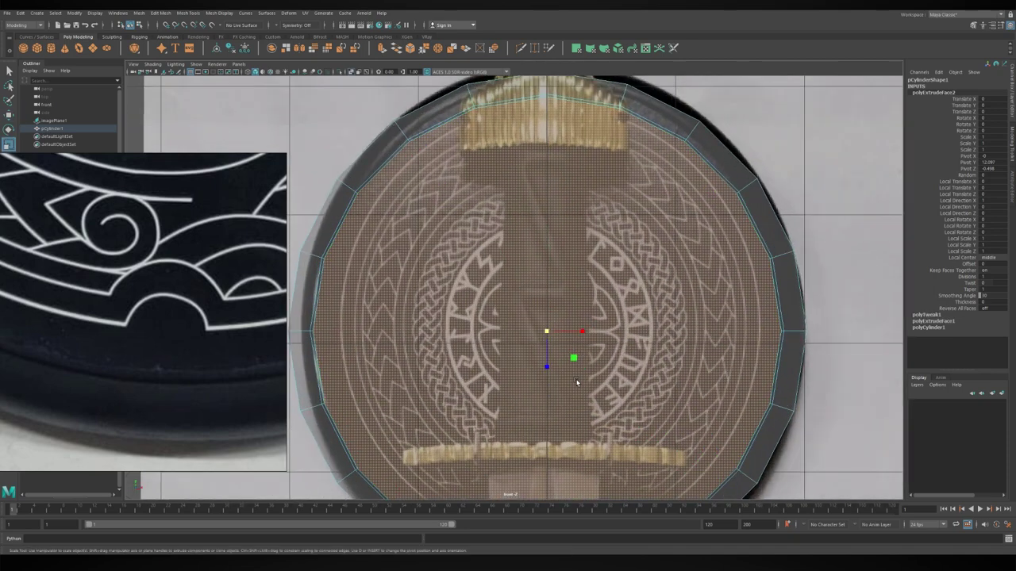
{"action": "scroll", "coordinate": [635, 385], "scroll_direction": "up", "scroll_amount": 3}
{"action": "key", "text": "r"}
{"action": "key", "text": "space"}
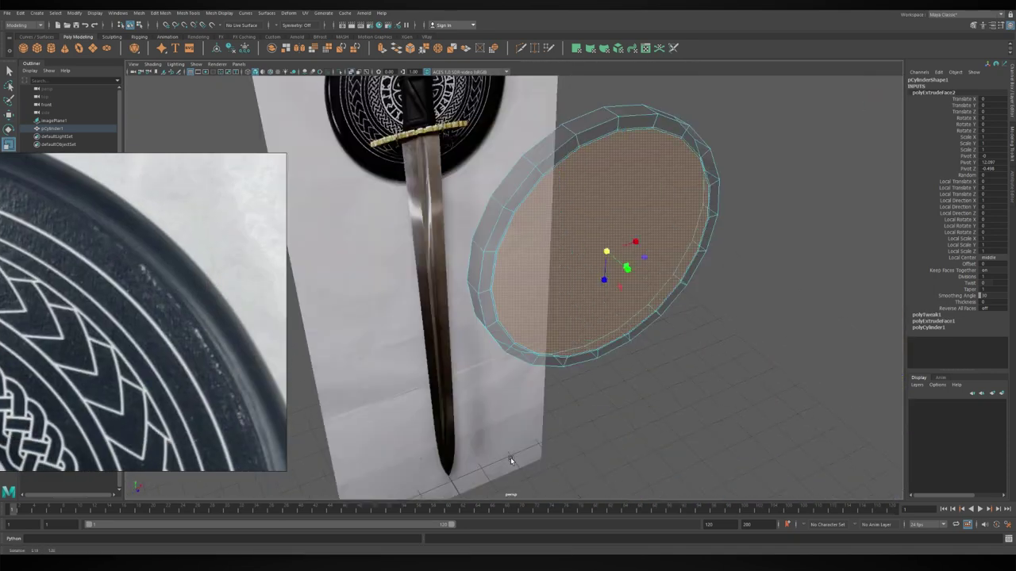
{"action": "scroll", "coordinate": [530, 379], "scroll_direction": "up", "scroll_amount": 4}
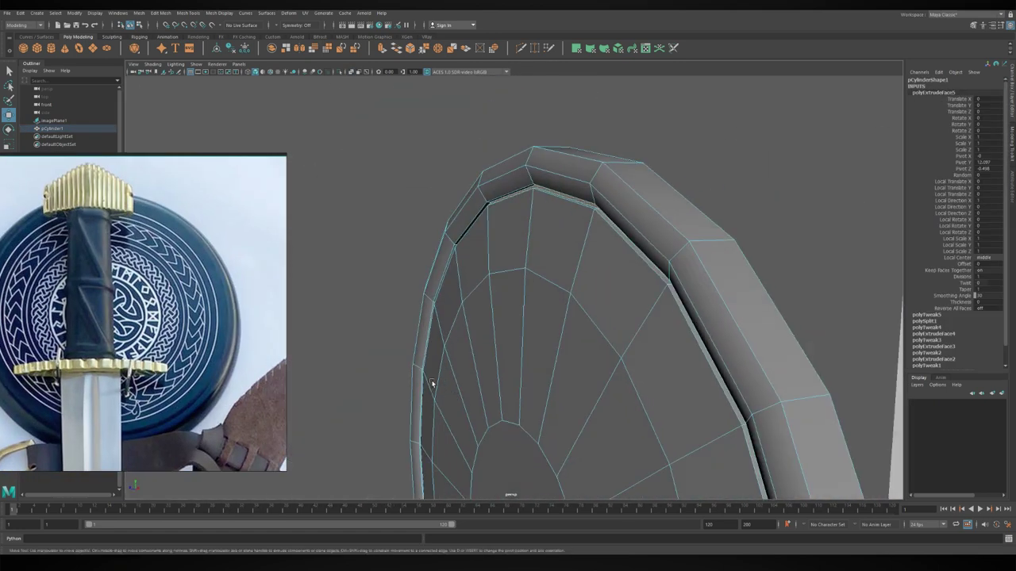
{"action": "left_click", "coordinate": [532, 337]}
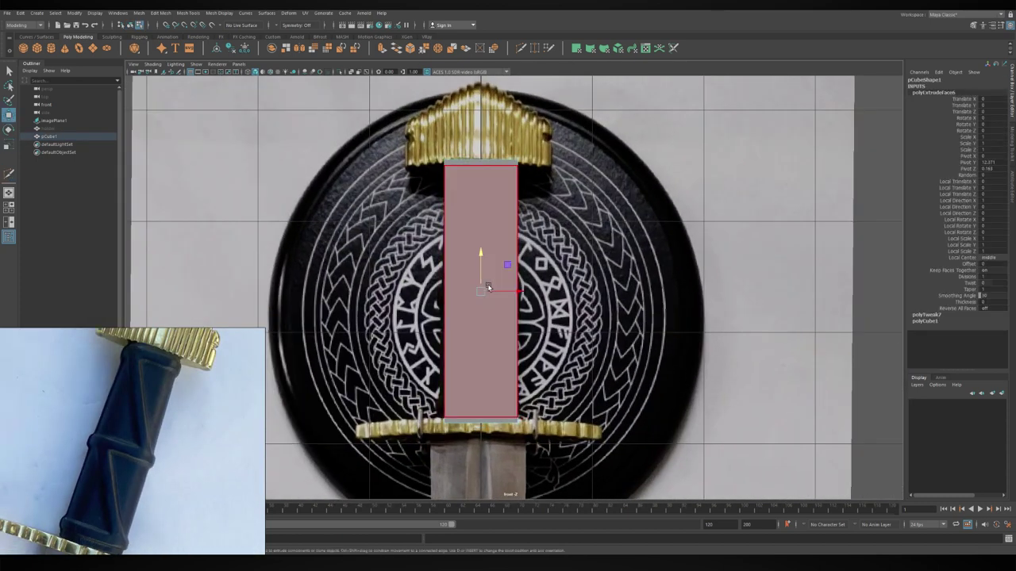
- Select the grip box and move it into place over the hilt reference
{"action": "scroll", "coordinate": [478, 276], "scroll_direction": "up", "scroll_amount": 3}
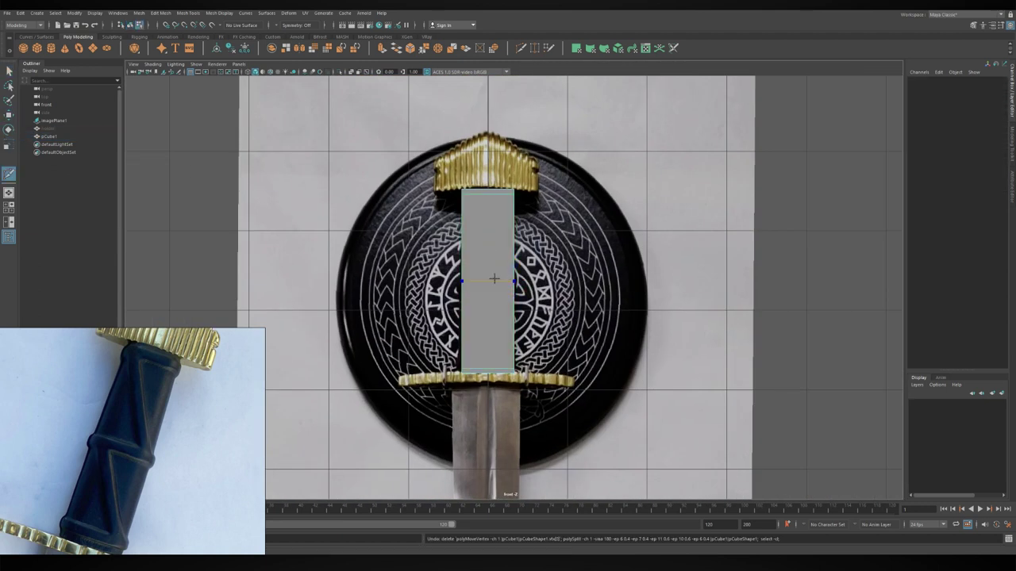
{"action": "key", "text": "w"}
{"action": "left_click", "coordinate": [484, 318]}
{"action": "scroll", "coordinate": [479, 342], "scroll_direction": "up", "scroll_amount": 1}
{"action": "right_click_drag", "start_coordinate": [586, 289], "coordinate": [484, 337], "text": "shift"}
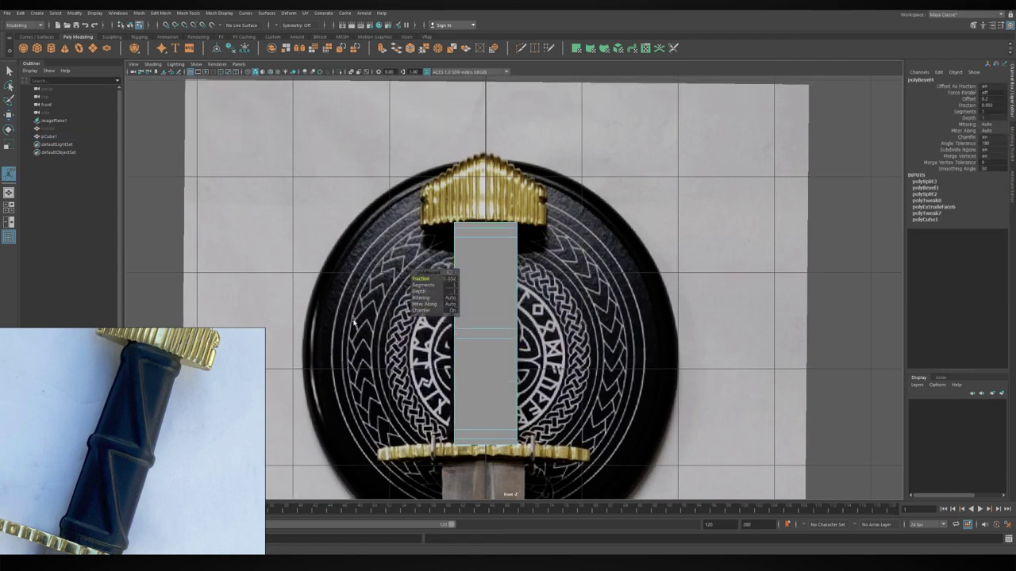
- Zoom in and pick an edge on the grip box for beveling
{"action": "scroll", "coordinate": [355, 321], "scroll_direction": "up", "scroll_amount": 1}
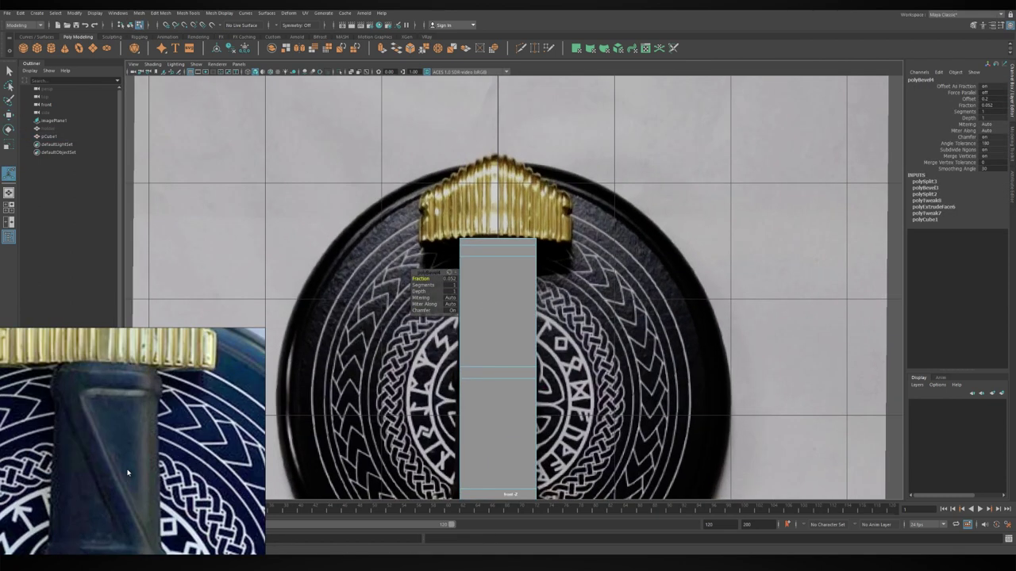
{"action": "scroll", "coordinate": [405, 401], "scroll_direction": "up", "scroll_amount": 1}
{"action": "left_click", "coordinate": [468, 335]}
{"action": "key", "text": "w"}
{"action": "scroll", "coordinate": [481, 324], "scroll_direction": "down", "scroll_amount": 3}
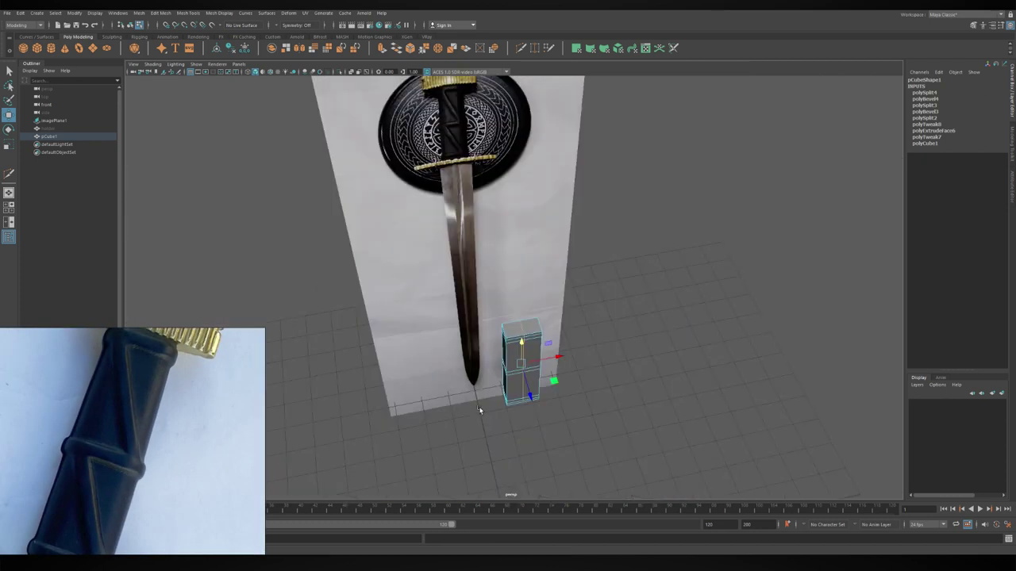
- Bevel the selected grip-box edge into two edges with Ctrl+B
{"action": "mouse_move", "coordinate": [486, 377]}
{"action": "left_mouse_down", "text": "alt"}
{"action": "mouse_move", "coordinate": [448, 453]}
{"action": "mouse_move", "coordinate": [433, 411]}
{"action": "left_mouse_up", "text": "alt"}
{"action": "key", "text": "w"}
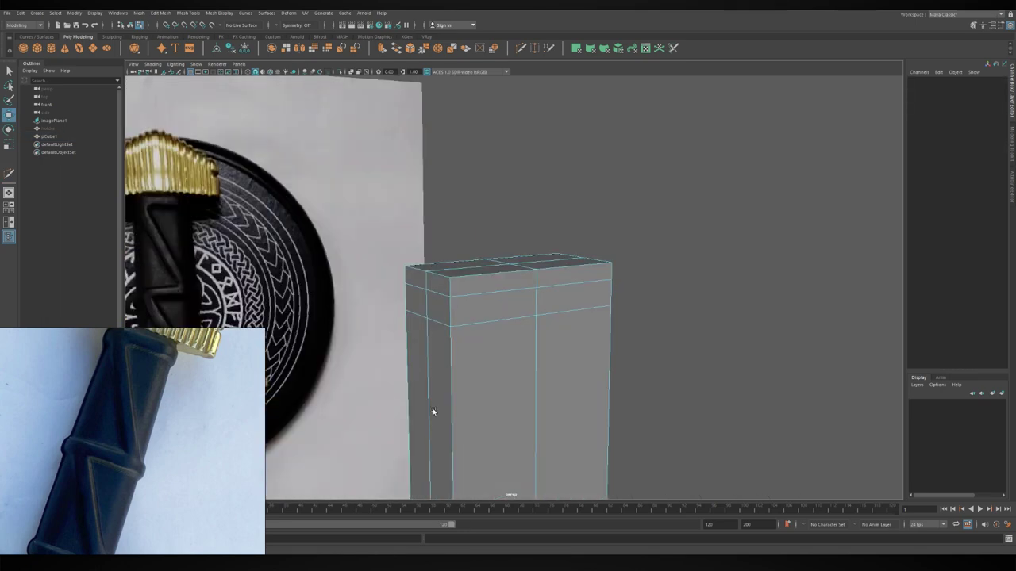
{"action": "left_click_drag", "start_coordinate": [415, 356], "coordinate": [481, 389], "text": "alt"}
{"action": "mouse_move", "coordinate": [355, 287]}
{"action": "left_mouse_down", "text": "alt"}
{"action": "mouse_move", "coordinate": [519, 362]}
{"action": "mouse_move", "coordinate": [482, 334]}
{"action": "left_mouse_up", "text": "alt"}
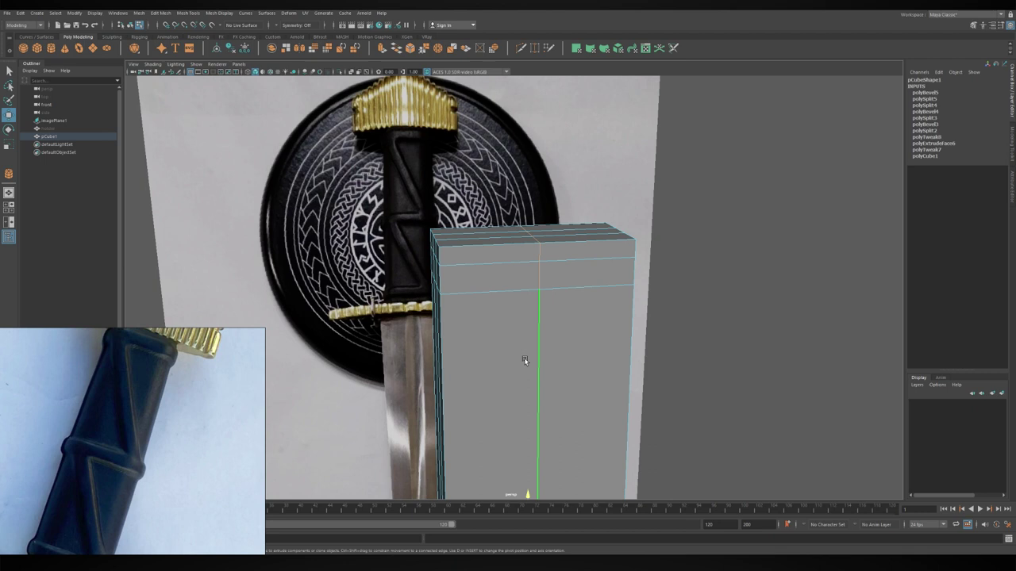
{"action": "key", "text": "ctrl+b"}
- Cut a vertical edge loop into the grip box with the Multi-Cut tool
{"action": "mouse_move", "coordinate": [528, 277]}
{"action": "left_mouse_down", "text": "alt"}
{"action": "mouse_move", "coordinate": [495, 268]}
{"action": "mouse_move", "coordinate": [463, 215]}
{"action": "mouse_move", "coordinate": [476, 238]}
{"action": "left_mouse_up", "text": "alt"}
{"action": "key", "text": "ctrl+shift+x"}
{"action": "left_click", "coordinate": [465, 200]}
{"action": "mouse_move", "coordinate": [584, 409]}
{"action": "left_mouse_down", "text": "alt"}
{"action": "mouse_move", "coordinate": [508, 292]}
{"action": "mouse_move", "coordinate": [497, 302]}
{"action": "left_mouse_up", "text": "alt"}
{"action": "left_click", "coordinate": [568, 411], "text": "ctrl"}
{"action": "key", "text": "Return"}
{"action": "mouse_move", "coordinate": [566, 408]}
{"action": "left_mouse_down", "text": "alt"}
{"action": "mouse_move", "coordinate": [556, 413]}
{"action": "mouse_move", "coordinate": [563, 422]}
{"action": "left_mouse_up", "text": "alt"}
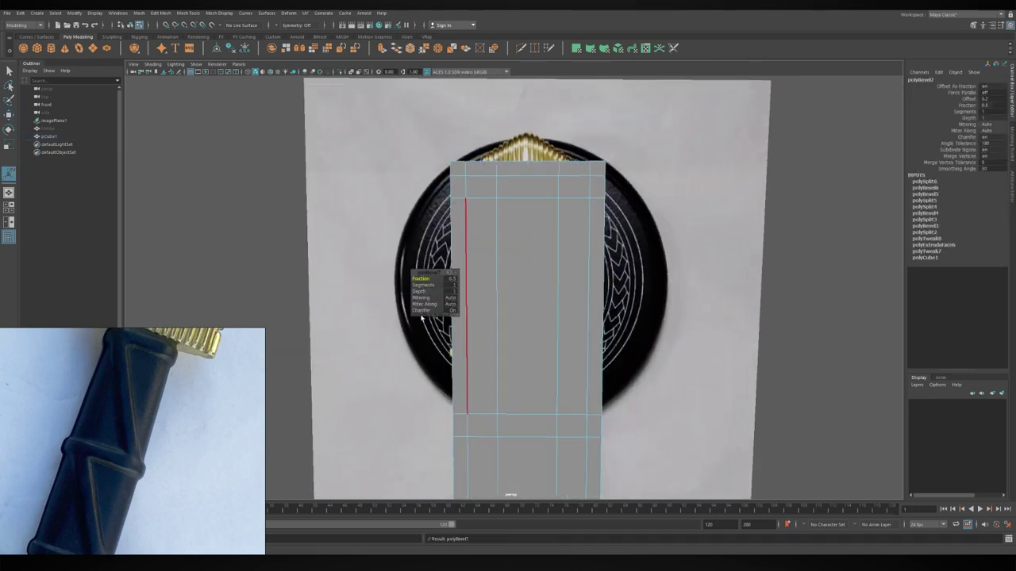
{"action": "mouse_move", "coordinate": [493, 295]}
{"action": "left_mouse_down", "text": "alt"}
{"action": "mouse_move", "coordinate": [477, 262]}
{"action": "mouse_move", "coordinate": [566, 409]}
{"action": "mouse_move", "coordinate": [561, 287]}
{"action": "left_mouse_up", "text": "alt"}
{"action": "key", "text": "y"}
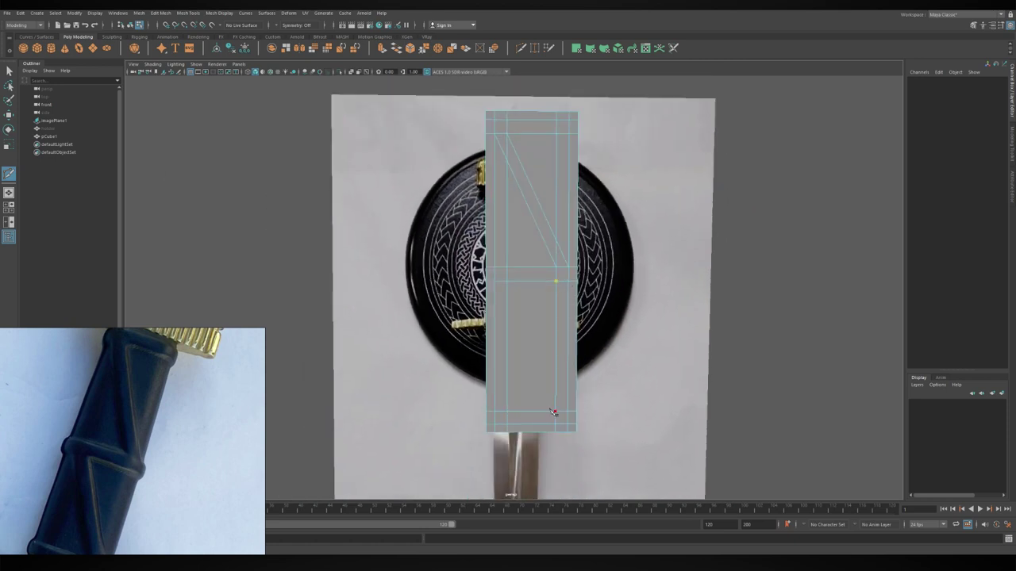
{"action": "mouse_move", "coordinate": [511, 399]}
{"action": "left_mouse_down", "text": "alt"}
{"action": "mouse_move", "coordinate": [534, 374]}
{"action": "mouse_move", "coordinate": [616, 415]}
{"action": "left_mouse_up", "text": "alt"}
{"action": "scroll", "coordinate": [502, 421], "scroll_direction": "up", "scroll_amount": 3}
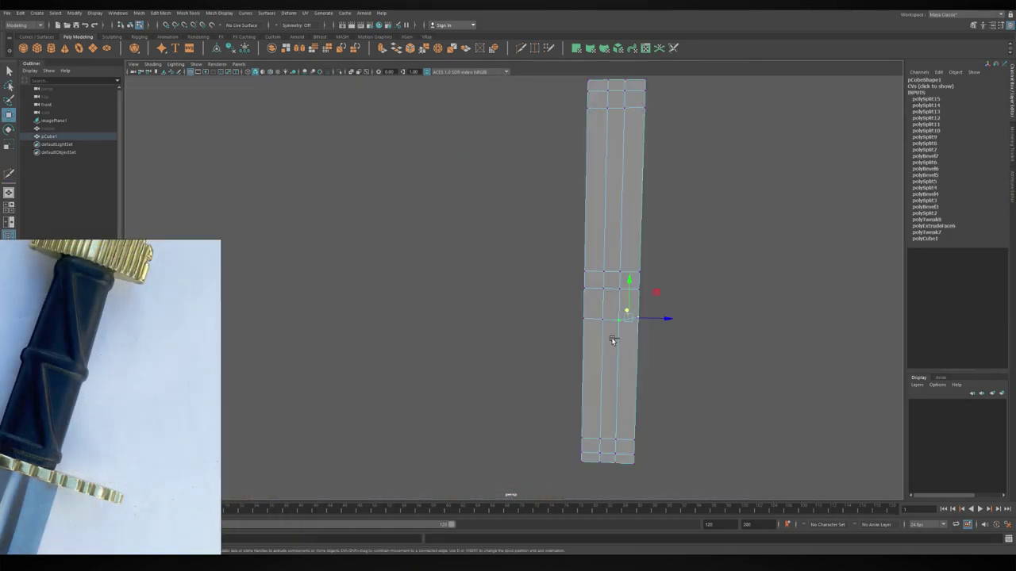
- Cut long diagonal edges and short horizontal cuts across the grip box's front face
{"action": "left_click_drag", "start_coordinate": [610, 341], "coordinate": [626, 350], "text": "alt"}
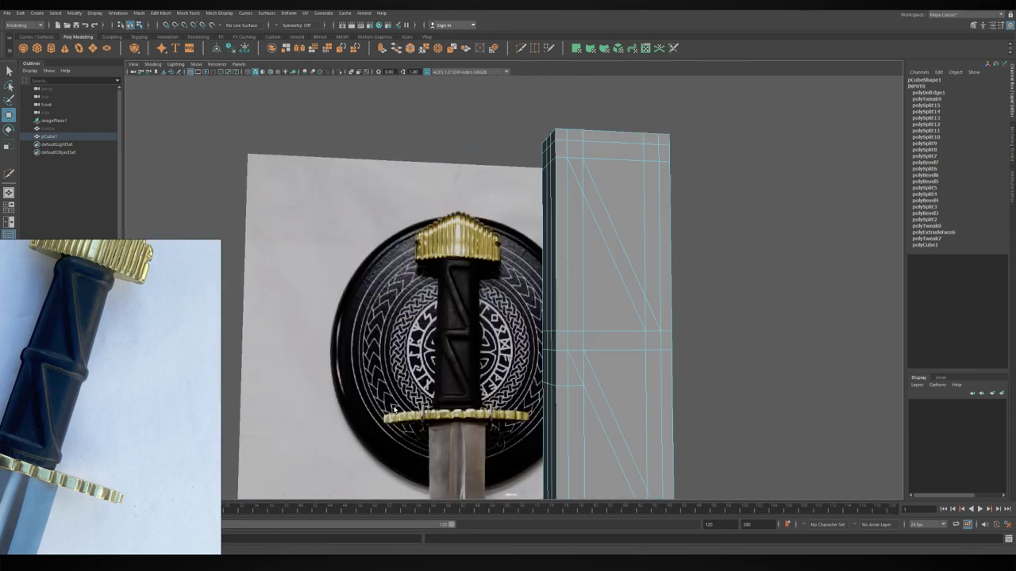
{"action": "mouse_move", "coordinate": [393, 409]}
{"action": "left_mouse_down", "text": "alt"}
{"action": "mouse_move", "coordinate": [476, 445]}
{"action": "mouse_move", "coordinate": [548, 424]}
{"action": "mouse_move", "coordinate": [477, 358]}
{"action": "mouse_move", "coordinate": [499, 408]}
{"action": "mouse_move", "coordinate": [644, 461]}
{"action": "mouse_move", "coordinate": [571, 397]}
{"action": "mouse_move", "coordinate": [524, 333]}
{"action": "mouse_move", "coordinate": [547, 402]}
{"action": "mouse_move", "coordinate": [543, 295]}
{"action": "left_mouse_up", "text": "alt"}
{"action": "left_click", "coordinate": [618, 458]}
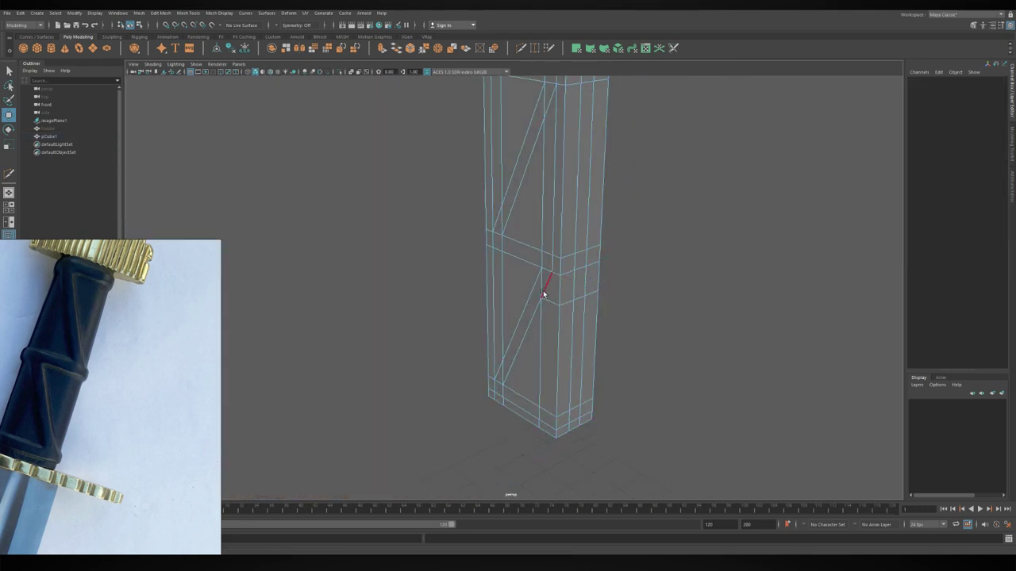
{"action": "mouse_move", "coordinate": [576, 370]}
{"action": "left_mouse_down", "text": "alt"}
{"action": "mouse_move", "coordinate": [439, 404]}
{"action": "mouse_move", "coordinate": [514, 374]}
{"action": "mouse_move", "coordinate": [503, 357]}
{"action": "mouse_move", "coordinate": [521, 355]}
{"action": "mouse_move", "coordinate": [485, 356]}
{"action": "mouse_move", "coordinate": [544, 350]}
{"action": "left_mouse_up", "text": "alt"}
{"action": "left_click", "coordinate": [531, 367]}
{"action": "key", "text": "w"}
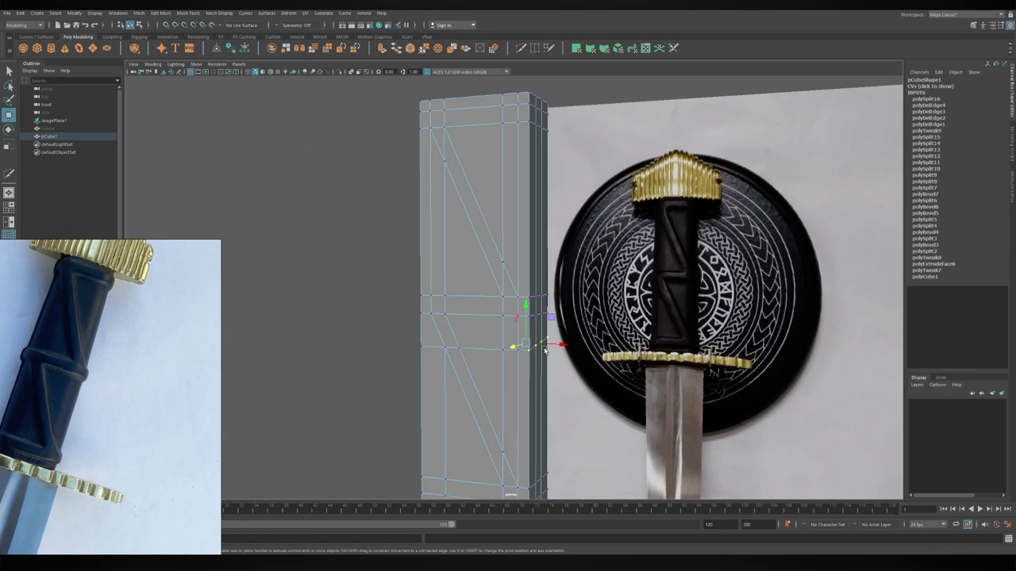
{"action": "key", "text": "r"}
{"action": "mouse_move", "coordinate": [484, 374]}
{"action": "left_mouse_down", "text": "alt"}
{"action": "mouse_move", "coordinate": [531, 315]}
{"action": "mouse_move", "coordinate": [551, 386]}
{"action": "mouse_move", "coordinate": [395, 383]}
{"action": "left_mouse_up", "text": "alt"}
{"action": "scroll", "coordinate": [474, 352], "scroll_direction": "up", "scroll_amount": 5}
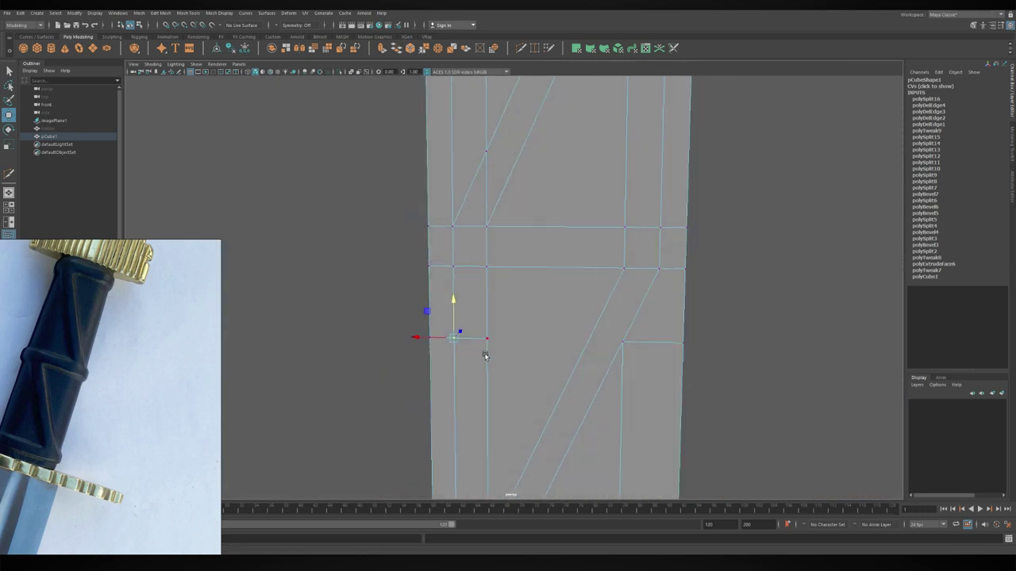
{"action": "left_click", "coordinate": [625, 341]}
{"action": "key", "text": "Return"}
{"action": "left_click_drag", "start_coordinate": [625, 344], "coordinate": [498, 383], "text": "alt"}
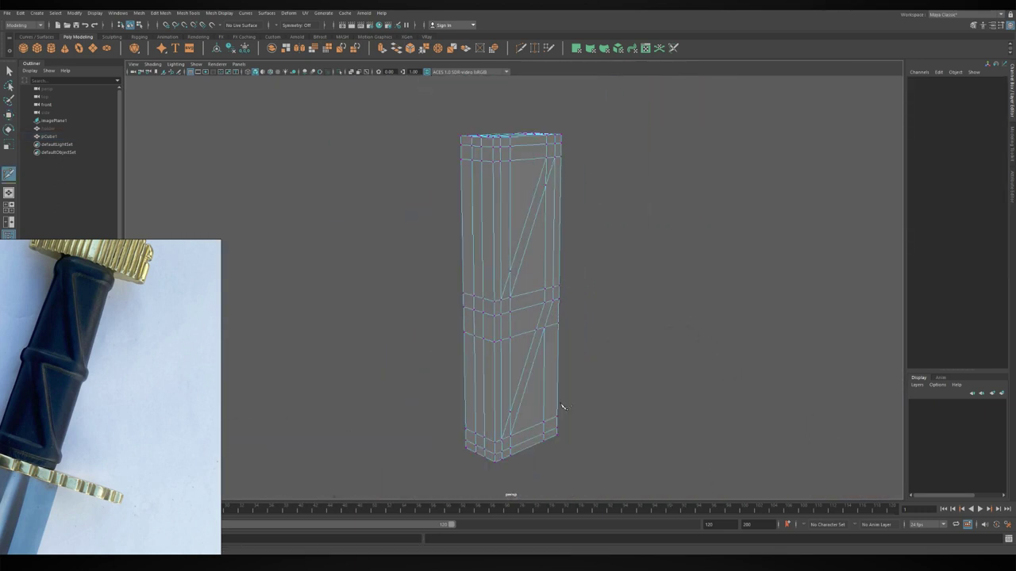
- Add a new cut edge across the grip block's front face
{"action": "left_click", "coordinate": [498, 383]}
{"action": "left_click_drag", "start_coordinate": [488, 395], "coordinate": [528, 373], "text": "alt"}
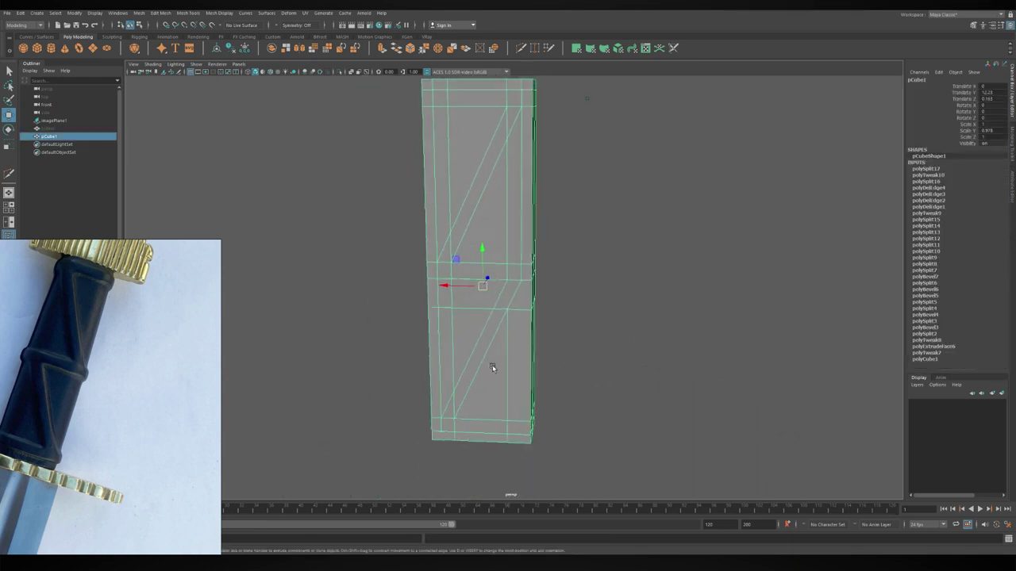
{"action": "left_click_drag", "start_coordinate": [525, 419], "coordinate": [511, 263], "text": "alt"}
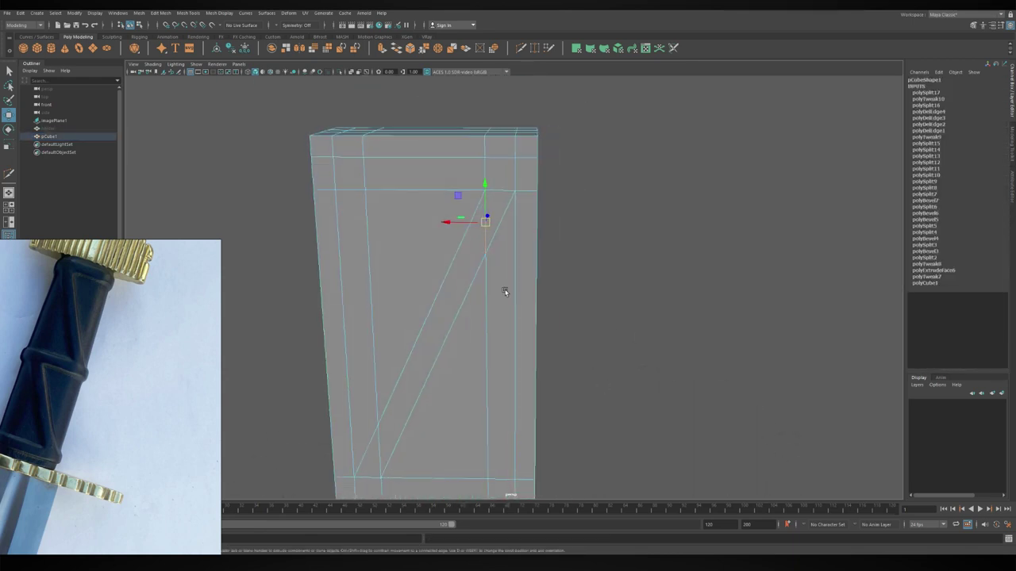
{"action": "right_click_drag", "start_coordinate": [511, 263], "coordinate": [524, 346], "text": "alt"}
{"action": "left_click", "coordinate": [503, 262]}
{"action": "mouse_move", "coordinate": [503, 263]}
{"action": "left_mouse_down", "text": "alt"}
{"action": "mouse_move", "coordinate": [488, 279]}
{"action": "mouse_move", "coordinate": [512, 256]}
{"action": "mouse_move", "coordinate": [542, 271]}
{"action": "left_mouse_up", "text": "alt"}
{"action": "left_click", "coordinate": [512, 241]}
{"action": "key", "text": "w"}
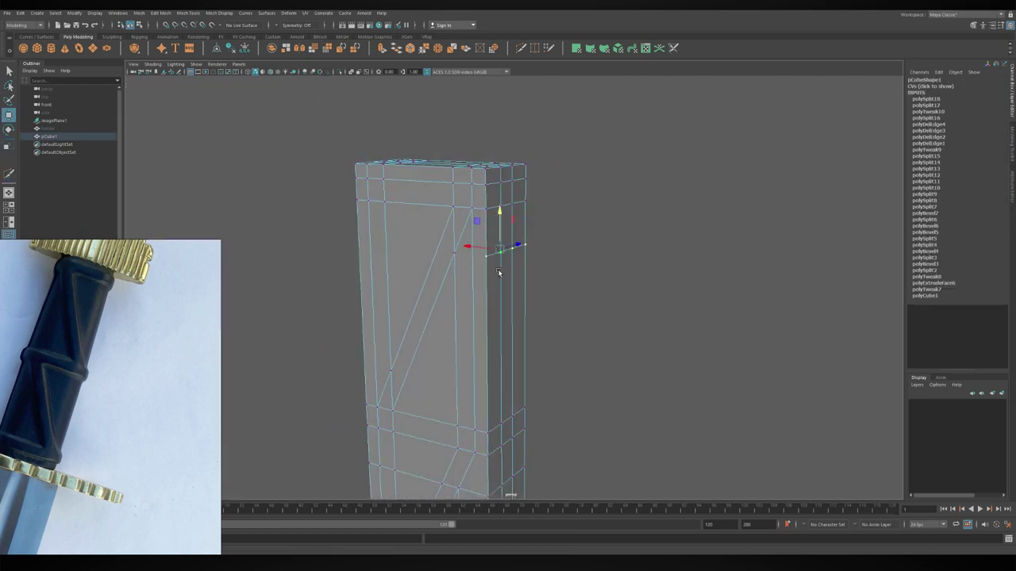
- Carry a cut edge onto the block's narrow side face
{"action": "mouse_move", "coordinate": [468, 260]}
{"action": "left_mouse_down", "text": "alt"}
{"action": "mouse_move", "coordinate": [460, 294]}
{"action": "mouse_move", "coordinate": [537, 246]}
{"action": "left_mouse_up", "text": "alt"}
{"action": "mouse_move", "coordinate": [577, 282]}
{"action": "left_mouse_down", "text": "alt"}
{"action": "mouse_move", "coordinate": [538, 245]}
{"action": "mouse_move", "coordinate": [578, 272]}
{"action": "mouse_move", "coordinate": [464, 294]}
{"action": "left_mouse_up", "text": "alt"}
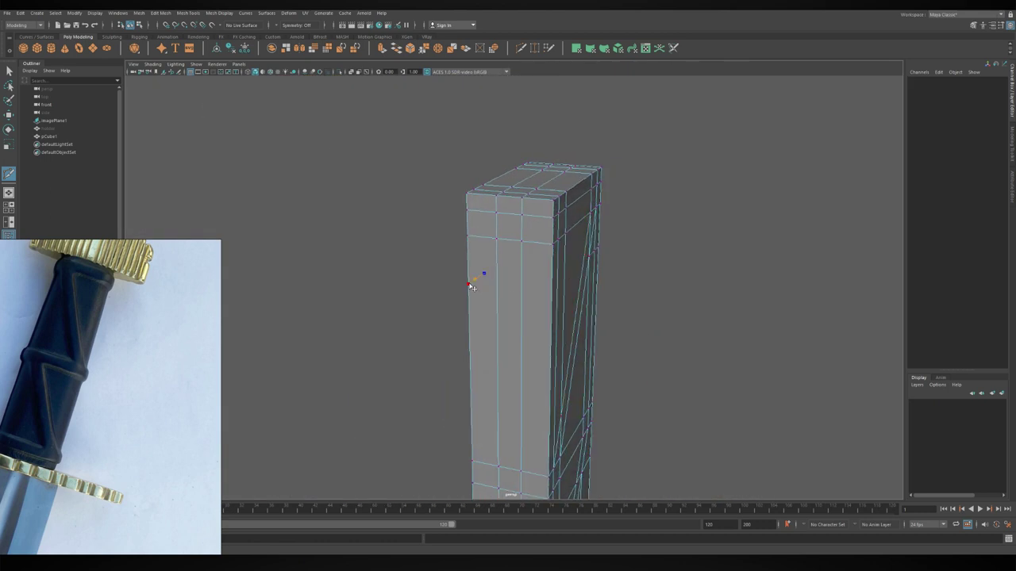
{"action": "left_click_drag", "start_coordinate": [556, 294], "coordinate": [478, 287], "text": "alt"}
{"action": "key", "text": "w"}
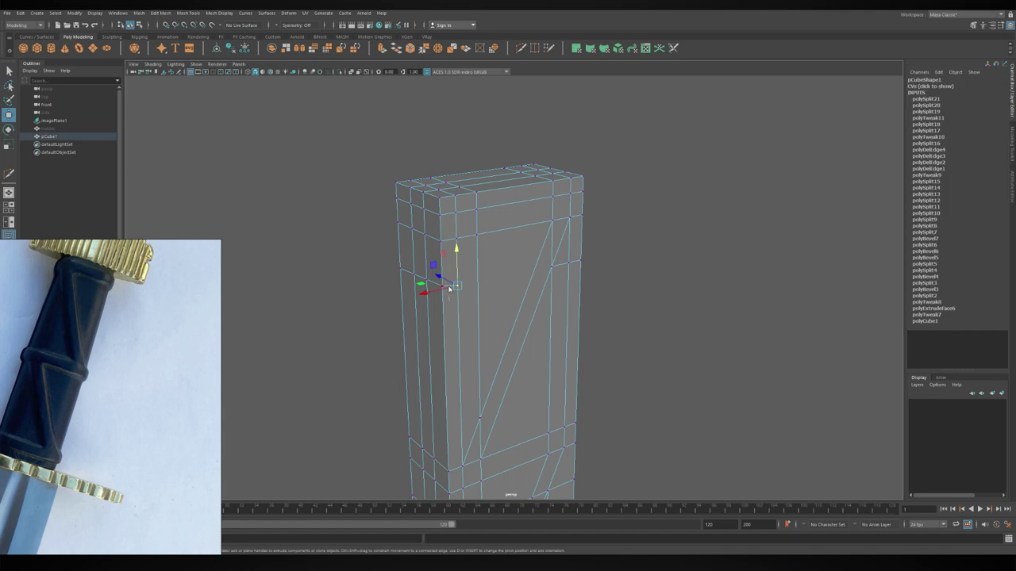
{"action": "right_click_drag", "start_coordinate": [471, 281], "coordinate": [460, 292], "text": "shift"}
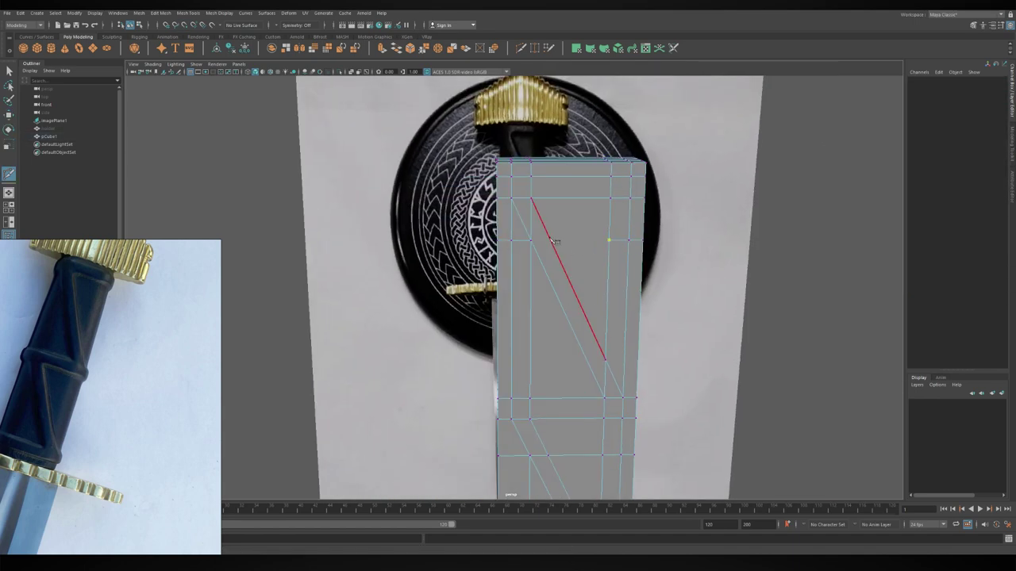
{"action": "left_click", "coordinate": [607, 357]}
{"action": "key", "text": "w"}
- Delete the stray diagonal edge from the grip block
{"action": "left_click_drag", "start_coordinate": [508, 315], "coordinate": [504, 270], "text": "alt"}
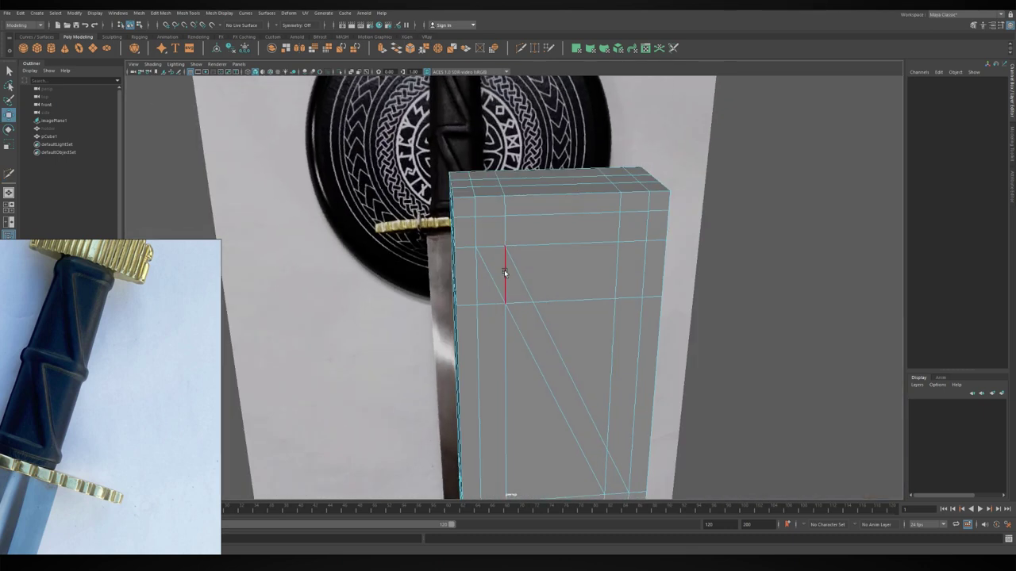
{"action": "left_click", "coordinate": [502, 338]}
{"action": "key", "text": "ctrl+Delete"}
{"action": "left_click_drag", "start_coordinate": [503, 337], "coordinate": [523, 323], "text": "alt"}
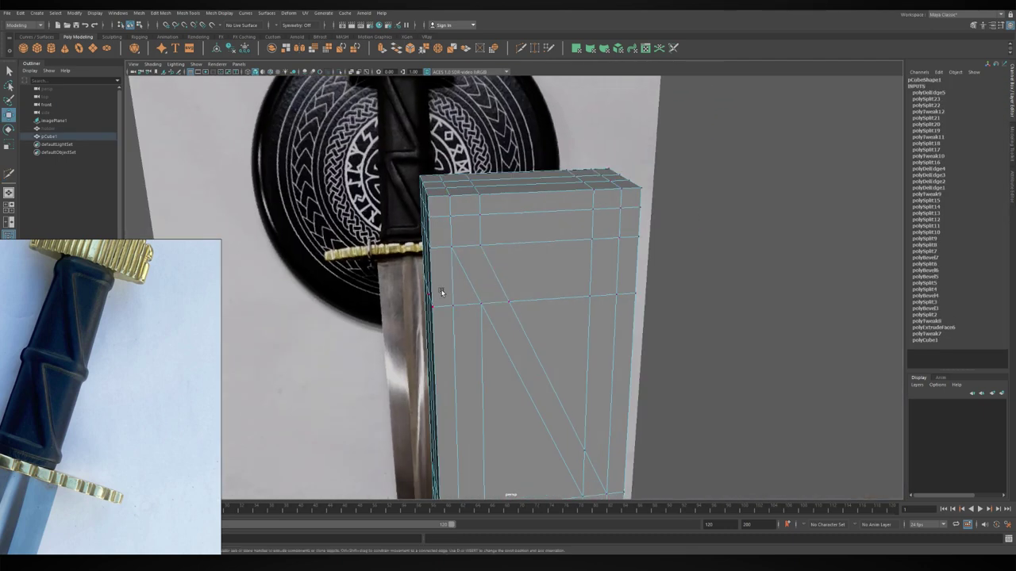
{"action": "left_click", "coordinate": [442, 292]}
{"action": "left_click_drag", "start_coordinate": [476, 301], "coordinate": [507, 381], "text": "alt"}
{"action": "scroll", "coordinate": [471, 415], "scroll_direction": "down", "scroll_amount": 5}
{"action": "scroll", "coordinate": [476, 357], "scroll_direction": "up", "scroll_amount": 5}
{"action": "left_click", "coordinate": [574, 301]}
- Add another diagonal cut across the block's front face
{"action": "left_click", "coordinate": [516, 301]}
{"action": "mouse_move", "coordinate": [516, 301]}
{"action": "left_mouse_down", "text": "alt"}
{"action": "mouse_move", "coordinate": [555, 357]}
{"action": "mouse_move", "coordinate": [500, 408]}
{"action": "mouse_move", "coordinate": [470, 279]}
{"action": "left_mouse_up", "text": "alt"}
{"action": "right_click_drag", "start_coordinate": [470, 278], "coordinate": [482, 352], "text": "shift"}
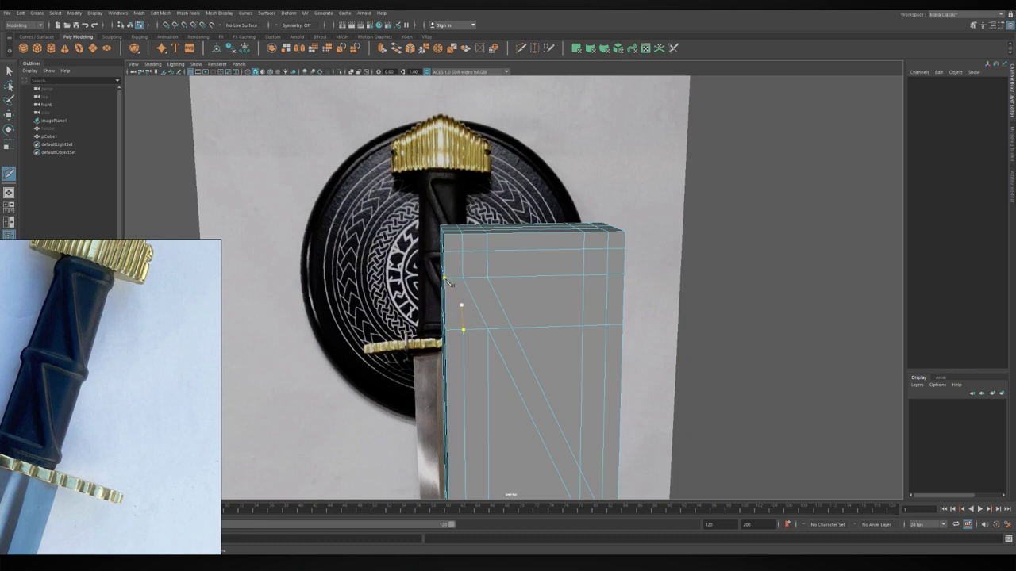
{"action": "mouse_move", "coordinate": [655, 327]}
{"action": "left_mouse_down", "text": "alt"}
{"action": "mouse_move", "coordinate": [562, 299]}
{"action": "mouse_move", "coordinate": [476, 310]}
{"action": "mouse_move", "coordinate": [510, 317]}
{"action": "left_mouse_up", "text": "alt"}
{"action": "left_click", "coordinate": [561, 299]}
{"action": "mouse_move", "coordinate": [602, 321]}
{"action": "left_mouse_down", "text": "alt"}
{"action": "mouse_move", "coordinate": [517, 306]}
{"action": "mouse_move", "coordinate": [492, 286]}
{"action": "mouse_move", "coordinate": [490, 355]}
{"action": "mouse_move", "coordinate": [546, 296]}
{"action": "left_mouse_up", "text": "alt"}
{"action": "key", "text": "Return"}
{"action": "mouse_move", "coordinate": [527, 251]}
{"action": "left_mouse_down", "text": "alt"}
{"action": "mouse_move", "coordinate": [538, 365]}
{"action": "mouse_move", "coordinate": [453, 302]}
{"action": "mouse_move", "coordinate": [516, 357]}
{"action": "mouse_move", "coordinate": [537, 345]}
{"action": "mouse_move", "coordinate": [515, 370]}
{"action": "mouse_move", "coordinate": [528, 295]}
{"action": "left_mouse_up", "text": "alt"}
{"action": "key", "text": "w"}
- Place a further cut edge on the block and adjust its vertices
{"action": "left_click", "coordinate": [542, 312]}
{"action": "left_click", "coordinate": [513, 381]}
{"action": "scroll", "coordinate": [537, 336], "scroll_direction": "up", "scroll_amount": 2}
{"action": "right_click_drag", "start_coordinate": [537, 336], "coordinate": [537, 337], "text": "shift"}
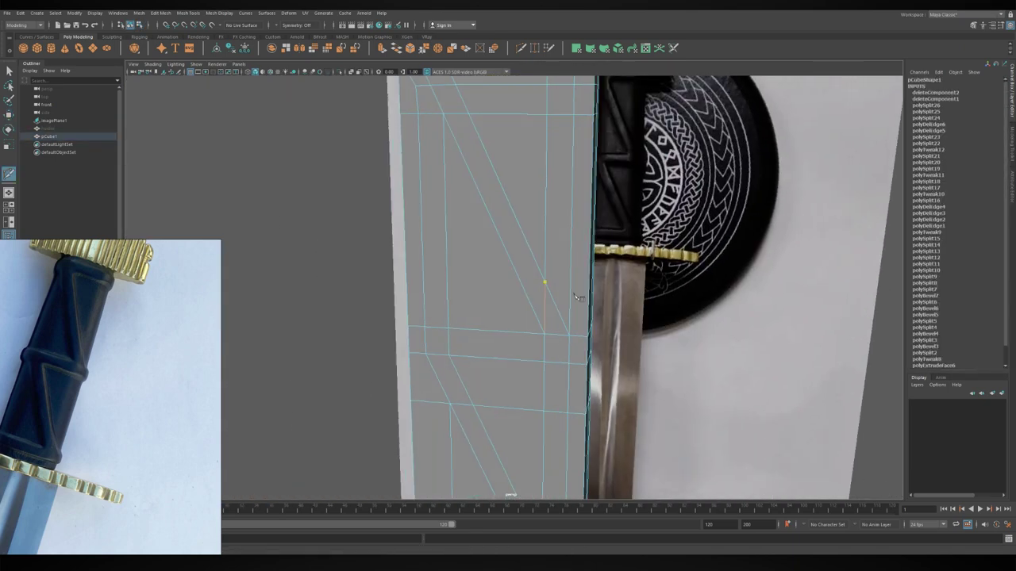
{"action": "left_click", "coordinate": [577, 285]}
{"action": "mouse_move", "coordinate": [577, 285]}
{"action": "left_mouse_down", "text": "alt"}
{"action": "mouse_move", "coordinate": [526, 289]}
{"action": "mouse_move", "coordinate": [577, 323]}
{"action": "mouse_move", "coordinate": [557, 303]}
{"action": "mouse_move", "coordinate": [601, 301]}
{"action": "left_mouse_up", "text": "alt"}
{"action": "key", "text": "w"}
{"action": "key", "text": "Return"}
- Cut another multi-point edge segment across the grip face
{"action": "left_click", "coordinate": [568, 299]}
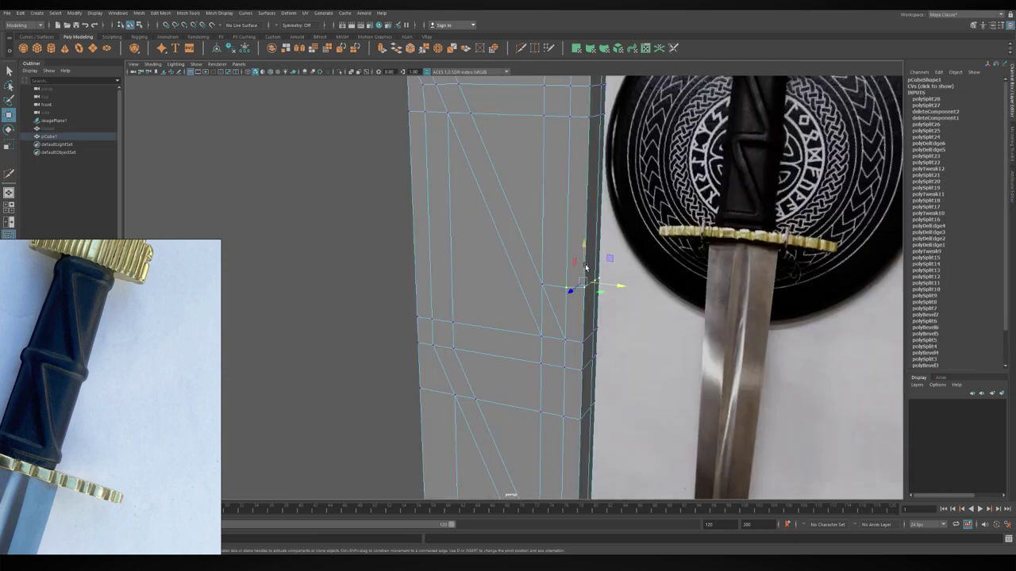
{"action": "left_click_drag", "start_coordinate": [523, 335], "coordinate": [539, 308], "text": "alt"}
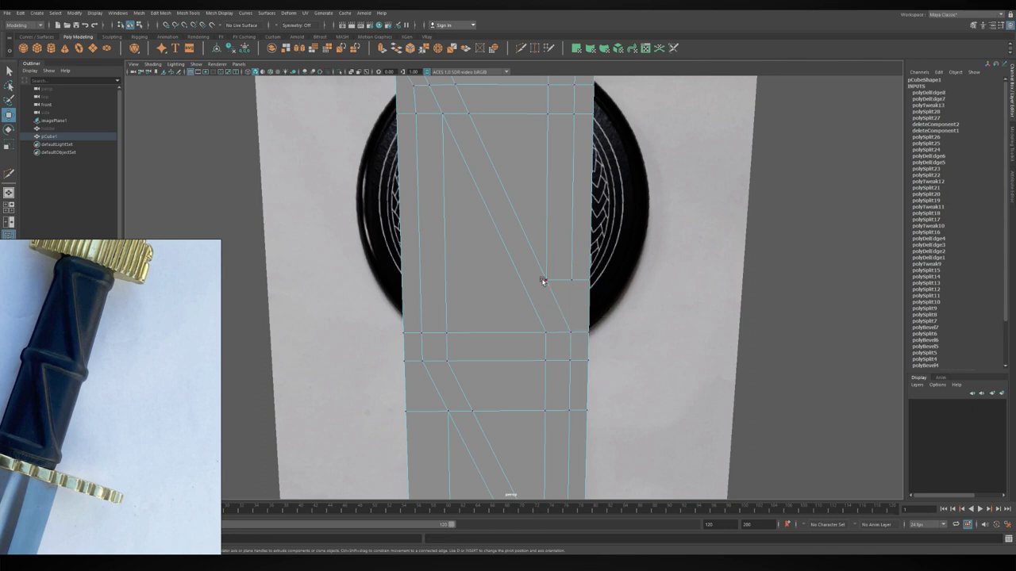
{"action": "left_click_drag", "start_coordinate": [466, 302], "coordinate": [477, 291], "text": "alt"}
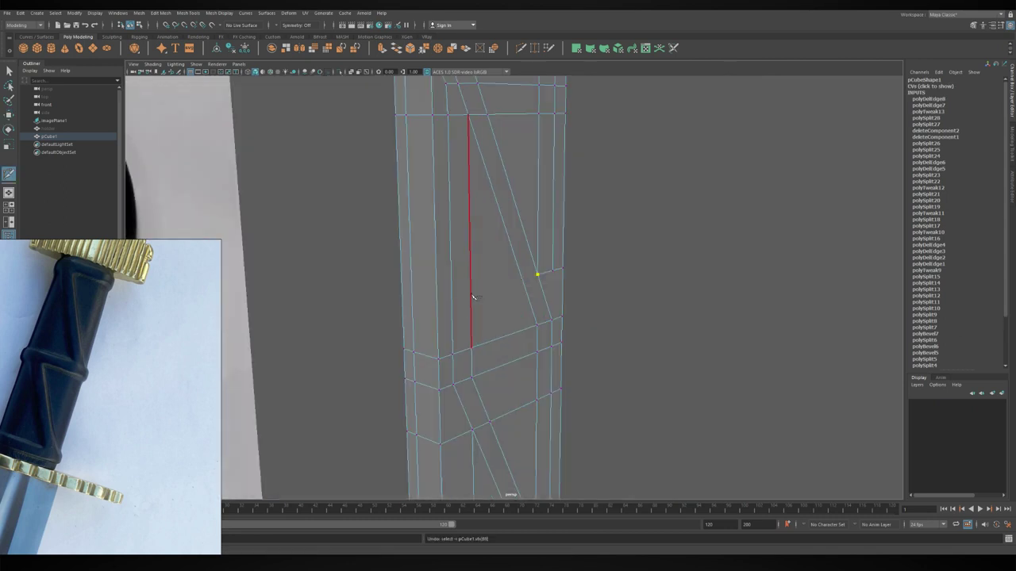
{"action": "left_click", "coordinate": [403, 295]}
{"action": "left_click", "coordinate": [455, 294]}
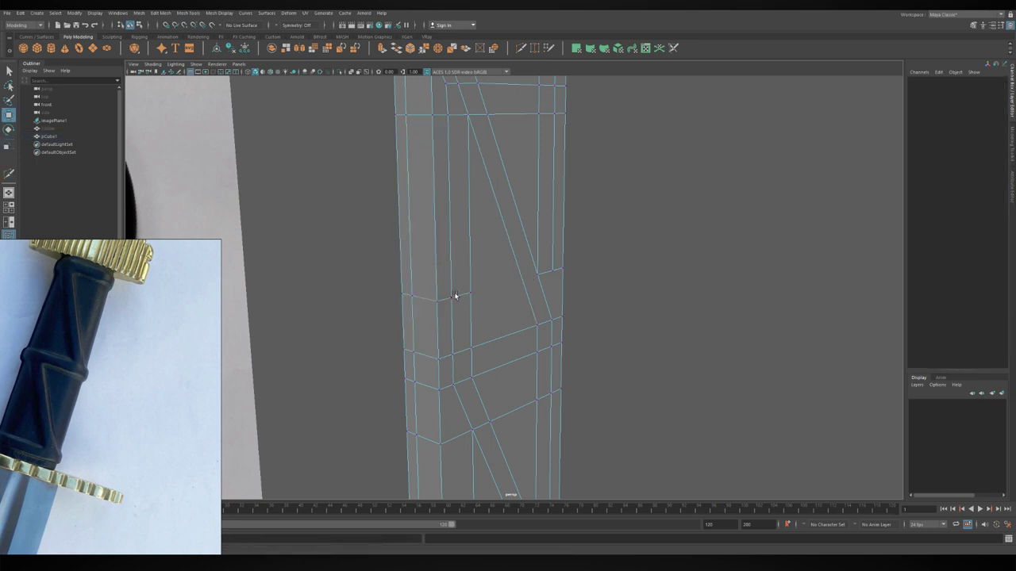
{"action": "left_click", "coordinate": [550, 320]}
{"action": "mouse_move", "coordinate": [550, 320]}
{"action": "left_mouse_down", "text": "alt"}
{"action": "mouse_move", "coordinate": [558, 368]}
{"action": "mouse_move", "coordinate": [529, 317]}
{"action": "mouse_move", "coordinate": [573, 341]}
{"action": "mouse_move", "coordinate": [552, 364]}
{"action": "mouse_move", "coordinate": [569, 363]}
{"action": "mouse_move", "coordinate": [546, 349]}
{"action": "left_mouse_up", "text": "alt"}
{"action": "key", "text": "Return"}
{"action": "key", "text": "w"}
- Nudge a vertex into place, then return to object mode and select the block
{"action": "mouse_move", "coordinate": [553, 428]}
{"action": "left_mouse_down", "text": "alt"}
{"action": "mouse_move", "coordinate": [565, 354]}
{"action": "mouse_move", "coordinate": [568, 368]}
{"action": "mouse_move", "coordinate": [514, 411]}
{"action": "mouse_move", "coordinate": [526, 431]}
{"action": "mouse_move", "coordinate": [431, 301]}
{"action": "mouse_move", "coordinate": [477, 296]}
{"action": "mouse_move", "coordinate": [510, 326]}
{"action": "mouse_move", "coordinate": [429, 279]}
{"action": "mouse_move", "coordinate": [478, 297]}
{"action": "mouse_move", "coordinate": [519, 242]}
{"action": "mouse_move", "coordinate": [476, 337]}
{"action": "mouse_move", "coordinate": [492, 311]}
{"action": "mouse_move", "coordinate": [469, 322]}
{"action": "mouse_move", "coordinate": [537, 322]}
{"action": "mouse_move", "coordinate": [551, 313]}
{"action": "mouse_move", "coordinate": [508, 311]}
{"action": "mouse_move", "coordinate": [546, 308]}
{"action": "left_mouse_up", "text": "alt"}
{"action": "key", "text": "w"}
{"action": "key", "text": "F8"}
{"action": "key", "text": "F8"}
{"action": "left_click", "coordinate": [496, 332]}
{"action": "left_click", "coordinate": [508, 311]}
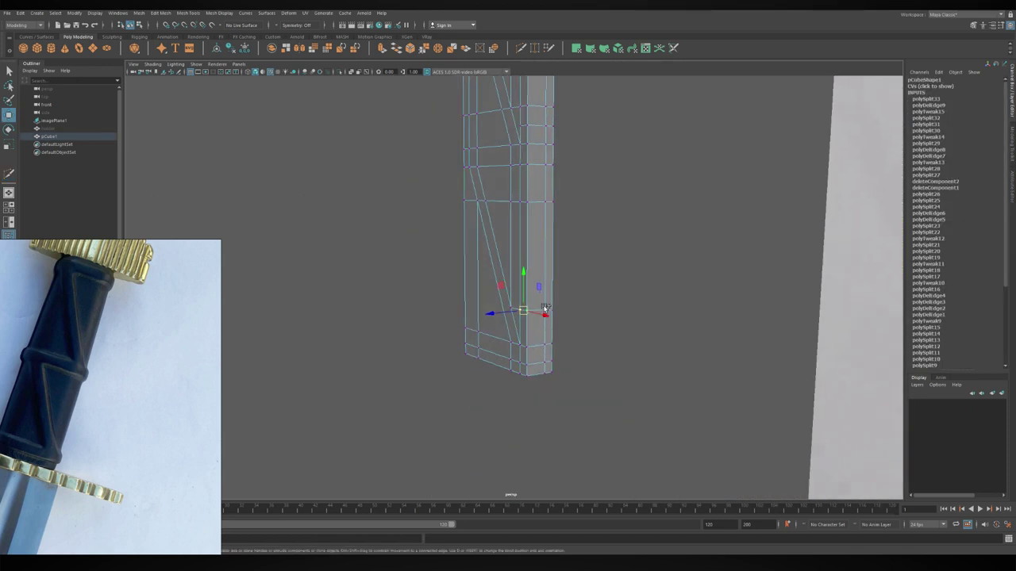
- Reposition a grip vertex, checking its thickness from front and side views
{"action": "left_click_drag", "start_coordinate": [484, 345], "coordinate": [523, 416], "text": "alt"}
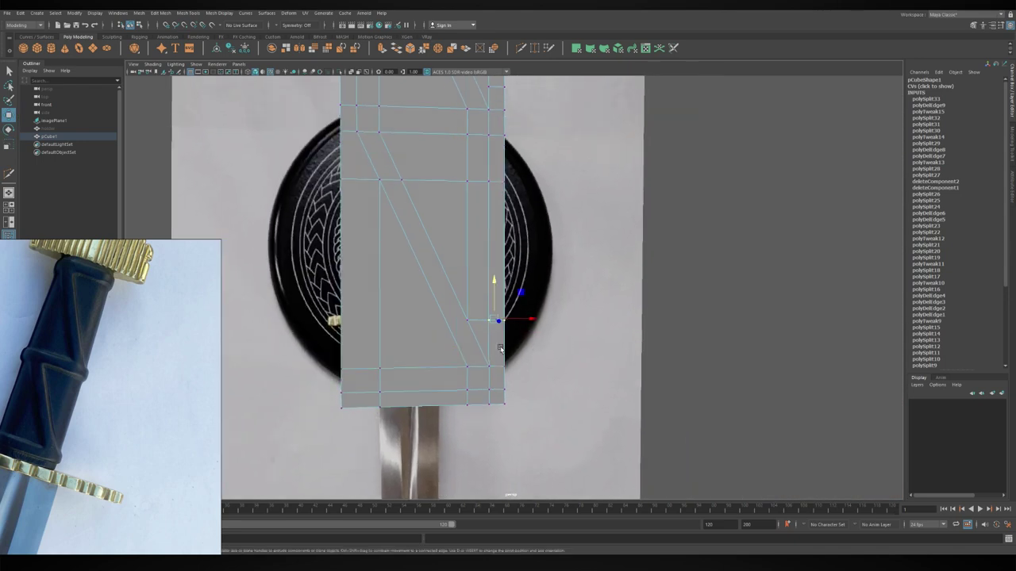
{"action": "mouse_move", "coordinate": [494, 371]}
{"action": "left_mouse_down", "text": "alt"}
{"action": "mouse_move", "coordinate": [519, 338]}
{"action": "mouse_move", "coordinate": [574, 341]}
{"action": "left_mouse_up", "text": "alt"}
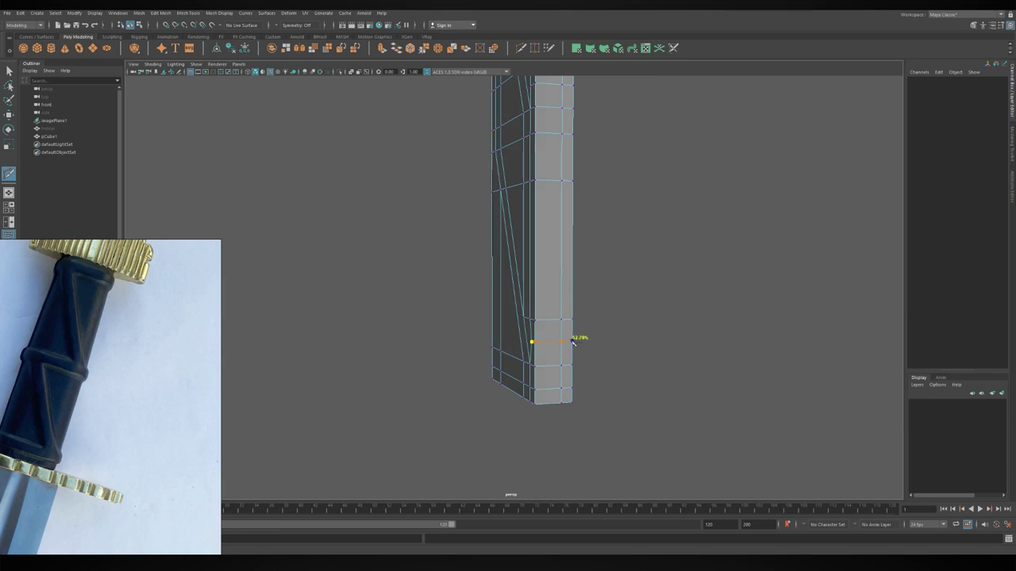
{"action": "key", "text": "w"}
{"action": "left_click", "coordinate": [495, 342]}
{"action": "left_click_drag", "start_coordinate": [489, 323], "coordinate": [538, 369], "text": "alt"}
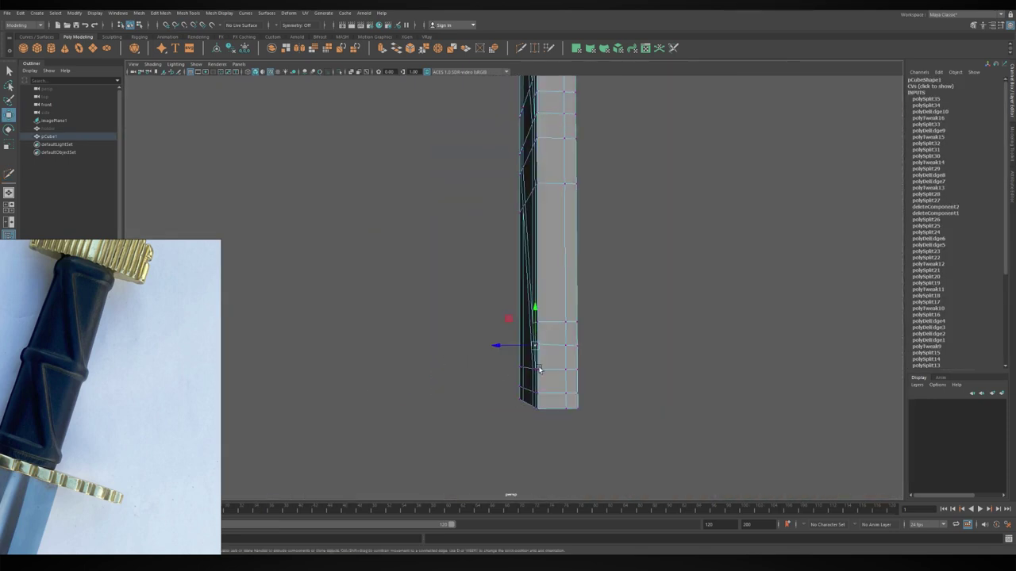
{"action": "mouse_move", "coordinate": [557, 330]}
{"action": "left_mouse_down", "text": "alt"}
{"action": "mouse_move", "coordinate": [453, 362]}
{"action": "mouse_move", "coordinate": [512, 370]}
{"action": "left_mouse_up", "text": "alt"}
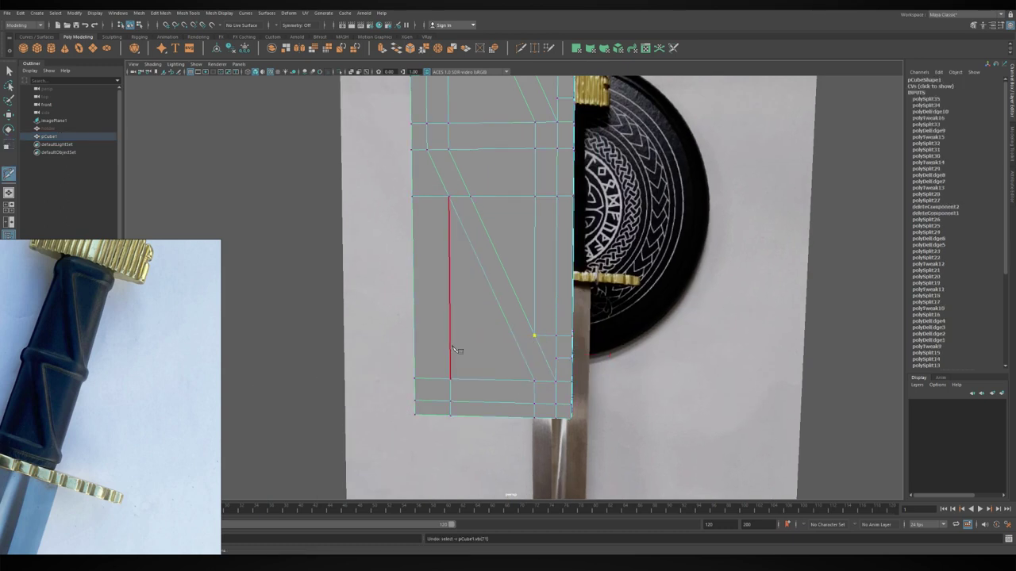
- Place a new cut line on the lower grip block, then reselect the block for cutting
{"action": "left_click_drag", "start_coordinate": [437, 349], "coordinate": [440, 350], "text": "alt"}
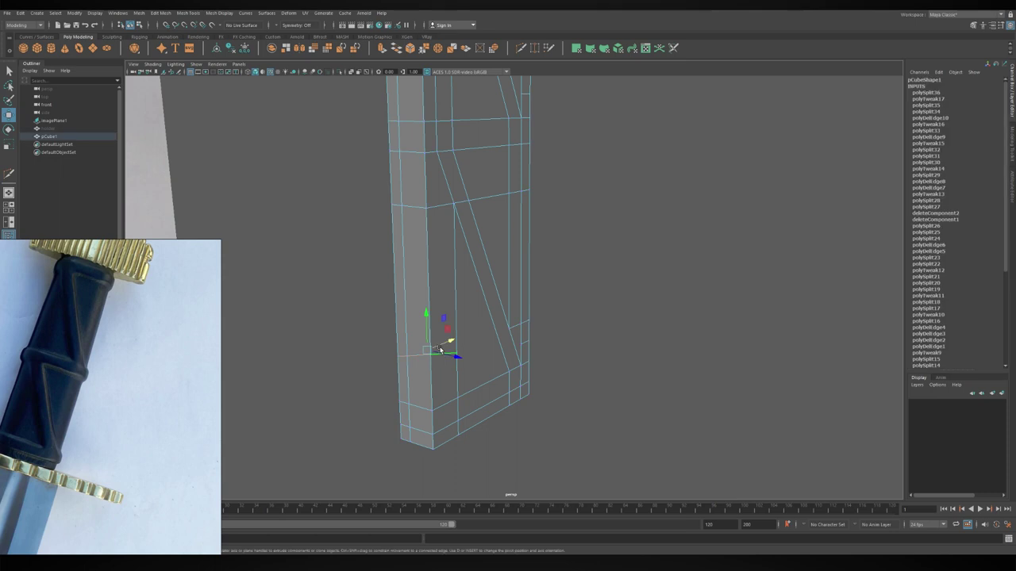
{"action": "left_click_drag", "start_coordinate": [520, 365], "coordinate": [461, 343], "text": "alt"}
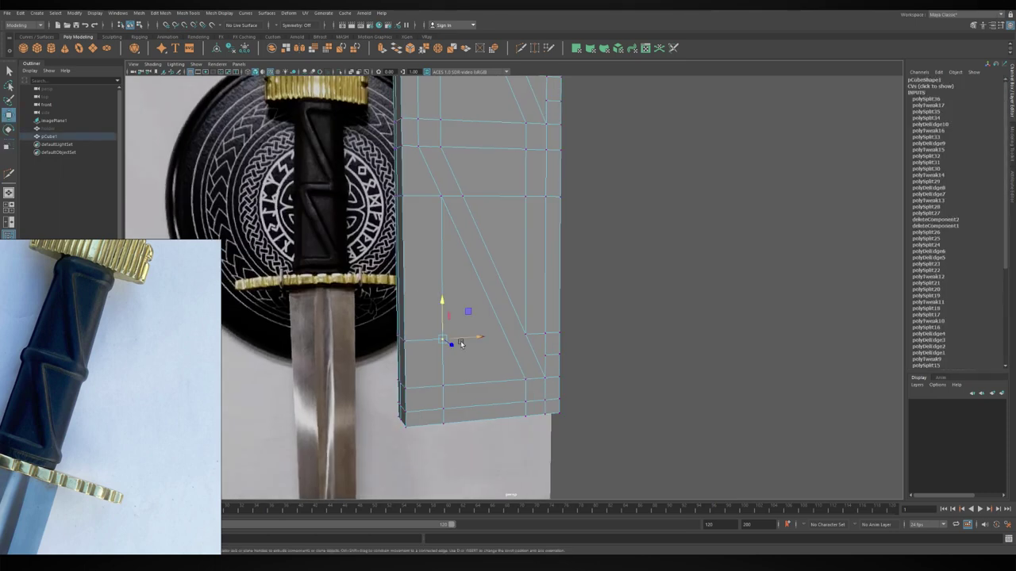
{"action": "left_click", "coordinate": [536, 344]}
{"action": "left_click_drag", "start_coordinate": [536, 344], "coordinate": [520, 423], "text": "alt"}
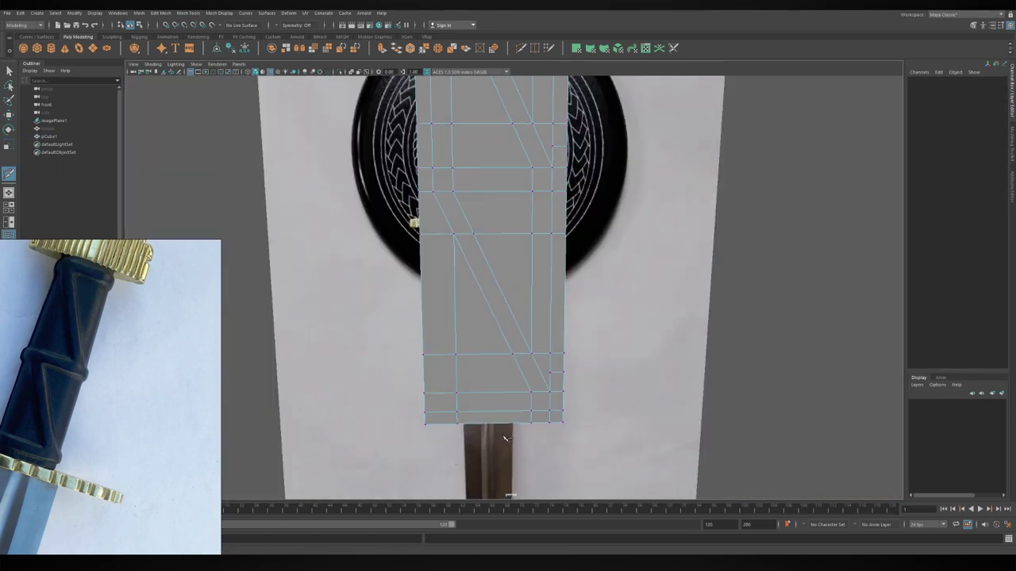
{"action": "left_click", "coordinate": [519, 423]}
{"action": "mouse_move", "coordinate": [461, 332]}
{"action": "left_mouse_down", "text": "alt"}
{"action": "mouse_move", "coordinate": [481, 386]}
{"action": "mouse_move", "coordinate": [552, 409]}
{"action": "mouse_move", "coordinate": [535, 370]}
{"action": "mouse_move", "coordinate": [488, 347]}
{"action": "left_mouse_up", "text": "alt"}
{"action": "left_click", "coordinate": [552, 408]}
{"action": "left_click", "coordinate": [537, 383]}
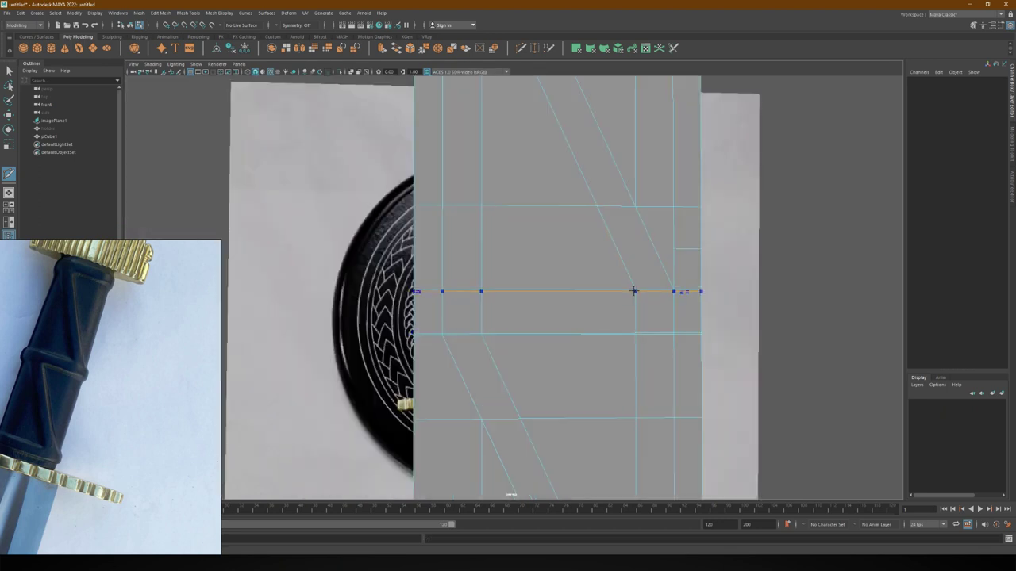
- Add a vertical cut through the handle block with Multi-Cut
{"action": "scroll", "coordinate": [646, 333], "scroll_direction": "up", "scroll_amount": 5}
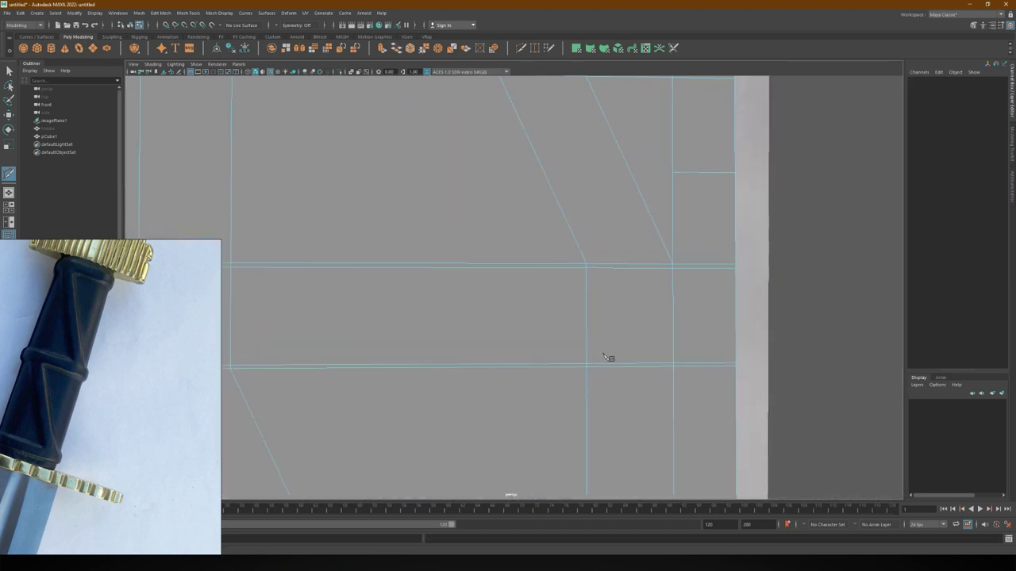
{"action": "scroll", "coordinate": [630, 463], "scroll_direction": "up", "scroll_amount": 2}
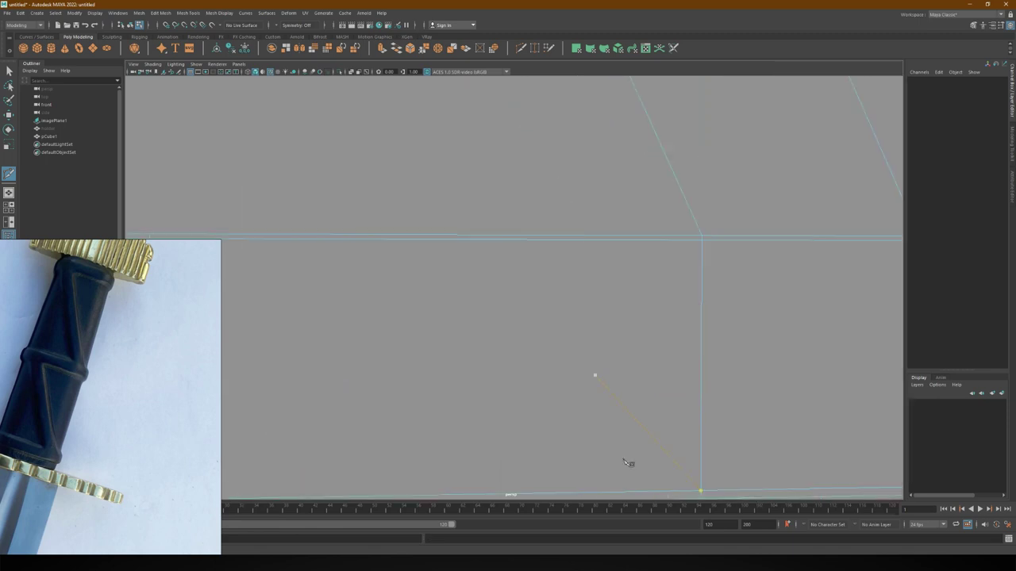
{"action": "left_click", "coordinate": [642, 423], "text": "ctrl"}
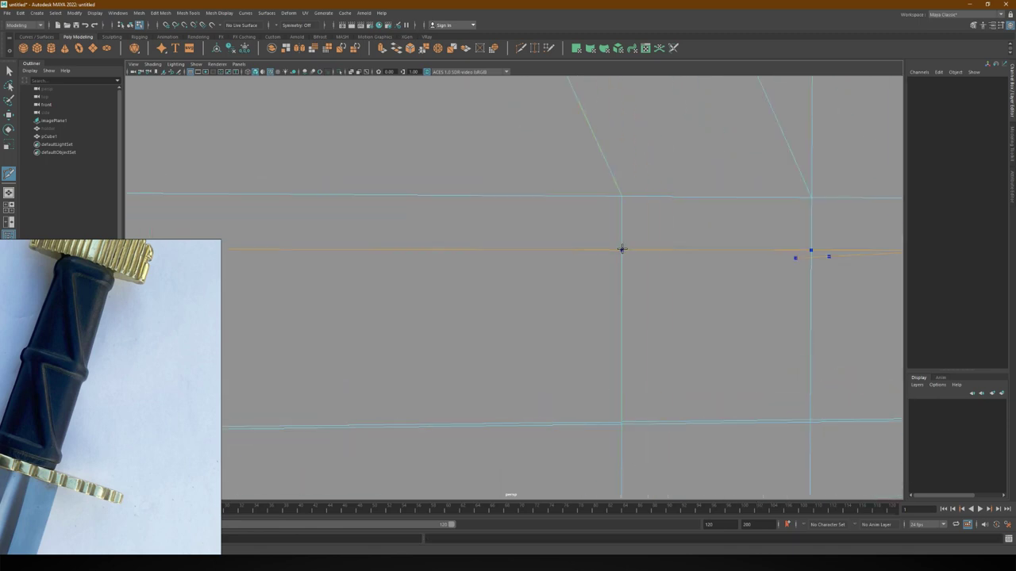
{"action": "scroll", "coordinate": [658, 356], "scroll_direction": "down", "scroll_amount": 3}
{"action": "scroll", "coordinate": [537, 374], "scroll_direction": "down", "scroll_amount": 3}
{"action": "scroll", "coordinate": [537, 394], "scroll_direction": "down", "scroll_amount": 3}
{"action": "scroll", "coordinate": [508, 210], "scroll_direction": "down", "scroll_amount": 1}
{"action": "scroll", "coordinate": [509, 209], "scroll_direction": "up", "scroll_amount": 3}
{"action": "scroll", "coordinate": [508, 283], "scroll_direction": "down", "scroll_amount": 4}
- Place another cut creating a vertical edge on the block's side
{"action": "left_click_drag", "start_coordinate": [508, 283], "coordinate": [494, 277], "text": "alt"}
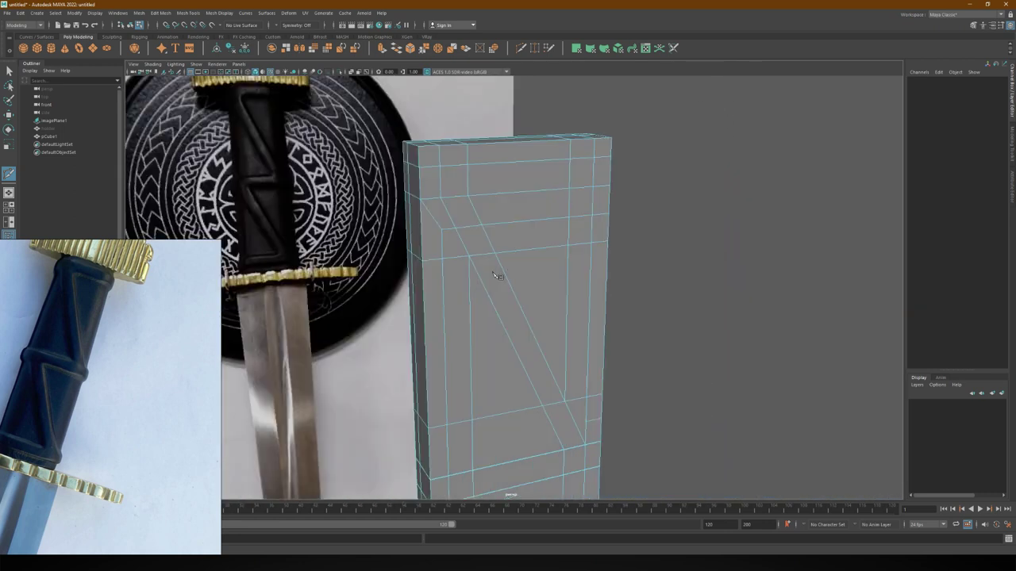
{"action": "scroll", "coordinate": [494, 277], "scroll_direction": "up", "scroll_amount": 3}
{"action": "scroll", "coordinate": [537, 386], "scroll_direction": "down", "scroll_amount": 3}
{"action": "mouse_move", "coordinate": [508, 336]}
{"action": "left_mouse_down", "text": "alt"}
{"action": "mouse_move", "coordinate": [537, 313]}
{"action": "mouse_move", "coordinate": [447, 187]}
{"action": "left_mouse_up", "text": "alt"}
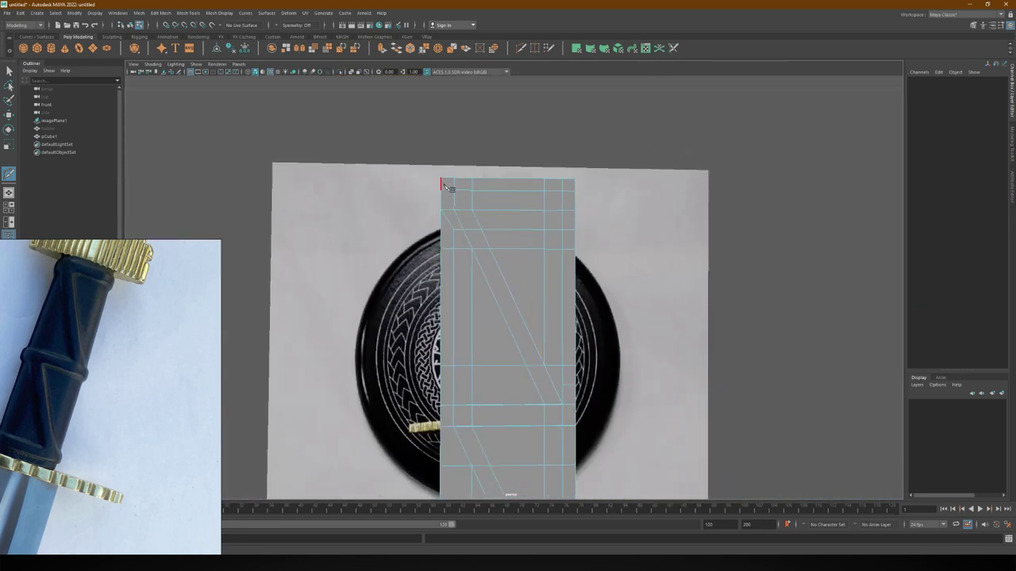
{"action": "scroll", "coordinate": [587, 207], "scroll_direction": "up", "scroll_amount": 3}
{"action": "scroll", "coordinate": [544, 281], "scroll_direction": "up", "scroll_amount": 3}
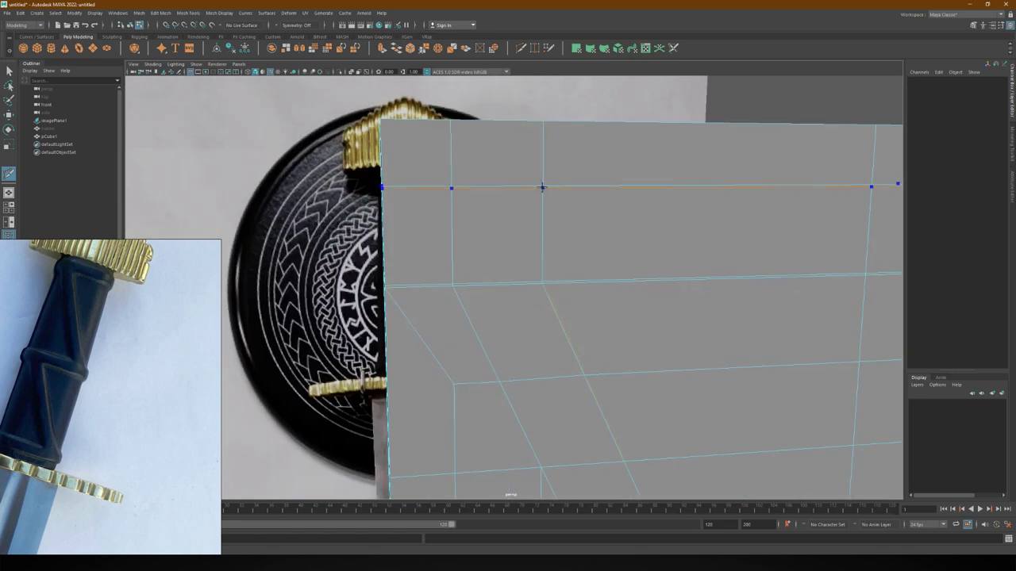
{"action": "scroll", "coordinate": [460, 249], "scroll_direction": "down", "scroll_amount": 3}
{"action": "mouse_move", "coordinate": [460, 250]}
{"action": "left_mouse_down", "text": "alt"}
{"action": "mouse_move", "coordinate": [404, 313]}
{"action": "mouse_move", "coordinate": [450, 275]}
{"action": "mouse_move", "coordinate": [508, 317]}
{"action": "mouse_move", "coordinate": [547, 262]}
{"action": "left_mouse_up", "text": "alt"}
{"action": "scroll", "coordinate": [403, 313], "scroll_direction": "up", "scroll_amount": 3}
{"action": "scroll", "coordinate": [547, 261], "scroll_direction": "up", "scroll_amount": 3}
{"action": "scroll", "coordinate": [583, 245], "scroll_direction": "up", "scroll_amount": 3}
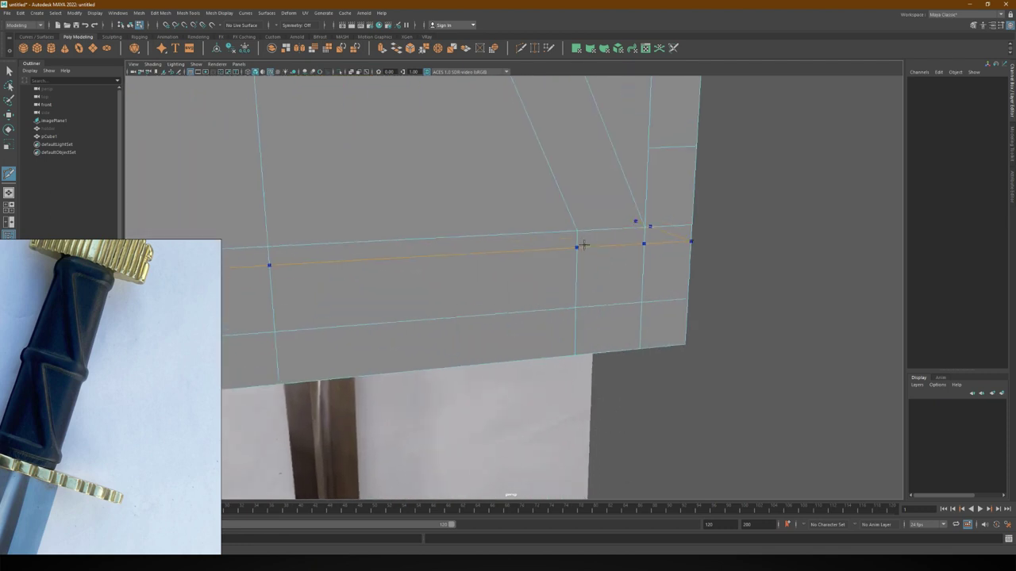
{"action": "scroll", "coordinate": [573, 306], "scroll_direction": "down", "scroll_amount": 3}
{"action": "mouse_move", "coordinate": [573, 305]}
{"action": "left_mouse_down", "text": "alt"}
{"action": "mouse_move", "coordinate": [526, 291]}
{"action": "mouse_move", "coordinate": [517, 336]}
{"action": "mouse_move", "coordinate": [529, 423]}
{"action": "mouse_move", "coordinate": [433, 309]}
{"action": "left_mouse_up", "text": "alt"}
{"action": "scroll", "coordinate": [530, 423], "scroll_direction": "up", "scroll_amount": 2}
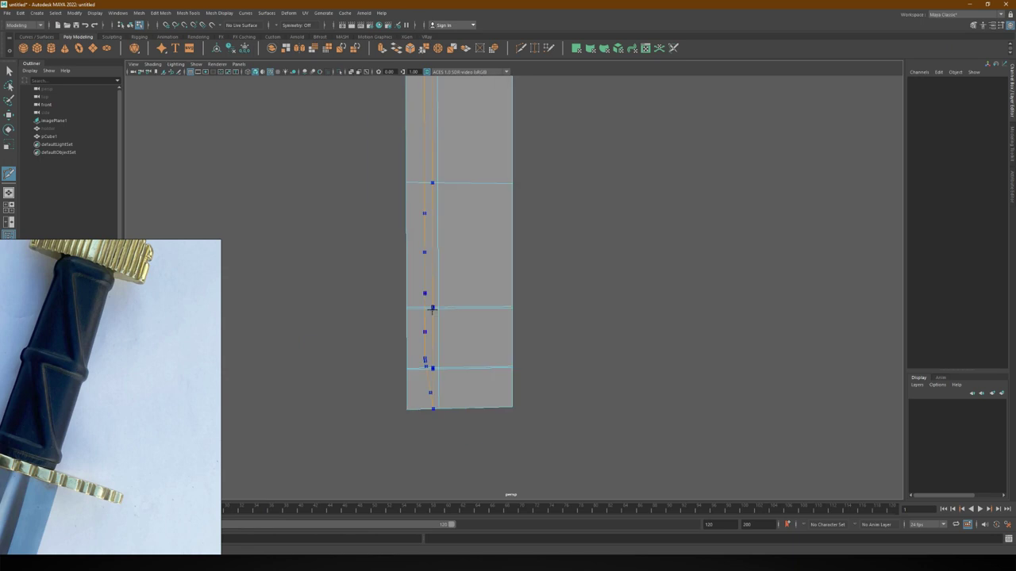
{"action": "mouse_move", "coordinate": [494, 399]}
{"action": "left_mouse_down", "text": "alt"}
{"action": "mouse_move", "coordinate": [508, 333]}
{"action": "mouse_move", "coordinate": [486, 287]}
{"action": "mouse_move", "coordinate": [476, 325]}
{"action": "mouse_move", "coordinate": [463, 245]}
{"action": "mouse_move", "coordinate": [419, 215]}
{"action": "left_mouse_up", "text": "alt"}
{"action": "scroll", "coordinate": [508, 334], "scroll_direction": "up", "scroll_amount": 3}
{"action": "left_click", "coordinate": [490, 282]}
- Commit a diagonal cut across the narrow side face, joining the front diagonals into a zigzag
{"action": "scroll", "coordinate": [490, 283], "scroll_direction": "down", "scroll_amount": 3}
{"action": "scroll", "coordinate": [420, 215], "scroll_direction": "up", "scroll_amount": 3}
{"action": "scroll", "coordinate": [466, 281], "scroll_direction": "down", "scroll_amount": 3}
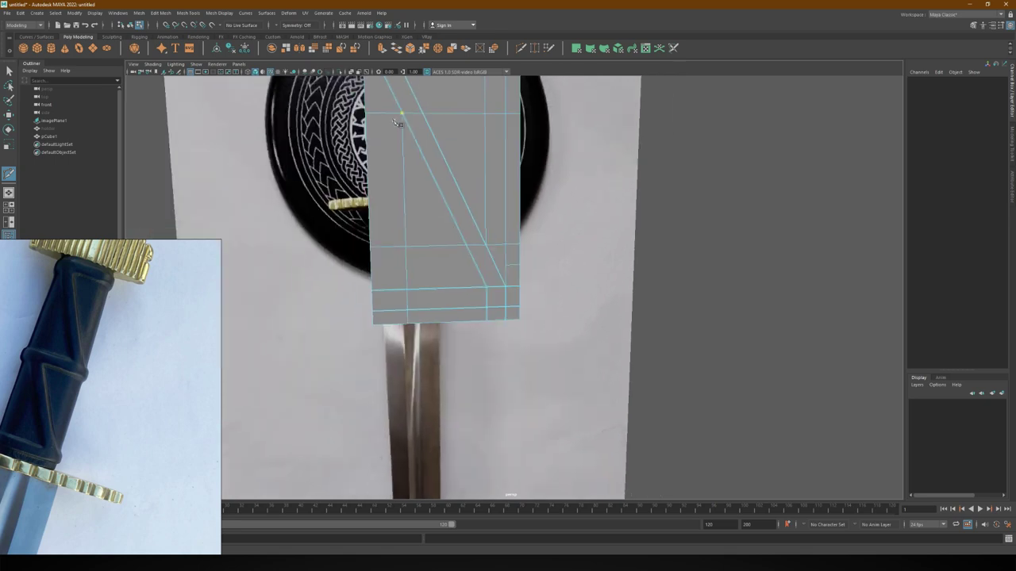
{"action": "scroll", "coordinate": [440, 281], "scroll_direction": "up", "scroll_amount": 3}
{"action": "left_click_drag", "start_coordinate": [439, 281], "coordinate": [477, 370], "text": "alt"}
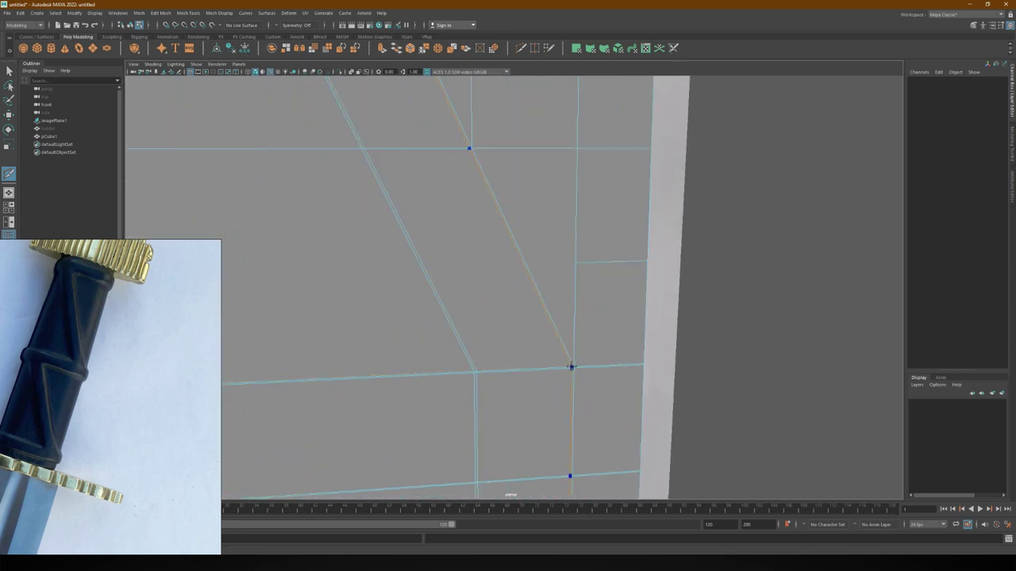
{"action": "left_click", "coordinate": [571, 367]}
{"action": "scroll", "coordinate": [571, 367], "scroll_direction": "down", "scroll_amount": 3}
{"action": "mouse_move", "coordinate": [449, 295]}
{"action": "left_mouse_down", "text": "alt"}
{"action": "mouse_move", "coordinate": [519, 341]}
{"action": "mouse_move", "coordinate": [524, 329]}
{"action": "left_mouse_up", "text": "alt"}
- Mirror pCube1 with Mesh > Mirror, Axis Position set to Object
{"action": "key", "text": "w"}
{"action": "left_click", "coordinate": [519, 341]}
{"action": "key", "text": "space"}
{"action": "left_click", "coordinate": [516, 327]}
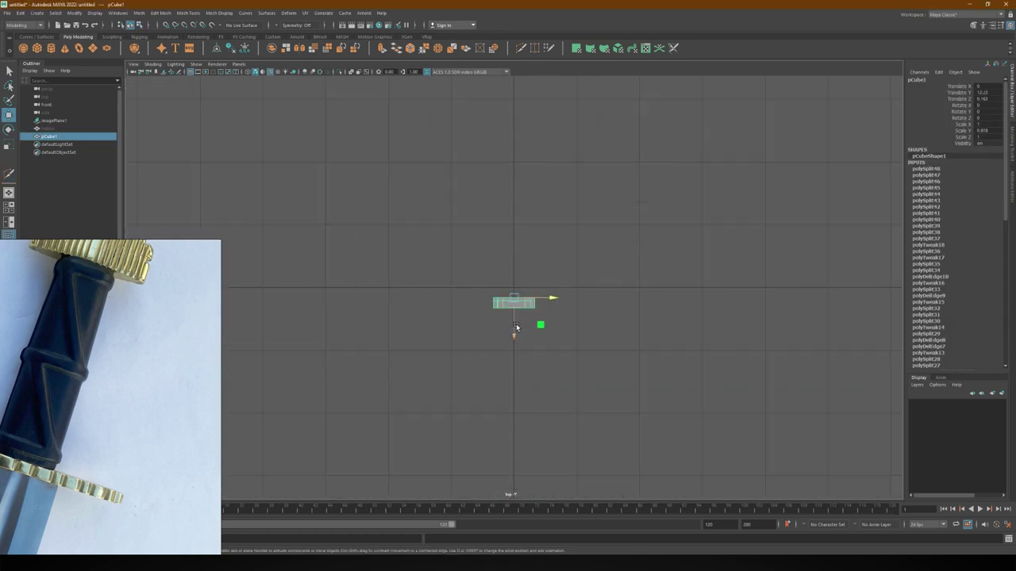
{"action": "right_click_drag", "start_coordinate": [515, 327], "coordinate": [514, 351], "text": "alt"}
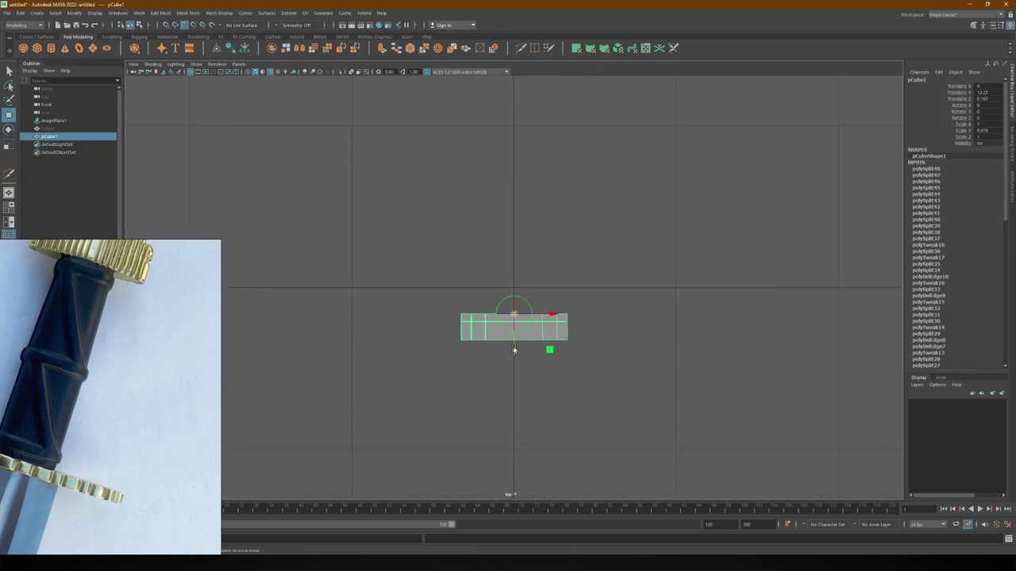
{"action": "left_click", "coordinate": [315, 50]}
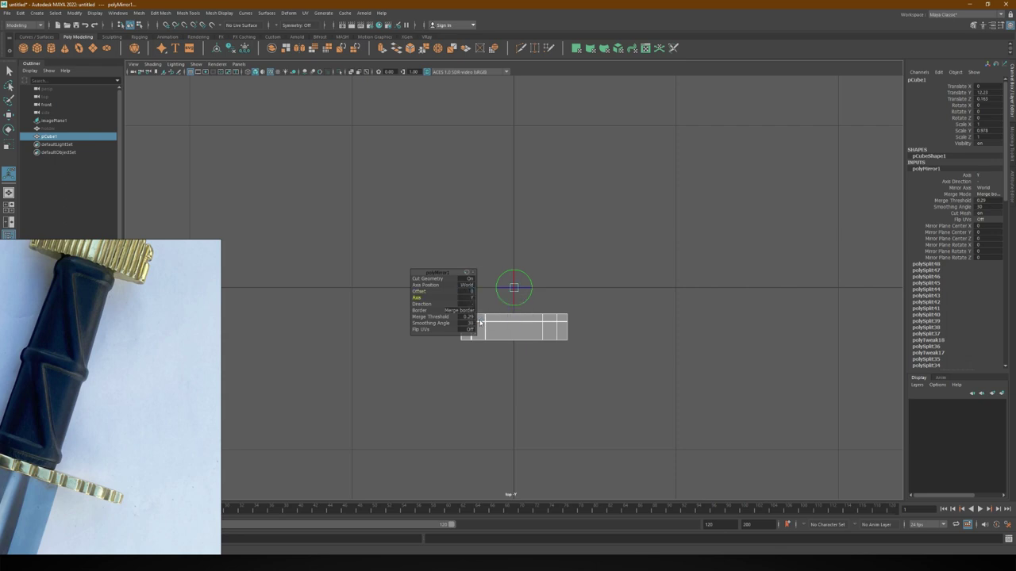
{"action": "left_click", "coordinate": [480, 297]}
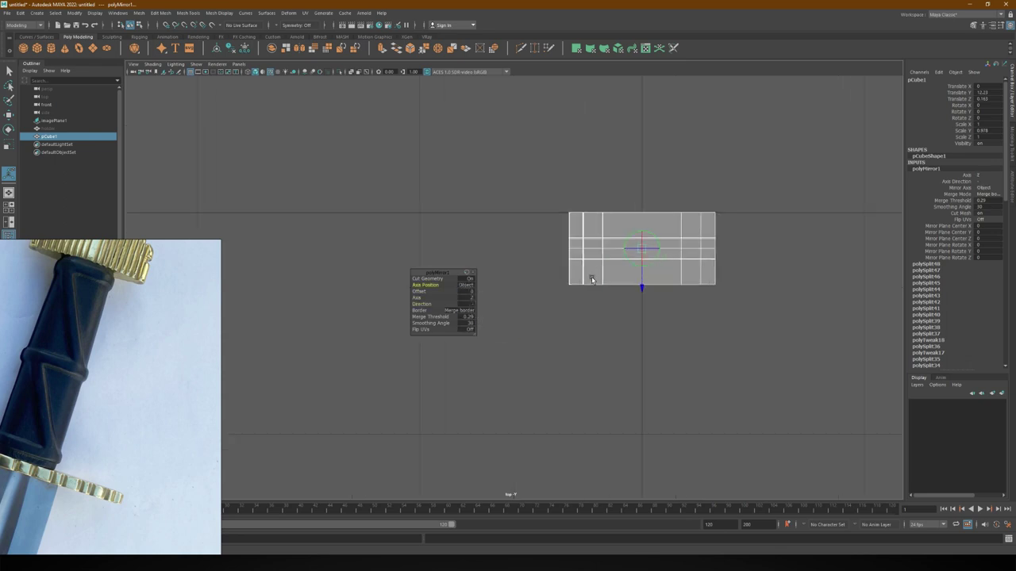
- Select several vertical face strips on the mirrored grip
{"action": "key", "text": "space"}
{"action": "mouse_move", "coordinate": [537, 281]}
{"action": "left_mouse_down"}
{"action": "mouse_move", "coordinate": [374, 294]}
{"action": "mouse_move", "coordinate": [504, 412]}
{"action": "mouse_move", "coordinate": [504, 330]}
{"action": "left_mouse_up"}
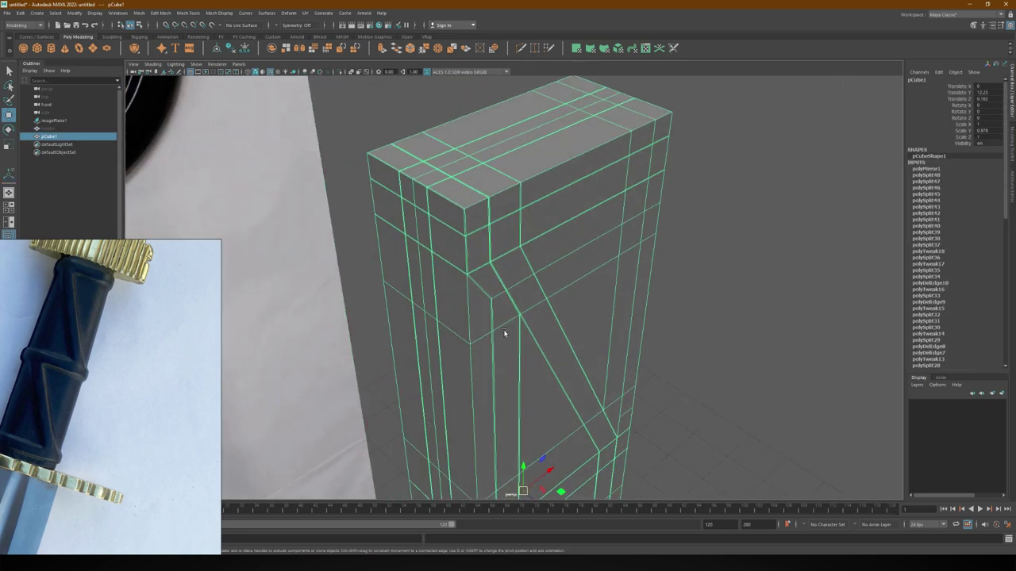
{"action": "key", "text": "F11"}
{"action": "scroll", "coordinate": [506, 439], "scroll_direction": "up", "scroll_amount": 3}
{"action": "double_click", "coordinate": [452, 428]}
{"action": "mouse_move", "coordinate": [452, 445]}
{"action": "left_mouse_down", "text": "alt"}
{"action": "mouse_move", "coordinate": [489, 370]}
{"action": "mouse_move", "coordinate": [555, 344]}
{"action": "mouse_move", "coordinate": [556, 365]}
{"action": "left_mouse_up", "text": "alt"}
{"action": "scroll", "coordinate": [555, 345], "scroll_direction": "down", "scroll_amount": 4}
{"action": "key", "text": "F9"}
{"action": "key", "text": "F11"}
{"action": "double_click", "coordinate": [553, 341]}
{"action": "left_click", "coordinate": [553, 336]}
{"action": "double_click", "coordinate": [540, 413]}
{"action": "mouse_move", "coordinate": [539, 413]}
{"action": "left_mouse_down", "text": "alt"}
{"action": "mouse_move", "coordinate": [501, 360]}
{"action": "mouse_move", "coordinate": [534, 409]}
{"action": "mouse_move", "coordinate": [520, 455]}
{"action": "left_mouse_up", "text": "alt"}
- Add two horizontal face loops and a top face to the strip selection
{"action": "left_click_drag", "start_coordinate": [500, 385], "coordinate": [536, 437]}
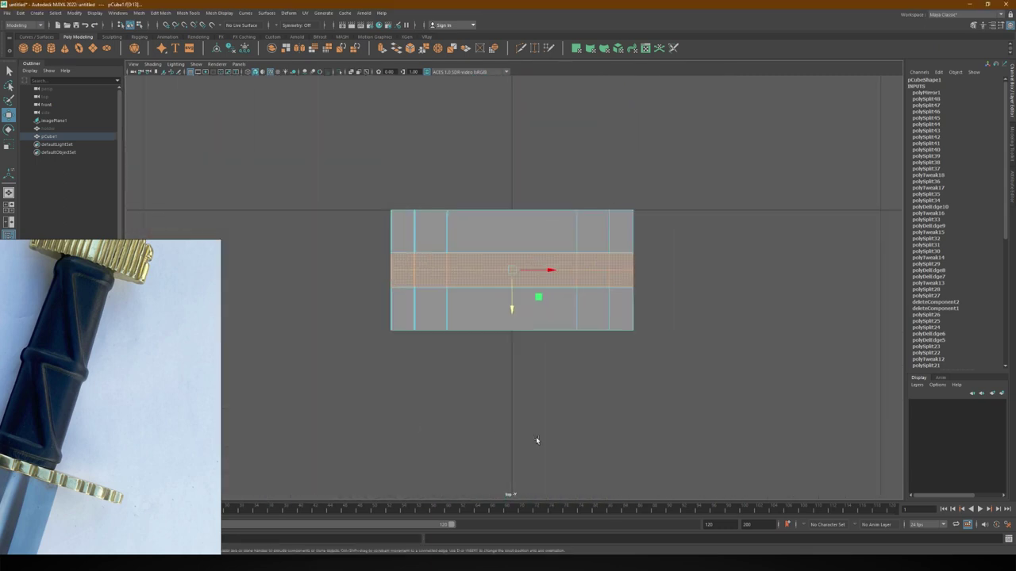
{"action": "left_click_drag", "start_coordinate": [404, 202], "coordinate": [444, 254]}
{"action": "scroll", "coordinate": [470, 274], "scroll_direction": "up", "scroll_amount": 4}
{"action": "scroll", "coordinate": [554, 273], "scroll_direction": "down", "scroll_amount": 2}
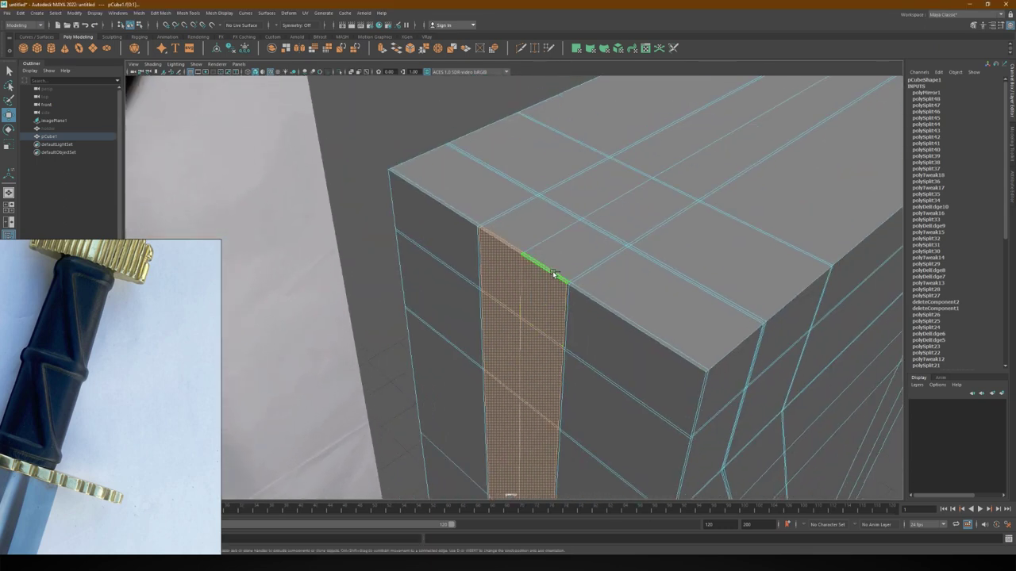
{"action": "mouse_move", "coordinate": [555, 355]}
{"action": "left_mouse_down", "text": "alt"}
{"action": "mouse_move", "coordinate": [512, 436]}
{"action": "mouse_move", "coordinate": [519, 335]}
{"action": "left_mouse_up", "text": "alt"}
{"action": "mouse_move", "coordinate": [585, 408]}
{"action": "left_mouse_down", "text": "alt"}
{"action": "mouse_move", "coordinate": [572, 446]}
{"action": "mouse_move", "coordinate": [527, 448]}
{"action": "mouse_move", "coordinate": [564, 400]}
{"action": "mouse_move", "coordinate": [569, 369]}
{"action": "left_mouse_up", "text": "alt"}
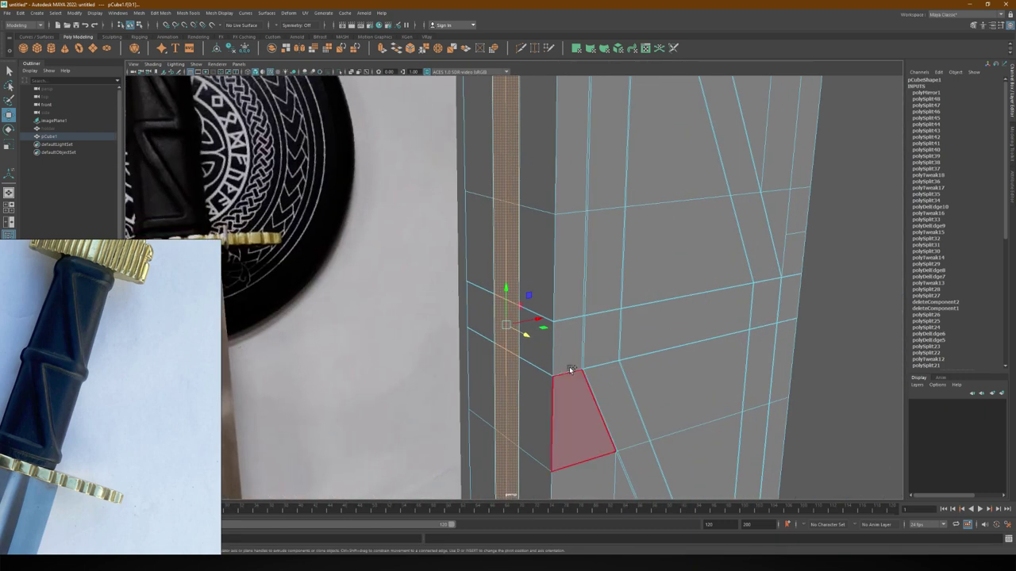
{"action": "double_click", "coordinate": [569, 373], "text": "shift"}
{"action": "scroll", "coordinate": [548, 334], "scroll_direction": "down", "scroll_amount": 3}
{"action": "scroll", "coordinate": [515, 222], "scroll_direction": "up", "scroll_amount": 5}
{"action": "left_click", "coordinate": [479, 176], "text": "shift"}
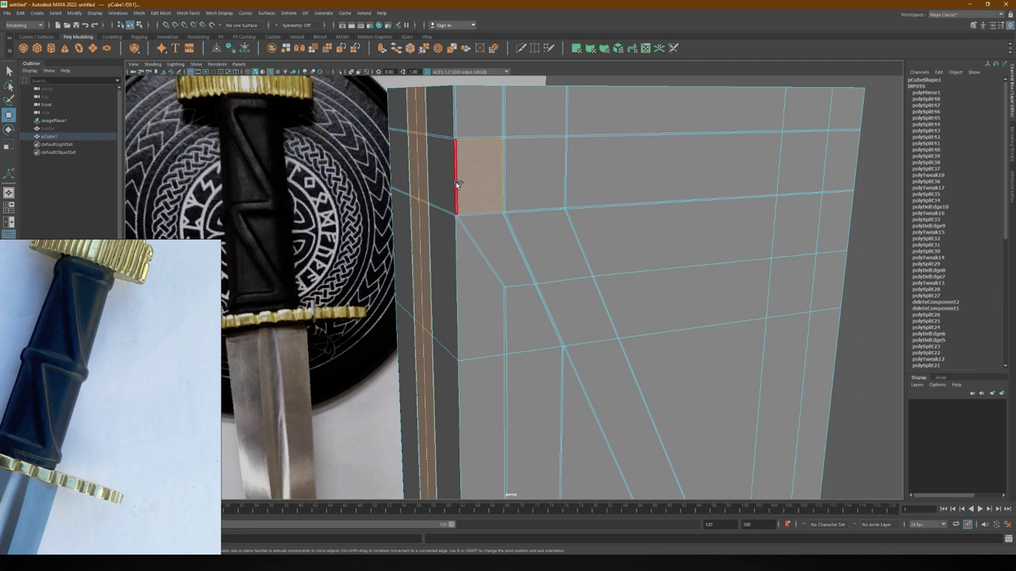
{"action": "scroll", "coordinate": [458, 184], "scroll_direction": "down", "scroll_amount": 3}
{"action": "mouse_move", "coordinate": [457, 184]}
{"action": "left_mouse_down", "text": "alt"}
{"action": "mouse_move", "coordinate": [402, 211]}
{"action": "mouse_move", "coordinate": [435, 362]}
{"action": "left_mouse_up", "text": "alt"}
{"action": "scroll", "coordinate": [464, 313], "scroll_direction": "up", "scroll_amount": 4}
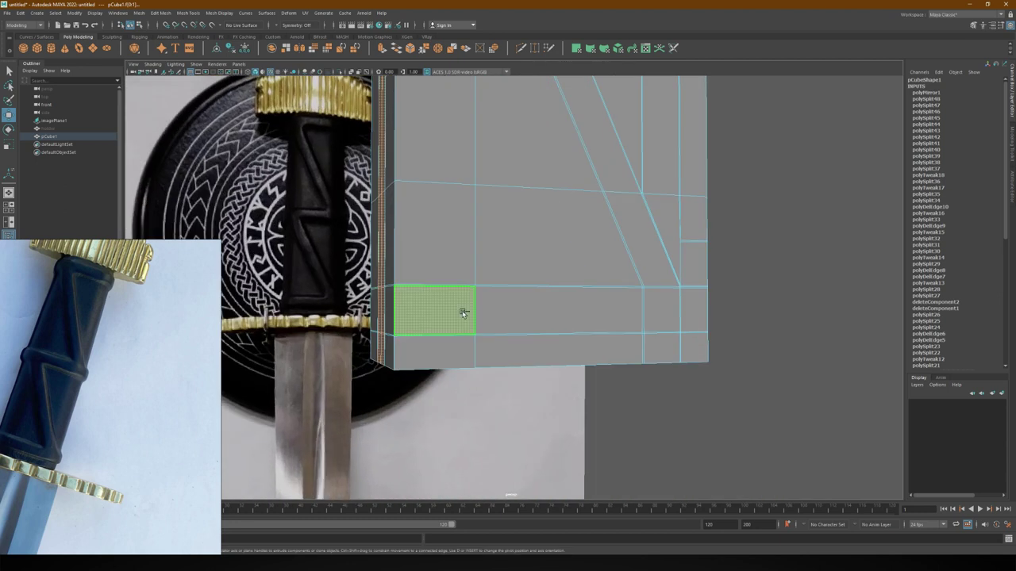
{"action": "double_click", "coordinate": [464, 314], "text": "shift"}
{"action": "scroll", "coordinate": [476, 325], "scroll_direction": "down", "scroll_amount": 3}
{"action": "mouse_move", "coordinate": [521, 344]}
{"action": "left_mouse_down", "text": "alt"}
{"action": "mouse_move", "coordinate": [494, 317]}
{"action": "mouse_move", "coordinate": [484, 368]}
{"action": "mouse_move", "coordinate": [641, 363]}
{"action": "mouse_move", "coordinate": [563, 288]}
{"action": "mouse_move", "coordinate": [588, 418]}
{"action": "left_mouse_up", "text": "alt"}
- Extrude the selected strips into raised bands with Thickness 0.018
{"action": "key", "text": "ctrl+e"}
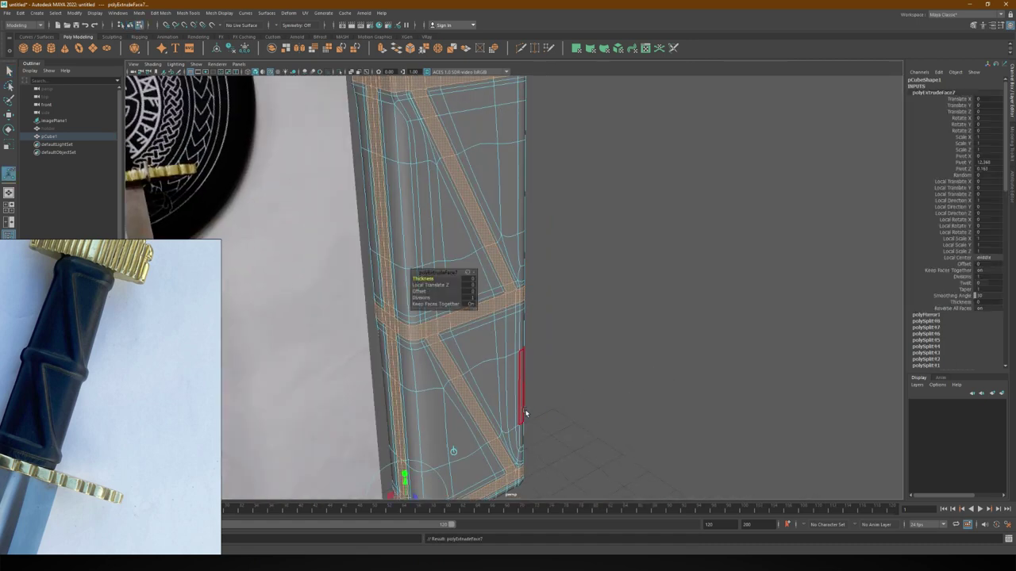
{"action": "middle_click_drag", "start_coordinate": [525, 412], "coordinate": [555, 412]}
{"action": "left_click_drag", "start_coordinate": [555, 413], "coordinate": [476, 341], "text": "alt"}
{"action": "scroll", "coordinate": [420, 292], "scroll_direction": "down", "scroll_amount": 3}
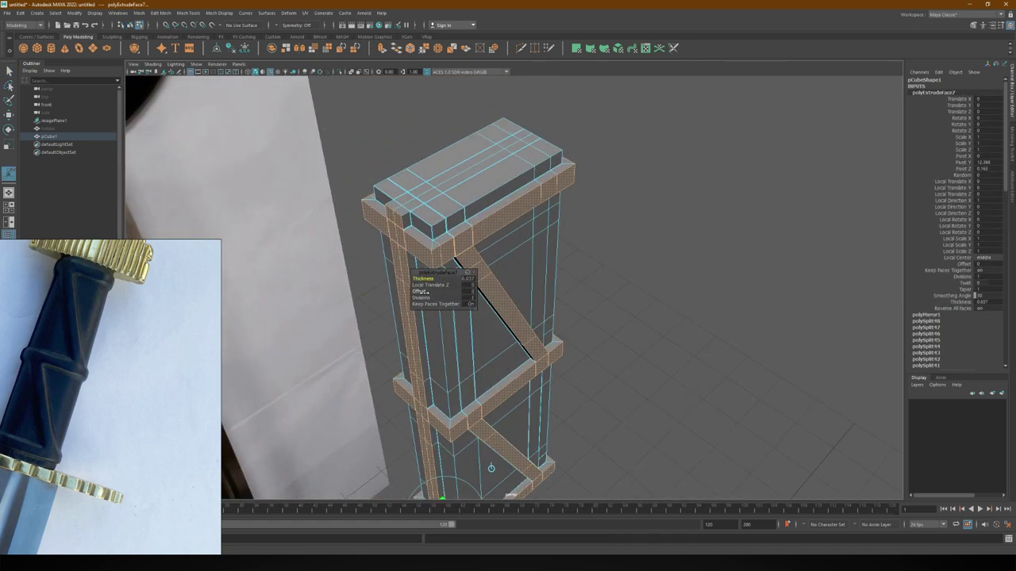
{"action": "middle_click_drag", "start_coordinate": [425, 297], "coordinate": [414, 279]}
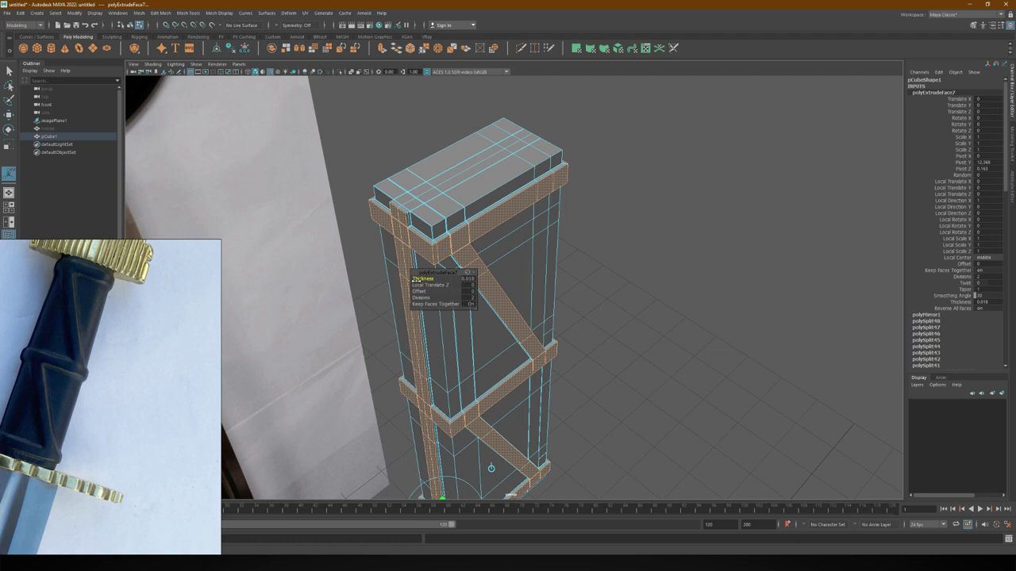
{"action": "mouse_move", "coordinate": [423, 279]}
{"action": "left_mouse_down", "text": "alt"}
{"action": "mouse_move", "coordinate": [572, 377]}
{"action": "mouse_move", "coordinate": [390, 119]}
{"action": "left_mouse_up", "text": "alt"}
- Return to object mode, undo once, and dismiss the Reference file dialog
{"action": "key", "text": "F8"}
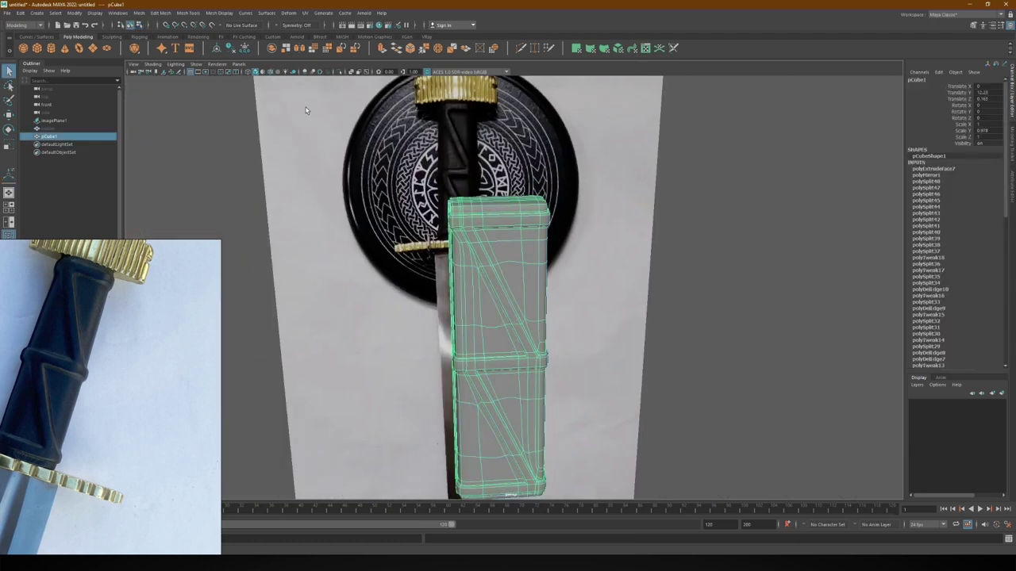
{"action": "key", "text": "ctrl+z"}
{"action": "key", "text": "ctrl+z"}
{"action": "key", "text": "ctrl+z"}
{"action": "key", "text": "ctrl+r"}
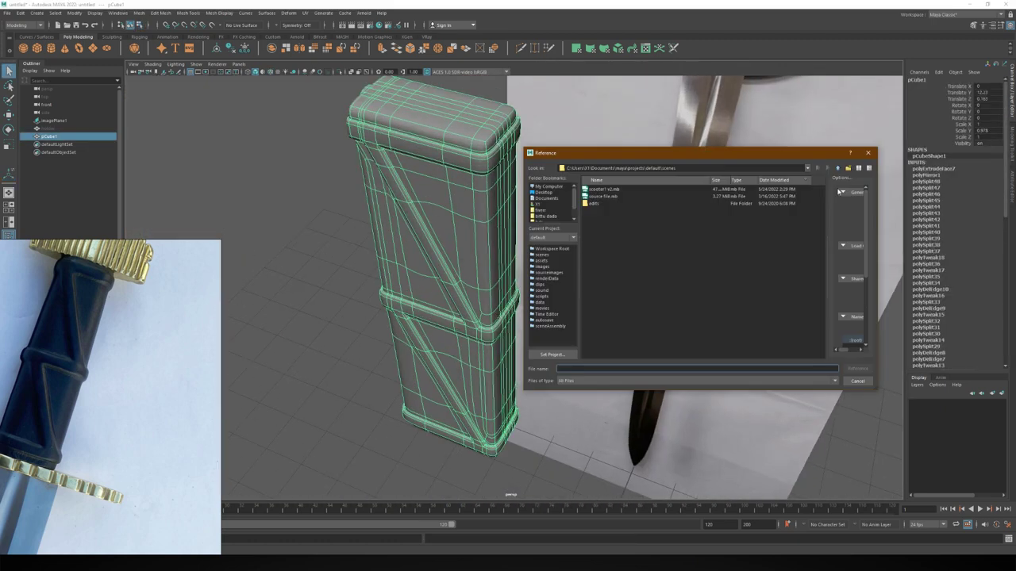
{"action": "key", "text": "Escape"}
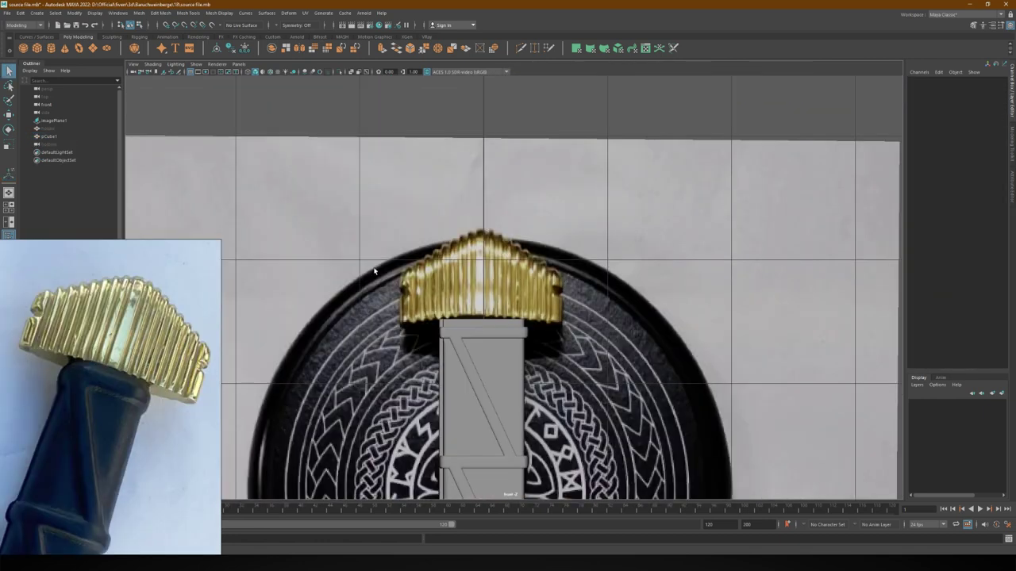
- Draw a new box over the pommel crown, trying and undoing a face extrude
{"action": "left_click_drag", "start_coordinate": [359, 346], "coordinate": [554, 279]}
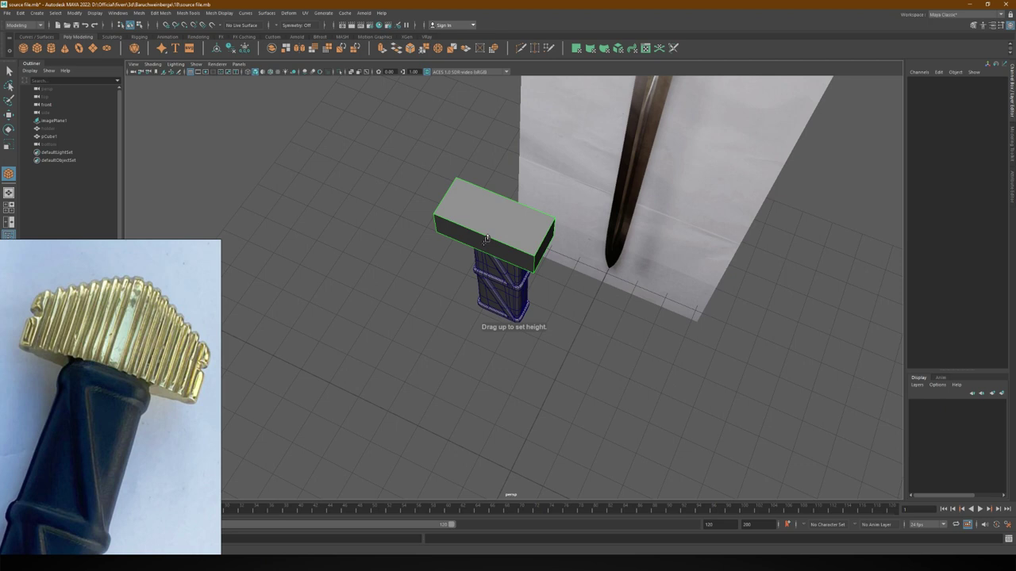
{"action": "scroll", "coordinate": [474, 286], "scroll_direction": "down", "scroll_amount": 5}
{"action": "scroll", "coordinate": [476, 298], "scroll_direction": "up", "scroll_amount": 5}
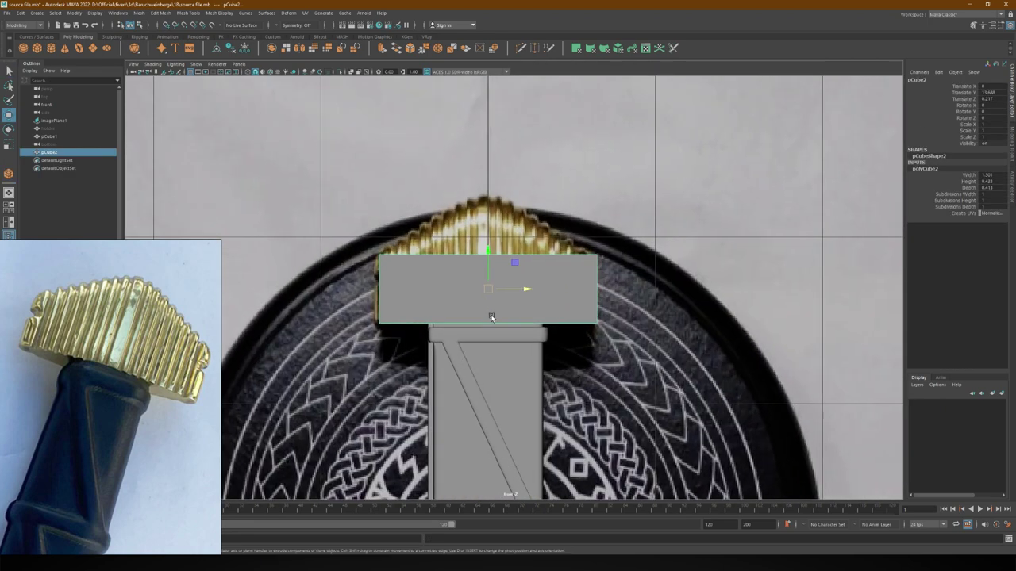
{"action": "key", "text": "w"}
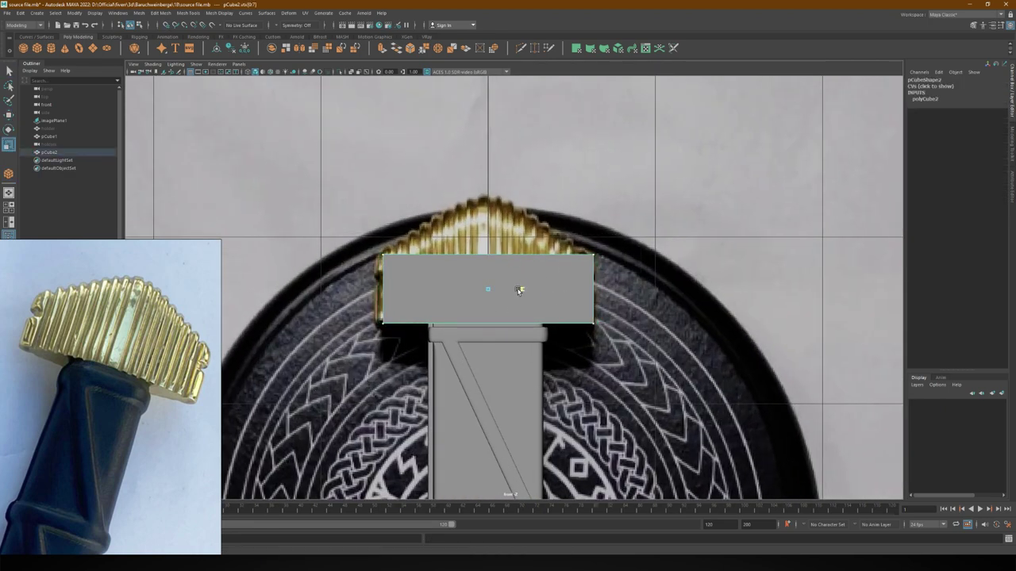
{"action": "key", "text": "F11"}
{"action": "left_click", "coordinate": [493, 263]}
{"action": "key", "text": "ctrl+e"}
{"action": "left_click_drag", "start_coordinate": [488, 241], "coordinate": [479, 182]}
{"action": "key", "text": "ctrl+z"}
{"action": "key", "text": "ctrl+z"}
{"action": "key", "text": "ctrl+z"}
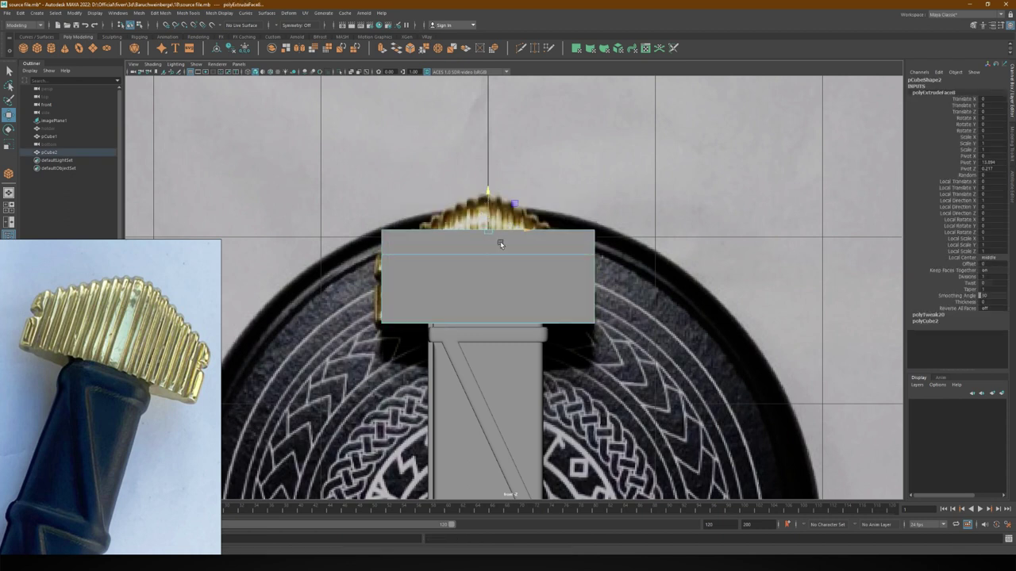
- Cut a centre edge loop, pull the top-centre point into a peak, and add a left loop
{"action": "right_click_drag", "start_coordinate": [484, 287], "coordinate": [490, 267], "text": "shift"}
{"action": "left_click_drag", "start_coordinate": [487, 238], "coordinate": [486, 180]}
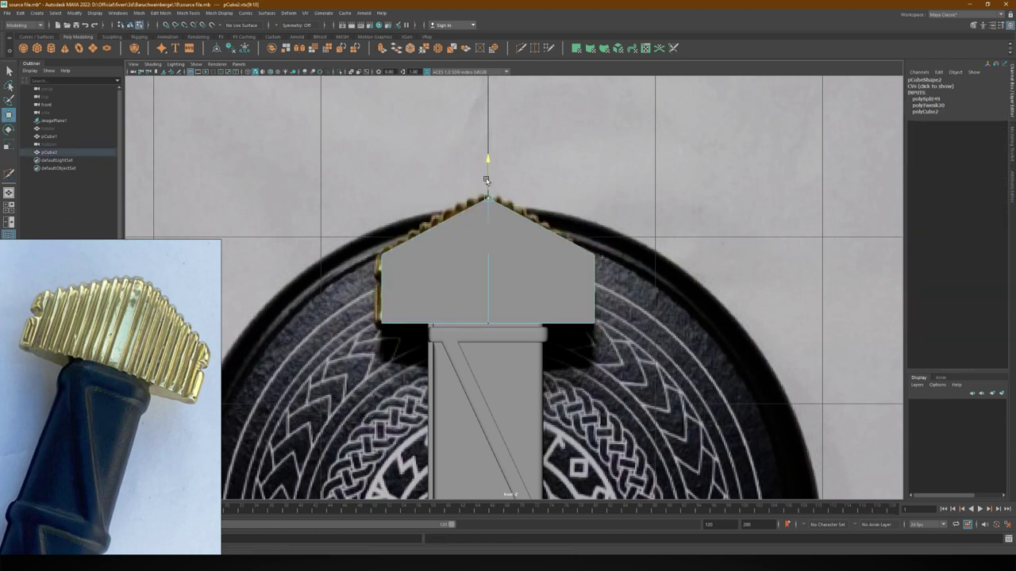
{"action": "right_click_drag", "start_coordinate": [492, 279], "coordinate": [452, 281], "text": "shift"}
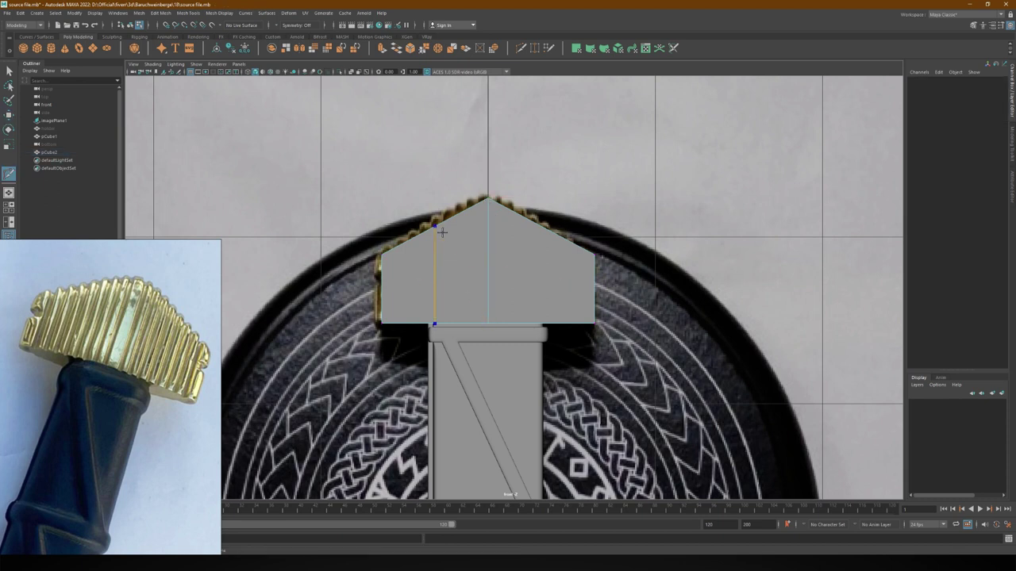
{"action": "left_click", "coordinate": [537, 251], "text": "ctrl"}
{"action": "key", "text": "w"}
{"action": "scroll", "coordinate": [455, 301], "scroll_direction": "up", "scroll_amount": 2}
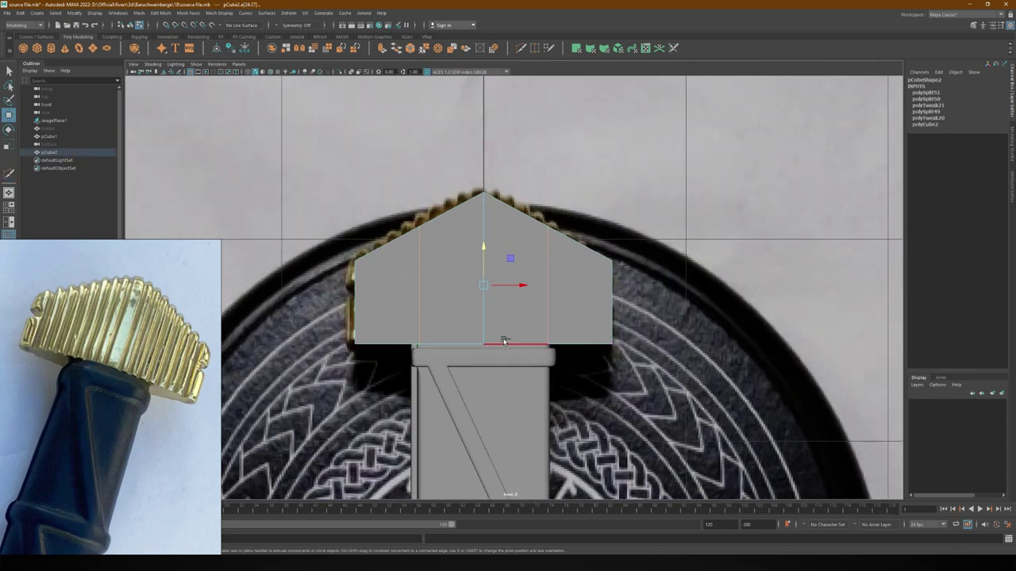
{"action": "middle_click_drag", "start_coordinate": [490, 325], "coordinate": [500, 392], "text": "alt"}
- Raise the pommel block slightly and bevel the vertical edge loop right of centre
{"action": "right_click_drag", "start_coordinate": [500, 392], "coordinate": [367, 307]}
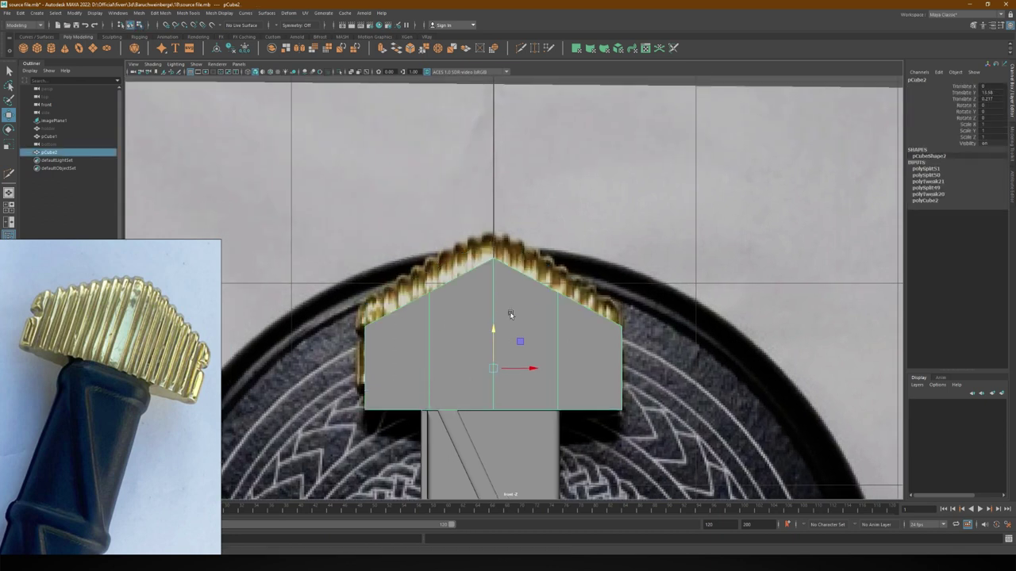
{"action": "middle_click_drag", "start_coordinate": [510, 315], "coordinate": [508, 293]}
{"action": "right_click_drag", "start_coordinate": [480, 313], "coordinate": [435, 318]}
{"action": "double_click", "coordinate": [427, 325]}
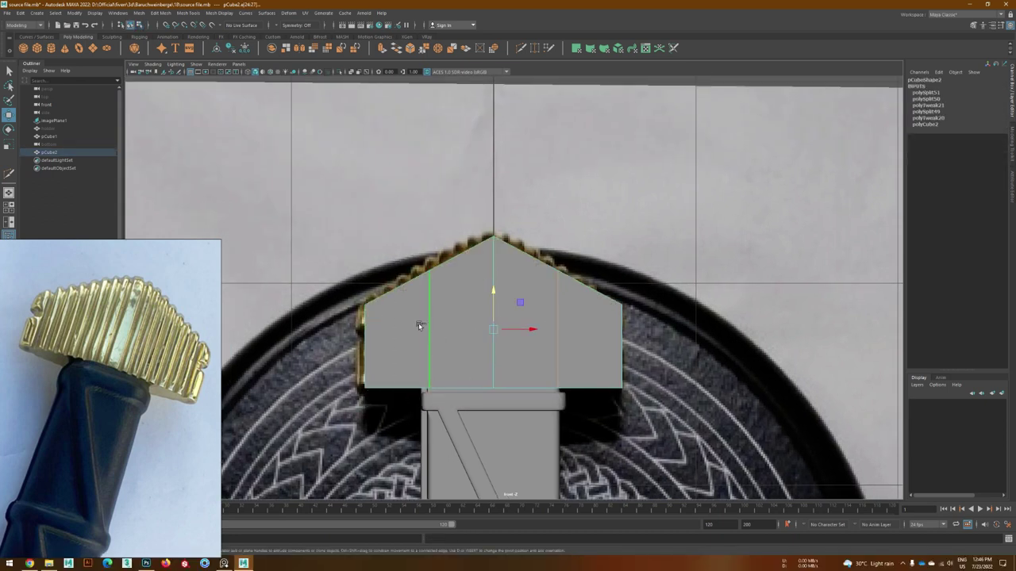
{"action": "key", "text": "ctrl+b"}
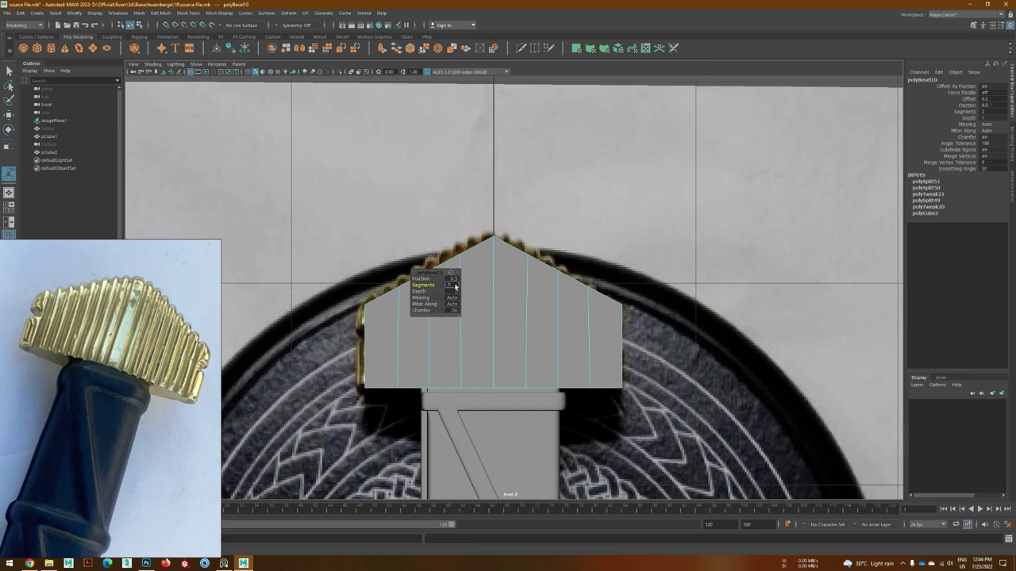
- Set the bevel fraction to 0.774, then bevel another vertical edge into ribs
{"action": "left_click_drag", "start_coordinate": [421, 279], "coordinate": [527, 282]}
{"action": "middle_click_drag", "start_coordinate": [383, 343], "coordinate": [340, 352], "text": "alt"}
{"action": "key", "text": "q"}
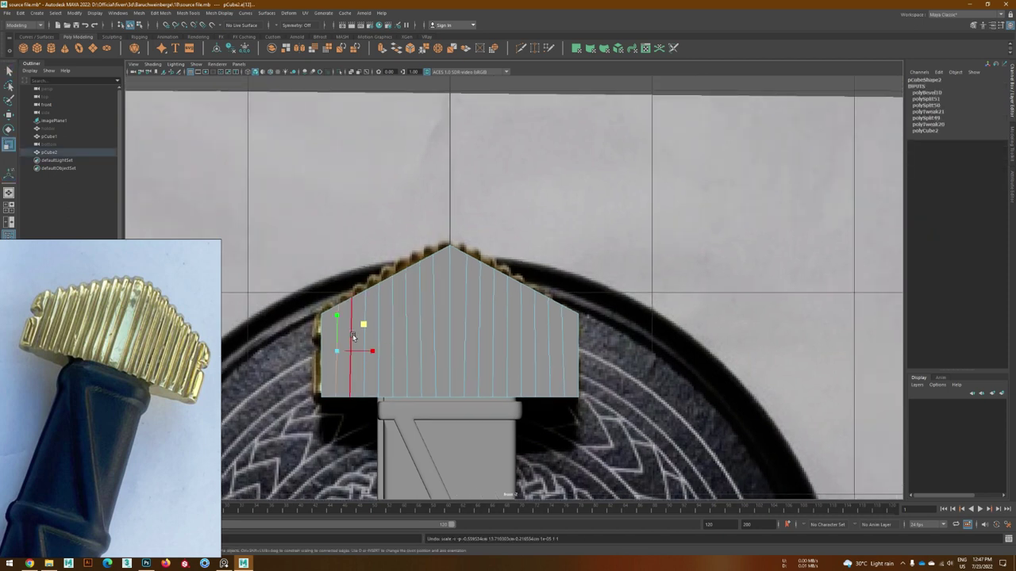
{"action": "middle_click_drag", "start_coordinate": [353, 337], "coordinate": [425, 349], "text": "alt"}
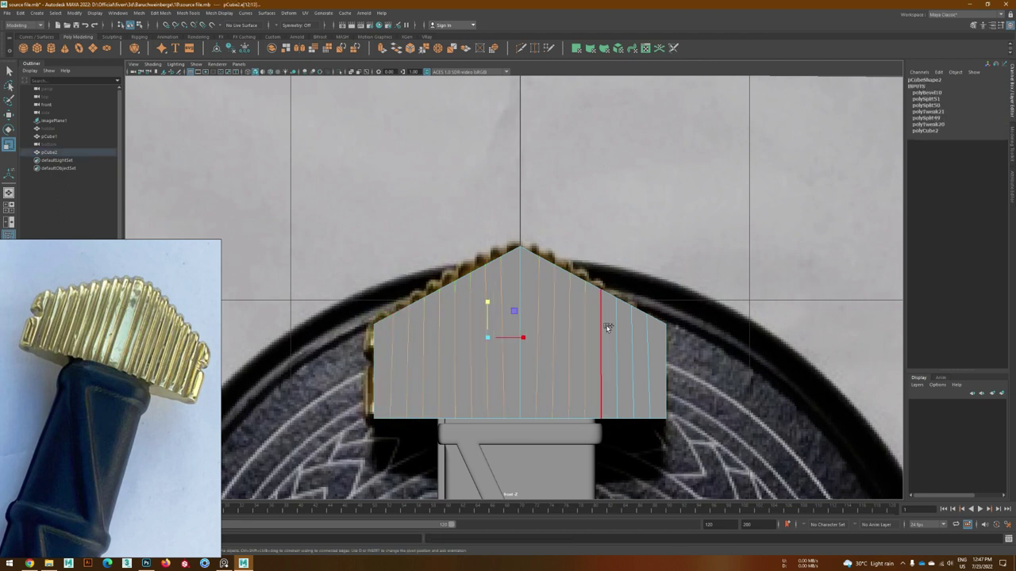
{"action": "left_click", "coordinate": [632, 338], "text": "shift"}
{"action": "key", "text": "ctrl+b"}
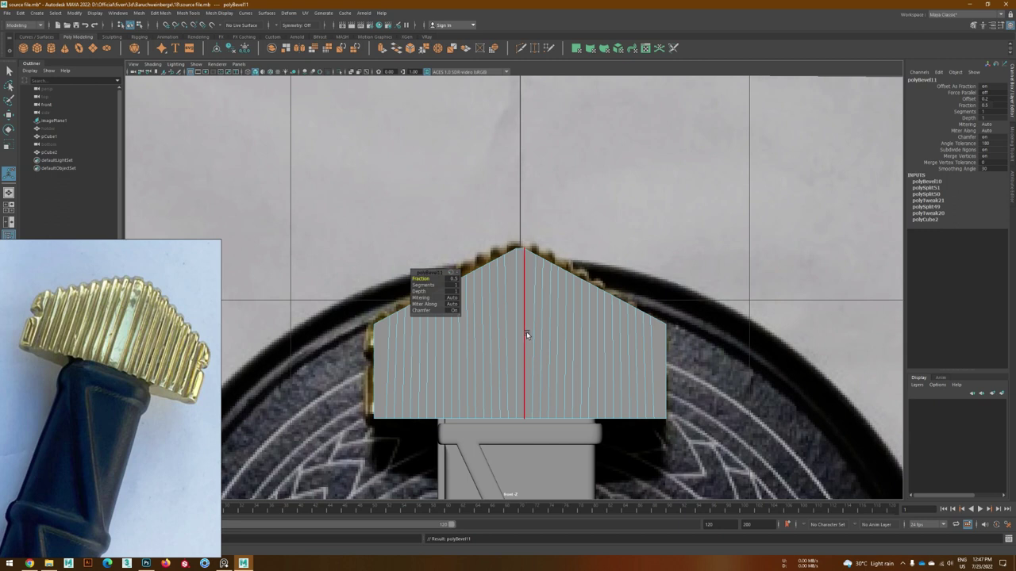
{"action": "left_click_drag", "start_coordinate": [526, 332], "coordinate": [549, 292]}
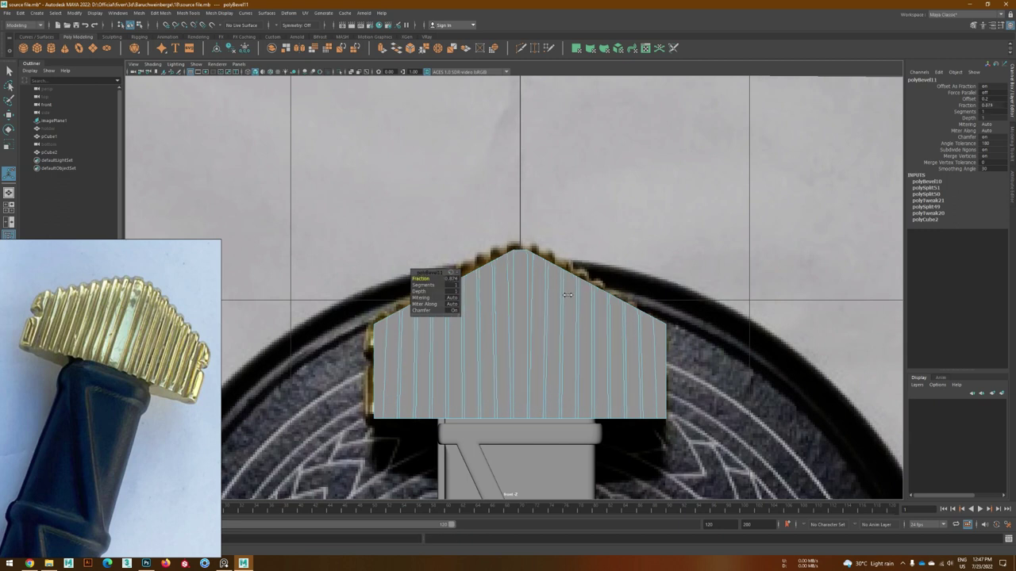
- Scale and move the pommel's top peak vertex to fit the crown outline
{"action": "key", "text": "F9"}
{"action": "left_click", "coordinate": [525, 254]}
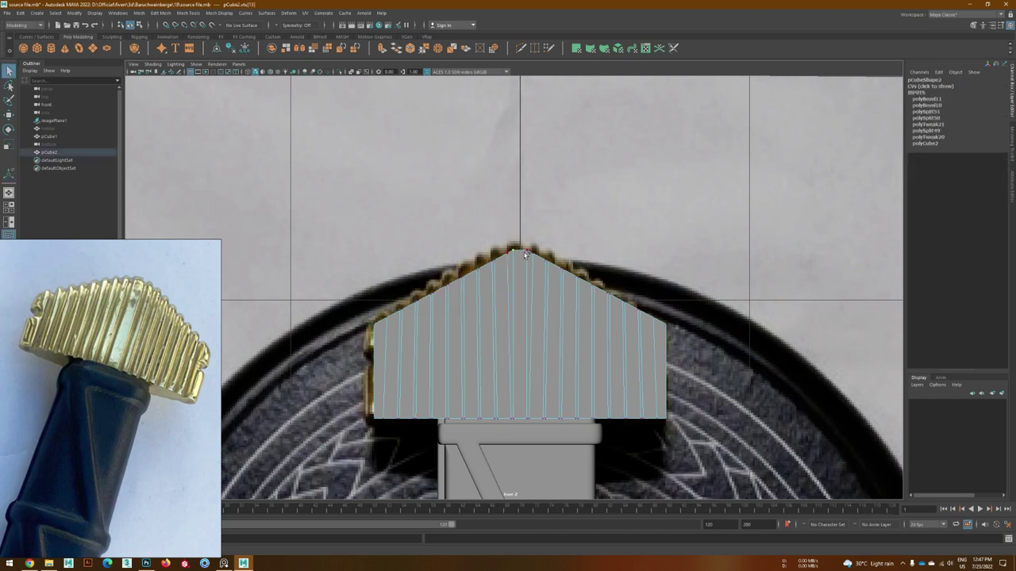
{"action": "key", "text": "r"}
{"action": "key", "text": "r"}
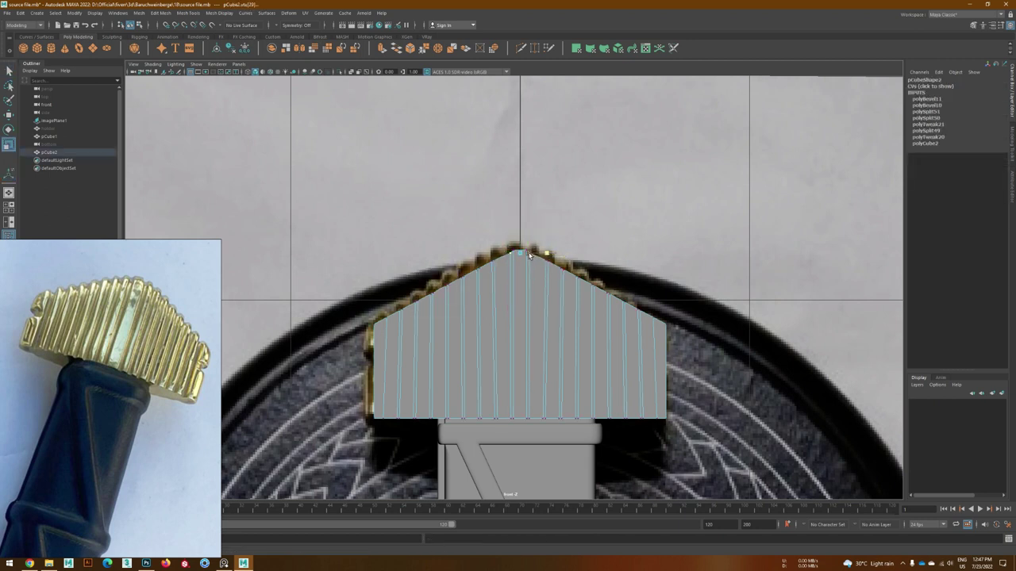
{"action": "scroll", "coordinate": [518, 251], "scroll_direction": "up", "scroll_amount": 1}
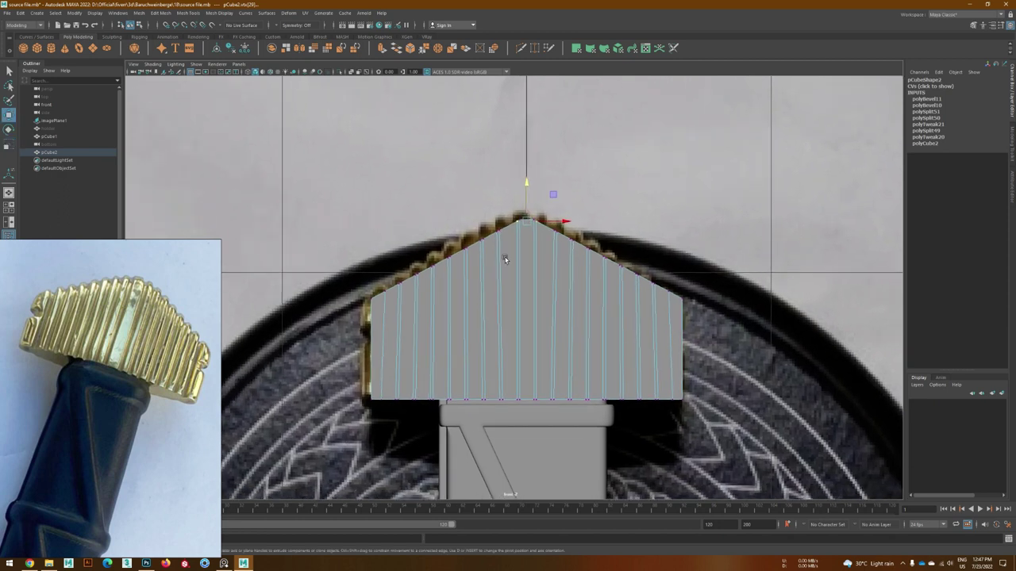
{"action": "key", "text": "r"}
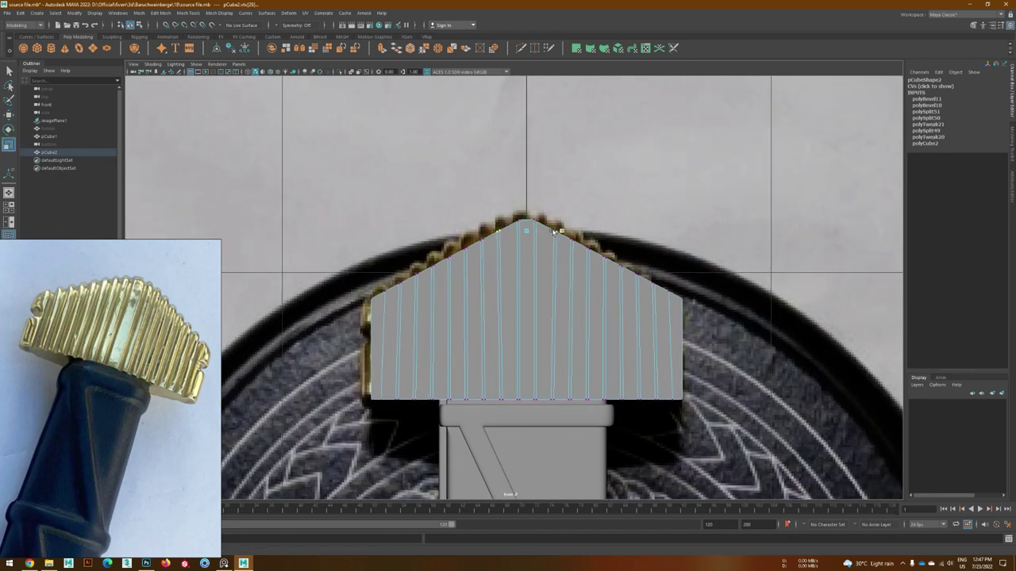
{"action": "key", "text": "w"}
- Bevel an edge on the pommel's left side
{"action": "key", "text": "F10"}
{"action": "left_click", "coordinate": [409, 336]}
{"action": "key", "text": "ctrl+b"}
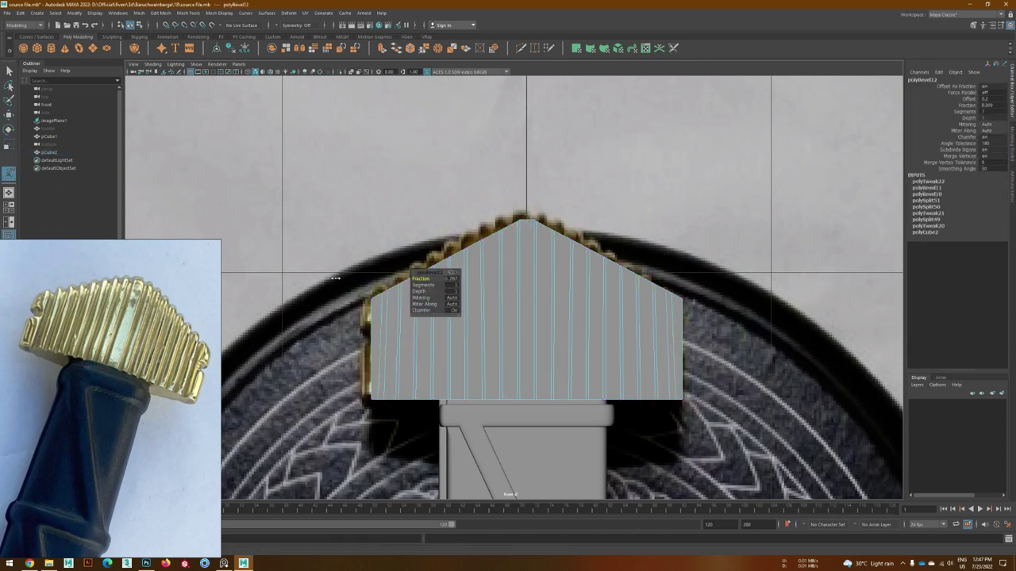
- Select the thin bevel face on the pommel and frame the whole sword in view
{"action": "right_click_drag", "start_coordinate": [406, 341], "coordinate": [492, 351]}
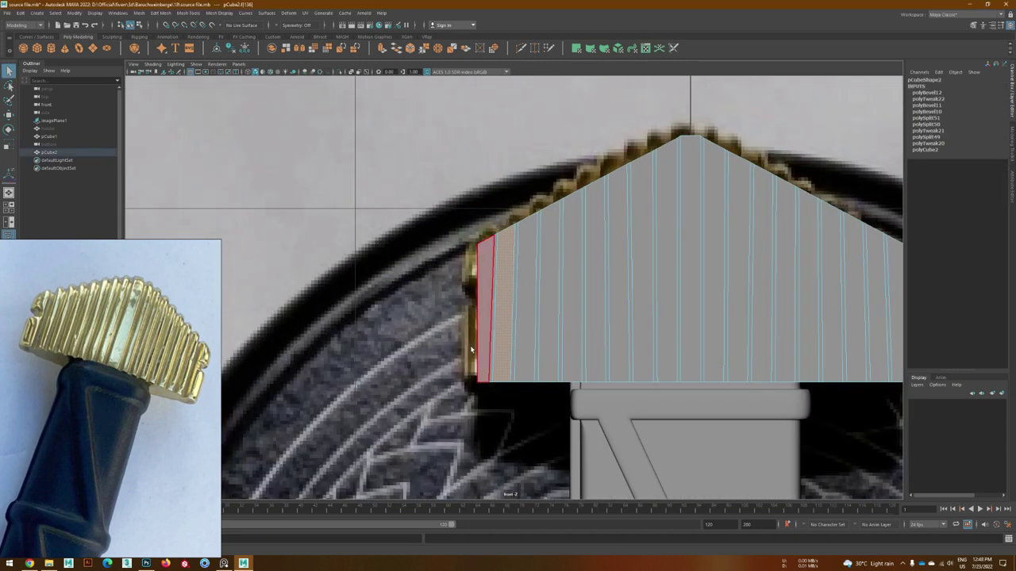
{"action": "left_click", "coordinate": [472, 350]}
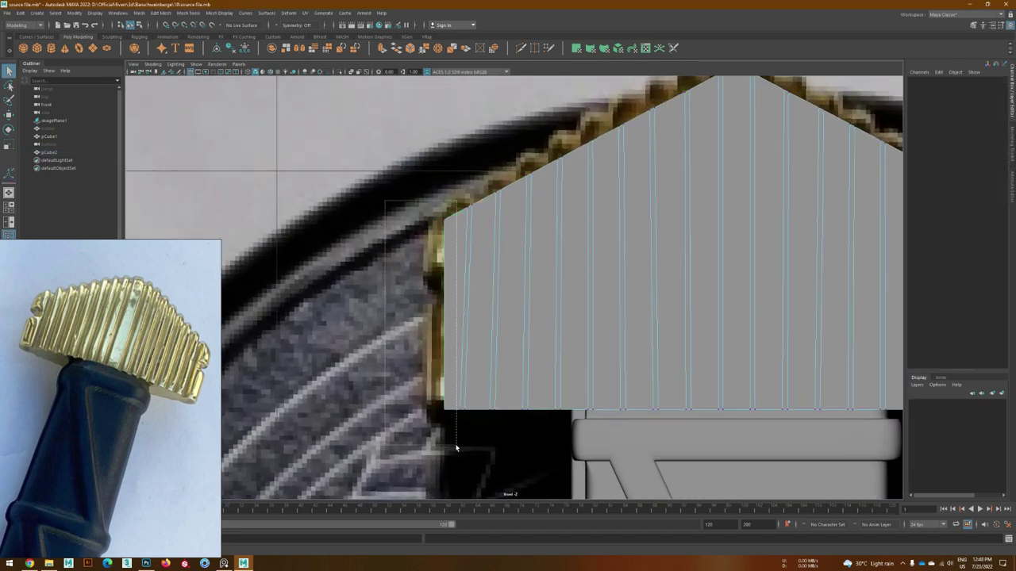
{"action": "key", "text": "a"}
{"action": "left_click", "coordinate": [99, 268]}
{"action": "key", "text": "Right"}
{"action": "scroll", "coordinate": [99, 268], "scroll_direction": "up", "scroll_amount": 3}
{"action": "scroll", "coordinate": [64, 413], "scroll_direction": "down", "scroll_amount": 5}
{"action": "scroll", "coordinate": [54, 451], "scroll_direction": "up", "scroll_amount": 1}
{"action": "scroll", "coordinate": [54, 451], "scroll_direction": "up", "scroll_amount": 3}
{"action": "scroll", "coordinate": [79, 397], "scroll_direction": "up", "scroll_amount": 2}
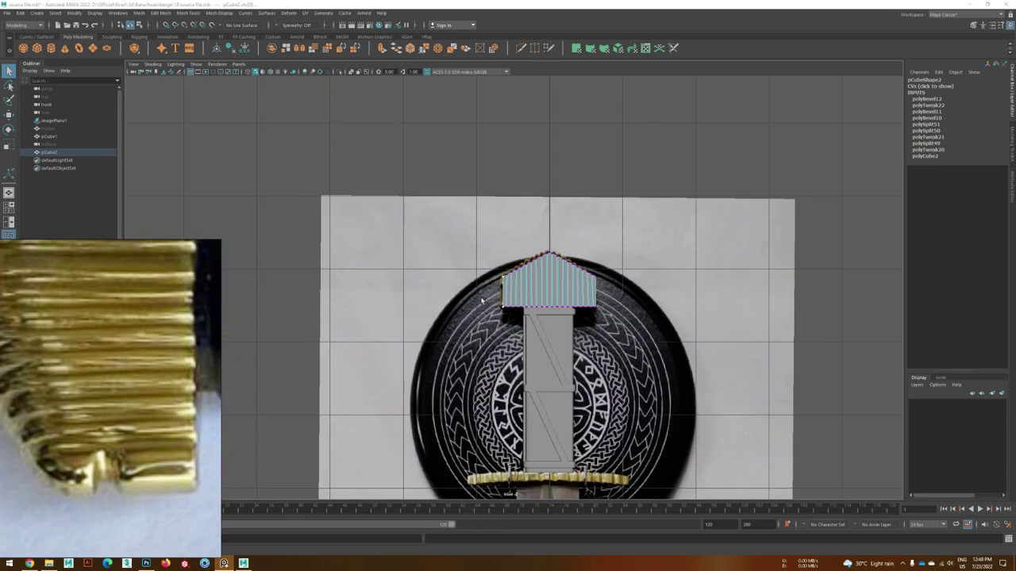
{"action": "scroll", "coordinate": [540, 333], "scroll_direction": "up", "scroll_amount": 3}
{"action": "scroll", "coordinate": [520, 397], "scroll_direction": "up", "scroll_amount": 2}
- Scale the pommel to match the reference image
{"action": "key", "text": "r"}
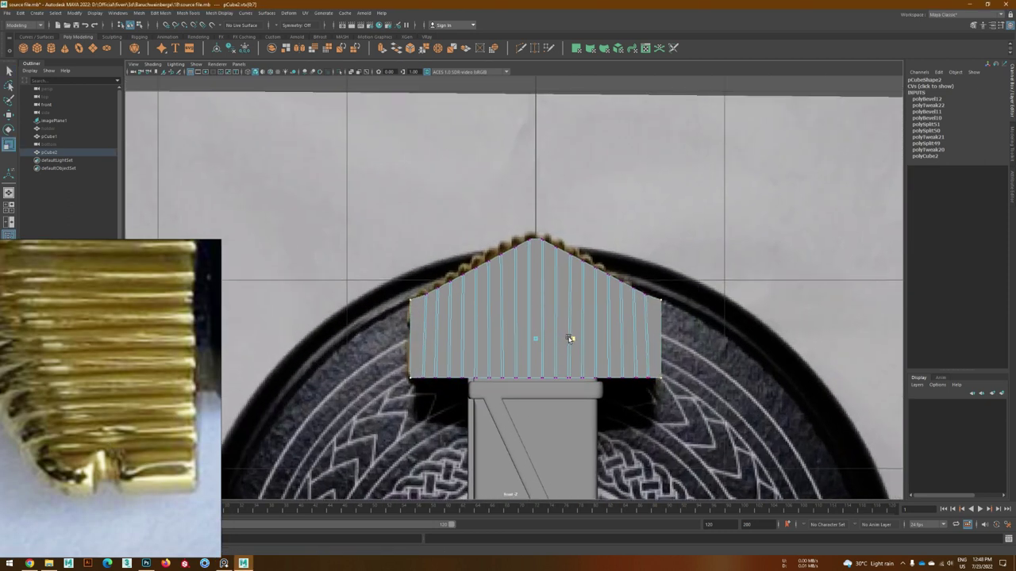
{"action": "scroll", "coordinate": [419, 364], "scroll_direction": "up", "scroll_amount": 2}
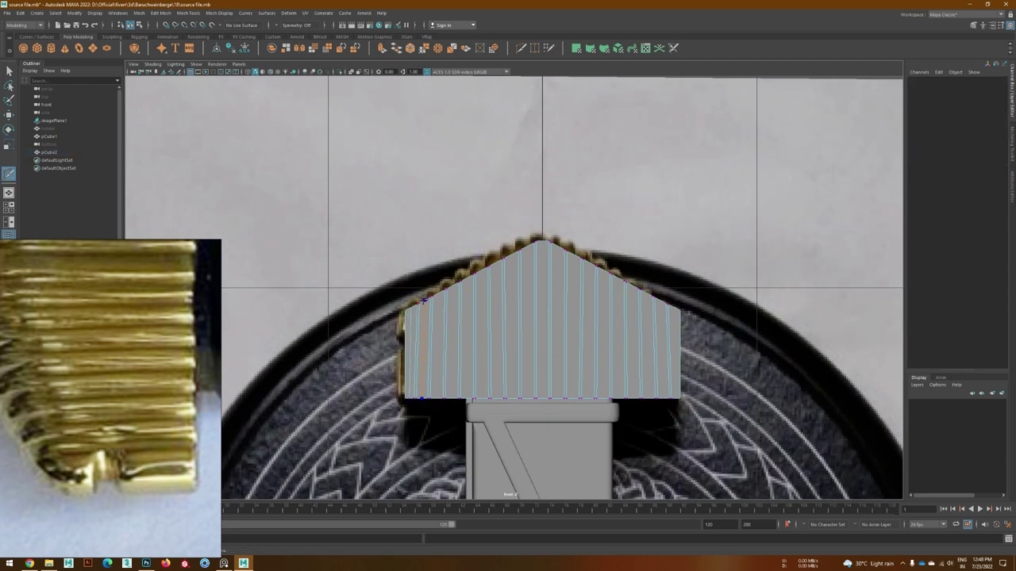
{"action": "scroll", "coordinate": [492, 435], "scroll_direction": "up", "scroll_amount": 1}
{"action": "key", "text": "w"}
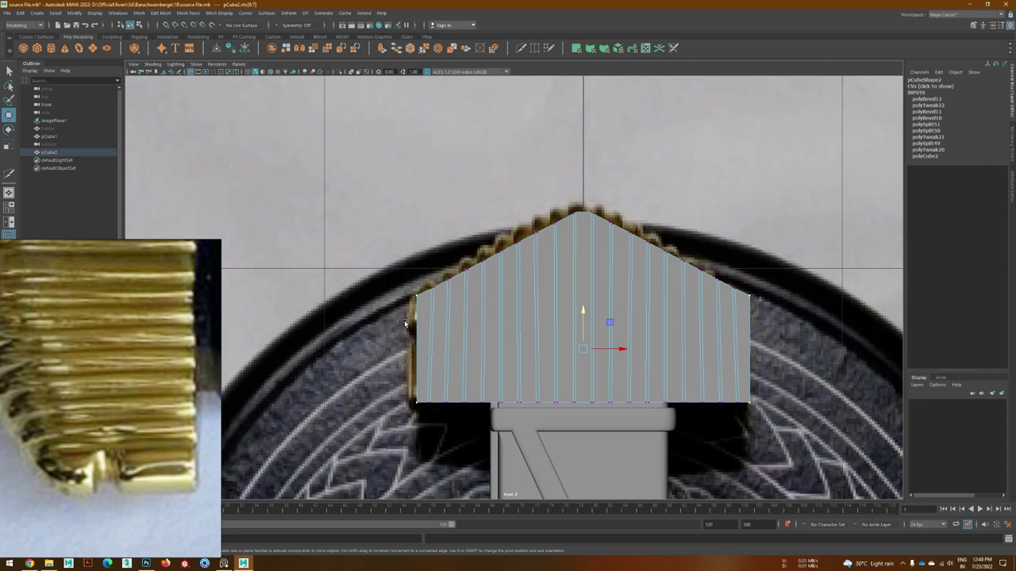
- Insert an edge loop across the pommel's ribs and bevel it
{"action": "key", "text": "y"}
{"action": "left_click", "coordinate": [409, 310]}
{"action": "key", "text": "w"}
{"action": "key", "text": "ctrl+b"}
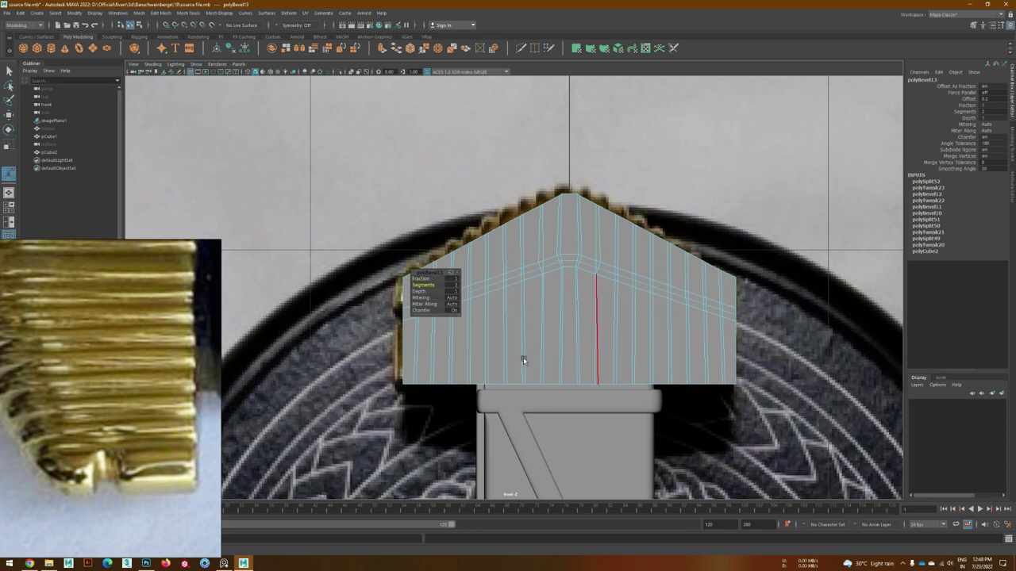
- Scale the pommel's side vertices inward to pinch notches at the horizontal band
{"action": "scroll", "coordinate": [523, 361], "scroll_direction": "up", "scroll_amount": 1}
{"action": "key", "text": "w"}
{"action": "left_click", "coordinate": [787, 334]}
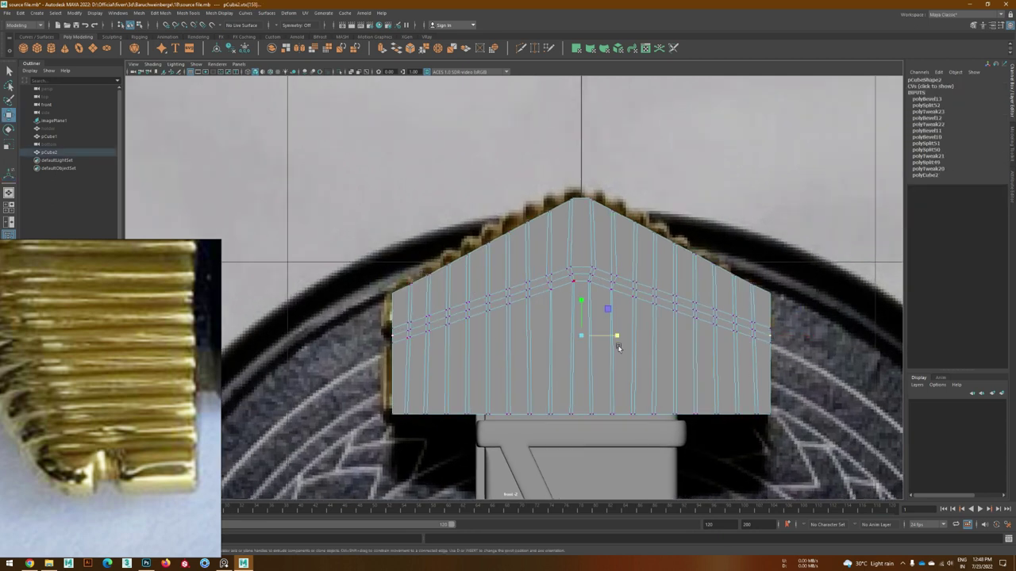
{"action": "key", "text": "w"}
{"action": "scroll", "coordinate": [581, 311], "scroll_direction": "up", "scroll_amount": 2}
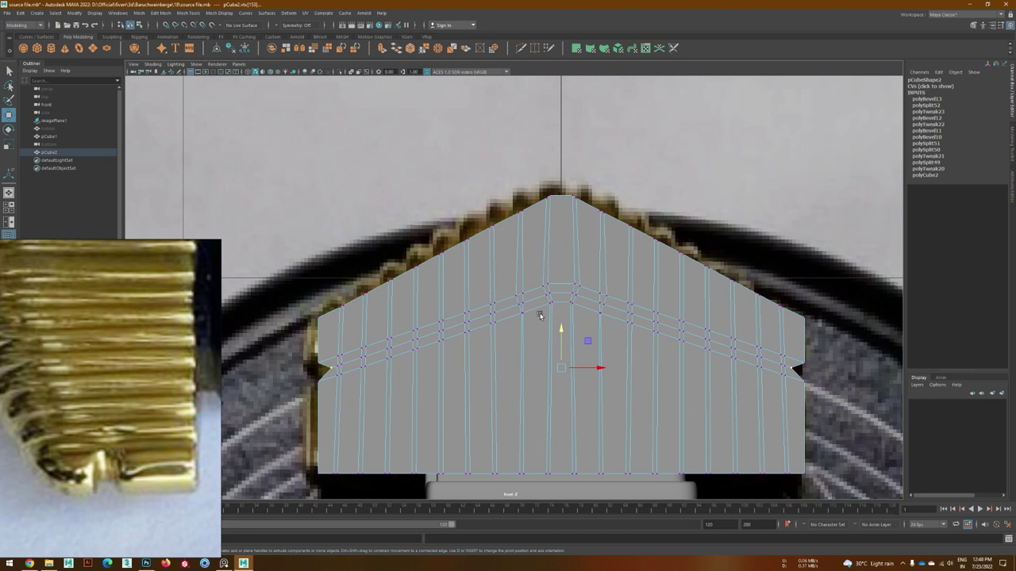
{"action": "scroll", "coordinate": [523, 317], "scroll_direction": "up", "scroll_amount": 1}
{"action": "scroll", "coordinate": [544, 346], "scroll_direction": "down", "scroll_amount": 2}
{"action": "scroll", "coordinate": [544, 346], "scroll_direction": "up", "scroll_amount": 3}
{"action": "key", "text": "r"}
{"action": "left_click_drag", "start_coordinate": [533, 310], "coordinate": [525, 310]}
{"action": "scroll", "coordinate": [523, 308], "scroll_direction": "down", "scroll_amount": 5}
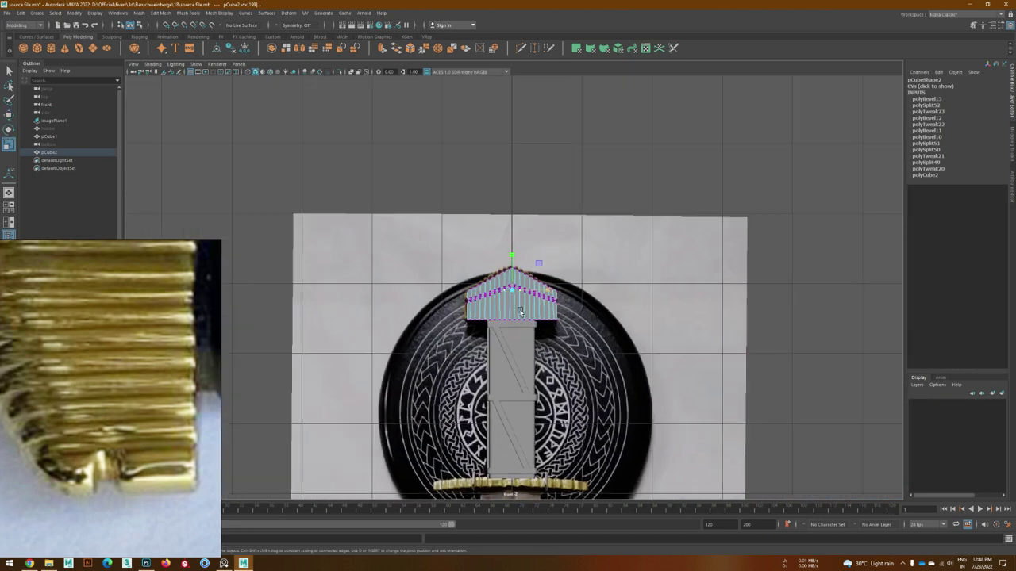
{"action": "scroll", "coordinate": [535, 278], "scroll_direction": "up", "scroll_amount": 3}
{"action": "scroll", "coordinate": [551, 295], "scroll_direction": "up", "scroll_amount": 2}
- Delete the stray vertical edge near the pommel's centre
{"action": "key", "text": "F11"}
{"action": "left_click", "coordinate": [532, 272]}
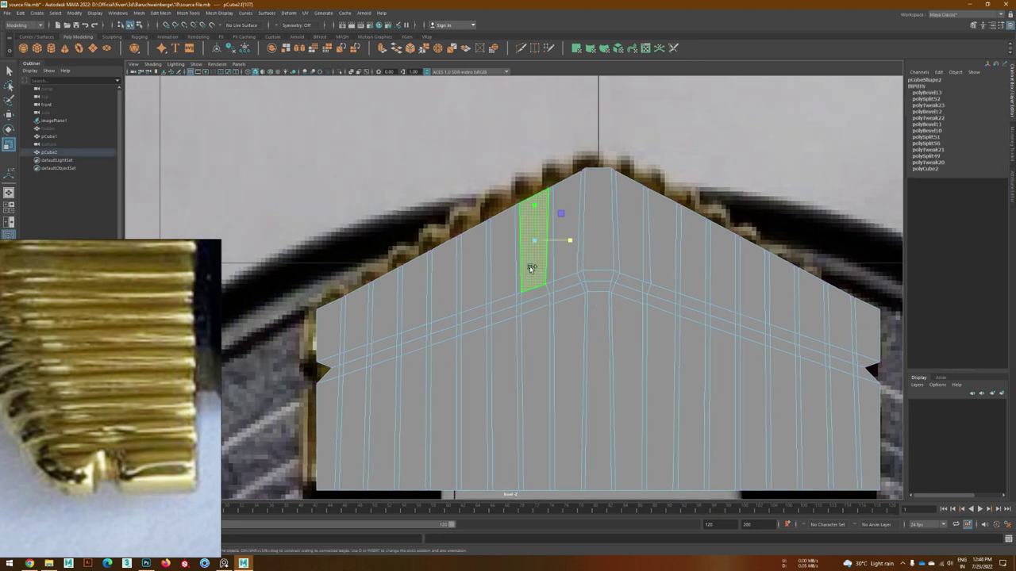
{"action": "left_click", "coordinate": [547, 280]}
{"action": "scroll", "coordinate": [540, 284], "scroll_direction": "down", "scroll_amount": 1}
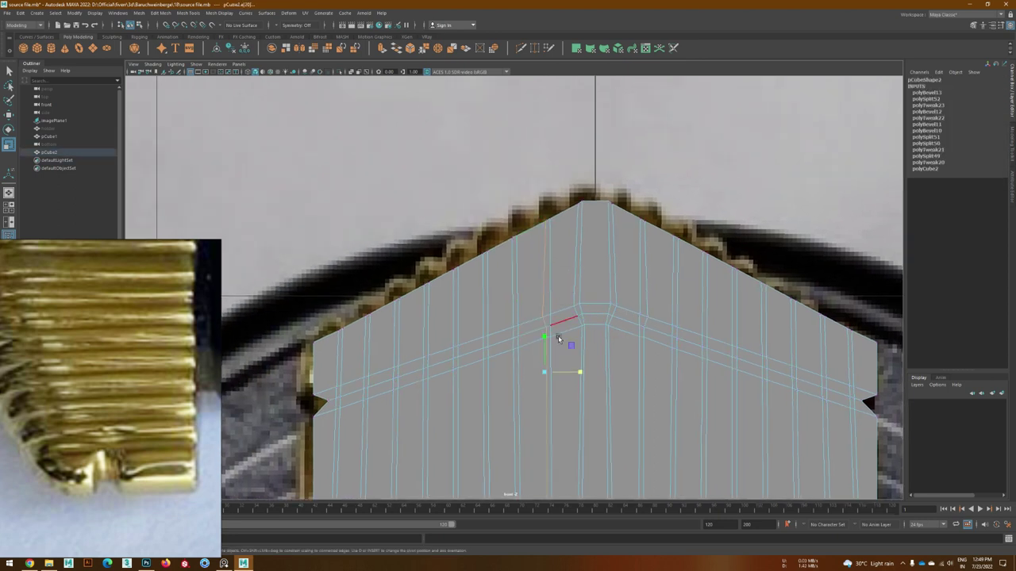
{"action": "scroll", "coordinate": [524, 251], "scroll_direction": "up", "scroll_amount": 1}
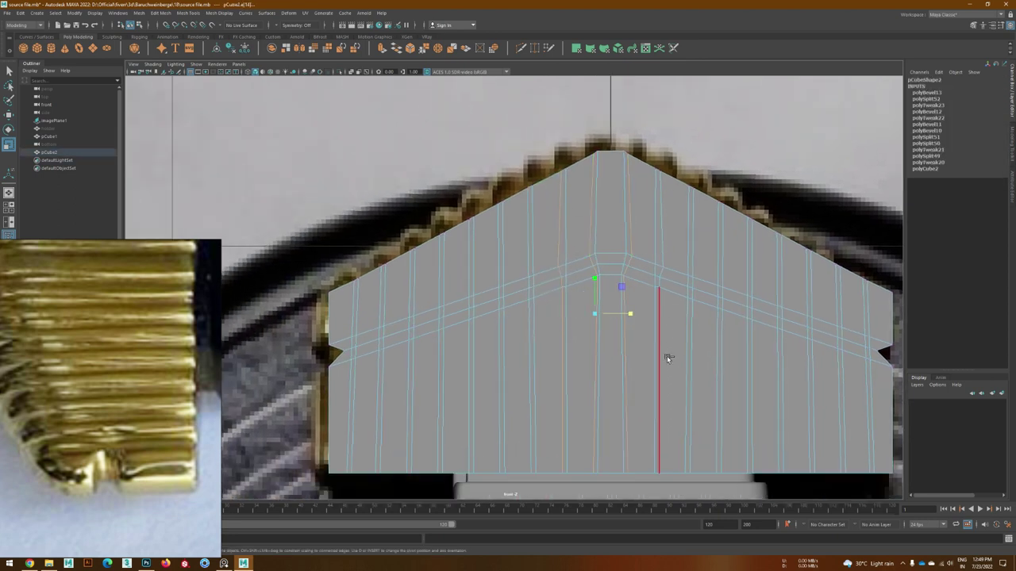
{"action": "key", "text": "Delete"}
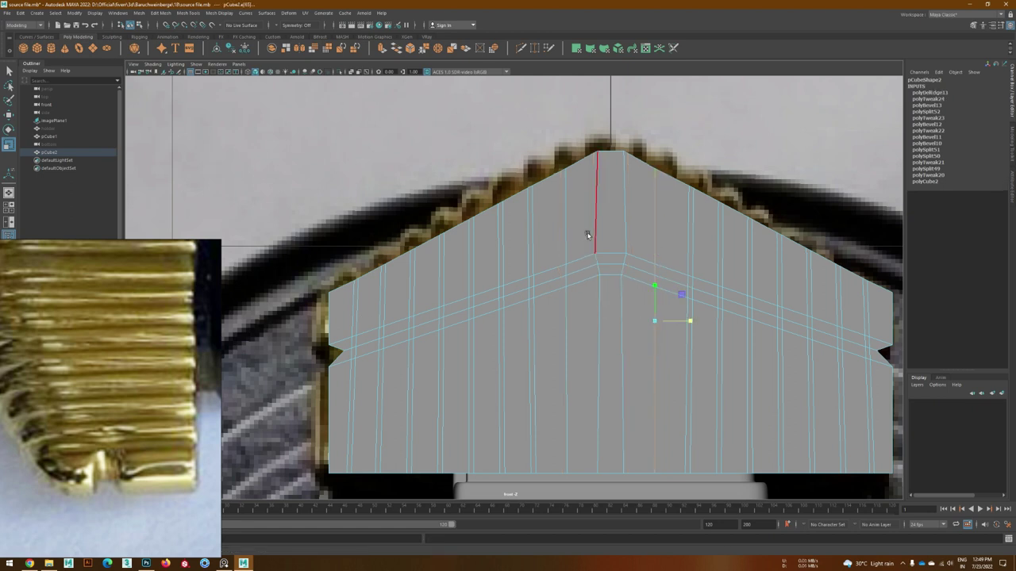
- Bevel the vertical edge right of centre with fraction 0.128
{"action": "left_click", "coordinate": [594, 216]}
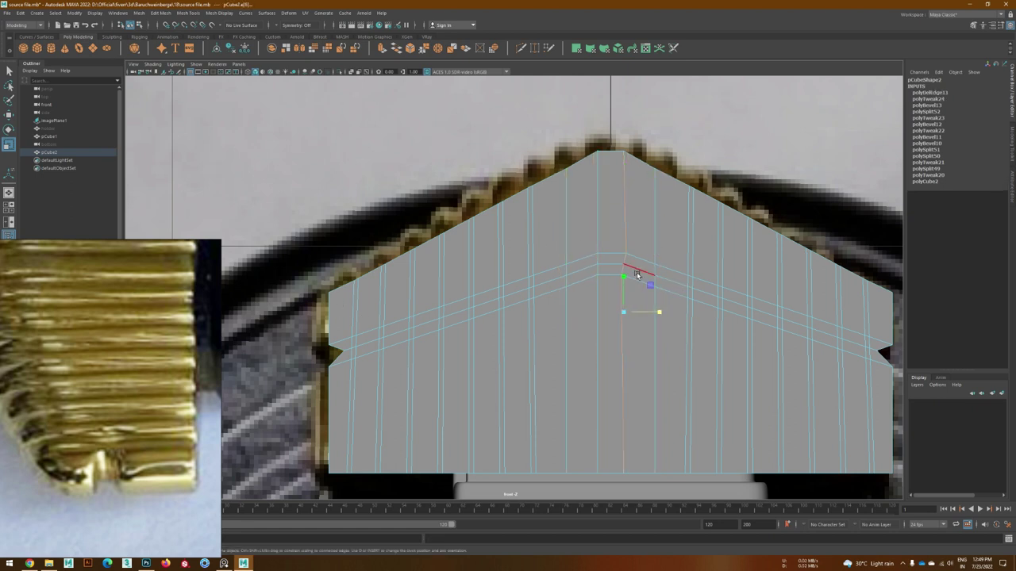
{"action": "middle_click_drag", "start_coordinate": [524, 301], "coordinate": [276, 283], "text": "alt"}
{"action": "key", "text": "ctrl+b"}
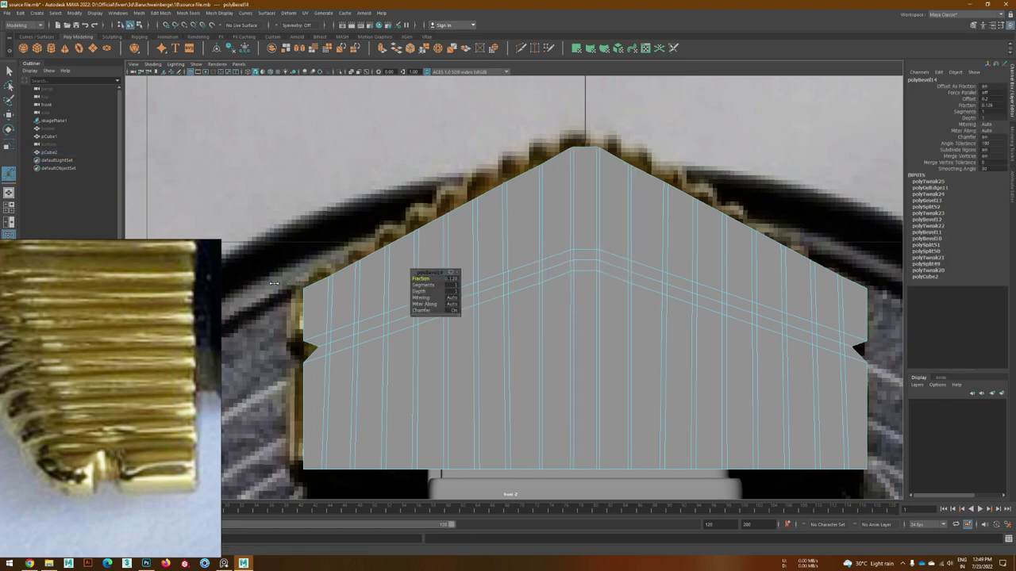
- Move the six centre-band vertices of the pommel along the vertical axis
{"action": "key", "text": "F9"}
{"action": "middle_click_drag", "start_coordinate": [522, 316], "coordinate": [522, 360], "text": "alt"}
{"action": "left_click_drag", "start_coordinate": [523, 334], "coordinate": [642, 295]}
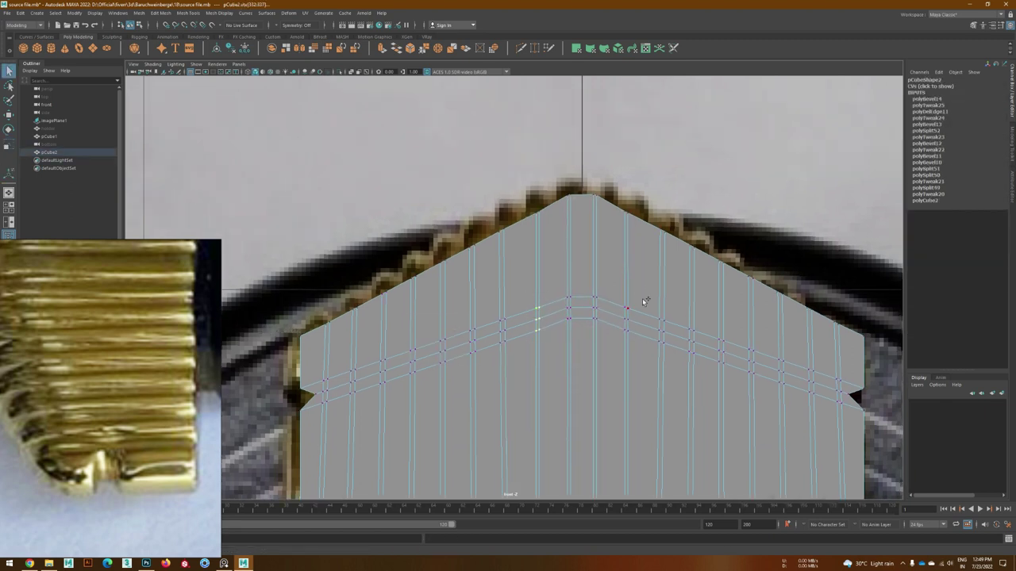
{"action": "key", "text": "w"}
{"action": "left_click", "coordinate": [582, 240]}
{"action": "scroll", "coordinate": [556, 241], "scroll_direction": "down", "scroll_amount": 2}
- Select the face columns across the pommel's ridges
{"action": "key", "text": "F11"}
{"action": "double_click", "coordinate": [540, 363]}
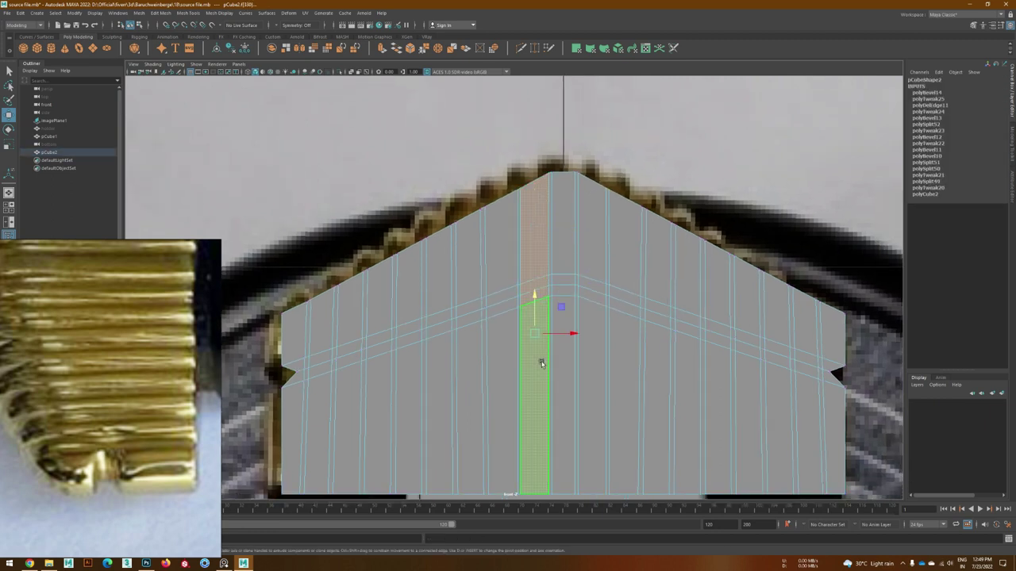
{"action": "key", "text": "F10"}
{"action": "left_click_drag", "start_coordinate": [521, 254], "coordinate": [781, 316]}
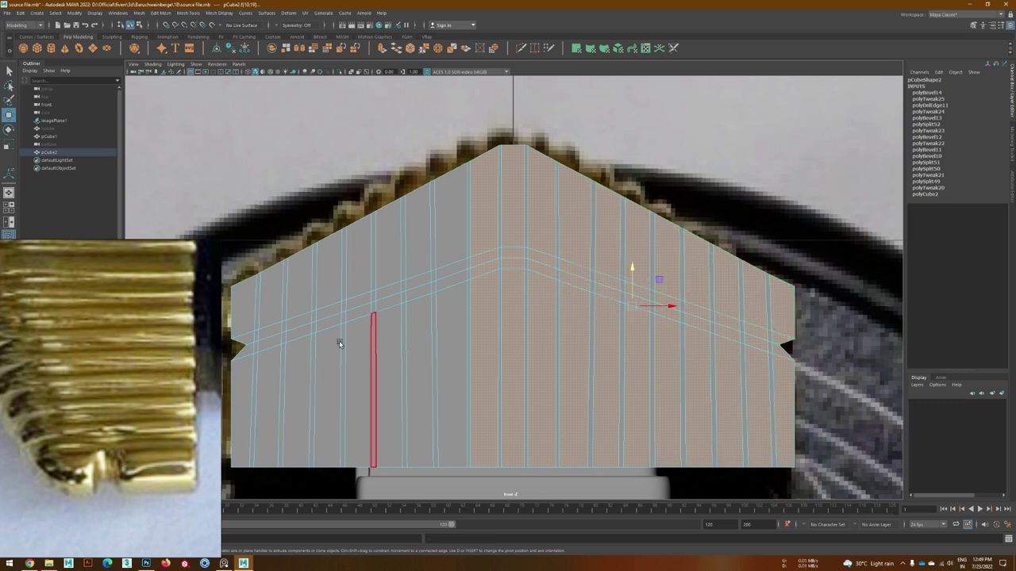
{"action": "middle_click_drag", "start_coordinate": [339, 340], "coordinate": [503, 322], "text": "alt"}
{"action": "mouse_move", "coordinate": [504, 322]}
{"action": "left_mouse_down"}
{"action": "mouse_move", "coordinate": [498, 260]}
{"action": "mouse_move", "coordinate": [350, 306]}
{"action": "left_mouse_up"}
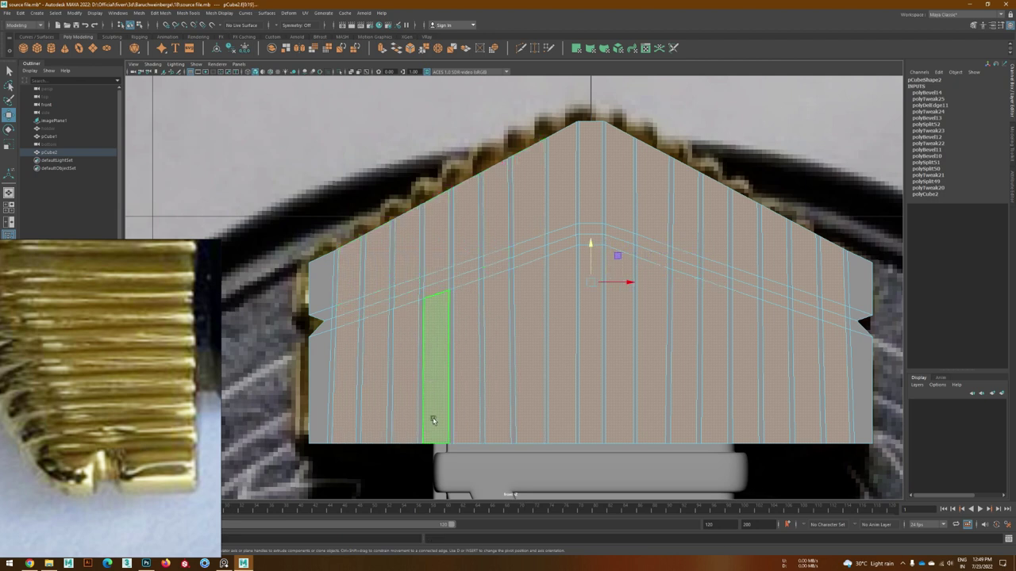
{"action": "scroll", "coordinate": [431, 419], "scroll_direction": "down", "scroll_amount": 5}
{"action": "mouse_move", "coordinate": [431, 419]}
{"action": "left_mouse_down", "text": "alt"}
{"action": "mouse_move", "coordinate": [487, 479]}
{"action": "mouse_move", "coordinate": [476, 333]}
{"action": "left_mouse_up", "text": "alt"}
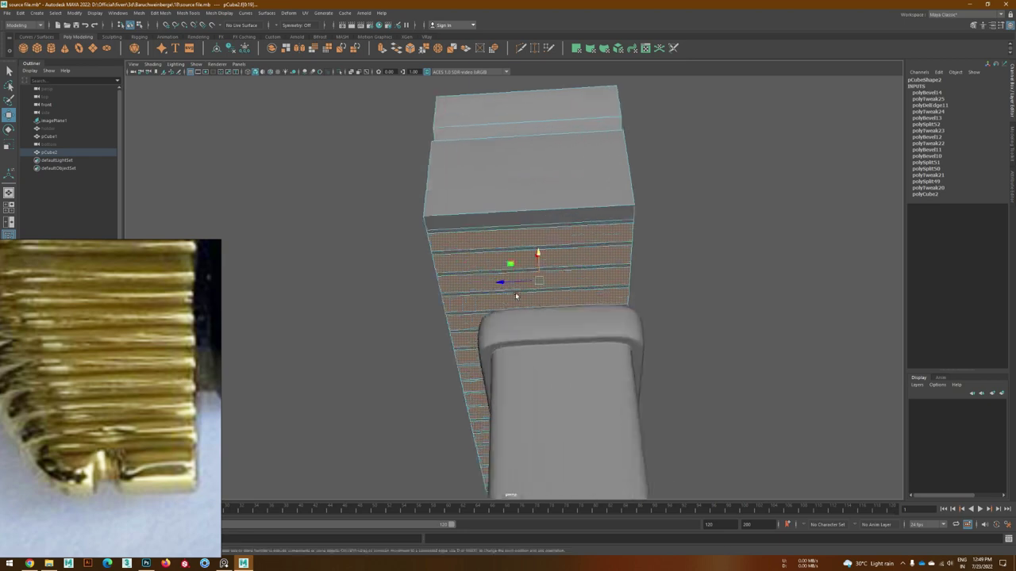
{"action": "scroll", "coordinate": [476, 333], "scroll_direction": "up", "scroll_amount": 5}
{"action": "mouse_move", "coordinate": [582, 363]}
{"action": "left_mouse_down", "text": "alt"}
{"action": "mouse_move", "coordinate": [452, 377]}
{"action": "mouse_move", "coordinate": [483, 402]}
{"action": "left_mouse_up", "text": "alt"}
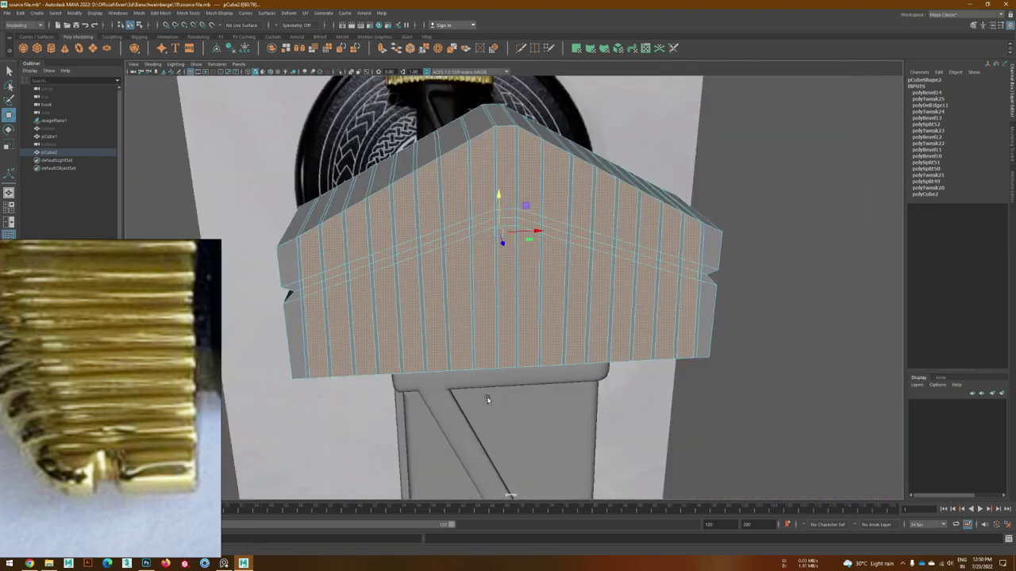
- Connect the selected ridge faces with new edges using Edit Mesh > Connect
{"action": "key", "text": "space"}
{"action": "left_click", "coordinate": [417, 408]}
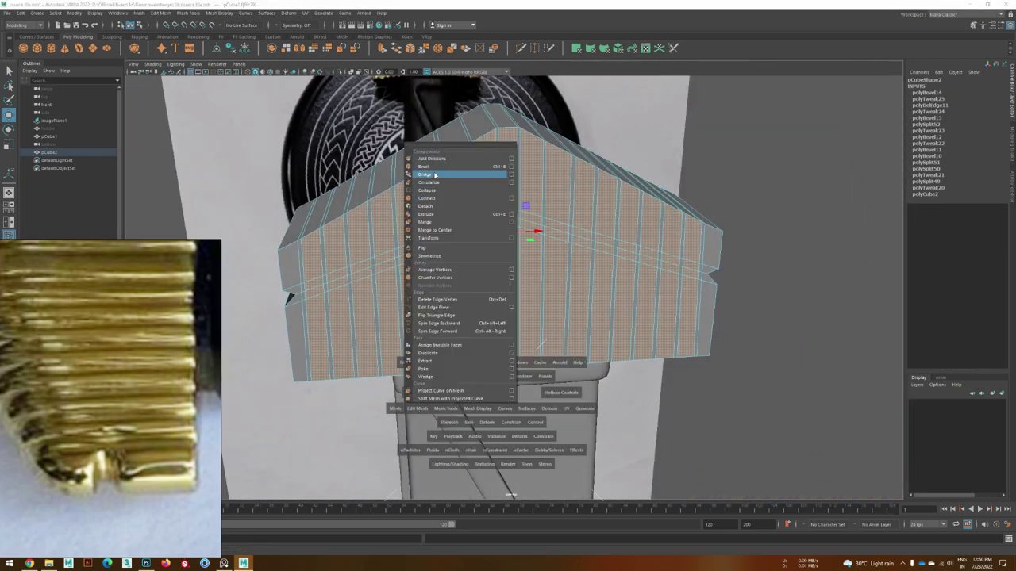
{"action": "left_click", "coordinate": [456, 174]}
{"action": "left_click_drag", "start_coordinate": [465, 340], "coordinate": [484, 323], "text": "alt"}
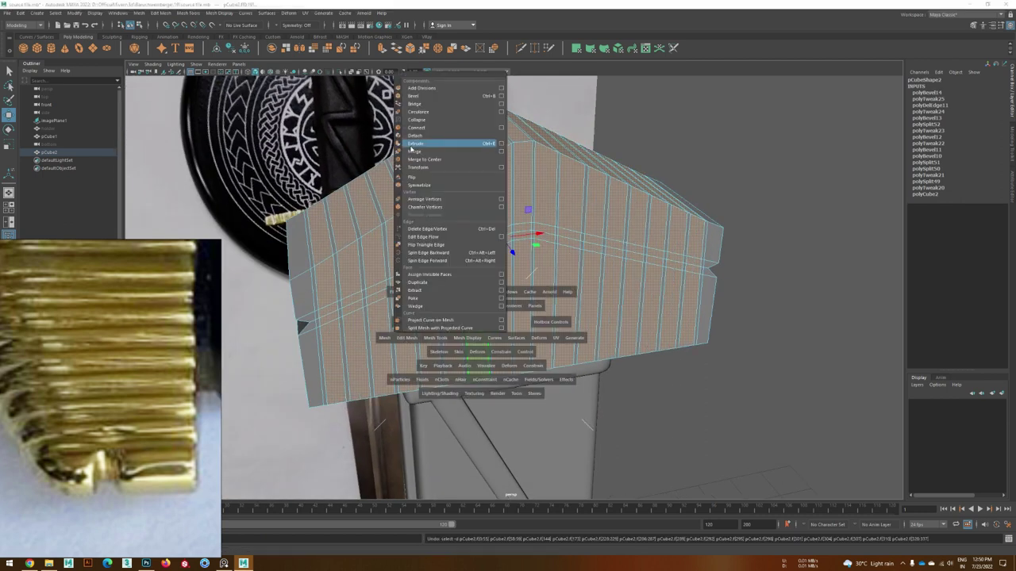
{"action": "right_click_drag", "start_coordinate": [483, 324], "coordinate": [452, 130], "text": "shift"}
{"action": "left_click_drag", "start_coordinate": [476, 333], "coordinate": [446, 329], "text": "alt"}
- Select the new edge loop across the ridges and check it in smooth preview
{"action": "double_click", "coordinate": [388, 226]}
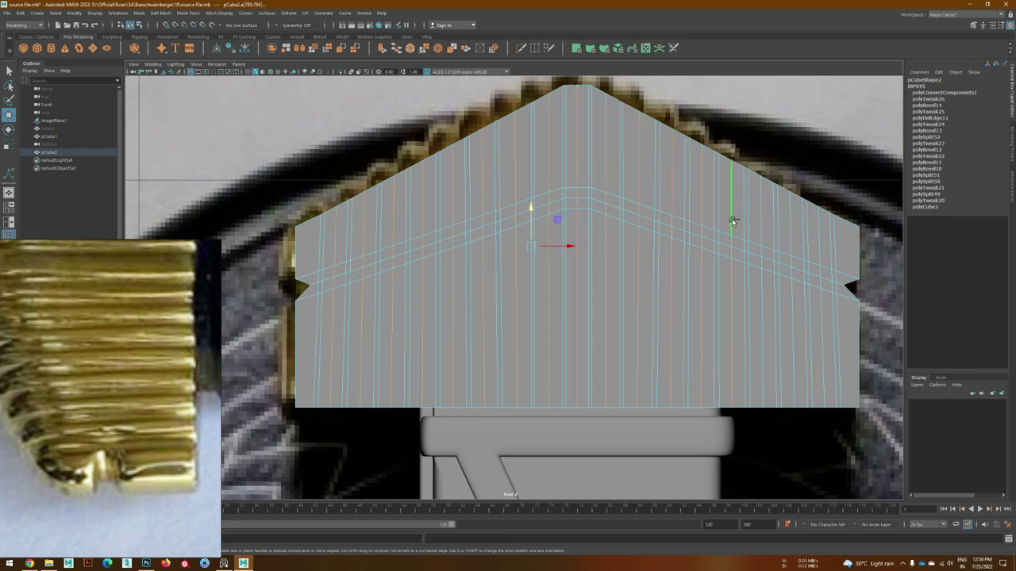
{"action": "left_click_drag", "start_coordinate": [820, 237], "coordinate": [540, 273], "text": "alt"}
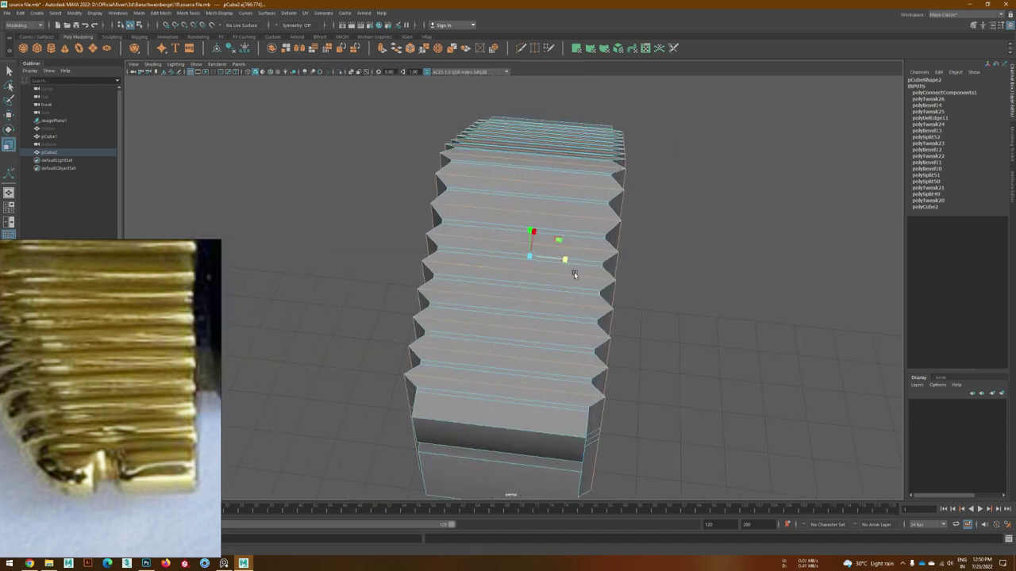
{"action": "key", "text": "F8"}
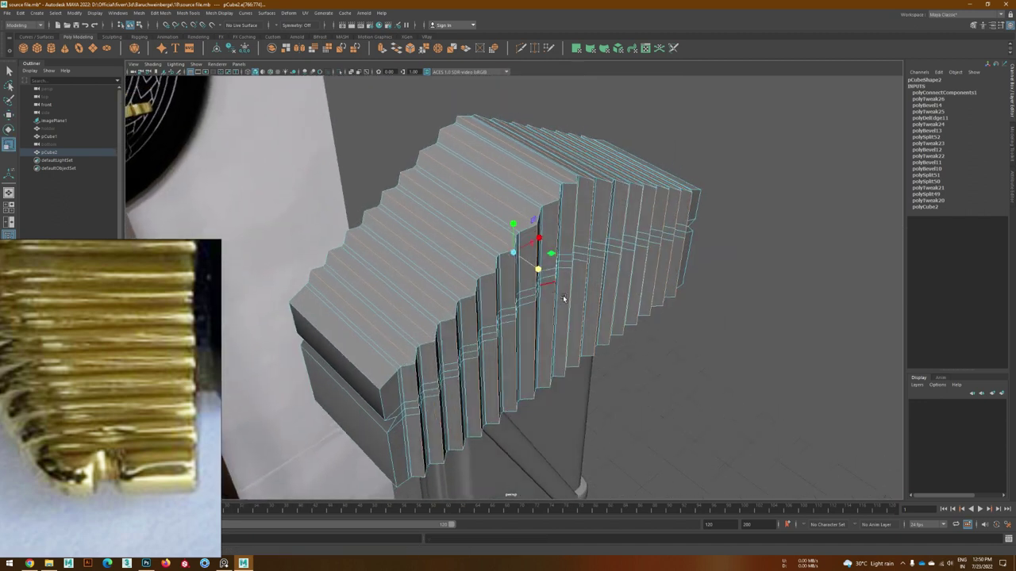
{"action": "key", "text": "3"}
{"action": "mouse_move", "coordinate": [541, 273]}
{"action": "left_mouse_down", "text": "alt"}
{"action": "mouse_move", "coordinate": [608, 270]}
{"action": "mouse_move", "coordinate": [614, 288]}
{"action": "mouse_move", "coordinate": [553, 292]}
{"action": "mouse_move", "coordinate": [600, 316]}
{"action": "mouse_move", "coordinate": [516, 288]}
{"action": "mouse_move", "coordinate": [412, 284]}
{"action": "mouse_move", "coordinate": [535, 265]}
{"action": "mouse_move", "coordinate": [535, 294]}
{"action": "mouse_move", "coordinate": [497, 282]}
{"action": "mouse_move", "coordinate": [548, 301]}
{"action": "mouse_move", "coordinate": [503, 281]}
{"action": "left_mouse_up", "text": "alt"}
{"action": "key", "text": "1"}
- Bevel the ridge edges at fraction 0.795 and check the smoothed result
{"action": "key", "text": "F8"}
{"action": "key", "text": "ctrl+b"}
{"action": "scroll", "coordinate": [662, 224], "scroll_direction": "down", "scroll_amount": 5}
{"action": "left_click", "coordinate": [662, 224]}
{"action": "key", "text": "3"}
{"action": "left_click", "coordinate": [559, 252]}
{"action": "key", "text": "1"}
- Add a horizontal edge loop along the pommel's base, bevel it at 0.774, and preview smoothed
{"action": "left_click", "coordinate": [569, 313], "text": "ctrl"}
{"action": "double_click", "coordinate": [490, 308]}
{"action": "key", "text": "ctrl+b"}
{"action": "mouse_move", "coordinate": [418, 284]}
{"action": "left_mouse_down", "text": "alt"}
{"action": "mouse_move", "coordinate": [444, 301]}
{"action": "mouse_move", "coordinate": [593, 317]}
{"action": "left_mouse_up", "text": "alt"}
{"action": "left_click", "coordinate": [675, 228]}
{"action": "key", "text": "3"}
{"action": "mouse_move", "coordinate": [675, 228]}
{"action": "left_mouse_down", "text": "alt"}
{"action": "mouse_move", "coordinate": [526, 322]}
{"action": "mouse_move", "coordinate": [459, 314]}
{"action": "left_mouse_up", "text": "alt"}
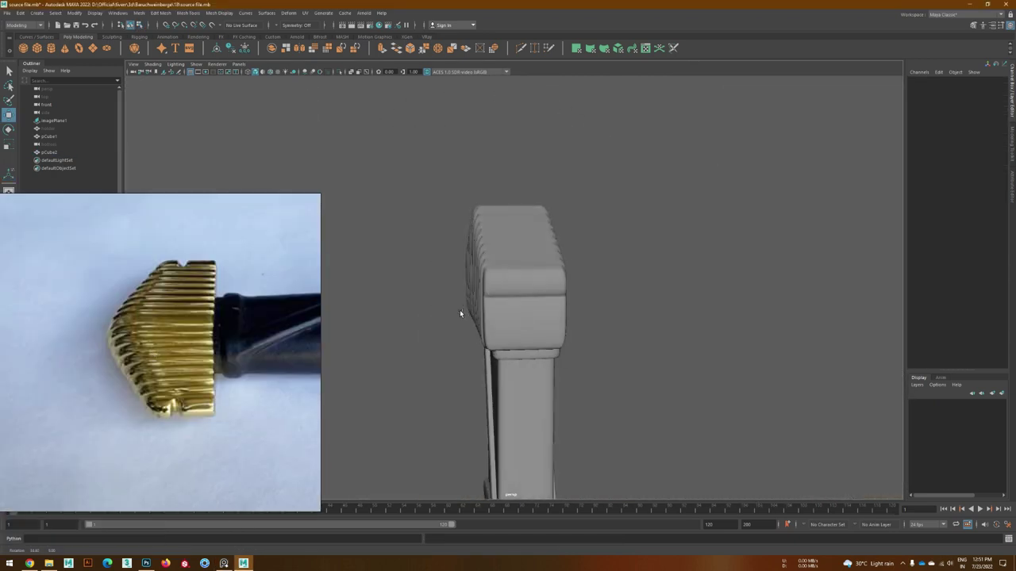
- Inspect the pommel's cage in the top and perspective views
{"action": "left_click", "coordinate": [468, 314]}
{"action": "key", "text": "1"}
{"action": "left_click", "coordinate": [461, 227]}
{"action": "mouse_move", "coordinate": [444, 227]}
{"action": "left_mouse_down", "text": "alt"}
{"action": "mouse_move", "coordinate": [490, 224]}
{"action": "mouse_move", "coordinate": [479, 321]}
{"action": "left_mouse_up", "text": "alt"}
{"action": "key", "text": "space"}
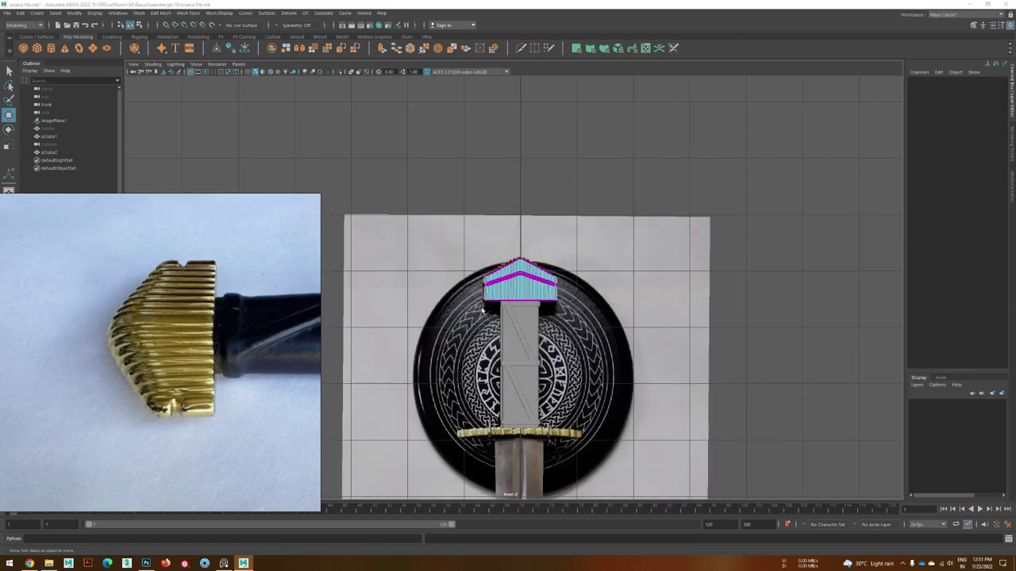
{"action": "key", "text": "space"}
{"action": "key", "text": "space"}
{"action": "key", "text": "space"}
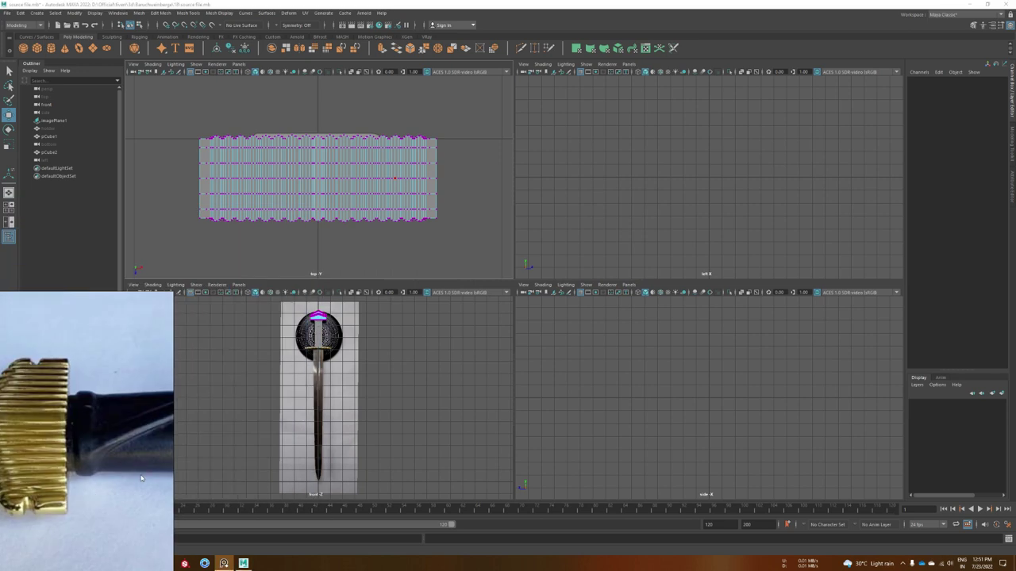
{"action": "left_click", "coordinate": [333, 182]}
{"action": "key", "text": "f"}
{"action": "key", "text": "space"}
{"action": "key", "text": "f"}
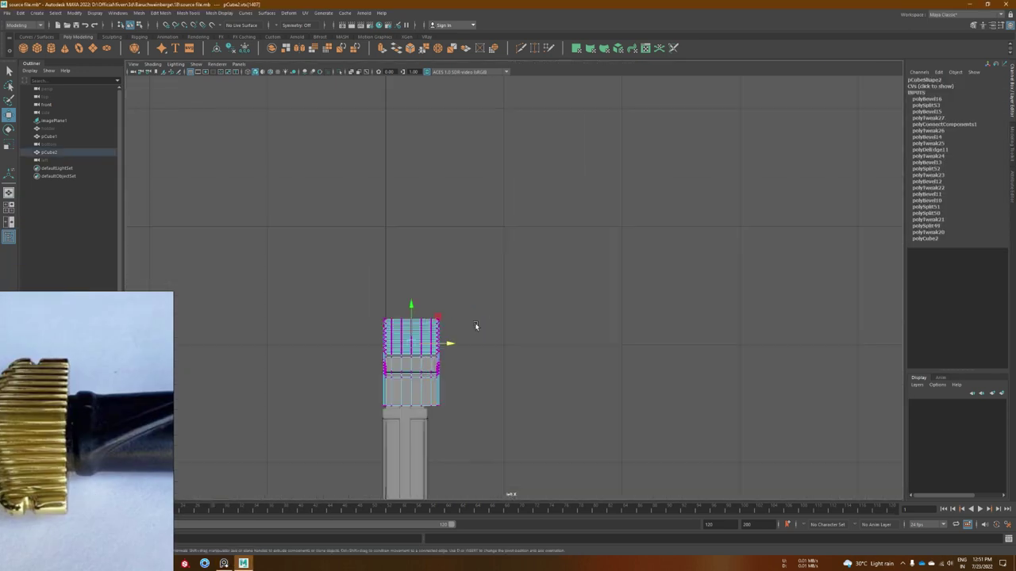
{"action": "left_click_drag", "start_coordinate": [497, 290], "coordinate": [482, 287], "text": "alt"}
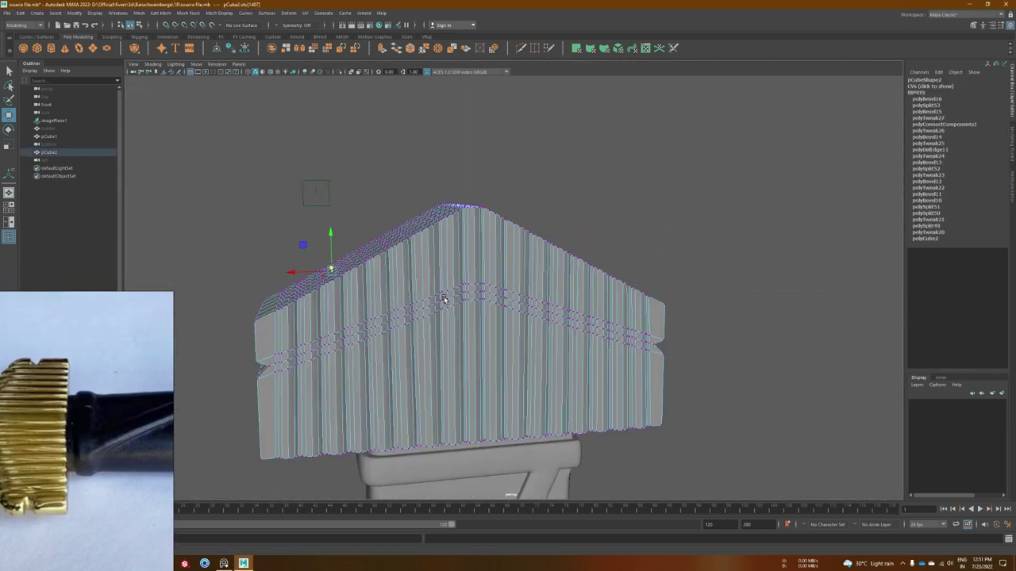
- Select the unwanted edge on the pommel's side and review the smoothed mesh
{"action": "left_click", "coordinate": [481, 292]}
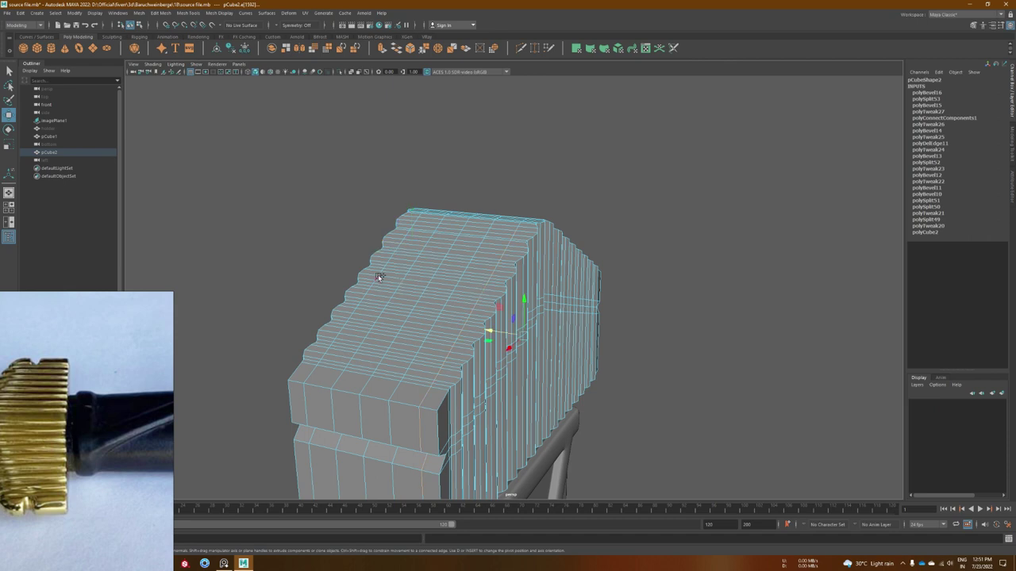
{"action": "key", "text": "3"}
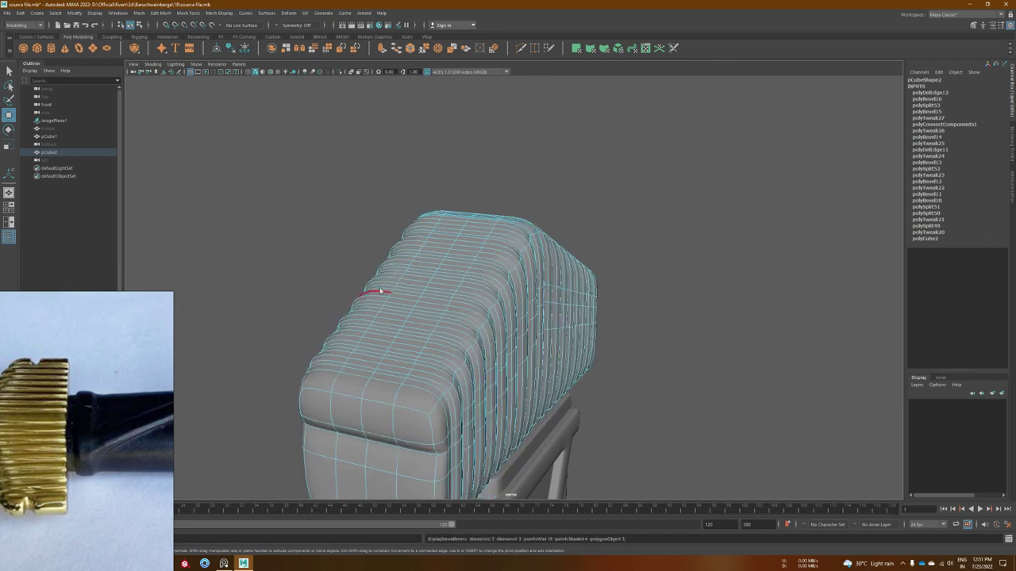
{"action": "left_click_drag", "start_coordinate": [385, 283], "coordinate": [624, 381], "text": "alt"}
{"action": "mouse_move", "coordinate": [733, 345]}
{"action": "left_mouse_down", "text": "alt"}
{"action": "mouse_move", "coordinate": [483, 368]}
{"action": "mouse_move", "coordinate": [499, 292]}
{"action": "mouse_move", "coordinate": [564, 223]}
{"action": "left_mouse_up", "text": "alt"}
{"action": "left_click", "coordinate": [499, 292]}
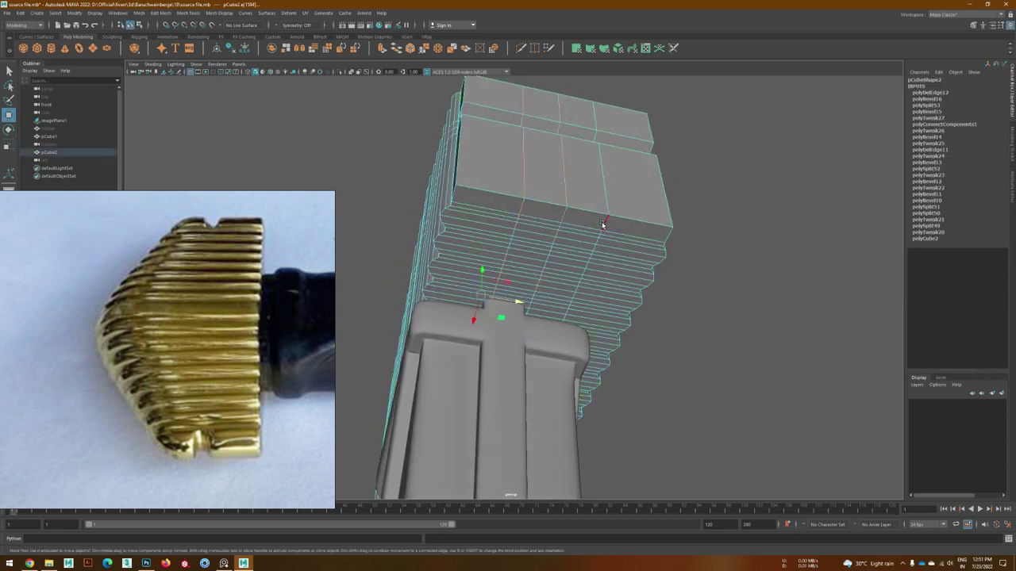
{"action": "scroll", "coordinate": [601, 238], "scroll_direction": "up", "scroll_amount": 3}
{"action": "scroll", "coordinate": [577, 318], "scroll_direction": "up", "scroll_amount": 3}
{"action": "mouse_move", "coordinate": [576, 318]}
{"action": "left_mouse_down", "text": "alt"}
{"action": "mouse_move", "coordinate": [497, 334]}
{"action": "mouse_move", "coordinate": [468, 318]}
{"action": "mouse_move", "coordinate": [696, 331]}
{"action": "mouse_move", "coordinate": [570, 316]}
{"action": "mouse_move", "coordinate": [526, 333]}
{"action": "mouse_move", "coordinate": [561, 370]}
{"action": "mouse_move", "coordinate": [639, 357]}
{"action": "mouse_move", "coordinate": [523, 370]}
{"action": "left_mouse_up", "text": "alt"}
- Verify the pommel in smooth preview and clear the selection
{"action": "key", "text": "3"}
{"action": "key", "text": "F8"}
{"action": "left_click", "coordinate": [640, 357]}
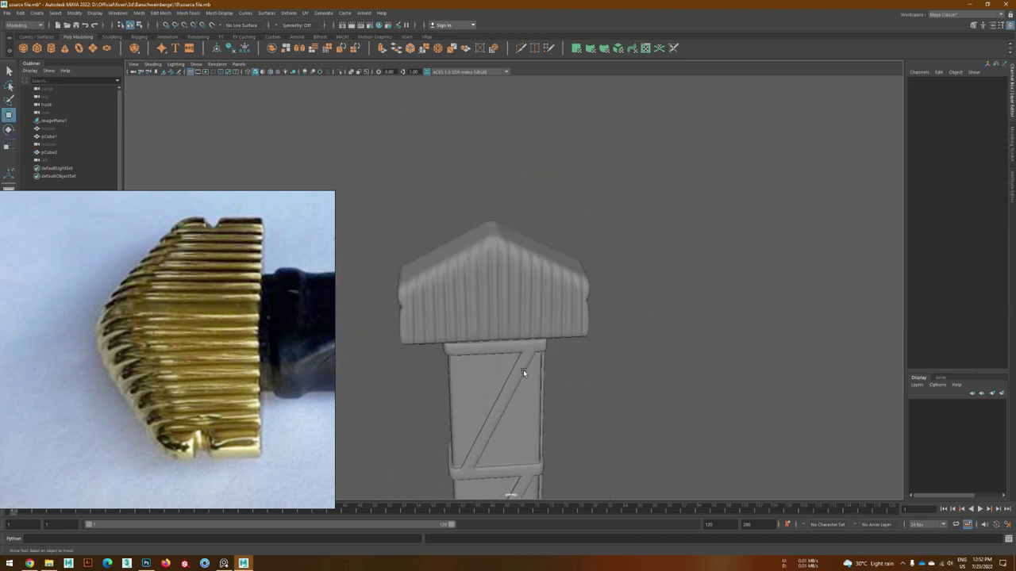
{"action": "scroll", "coordinate": [523, 370], "scroll_direction": "down", "scroll_amount": 3}
{"action": "left_click", "coordinate": [342, 74]}
{"action": "left_click", "coordinate": [342, 74]}
- Select and frame the pommel, try a first bevel on its edges, and preview it smoothed
{"action": "left_click_drag", "start_coordinate": [596, 370], "coordinate": [505, 330], "text": "alt"}
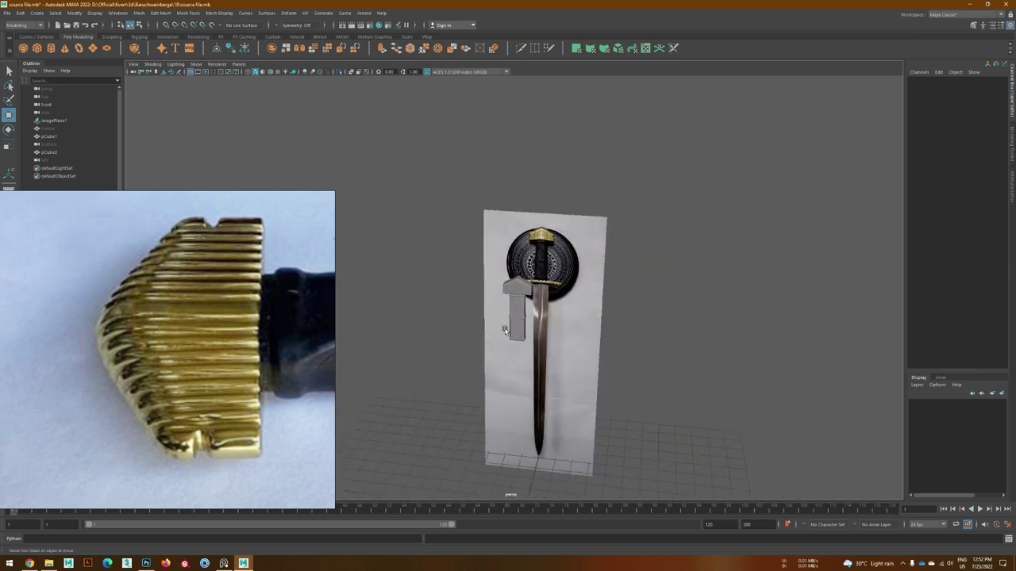
{"action": "left_click", "coordinate": [505, 330]}
{"action": "key", "text": "f"}
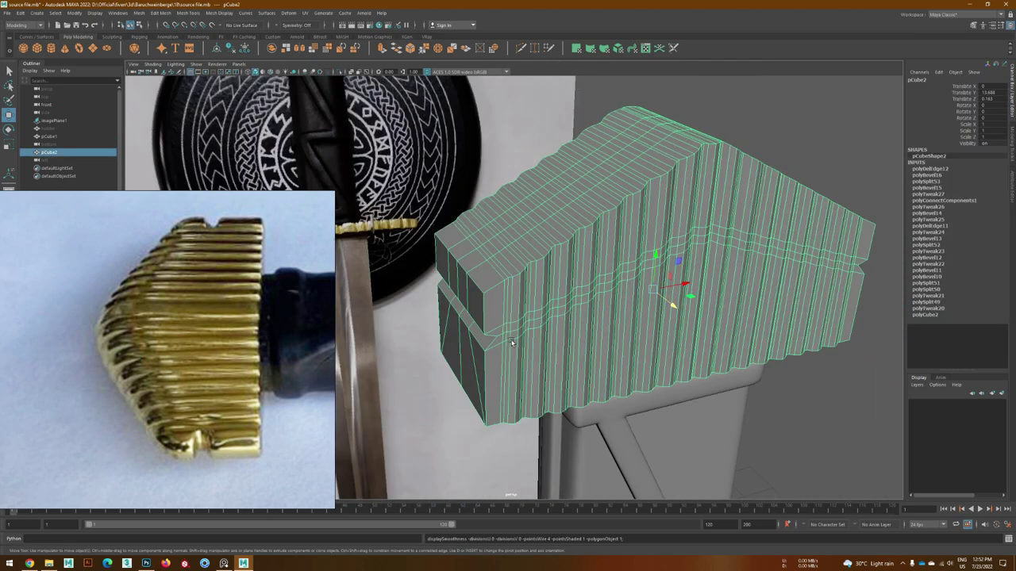
{"action": "right_click_drag", "start_coordinate": [511, 341], "coordinate": [496, 327], "text": "shift"}
{"action": "left_click_drag", "start_coordinate": [495, 329], "coordinate": [453, 305], "text": "alt"}
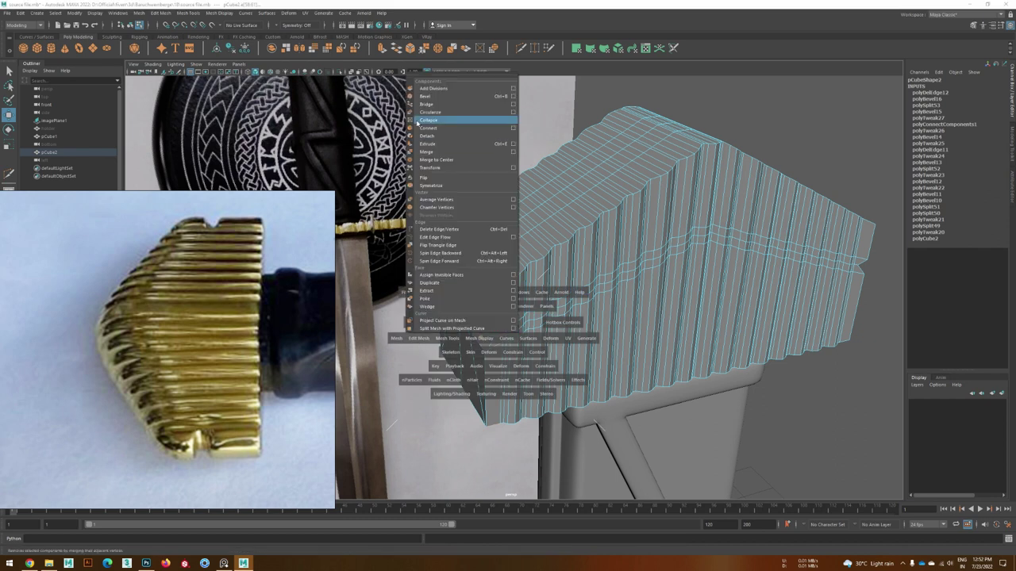
{"action": "right_click_drag", "start_coordinate": [453, 305], "coordinate": [461, 333]}
{"action": "mouse_move", "coordinate": [460, 334]}
{"action": "left_mouse_down", "text": "alt"}
{"action": "mouse_move", "coordinate": [718, 359]}
{"action": "mouse_move", "coordinate": [651, 294]}
{"action": "mouse_move", "coordinate": [487, 330]}
{"action": "left_mouse_up", "text": "alt"}
{"action": "key", "text": "ctrl+b"}
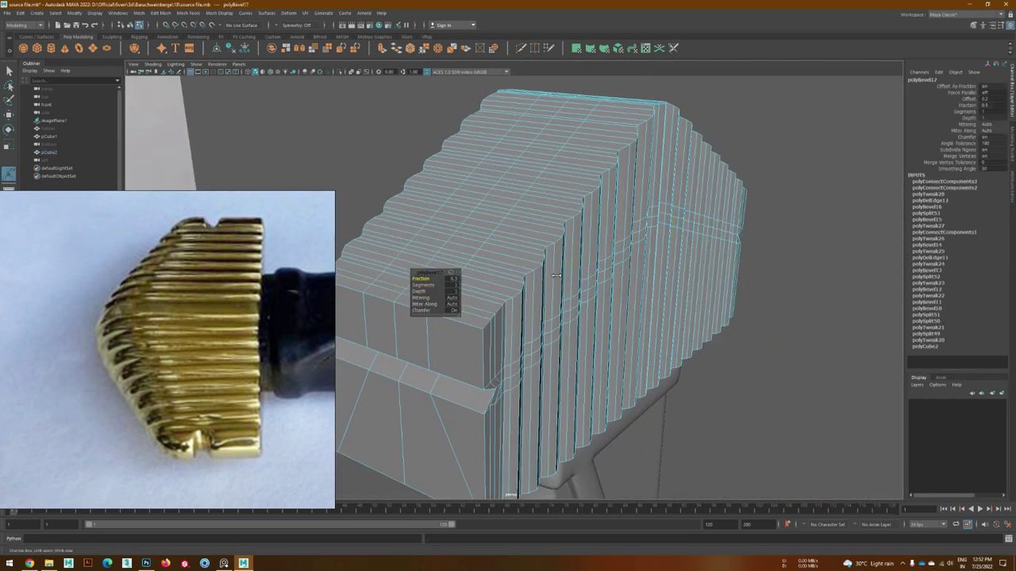
{"action": "left_click", "coordinate": [585, 349]}
{"action": "left_click_drag", "start_coordinate": [585, 349], "coordinate": [532, 370], "text": "alt"}
{"action": "key", "text": "3"}
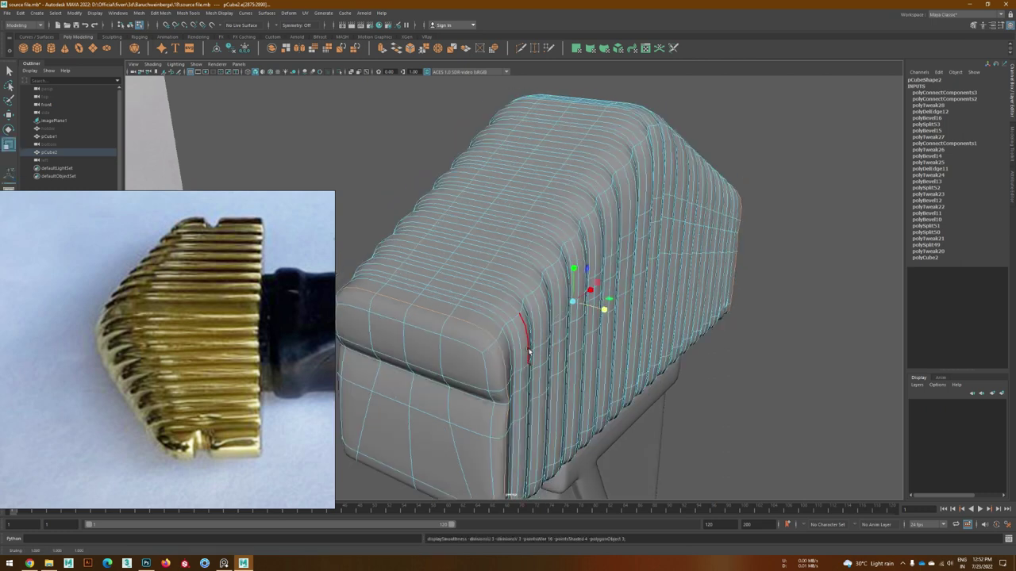
{"action": "scroll", "coordinate": [641, 396], "scroll_direction": "down", "scroll_amount": 3}
{"action": "left_click", "coordinate": [640, 396]}
{"action": "scroll", "coordinate": [620, 411], "scroll_direction": "up", "scroll_amount": 3}
{"action": "scroll", "coordinate": [616, 407], "scroll_direction": "up", "scroll_amount": 2}
- In front view, bevel the pommel's outline edge loop with a narrow 0.066 fraction
{"action": "left_click_drag", "start_coordinate": [616, 411], "coordinate": [459, 408], "text": "alt"}
{"action": "left_click", "coordinate": [535, 361]}
{"action": "scroll", "coordinate": [471, 363], "scroll_direction": "up", "scroll_amount": 2}
{"action": "key", "text": "F10"}
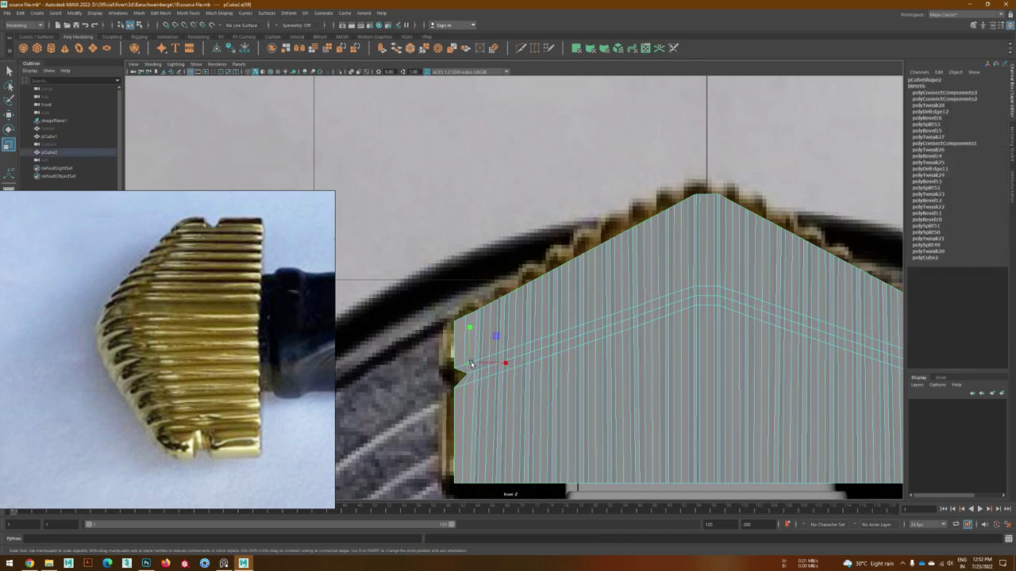
{"action": "key", "text": "ctrl+b"}
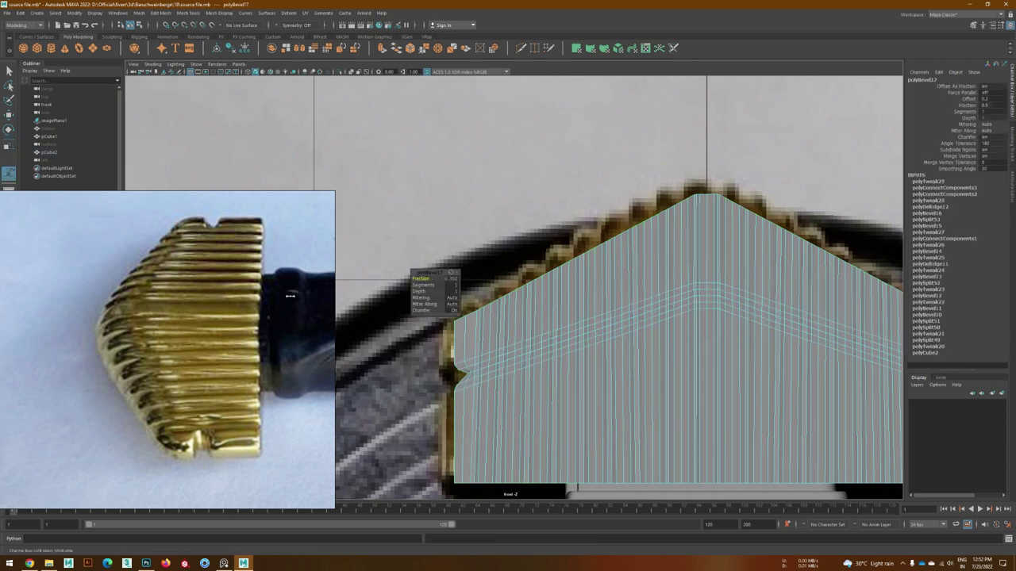
{"action": "middle_click_drag", "start_coordinate": [291, 295], "coordinate": [248, 307]}
{"action": "key", "text": "3"}
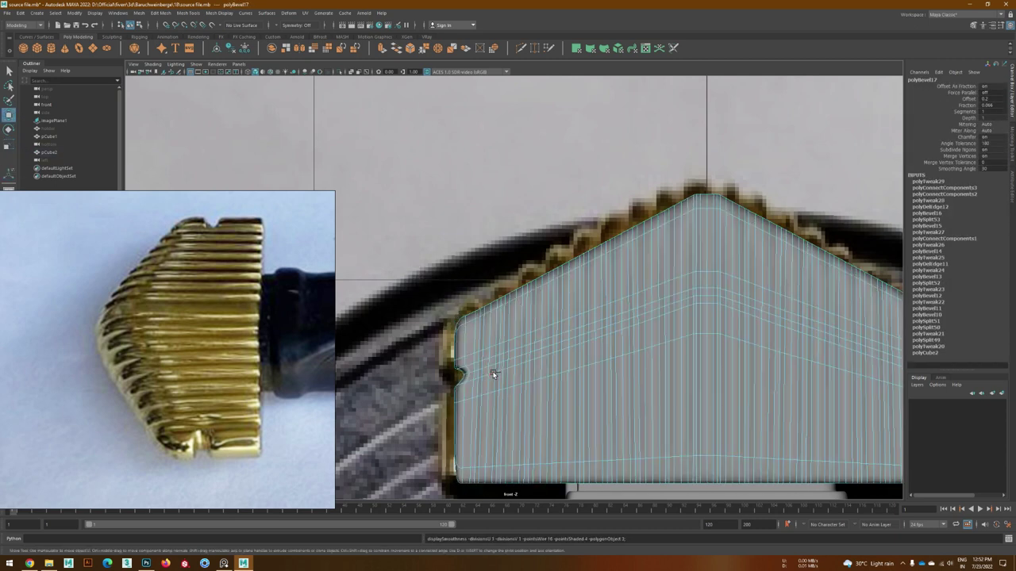
{"action": "key", "text": "e"}
{"action": "key", "text": "F8"}
{"action": "scroll", "coordinate": [493, 373], "scroll_direction": "down", "scroll_amount": 5}
{"action": "scroll", "coordinate": [494, 373], "scroll_direction": "up", "scroll_amount": 3}
{"action": "scroll", "coordinate": [496, 373], "scroll_direction": "up", "scroll_amount": 2}
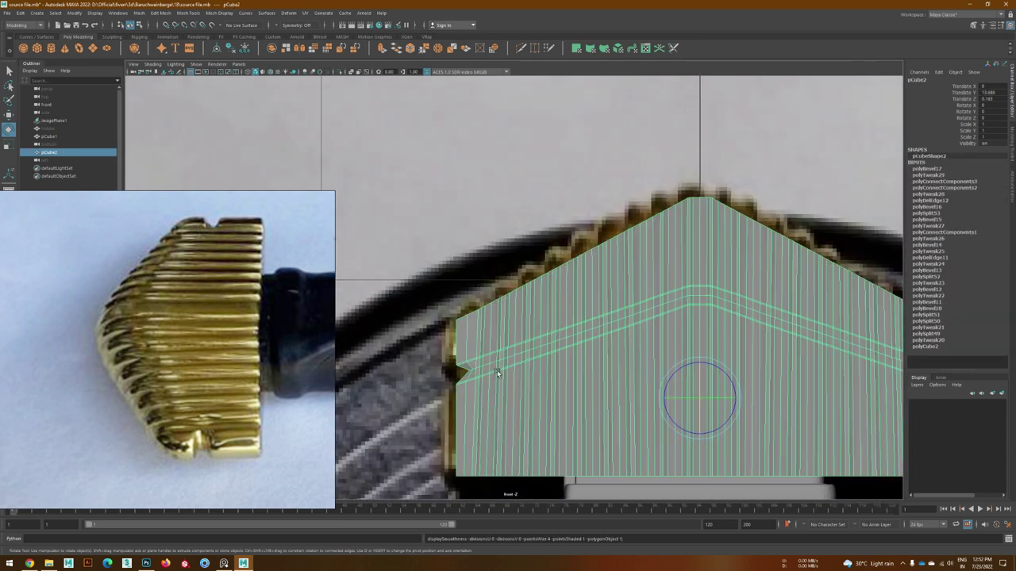
- Multi-Cut new edge loops across the ridges through the pommel's side notches
{"action": "key", "text": "F8"}
{"action": "scroll", "coordinate": [495, 367], "scroll_direction": "up", "scroll_amount": 3}
{"action": "scroll", "coordinate": [487, 342], "scroll_direction": "up", "scroll_amount": 3}
{"action": "right_click_drag", "start_coordinate": [487, 323], "coordinate": [437, 332], "text": "shift"}
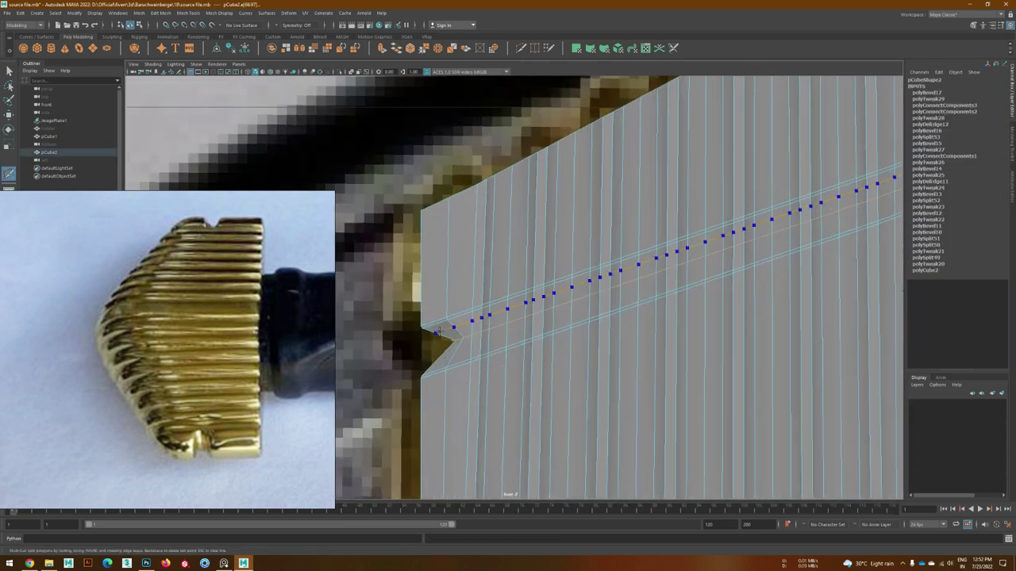
{"action": "left_click", "coordinate": [438, 331], "text": "ctrl"}
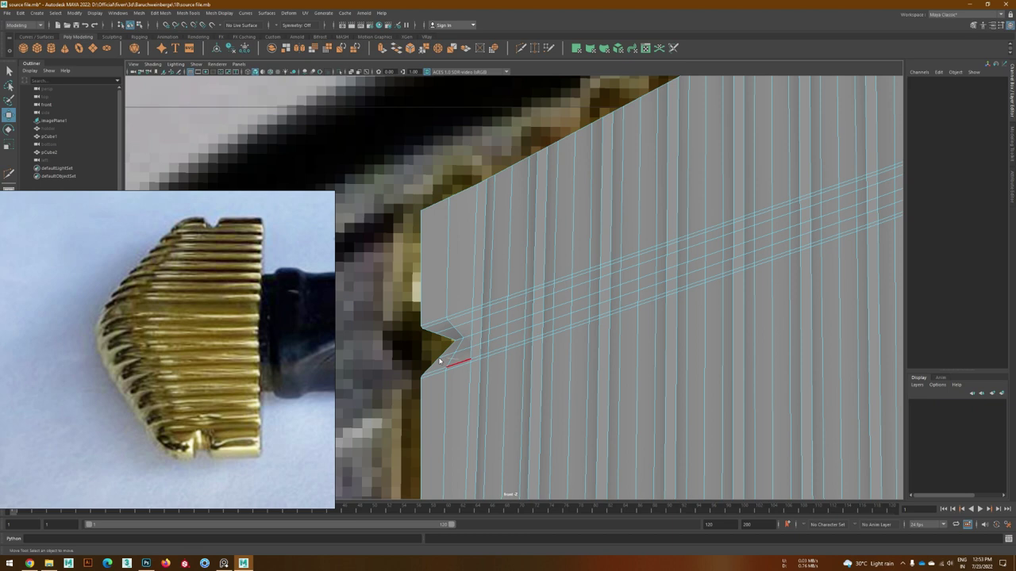
{"action": "left_click", "coordinate": [440, 361]}
{"action": "mouse_move", "coordinate": [439, 361]}
{"action": "left_mouse_down", "text": "alt"}
{"action": "mouse_move", "coordinate": [596, 346]}
{"action": "mouse_move", "coordinate": [541, 350]}
{"action": "left_mouse_up", "text": "alt"}
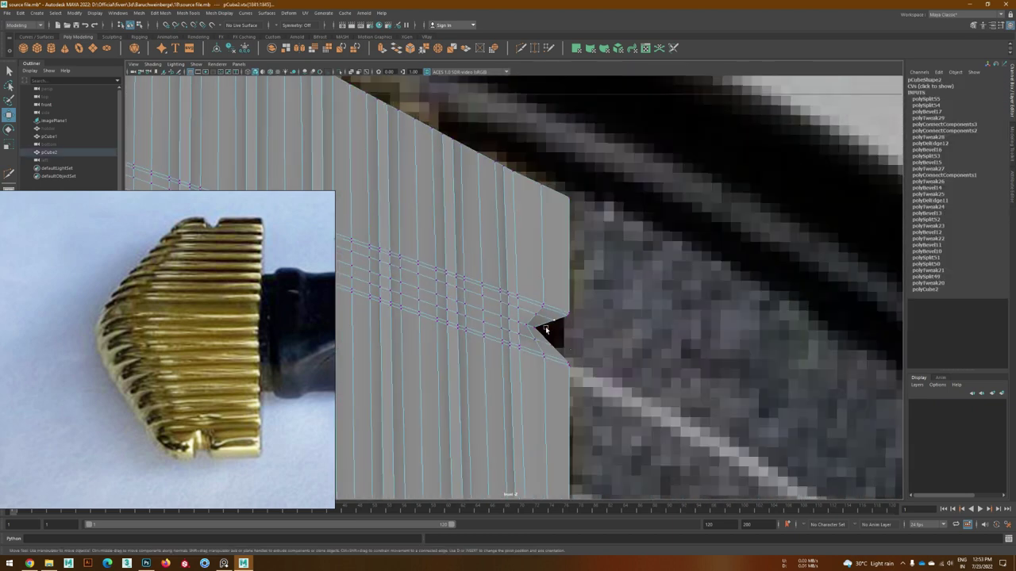
{"action": "scroll", "coordinate": [476, 329], "scroll_direction": "down", "scroll_amount": 5}
{"action": "scroll", "coordinate": [788, 377], "scroll_direction": "up", "scroll_amount": 3}
{"action": "scroll", "coordinate": [788, 377], "scroll_direction": "up", "scroll_amount": 3}
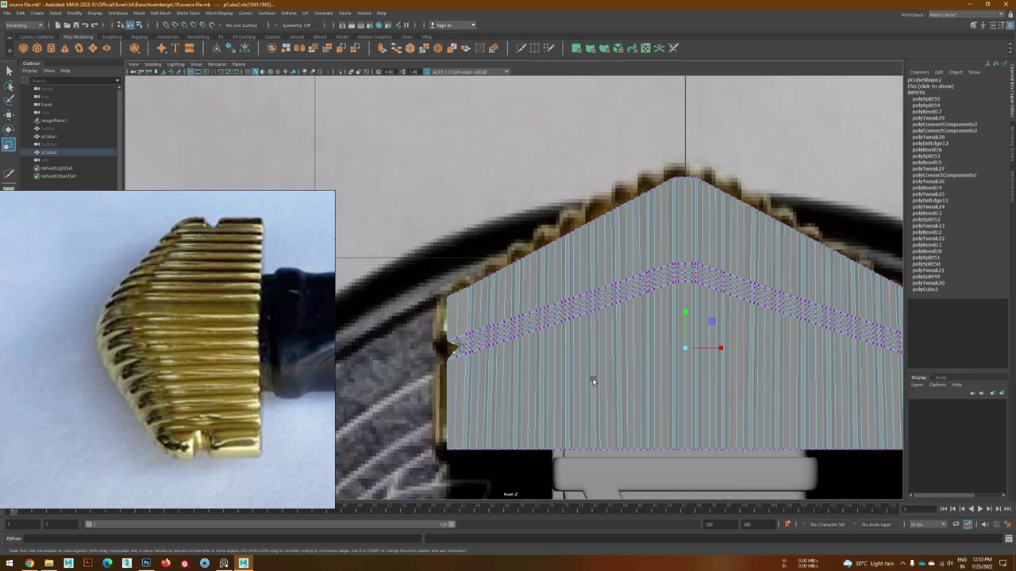
{"action": "scroll", "coordinate": [788, 377], "scroll_direction": "up", "scroll_amount": 2}
{"action": "scroll", "coordinate": [543, 405], "scroll_direction": "down", "scroll_amount": 2}
{"action": "left_click", "coordinate": [470, 227]}
{"action": "scroll", "coordinate": [476, 381], "scroll_direction": "down", "scroll_amount": 2}
{"action": "scroll", "coordinate": [476, 381], "scroll_direction": "down", "scroll_amount": 5}
{"action": "scroll", "coordinate": [596, 399], "scroll_direction": "up", "scroll_amount": 3}
- Cancel the pending Multi-Cut and tumble around the pommel to inspect it from below
{"action": "scroll", "coordinate": [513, 237], "scroll_direction": "down", "scroll_amount": 1}
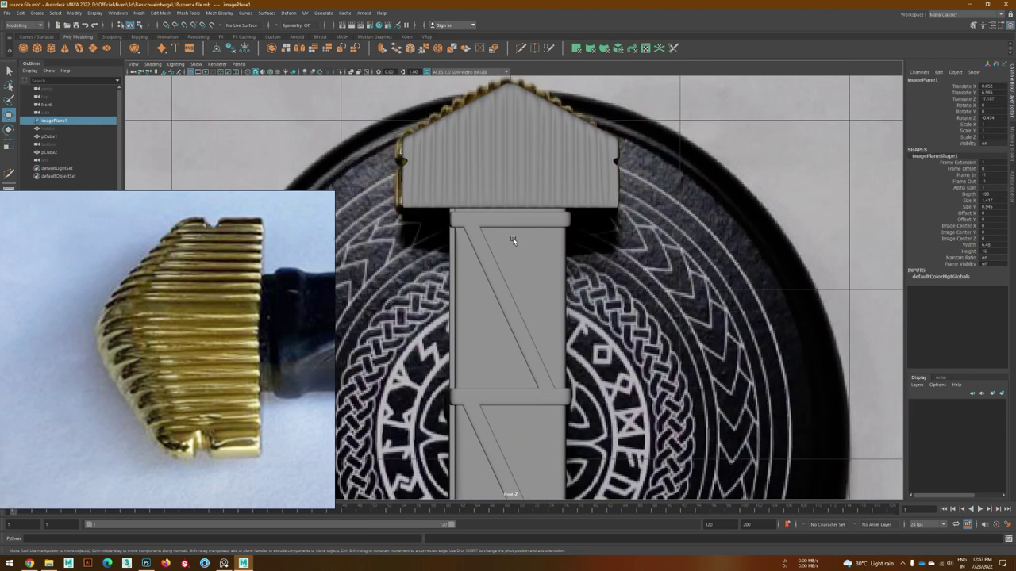
{"action": "left_click", "coordinate": [513, 237]}
{"action": "scroll", "coordinate": [510, 278], "scroll_direction": "up", "scroll_amount": 2}
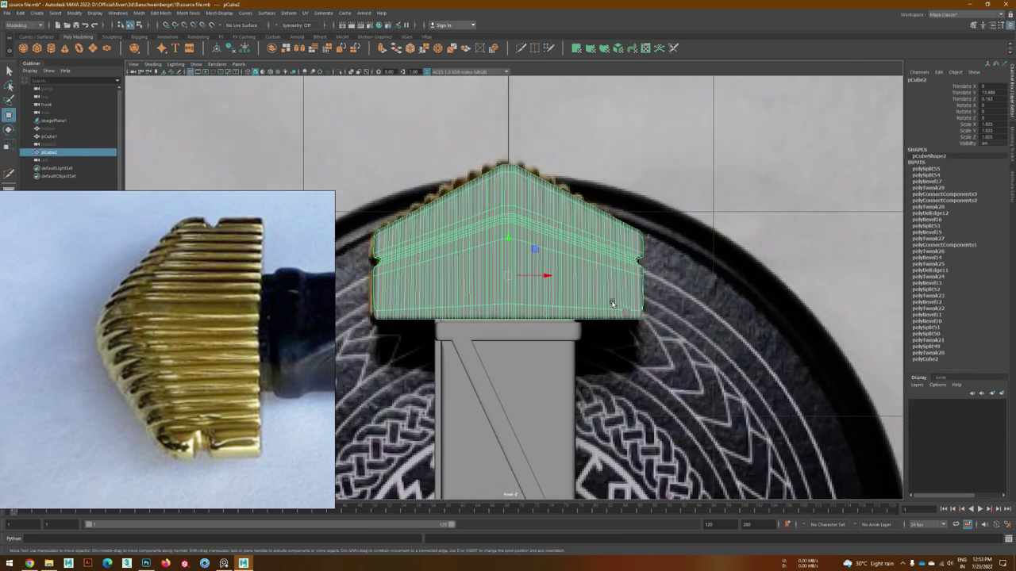
{"action": "scroll", "coordinate": [608, 295], "scroll_direction": "up", "scroll_amount": 4}
{"action": "left_click_drag", "start_coordinate": [608, 295], "coordinate": [487, 288], "text": "alt"}
{"action": "mouse_move", "coordinate": [569, 345]}
{"action": "left_mouse_down", "text": "alt"}
{"action": "mouse_move", "coordinate": [619, 367]}
{"action": "mouse_move", "coordinate": [559, 368]}
{"action": "left_mouse_up", "text": "alt"}
{"action": "right_click_drag", "start_coordinate": [482, 225], "coordinate": [483, 211], "text": "shift"}
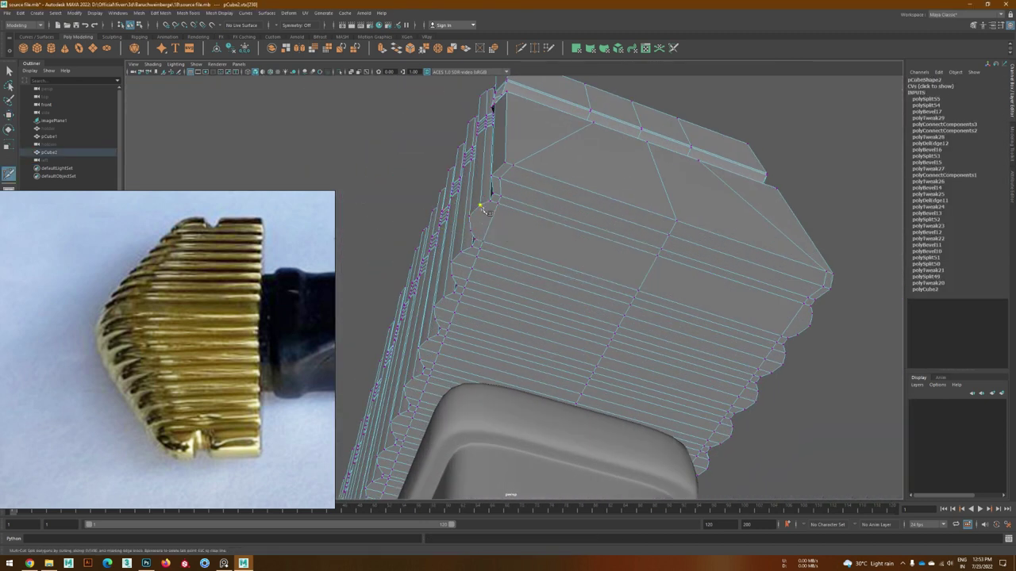
{"action": "right_click", "coordinate": [816, 330]}
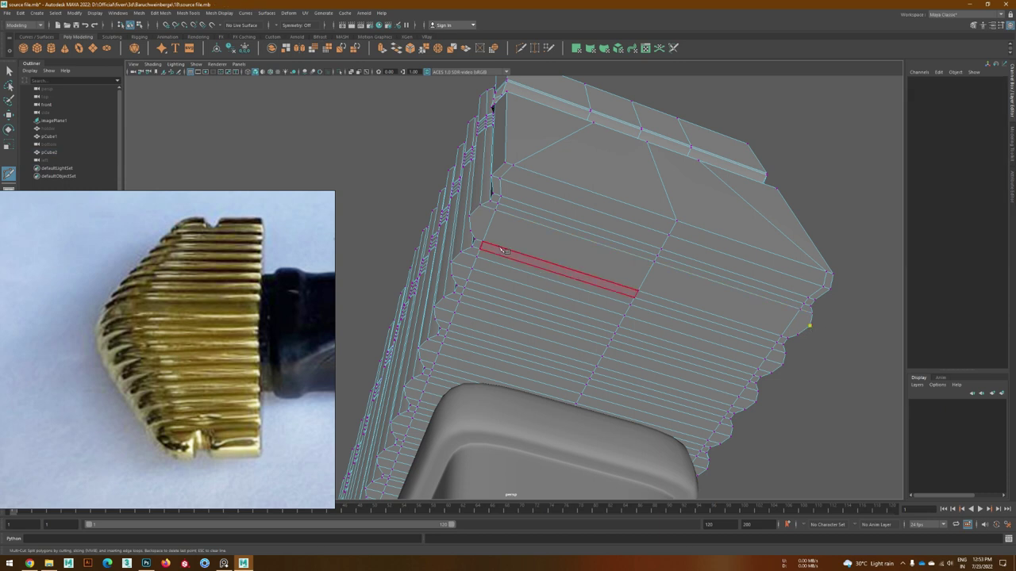
{"action": "mouse_move", "coordinate": [482, 249]}
{"action": "left_mouse_down", "text": "alt"}
{"action": "mouse_move", "coordinate": [509, 211]}
{"action": "mouse_move", "coordinate": [544, 229]}
{"action": "left_mouse_up", "text": "alt"}
{"action": "left_click_drag", "start_coordinate": [579, 264], "coordinate": [825, 347], "text": "alt"}
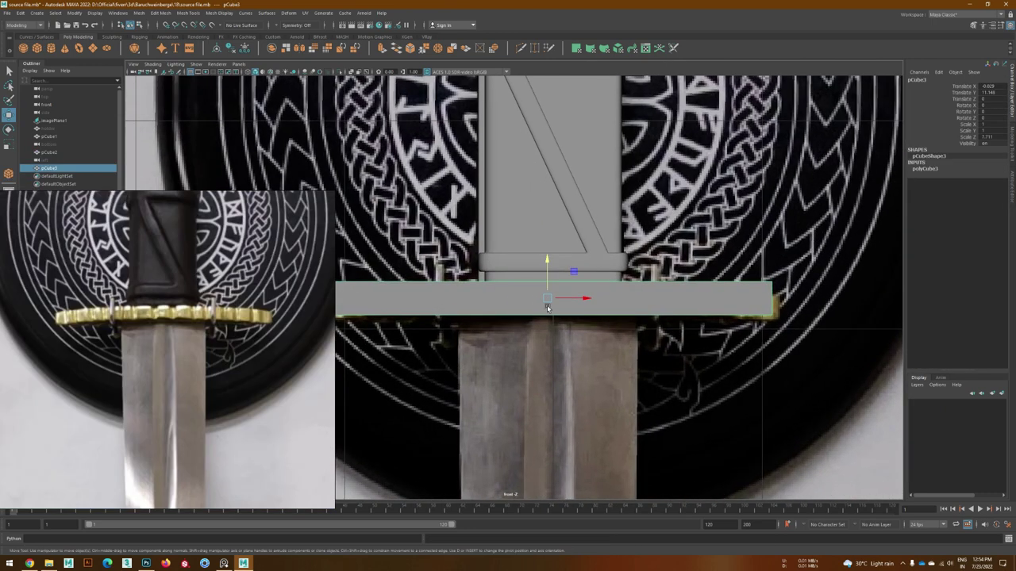
- Bevel the crossguard block's edges with 13 segments and a 0.884 fraction
{"action": "scroll", "coordinate": [547, 302], "scroll_direction": "down", "scroll_amount": 5}
{"action": "scroll", "coordinate": [546, 290], "scroll_direction": "down", "scroll_amount": 3}
{"action": "left_click", "coordinate": [546, 288]}
{"action": "scroll", "coordinate": [571, 291], "scroll_direction": "up", "scroll_amount": 3}
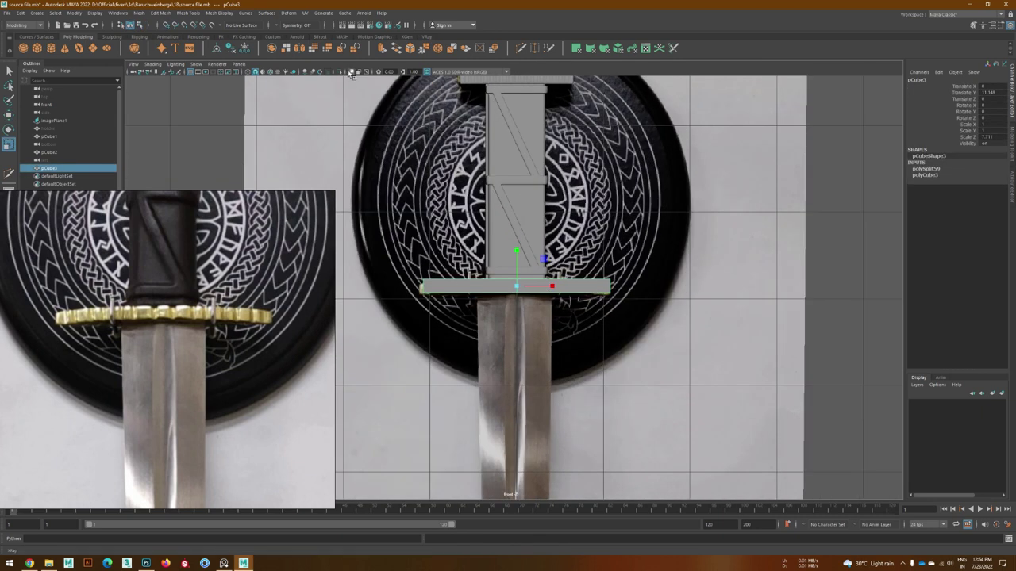
{"action": "scroll", "coordinate": [508, 262], "scroll_direction": "up", "scroll_amount": 3}
{"action": "key", "text": "ctrl+b"}
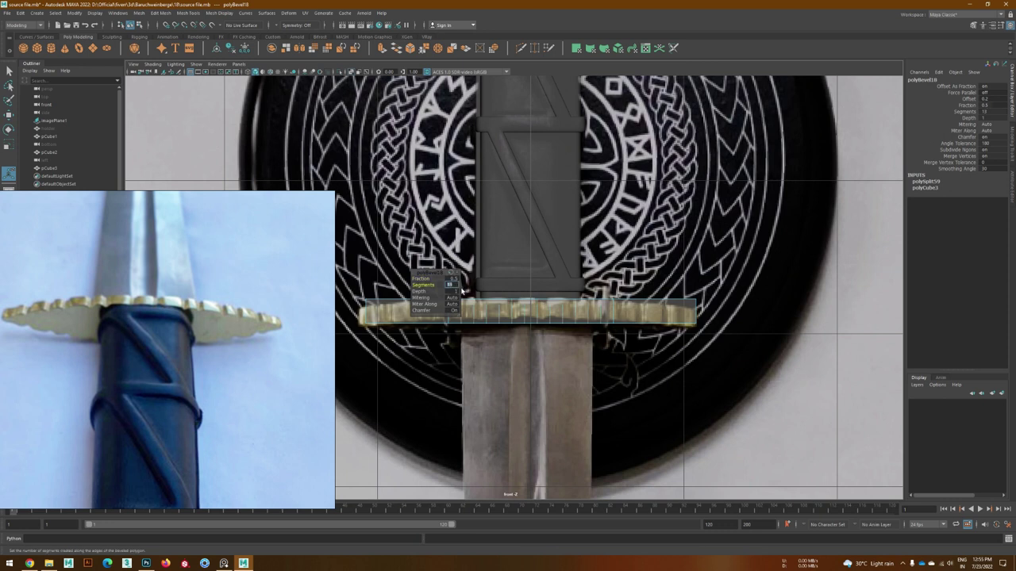
{"action": "middle_click_drag", "start_coordinate": [579, 295], "coordinate": [537, 381], "text": "alt"}
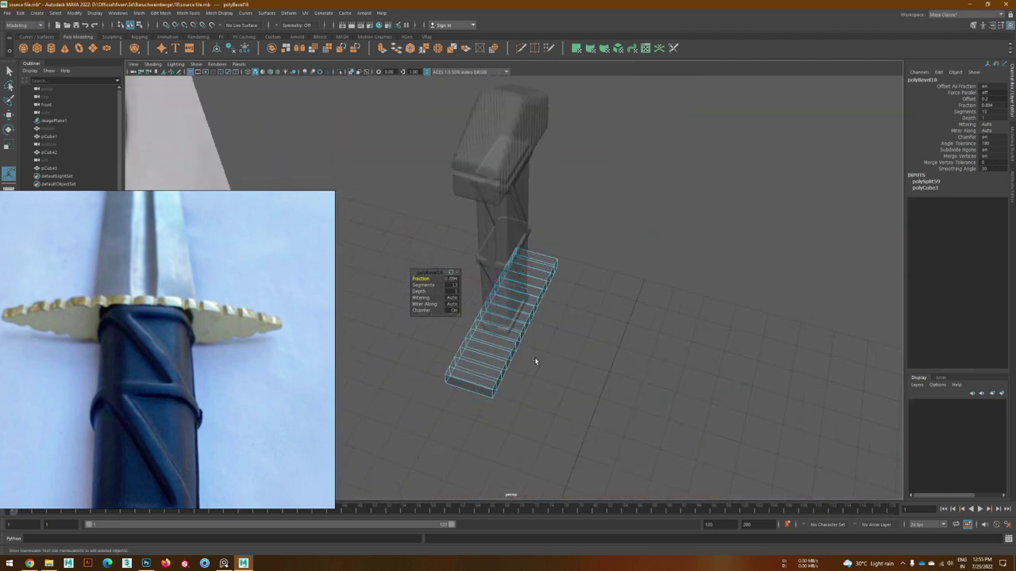
{"action": "mouse_move", "coordinate": [509, 353]}
{"action": "left_mouse_down", "text": "alt"}
{"action": "mouse_move", "coordinate": [521, 390]}
{"action": "mouse_move", "coordinate": [478, 378]}
{"action": "left_mouse_up", "text": "alt"}
- Switch to top view, select a column of guard vertices, then reselect the whole guard mesh
{"action": "key", "text": "w"}
{"action": "key", "text": "space"}
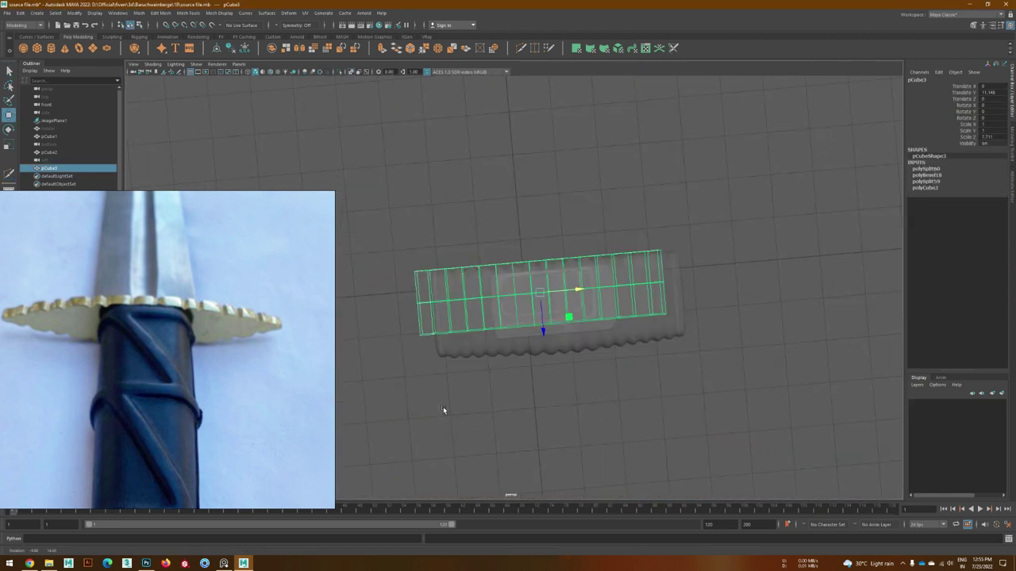
{"action": "left_click_drag", "start_coordinate": [394, 273], "coordinate": [422, 397]}
{"action": "key", "text": "e"}
{"action": "key", "text": "r"}
{"action": "key", "text": "F8"}
{"action": "left_click", "coordinate": [466, 289]}
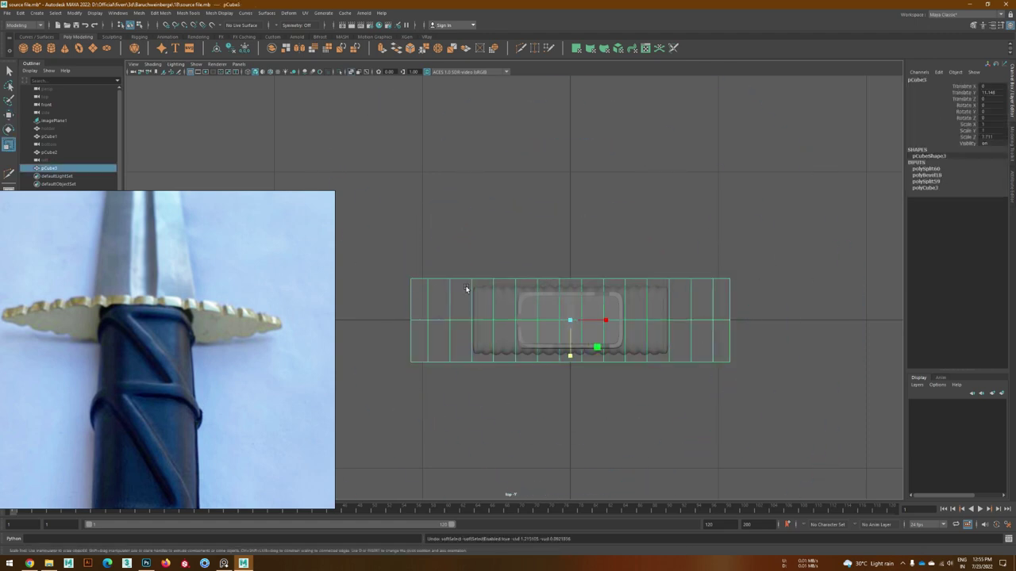
{"action": "left_click", "coordinate": [245, 13]}
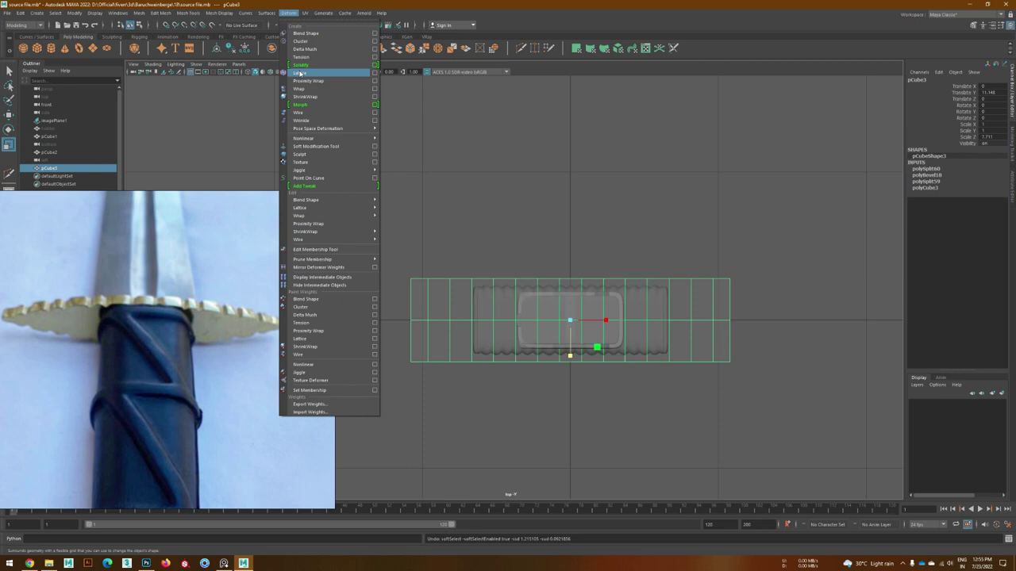
- Wrap the guard in a lattice deformer and reduce its division count
{"action": "left_click", "coordinate": [299, 73]}
{"action": "right_click_drag", "start_coordinate": [396, 209], "coordinate": [426, 344]}
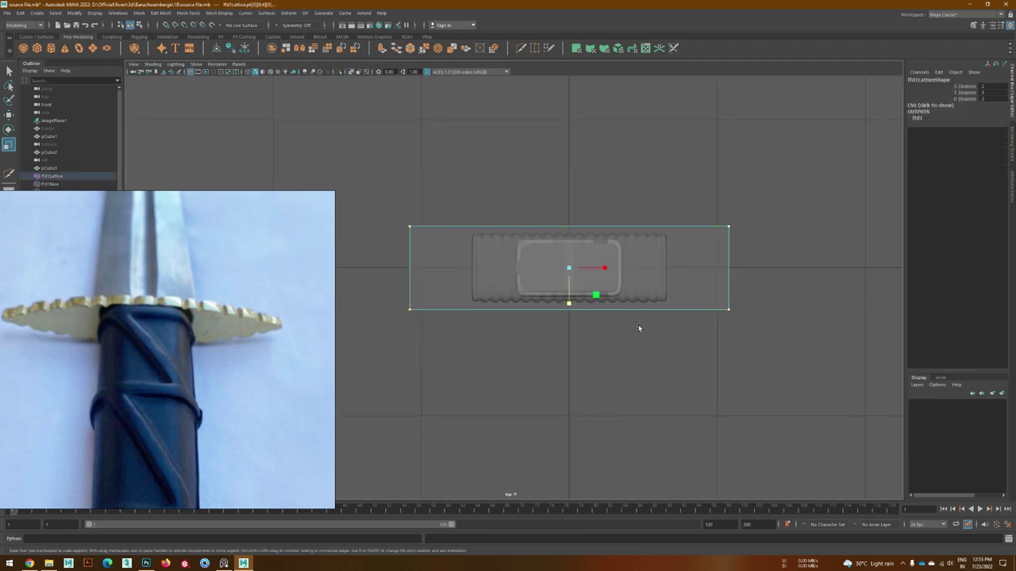
{"action": "key", "text": "F8"}
{"action": "left_click_drag", "start_coordinate": [638, 327], "coordinate": [771, 306], "text": "alt"}
{"action": "left_click", "coordinate": [940, 168]}
{"action": "middle_click_drag", "start_coordinate": [508, 286], "coordinate": [340, 285]}
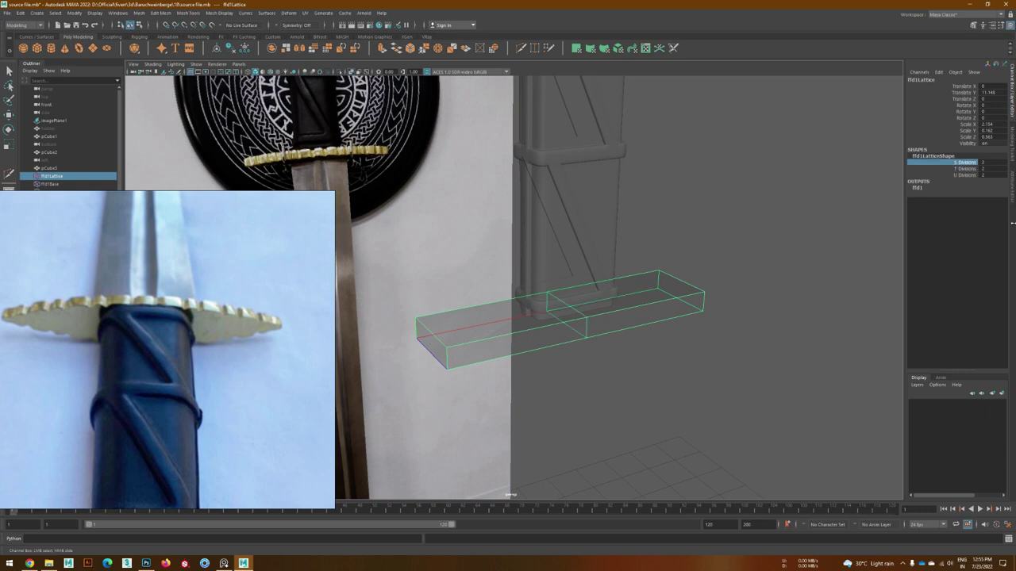
{"action": "mouse_move", "coordinate": [521, 286]}
{"action": "left_mouse_down", "text": "alt"}
{"action": "mouse_move", "coordinate": [570, 336]}
{"action": "mouse_move", "coordinate": [563, 368]}
{"action": "left_mouse_up", "text": "alt"}
{"action": "key", "text": "space"}
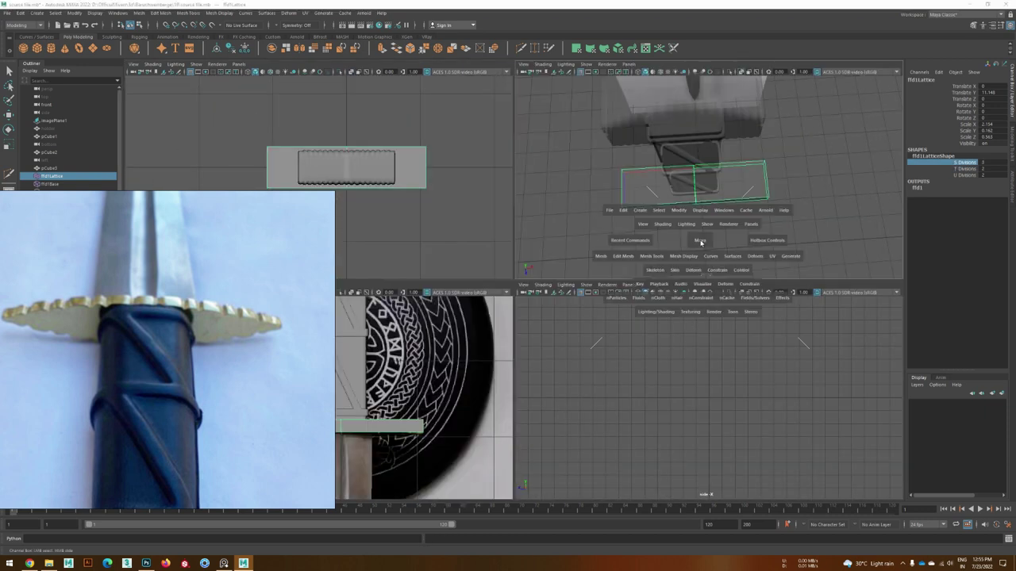
{"action": "key", "text": "space"}
- Pinch the lattice ends in top view and inspect the tapered guard in perspective
{"action": "key", "text": "F8"}
{"action": "left_click_drag", "start_coordinate": [725, 339], "coordinate": [675, 277]}
{"action": "key", "text": "r"}
{"action": "left_click_drag", "start_coordinate": [519, 299], "coordinate": [519, 279]}
{"action": "left_click", "coordinate": [285, 71]}
{"action": "scroll", "coordinate": [481, 324], "scroll_direction": "up", "scroll_amount": 1}
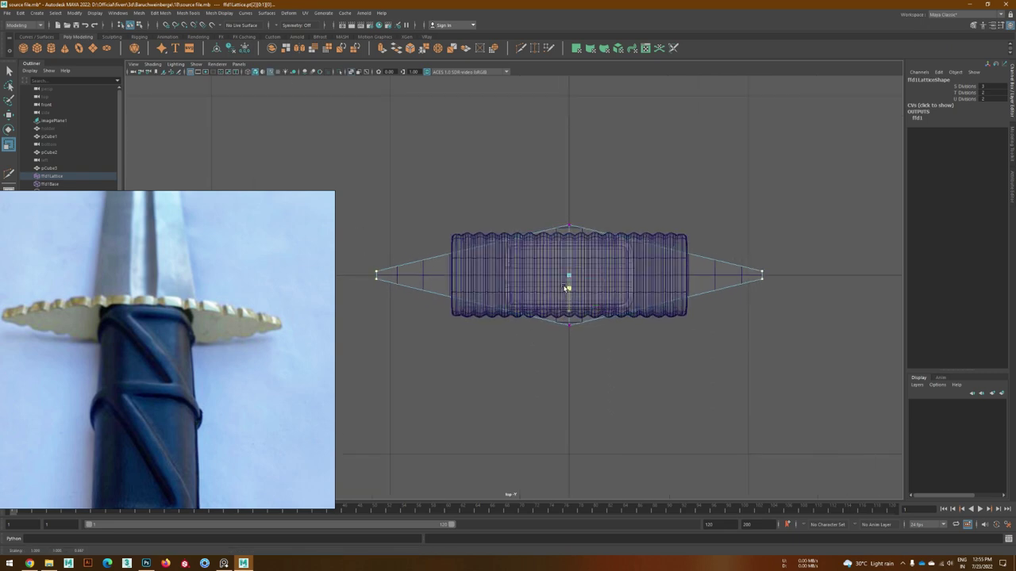
{"action": "key", "text": "space"}
{"action": "key", "text": "space"}
{"action": "left_click_drag", "start_coordinate": [565, 316], "coordinate": [645, 236], "text": "alt"}
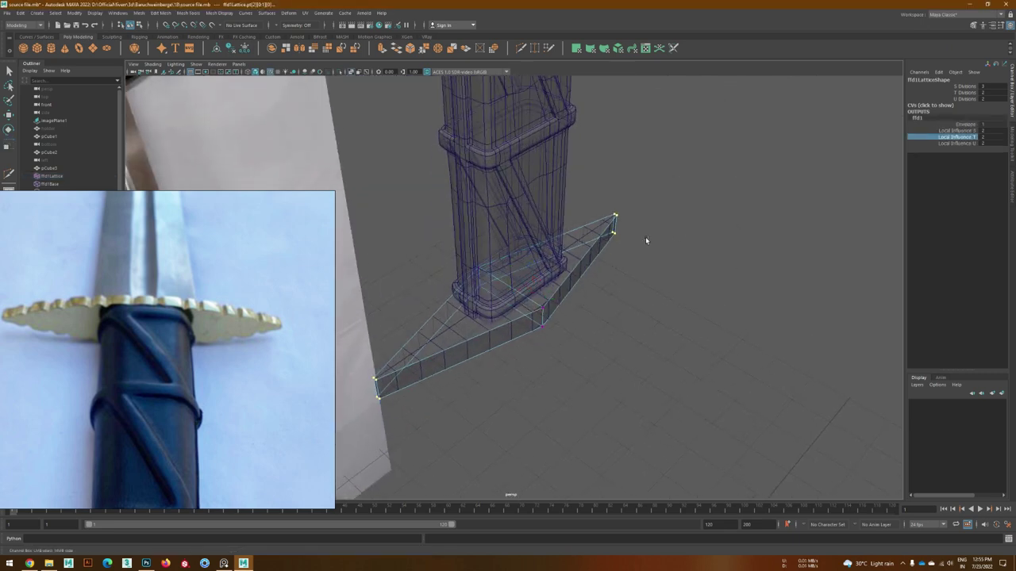
{"action": "left_click_drag", "start_coordinate": [758, 257], "coordinate": [802, 253], "text": "alt"}
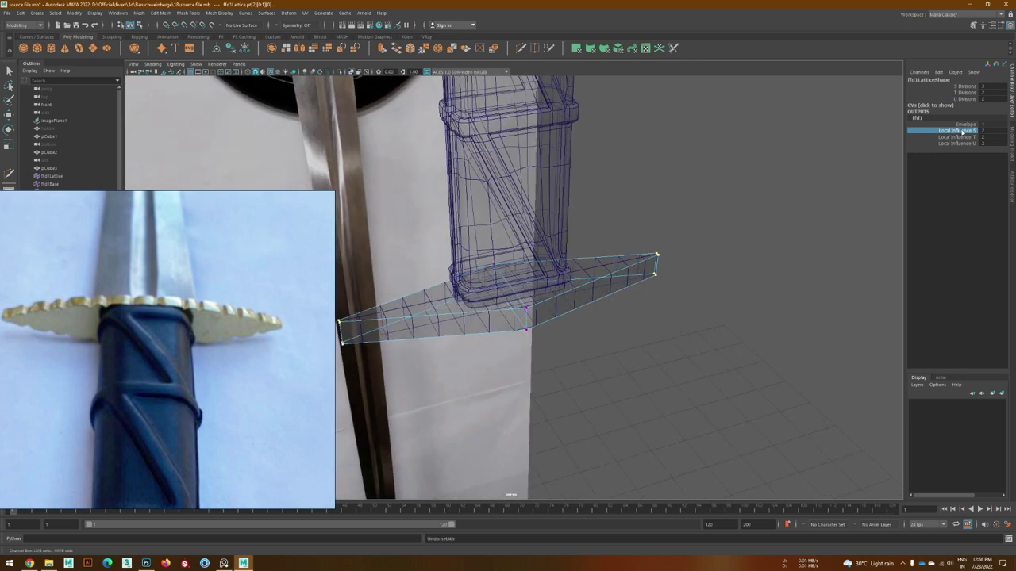
- Undo the lattice taper and review the lattice deformer's settings
{"action": "key", "text": "ctrl+z"}
{"action": "key", "text": "r"}
{"action": "left_click", "coordinate": [918, 118]}
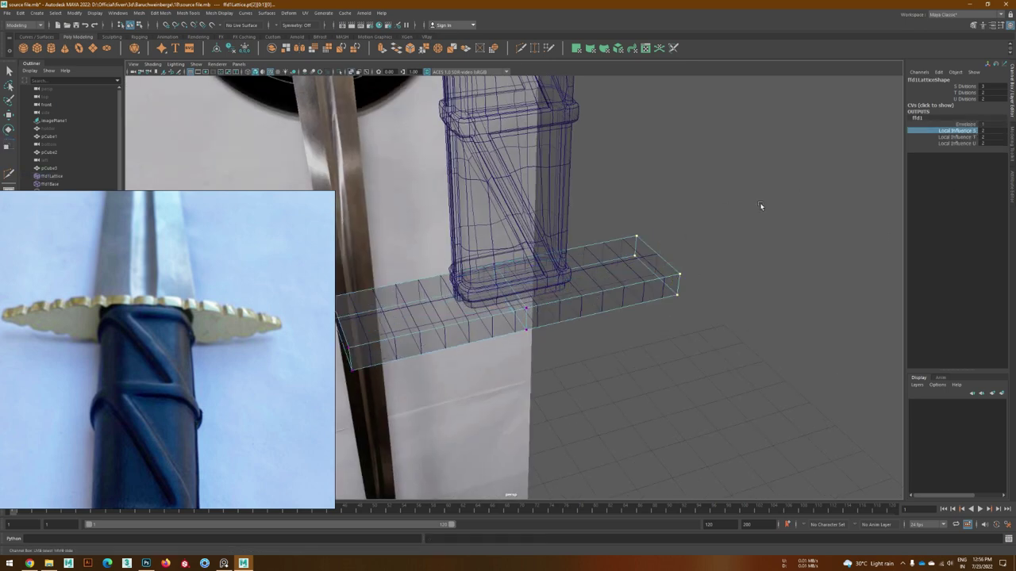
{"action": "key", "text": "ctrl+z"}
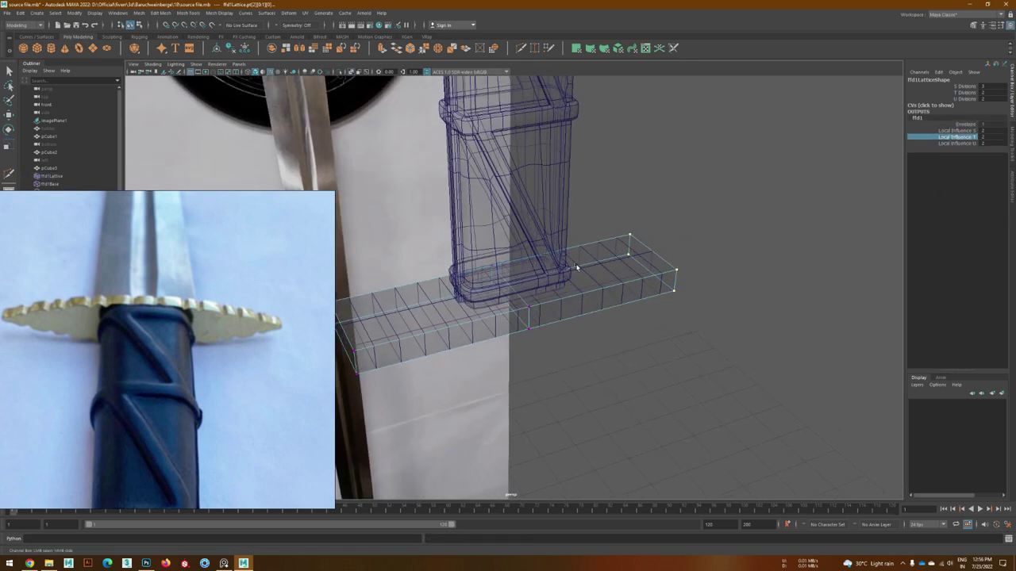
{"action": "key", "text": "F8"}
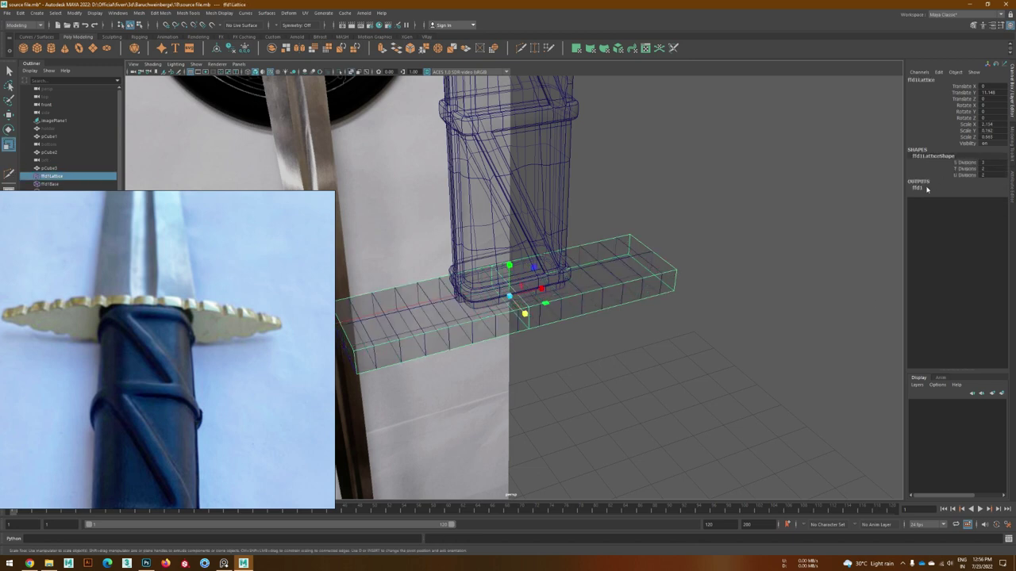
{"action": "left_click", "coordinate": [924, 188]}
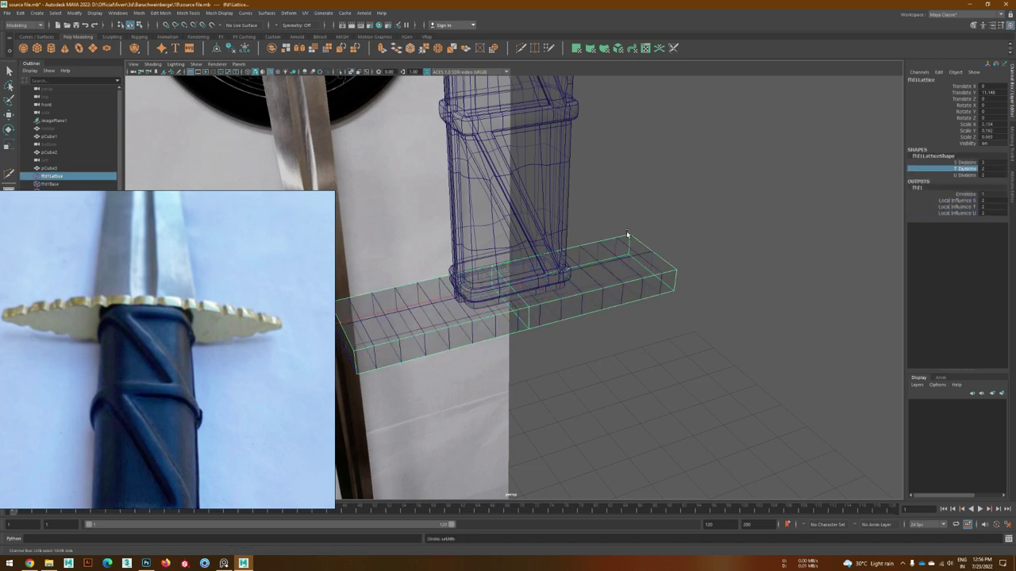
{"action": "left_click_drag", "start_coordinate": [444, 342], "coordinate": [510, 339], "text": "alt"}
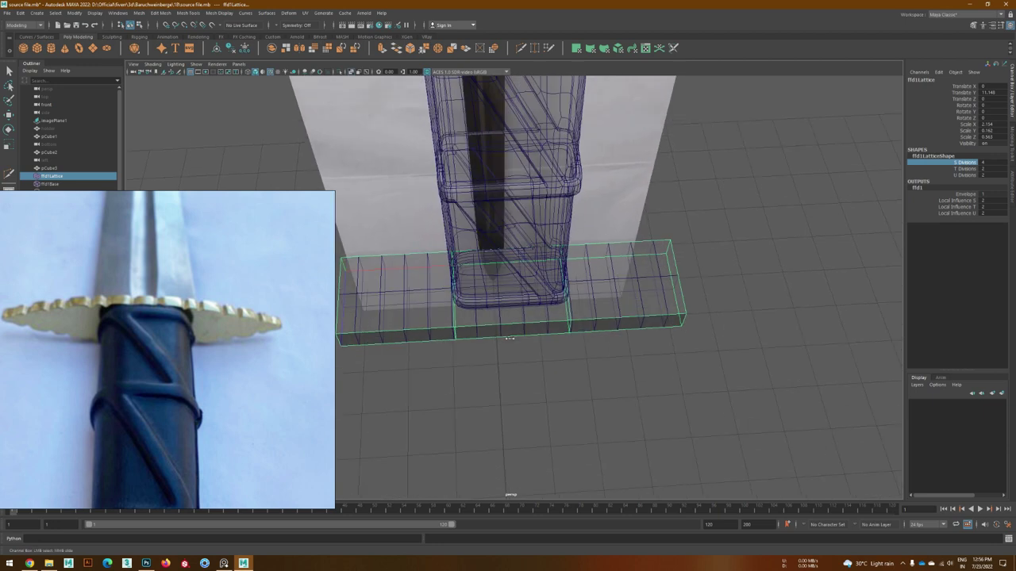
- Scale the outer lattice columns toward the ends and pull the inner columns inward
{"action": "right_click_drag", "start_coordinate": [781, 351], "coordinate": [754, 317]}
{"action": "left_click_drag", "start_coordinate": [857, 198], "coordinate": [826, 326]}
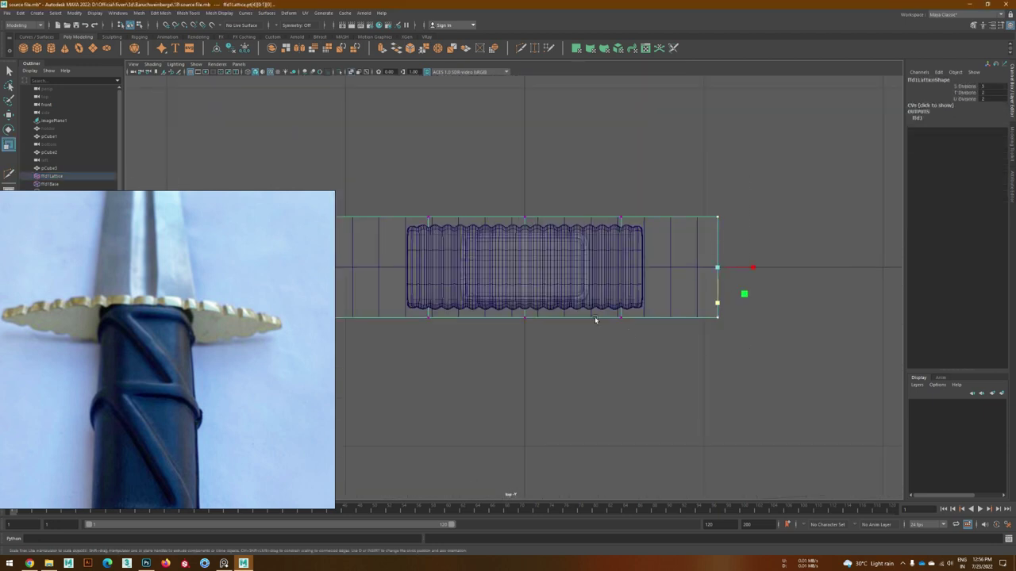
{"action": "left_click_drag", "start_coordinate": [647, 295], "coordinate": [646, 268]}
{"action": "left_click_drag", "start_coordinate": [567, 194], "coordinate": [524, 367]}
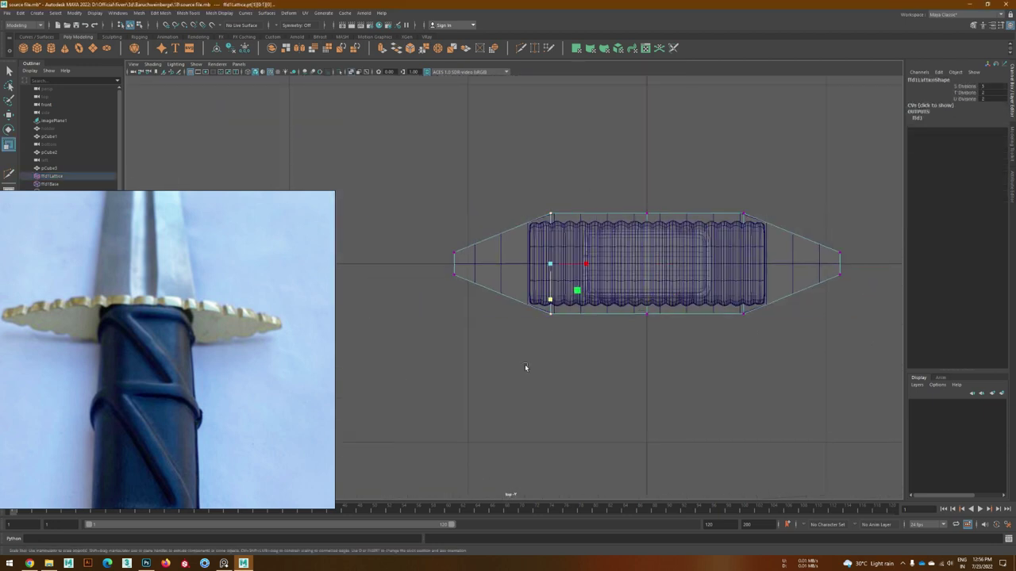
{"action": "left_click_drag", "start_coordinate": [646, 302], "coordinate": [648, 300]}
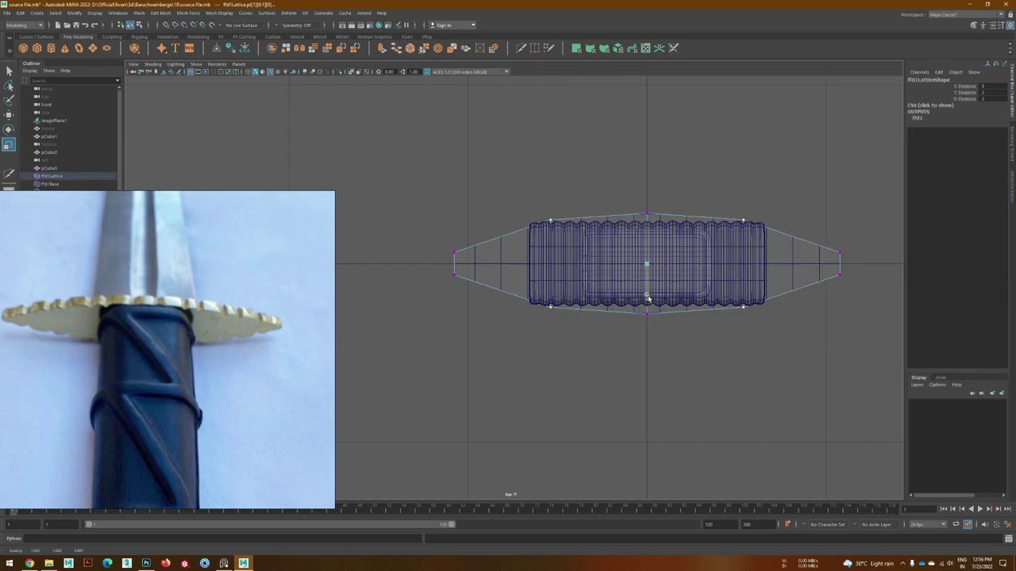
- Reselect the guard mesh and orbit to check its tapered, pointed shape
{"action": "key", "text": "F8"}
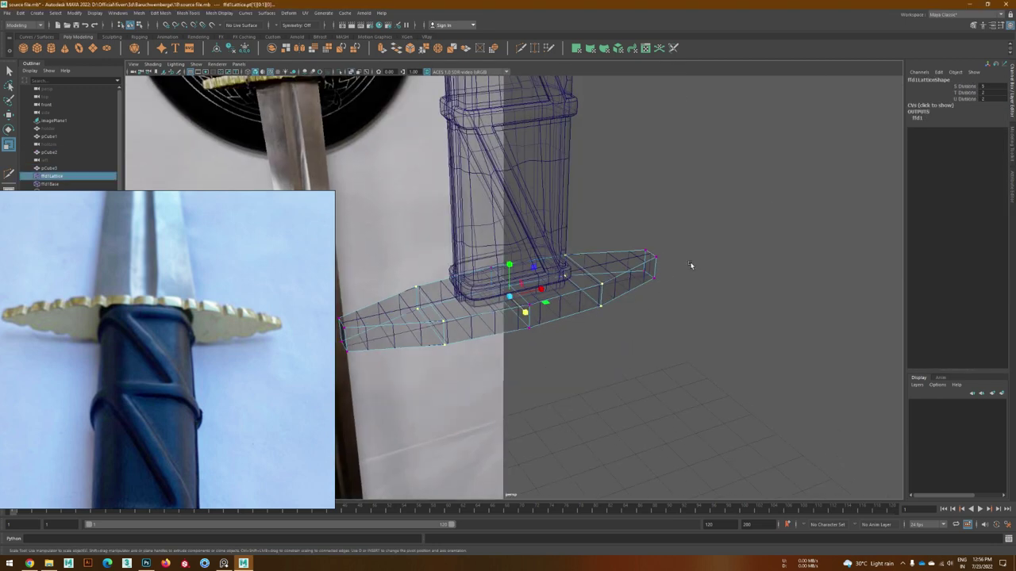
{"action": "scroll", "coordinate": [643, 316], "scroll_direction": "up", "scroll_amount": 3}
{"action": "left_click", "coordinate": [627, 297]}
{"action": "mouse_move", "coordinate": [642, 316]}
{"action": "left_mouse_down", "text": "alt"}
{"action": "mouse_move", "coordinate": [762, 327]}
{"action": "mouse_move", "coordinate": [714, 238]}
{"action": "left_mouse_up", "text": "alt"}
{"action": "mouse_move", "coordinate": [556, 317]}
{"action": "left_mouse_down", "text": "alt"}
{"action": "mouse_move", "coordinate": [533, 295]}
{"action": "mouse_move", "coordinate": [417, 276]}
{"action": "mouse_move", "coordinate": [453, 254]}
{"action": "mouse_move", "coordinate": [505, 287]}
{"action": "mouse_move", "coordinate": [499, 258]}
{"action": "left_mouse_up", "text": "alt"}
- Isolate the guard in top view and scale both tip vertex groups in Z into pointed ends
{"action": "key", "text": "space"}
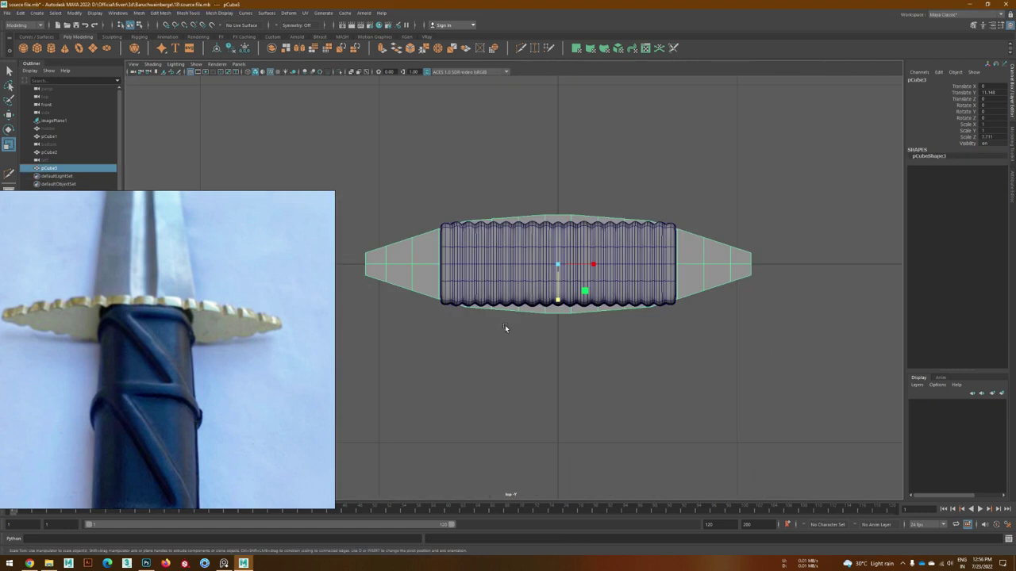
{"action": "key", "text": "ctrl+1"}
{"action": "key", "text": "F9"}
{"action": "left_click", "coordinate": [491, 260]}
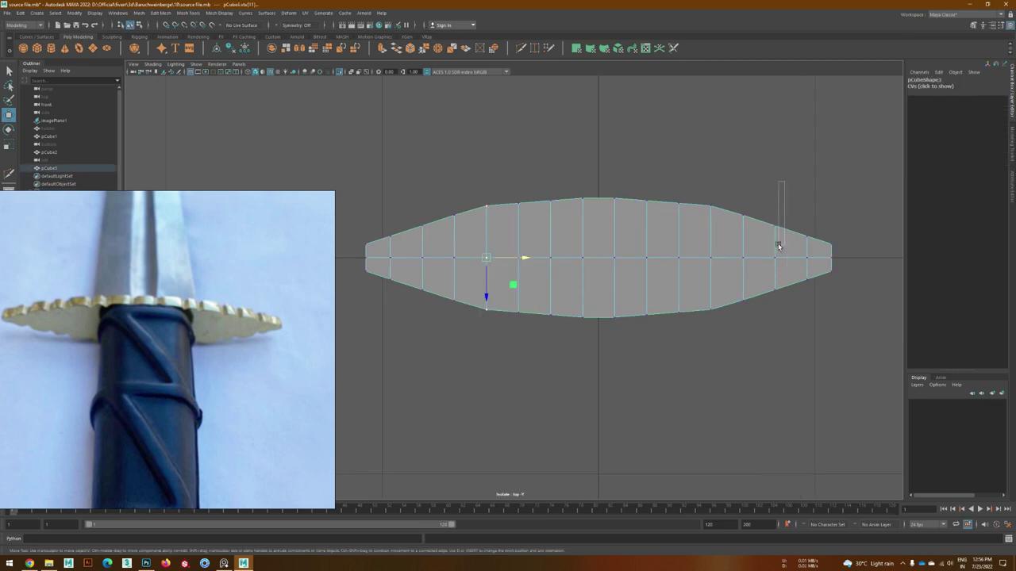
{"action": "left_click_drag", "start_coordinate": [698, 343], "coordinate": [699, 342], "text": "shift"}
{"action": "key", "text": "r"}
{"action": "left_click_drag", "start_coordinate": [597, 279], "coordinate": [597, 271]}
{"action": "left_click_drag", "start_coordinate": [837, 234], "coordinate": [826, 298]}
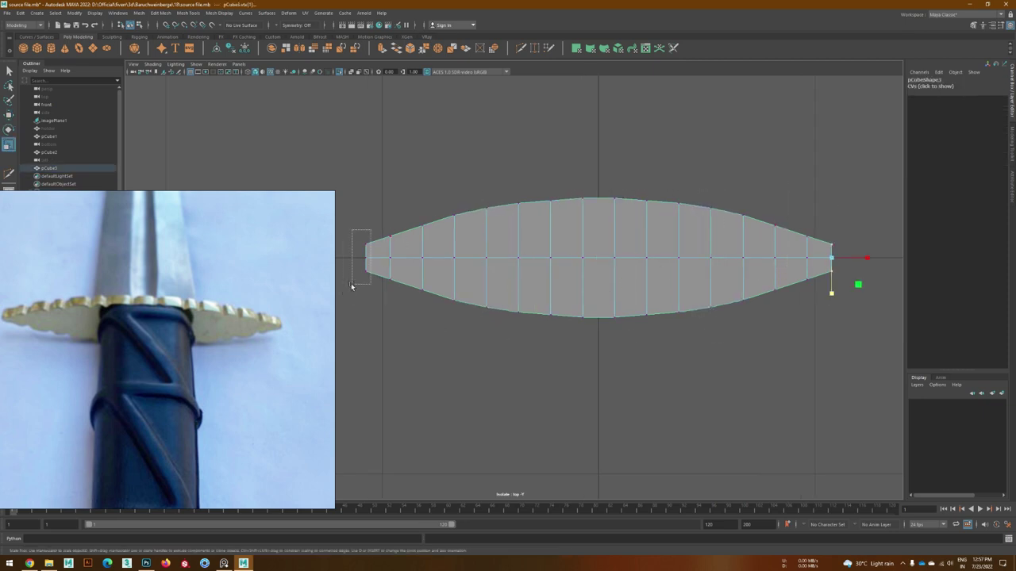
{"action": "mouse_move", "coordinate": [600, 284]}
{"action": "left_mouse_down"}
{"action": "mouse_move", "coordinate": [609, 258]}
{"action": "mouse_move", "coordinate": [490, 238]}
{"action": "mouse_move", "coordinate": [491, 309]}
{"action": "mouse_move", "coordinate": [564, 283]}
{"action": "mouse_move", "coordinate": [618, 313]}
{"action": "left_mouse_up"}
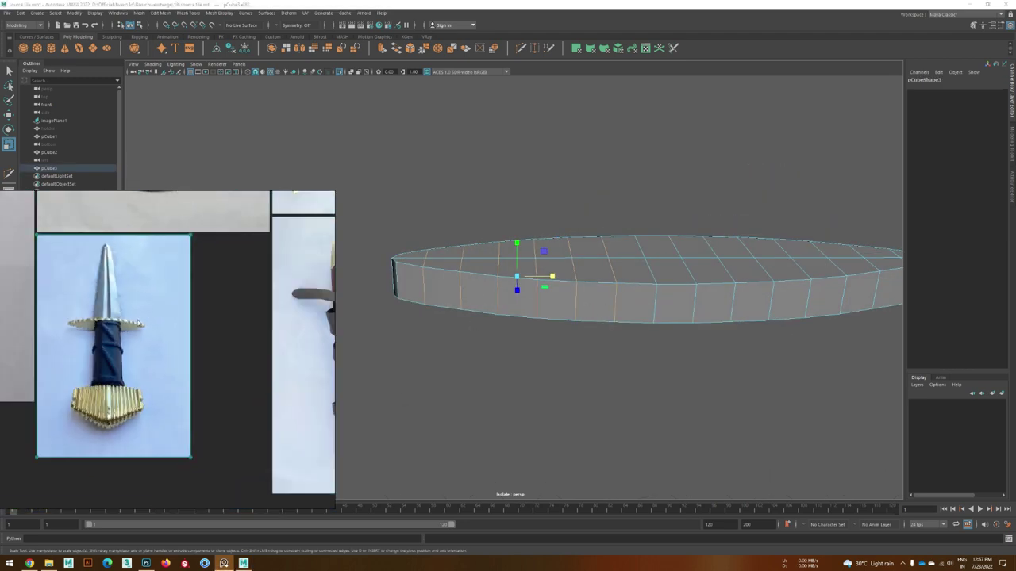
- Bevel all the guard's edges with a narrow 0.064 fraction
{"action": "mouse_move", "coordinate": [611, 341]}
{"action": "left_mouse_down", "text": "alt"}
{"action": "mouse_move", "coordinate": [613, 378]}
{"action": "mouse_move", "coordinate": [576, 324]}
{"action": "left_mouse_up", "text": "alt"}
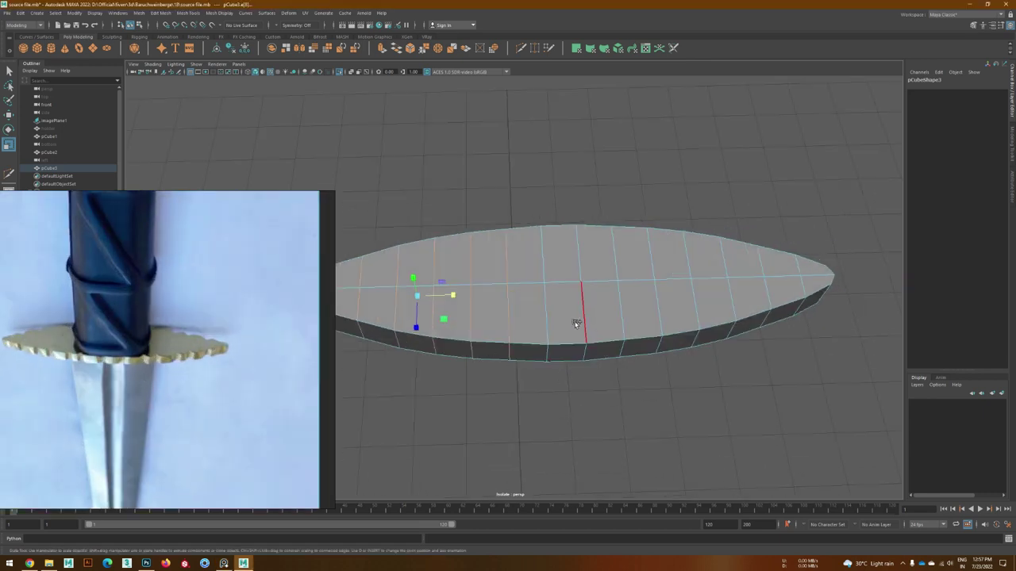
{"action": "mouse_move", "coordinate": [789, 289]}
{"action": "left_mouse_down", "text": "alt"}
{"action": "mouse_move", "coordinate": [714, 333]}
{"action": "mouse_move", "coordinate": [672, 382]}
{"action": "left_mouse_up", "text": "alt"}
{"action": "key", "text": "ctrl+b"}
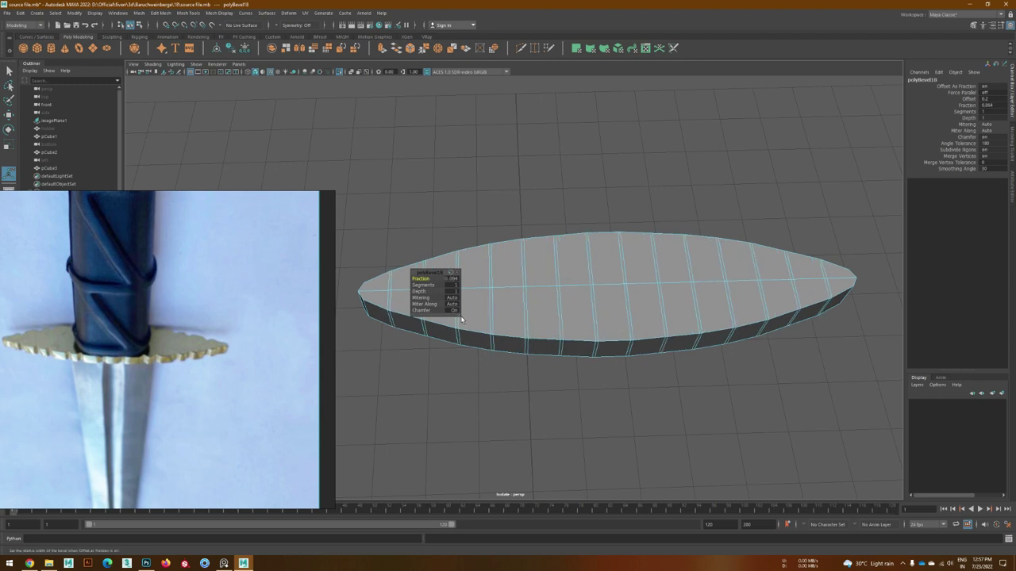
{"action": "key", "text": "q"}
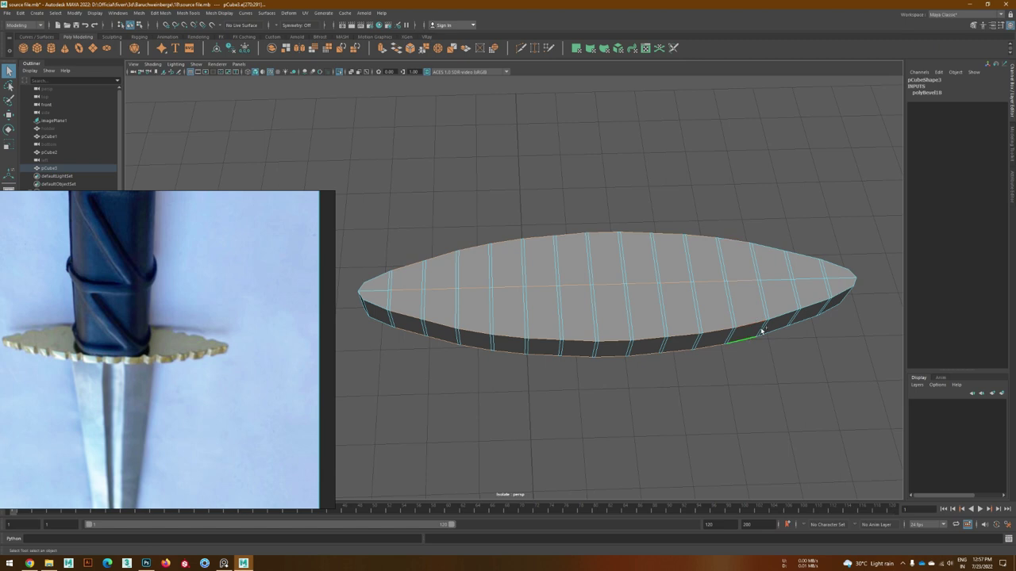
- Select the crossguard's side edges and scale them, checking the zigzag guard from several angles
{"action": "right_click_drag", "start_coordinate": [751, 345], "coordinate": [720, 312], "text": "shift"}
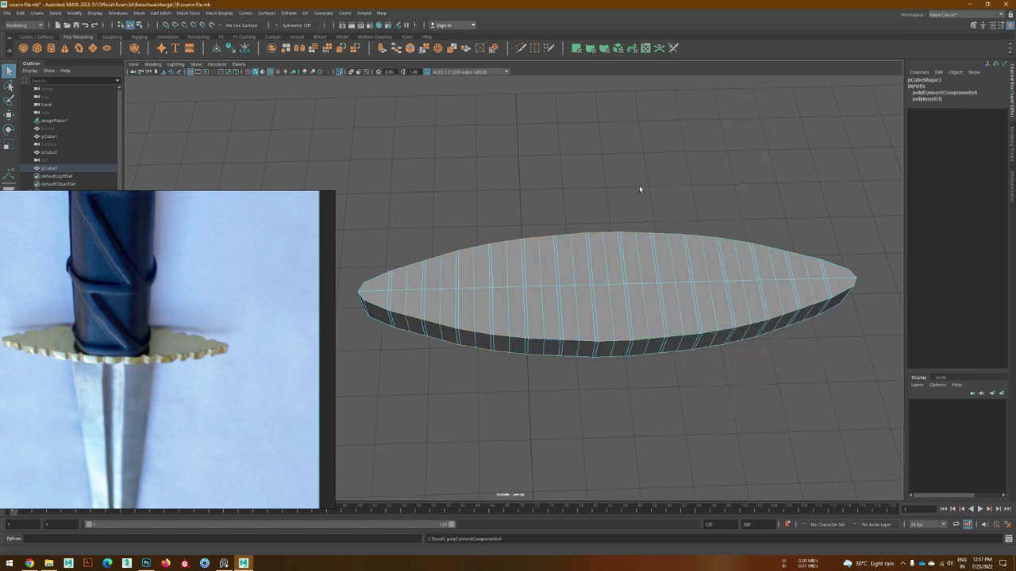
{"action": "left_click", "coordinate": [401, 311]}
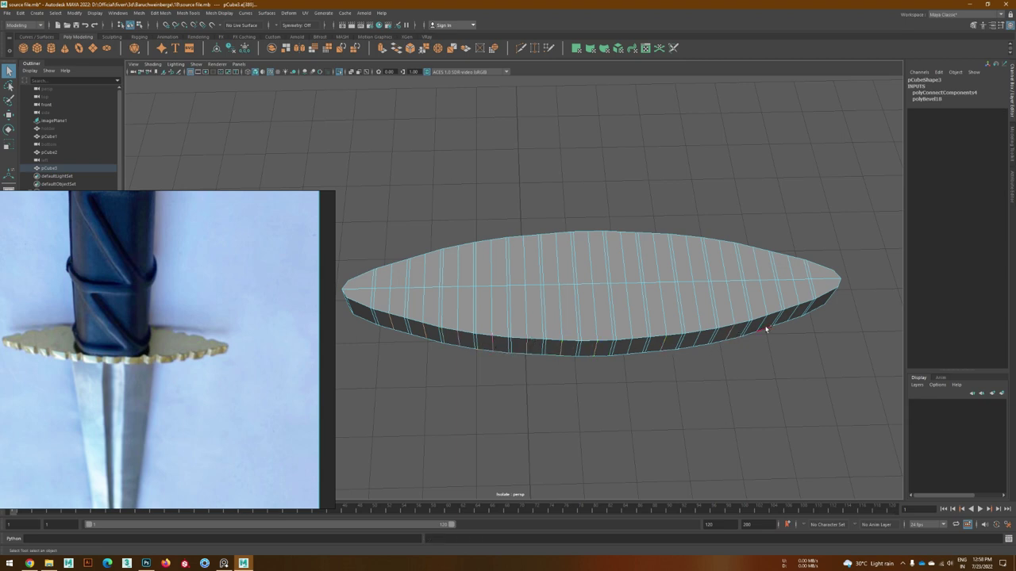
{"action": "mouse_move", "coordinate": [818, 307]}
{"action": "left_mouse_down", "text": "alt"}
{"action": "mouse_move", "coordinate": [680, 301]}
{"action": "mouse_move", "coordinate": [458, 327]}
{"action": "left_mouse_up", "text": "alt"}
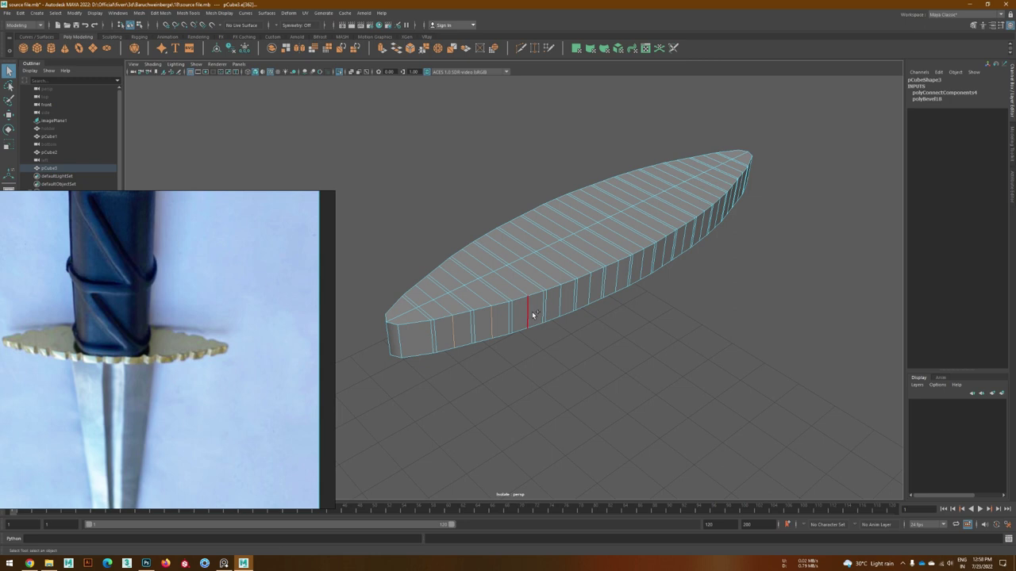
{"action": "left_click_drag", "start_coordinate": [668, 308], "coordinate": [610, 315], "text": "alt"}
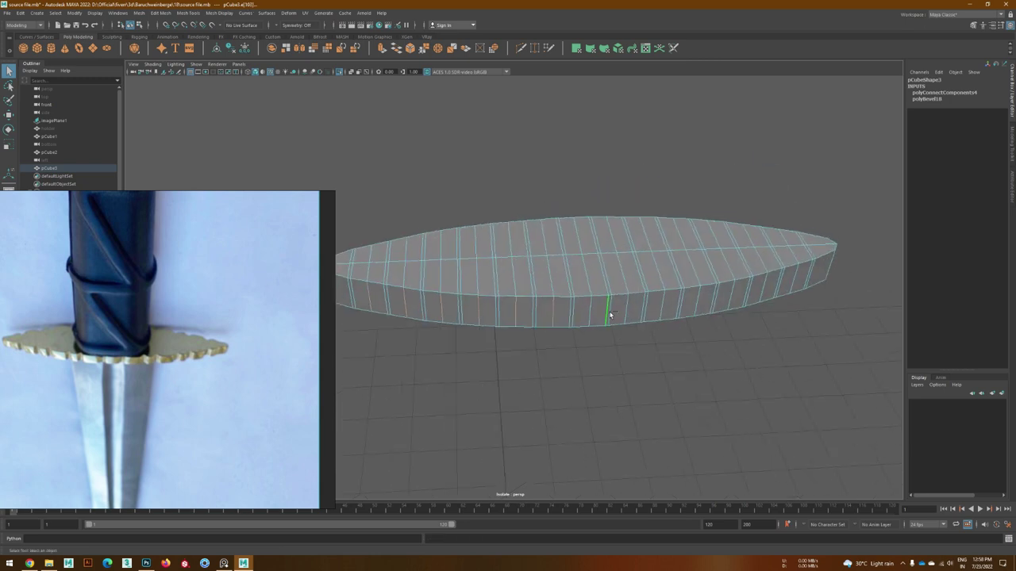
{"action": "key", "text": "r"}
{"action": "mouse_move", "coordinate": [768, 288]}
{"action": "left_mouse_down", "text": "alt"}
{"action": "mouse_move", "coordinate": [522, 352]}
{"action": "mouse_move", "coordinate": [646, 402]}
{"action": "mouse_move", "coordinate": [494, 381]}
{"action": "mouse_move", "coordinate": [593, 302]}
{"action": "mouse_move", "coordinate": [611, 322]}
{"action": "mouse_move", "coordinate": [584, 328]}
{"action": "mouse_move", "coordinate": [624, 242]}
{"action": "mouse_move", "coordinate": [590, 337]}
{"action": "mouse_move", "coordinate": [545, 359]}
{"action": "mouse_move", "coordinate": [493, 354]}
{"action": "mouse_move", "coordinate": [530, 376]}
{"action": "left_mouse_up", "text": "alt"}
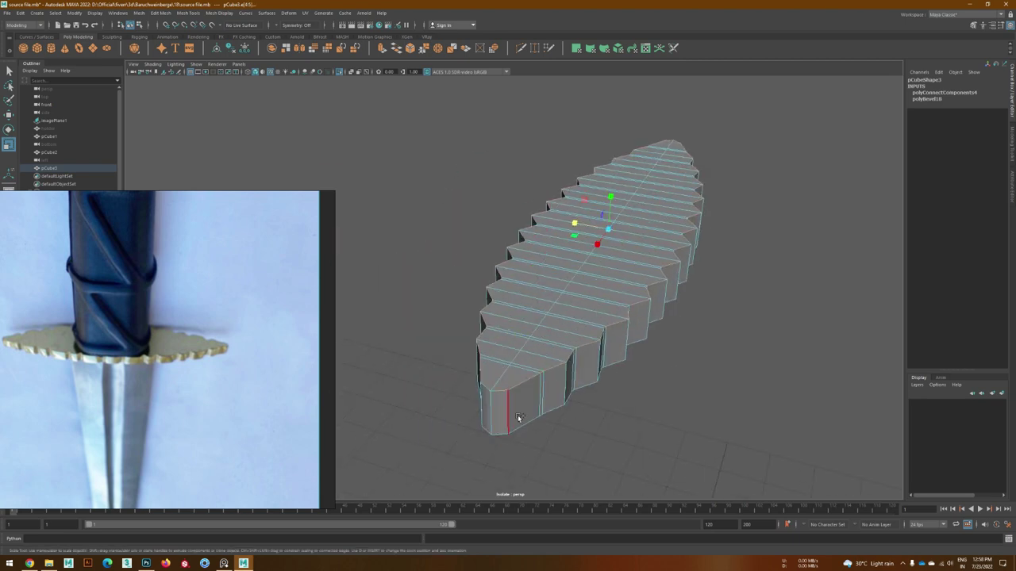
{"action": "mouse_move", "coordinate": [499, 436]}
{"action": "left_mouse_down", "text": "alt"}
{"action": "mouse_move", "coordinate": [681, 374]}
{"action": "mouse_move", "coordinate": [601, 357]}
{"action": "mouse_move", "coordinate": [434, 354]}
{"action": "mouse_move", "coordinate": [544, 430]}
{"action": "mouse_move", "coordinate": [562, 409]}
{"action": "left_mouse_up", "text": "alt"}
- Bevel the selected crossguard edges with a wider 0.5 fraction for a rounded, scalloped rim
{"action": "key", "text": "ctrl+b"}
{"action": "middle_click_drag", "start_coordinate": [623, 391], "coordinate": [269, 291]}
{"action": "mouse_move", "coordinate": [352, 334]}
{"action": "left_mouse_down", "text": "alt"}
{"action": "mouse_move", "coordinate": [553, 370]}
{"action": "mouse_move", "coordinate": [615, 358]}
{"action": "mouse_move", "coordinate": [674, 373]}
{"action": "mouse_move", "coordinate": [699, 393]}
{"action": "mouse_move", "coordinate": [647, 434]}
{"action": "mouse_move", "coordinate": [557, 346]}
{"action": "left_mouse_up", "text": "alt"}
{"action": "left_click", "coordinate": [615, 358]}
{"action": "scroll", "coordinate": [694, 382], "scroll_direction": "up", "scroll_amount": 3}
- With smooth preview off, Multi-Cut a new edge near the crossguard's end
{"action": "left_click", "coordinate": [533, 347]}
{"action": "key", "text": "1"}
{"action": "key", "text": "ctrl+shift+x"}
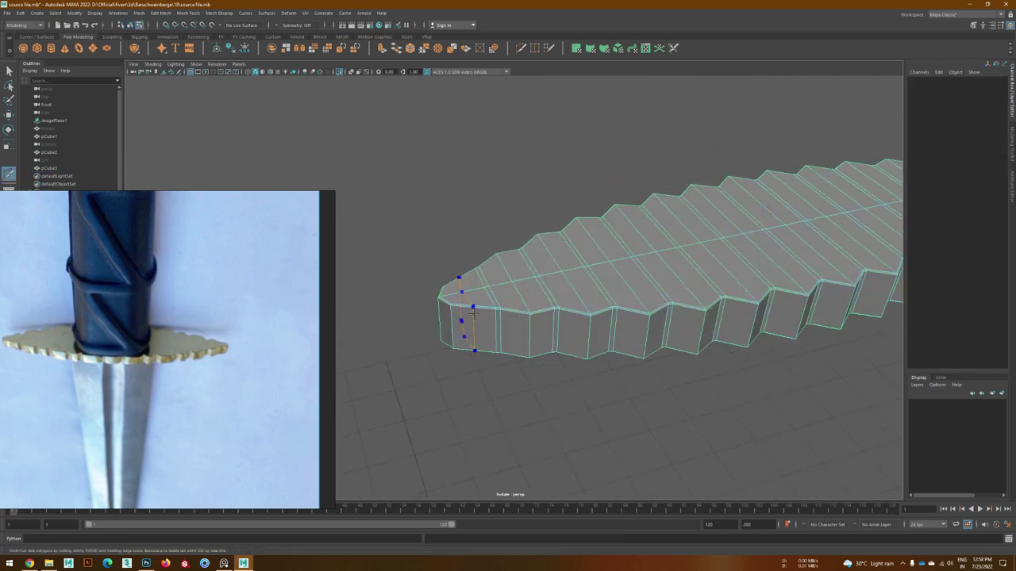
{"action": "left_click_drag", "start_coordinate": [473, 314], "coordinate": [664, 354], "text": "alt"}
{"action": "scroll", "coordinate": [672, 277], "scroll_direction": "up", "scroll_amount": 3}
{"action": "left_click_drag", "start_coordinate": [671, 277], "coordinate": [671, 374], "text": "alt"}
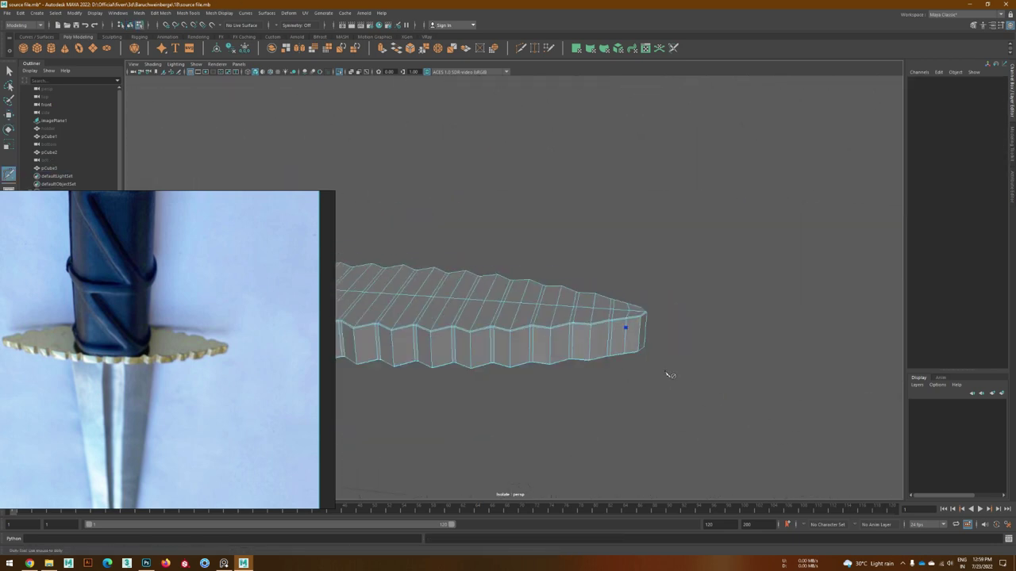
{"action": "left_click_drag", "start_coordinate": [628, 331], "coordinate": [465, 339], "text": "alt"}
{"action": "key", "text": "w"}
- Scale the edge at the crossguard's end slightly taller
{"action": "left_click", "coordinate": [424, 370]}
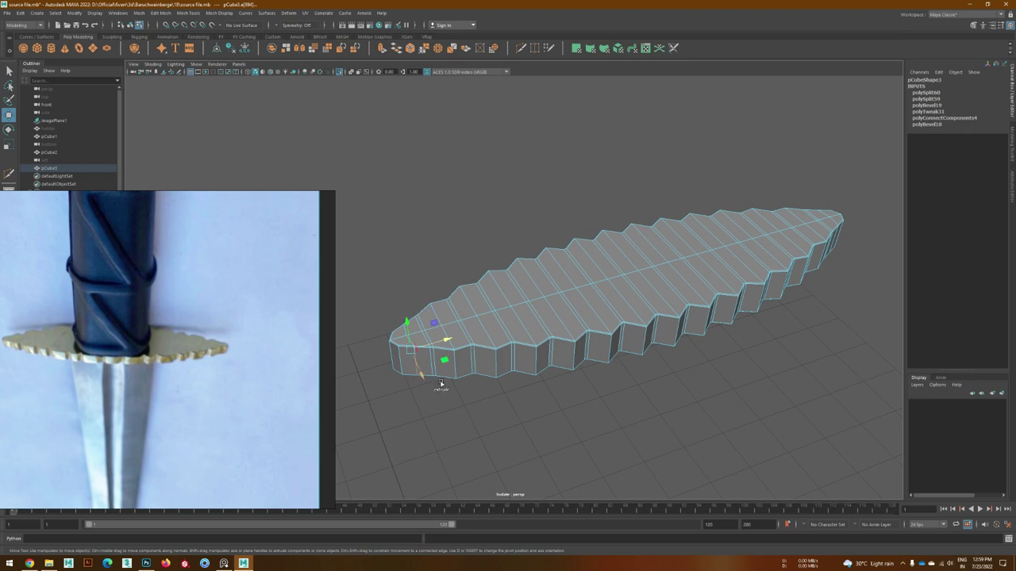
{"action": "mouse_move", "coordinate": [441, 385]}
{"action": "left_mouse_down", "text": "alt"}
{"action": "mouse_move", "coordinate": [512, 145]}
{"action": "mouse_move", "coordinate": [510, 354]}
{"action": "left_mouse_up", "text": "alt"}
{"action": "key", "text": "r"}
{"action": "left_click", "coordinate": [511, 145]}
{"action": "scroll", "coordinate": [511, 354], "scroll_direction": "up", "scroll_amount": 3}
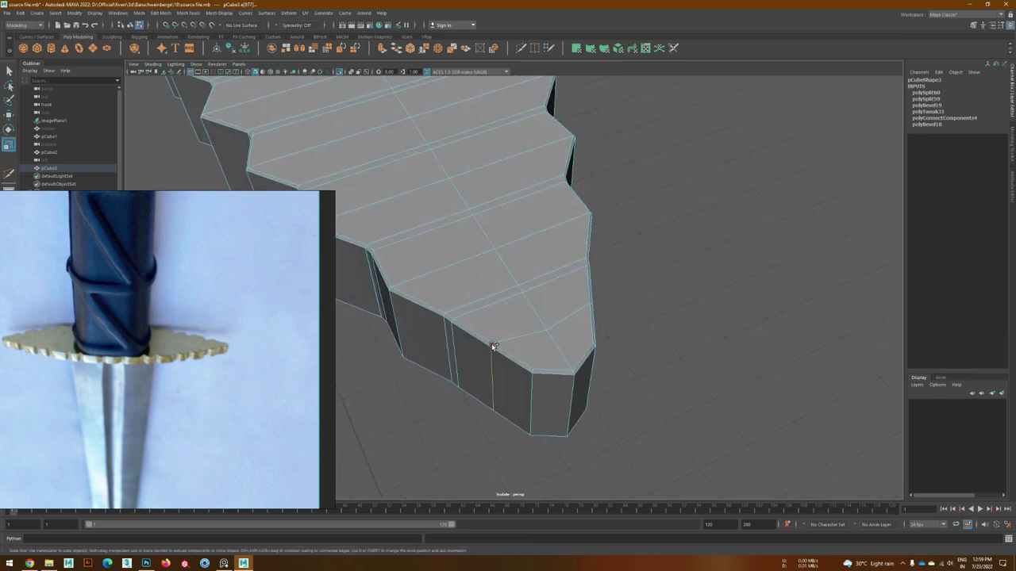
{"action": "mouse_move", "coordinate": [552, 325]}
{"action": "left_mouse_down", "text": "alt"}
{"action": "mouse_move", "coordinate": [480, 226]}
{"action": "mouse_move", "coordinate": [603, 314]}
{"action": "left_mouse_up", "text": "alt"}
{"action": "scroll", "coordinate": [542, 300], "scroll_direction": "up", "scroll_amount": 3}
{"action": "mouse_move", "coordinate": [542, 301]}
{"action": "left_mouse_down", "text": "alt"}
{"action": "mouse_move", "coordinate": [704, 373]}
{"action": "mouse_move", "coordinate": [493, 332]}
{"action": "left_mouse_up", "text": "alt"}
{"action": "left_click", "coordinate": [540, 286]}
{"action": "key", "text": "a"}
{"action": "left_click_drag", "start_coordinate": [496, 263], "coordinate": [500, 253]}
{"action": "mouse_move", "coordinate": [647, 288]}
{"action": "left_mouse_down", "text": "alt"}
{"action": "mouse_move", "coordinate": [558, 208]}
{"action": "mouse_move", "coordinate": [608, 219]}
{"action": "left_mouse_up", "text": "alt"}
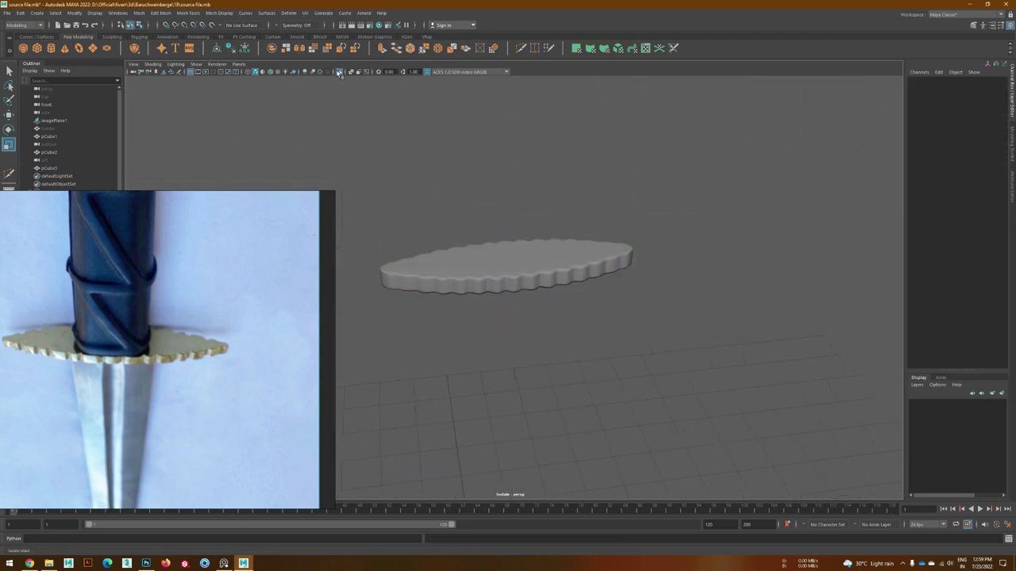
- Show the whole sword again and draw a thin interactive Poly Cube, pCube4, below the crossguard
{"action": "key", "text": "ctrl+1"}
{"action": "left_click_drag", "start_coordinate": [588, 313], "coordinate": [716, 287], "text": "alt"}
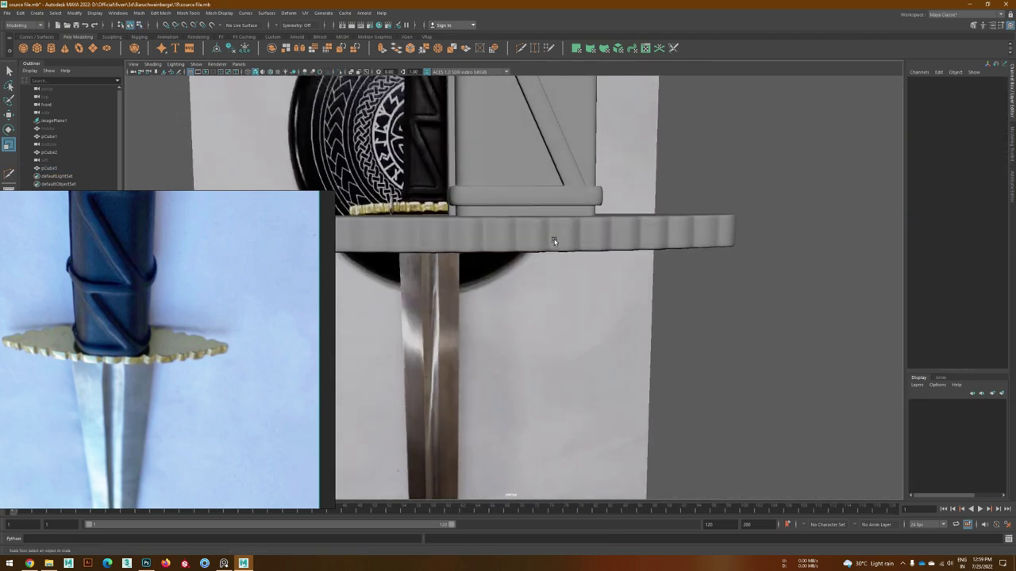
{"action": "scroll", "coordinate": [716, 287], "scroll_direction": "up", "scroll_amount": 5}
{"action": "left_click", "coordinate": [656, 316]}
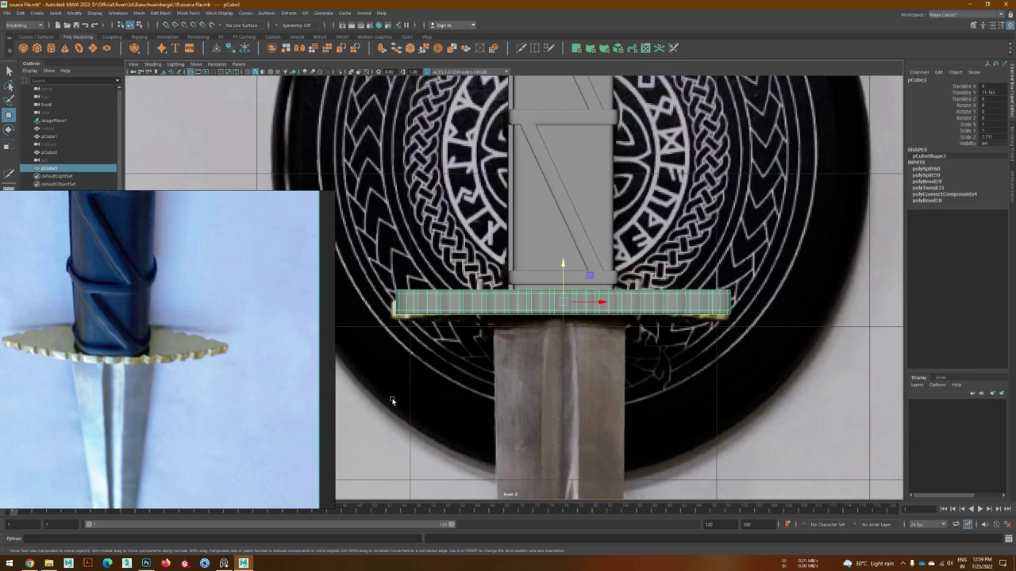
{"action": "scroll", "coordinate": [393, 402], "scroll_direction": "down", "scroll_amount": 8}
{"action": "scroll", "coordinate": [580, 346], "scroll_direction": "down", "scroll_amount": 2}
{"action": "left_click", "coordinate": [37, 48]}
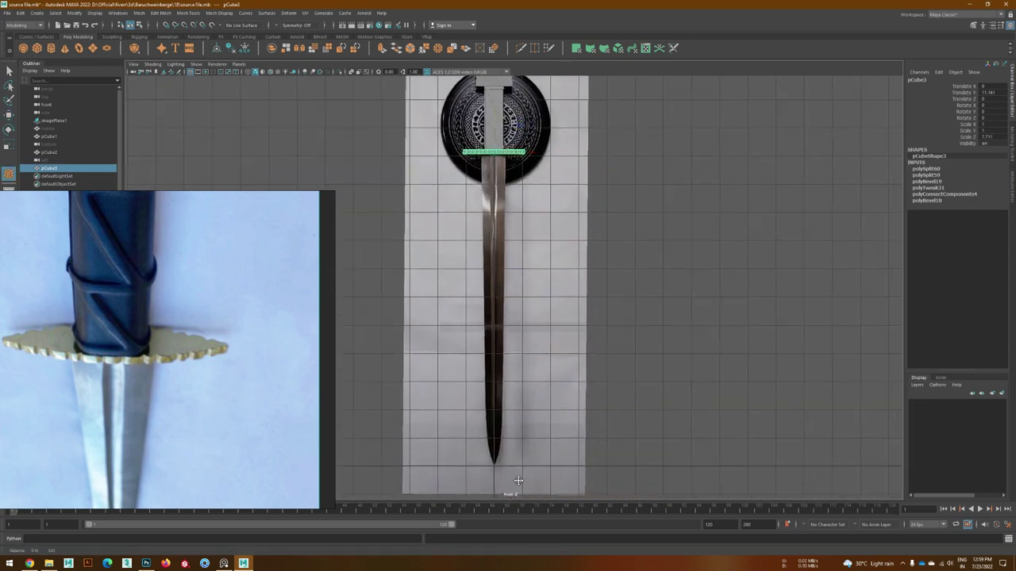
{"action": "middle_click_drag", "start_coordinate": [506, 169], "coordinate": [481, 167], "text": "alt"}
{"action": "left_click_drag", "start_coordinate": [481, 167], "coordinate": [481, 147]}
{"action": "scroll", "coordinate": [476, 238], "scroll_direction": "up", "scroll_amount": 3}
{"action": "mouse_move", "coordinate": [448, 250]}
{"action": "left_mouse_down", "text": "alt"}
{"action": "mouse_move", "coordinate": [528, 408]}
{"action": "mouse_move", "coordinate": [480, 396]}
{"action": "mouse_move", "coordinate": [551, 256]}
{"action": "mouse_move", "coordinate": [551, 301]}
{"action": "left_mouse_up", "text": "alt"}
- Widen the blade box in X to match the reference blade in front view
{"action": "key", "text": "w"}
{"action": "key", "text": "space"}
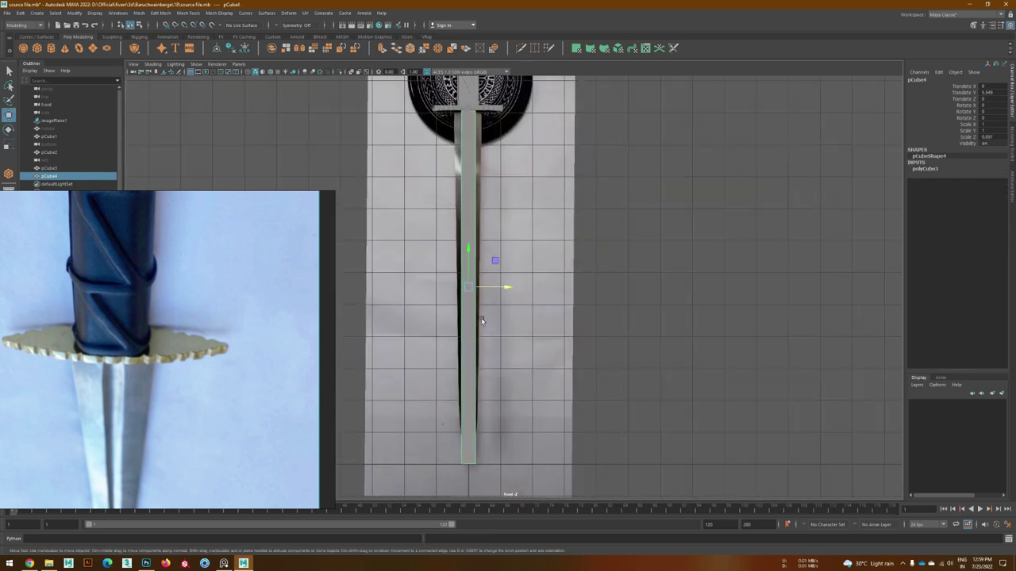
{"action": "scroll", "coordinate": [481, 317], "scroll_direction": "up", "scroll_amount": 2}
{"action": "left_click_drag", "start_coordinate": [512, 191], "coordinate": [539, 192]}
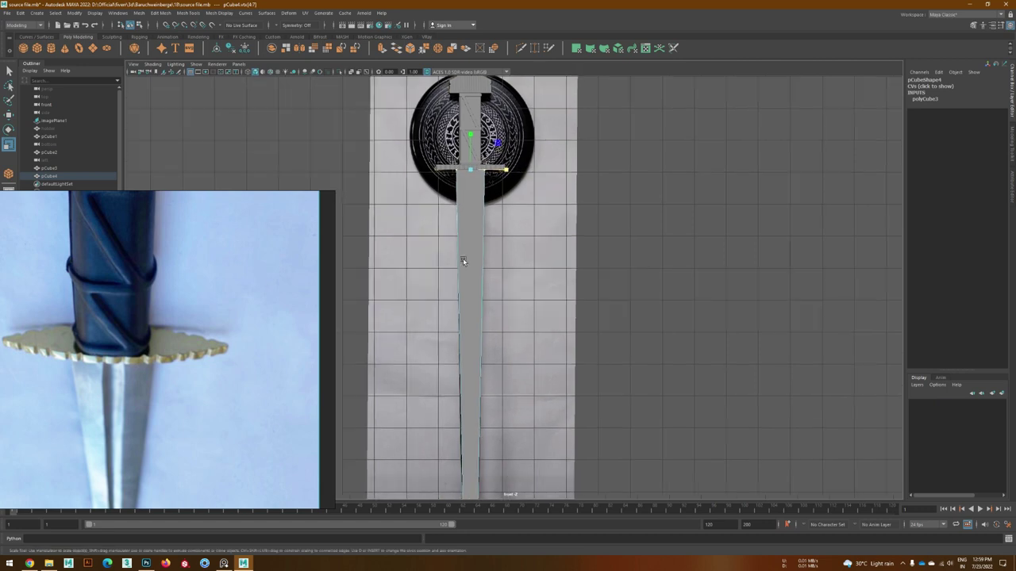
- Scale the blade's bottom edge inward to taper it to a point
{"action": "scroll", "coordinate": [462, 258], "scroll_direction": "up", "scroll_amount": 3}
{"action": "scroll", "coordinate": [488, 259], "scroll_direction": "down", "scroll_amount": 2}
{"action": "scroll", "coordinate": [488, 259], "scroll_direction": "up", "scroll_amount": 2}
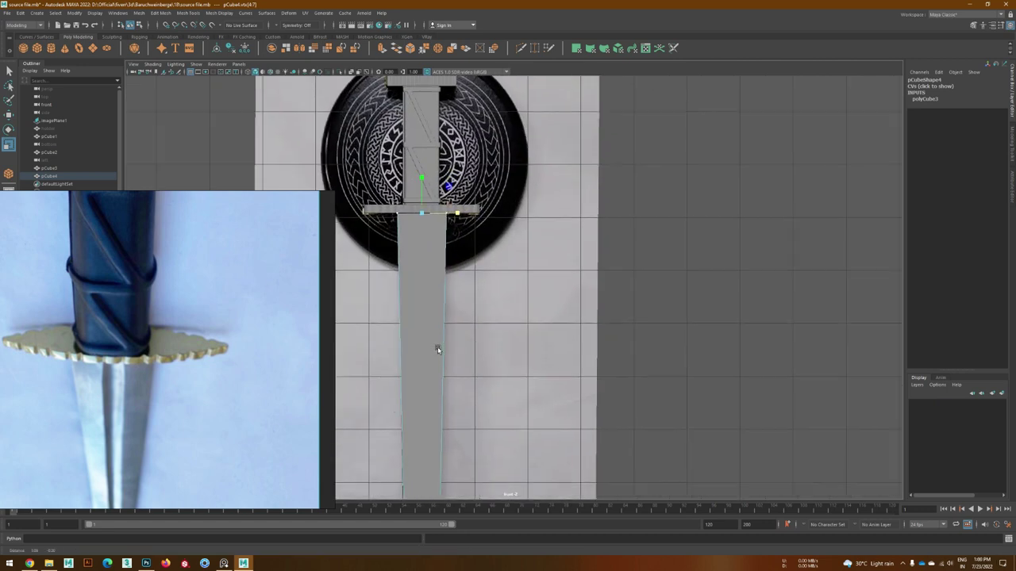
{"action": "scroll", "coordinate": [437, 347], "scroll_direction": "up", "scroll_amount": 2}
{"action": "left_click", "coordinate": [468, 471]}
{"action": "left_click_drag", "start_coordinate": [487, 475], "coordinate": [446, 474]}
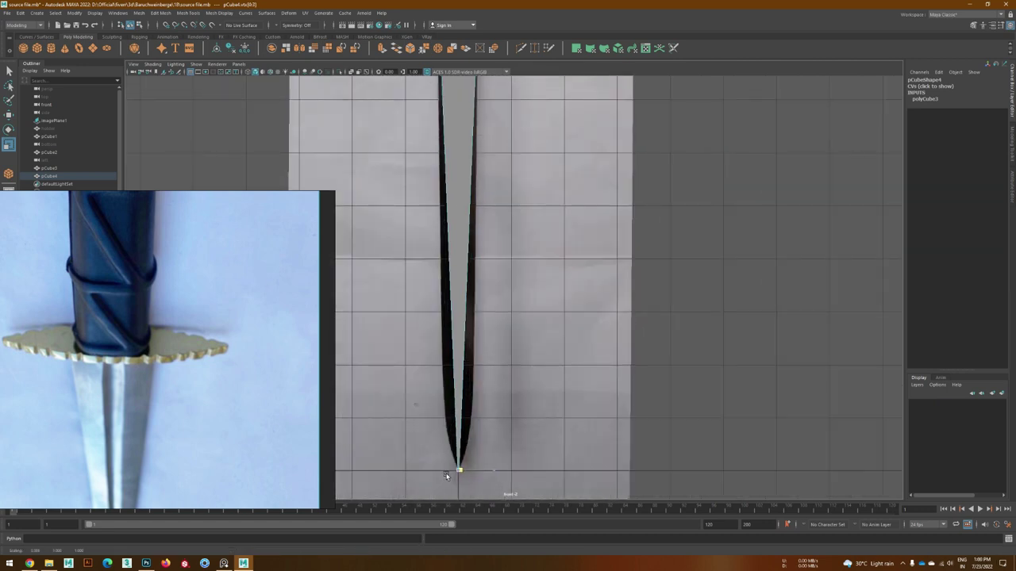
- Cut an edge across the blade near the tip and select the tip vertices
{"action": "scroll", "coordinate": [447, 462], "scroll_direction": "up", "scroll_amount": 2}
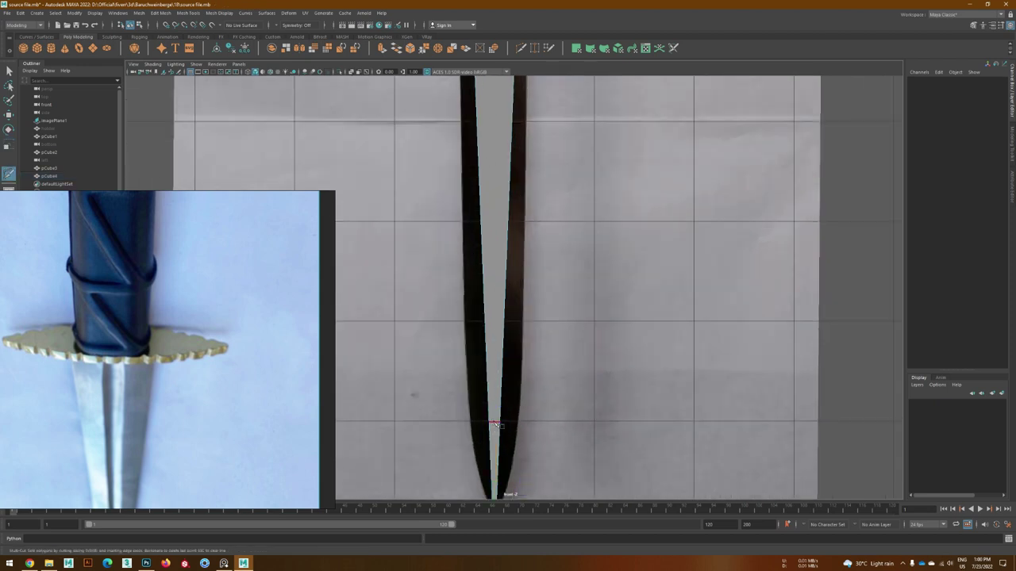
{"action": "left_click", "coordinate": [495, 425]}
{"action": "right_click_drag", "start_coordinate": [630, 432], "coordinate": [530, 361], "text": "alt"}
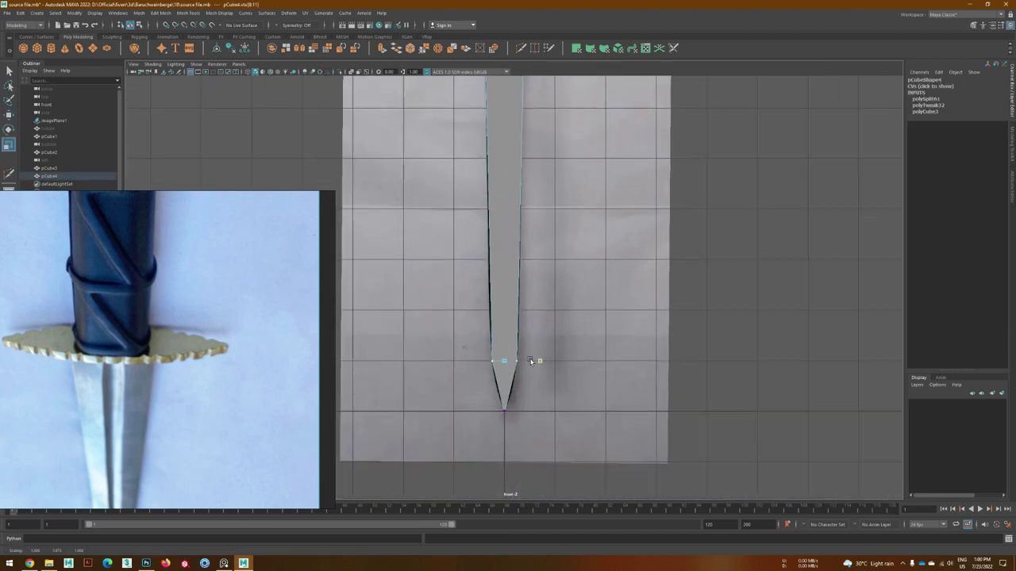
{"action": "scroll", "coordinate": [531, 362], "scroll_direction": "up", "scroll_amount": 4}
{"action": "key", "text": "r"}
{"action": "left_click", "coordinate": [523, 400]}
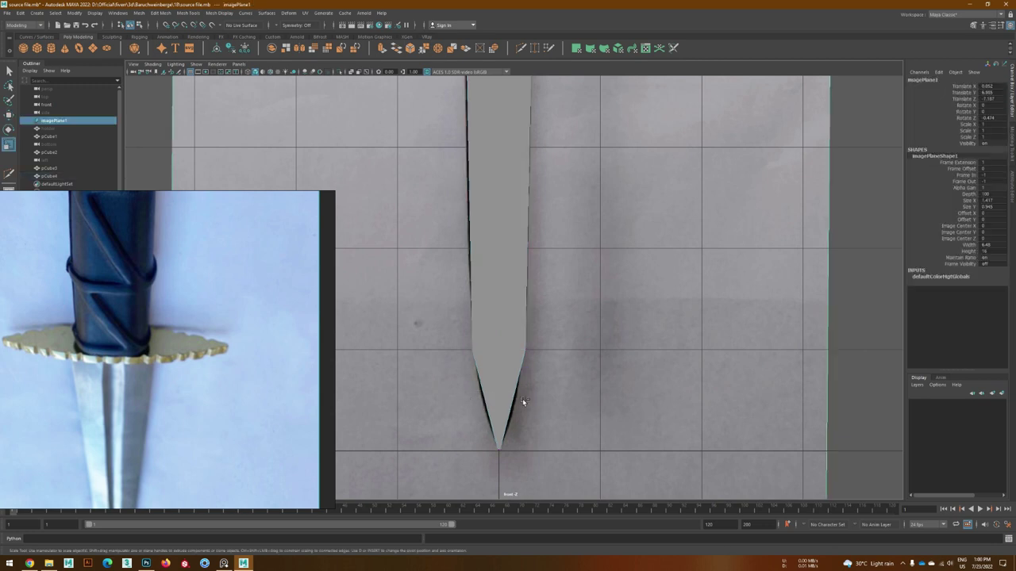
{"action": "left_click", "coordinate": [522, 401]}
{"action": "middle_click_drag", "start_coordinate": [500, 364], "coordinate": [492, 420], "text": "alt"}
{"action": "right_click_drag", "start_coordinate": [492, 420], "coordinate": [481, 379], "text": "shift"}
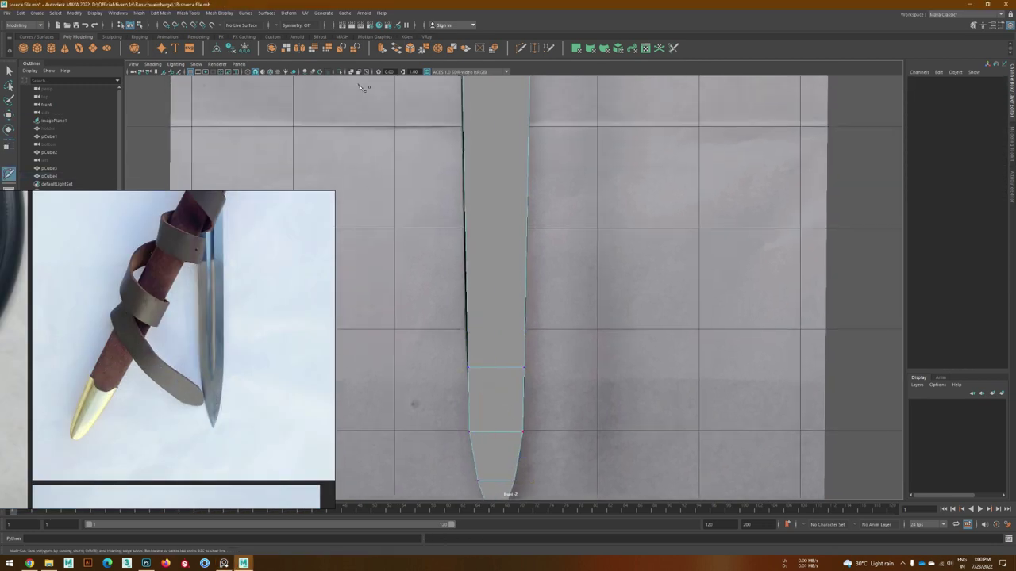
- Cut two more edge loops across the blade near its tip
{"action": "left_click", "coordinate": [492, 407], "text": "ctrl"}
{"action": "middle_click_drag", "start_coordinate": [492, 407], "coordinate": [492, 448], "text": "alt"}
{"action": "left_click", "coordinate": [506, 375]}
{"action": "scroll", "coordinate": [510, 410], "scroll_direction": "down", "scroll_amount": 3}
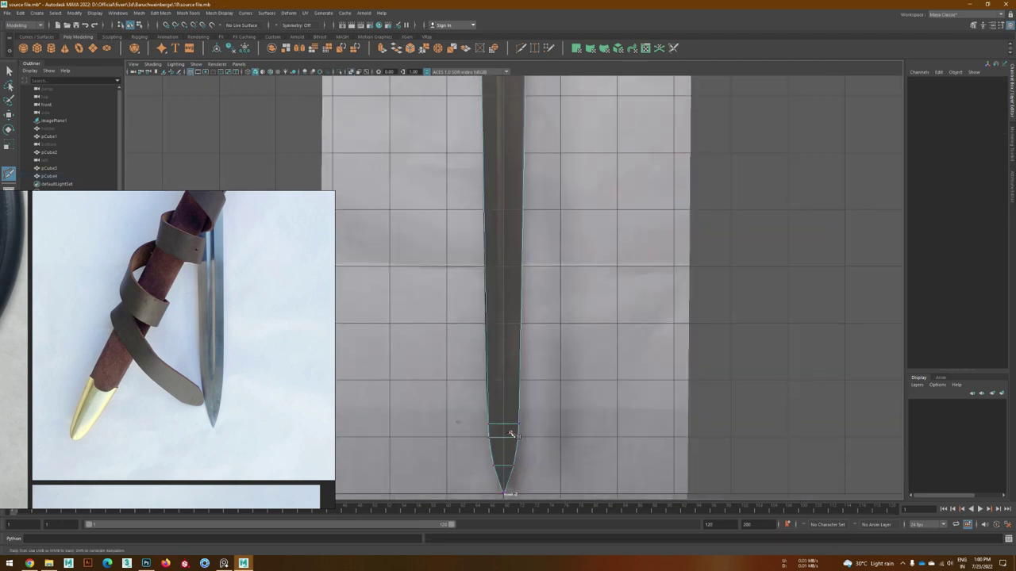
{"action": "scroll", "coordinate": [507, 468], "scroll_direction": "up", "scroll_amount": 5}
{"action": "scroll", "coordinate": [477, 373], "scroll_direction": "up", "scroll_amount": 3}
- Move the blade tip vertex into position
{"action": "key", "text": "w"}
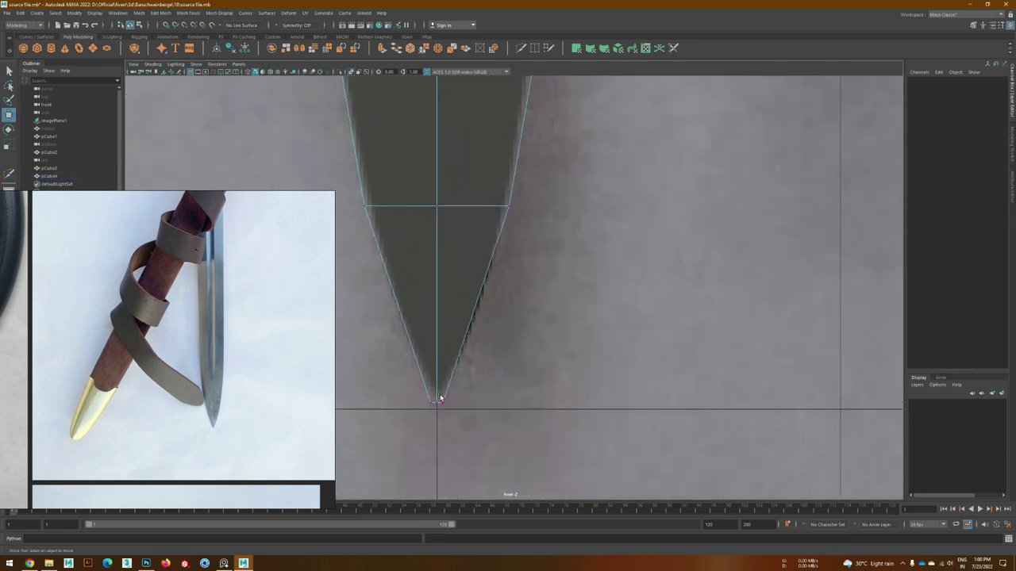
{"action": "left_click", "coordinate": [436, 401]}
{"action": "scroll", "coordinate": [476, 412], "scroll_direction": "down", "scroll_amount": 5}
{"action": "scroll", "coordinate": [492, 381], "scroll_direction": "up", "scroll_amount": 4}
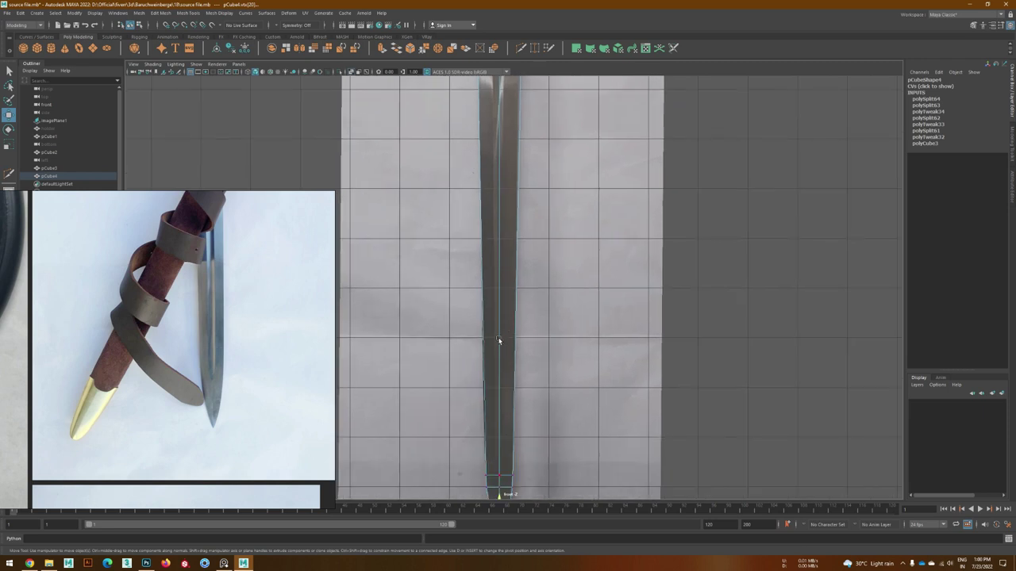
{"action": "scroll", "coordinate": [497, 343], "scroll_direction": "down", "scroll_amount": 2}
{"action": "scroll", "coordinate": [501, 394], "scroll_direction": "up", "scroll_amount": 3}
{"action": "scroll", "coordinate": [503, 394], "scroll_direction": "down", "scroll_amount": 2}
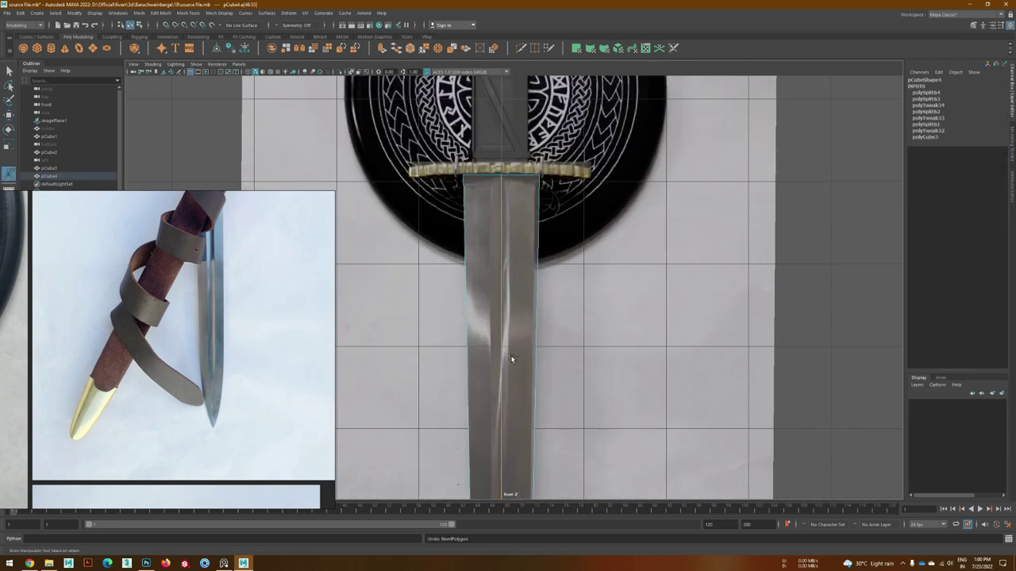
{"action": "scroll", "coordinate": [503, 394], "scroll_direction": "up", "scroll_amount": 5}
{"action": "scroll", "coordinate": [499, 417], "scroll_direction": "up", "scroll_amount": 3}
{"action": "scroll", "coordinate": [532, 296], "scroll_direction": "up", "scroll_amount": 2}
- Bevel the blade's centre edge to form the fuller (polyBevel20)
{"action": "key", "text": "t"}
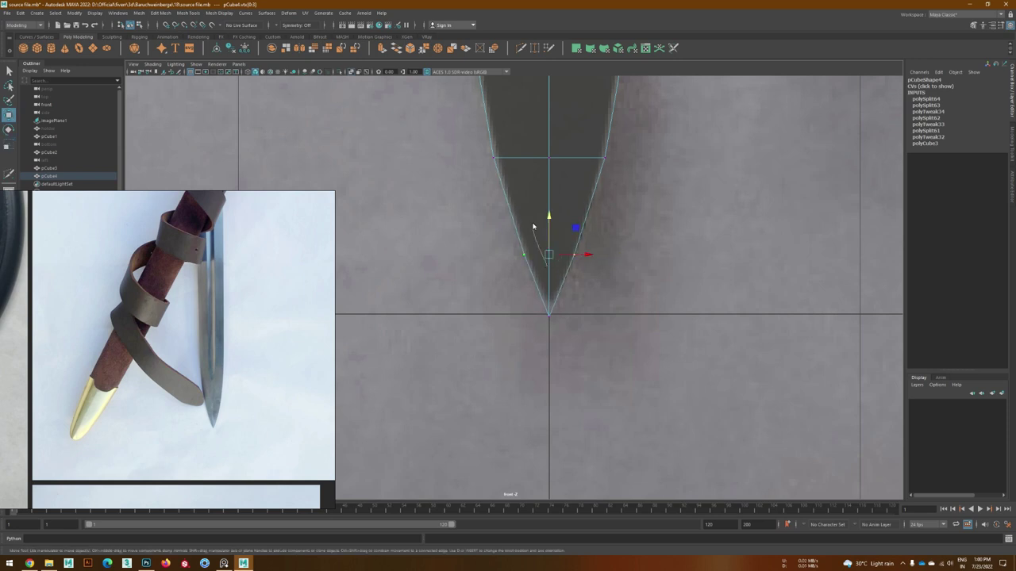
{"action": "scroll", "coordinate": [566, 386], "scroll_direction": "down", "scroll_amount": 3}
{"action": "scroll", "coordinate": [567, 386], "scroll_direction": "up", "scroll_amount": 2}
{"action": "key", "text": "ctrl+b"}
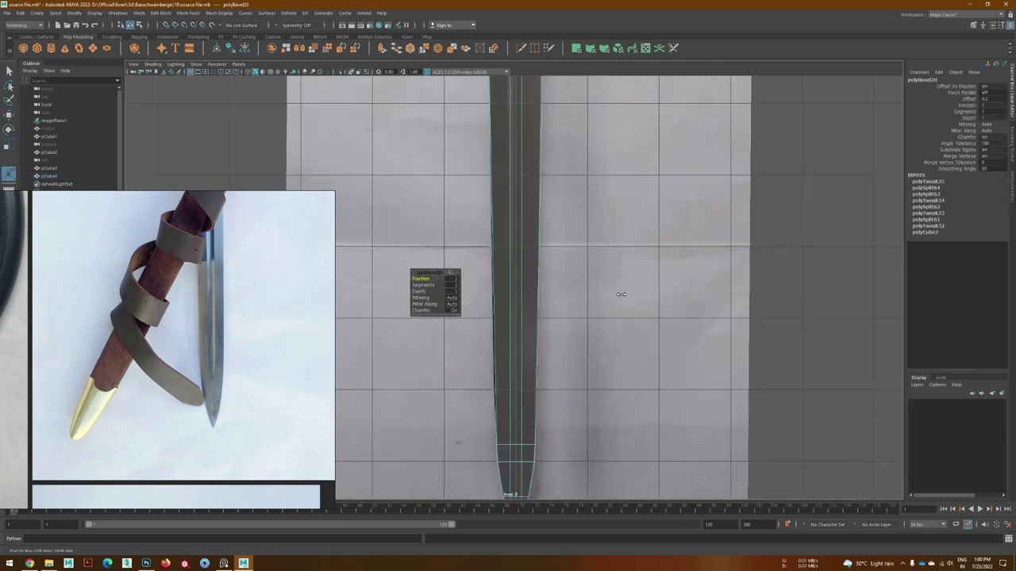
- Move the tip vertex so the bevelled centre lines converge at a sharpened tip
{"action": "scroll", "coordinate": [580, 281], "scroll_direction": "up", "scroll_amount": 2}
{"action": "scroll", "coordinate": [534, 365], "scroll_direction": "up", "scroll_amount": 5}
{"action": "left_click", "coordinate": [539, 387]}
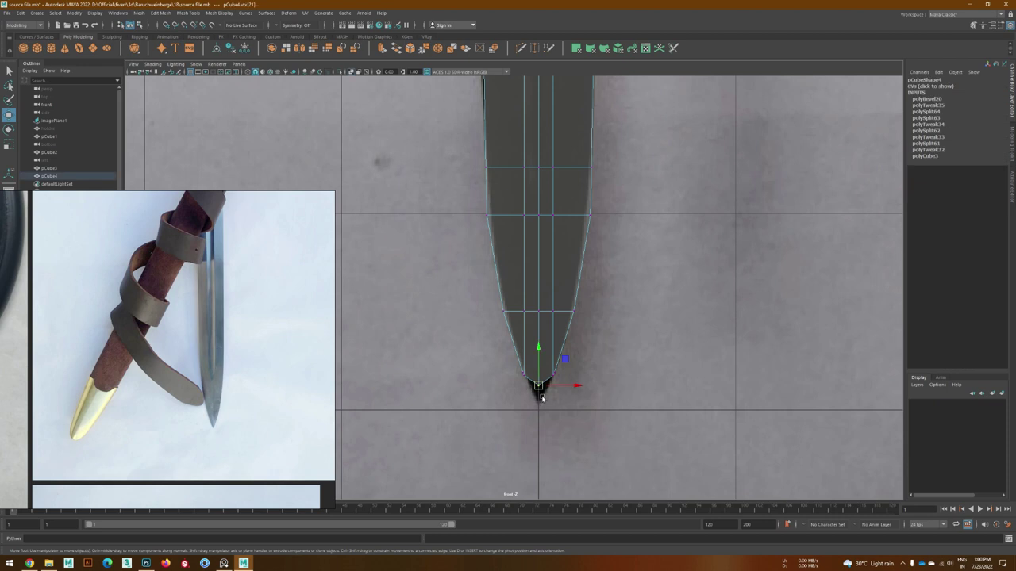
{"action": "scroll", "coordinate": [520, 375], "scroll_direction": "up", "scroll_amount": 2}
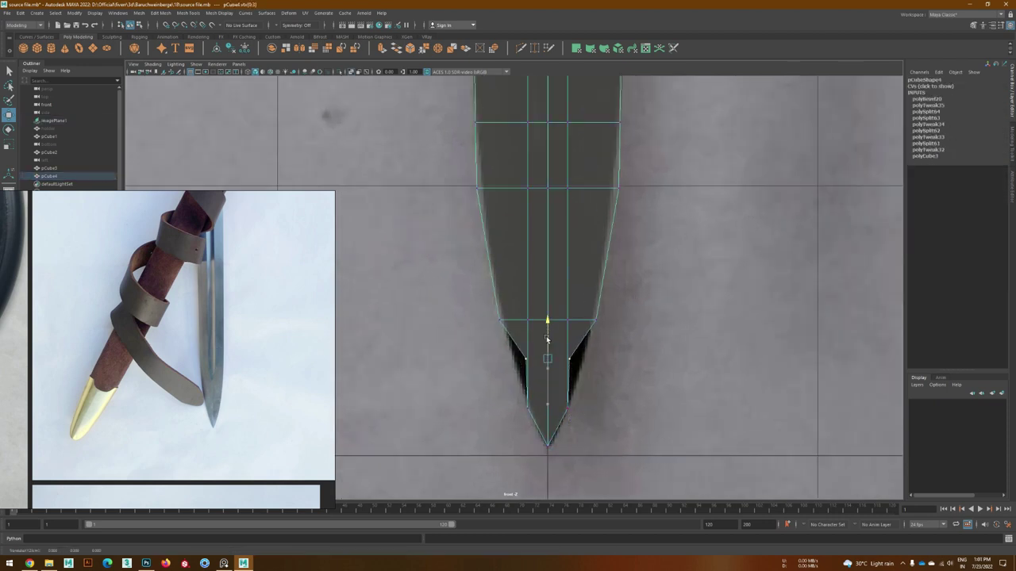
{"action": "scroll", "coordinate": [596, 359], "scroll_direction": "down", "scroll_amount": 3}
{"action": "scroll", "coordinate": [567, 295], "scroll_direction": "up", "scroll_amount": 4}
{"action": "middle_click_drag", "start_coordinate": [509, 339], "coordinate": [494, 436], "text": "alt"}
{"action": "middle_click_drag", "start_coordinate": [532, 370], "coordinate": [527, 439], "text": "alt"}
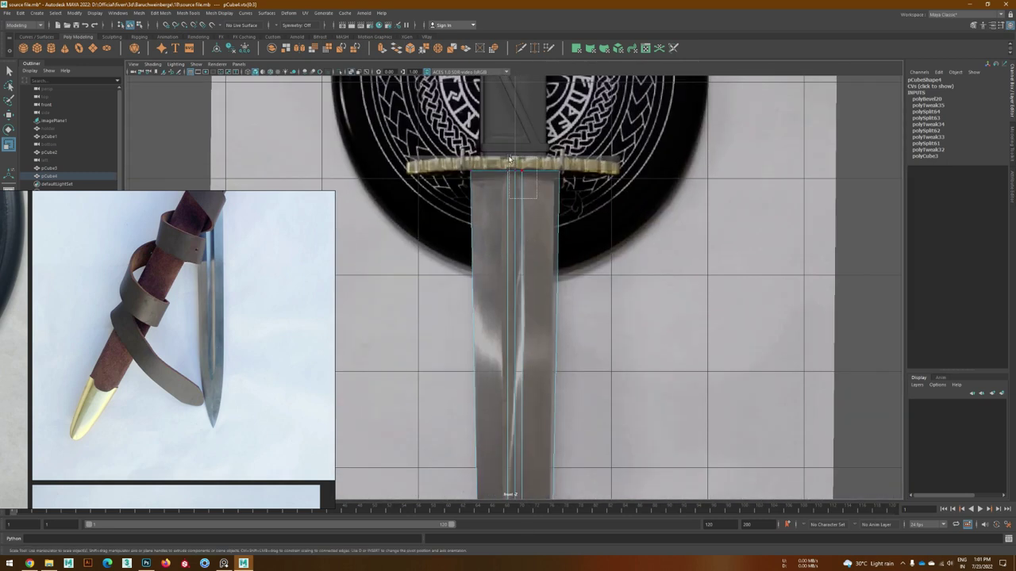
{"action": "key", "text": "r"}
{"action": "middle_click_drag", "start_coordinate": [501, 301], "coordinate": [489, 293], "text": "alt"}
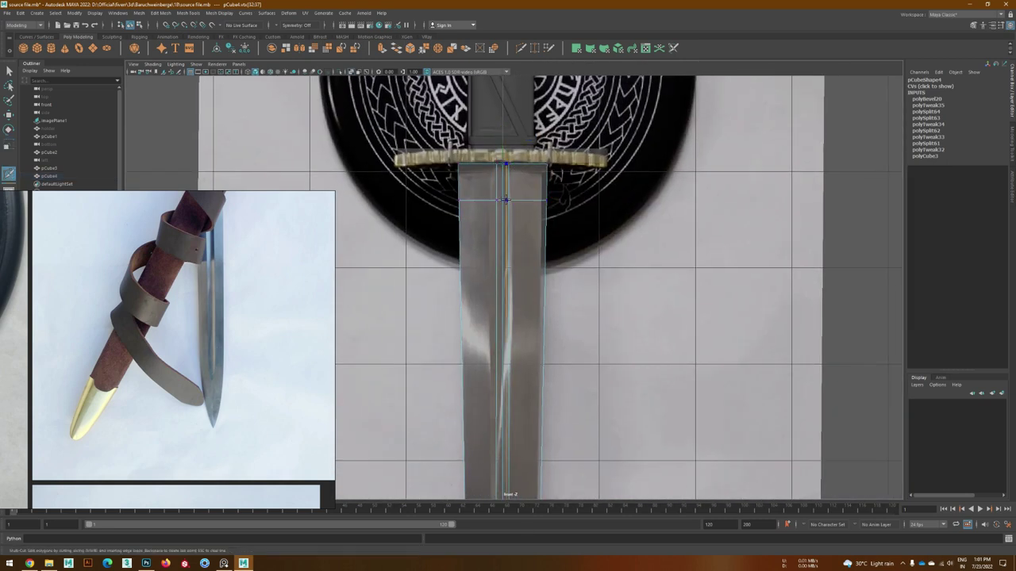
- Cut two new edge loops across the blade, one just below the crossguard
{"action": "left_click", "coordinate": [506, 199]}
{"action": "key", "text": "r"}
{"action": "scroll", "coordinate": [486, 437], "scroll_direction": "up", "scroll_amount": 3}
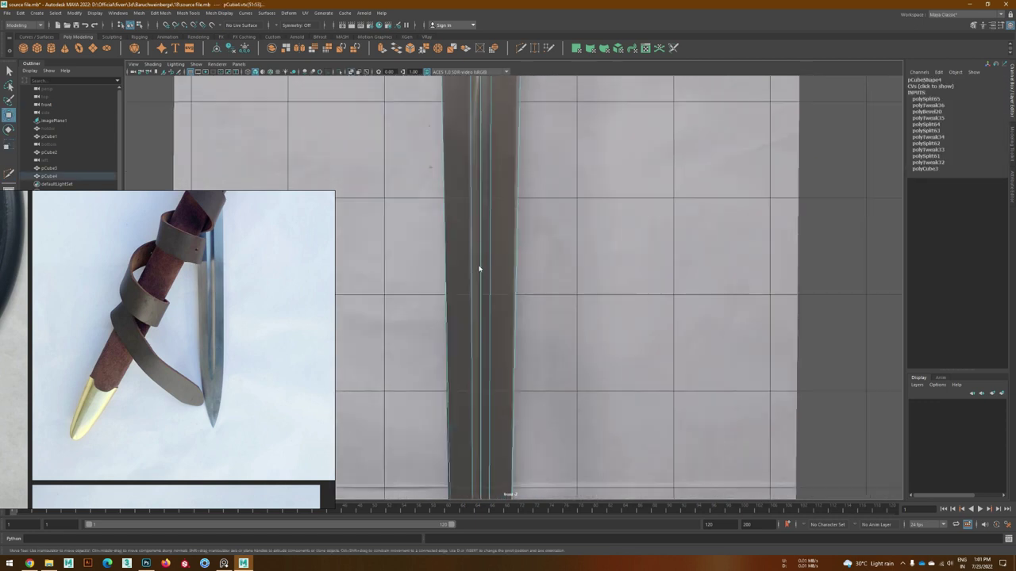
{"action": "scroll", "coordinate": [486, 437], "scroll_direction": "down", "scroll_amount": 4}
{"action": "scroll", "coordinate": [508, 301], "scroll_direction": "up", "scroll_amount": 4}
{"action": "left_click", "coordinate": [517, 280]}
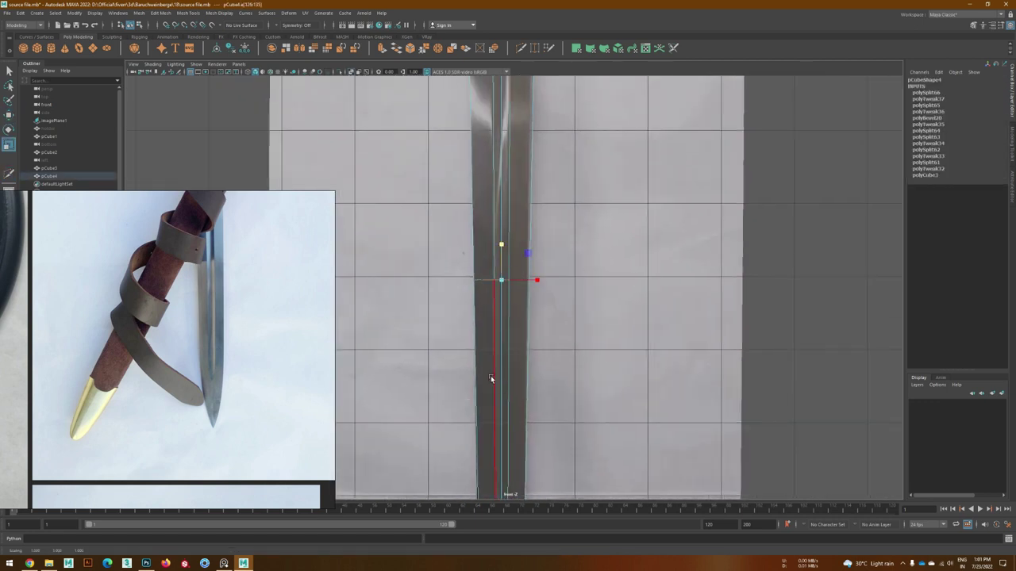
{"action": "key", "text": "r"}
{"action": "scroll", "coordinate": [517, 281], "scroll_direction": "down", "scroll_amount": 3}
{"action": "scroll", "coordinate": [527, 279], "scroll_direction": "up", "scroll_amount": 3}
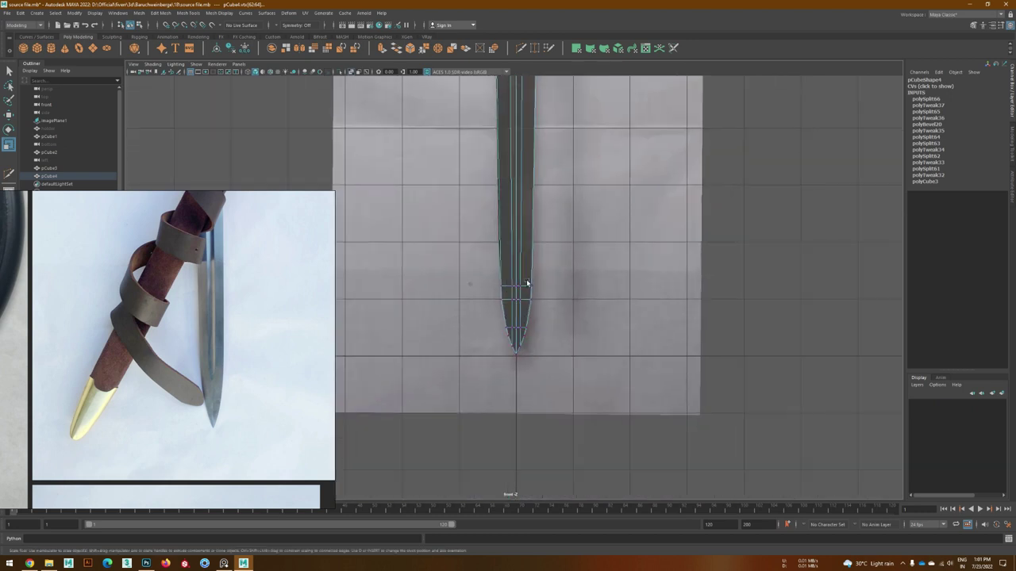
{"action": "scroll", "coordinate": [526, 280], "scroll_direction": "up", "scroll_amount": 2}
{"action": "scroll", "coordinate": [507, 308], "scroll_direction": "up", "scroll_amount": 2}
- Narrow the lower blade toward its tip, forming a V-shaped point
{"action": "middle_click_drag", "start_coordinate": [507, 308], "coordinate": [533, 358], "text": "alt"}
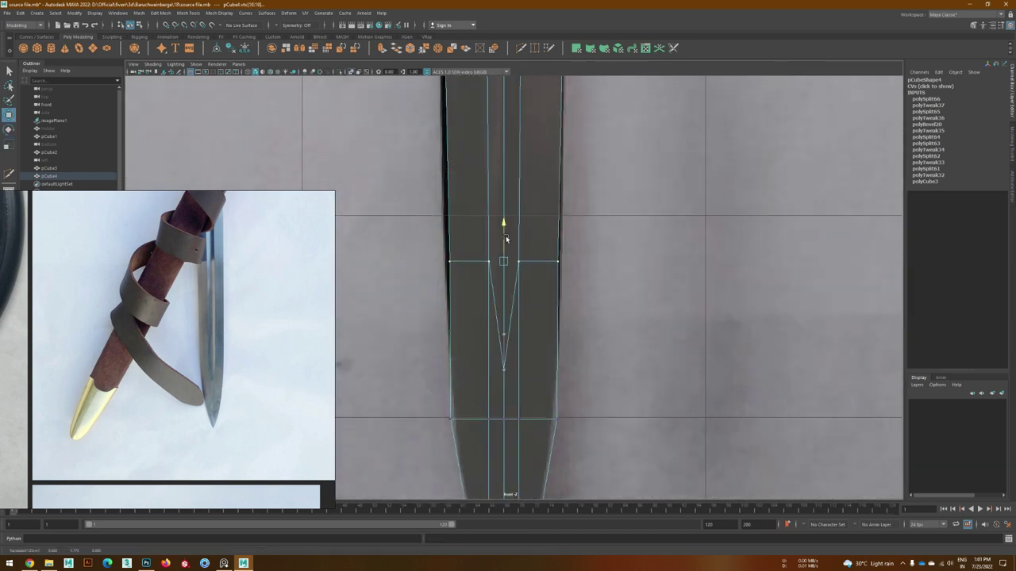
{"action": "scroll", "coordinate": [503, 310], "scroll_direction": "up", "scroll_amount": 1}
{"action": "scroll", "coordinate": [512, 318], "scroll_direction": "down", "scroll_amount": 3}
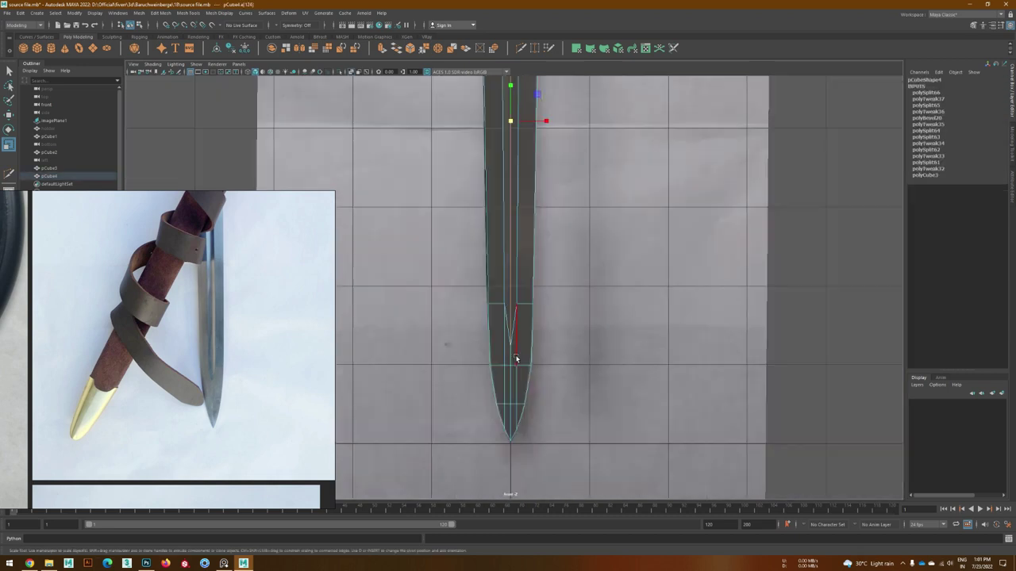
{"action": "middle_click_drag", "start_coordinate": [505, 211], "coordinate": [493, 391], "text": "alt"}
{"action": "scroll", "coordinate": [500, 238], "scroll_direction": "down", "scroll_amount": 3}
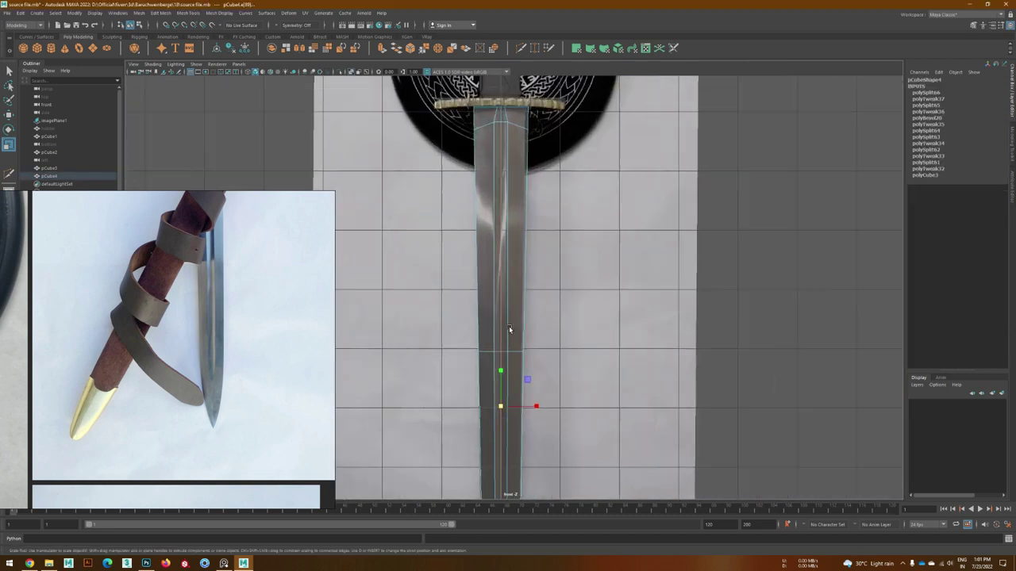
{"action": "middle_click_drag", "start_coordinate": [463, 333], "coordinate": [500, 383], "text": "alt"}
{"action": "scroll", "coordinate": [516, 373], "scroll_direction": "up", "scroll_amount": 3}
{"action": "mouse_move", "coordinate": [530, 362]}
{"action": "left_mouse_down", "text": "alt"}
{"action": "mouse_move", "coordinate": [493, 344]}
{"action": "mouse_move", "coordinate": [510, 390]}
{"action": "left_mouse_up", "text": "alt"}
{"action": "scroll", "coordinate": [511, 389], "scroll_direction": "up", "scroll_amount": 3}
{"action": "mouse_move", "coordinate": [346, 77]}
{"action": "left_mouse_down", "text": "alt"}
{"action": "mouse_move", "coordinate": [412, 330]}
{"action": "mouse_move", "coordinate": [484, 435]}
{"action": "left_mouse_up", "text": "alt"}
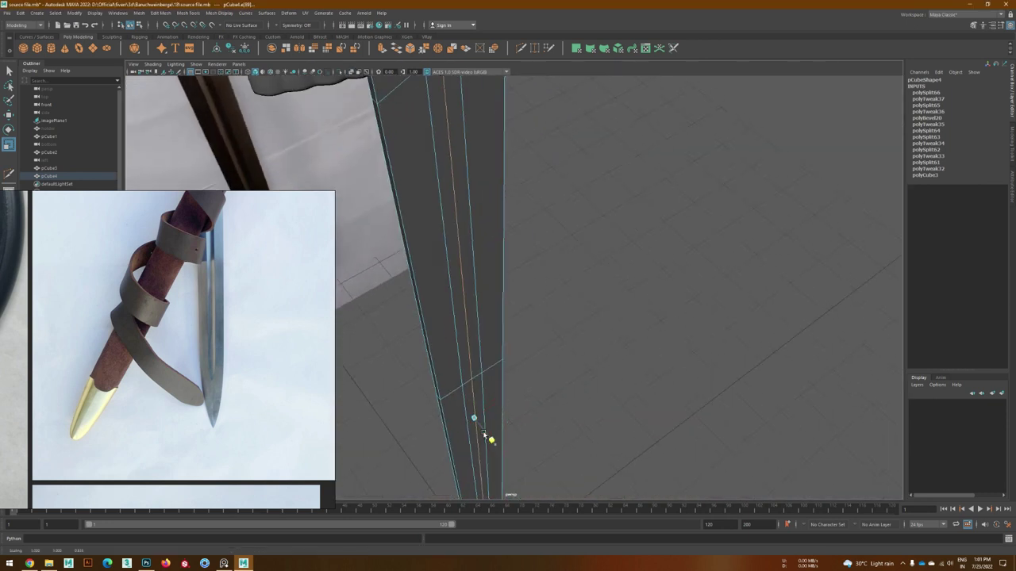
- Bevel the edges around the blade tip with a narrow 0.06 fraction (polyBevel21)
{"action": "mouse_move", "coordinate": [411, 358]}
{"action": "left_mouse_down", "text": "alt"}
{"action": "mouse_move", "coordinate": [485, 275]}
{"action": "mouse_move", "coordinate": [752, 284]}
{"action": "left_mouse_up", "text": "alt"}
{"action": "scroll", "coordinate": [485, 274], "scroll_direction": "down", "scroll_amount": 3}
{"action": "scroll", "coordinate": [464, 259], "scroll_direction": "up", "scroll_amount": 3}
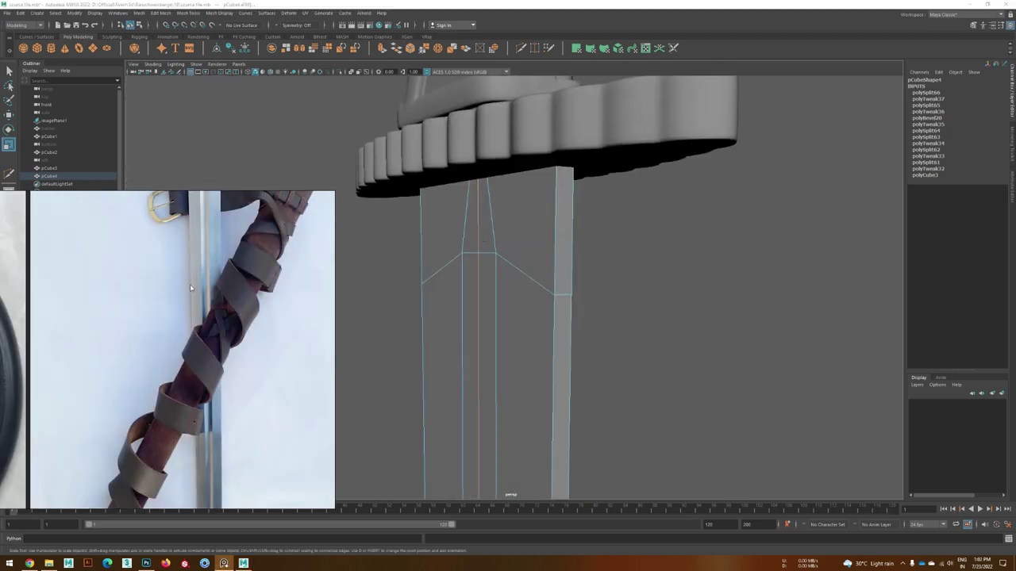
{"action": "scroll", "coordinate": [453, 408], "scroll_direction": "down", "scroll_amount": 3}
{"action": "left_click_drag", "start_coordinate": [453, 408], "coordinate": [584, 406], "text": "alt"}
{"action": "scroll", "coordinate": [543, 399], "scroll_direction": "up", "scroll_amount": 3}
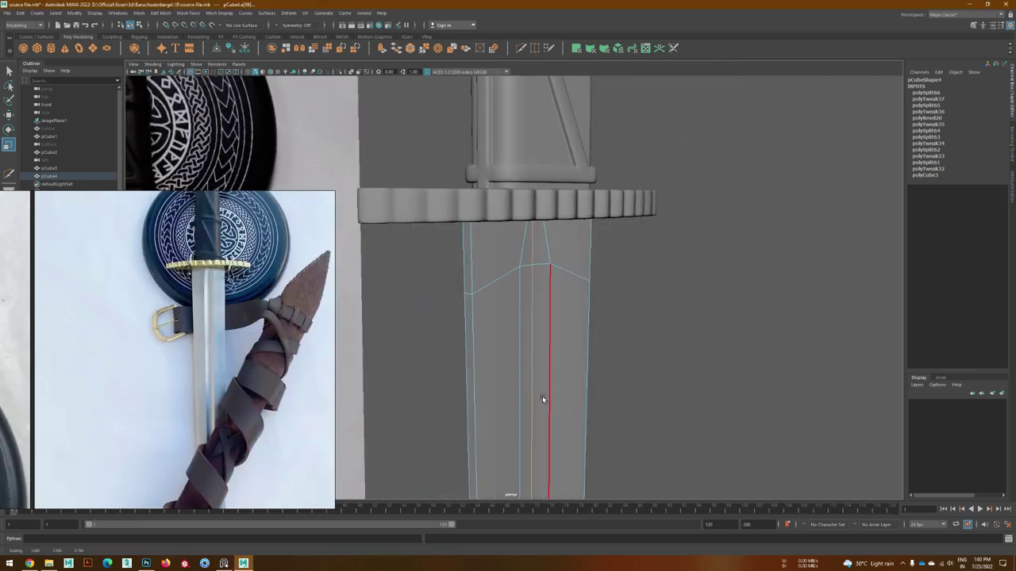
{"action": "scroll", "coordinate": [521, 351], "scroll_direction": "down", "scroll_amount": 3}
{"action": "mouse_move", "coordinate": [522, 351]}
{"action": "left_mouse_down", "text": "alt"}
{"action": "mouse_move", "coordinate": [426, 390]}
{"action": "mouse_move", "coordinate": [547, 286]}
{"action": "mouse_move", "coordinate": [539, 350]}
{"action": "left_mouse_up", "text": "alt"}
{"action": "scroll", "coordinate": [467, 383], "scroll_direction": "up", "scroll_amount": 4}
{"action": "left_click", "coordinate": [547, 286]}
{"action": "scroll", "coordinate": [577, 291], "scroll_direction": "down", "scroll_amount": 3}
{"action": "scroll", "coordinate": [540, 349], "scroll_direction": "up", "scroll_amount": 1}
{"action": "left_click_drag", "start_coordinate": [510, 311], "coordinate": [634, 481]}
{"action": "key", "text": "ctrl+b"}
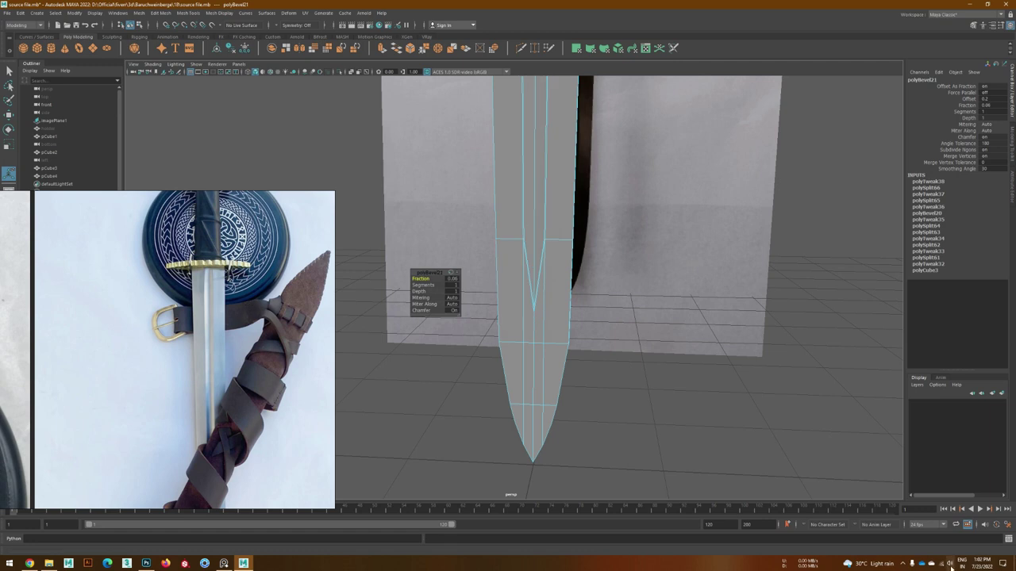
- Line the front view of the sword up with the reference image and reselect the blade
{"action": "left_click", "coordinate": [616, 331]}
{"action": "mouse_move", "coordinate": [616, 331]}
{"action": "left_mouse_down", "text": "alt"}
{"action": "mouse_move", "coordinate": [470, 405]}
{"action": "mouse_move", "coordinate": [536, 323]}
{"action": "left_mouse_up", "text": "alt"}
{"action": "left_click", "coordinate": [549, 374]}
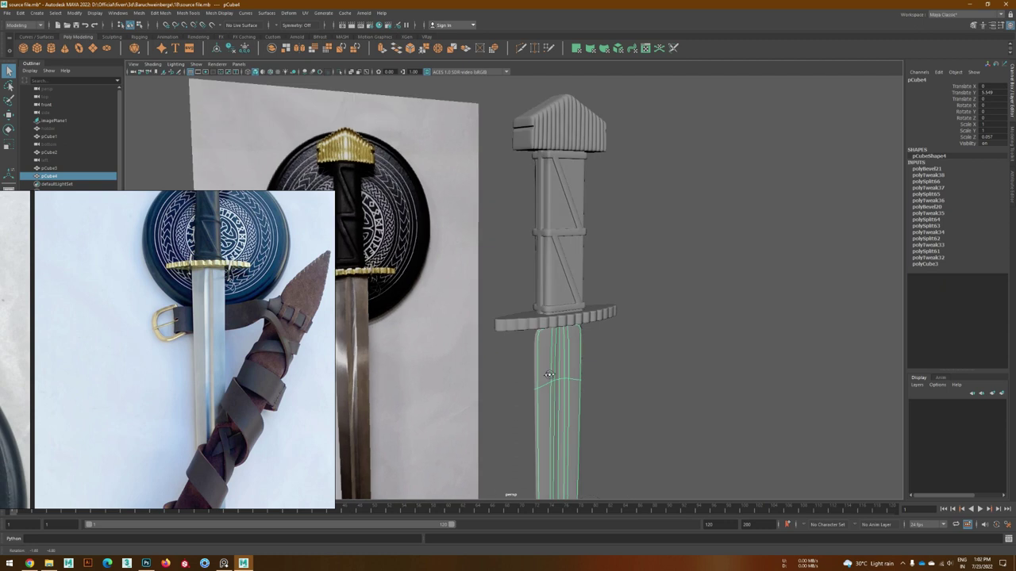
{"action": "left_click_drag", "start_coordinate": [549, 374], "coordinate": [447, 254], "text": "alt"}
{"action": "left_click", "coordinate": [489, 426]}
{"action": "mouse_move", "coordinate": [632, 313]}
{"action": "left_mouse_down", "text": "alt"}
{"action": "mouse_move", "coordinate": [522, 381]}
{"action": "mouse_move", "coordinate": [554, 333]}
{"action": "left_mouse_up", "text": "alt"}
{"action": "left_click", "coordinate": [517, 373]}
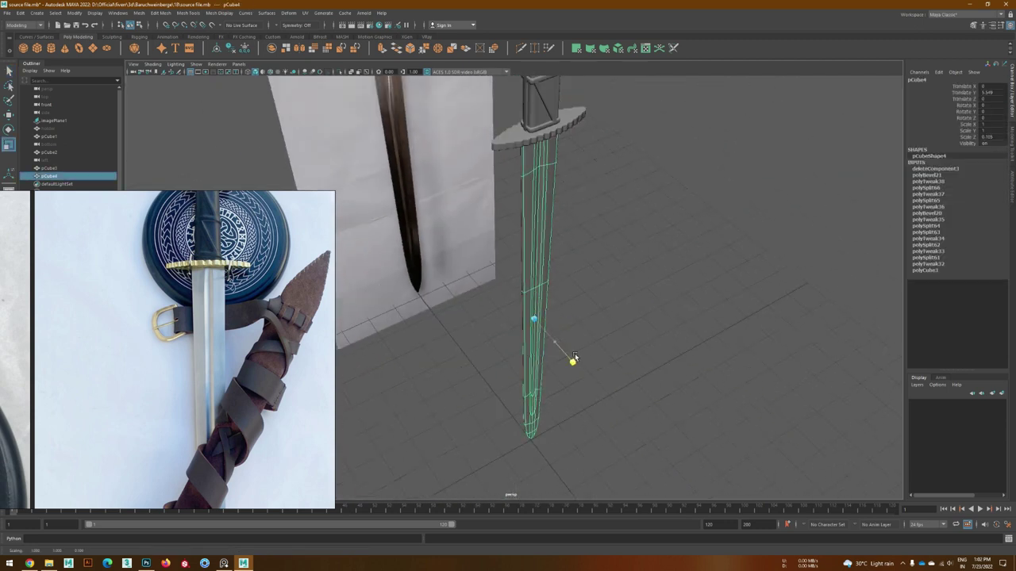
{"action": "left_click", "coordinate": [578, 420]}
{"action": "mouse_move", "coordinate": [579, 419]}
{"action": "left_mouse_down", "text": "alt"}
{"action": "mouse_move", "coordinate": [476, 427]}
{"action": "mouse_move", "coordinate": [545, 333]}
{"action": "mouse_move", "coordinate": [523, 322]}
{"action": "mouse_move", "coordinate": [461, 437]}
{"action": "mouse_move", "coordinate": [513, 388]}
{"action": "mouse_move", "coordinate": [508, 426]}
{"action": "mouse_move", "coordinate": [515, 341]}
{"action": "mouse_move", "coordinate": [578, 381]}
{"action": "mouse_move", "coordinate": [529, 378]}
{"action": "mouse_move", "coordinate": [517, 299]}
{"action": "mouse_move", "coordinate": [540, 333]}
{"action": "mouse_move", "coordinate": [516, 317]}
{"action": "mouse_move", "coordinate": [488, 268]}
{"action": "left_mouse_up", "text": "alt"}
{"action": "left_click", "coordinate": [524, 322]}
- Bevel a blade edge near the tip with a Fraction of 0.095
{"action": "key", "text": "F10"}
{"action": "left_click", "coordinate": [513, 315]}
{"action": "left_click", "coordinate": [578, 381]}
{"action": "left_click", "coordinate": [541, 337]}
{"action": "key", "text": "ctrl+b"}
{"action": "key", "text": "ctrl+z"}
{"action": "scroll", "coordinate": [515, 317], "scroll_direction": "down", "scroll_amount": 5}
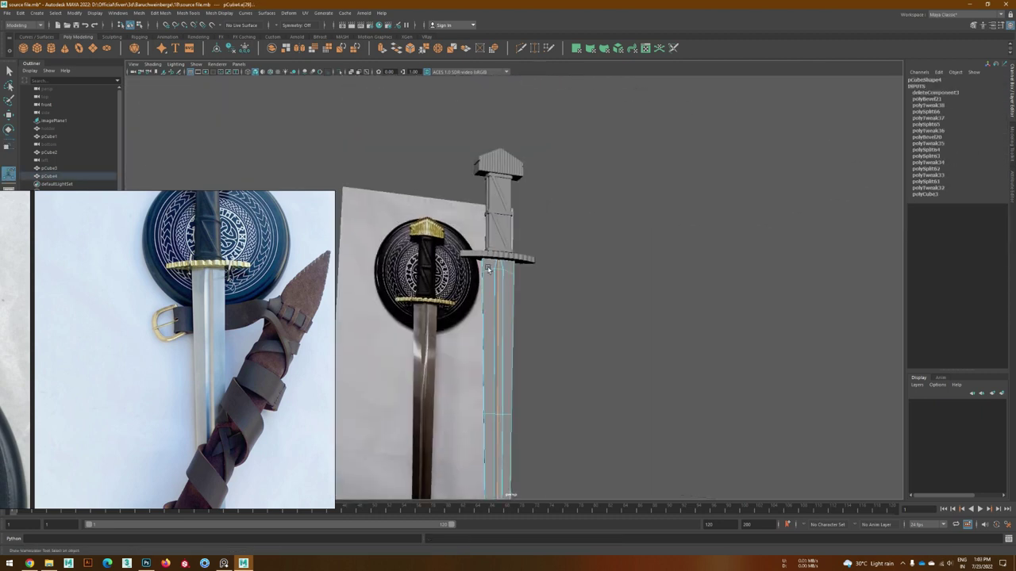
{"action": "scroll", "coordinate": [488, 268], "scroll_direction": "up", "scroll_amount": 5}
{"action": "left_click_drag", "start_coordinate": [560, 317], "coordinate": [516, 359], "text": "alt"}
{"action": "key", "text": "ctrl+b"}
{"action": "mouse_move", "coordinate": [320, 290]}
{"action": "left_mouse_down", "text": "alt"}
{"action": "mouse_move", "coordinate": [530, 175]}
{"action": "mouse_move", "coordinate": [503, 367]}
{"action": "mouse_move", "coordinate": [463, 346]}
{"action": "mouse_move", "coordinate": [524, 398]}
{"action": "mouse_move", "coordinate": [442, 279]}
{"action": "left_mouse_up", "text": "alt"}
{"action": "left_click", "coordinate": [481, 330]}
- Move the blade-tip vertices to reshape the tip, then check the whole sword
{"action": "mouse_move", "coordinate": [482, 330]}
{"action": "left_mouse_down", "text": "alt"}
{"action": "mouse_move", "coordinate": [530, 352]}
{"action": "mouse_move", "coordinate": [571, 444]}
{"action": "mouse_move", "coordinate": [538, 361]}
{"action": "left_mouse_up", "text": "alt"}
{"action": "key", "text": "F9"}
{"action": "left_click_drag", "start_coordinate": [496, 416], "coordinate": [538, 361]}
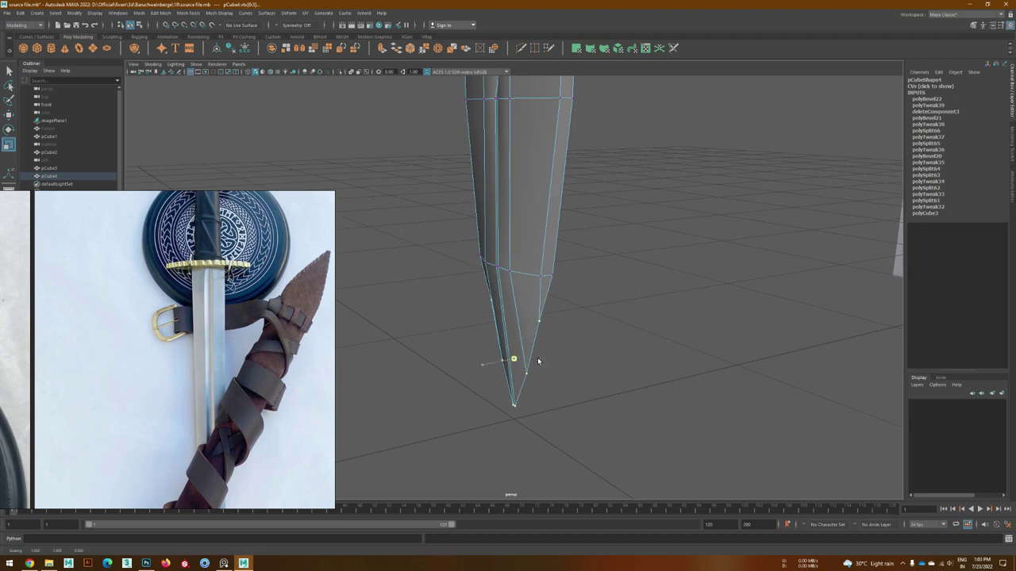
{"action": "left_click_drag", "start_coordinate": [481, 320], "coordinate": [549, 271], "text": "alt"}
{"action": "mouse_move", "coordinate": [472, 262]}
{"action": "left_mouse_down", "text": "alt"}
{"action": "mouse_move", "coordinate": [460, 249]}
{"action": "mouse_move", "coordinate": [703, 323]}
{"action": "mouse_move", "coordinate": [520, 322]}
{"action": "left_mouse_up", "text": "alt"}
{"action": "left_click", "coordinate": [460, 249]}
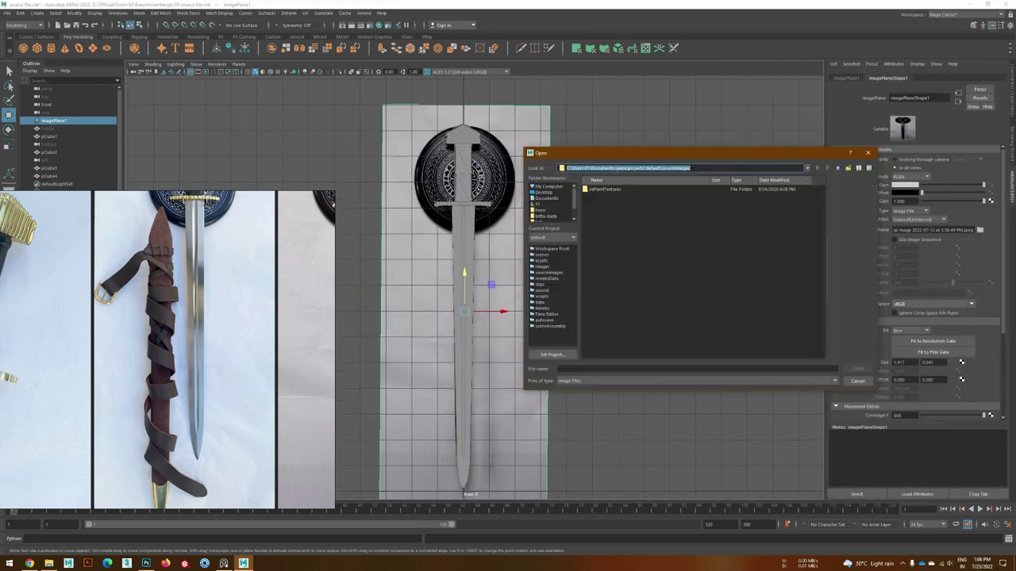
- Load 03.jpg from the instructions folder onto the image plane
{"action": "double_click", "coordinate": [600, 189]}
{"action": "left_click", "coordinate": [604, 217]}
{"action": "left_click", "coordinate": [605, 224]}
{"action": "left_click", "coordinate": [603, 239]}
{"action": "left_click", "coordinate": [604, 260]}
{"action": "left_click", "coordinate": [605, 274]}
{"action": "double_click", "coordinate": [605, 276]}
- Move imagePlane1 left and enlarge it so it sits beside the sword
{"action": "middle_click_drag", "start_coordinate": [471, 304], "coordinate": [446, 295], "text": "alt"}
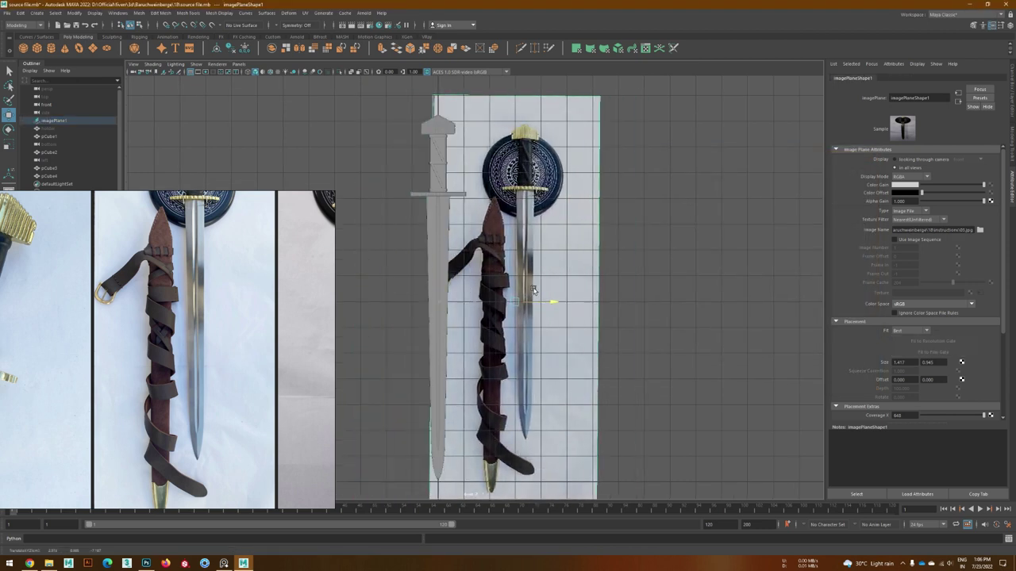
{"action": "left_click", "coordinate": [445, 295]}
{"action": "left_click", "coordinate": [47, 120]}
{"action": "mouse_move", "coordinate": [495, 344]}
{"action": "left_mouse_down"}
{"action": "mouse_move", "coordinate": [397, 283]}
{"action": "mouse_move", "coordinate": [387, 309]}
{"action": "left_mouse_up"}
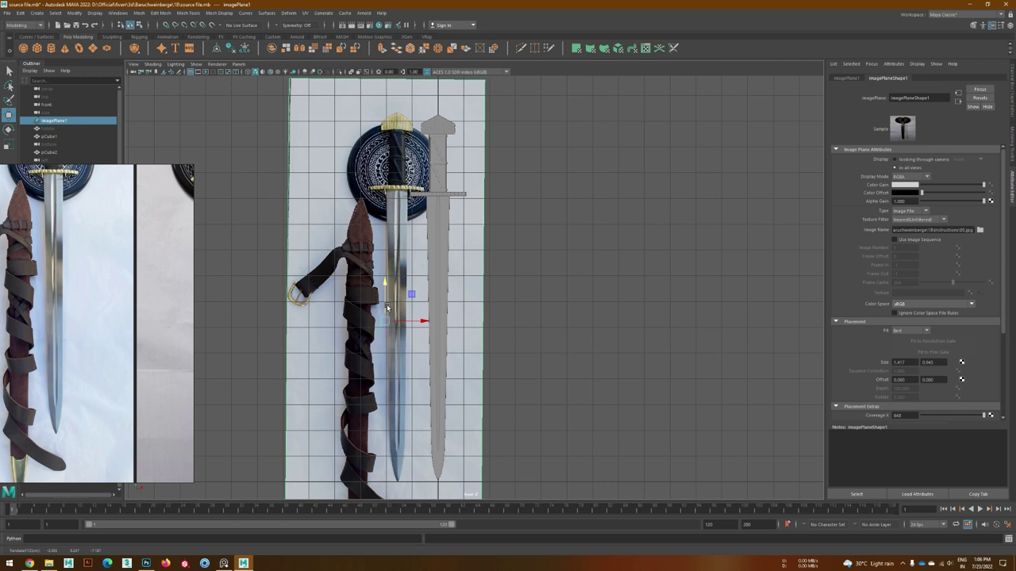
{"action": "left_click", "coordinate": [441, 312]}
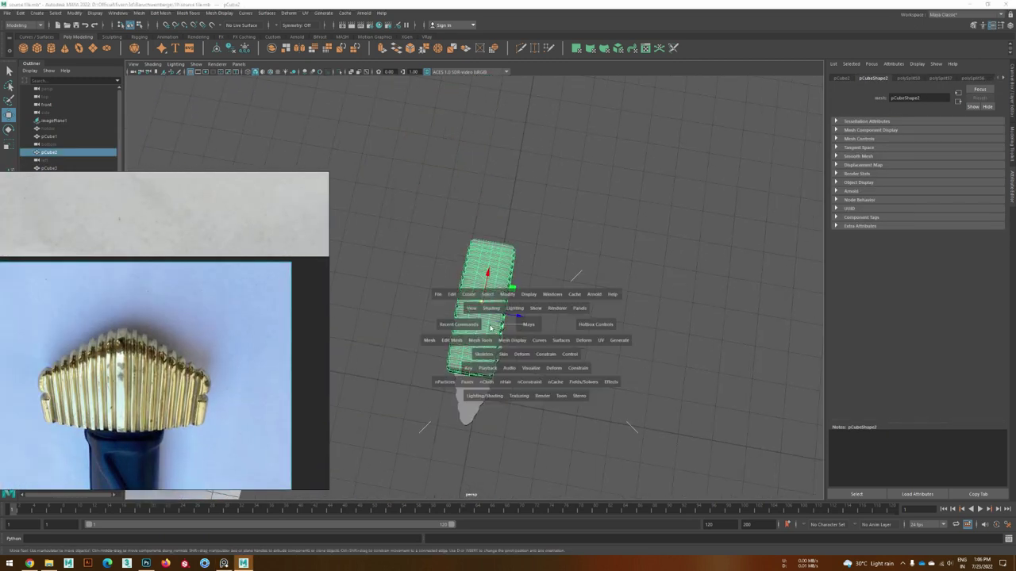
- Wrap the pommel in a Deform > Lattice, viewed from above
{"action": "left_click_drag", "start_coordinate": [516, 302], "coordinate": [420, 137]}
{"action": "left_click", "coordinate": [288, 14]}
{"action": "left_click", "coordinate": [300, 73]}
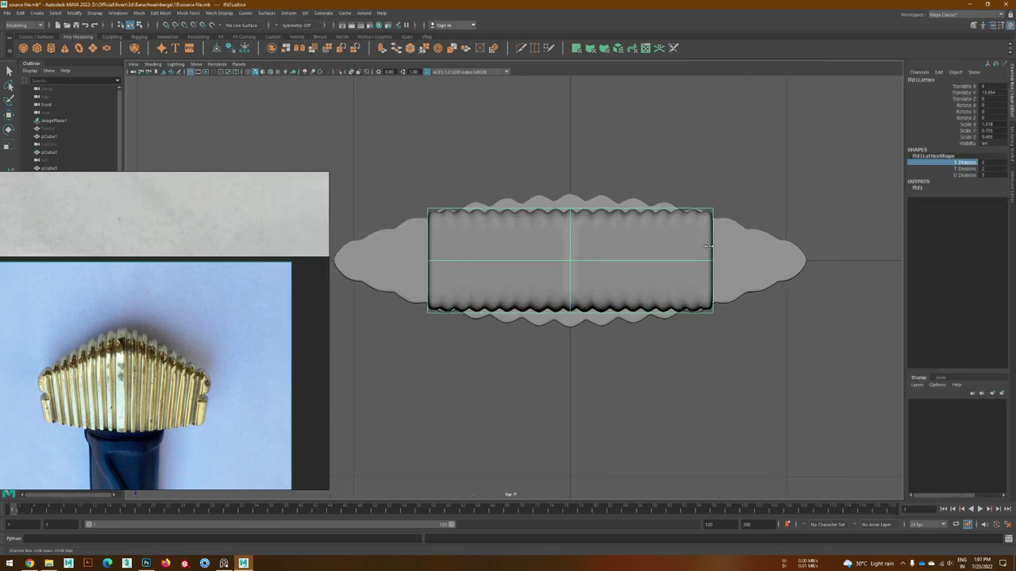
{"action": "key", "text": "w"}
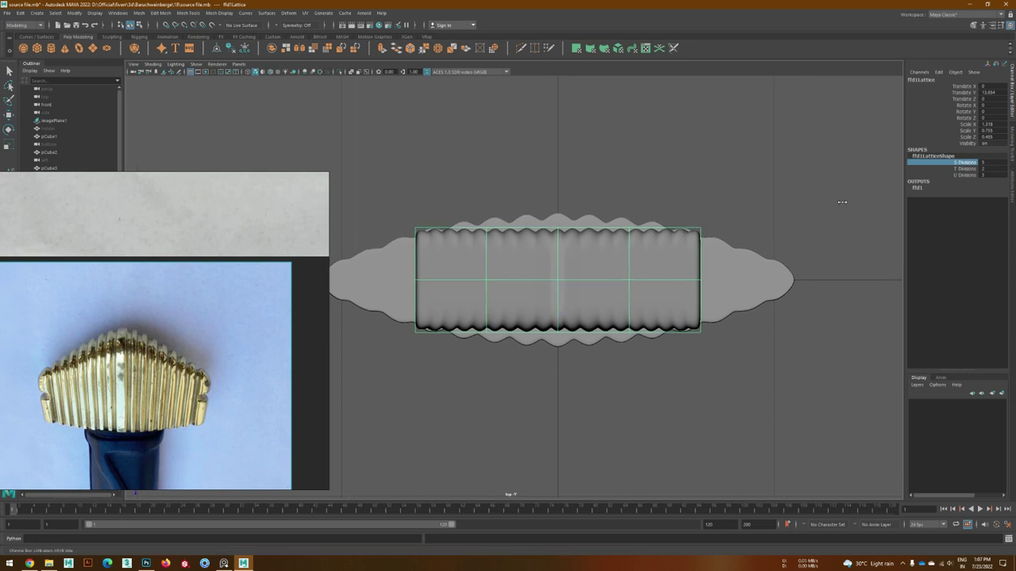
{"action": "right_click_drag", "start_coordinate": [652, 228], "coordinate": [655, 205]}
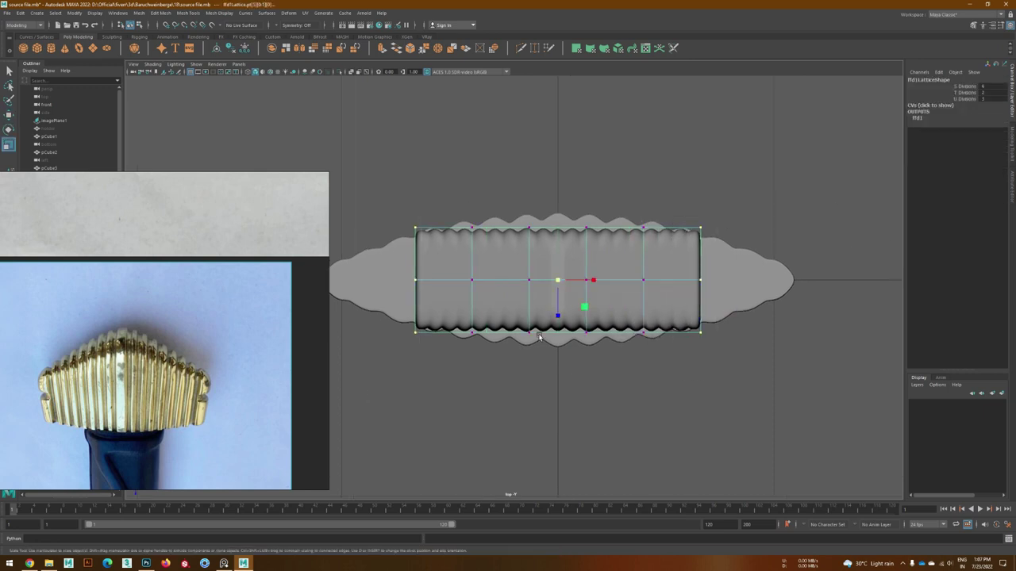
- Scale the end lattice points inward so the pommel tapers to points
{"action": "key", "text": "r"}
{"action": "left_click_drag", "start_coordinate": [558, 316], "coordinate": [558, 276]}
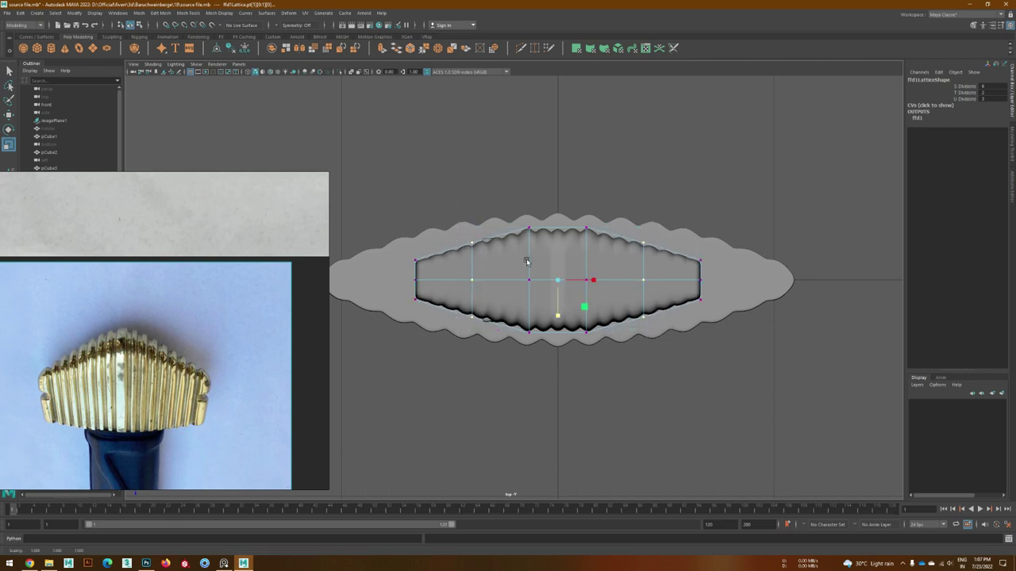
{"action": "mouse_move", "coordinate": [519, 219]}
{"action": "left_mouse_down", "text": "alt"}
{"action": "mouse_move", "coordinate": [524, 333]}
{"action": "mouse_move", "coordinate": [508, 318]}
{"action": "left_mouse_up", "text": "alt"}
{"action": "left_click", "coordinate": [476, 206]}
{"action": "left_click", "coordinate": [606, 210]}
{"action": "mouse_move", "coordinate": [606, 209]}
{"action": "left_mouse_down", "text": "alt"}
{"action": "mouse_move", "coordinate": [571, 218]}
{"action": "mouse_move", "coordinate": [625, 282]}
{"action": "mouse_move", "coordinate": [563, 267]}
{"action": "mouse_move", "coordinate": [607, 214]}
{"action": "left_mouse_up", "text": "alt"}
{"action": "scroll", "coordinate": [626, 282], "scroll_direction": "up", "scroll_amount": 3}
{"action": "scroll", "coordinate": [562, 267], "scroll_direction": "down", "scroll_amount": 3}
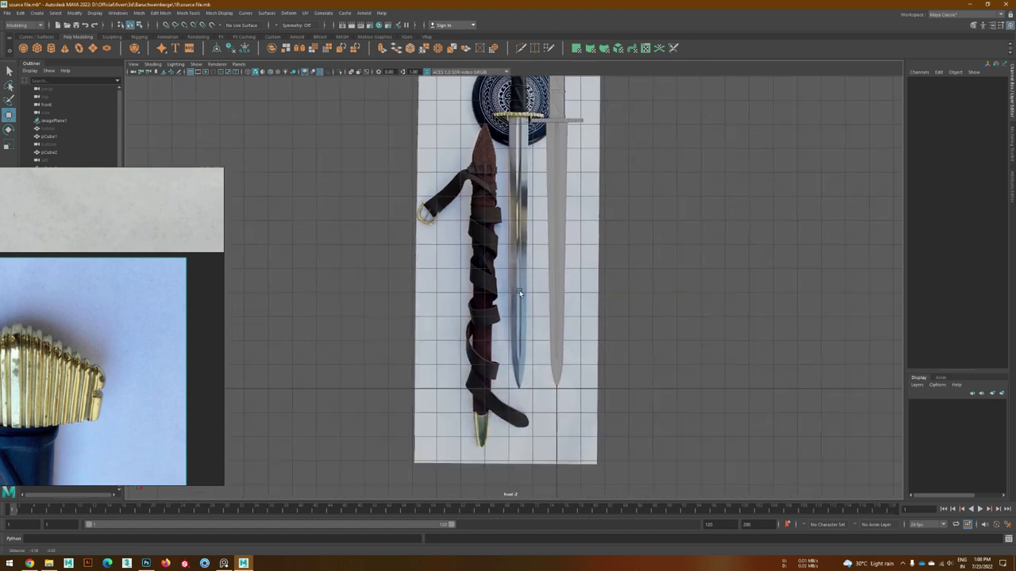
- Group all sword meshes with Ctrl+G as 'sword', then select the holder plaque
{"action": "left_click", "coordinate": [591, 238]}
{"action": "middle_click_drag", "start_coordinate": [421, 309], "coordinate": [370, 336], "text": "alt"}
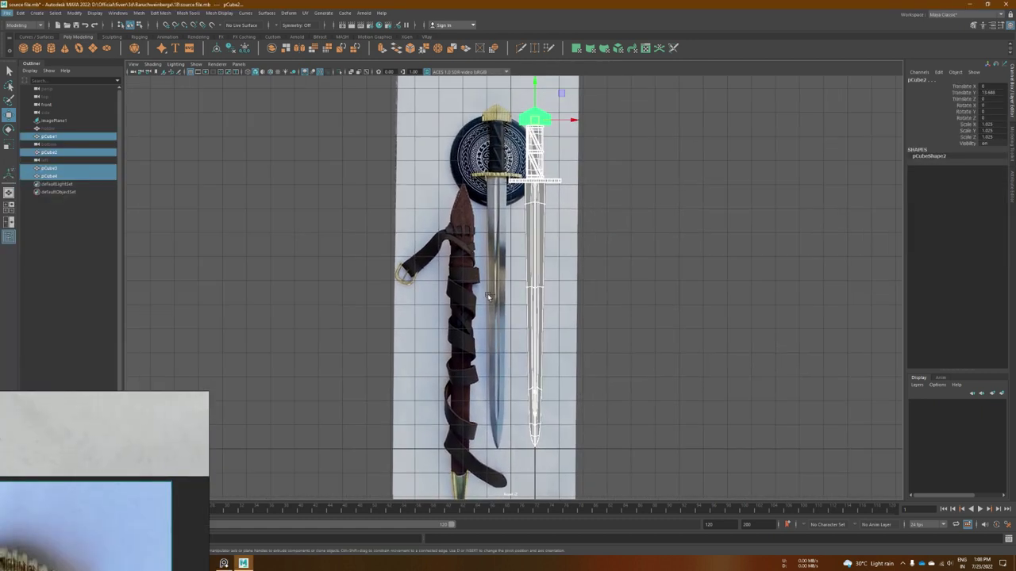
{"action": "key", "text": "ctrl+g"}
{"action": "type", "text": "sword"}
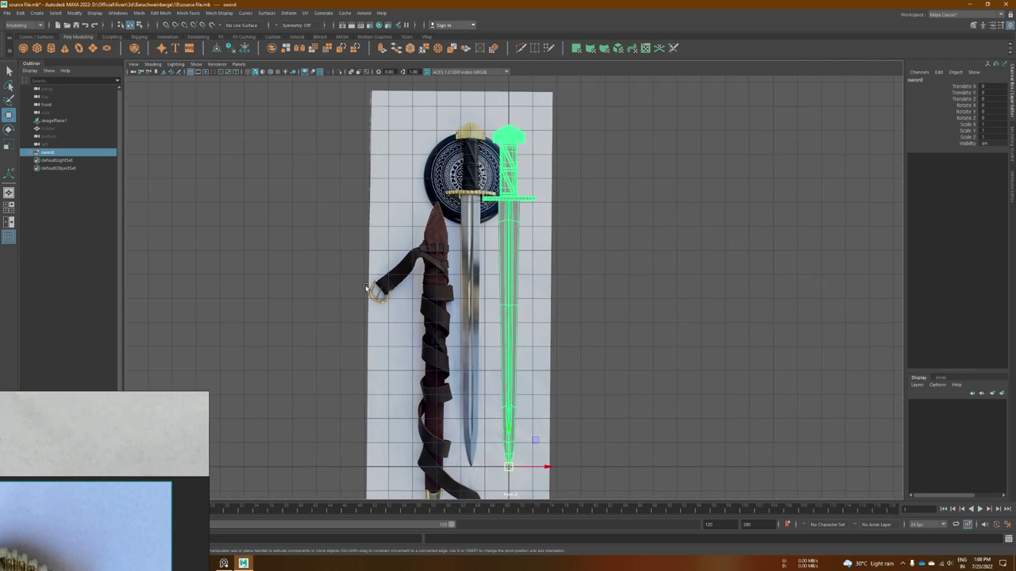
{"action": "left_click", "coordinate": [36, 129]}
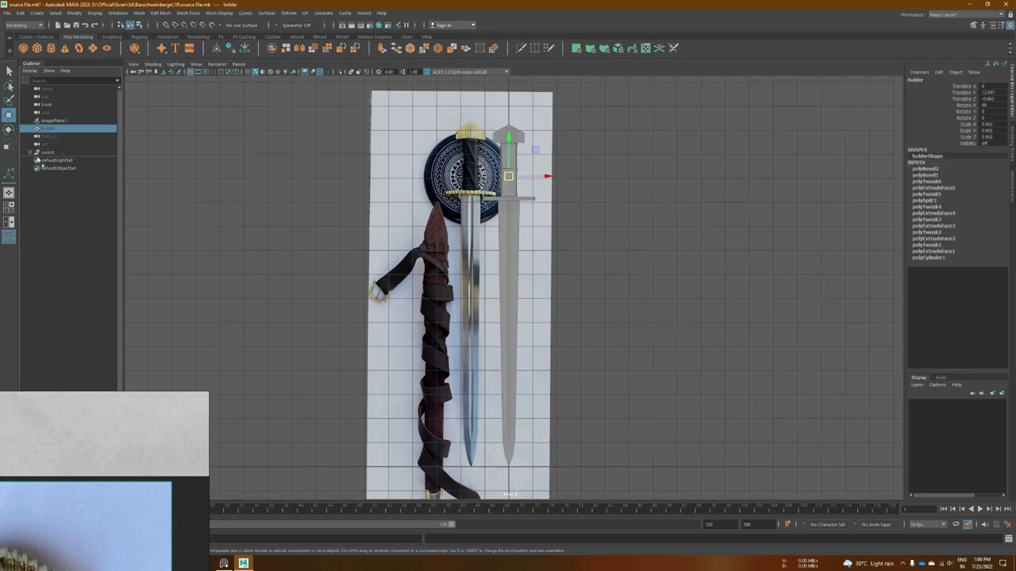
{"action": "left_click_drag", "start_coordinate": [680, 322], "coordinate": [449, 290], "text": "alt"}
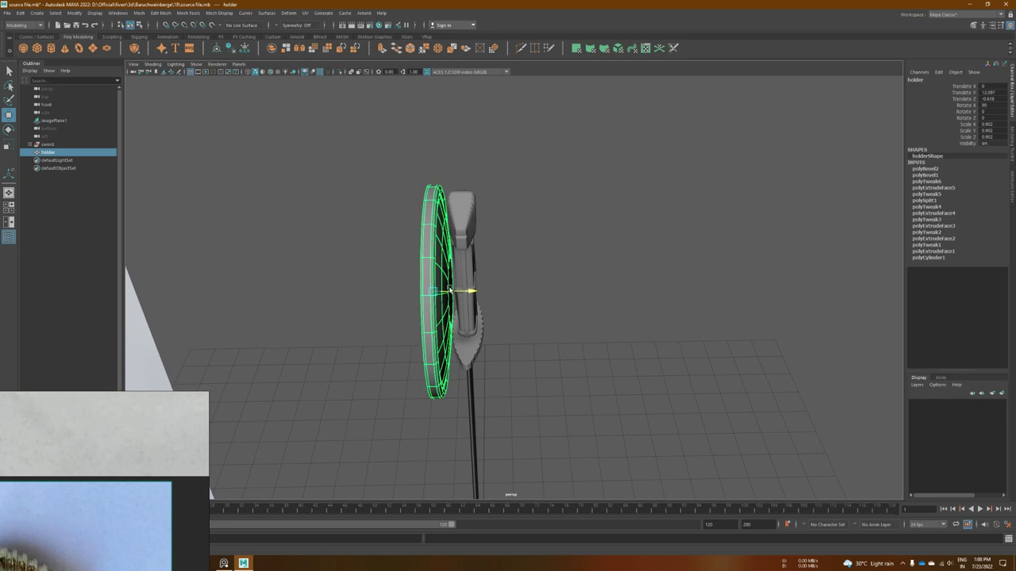
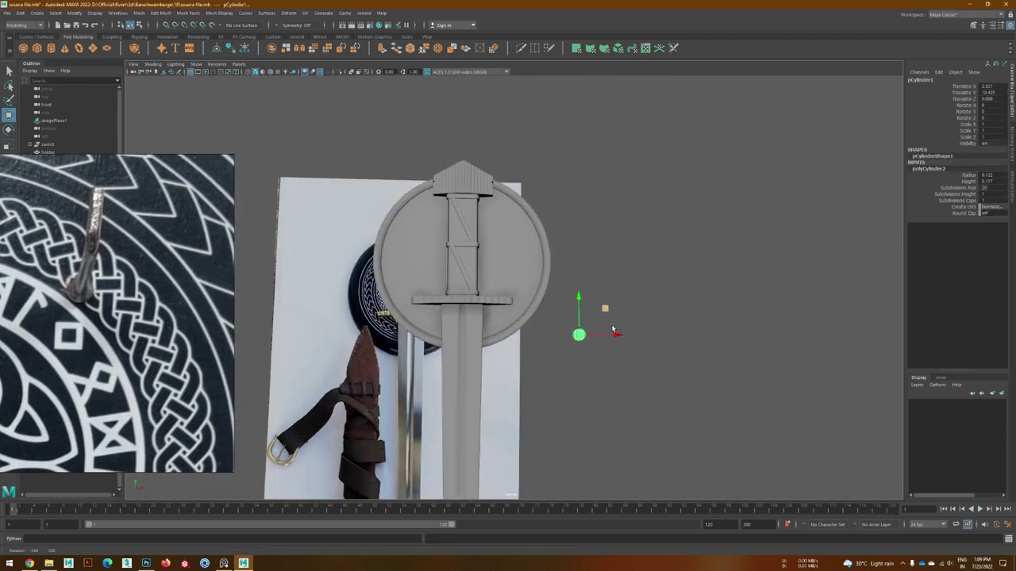
- Frame the small cylinder and extrude its outer face outward from the shield
{"action": "left_click_drag", "start_coordinate": [610, 308], "coordinate": [508, 333], "text": "alt"}
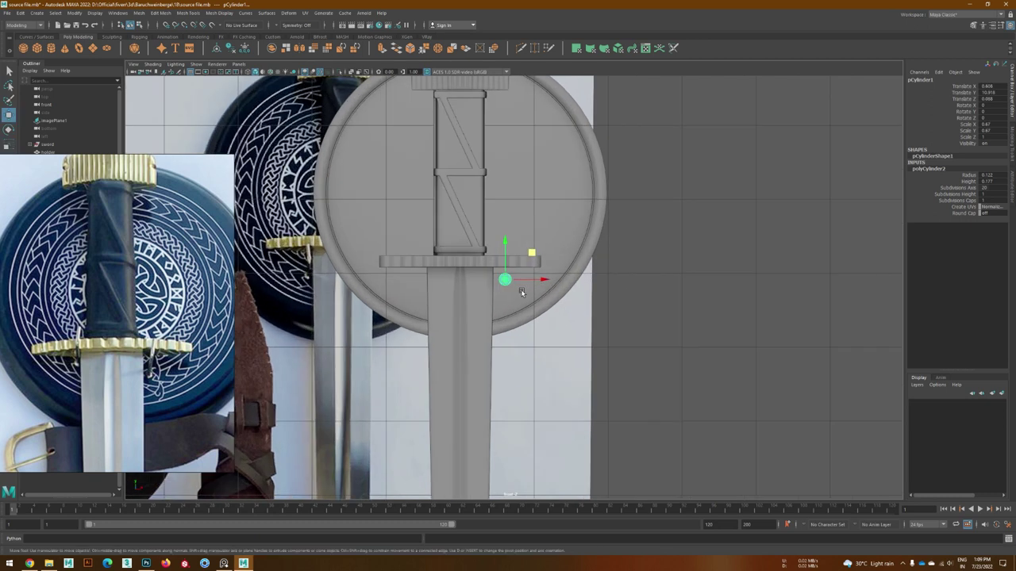
{"action": "left_click_drag", "start_coordinate": [532, 258], "coordinate": [517, 306], "text": "alt"}
{"action": "scroll", "coordinate": [516, 306], "scroll_direction": "up", "scroll_amount": 3}
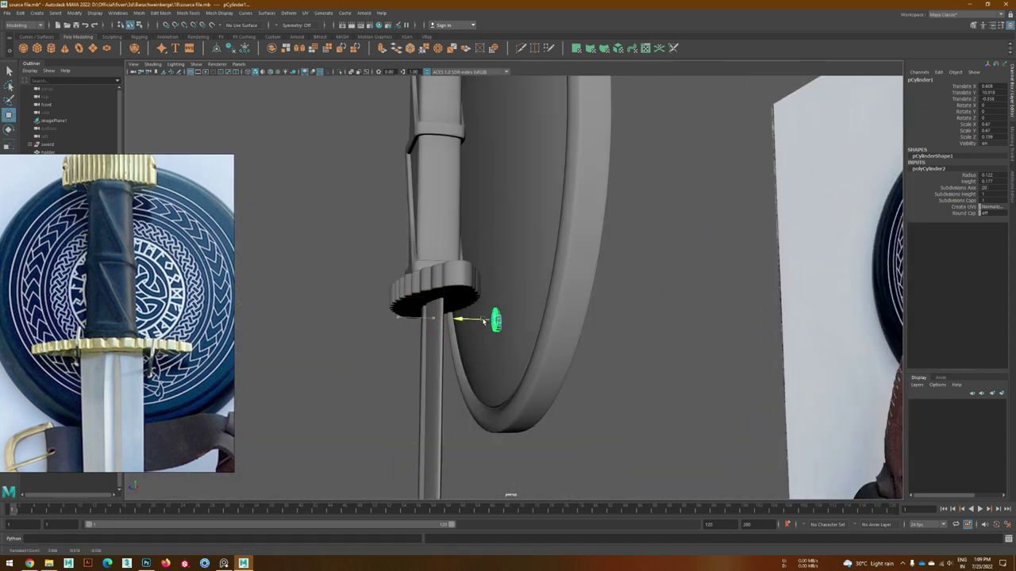
{"action": "scroll", "coordinate": [483, 320], "scroll_direction": "up", "scroll_amount": 3}
{"action": "mouse_move", "coordinate": [453, 341]}
{"action": "right_mouse_down", "text": "alt"}
{"action": "mouse_move", "coordinate": [551, 380]}
{"action": "mouse_move", "coordinate": [304, 373]}
{"action": "right_mouse_up", "text": "alt"}
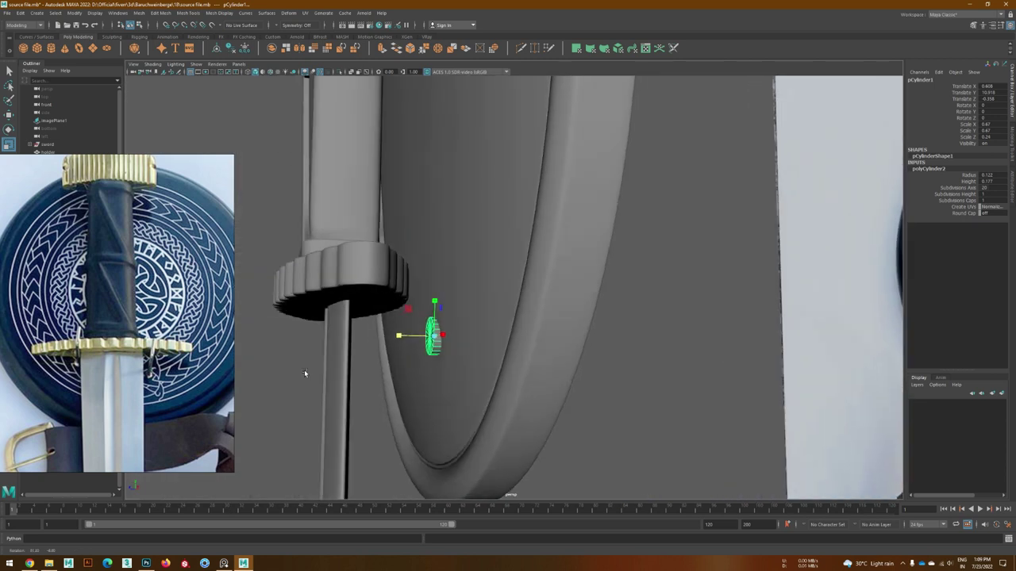
{"action": "key", "text": "w"}
{"action": "scroll", "coordinate": [304, 373], "scroll_direction": "down", "scroll_amount": 3}
{"action": "scroll", "coordinate": [304, 373], "scroll_direction": "up", "scroll_amount": 3}
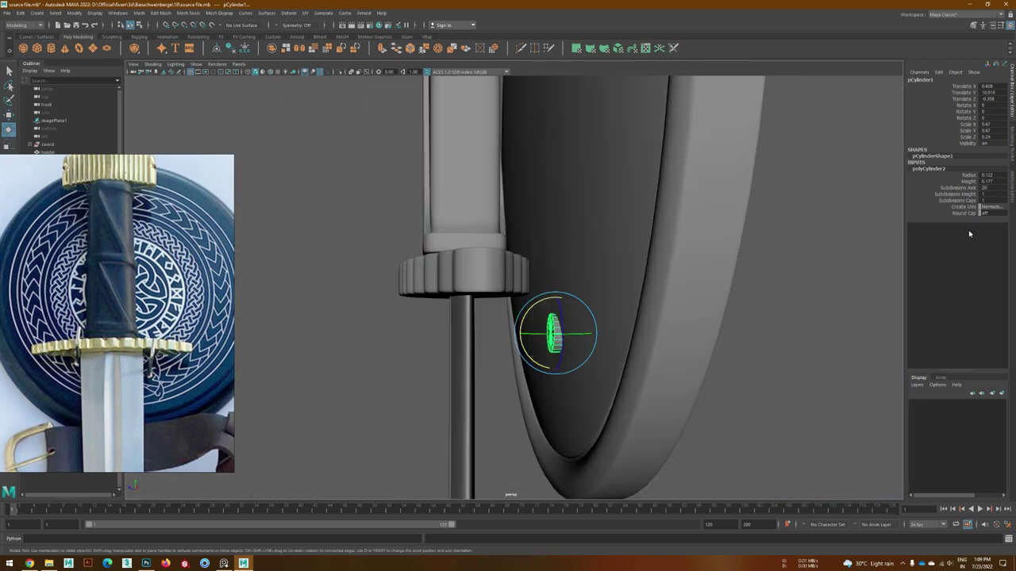
{"action": "right_click_drag", "start_coordinate": [550, 337], "coordinate": [524, 346], "text": "shift"}
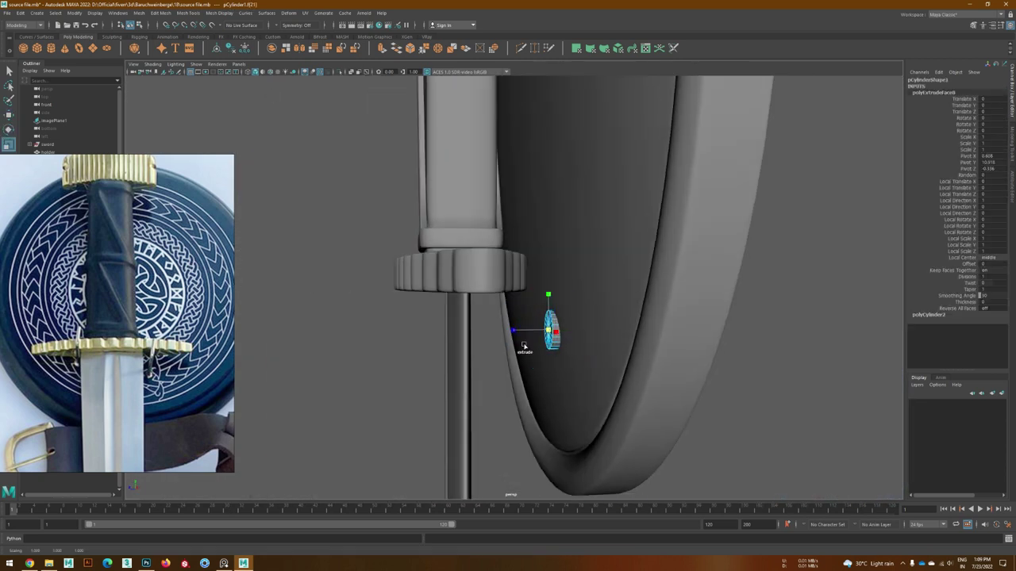
{"action": "left_click_drag", "start_coordinate": [514, 330], "coordinate": [477, 330]}
{"action": "key", "text": "ctrl+z"}
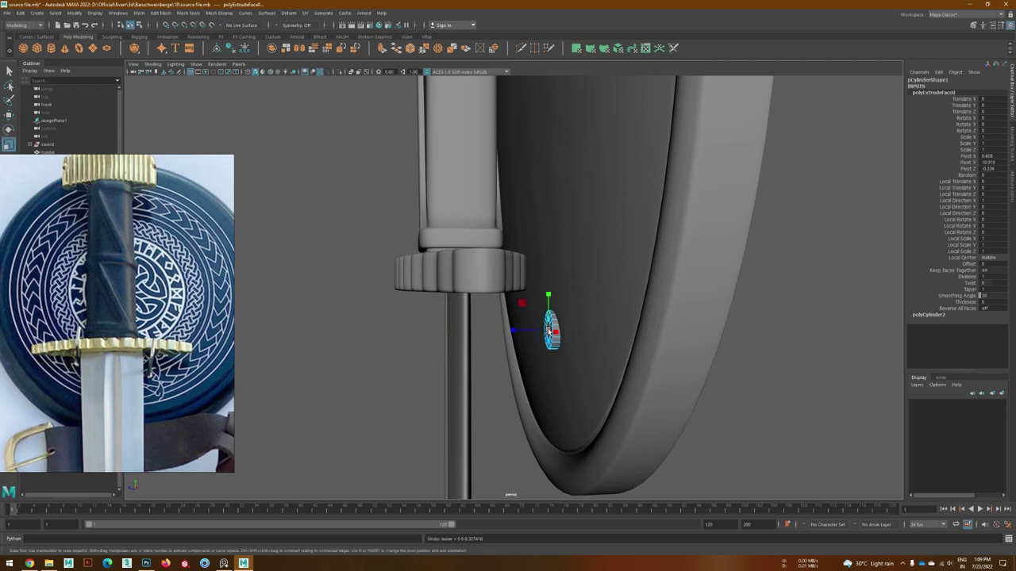
- Extrude the end face again upward and rotate it into an L hook beside the guard
{"action": "mouse_move", "coordinate": [429, 332]}
{"action": "left_mouse_down", "text": "alt"}
{"action": "mouse_move", "coordinate": [556, 340]}
{"action": "mouse_move", "coordinate": [473, 336]}
{"action": "left_mouse_up", "text": "alt"}
{"action": "key", "text": "ctrl+e"}
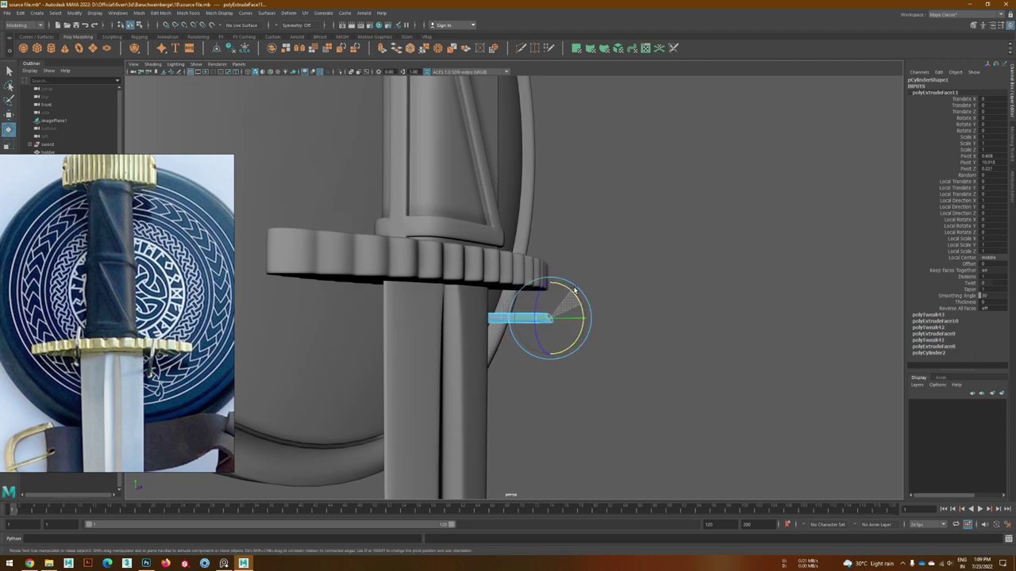
{"action": "key", "text": "ctrl+e"}
{"action": "left_click_drag", "start_coordinate": [575, 296], "coordinate": [578, 261]}
{"action": "key", "text": "e"}
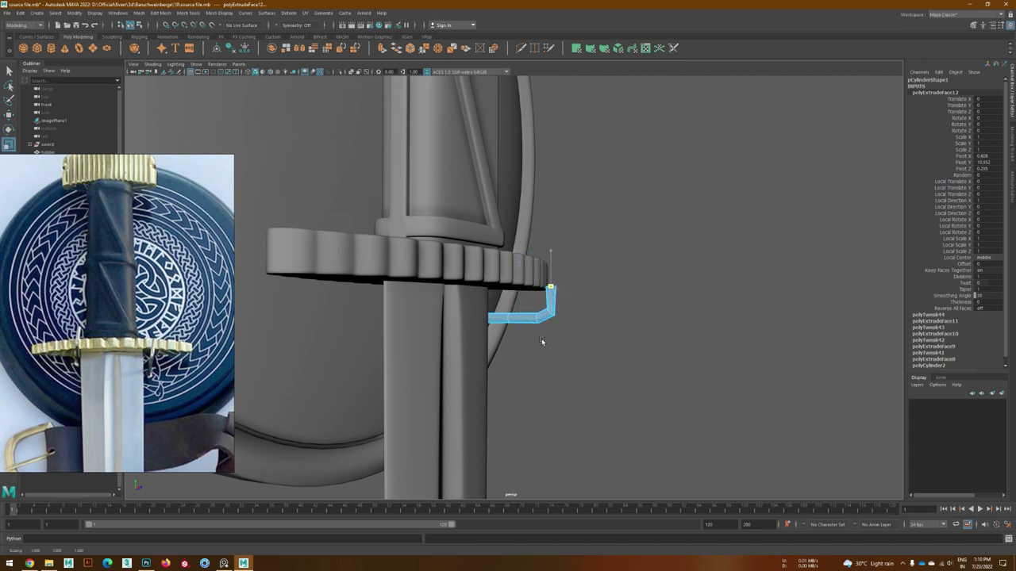
{"action": "left_click_drag", "start_coordinate": [541, 341], "coordinate": [576, 269], "text": "alt"}
{"action": "key", "text": "w"}
{"action": "left_click_drag", "start_coordinate": [573, 222], "coordinate": [587, 256], "text": "alt"}
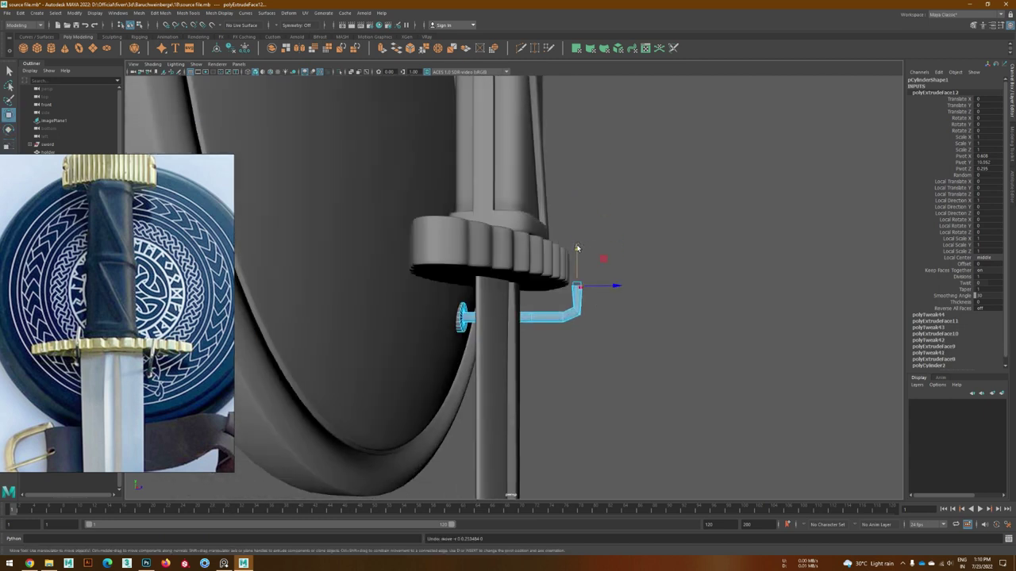
{"action": "mouse_move", "coordinate": [577, 216]}
{"action": "left_mouse_down", "text": "alt"}
{"action": "mouse_move", "coordinate": [600, 310]}
{"action": "mouse_move", "coordinate": [544, 354]}
{"action": "left_mouse_up", "text": "alt"}
{"action": "mouse_move", "coordinate": [491, 334]}
{"action": "left_mouse_down", "text": "alt"}
{"action": "mouse_move", "coordinate": [469, 320]}
{"action": "mouse_move", "coordinate": [561, 334]}
{"action": "mouse_move", "coordinate": [579, 302]}
{"action": "mouse_move", "coordinate": [610, 397]}
{"action": "left_mouse_up", "text": "alt"}
{"action": "key", "text": "ctrl+z"}
{"action": "key", "text": "F8"}
- Bevel the hook's edges, including its top end
{"action": "key", "text": "f"}
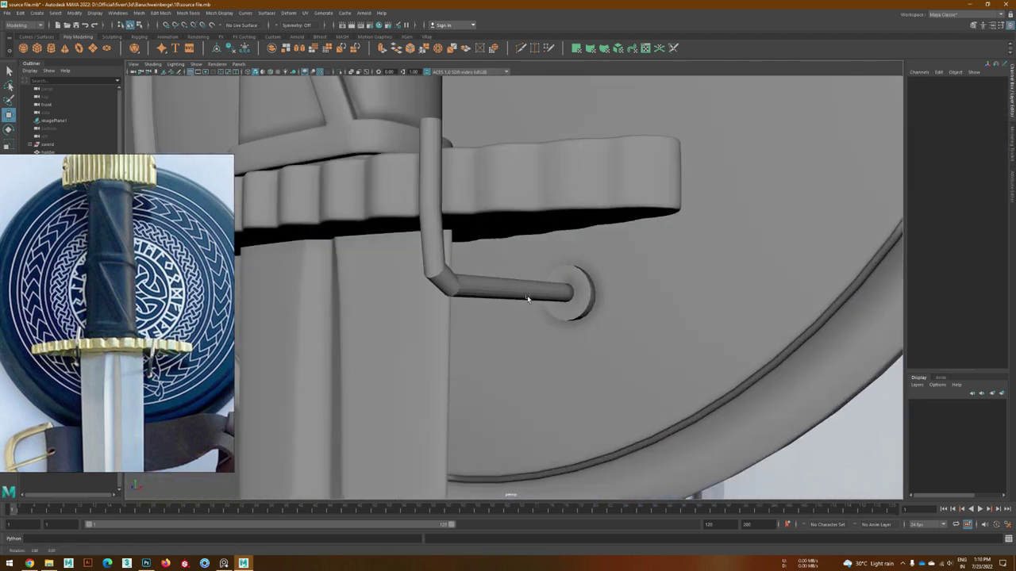
{"action": "left_click", "coordinate": [634, 336], "text": "ctrl"}
{"action": "left_click", "coordinate": [637, 337]}
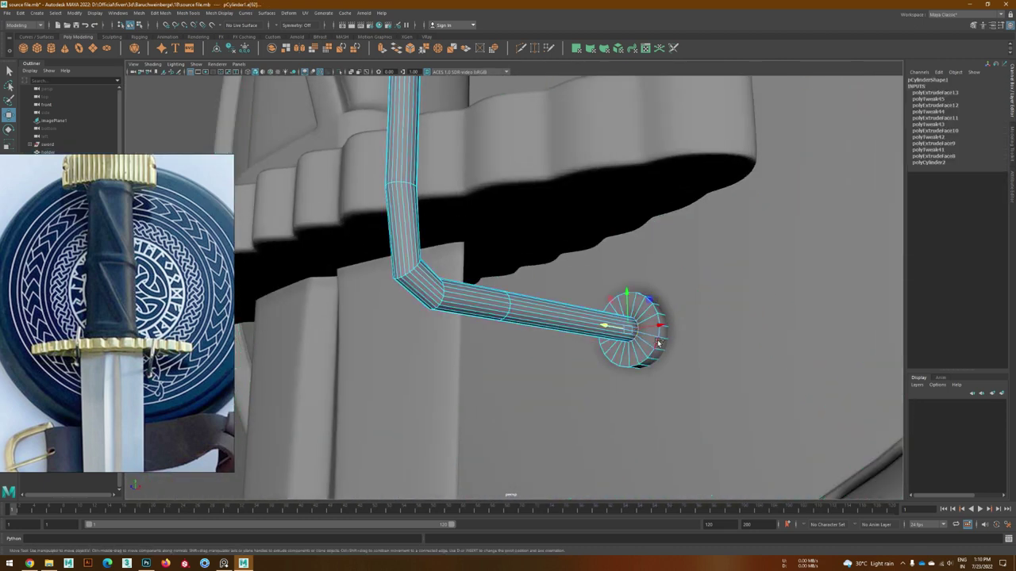
{"action": "key", "text": "ctrl+b"}
{"action": "mouse_move", "coordinate": [335, 276]}
{"action": "left_mouse_down", "text": "alt"}
{"action": "mouse_move", "coordinate": [607, 344]}
{"action": "mouse_move", "coordinate": [633, 422]}
{"action": "left_mouse_up", "text": "alt"}
{"action": "scroll", "coordinate": [627, 357], "scroll_direction": "up", "scroll_amount": 5}
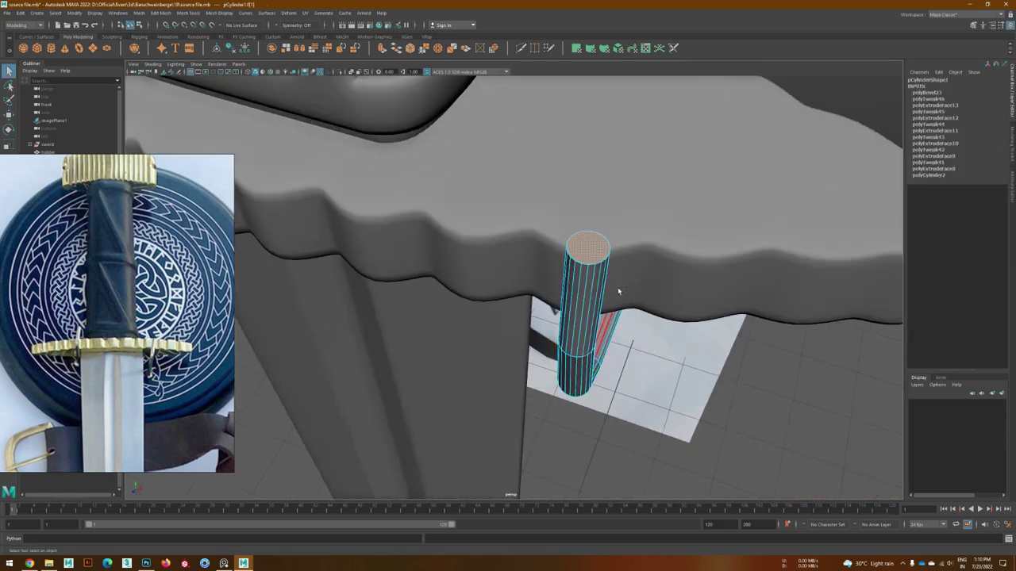
{"action": "key", "text": "ctrl+b"}
{"action": "key", "text": "F8"}
{"action": "left_click_drag", "start_coordinate": [508, 318], "coordinate": [603, 413], "text": "alt"}
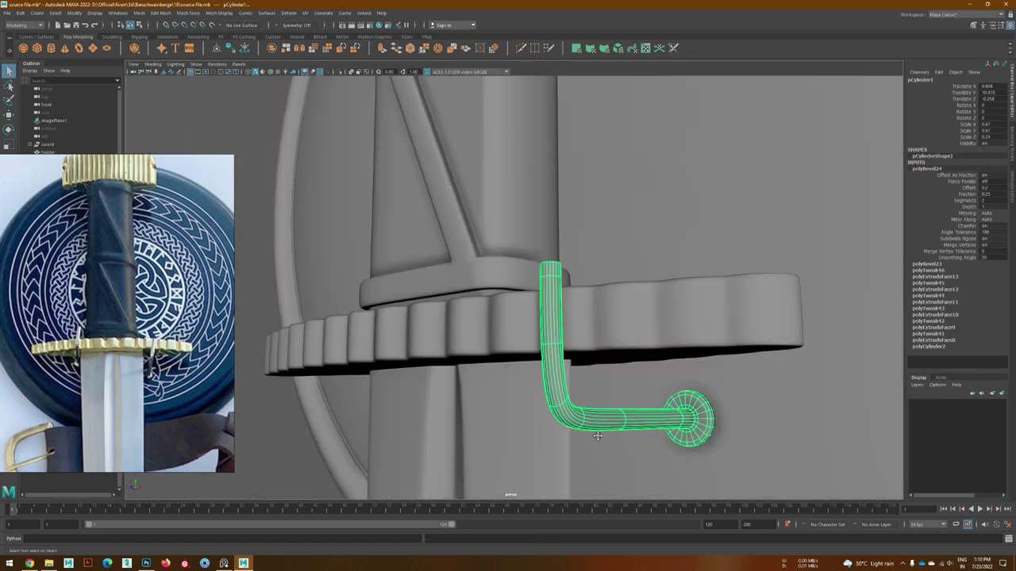
- Adjust the hook's components and mirror it to the guard's other side
{"action": "left_click", "coordinate": [623, 446]}
{"action": "mouse_move", "coordinate": [623, 447]}
{"action": "left_mouse_down", "text": "alt"}
{"action": "mouse_move", "coordinate": [487, 228]}
{"action": "mouse_move", "coordinate": [437, 220]}
{"action": "left_mouse_up", "text": "alt"}
{"action": "left_click", "coordinate": [487, 227]}
{"action": "key", "text": "F8"}
{"action": "key", "text": "e"}
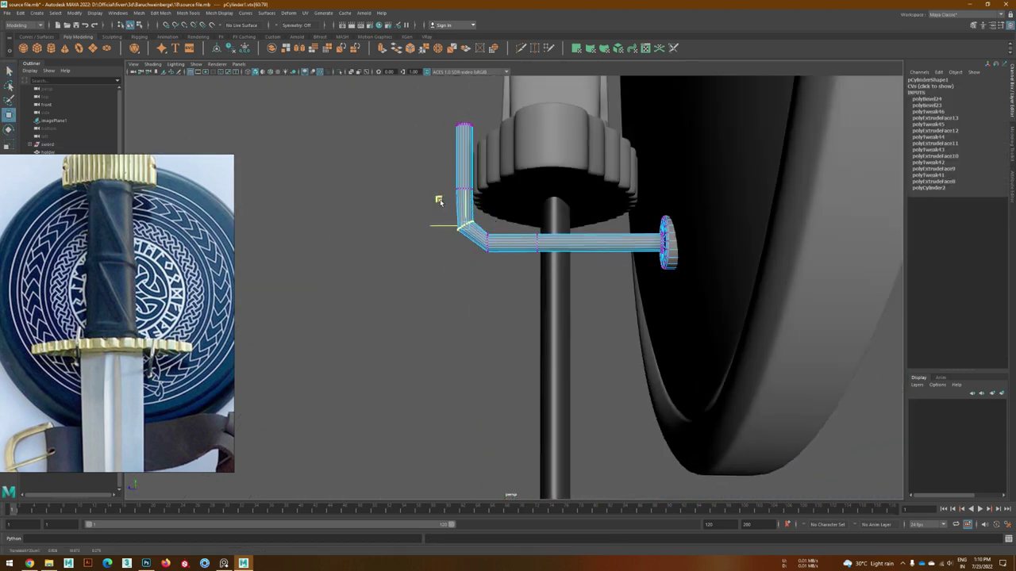
{"action": "left_click", "coordinate": [460, 243]}
{"action": "left_click_drag", "start_coordinate": [460, 242], "coordinate": [532, 292], "text": "alt"}
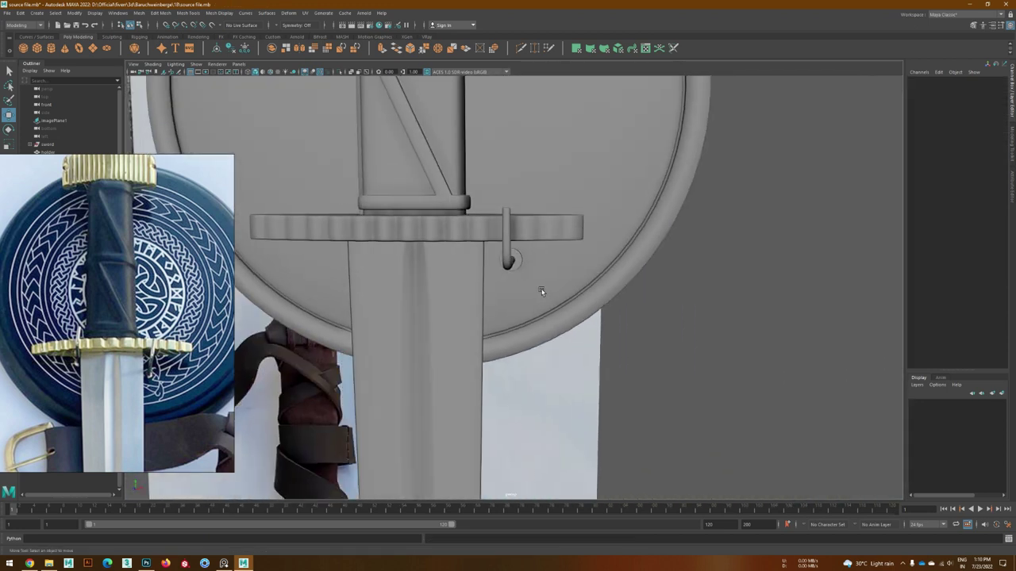
{"action": "left_click", "coordinate": [543, 278]}
{"action": "key", "text": "w"}
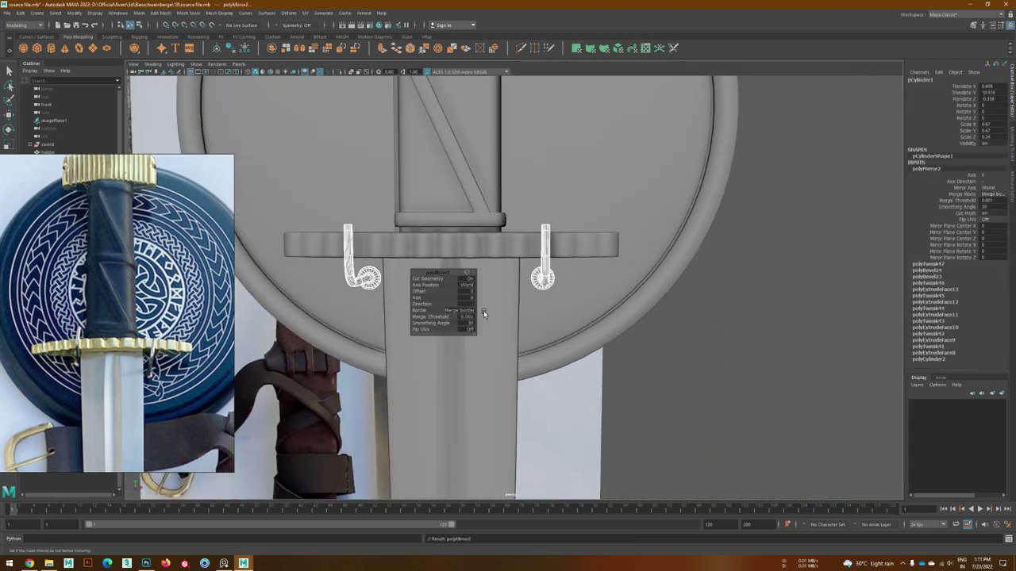
{"action": "scroll", "coordinate": [484, 310], "scroll_direction": "down", "scroll_amount": 5}
{"action": "scroll", "coordinate": [549, 377], "scroll_direction": "down", "scroll_amount": 3}
{"action": "mouse_move", "coordinate": [548, 377]}
{"action": "left_mouse_down", "text": "alt"}
{"action": "mouse_move", "coordinate": [583, 369]}
{"action": "mouse_move", "coordinate": [601, 437]}
{"action": "left_mouse_up", "text": "alt"}
- Group the holder and hook together as 'holder'
{"action": "left_click_drag", "start_coordinate": [48, 152], "coordinate": [51, 160]}
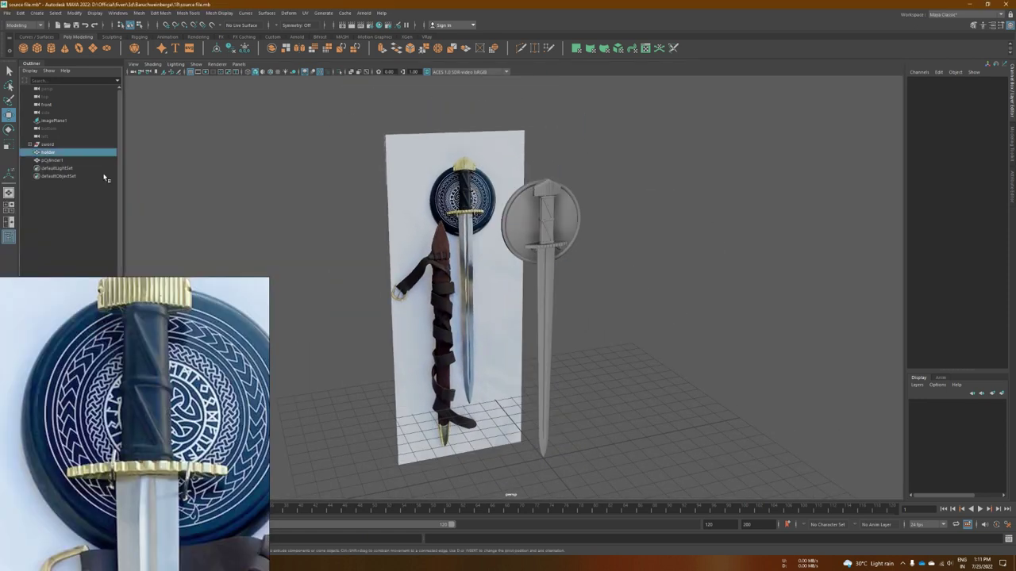
{"action": "key", "text": "f"}
{"action": "key", "text": "ctrl+g"}
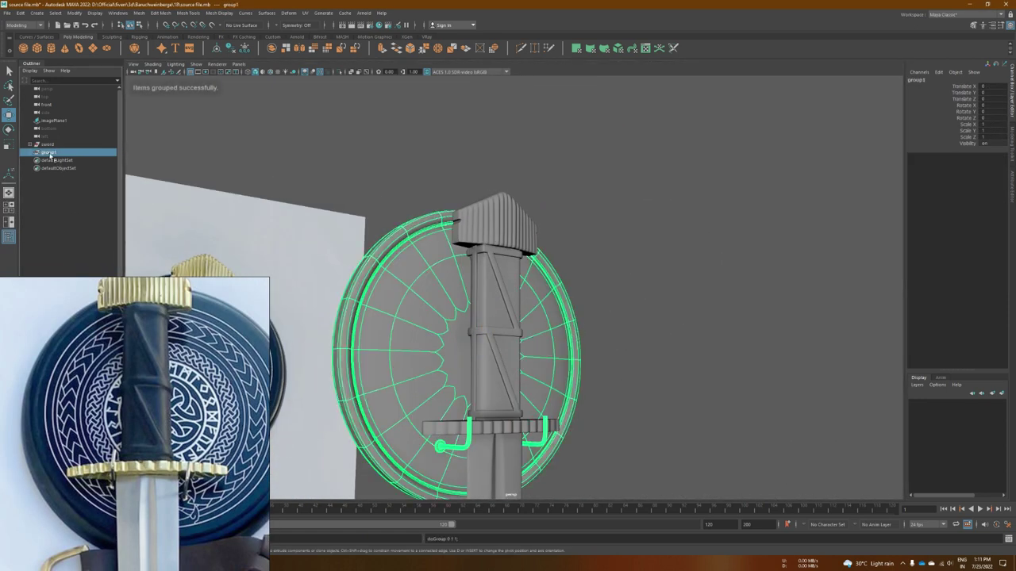
{"action": "scroll", "coordinate": [617, 343], "scroll_direction": "down", "scroll_amount": 5}
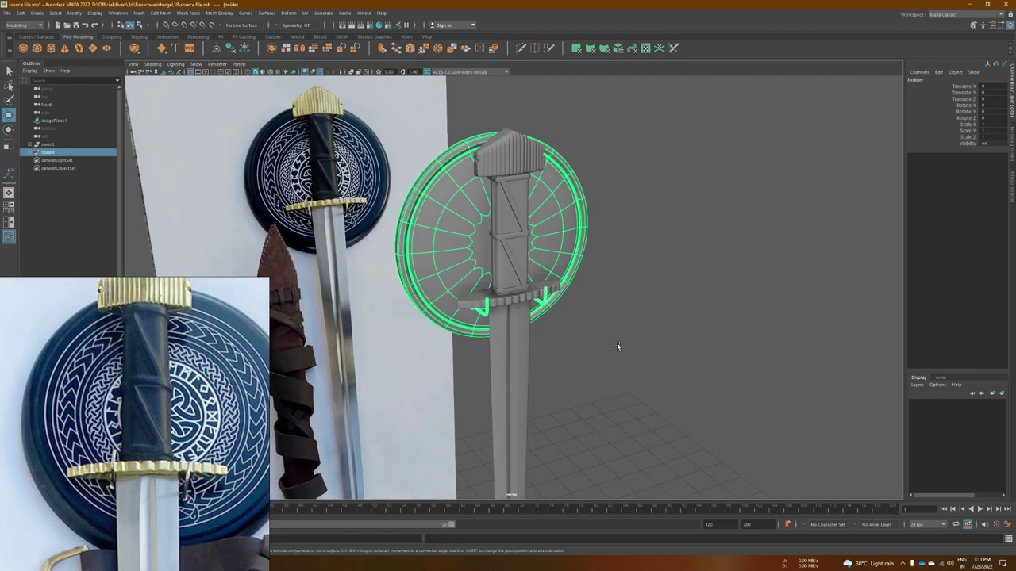
{"action": "left_click", "coordinate": [591, 341]}
- Hide the sword and holder models, leaving the reference plane in view
{"action": "scroll", "coordinate": [512, 305], "scroll_direction": "down", "scroll_amount": 3}
{"action": "left_click_drag", "start_coordinate": [511, 305], "coordinate": [555, 305], "text": "alt"}
{"action": "left_click", "coordinate": [526, 341]}
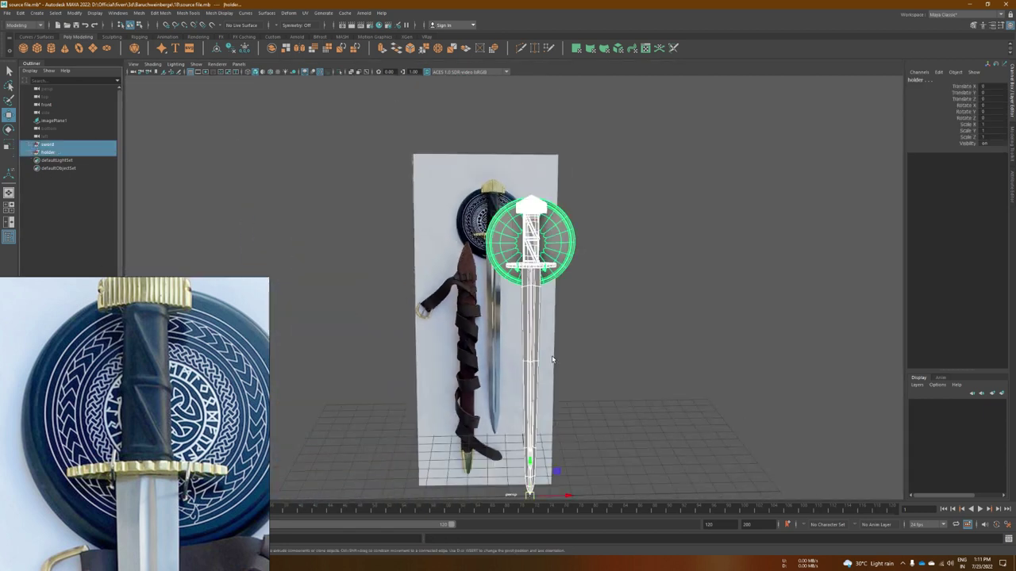
{"action": "key", "text": "ctrl+h"}
{"action": "scroll", "coordinate": [523, 259], "scroll_direction": "down", "scroll_amount": 3}
{"action": "right_click_drag", "start_coordinate": [523, 260], "coordinate": [243, 194], "text": "alt"}
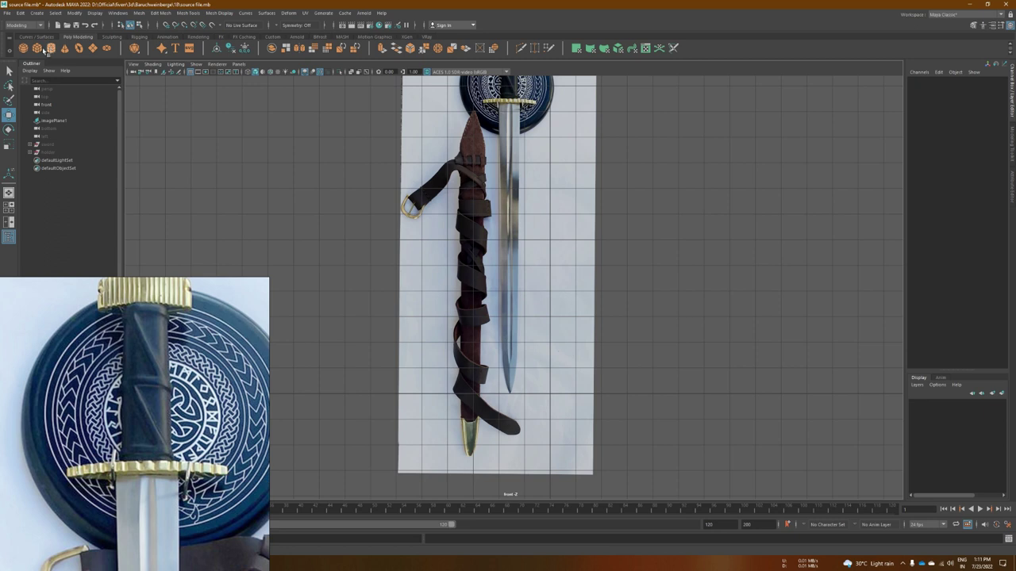
- Draw a thin box over the scabbard in front view, replacing a misplaced first box
{"action": "mouse_move", "coordinate": [460, 168]}
{"action": "left_mouse_down"}
{"action": "mouse_move", "coordinate": [488, 448]}
{"action": "mouse_move", "coordinate": [468, 329]}
{"action": "mouse_move", "coordinate": [491, 408]}
{"action": "mouse_move", "coordinate": [585, 424]}
{"action": "left_mouse_up"}
{"action": "left_click", "coordinate": [476, 333]}
{"action": "key", "text": "Delete"}
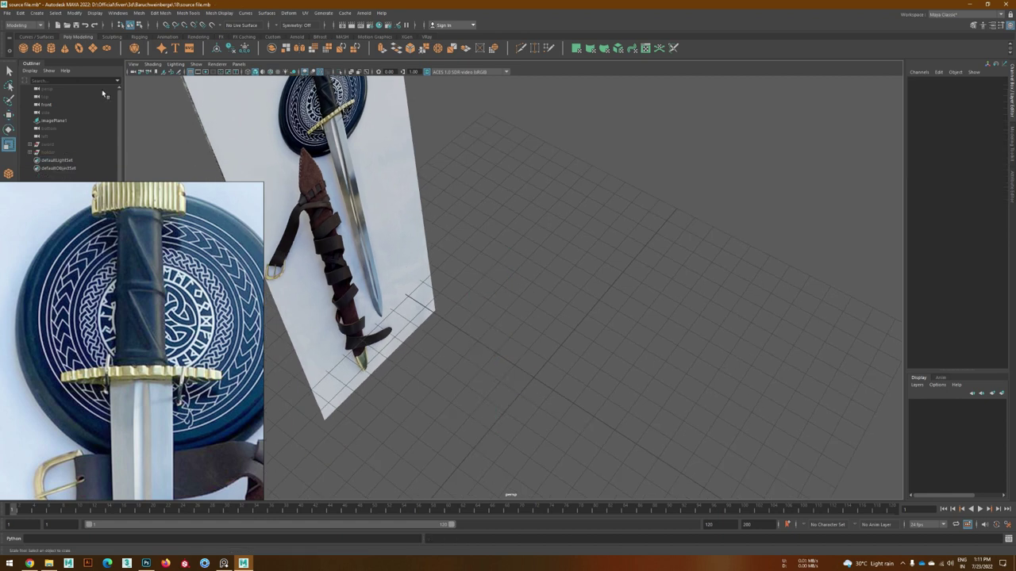
{"action": "key", "text": "space"}
{"action": "mouse_move", "coordinate": [460, 170]}
{"action": "left_mouse_down"}
{"action": "mouse_move", "coordinate": [488, 446]}
{"action": "mouse_move", "coordinate": [492, 333]}
{"action": "mouse_move", "coordinate": [591, 352]}
{"action": "left_mouse_up"}
{"action": "key", "text": "space"}
- Extrude the box's top face up into a pointed tip
{"action": "scroll", "coordinate": [532, 294], "scroll_direction": "up", "scroll_amount": 2}
{"action": "left_click", "coordinate": [540, 304]}
{"action": "key", "text": "ctrl+e"}
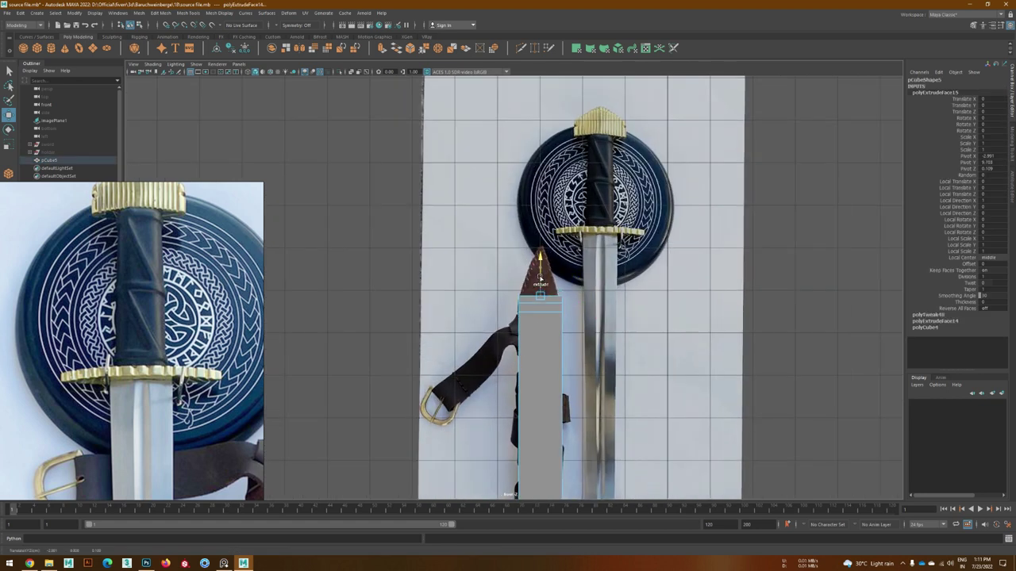
{"action": "left_click_drag", "start_coordinate": [539, 275], "coordinate": [537, 251]}
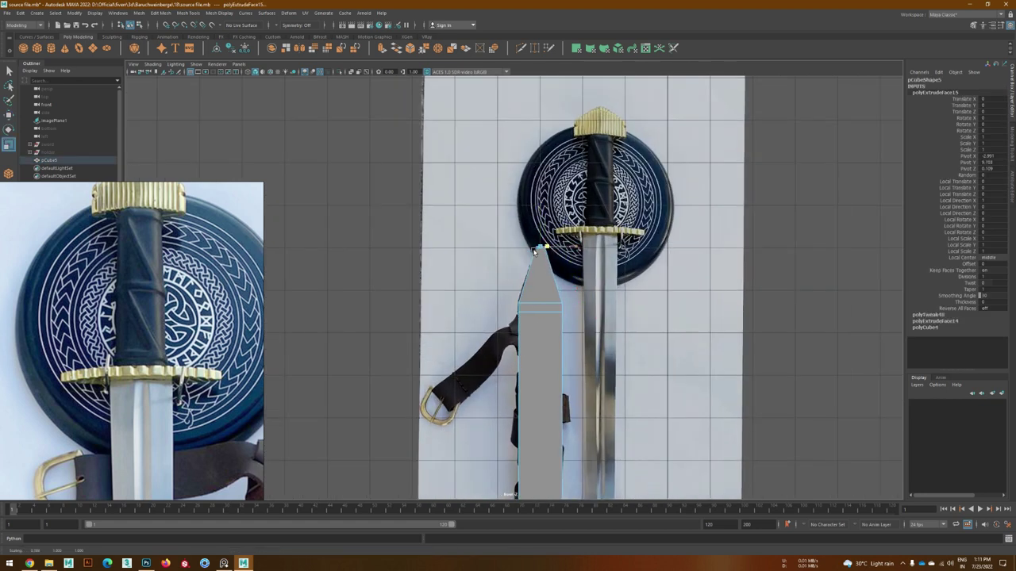
- Cut across the box near its bottom and move the bottom edge to the gold chape
{"action": "middle_click_drag", "start_coordinate": [536, 251], "coordinate": [529, 257], "text": "alt"}
{"action": "scroll", "coordinate": [519, 409], "scroll_direction": "down", "scroll_amount": 2}
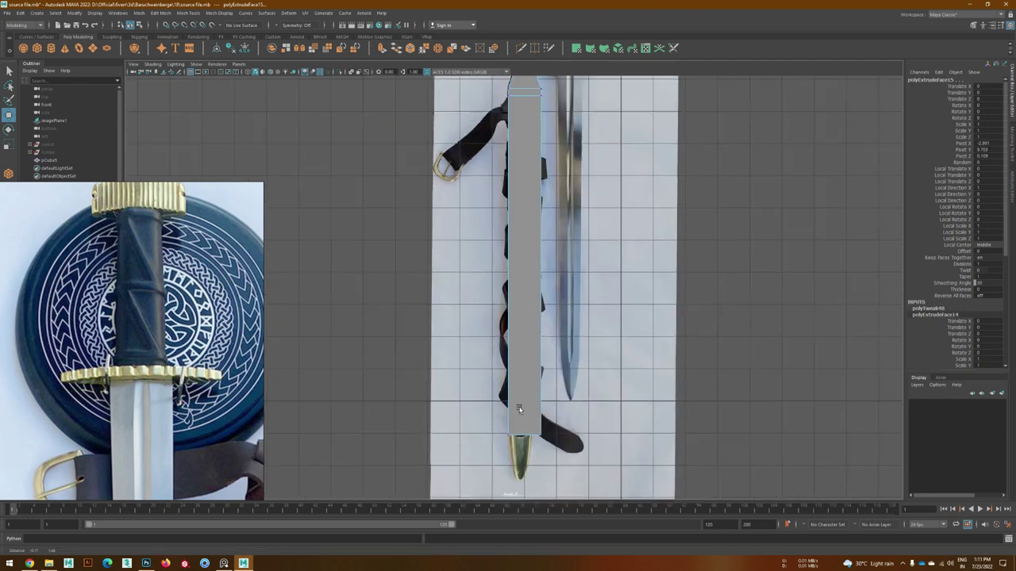
{"action": "left_click_drag", "start_coordinate": [449, 383], "coordinate": [583, 444]}
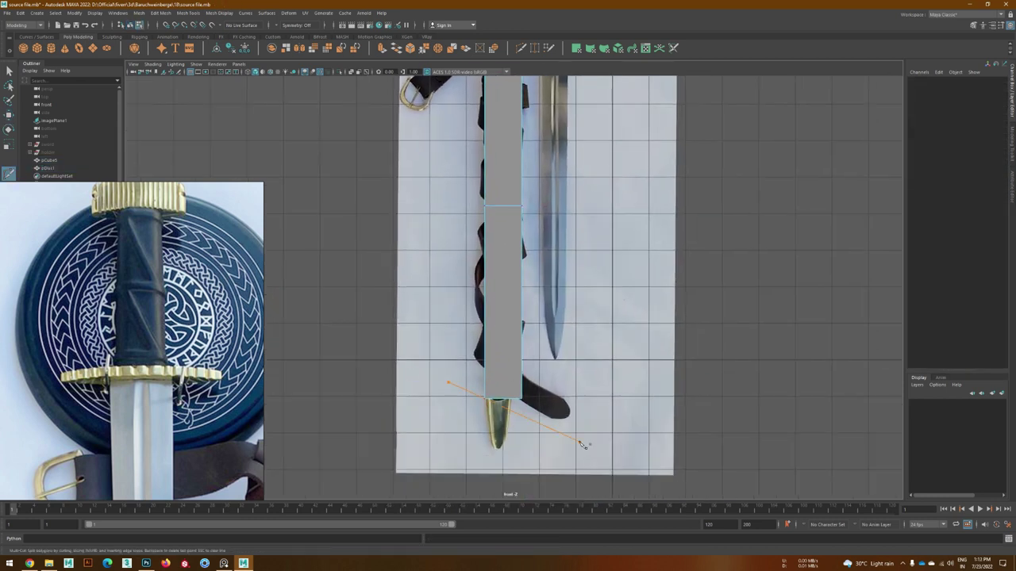
{"action": "key", "text": "r"}
{"action": "middle_click_drag", "start_coordinate": [519, 404], "coordinate": [514, 376], "text": "alt"}
{"action": "key", "text": "w"}
{"action": "scroll", "coordinate": [208, 407], "scroll_direction": "down", "scroll_amount": 3}
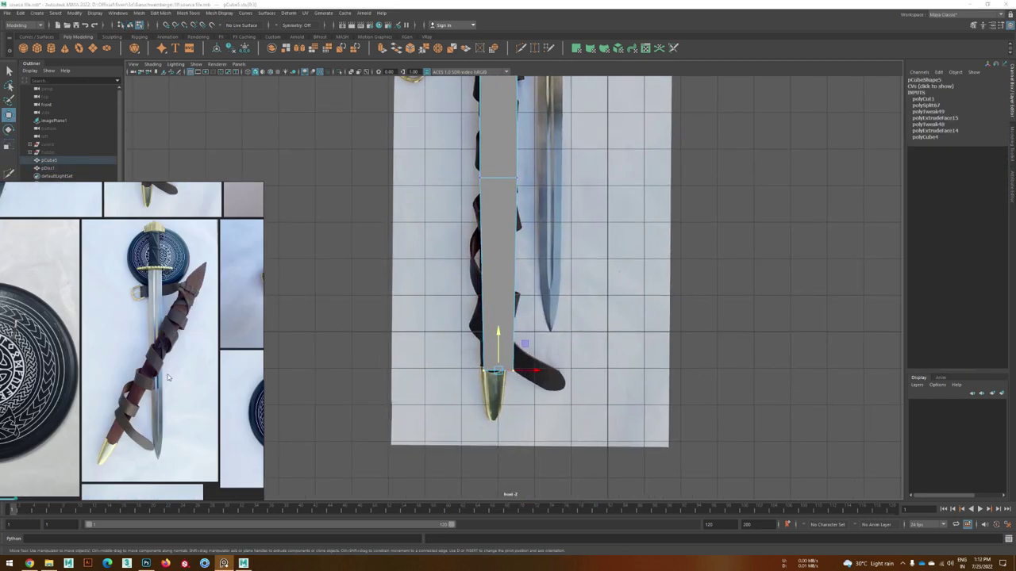
{"action": "scroll", "coordinate": [209, 407], "scroll_direction": "up", "scroll_amount": 4}
{"action": "scroll", "coordinate": [497, 373], "scroll_direction": "up", "scroll_amount": 2}
{"action": "scroll", "coordinate": [496, 381], "scroll_direction": "up", "scroll_amount": 1}
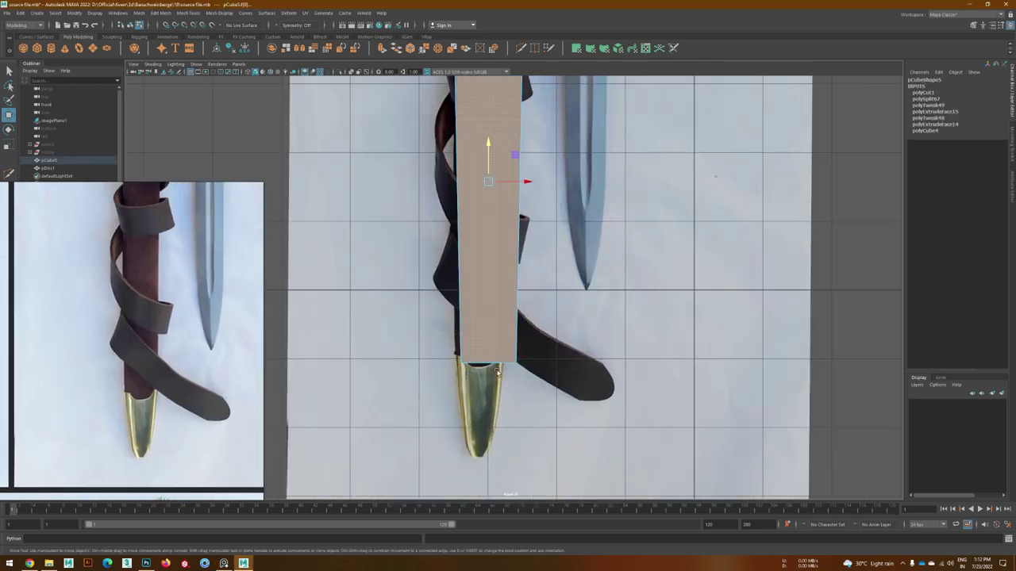
{"action": "scroll", "coordinate": [497, 389], "scroll_direction": "up", "scroll_amount": 1}
{"action": "scroll", "coordinate": [496, 398], "scroll_direction": "up", "scroll_amount": 1}
{"action": "mouse_move", "coordinate": [482, 343]}
{"action": "left_mouse_down"}
{"action": "mouse_move", "coordinate": [477, 328]}
{"action": "mouse_move", "coordinate": [479, 345]}
{"action": "left_mouse_up"}
{"action": "scroll", "coordinate": [447, 377], "scroll_direction": "up", "scroll_amount": 1}
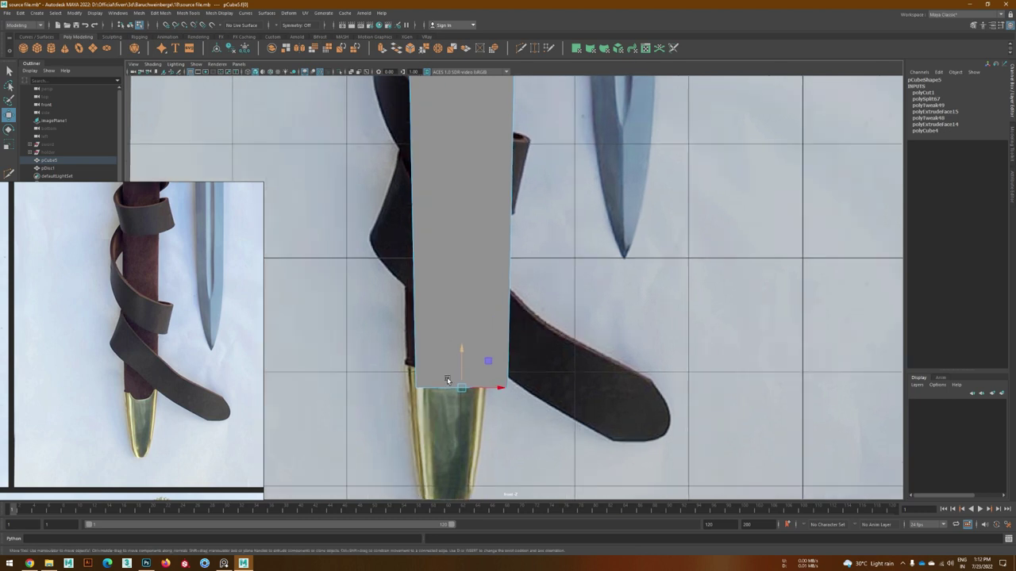
{"action": "scroll", "coordinate": [461, 432], "scroll_direction": "up", "scroll_amount": 1}
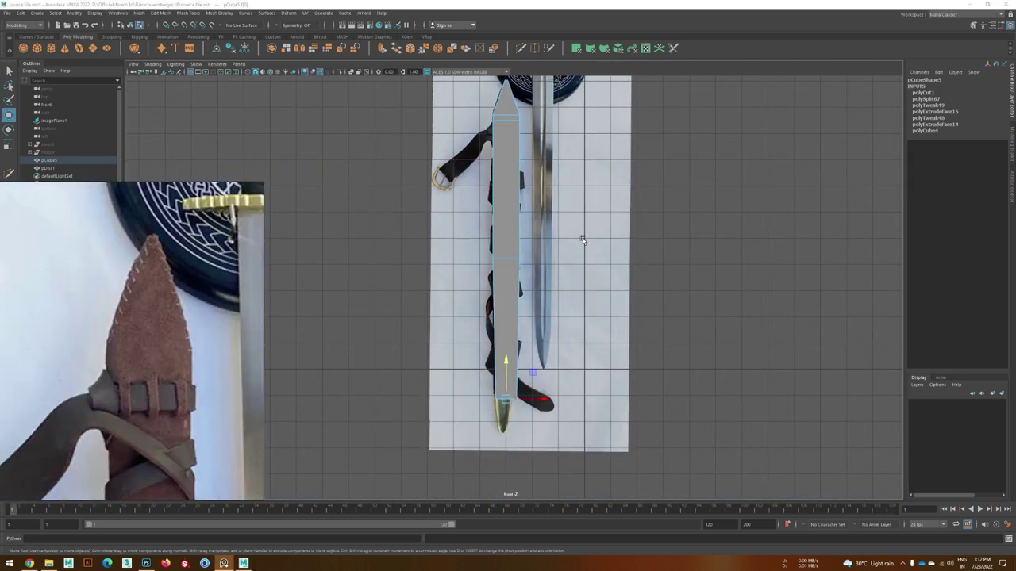
- Add an edge loop below the tip and bevel the vertical edges, spreading them apart
{"action": "scroll", "coordinate": [506, 399], "scroll_direction": "up", "scroll_amount": 3}
{"action": "scroll", "coordinate": [512, 373], "scroll_direction": "up", "scroll_amount": 3}
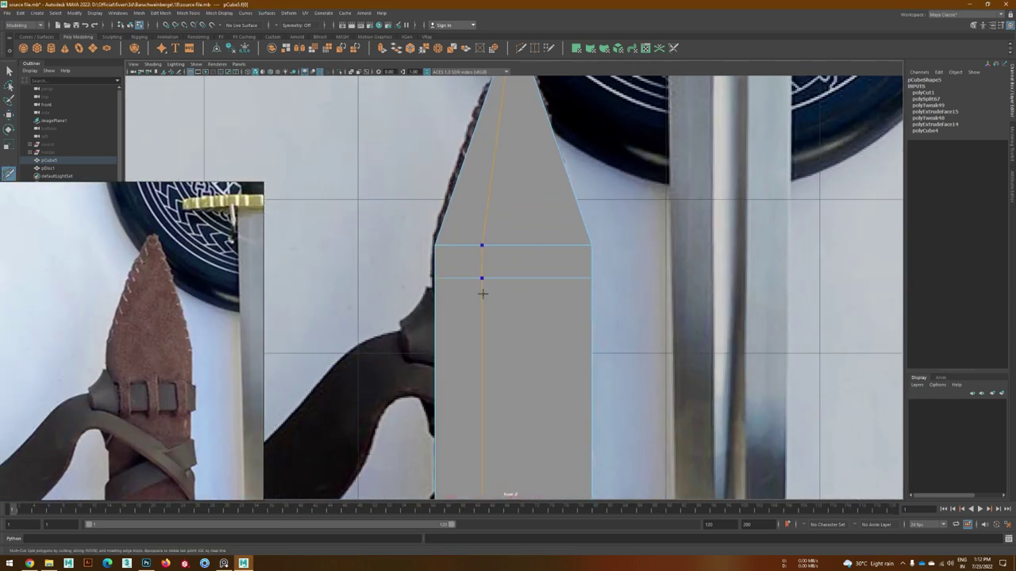
{"action": "left_click", "coordinate": [437, 300], "text": "ctrl"}
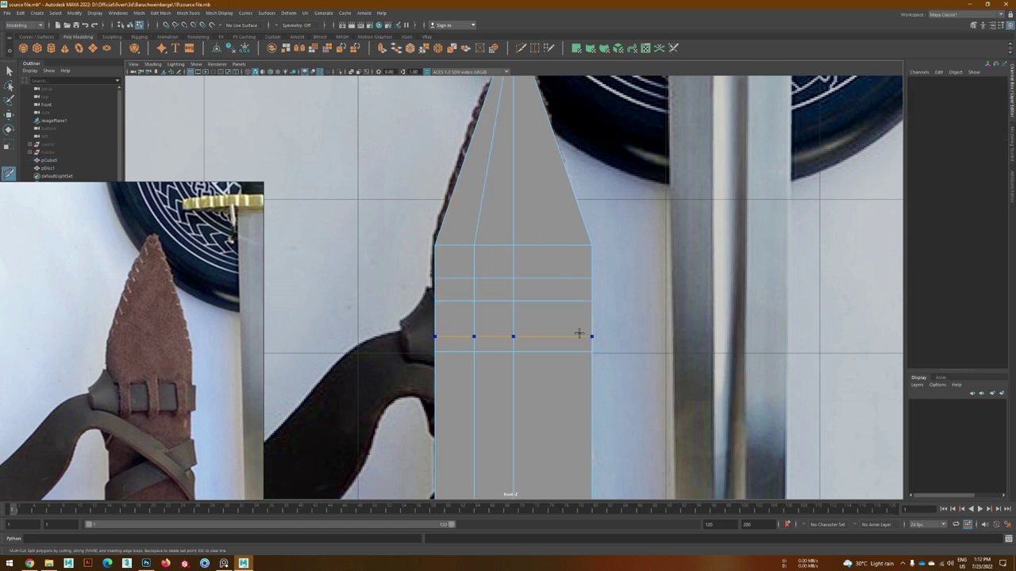
{"action": "left_click", "coordinate": [541, 323]}
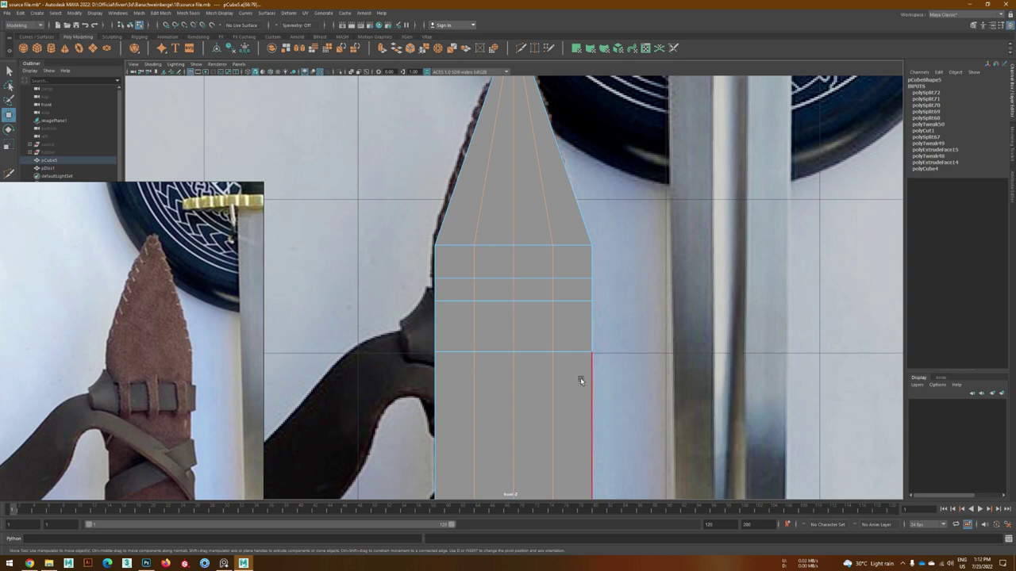
{"action": "key", "text": "ctrl+b"}
{"action": "middle_click_drag", "start_coordinate": [580, 380], "coordinate": [779, 290]}
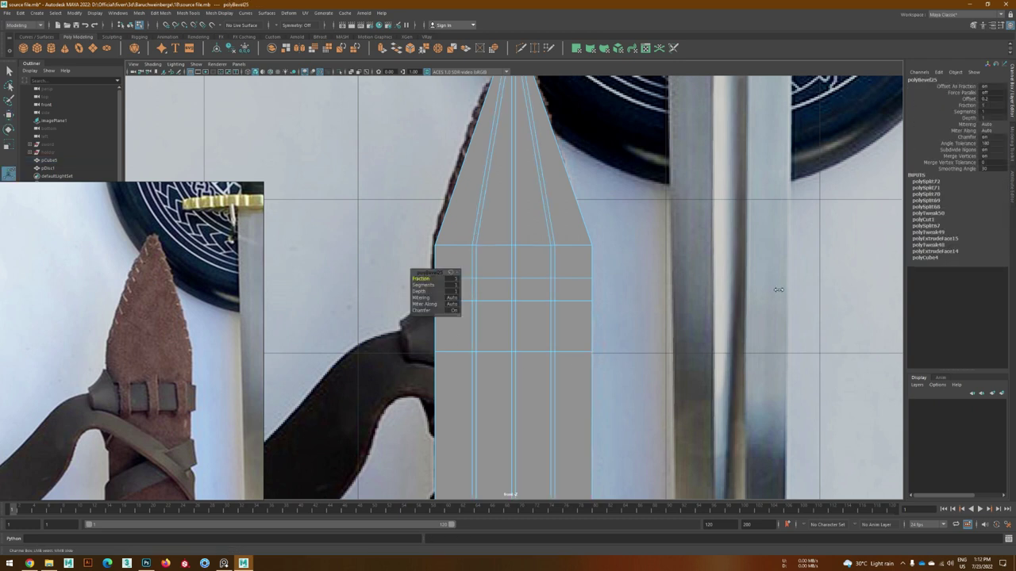
{"action": "left_click", "coordinate": [474, 315]}
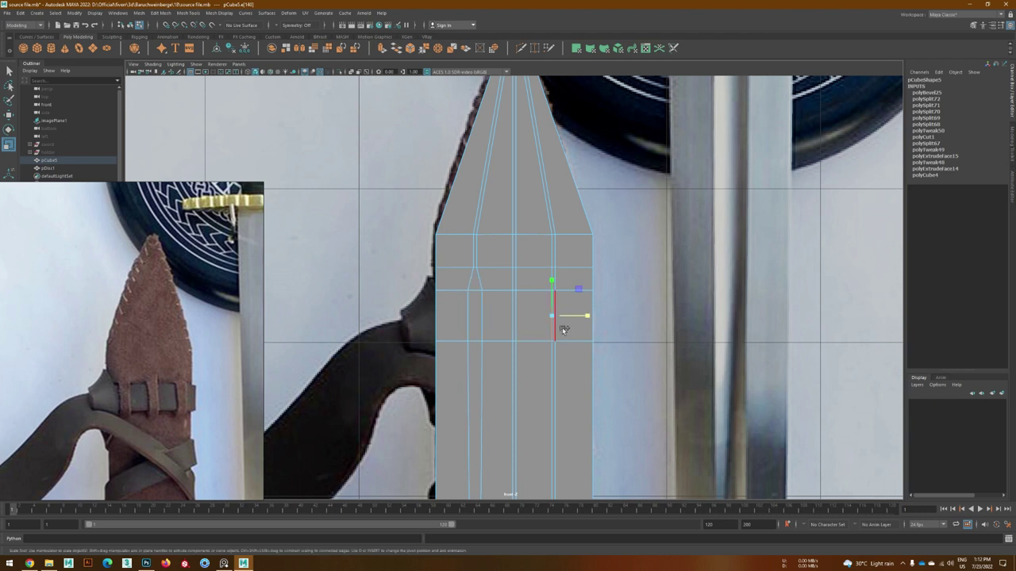
{"action": "left_click_drag", "start_coordinate": [574, 323], "coordinate": [665, 316]}
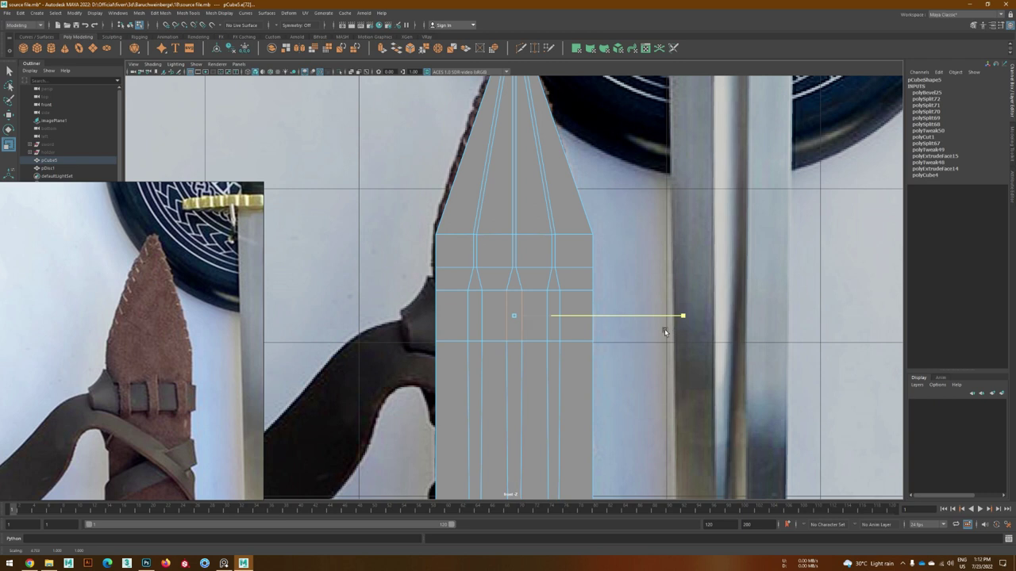
- Cut horizontal and vertical edge loops across the scabbard's lower band for strap slots
{"action": "key", "text": "F11"}
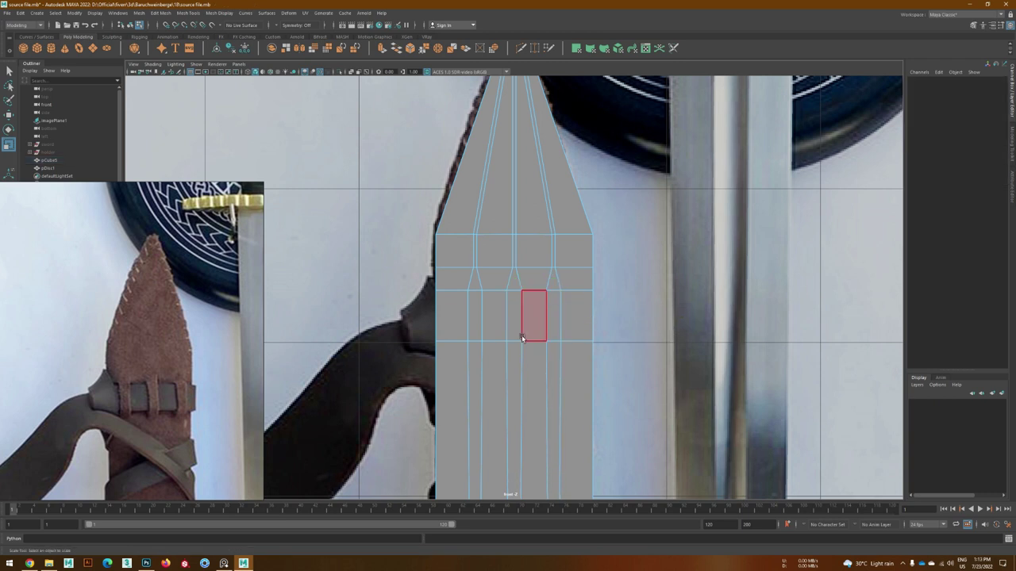
{"action": "left_click", "coordinate": [532, 315]}
{"action": "left_click", "coordinate": [492, 315], "text": "shift"}
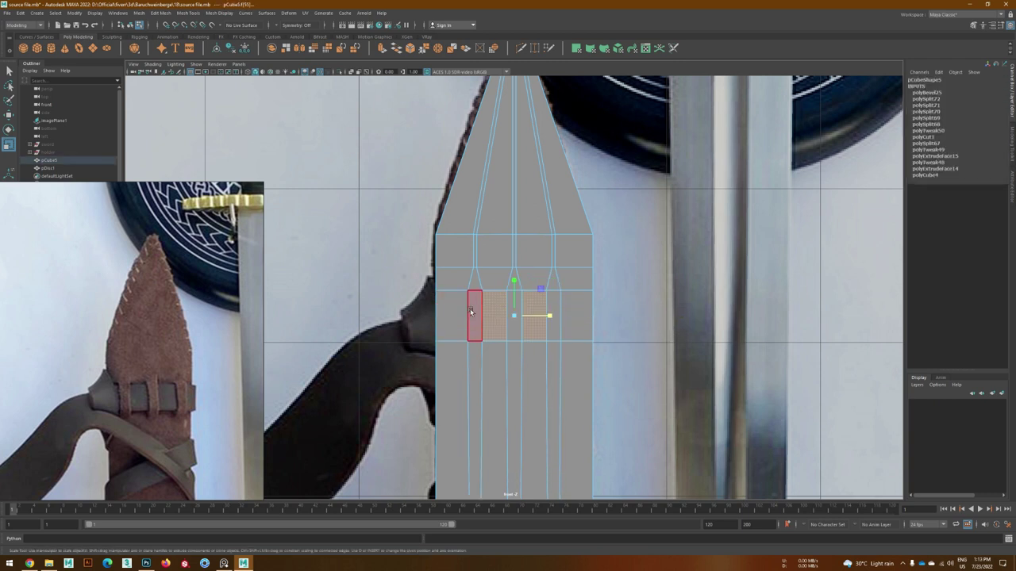
{"action": "left_click", "coordinate": [485, 358], "text": "ctrl"}
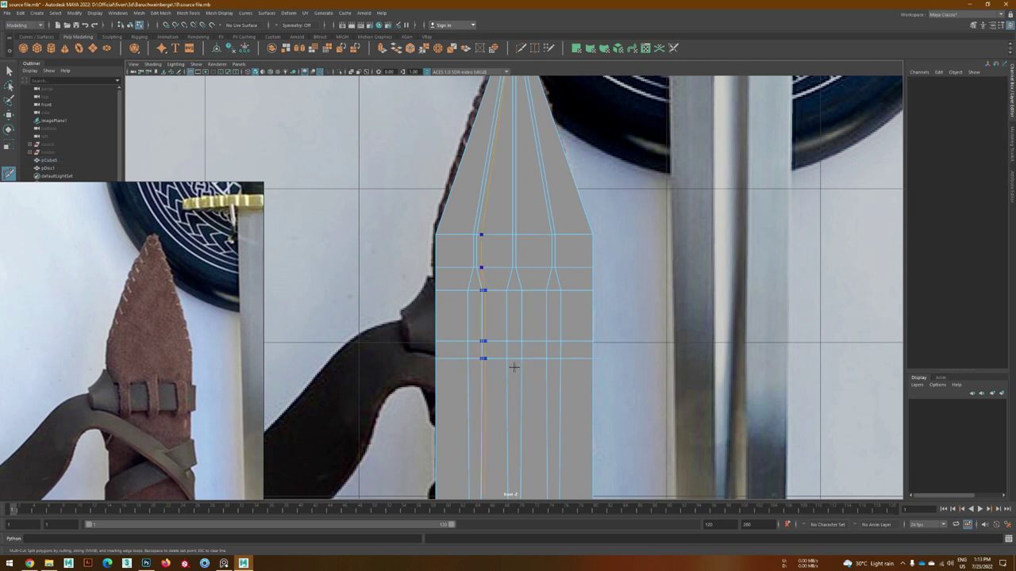
{"action": "left_click", "coordinate": [533, 372], "text": "ctrl"}
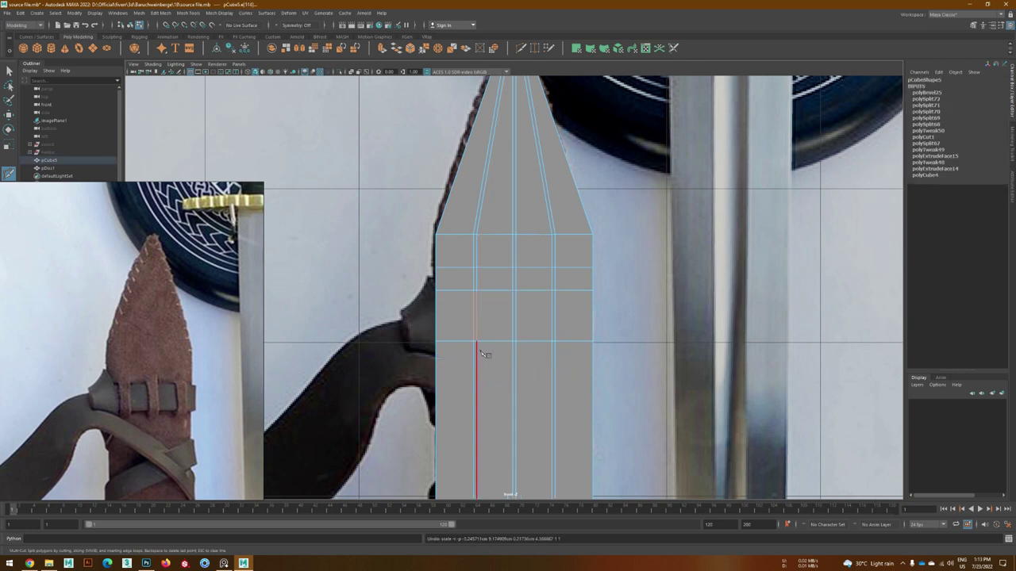
{"action": "left_click", "coordinate": [474, 347], "text": "ctrl"}
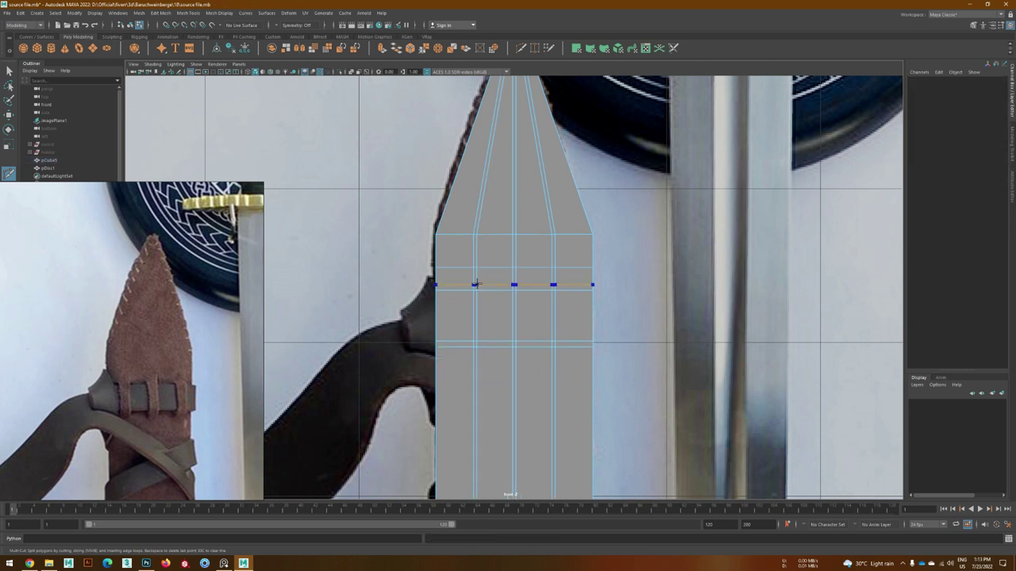
{"action": "scroll", "coordinate": [479, 284], "scroll_direction": "up", "scroll_amount": 5}
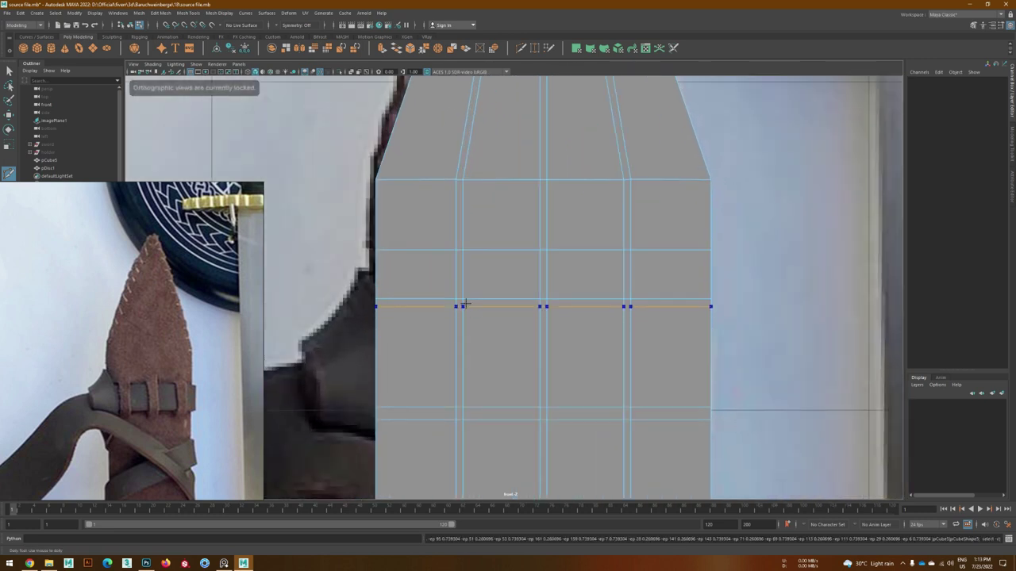
{"action": "left_click", "coordinate": [463, 293], "text": "ctrl"}
{"action": "key", "text": "w"}
{"action": "double_click", "coordinate": [502, 419]}
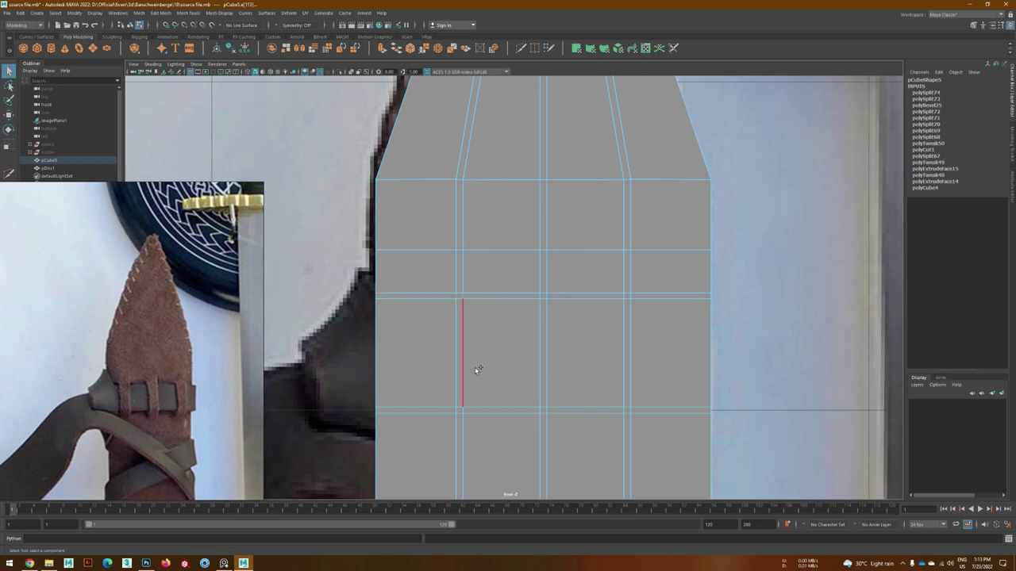
- Spread the selected edge loops apart along X to form narrow strips
{"action": "left_click_drag", "start_coordinate": [471, 356], "coordinate": [590, 368]}
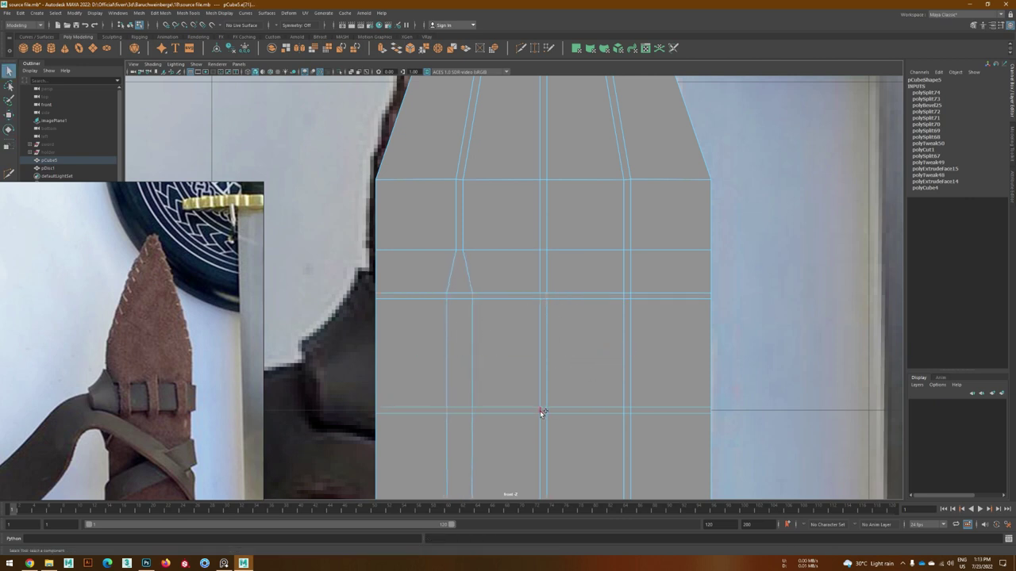
{"action": "middle_click_drag", "start_coordinate": [653, 364], "coordinate": [520, 329], "text": "alt"}
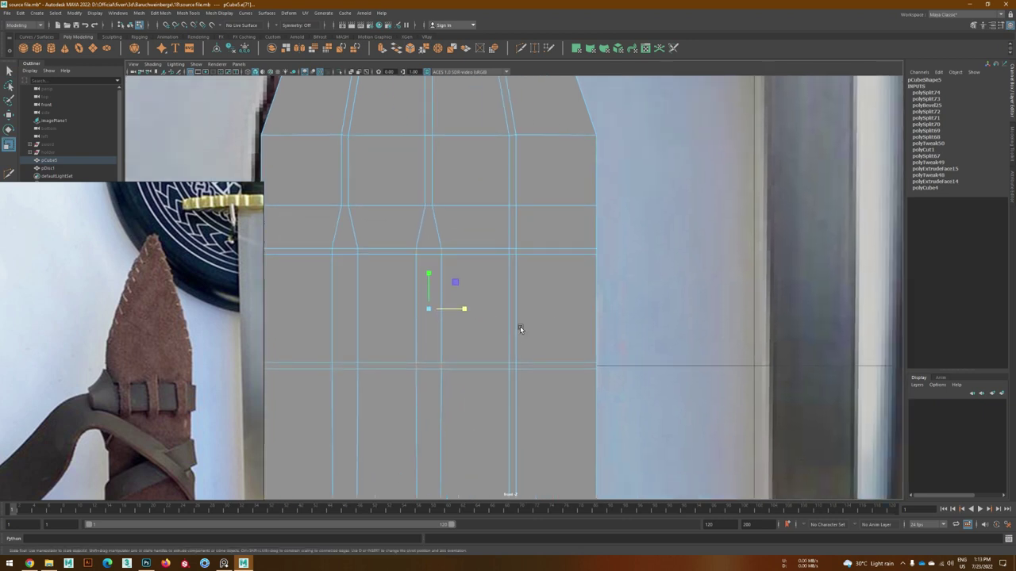
{"action": "left_click_drag", "start_coordinate": [547, 309], "coordinate": [602, 317]}
- Extrude the three strip faces outward and tilt them into angled plates
{"action": "middle_click_drag", "start_coordinate": [577, 314], "coordinate": [556, 333], "text": "alt"}
{"action": "left_click_drag", "start_coordinate": [368, 276], "coordinate": [340, 385]}
{"action": "mouse_move", "coordinate": [536, 386]}
{"action": "left_mouse_down", "text": "shift"}
{"action": "mouse_move", "coordinate": [516, 392]}
{"action": "mouse_move", "coordinate": [494, 332]}
{"action": "mouse_move", "coordinate": [522, 283]}
{"action": "left_mouse_up", "text": "shift"}
{"action": "key", "text": "space"}
{"action": "key", "text": "ctrl+e"}
{"action": "key", "text": "ctrl+e"}
{"action": "mouse_move", "coordinate": [482, 330]}
{"action": "left_mouse_down"}
{"action": "mouse_move", "coordinate": [507, 127]}
{"action": "mouse_move", "coordinate": [481, 132]}
{"action": "mouse_move", "coordinate": [532, 251]}
{"action": "left_mouse_up"}
{"action": "key", "text": "e"}
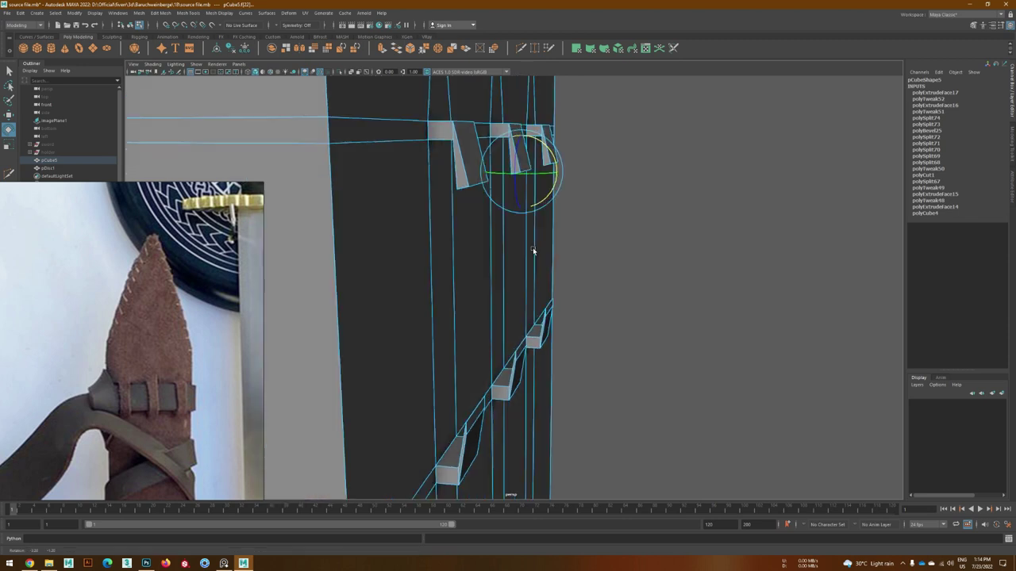
- Bridge the upper and lower plate edges into three raised strap loops
{"action": "left_click", "coordinate": [462, 448]}
{"action": "left_click", "coordinate": [526, 353], "text": "shift"}
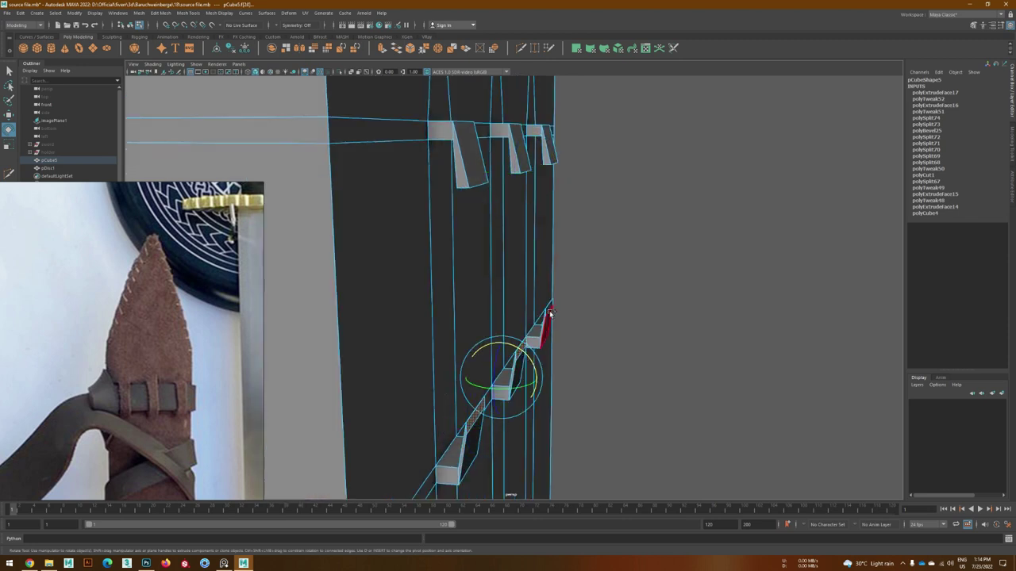
{"action": "left_click_drag", "start_coordinate": [463, 268], "coordinate": [494, 224], "text": "alt"}
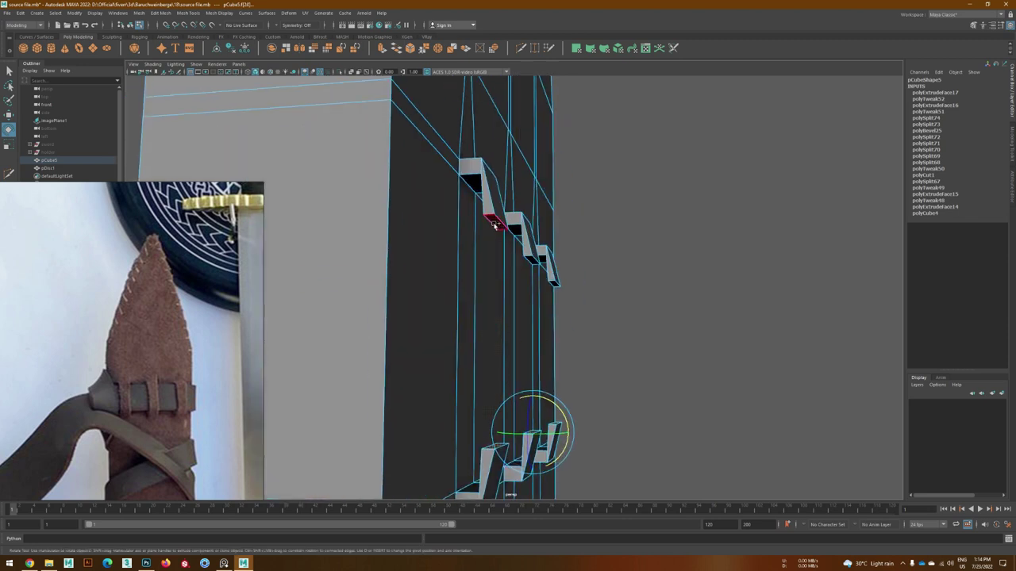
{"action": "key", "text": "space"}
{"action": "key", "text": "space"}
{"action": "key", "text": "ctrl+z"}
{"action": "left_click_drag", "start_coordinate": [630, 265], "coordinate": [512, 248], "text": "alt"}
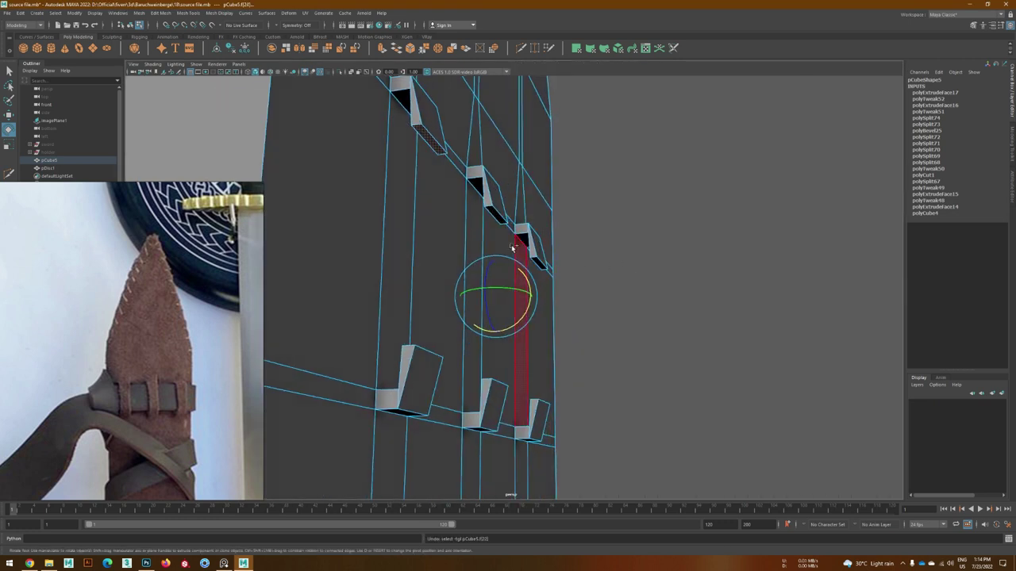
{"action": "right_click_drag", "start_coordinate": [538, 258], "coordinate": [468, 221], "text": "shift"}
{"action": "mouse_move", "coordinate": [526, 319]}
{"action": "left_mouse_down", "text": "alt"}
{"action": "mouse_move", "coordinate": [592, 332]}
{"action": "mouse_move", "coordinate": [571, 337]}
{"action": "mouse_move", "coordinate": [547, 476]}
{"action": "mouse_move", "coordinate": [568, 176]}
{"action": "mouse_move", "coordinate": [635, 238]}
{"action": "mouse_move", "coordinate": [642, 365]}
{"action": "mouse_move", "coordinate": [591, 409]}
{"action": "mouse_move", "coordinate": [419, 361]}
{"action": "mouse_move", "coordinate": [453, 403]}
{"action": "mouse_move", "coordinate": [542, 376]}
{"action": "mouse_move", "coordinate": [650, 409]}
{"action": "left_mouse_up", "text": "alt"}
{"action": "left_click", "coordinate": [568, 176], "text": "shift"}
{"action": "key", "text": "g"}
- Preview smoothing, then cut a vertical edge loop down beside the leftmost strap loop
{"action": "key", "text": "3"}
{"action": "key", "text": "1"}
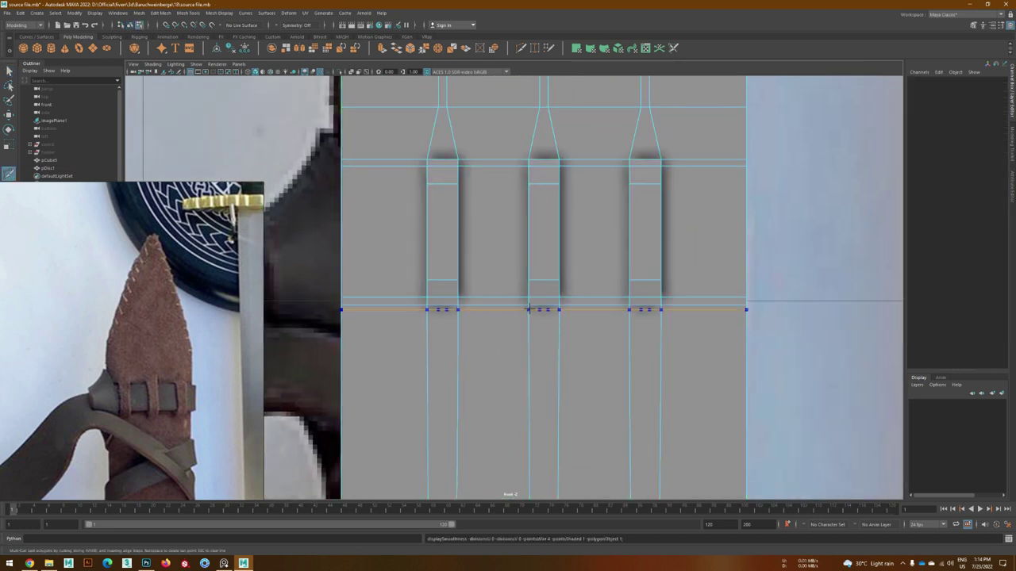
{"action": "scroll", "coordinate": [544, 349], "scroll_direction": "down", "scroll_amount": 3}
{"action": "scroll", "coordinate": [544, 349], "scroll_direction": "up", "scroll_amount": 3}
{"action": "scroll", "coordinate": [544, 349], "scroll_direction": "up", "scroll_amount": 3}
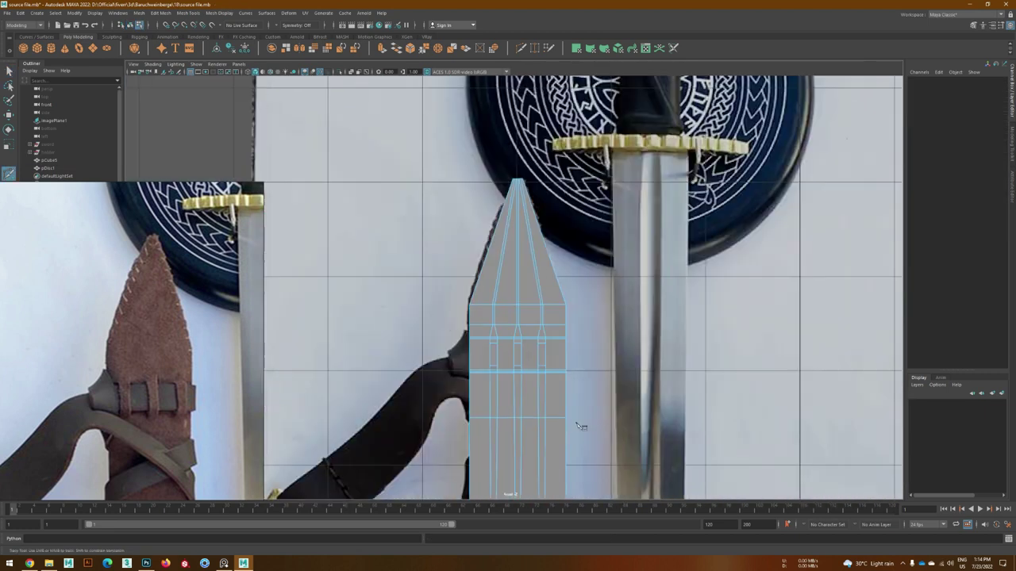
{"action": "scroll", "coordinate": [524, 397], "scroll_direction": "up", "scroll_amount": 4}
{"action": "scroll", "coordinate": [512, 337], "scroll_direction": "up", "scroll_amount": 2}
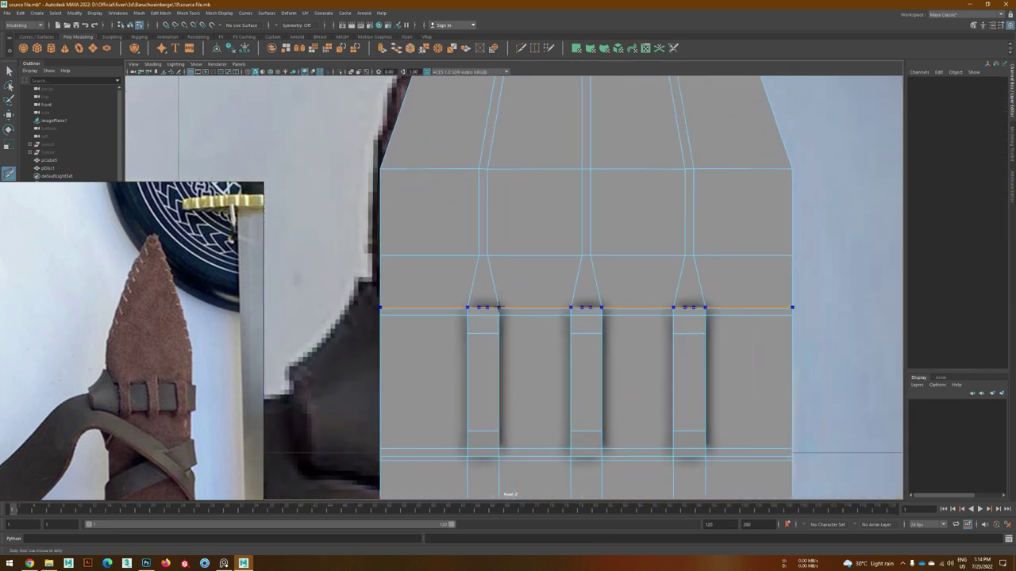
{"action": "mouse_move", "coordinate": [503, 283]}
{"action": "left_mouse_down", "text": "alt"}
{"action": "mouse_move", "coordinate": [517, 317]}
{"action": "mouse_move", "coordinate": [471, 334]}
{"action": "left_mouse_up", "text": "alt"}
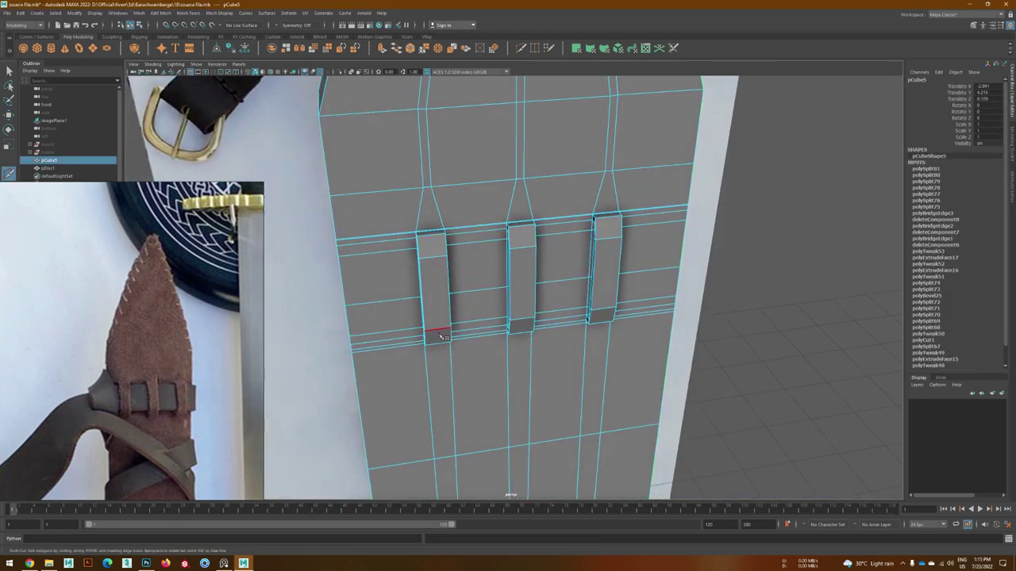
{"action": "left_click", "coordinate": [469, 238], "text": "ctrl"}
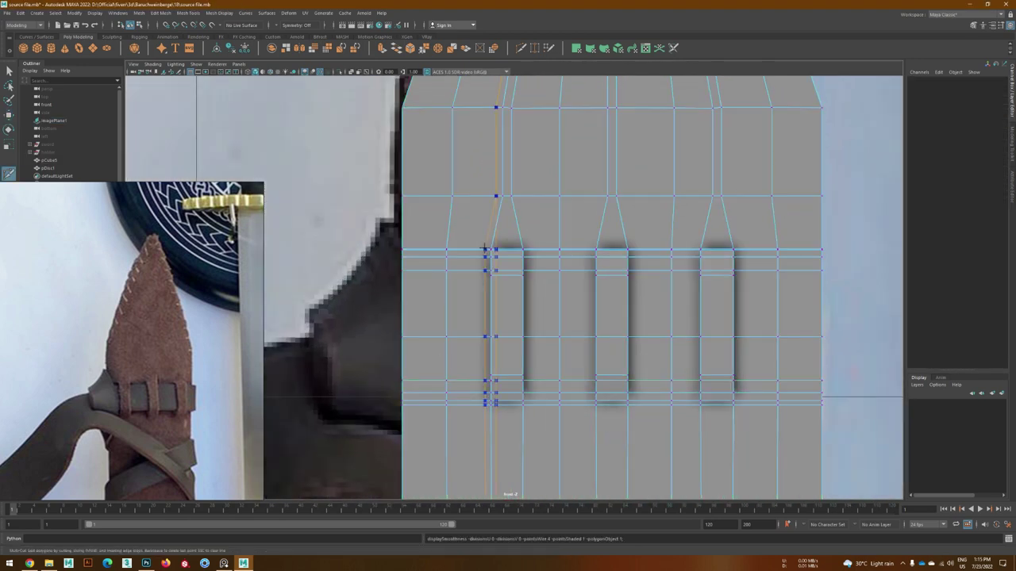
- Add supporting vertical edge loops tight around the ends of each strap loop
{"action": "left_click", "coordinate": [523, 249], "text": "ctrl"}
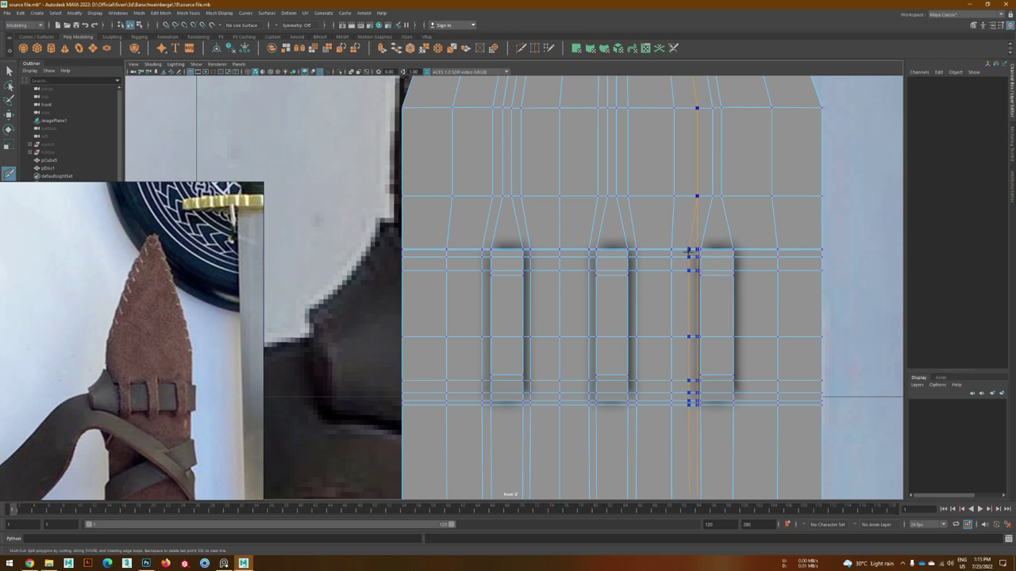
{"action": "middle_click_drag", "start_coordinate": [558, 381], "coordinate": [487, 397], "text": "alt"}
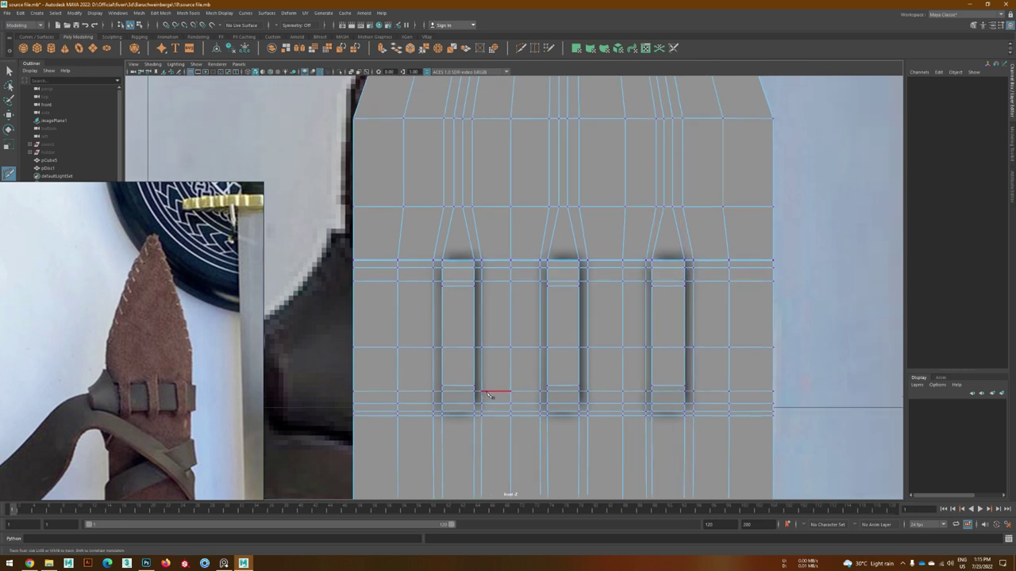
{"action": "key", "text": "w"}
{"action": "key", "text": "w"}
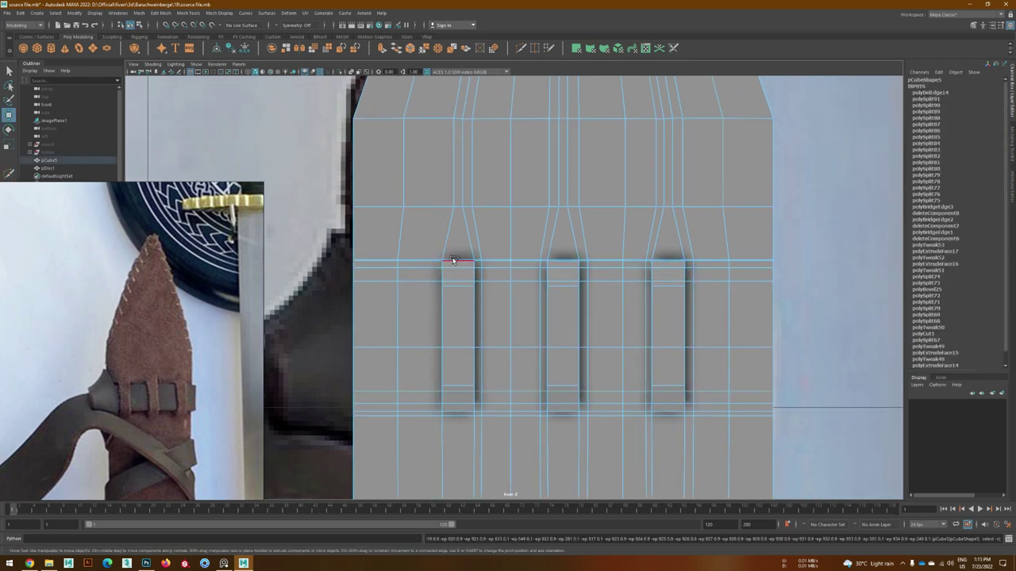
{"action": "key", "text": "ctrl+shift+x"}
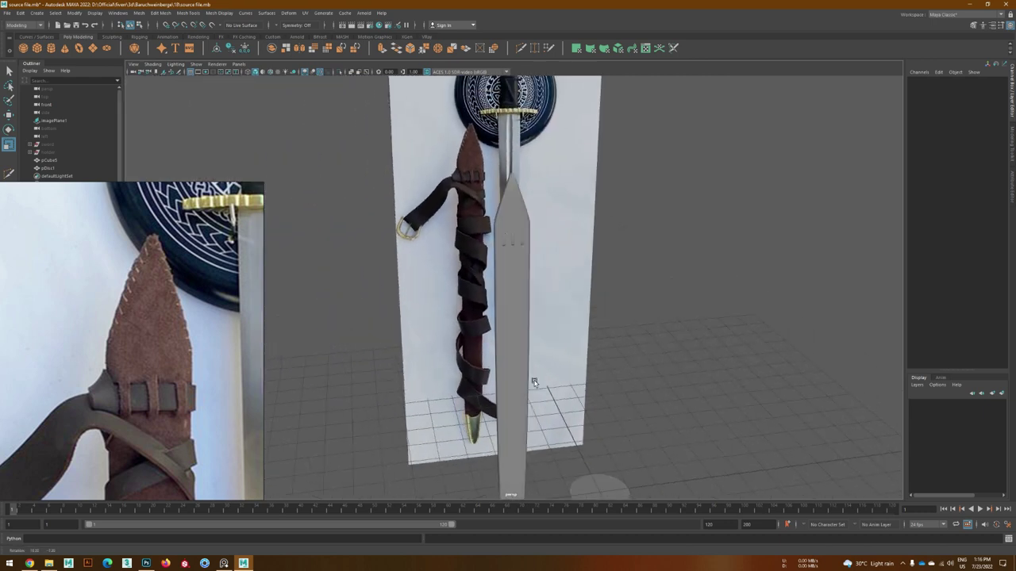
- In vertex mode, raise the strap-loop vertex rows to match the reference photo
{"action": "scroll", "coordinate": [505, 396], "scroll_direction": "up", "scroll_amount": 2}
{"action": "scroll", "coordinate": [476, 357], "scroll_direction": "up", "scroll_amount": 2}
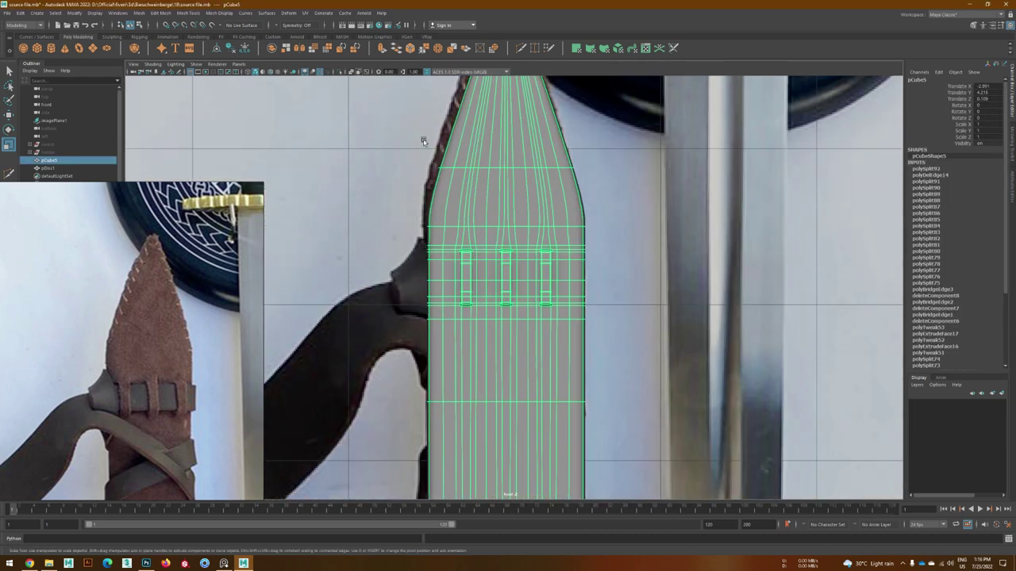
{"action": "scroll", "coordinate": [417, 303], "scroll_direction": "up", "scroll_amount": 2}
{"action": "key", "text": "F9"}
{"action": "key", "text": "w"}
{"action": "left_click_drag", "start_coordinate": [517, 309], "coordinate": [530, 292]}
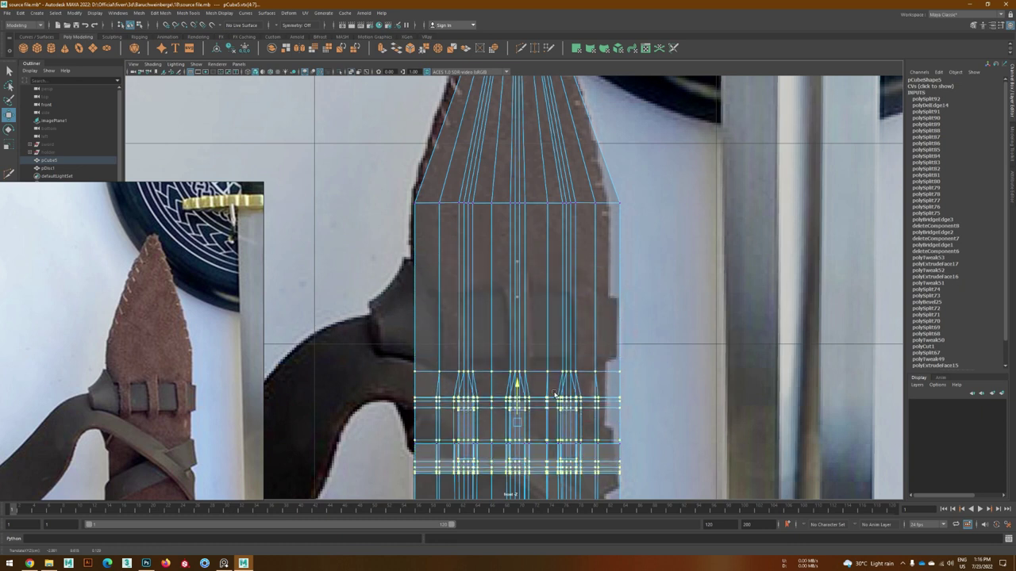
- Select two vertex columns of the strap loops to rescale them narrower
{"action": "left_click", "coordinate": [543, 353]}
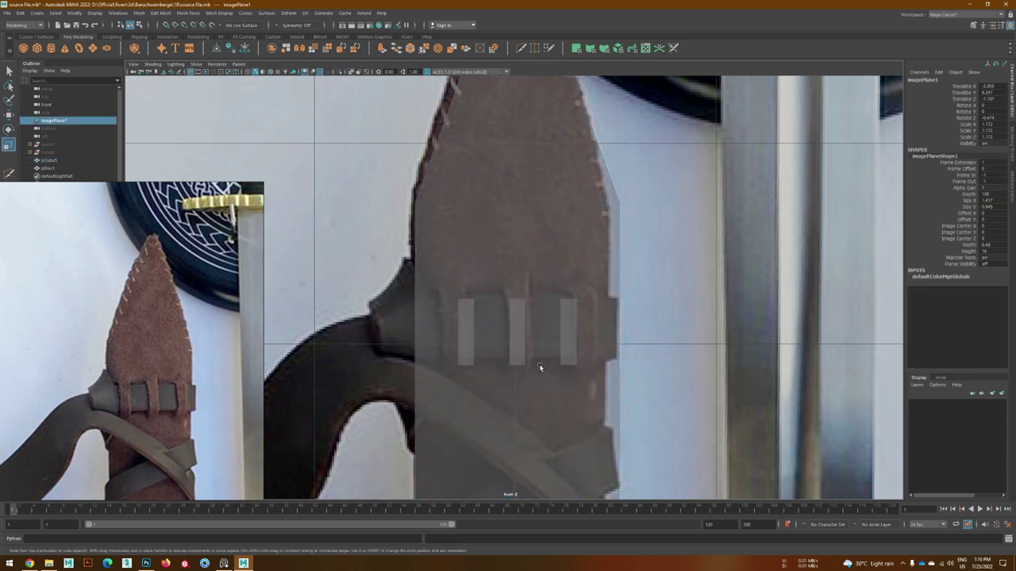
{"action": "key", "text": "ctrl+z"}
{"action": "left_click_drag", "start_coordinate": [452, 262], "coordinate": [488, 405]}
{"action": "left_click_drag", "start_coordinate": [595, 259], "coordinate": [573, 373]}
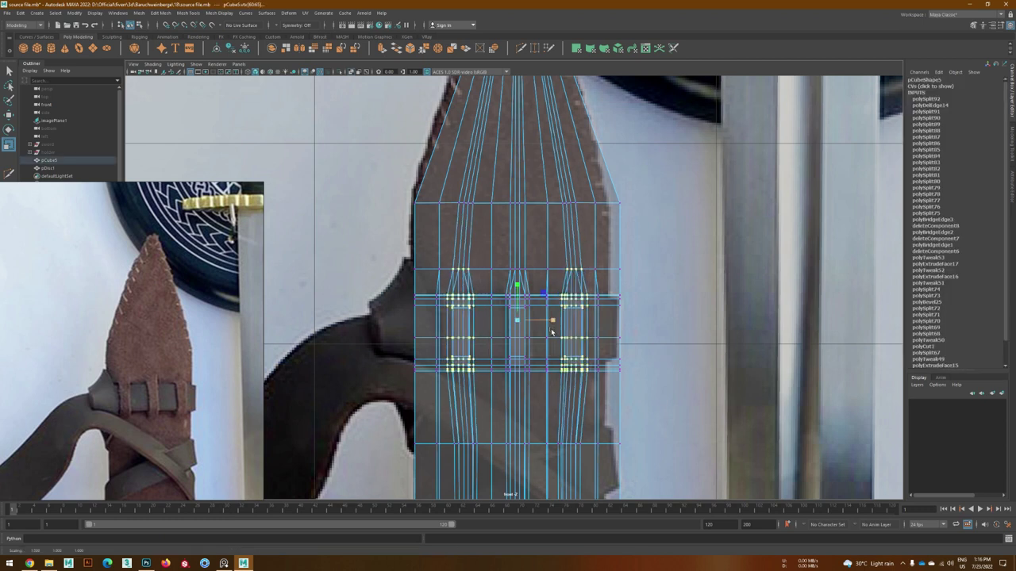
- Preview the scabbard smoothed (3) to check its three slim rounded loops
{"action": "scroll", "coordinate": [551, 322], "scroll_direction": "down", "scroll_amount": 5}
{"action": "key", "text": "3"}
{"action": "scroll", "coordinate": [527, 315], "scroll_direction": "up", "scroll_amount": 3}
{"action": "scroll", "coordinate": [567, 381], "scroll_direction": "up", "scroll_amount": 2}
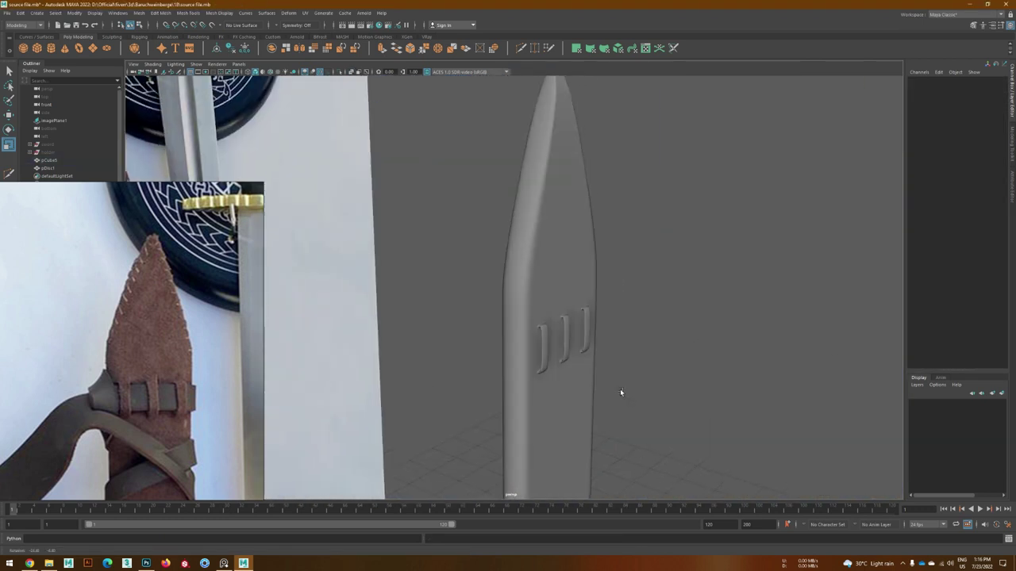
{"action": "scroll", "coordinate": [620, 389], "scroll_direction": "down", "scroll_amount": 2}
- Select the blade in vertex mode and orbit around it to inspect its tip
{"action": "left_click", "coordinate": [540, 333]}
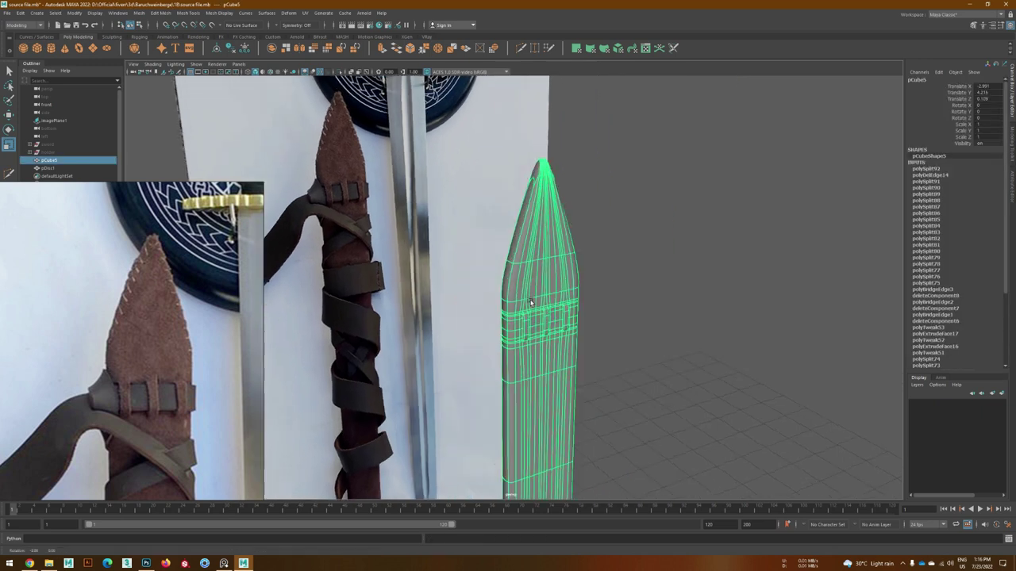
{"action": "scroll", "coordinate": [473, 345], "scroll_direction": "up", "scroll_amount": 5}
{"action": "key", "text": "1"}
{"action": "key", "text": "F9"}
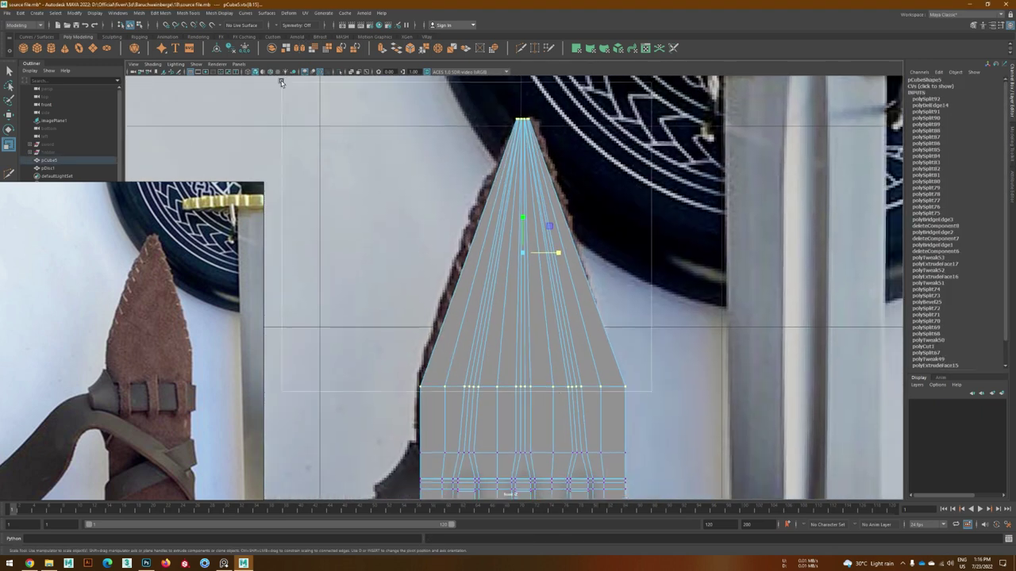
{"action": "left_click_drag", "start_coordinate": [474, 346], "coordinate": [570, 330], "text": "alt"}
{"action": "left_click_drag", "start_coordinate": [541, 195], "coordinate": [520, 199], "text": "alt"}
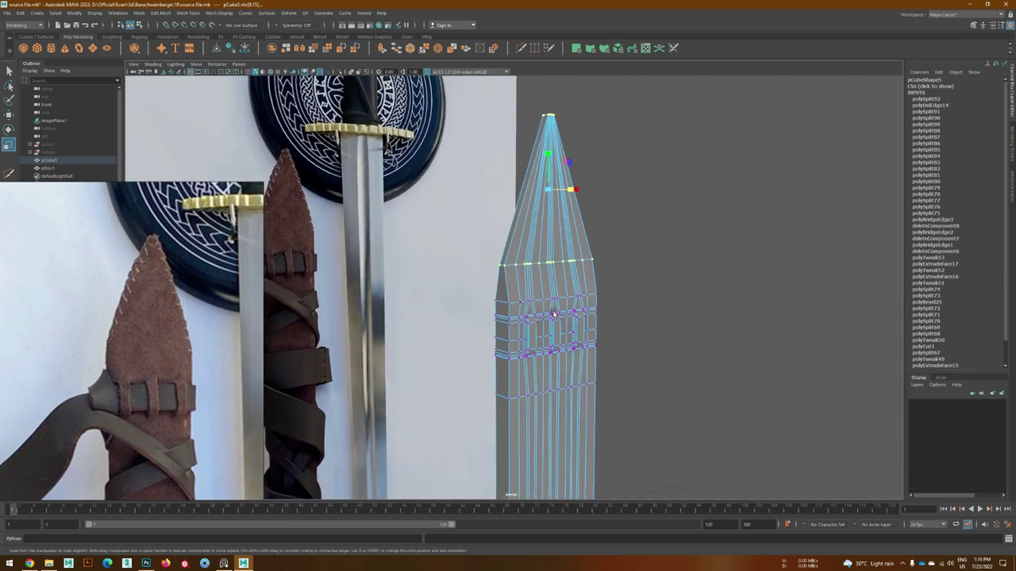
{"action": "mouse_move", "coordinate": [577, 189]}
{"action": "left_mouse_down", "text": "alt"}
{"action": "mouse_move", "coordinate": [555, 197]}
{"action": "mouse_move", "coordinate": [456, 144]}
{"action": "left_mouse_up", "text": "alt"}
{"action": "mouse_move", "coordinate": [526, 186]}
{"action": "left_mouse_down", "text": "alt"}
{"action": "mouse_move", "coordinate": [392, 154]}
{"action": "mouse_move", "coordinate": [408, 245]}
{"action": "mouse_move", "coordinate": [419, 253]}
{"action": "left_mouse_up", "text": "alt"}
{"action": "left_click_drag", "start_coordinate": [412, 325], "coordinate": [502, 388], "text": "alt"}
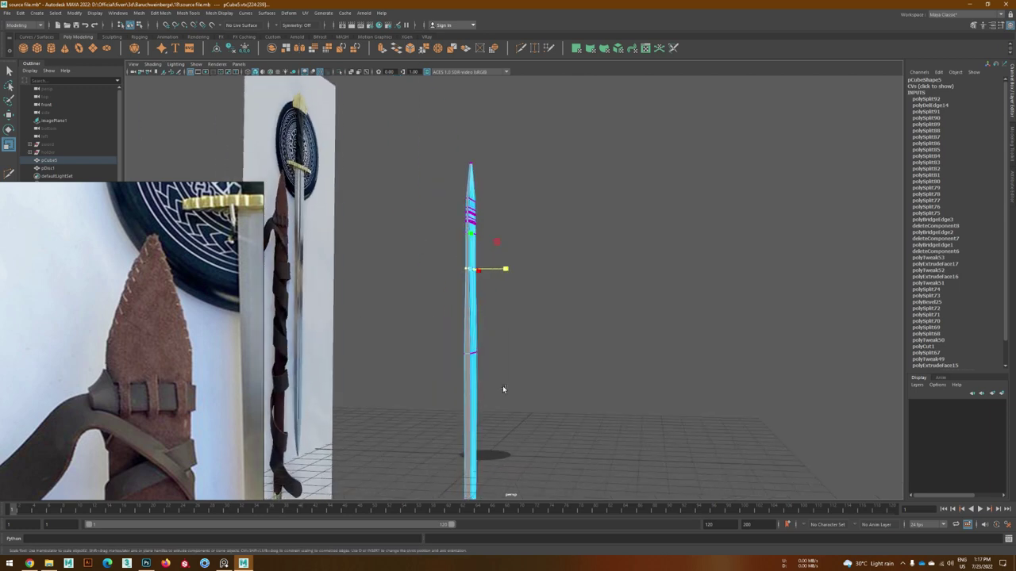
{"action": "mouse_move", "coordinate": [497, 353]}
{"action": "left_mouse_down", "text": "alt"}
{"action": "mouse_move", "coordinate": [529, 415]}
{"action": "mouse_move", "coordinate": [592, 317]}
{"action": "mouse_move", "coordinate": [444, 297]}
{"action": "mouse_move", "coordinate": [535, 352]}
{"action": "mouse_move", "coordinate": [607, 449]}
{"action": "left_mouse_up", "text": "alt"}
- Delete the pDisc1 disc object from the scene
{"action": "left_click", "coordinate": [592, 318]}
{"action": "left_click", "coordinate": [592, 454]}
{"action": "key", "text": "Delete"}
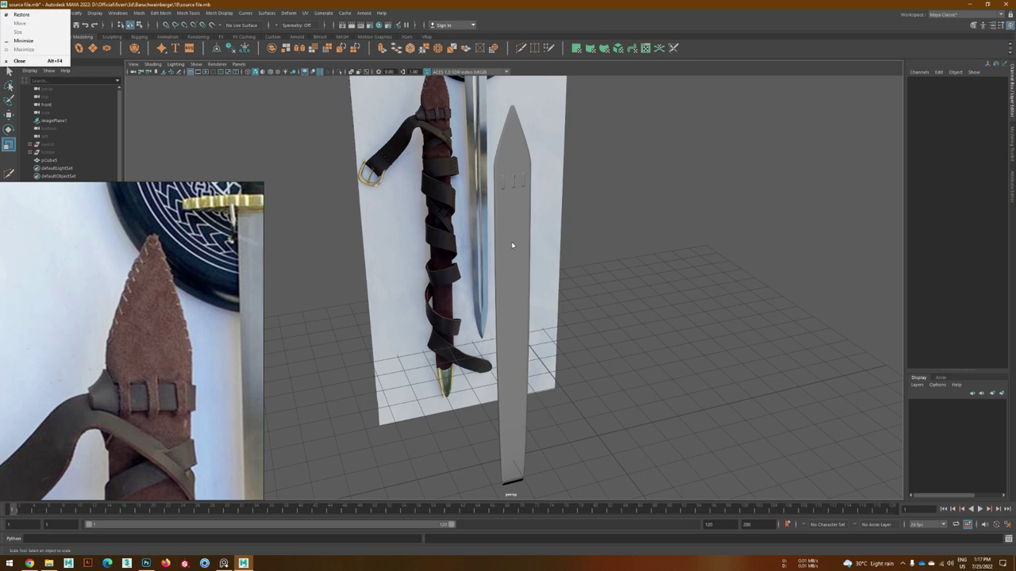
- In the front view, select the scabbard body pCube5 and check its lower edge
{"action": "left_click_drag", "start_coordinate": [511, 241], "coordinate": [505, 340], "text": "alt"}
{"action": "key", "text": "space"}
{"action": "scroll", "coordinate": [543, 279], "scroll_direction": "down", "scroll_amount": 5}
{"action": "scroll", "coordinate": [463, 352], "scroll_direction": "up", "scroll_amount": 5}
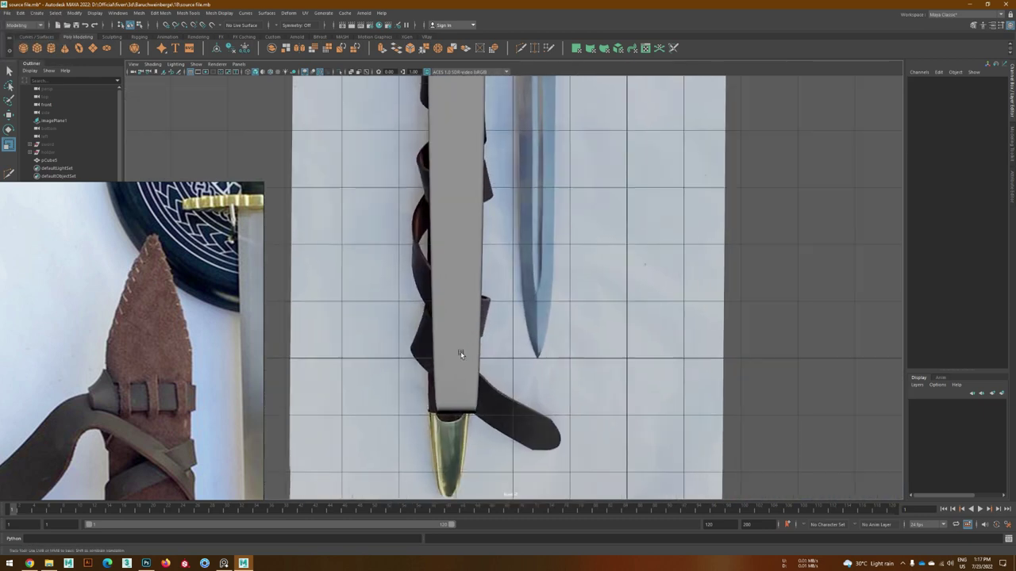
{"action": "scroll", "coordinate": [442, 346], "scroll_direction": "up", "scroll_amount": 3}
{"action": "left_click", "coordinate": [442, 346]}
{"action": "key", "text": "F10"}
{"action": "scroll", "coordinate": [442, 346], "scroll_direction": "up", "scroll_amount": 2}
{"action": "middle_click_drag", "start_coordinate": [508, 317], "coordinate": [544, 318], "text": "alt"}
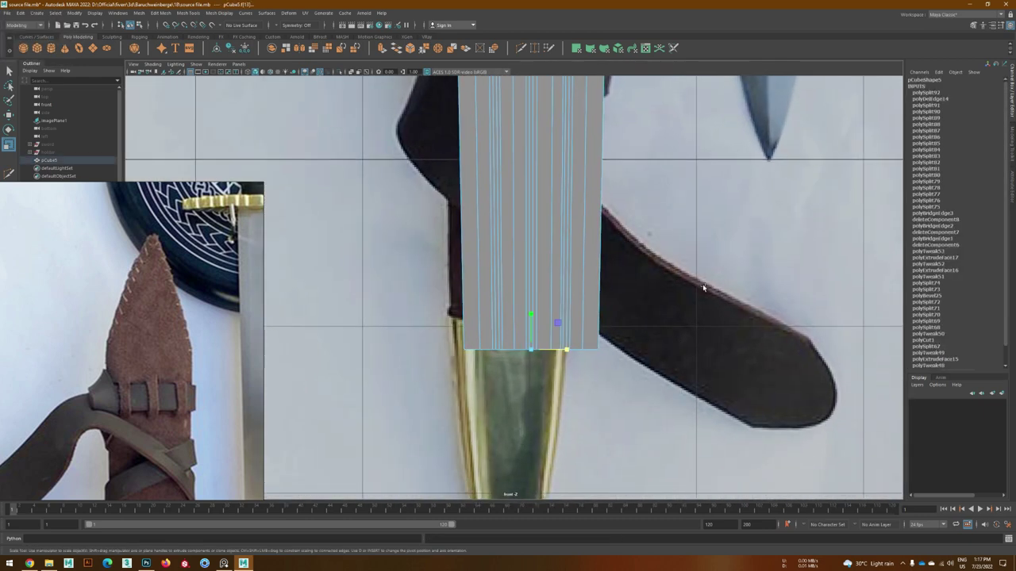
- Return to object mode in the perspective view, looking down on the grid
{"action": "key", "text": "F8"}
{"action": "key", "text": "space"}
{"action": "mouse_move", "coordinate": [523, 306]}
{"action": "left_mouse_down", "text": "alt"}
{"action": "mouse_move", "coordinate": [651, 294]}
{"action": "mouse_move", "coordinate": [709, 380]}
{"action": "mouse_move", "coordinate": [683, 373]}
{"action": "left_mouse_up", "text": "alt"}
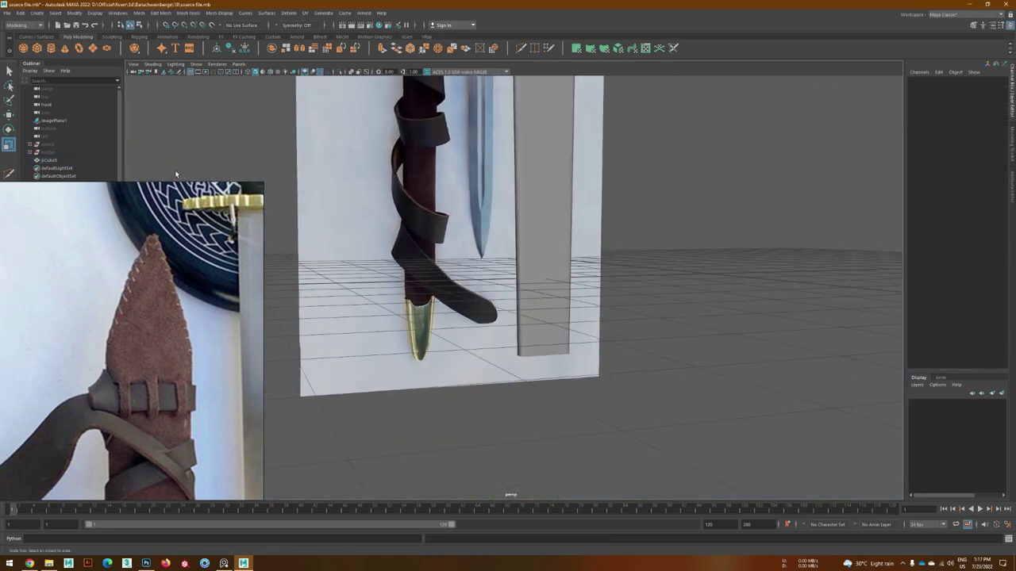
{"action": "left_click_drag", "start_coordinate": [175, 173], "coordinate": [553, 403], "text": "alt"}
- Create a polygon cube and move it up under the scabbard's end in front view
{"action": "left_click", "coordinate": [564, 380]}
{"action": "key", "text": "space"}
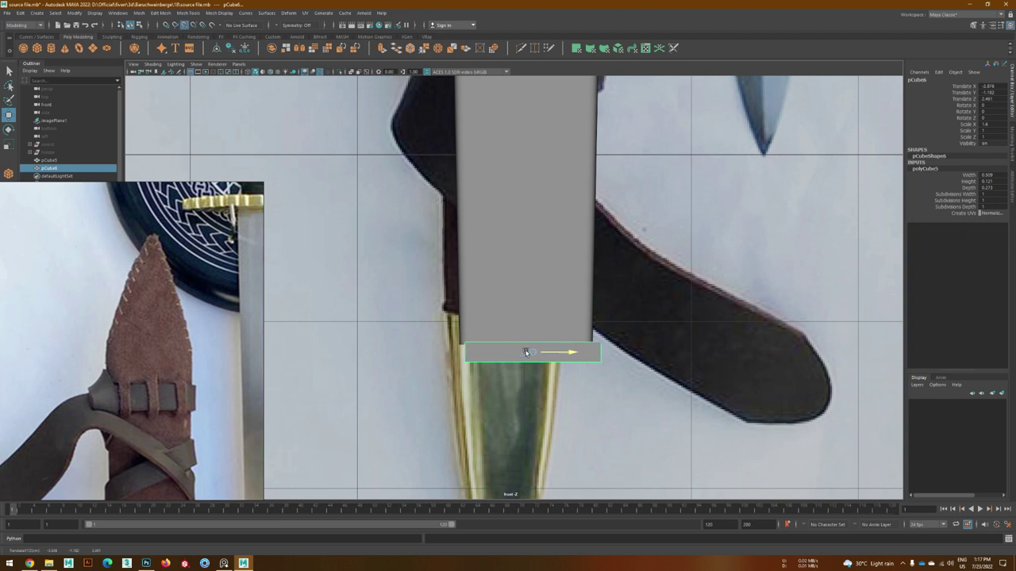
{"action": "left_click_drag", "start_coordinate": [526, 333], "coordinate": [526, 306]}
{"action": "key", "text": "F9"}
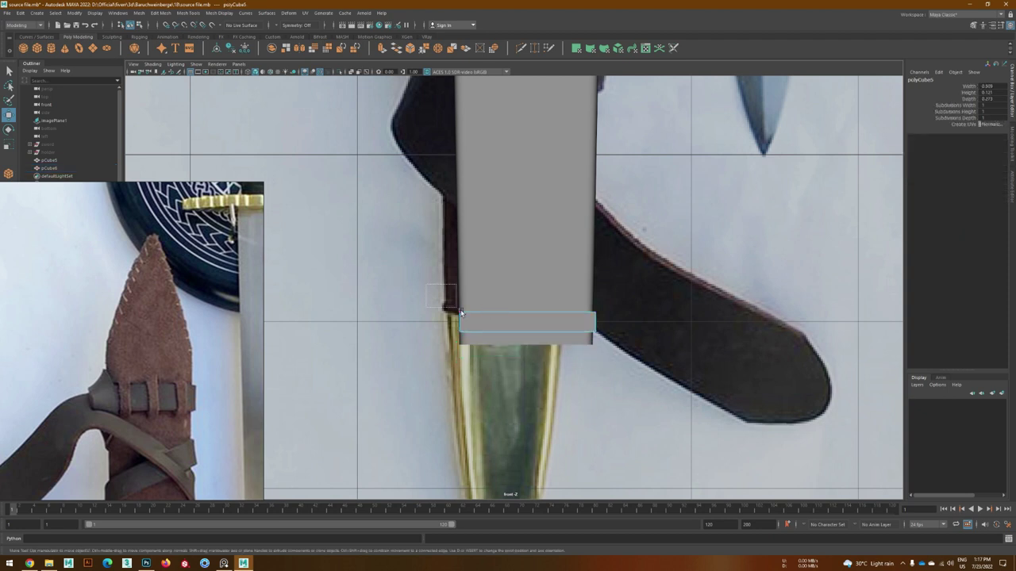
{"action": "scroll", "coordinate": [527, 349], "scroll_direction": "up", "scroll_amount": 2}
- Multi-Cut horizontal and vertical edges into the cube and bevel each cut
{"action": "key", "text": "ctrl+shift+x"}
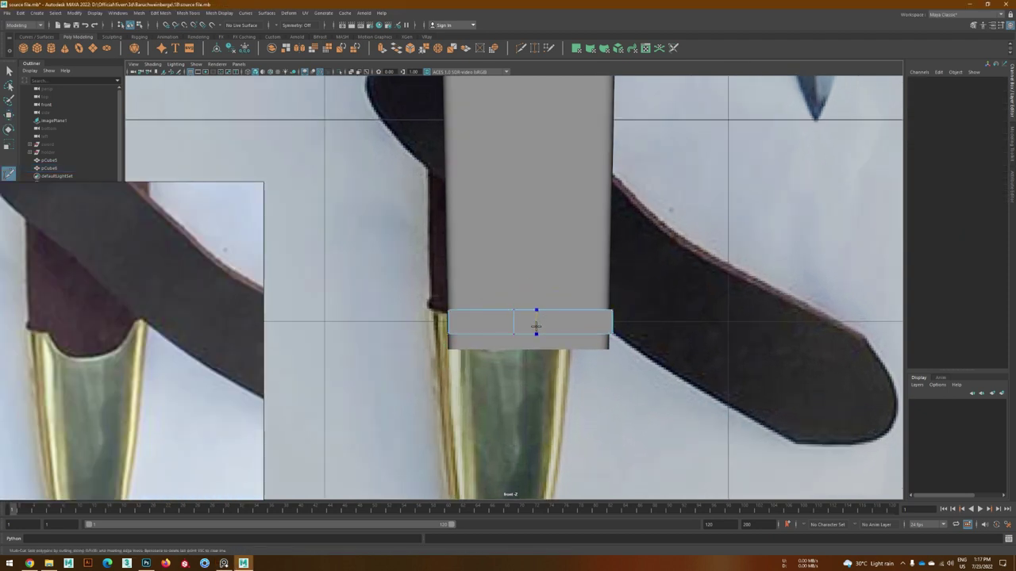
{"action": "key", "text": "w"}
{"action": "key", "text": "ctrl+b"}
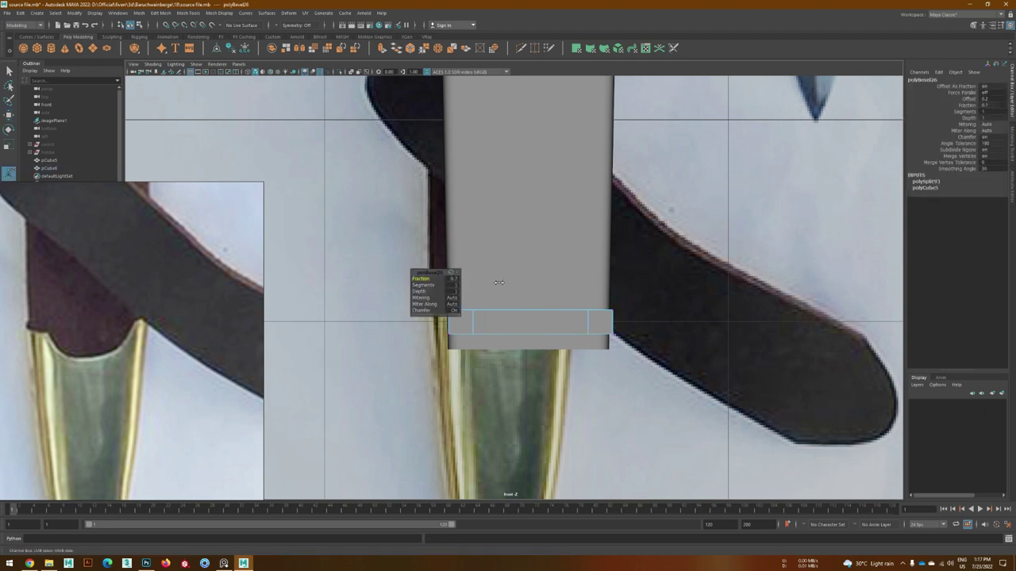
{"action": "key", "text": "w"}
{"action": "key", "text": "ctrl+shift+x"}
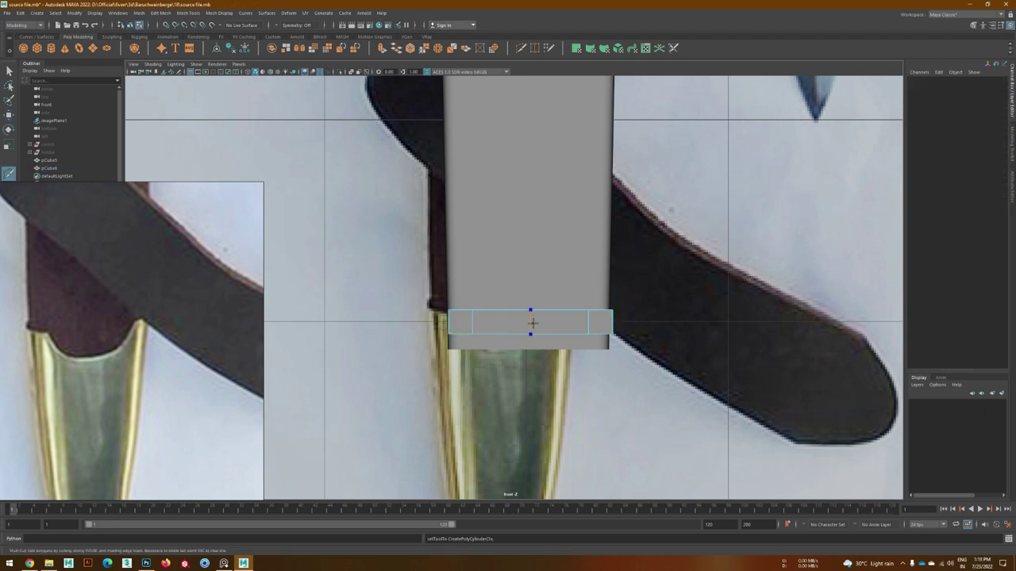
{"action": "left_click", "coordinate": [530, 319]}
{"action": "key", "text": "w"}
{"action": "key", "text": "ctrl+b"}
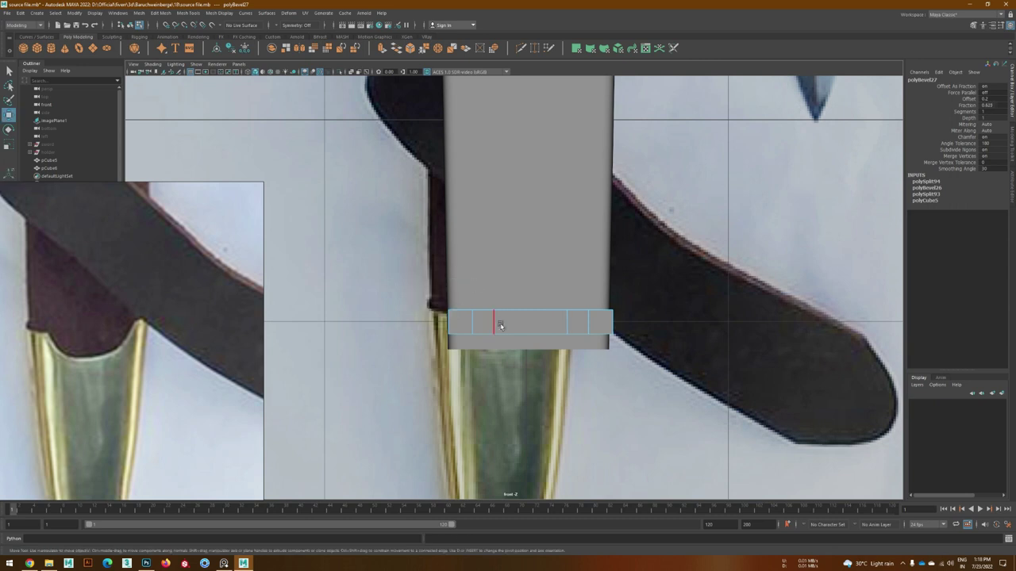
{"action": "key", "text": "w"}
- Lengthen and taper the cube's bottom and add a horizontal loop near the tip
{"action": "middle_click_drag", "start_coordinate": [407, 330], "coordinate": [519, 288], "text": "alt"}
{"action": "mouse_move", "coordinate": [480, 297]}
{"action": "left_mouse_down"}
{"action": "mouse_move", "coordinate": [508, 403]}
{"action": "mouse_move", "coordinate": [490, 405]}
{"action": "left_mouse_up"}
{"action": "key", "text": "r"}
{"action": "middle_click_drag", "start_coordinate": [483, 356], "coordinate": [476, 386], "text": "alt"}
{"action": "left_click", "coordinate": [487, 408], "text": "ctrl"}
{"action": "left_click_drag", "start_coordinate": [537, 418], "coordinate": [478, 323]}
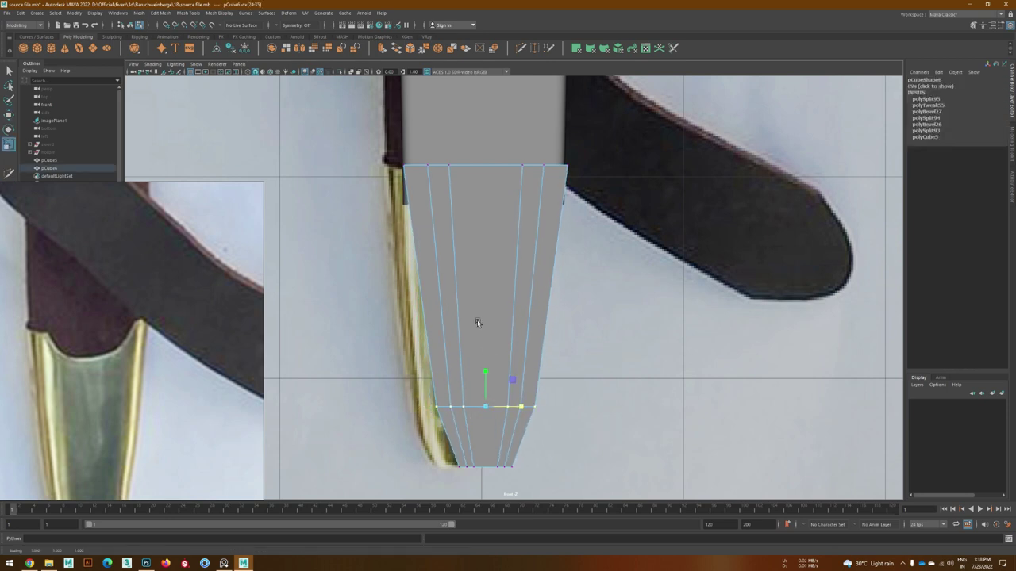
- Adjust the chape's top edge, then clear the selection and pick a chape face
{"action": "scroll", "coordinate": [524, 384], "scroll_direction": "up", "scroll_amount": 3}
{"action": "key", "text": "w"}
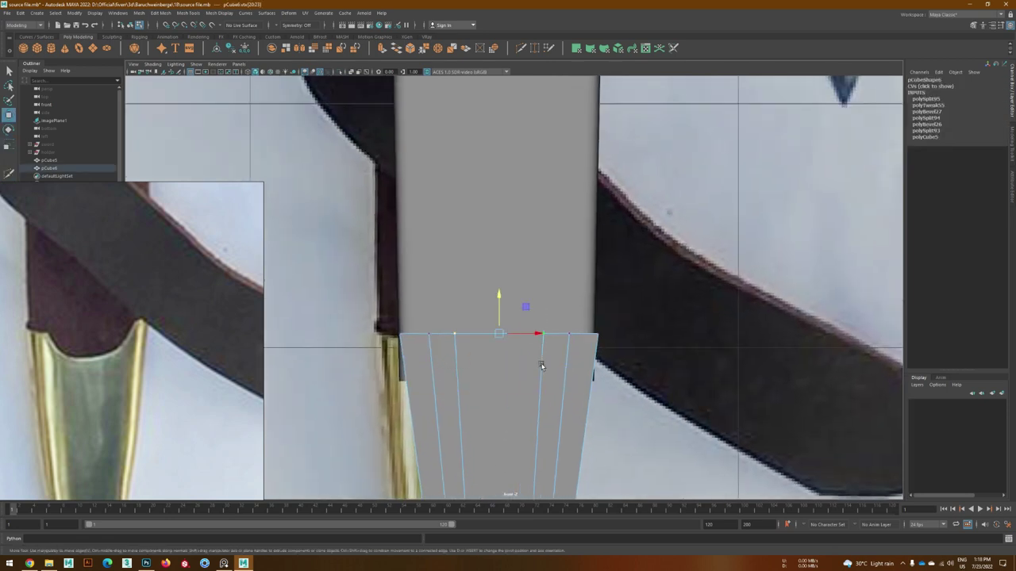
{"action": "scroll", "coordinate": [498, 355], "scroll_direction": "down", "scroll_amount": 5}
{"action": "scroll", "coordinate": [555, 333], "scroll_direction": "up", "scroll_amount": 2}
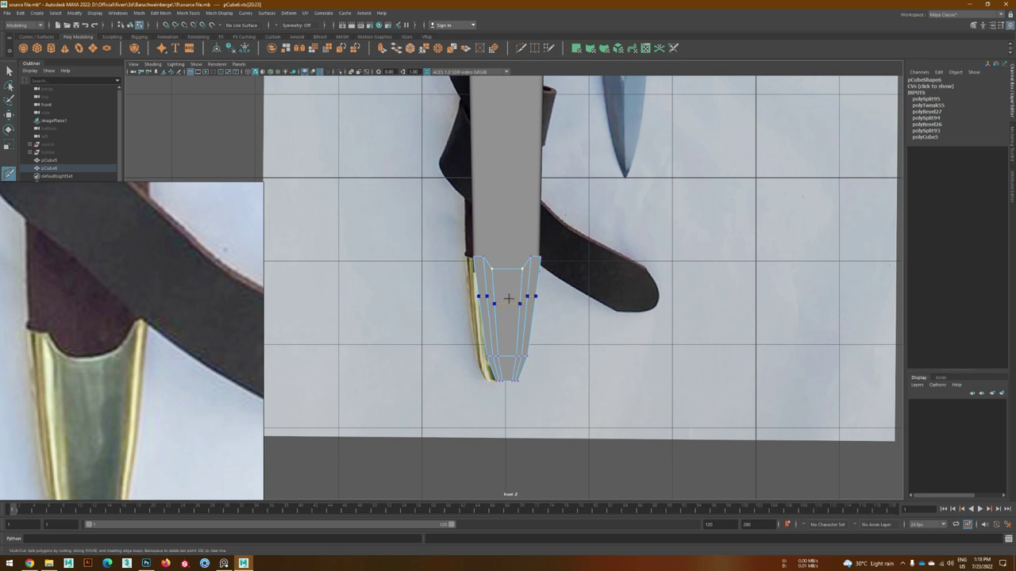
{"action": "left_click", "coordinate": [568, 326]}
{"action": "left_click", "coordinate": [507, 317]}
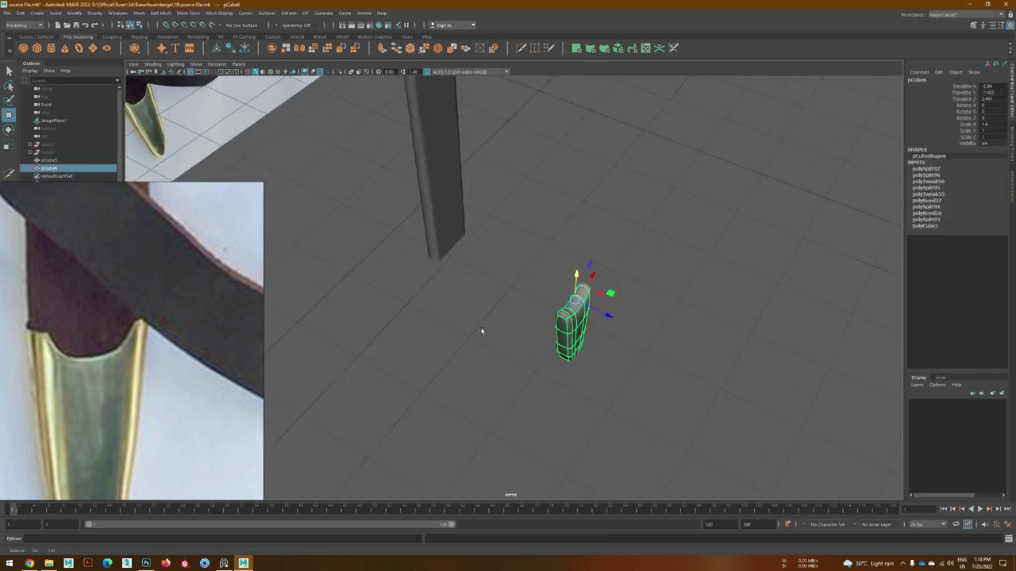
- Frame the chape, select it as a whole, and bring the scabbard into view
{"action": "key", "text": "f"}
{"action": "left_click", "coordinate": [419, 355]}
{"action": "left_click_drag", "start_coordinate": [509, 252], "coordinate": [453, 363], "text": "alt"}
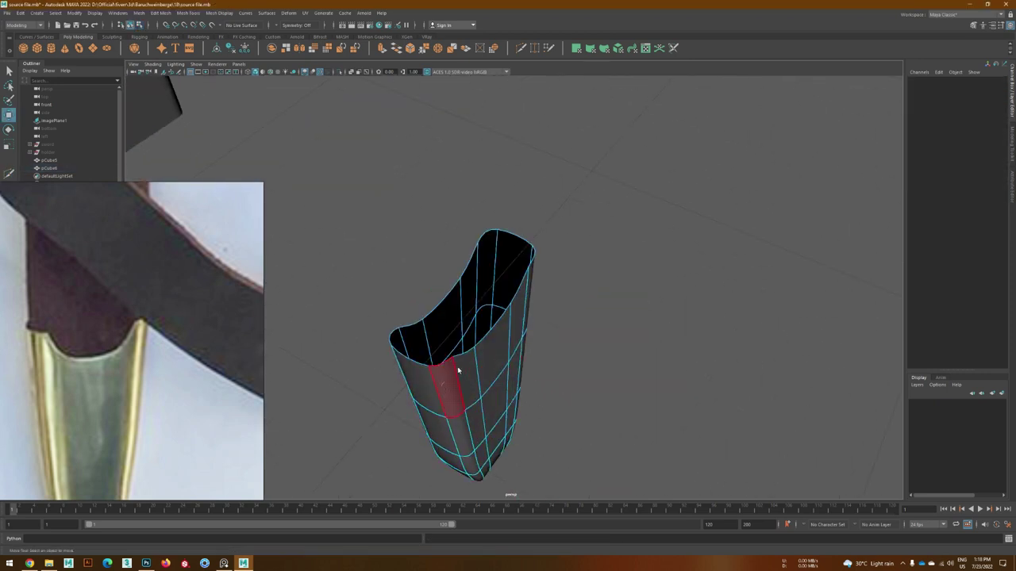
{"action": "key", "text": "F8"}
{"action": "scroll", "coordinate": [532, 376], "scroll_direction": "down", "scroll_amount": 3}
{"action": "middle_click_drag", "start_coordinate": [532, 376], "coordinate": [389, 294], "text": "alt"}
{"action": "mouse_move", "coordinate": [389, 293]}
{"action": "left_mouse_down", "text": "alt"}
{"action": "mouse_move", "coordinate": [457, 309]}
{"action": "mouse_move", "coordinate": [516, 340]}
{"action": "left_mouse_up", "text": "alt"}
{"action": "scroll", "coordinate": [516, 340], "scroll_direction": "up", "scroll_amount": 3}
- Multi-Cut a lengthwise edge into the scabbard body pCube5
{"action": "left_click", "coordinate": [449, 318]}
{"action": "key", "text": "y"}
{"action": "left_click", "coordinate": [444, 321], "text": "ctrl"}
{"action": "mouse_move", "coordinate": [442, 324]}
{"action": "left_mouse_down", "text": "alt"}
{"action": "mouse_move", "coordinate": [465, 317]}
{"action": "mouse_move", "coordinate": [450, 276]}
{"action": "left_mouse_up", "text": "alt"}
{"action": "key", "text": "w"}
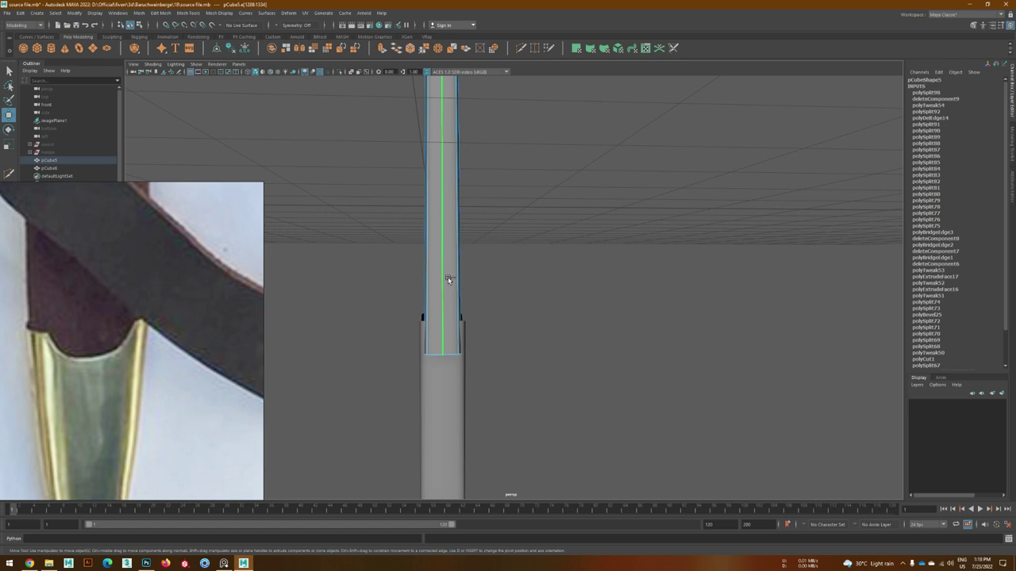
- Move the chape pCube6's top edge vertices down into a U-shaped notch
{"action": "left_click", "coordinate": [448, 321]}
{"action": "mouse_move", "coordinate": [449, 324]}
{"action": "left_mouse_down", "text": "alt"}
{"action": "mouse_move", "coordinate": [399, 329]}
{"action": "mouse_move", "coordinate": [453, 311]}
{"action": "mouse_move", "coordinate": [456, 342]}
{"action": "left_mouse_up", "text": "alt"}
{"action": "left_click", "coordinate": [456, 342]}
{"action": "left_click", "coordinate": [456, 342]}
{"action": "scroll", "coordinate": [455, 342], "scroll_direction": "up", "scroll_amount": 3}
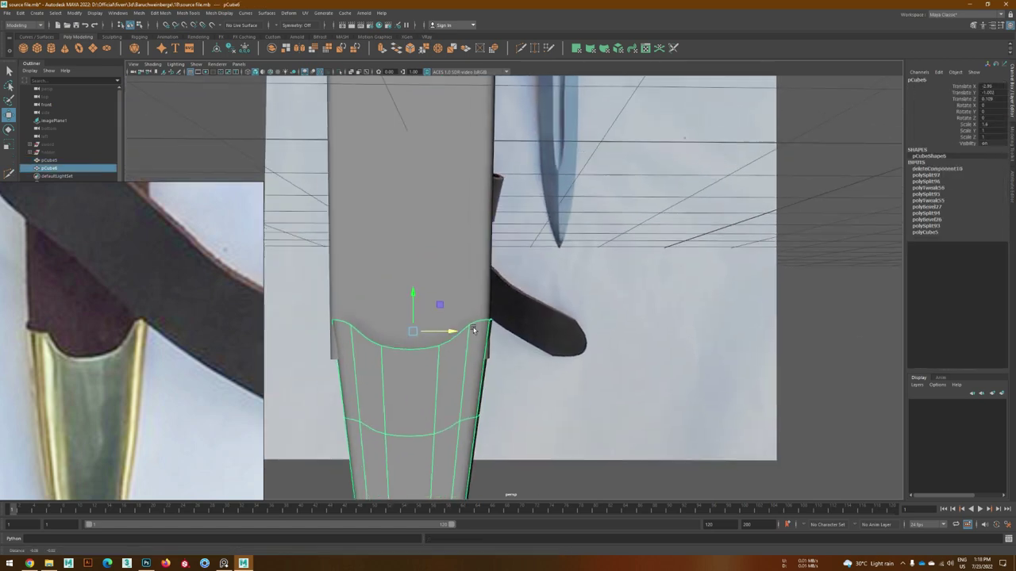
{"action": "scroll", "coordinate": [492, 270], "scroll_direction": "up", "scroll_amount": 5}
{"action": "left_click_drag", "start_coordinate": [492, 270], "coordinate": [469, 280]}
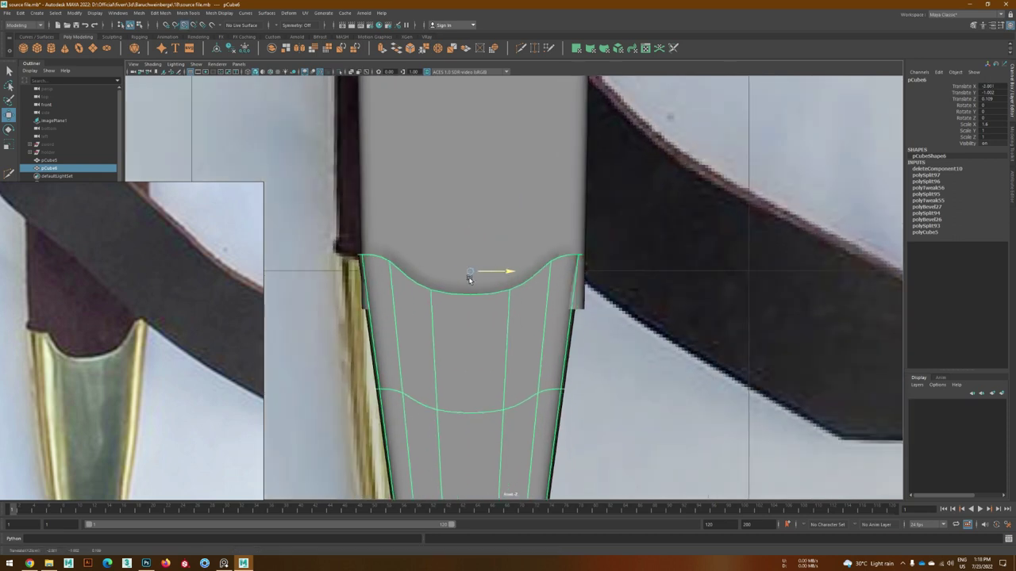
{"action": "left_click_drag", "start_coordinate": [469, 321], "coordinate": [469, 292]}
{"action": "scroll", "coordinate": [426, 374], "scroll_direction": "up", "scroll_amount": 2}
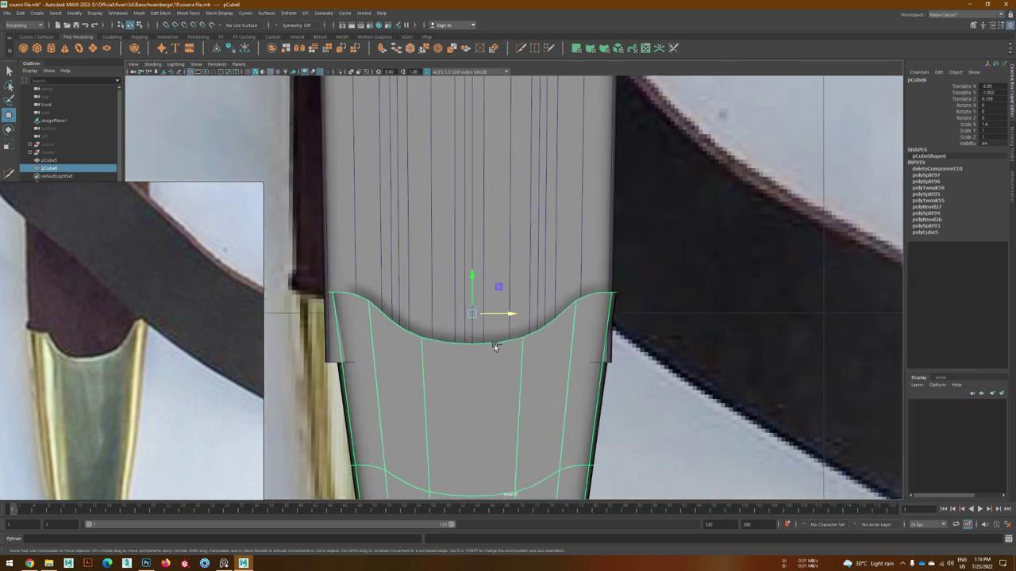
{"action": "right_click_drag", "start_coordinate": [494, 344], "coordinate": [466, 362], "text": "shift"}
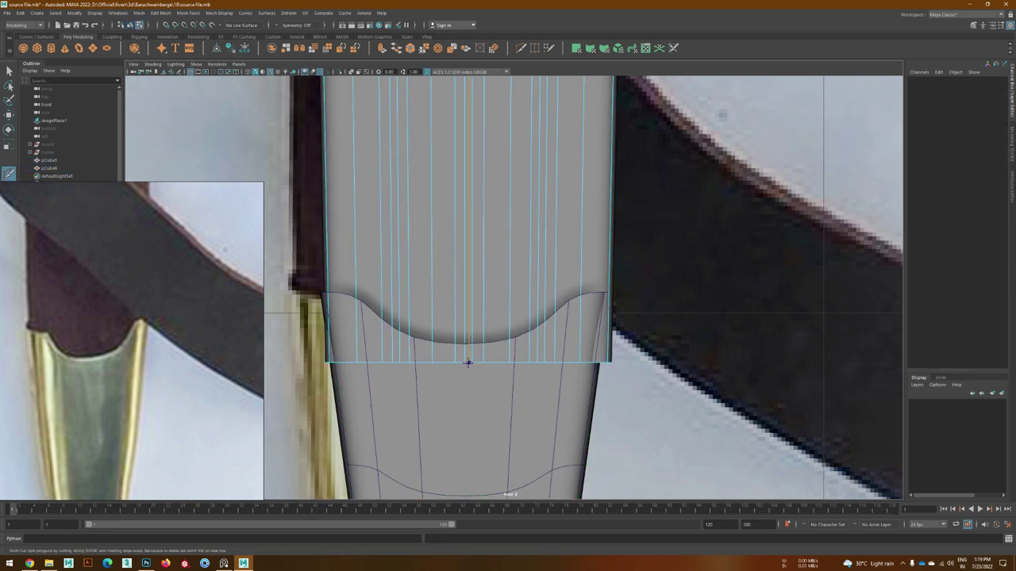
- Add and commit further Multi-Cut edges on the chape's left side
{"action": "scroll", "coordinate": [500, 333], "scroll_direction": "up", "scroll_amount": 4}
{"action": "scroll", "coordinate": [512, 323], "scroll_direction": "up", "scroll_amount": 4}
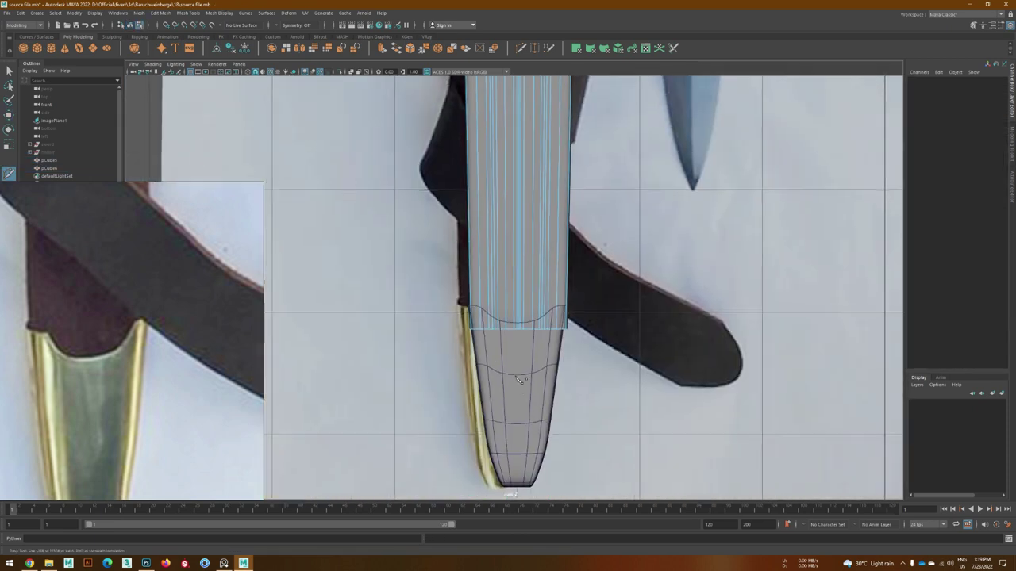
{"action": "scroll", "coordinate": [496, 333], "scroll_direction": "down", "scroll_amount": 3}
{"action": "key", "text": "w"}
{"action": "left_click", "coordinate": [520, 341]}
{"action": "scroll", "coordinate": [520, 341], "scroll_direction": "up", "scroll_amount": 3}
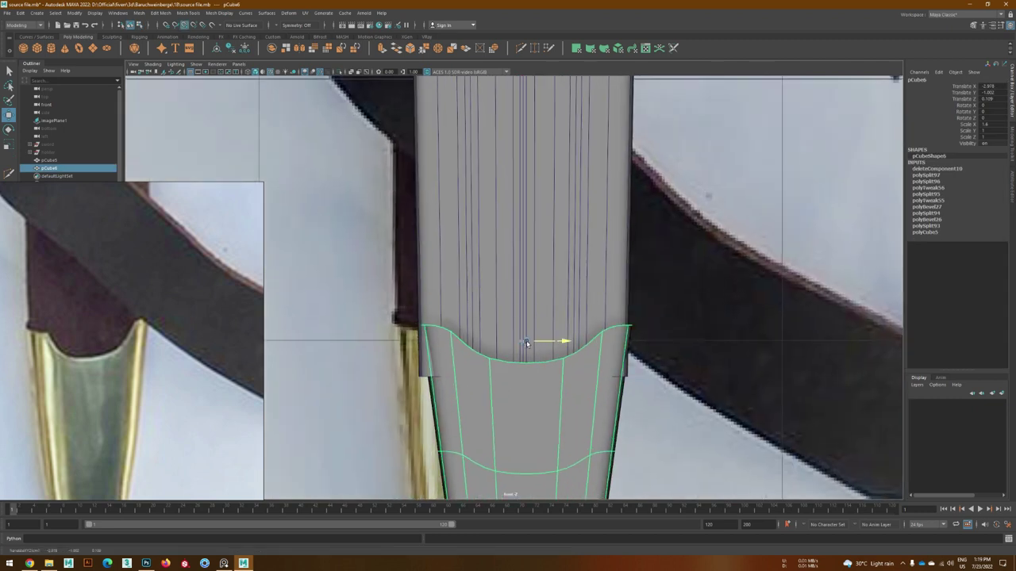
{"action": "left_click", "coordinate": [538, 349]}
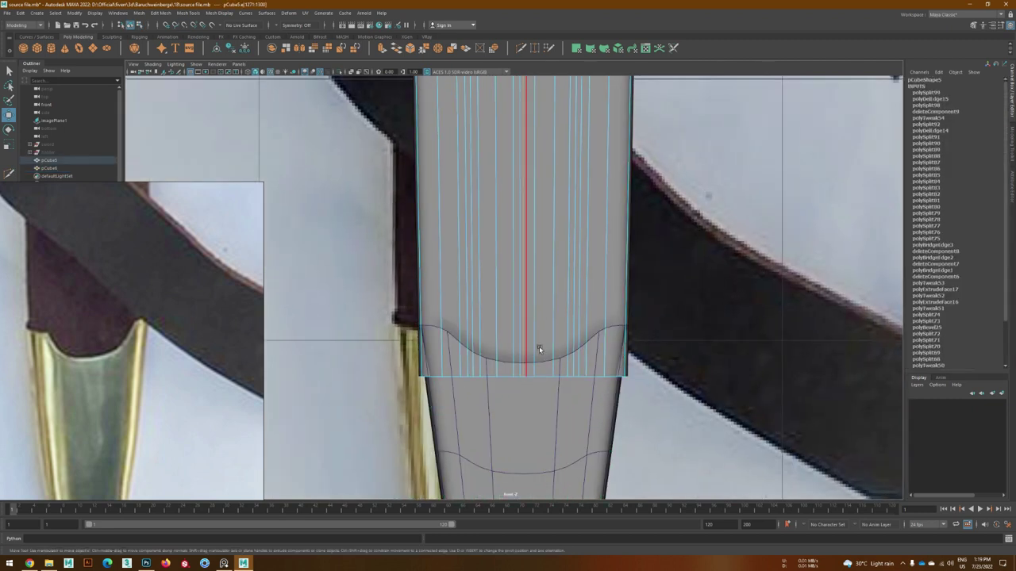
{"action": "left_click", "coordinate": [548, 438]}
{"action": "middle_click_drag", "start_coordinate": [535, 424], "coordinate": [519, 417], "text": "alt"}
{"action": "scroll", "coordinate": [531, 349], "scroll_direction": "up", "scroll_amount": 2}
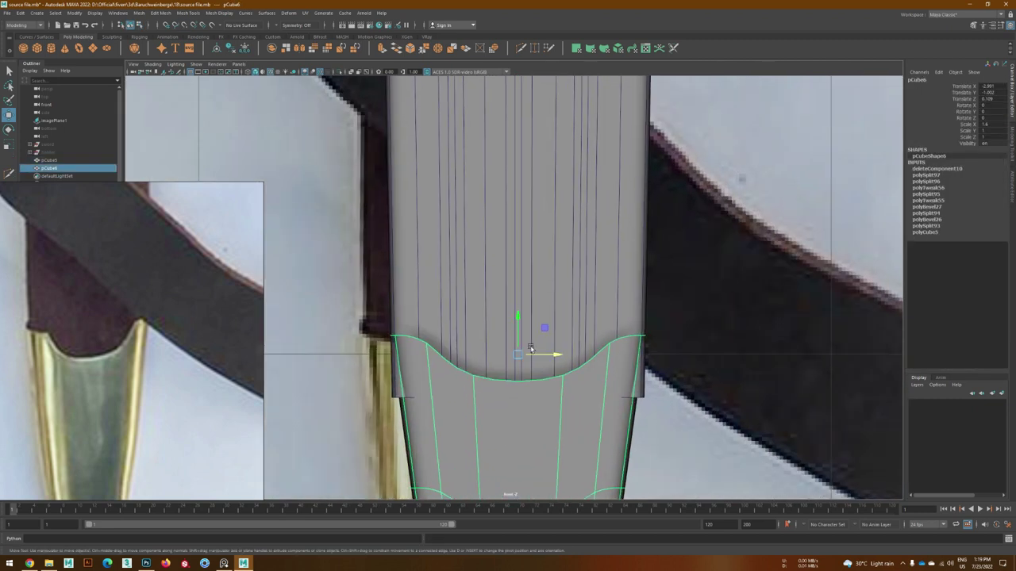
{"action": "key", "text": "Return"}
- Scale and pull in the chape's side vertices, checking the smoothed preview
{"action": "key", "text": "1"}
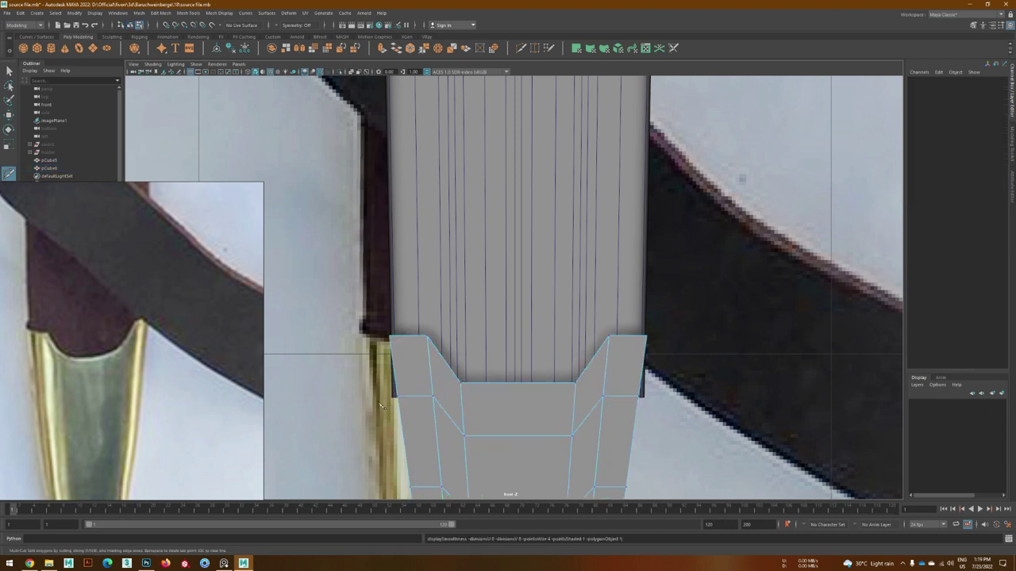
{"action": "key", "text": "w"}
{"action": "left_click_drag", "start_coordinate": [458, 422], "coordinate": [365, 382]}
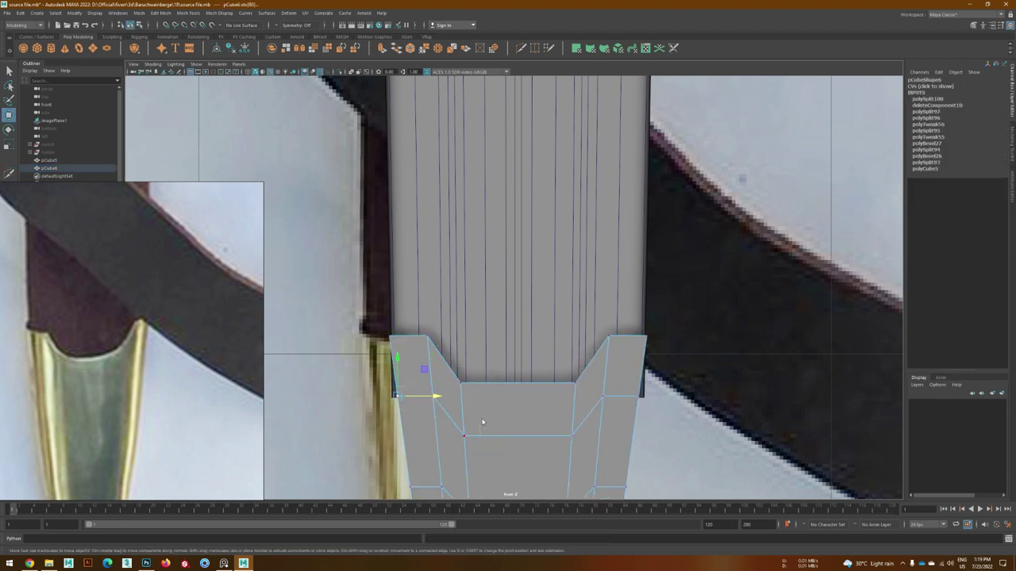
{"action": "left_click_drag", "start_coordinate": [539, 416], "coordinate": [528, 416]}
{"action": "key", "text": "3"}
{"action": "middle_click_drag", "start_coordinate": [502, 403], "coordinate": [526, 309], "text": "alt"}
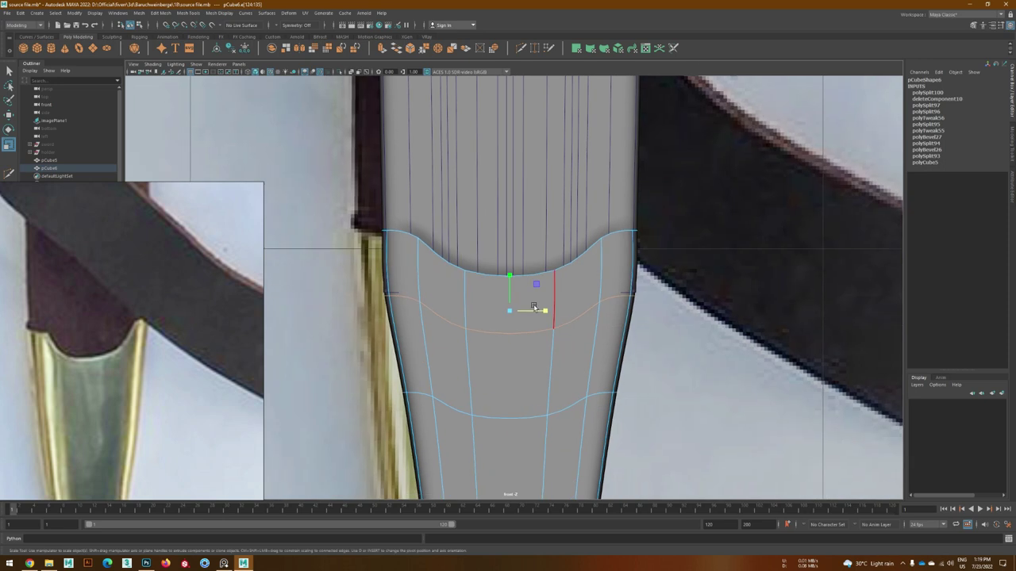
{"action": "left_click_drag", "start_coordinate": [530, 311], "coordinate": [363, 372]}
{"action": "key", "text": "1"}
{"action": "scroll", "coordinate": [526, 400], "scroll_direction": "down", "scroll_amount": 5}
{"action": "scroll", "coordinate": [539, 335], "scroll_direction": "up", "scroll_amount": 3}
{"action": "scroll", "coordinate": [539, 288], "scroll_direction": "up", "scroll_amount": 1}
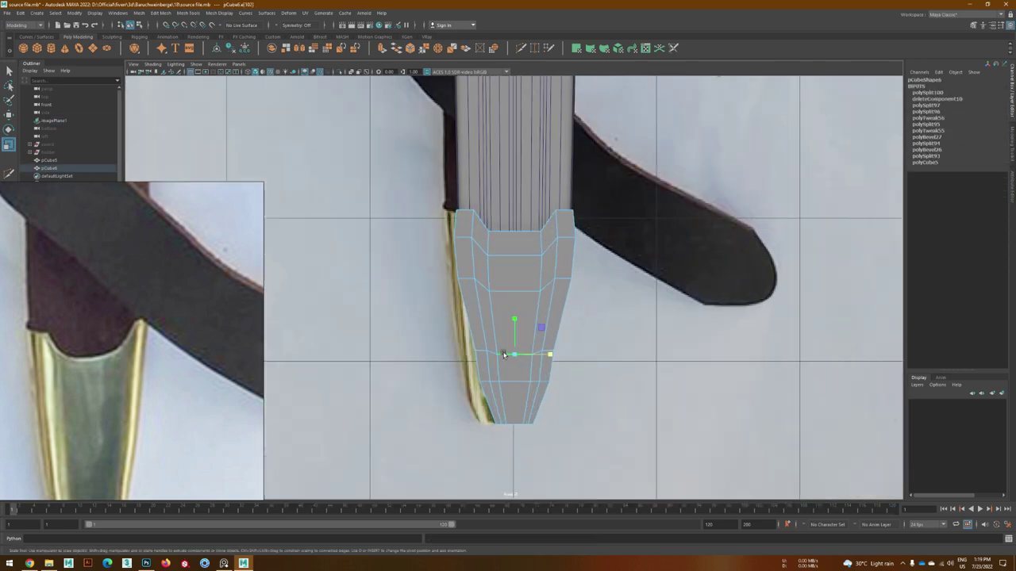
- Insert an edge loop across the scabbard tip just above the chape line
{"action": "key", "text": "ctrl+shift+x"}
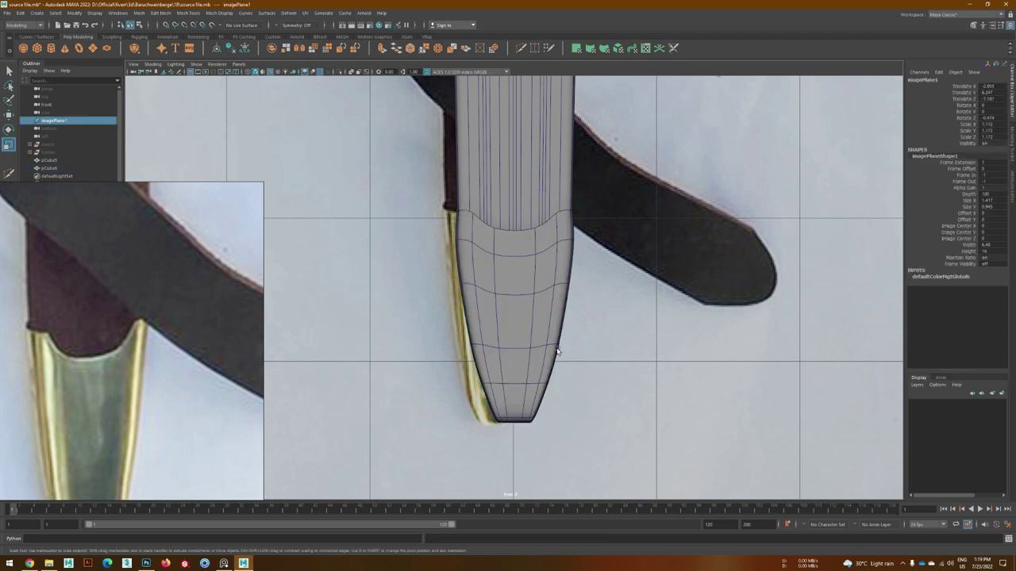
{"action": "scroll", "coordinate": [502, 353], "scroll_direction": "up", "scroll_amount": 2}
{"action": "left_click", "coordinate": [475, 344], "text": "ctrl"}
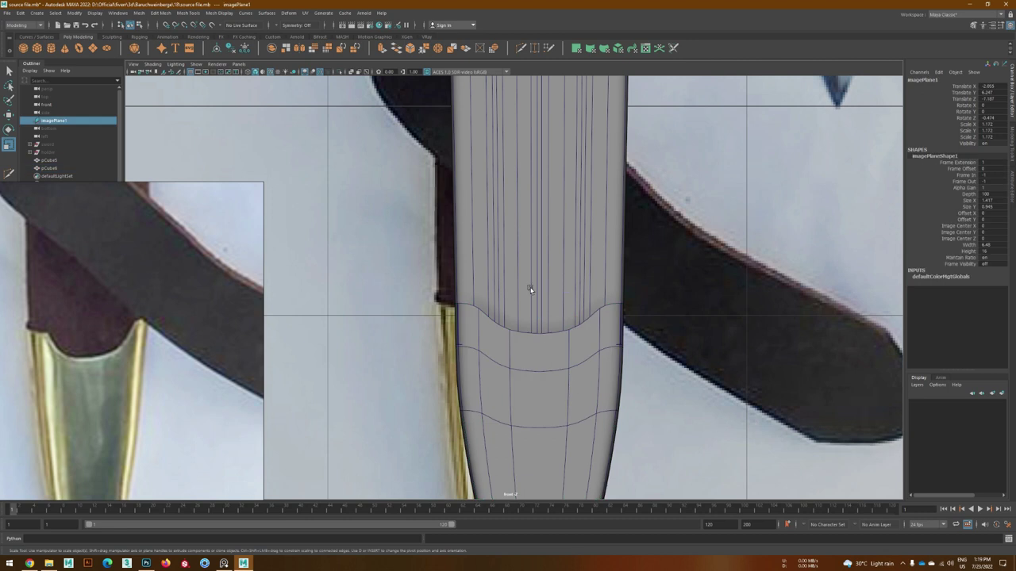
{"action": "double_click", "coordinate": [524, 347]}
{"action": "key", "text": "r"}
{"action": "key", "text": "1"}
{"action": "left_click", "coordinate": [420, 322]}
- Back in perspective view, frame the scabbard mesh and orbit to face the reference image
{"action": "left_click", "coordinate": [572, 345]}
{"action": "left_click", "coordinate": [496, 375]}
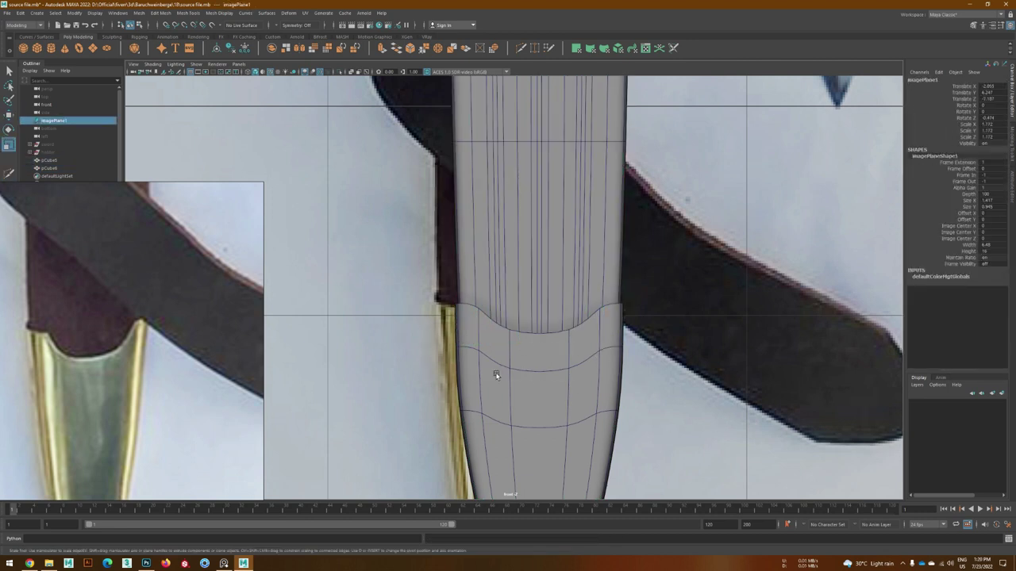
{"action": "scroll", "coordinate": [566, 356], "scroll_direction": "down", "scroll_amount": 5}
{"action": "key", "text": "space"}
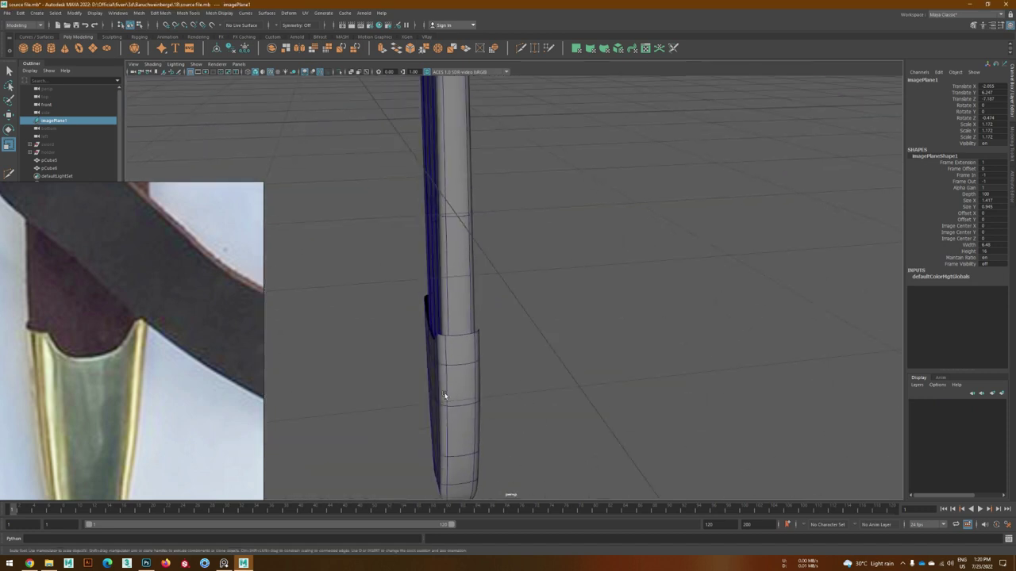
{"action": "left_click", "coordinate": [460, 320]}
{"action": "key", "text": "f"}
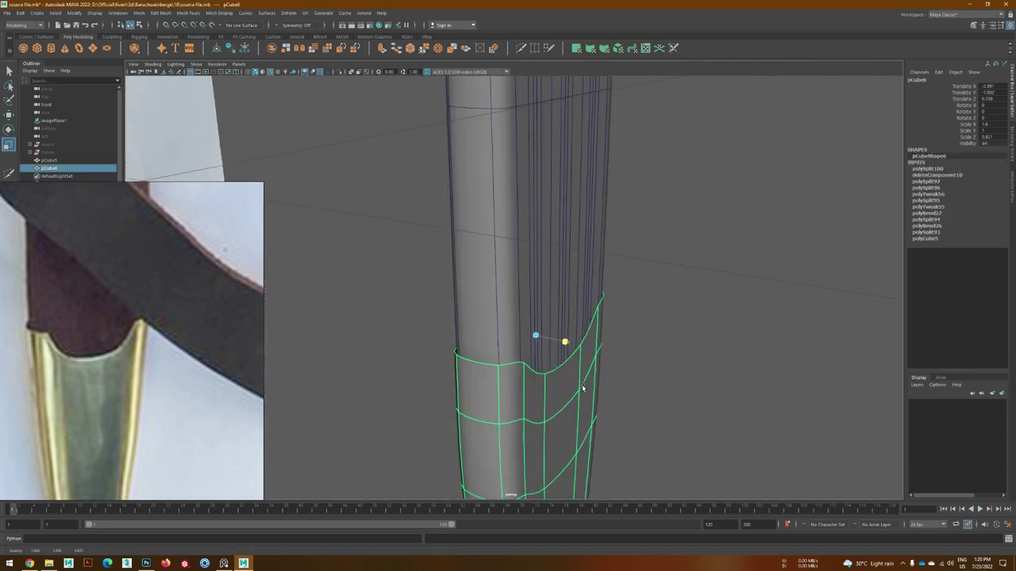
{"action": "left_click_drag", "start_coordinate": [582, 384], "coordinate": [671, 411], "text": "alt"}
{"action": "left_click", "coordinate": [633, 368]}
{"action": "left_click", "coordinate": [277, 73]}
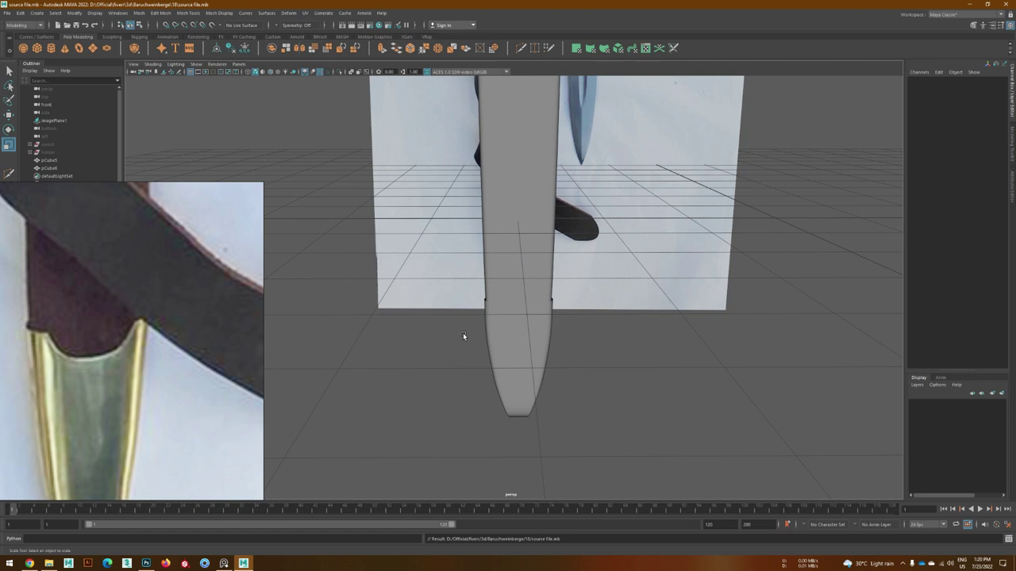
{"action": "left_click_drag", "start_coordinate": [465, 341], "coordinate": [519, 363], "text": "alt"}
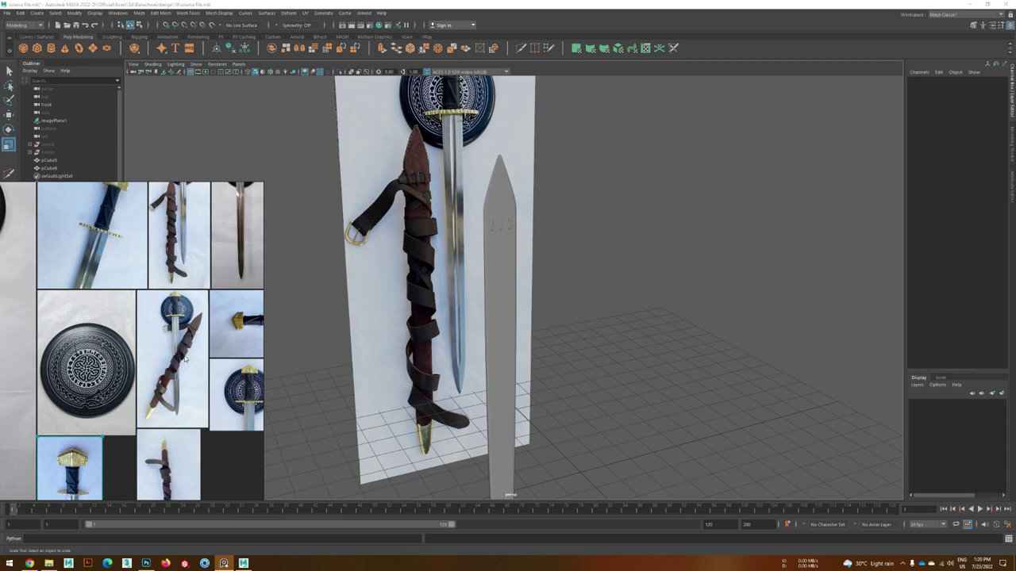
{"action": "left_click_drag", "start_coordinate": [186, 359], "coordinate": [192, 368], "text": "alt"}
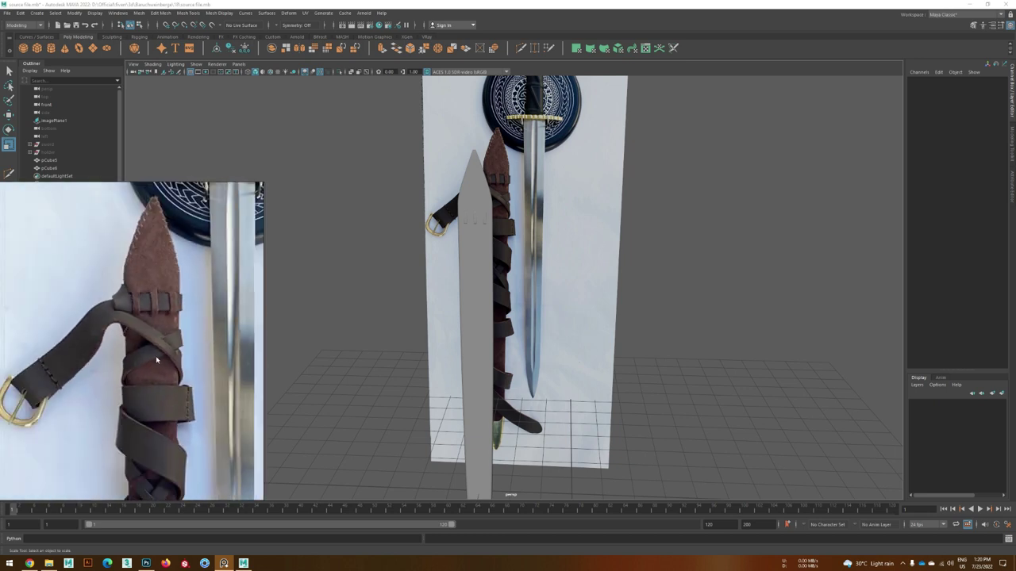
- Place a polygon plane over the belt's rounded tip below the chape, replacing a mistaken cube
{"action": "key", "text": "f"}
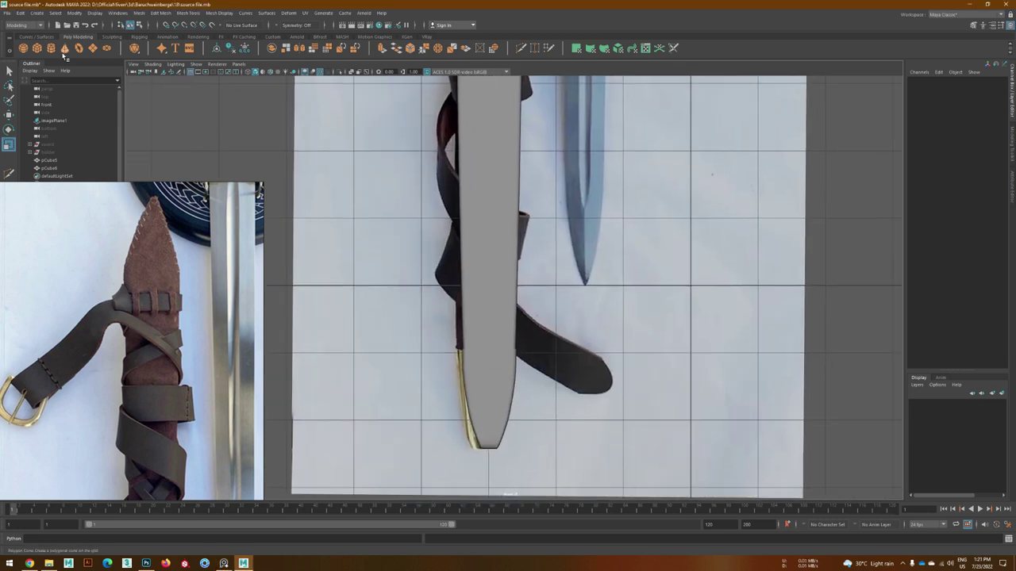
{"action": "left_click_drag", "start_coordinate": [577, 396], "coordinate": [616, 362]}
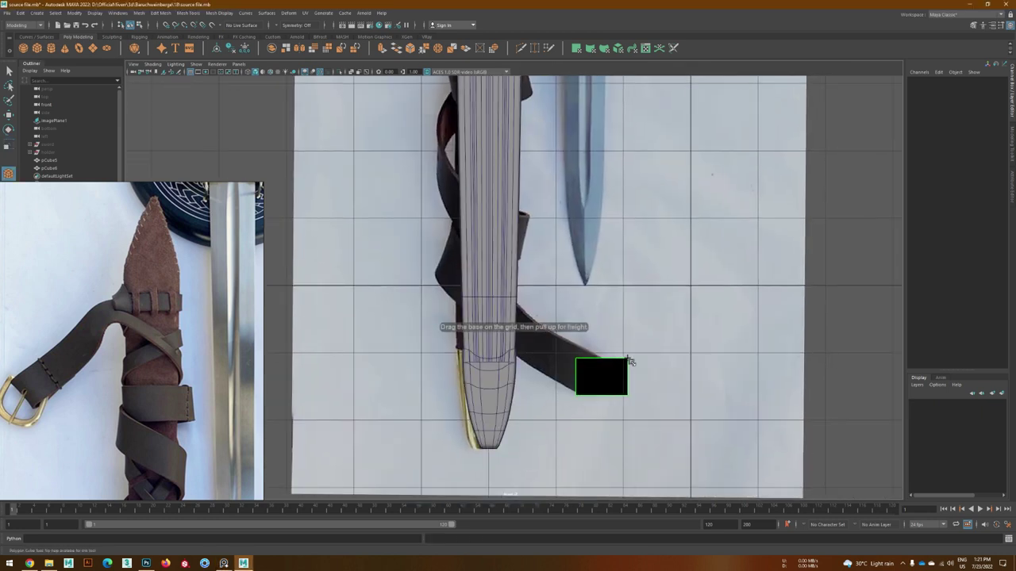
{"action": "key", "text": "ctrl+z"}
{"action": "mouse_move", "coordinate": [548, 355]}
{"action": "left_mouse_down"}
{"action": "mouse_move", "coordinate": [603, 444]}
{"action": "mouse_move", "coordinate": [584, 406]}
{"action": "left_mouse_up"}
{"action": "scroll", "coordinate": [595, 413], "scroll_direction": "up", "scroll_amount": 2}
{"action": "key", "text": "e"}
{"action": "key", "text": "ctrl+z"}
{"action": "key", "text": "w"}
- Scale the plane and move its top-right corner vertex to fit the belt tip
{"action": "key", "text": "r"}
{"action": "scroll", "coordinate": [615, 409], "scroll_direction": "down", "scroll_amount": 2}
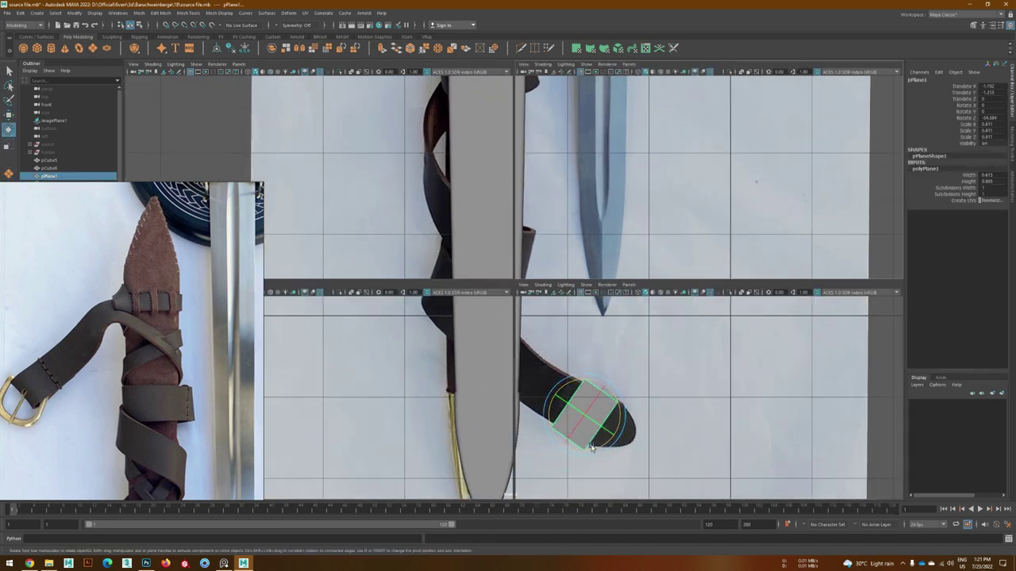
{"action": "middle_click_drag", "start_coordinate": [674, 297], "coordinate": [609, 344], "text": "alt"}
{"action": "scroll", "coordinate": [609, 344], "scroll_direction": "up", "scroll_amount": 2}
{"action": "key", "text": "w"}
{"action": "key", "text": "F9"}
{"action": "left_click", "coordinate": [607, 296]}
{"action": "left_click_drag", "start_coordinate": [612, 297], "coordinate": [632, 315]}
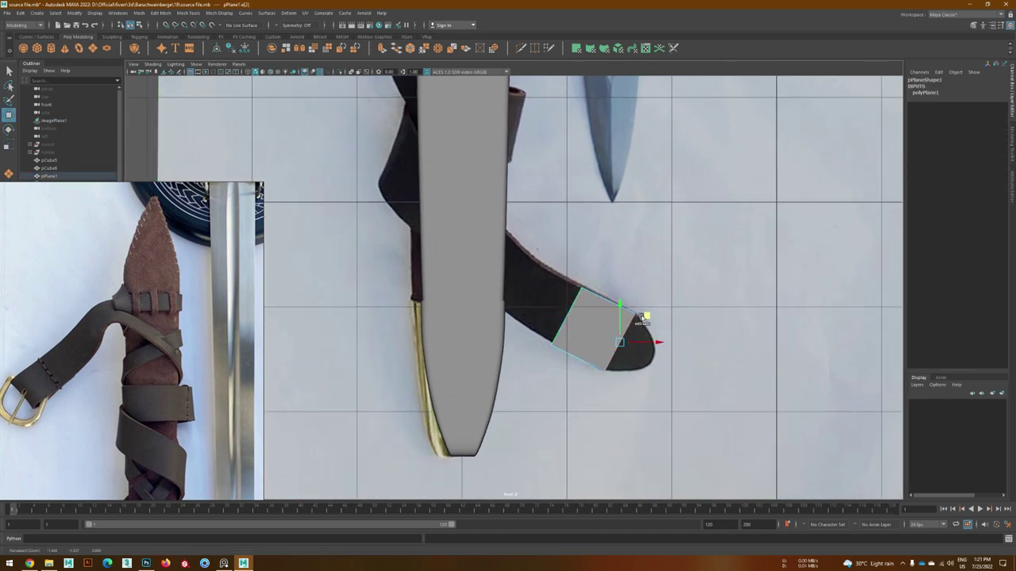
- Extrude the plane's edge twice along the belt into a short strap segment
{"action": "key", "text": "ctrl+e"}
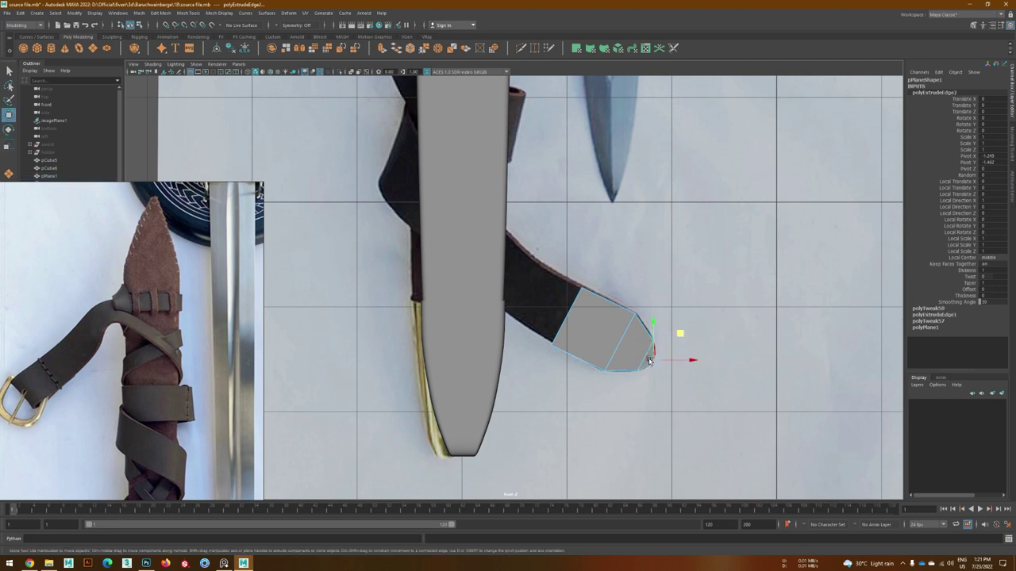
{"action": "scroll", "coordinate": [649, 361], "scroll_direction": "down", "scroll_amount": 3}
{"action": "key", "text": "ctrl+e"}
{"action": "mouse_move", "coordinate": [641, 390]}
{"action": "left_mouse_down", "text": "alt"}
{"action": "mouse_move", "coordinate": [625, 411]}
{"action": "mouse_move", "coordinate": [537, 311]}
{"action": "mouse_move", "coordinate": [559, 343]}
{"action": "left_mouse_up", "text": "alt"}
{"action": "key", "text": "F8"}
{"action": "scroll", "coordinate": [213, 389], "scroll_direction": "up", "scroll_amount": 3}
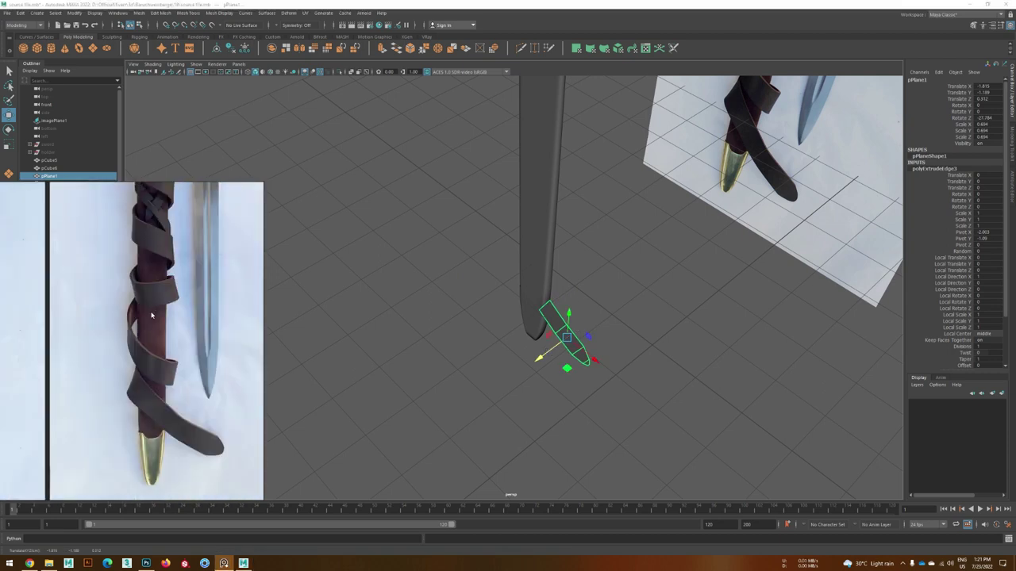
{"action": "mouse_move", "coordinate": [512, 397]}
{"action": "left_mouse_down", "text": "alt"}
{"action": "mouse_move", "coordinate": [431, 378]}
{"action": "mouse_move", "coordinate": [550, 430]}
{"action": "left_mouse_up", "text": "alt"}
{"action": "scroll", "coordinate": [456, 350], "scroll_direction": "up", "scroll_amount": 2}
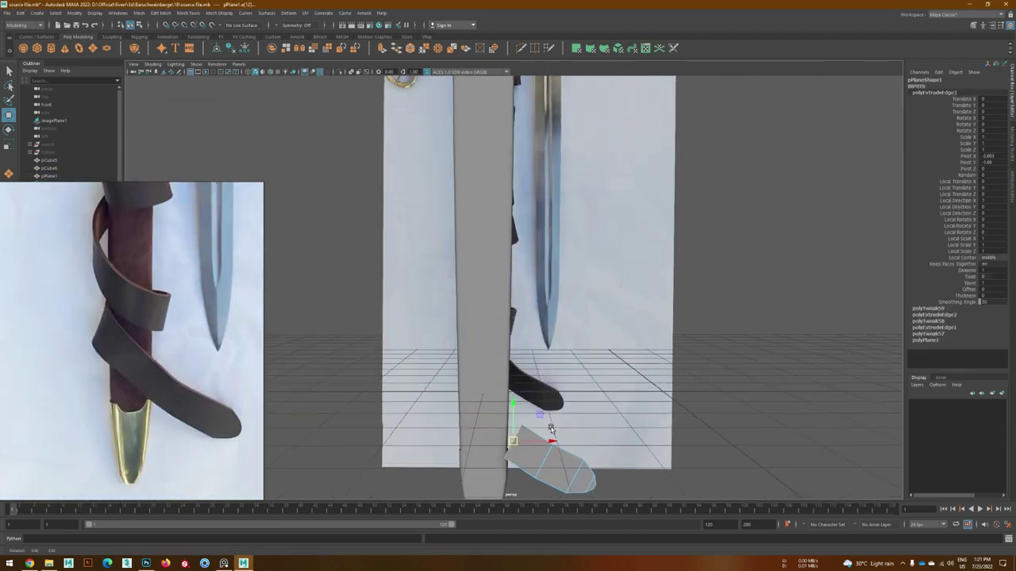
- Extrude the next strap edge and turn on X-ray to see the reference through the scabbard
{"action": "mouse_move", "coordinate": [472, 370]}
{"action": "left_mouse_down", "text": "alt"}
{"action": "mouse_move", "coordinate": [535, 412]}
{"action": "mouse_move", "coordinate": [442, 340]}
{"action": "mouse_move", "coordinate": [513, 389]}
{"action": "mouse_move", "coordinate": [490, 407]}
{"action": "mouse_move", "coordinate": [564, 437]}
{"action": "mouse_move", "coordinate": [421, 341]}
{"action": "mouse_move", "coordinate": [495, 388]}
{"action": "mouse_move", "coordinate": [502, 342]}
{"action": "mouse_move", "coordinate": [451, 300]}
{"action": "mouse_move", "coordinate": [528, 417]}
{"action": "mouse_move", "coordinate": [458, 347]}
{"action": "left_mouse_up", "text": "alt"}
{"action": "key", "text": "ctrl+e"}
{"action": "key", "text": "w"}
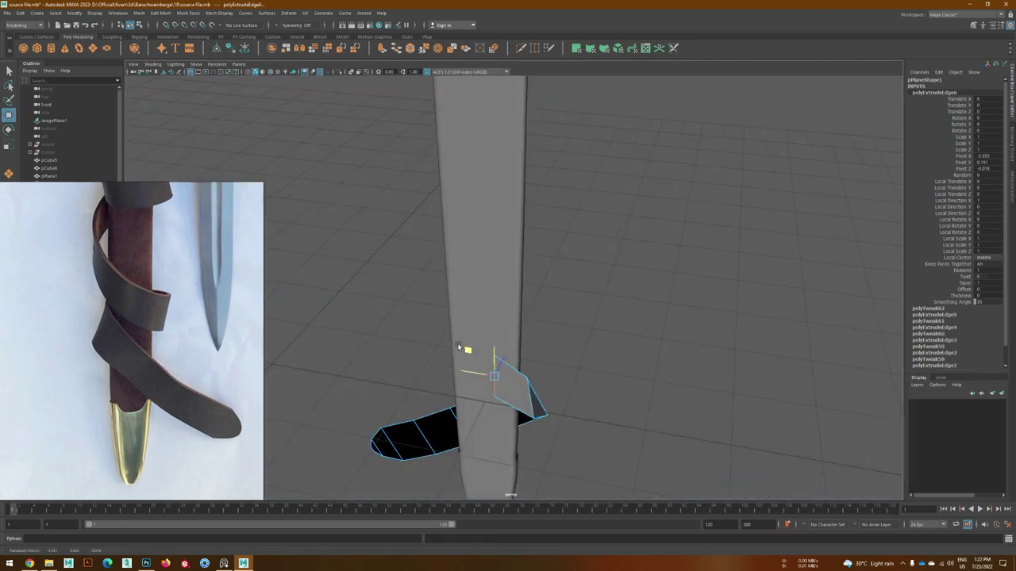
{"action": "mouse_move", "coordinate": [421, 306]}
{"action": "left_mouse_down", "text": "alt"}
{"action": "mouse_move", "coordinate": [539, 362]}
{"action": "mouse_move", "coordinate": [576, 254]}
{"action": "left_mouse_up", "text": "alt"}
{"action": "scroll", "coordinate": [628, 227], "scroll_direction": "up", "scroll_amount": 3}
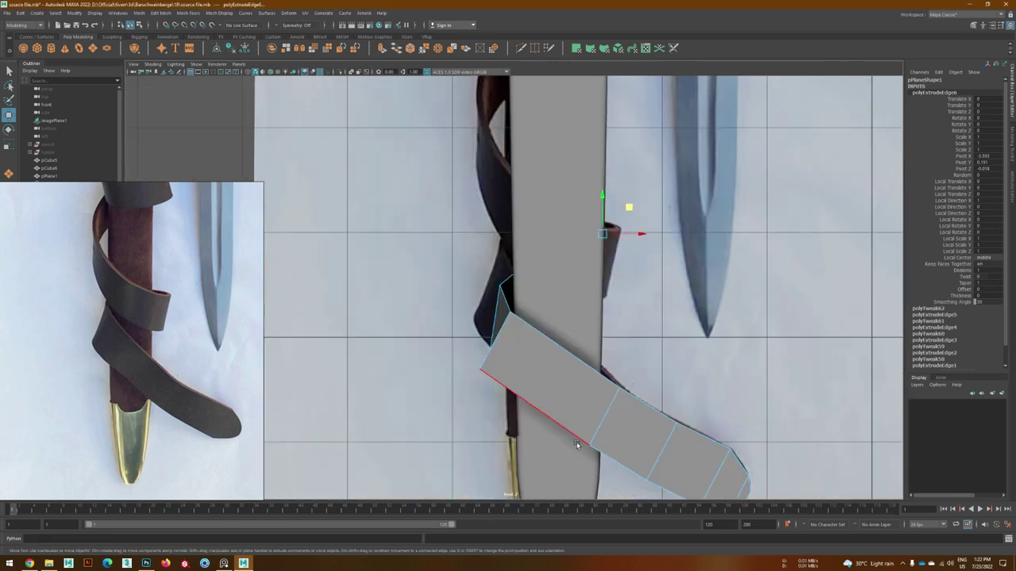
{"action": "left_click_drag", "start_coordinate": [628, 227], "coordinate": [614, 301], "text": "alt"}
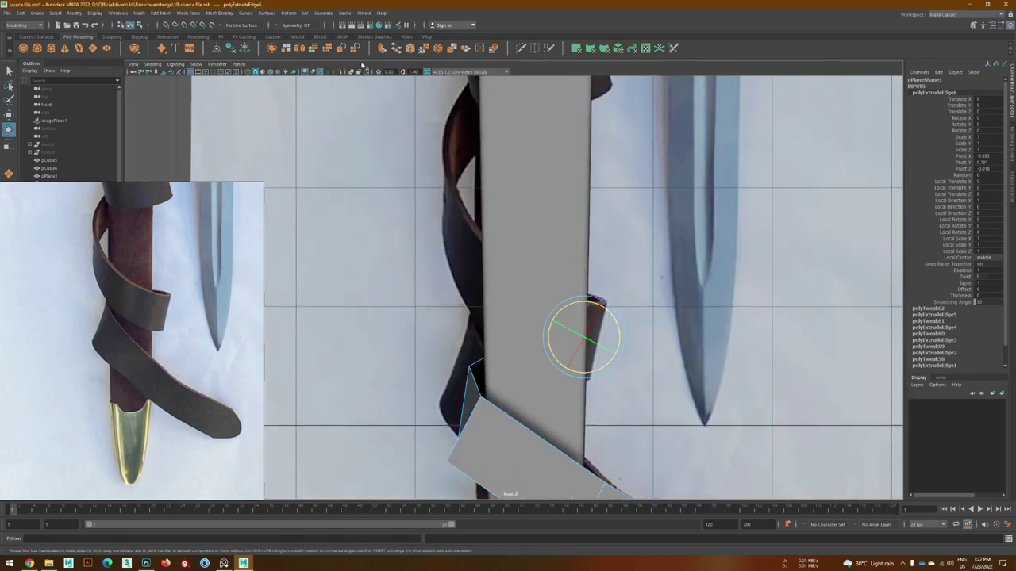
{"action": "key", "text": "alt+x"}
{"action": "middle_click_drag", "start_coordinate": [637, 334], "coordinate": [553, 320], "text": "alt"}
{"action": "mouse_move", "coordinate": [357, 95]}
{"action": "left_mouse_down", "text": "alt"}
{"action": "mouse_move", "coordinate": [630, 417]}
{"action": "mouse_move", "coordinate": [556, 298]}
{"action": "mouse_move", "coordinate": [546, 252]}
{"action": "mouse_move", "coordinate": [534, 344]}
{"action": "left_mouse_up", "text": "alt"}
- Pull the new strap face up and left and rotate it to follow the reference wrap
{"action": "key", "text": "e"}
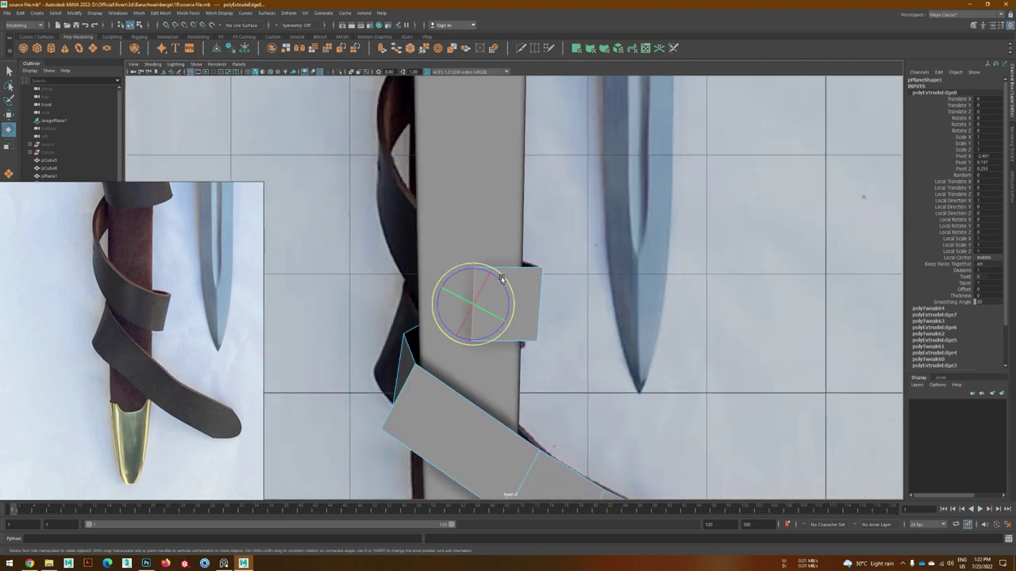
{"action": "middle_click_drag", "start_coordinate": [514, 334], "coordinate": [525, 337], "text": "alt"}
{"action": "mouse_move", "coordinate": [521, 330]}
{"action": "left_mouse_down", "text": "shift"}
{"action": "mouse_move", "coordinate": [422, 231]}
{"action": "mouse_move", "coordinate": [431, 272]}
{"action": "mouse_move", "coordinate": [517, 347]}
{"action": "mouse_move", "coordinate": [536, 397]}
{"action": "left_mouse_up", "text": "shift"}
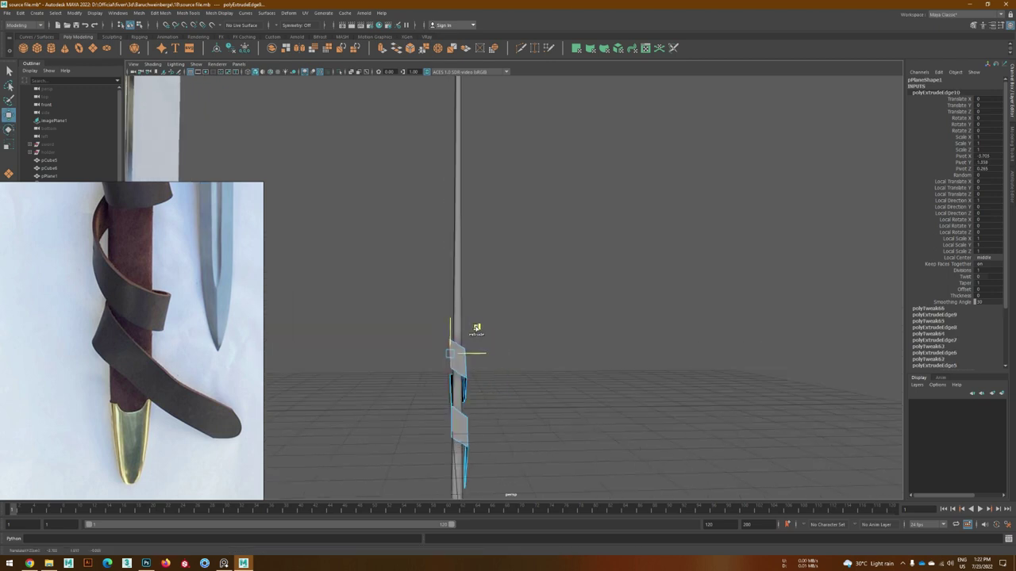
{"action": "key", "text": "e"}
{"action": "mouse_move", "coordinate": [476, 319]}
{"action": "left_mouse_down", "text": "alt"}
{"action": "mouse_move", "coordinate": [534, 340]}
{"action": "mouse_move", "coordinate": [545, 357]}
{"action": "mouse_move", "coordinate": [516, 373]}
{"action": "mouse_move", "coordinate": [499, 317]}
{"action": "left_mouse_up", "text": "alt"}
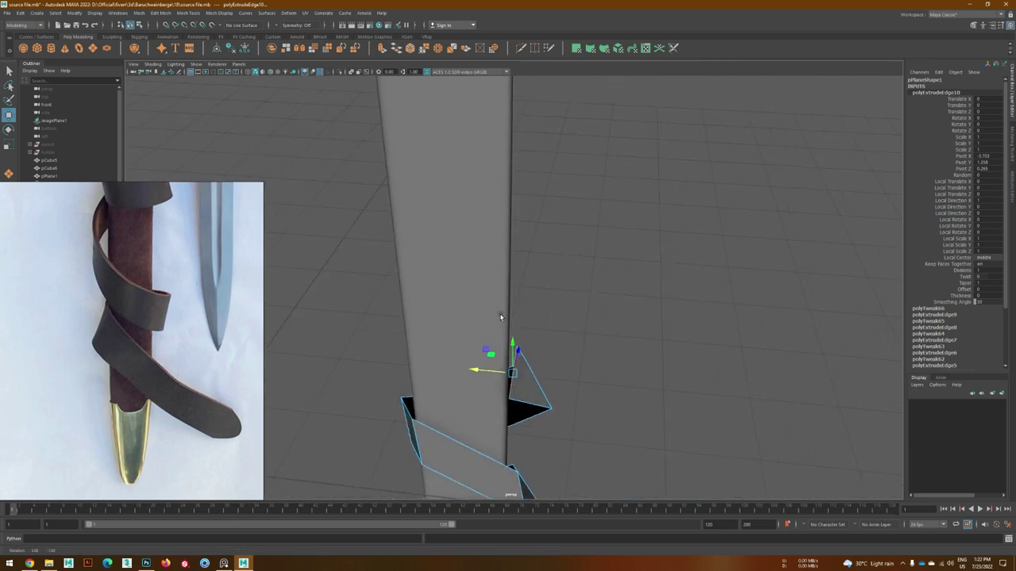
{"action": "key", "text": "e"}
{"action": "mouse_move", "coordinate": [495, 373]}
{"action": "left_mouse_down", "text": "alt"}
{"action": "mouse_move", "coordinate": [463, 381]}
{"action": "mouse_move", "coordinate": [392, 352]}
{"action": "mouse_move", "coordinate": [501, 367]}
{"action": "mouse_move", "coordinate": [501, 305]}
{"action": "mouse_move", "coordinate": [616, 465]}
{"action": "left_mouse_up", "text": "alt"}
{"action": "key", "text": "e"}
{"action": "scroll", "coordinate": [617, 465], "scroll_direction": "down", "scroll_amount": 5}
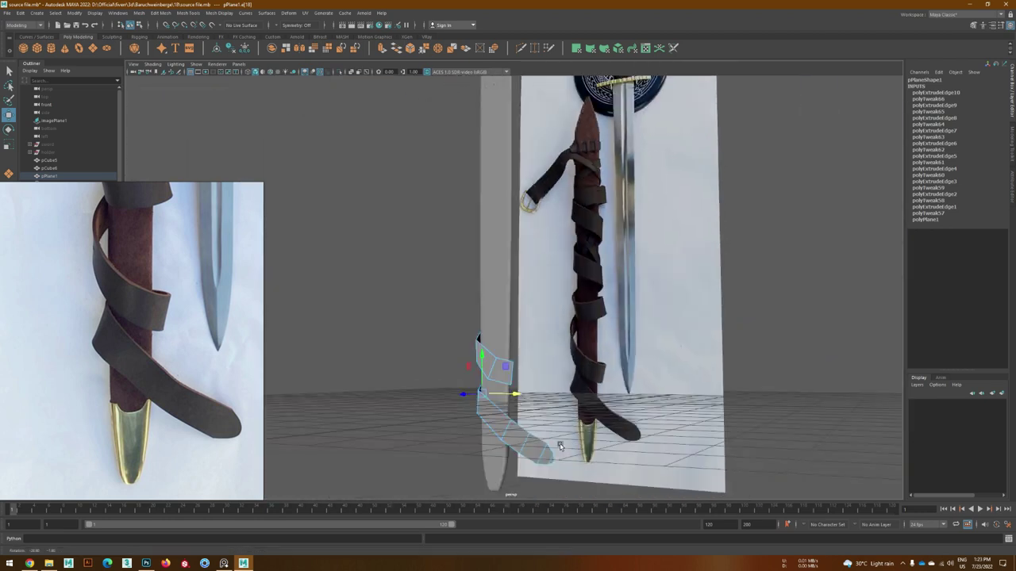
{"action": "scroll", "coordinate": [545, 418], "scroll_direction": "up", "scroll_amount": 5}
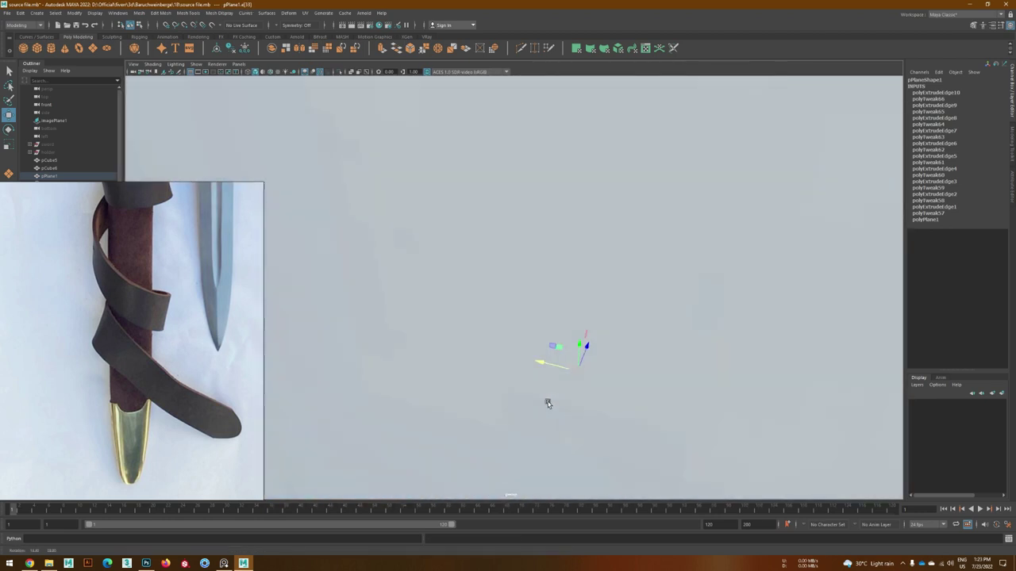
- Extrude a strap segment and move its edge down-left along the wrap with X-ray on
{"action": "key", "text": "ctrl+e"}
{"action": "key", "text": "space"}
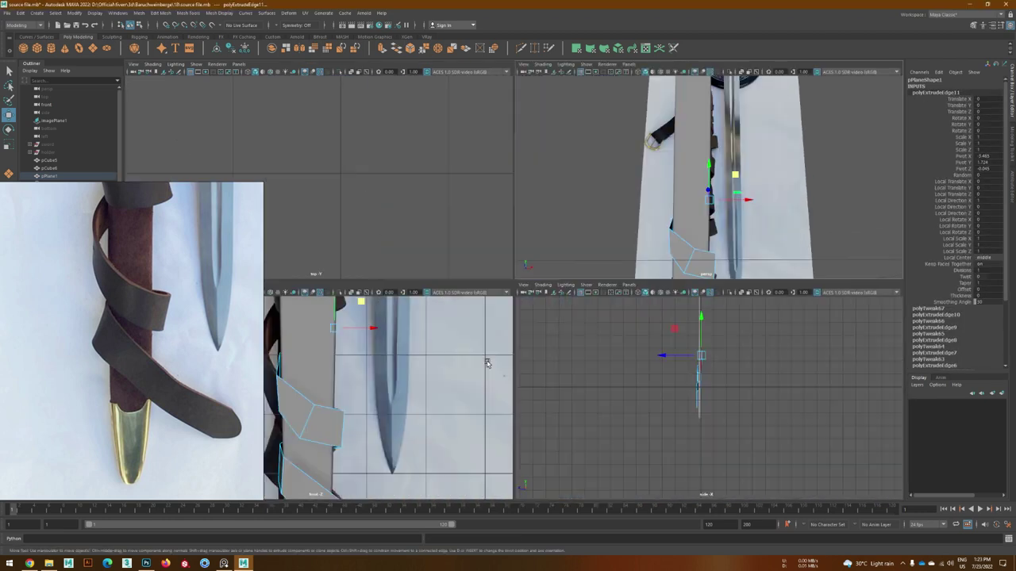
{"action": "key", "text": "space"}
{"action": "left_click", "coordinate": [350, 74]}
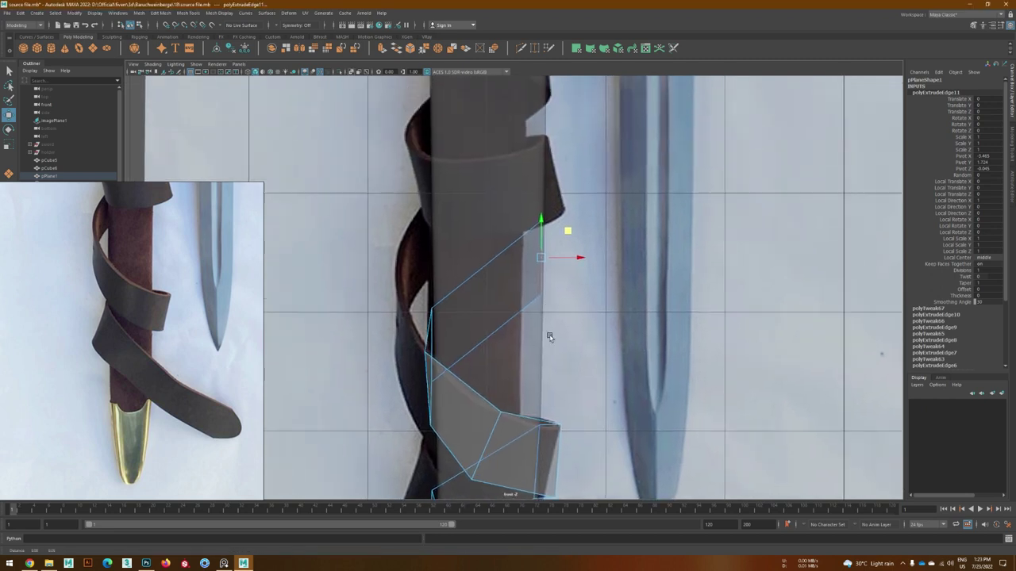
{"action": "scroll", "coordinate": [568, 343], "scroll_direction": "down", "scroll_amount": 2}
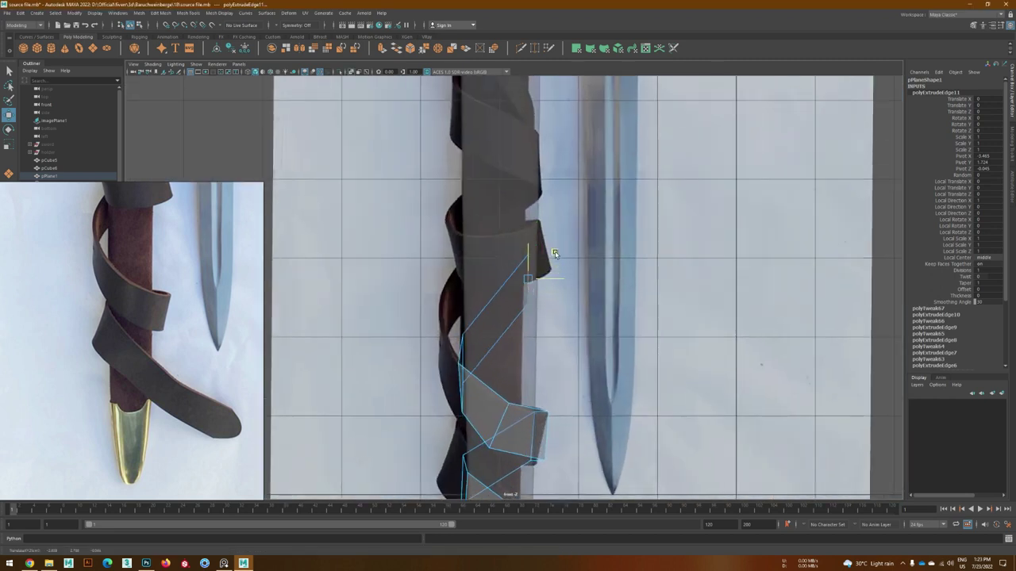
{"action": "middle_click_drag", "start_coordinate": [562, 234], "coordinate": [489, 343]}
{"action": "key", "text": "w"}
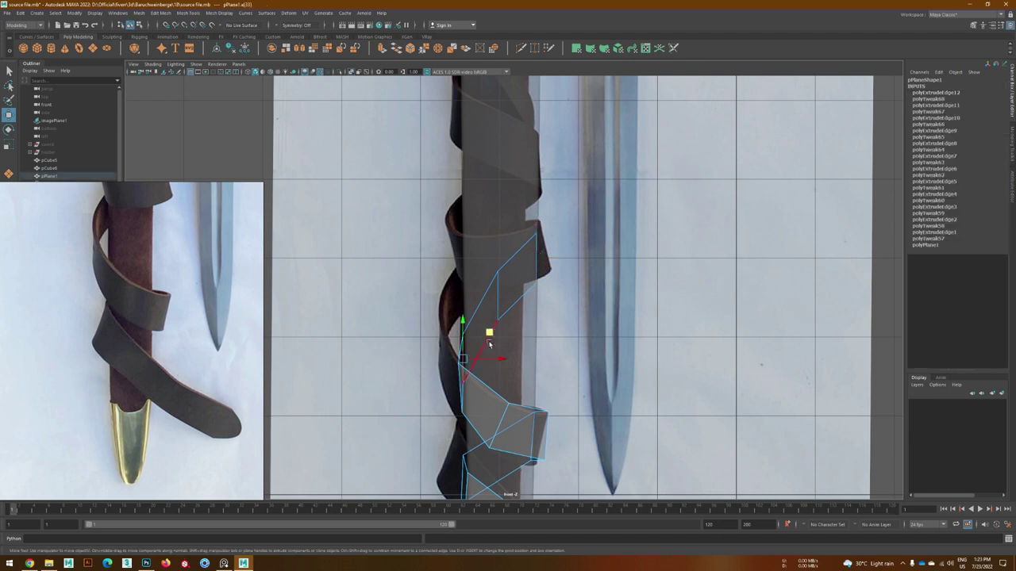
{"action": "middle_click_drag", "start_coordinate": [478, 348], "coordinate": [485, 383], "text": "alt"}
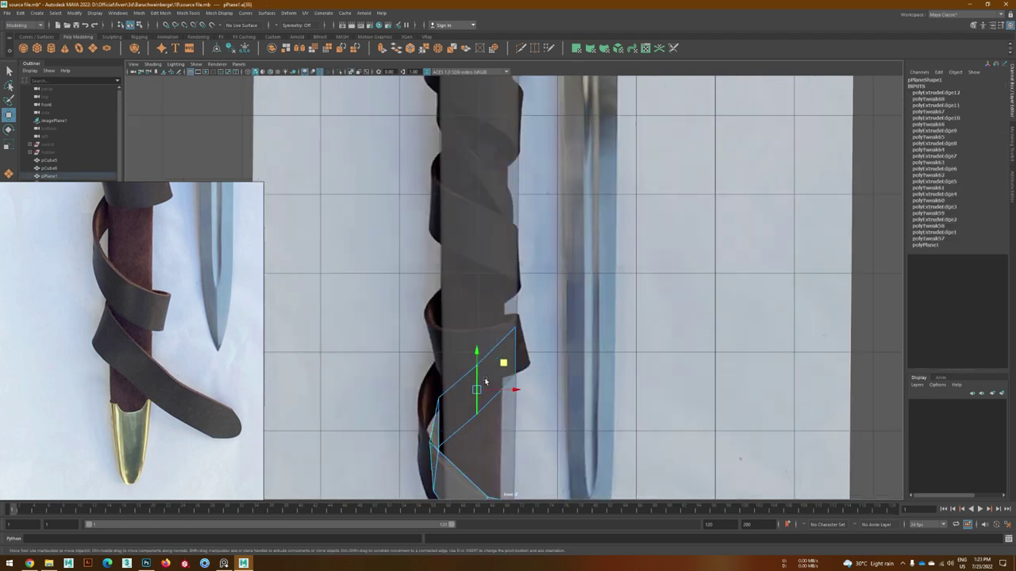
- Extrude two more strap segments and rotate the newest edge around the scabbard's side
{"action": "key", "text": "ctrl+e"}
{"action": "mouse_move", "coordinate": [545, 317]}
{"action": "left_mouse_down", "text": "alt"}
{"action": "mouse_move", "coordinate": [512, 274]}
{"action": "mouse_move", "coordinate": [480, 308]}
{"action": "left_mouse_up", "text": "alt"}
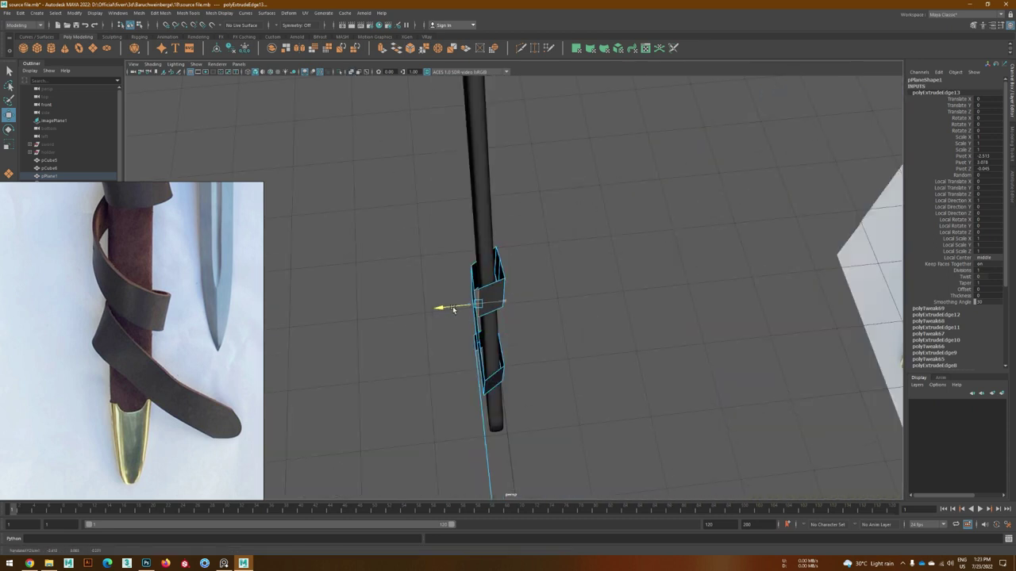
{"action": "mouse_move", "coordinate": [544, 294]}
{"action": "left_mouse_down", "text": "alt"}
{"action": "mouse_move", "coordinate": [579, 301]}
{"action": "mouse_move", "coordinate": [453, 280]}
{"action": "mouse_move", "coordinate": [457, 386]}
{"action": "left_mouse_up", "text": "alt"}
{"action": "key", "text": "ctrl+e"}
{"action": "key", "text": "e"}
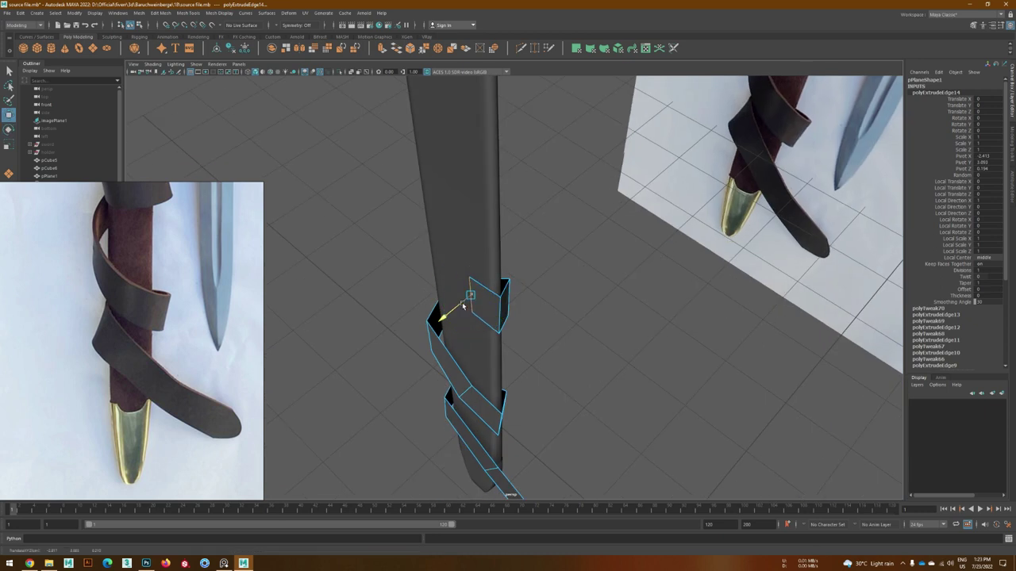
{"action": "key", "text": "w"}
{"action": "scroll", "coordinate": [439, 285], "scroll_direction": "up", "scroll_amount": 3}
{"action": "middle_click_drag", "start_coordinate": [439, 289], "coordinate": [464, 297], "text": "alt"}
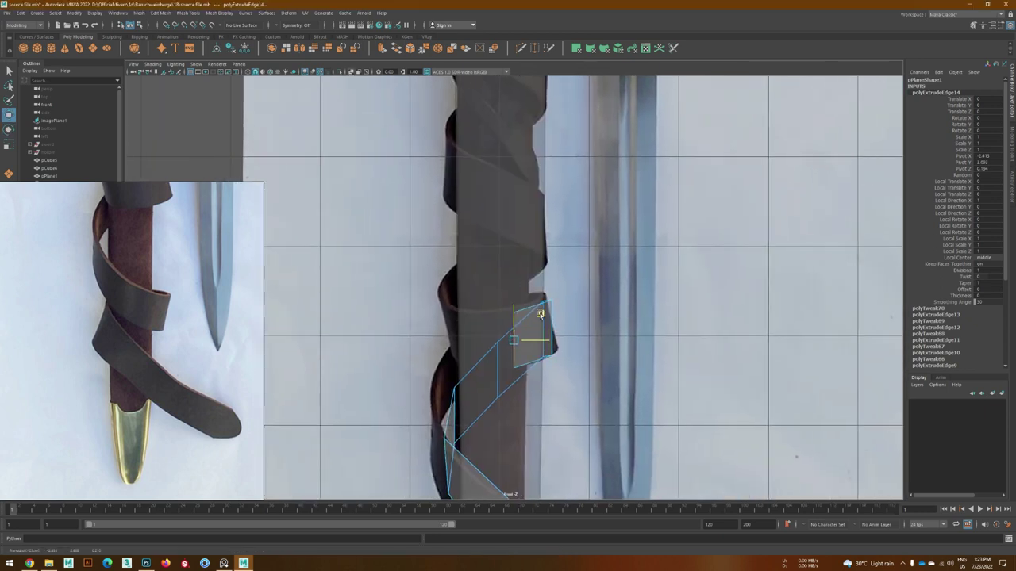
- Extrude further strap faces and pull them left over the reference wrap
{"action": "key", "text": "ctrl+e"}
{"action": "mouse_move", "coordinate": [536, 295]}
{"action": "left_mouse_down"}
{"action": "mouse_move", "coordinate": [480, 272]}
{"action": "mouse_move", "coordinate": [572, 309]}
{"action": "mouse_move", "coordinate": [529, 328]}
{"action": "mouse_move", "coordinate": [581, 257]}
{"action": "left_mouse_up"}
{"action": "key", "text": "w"}
{"action": "key", "text": "space"}
{"action": "key", "text": "ctrl+e"}
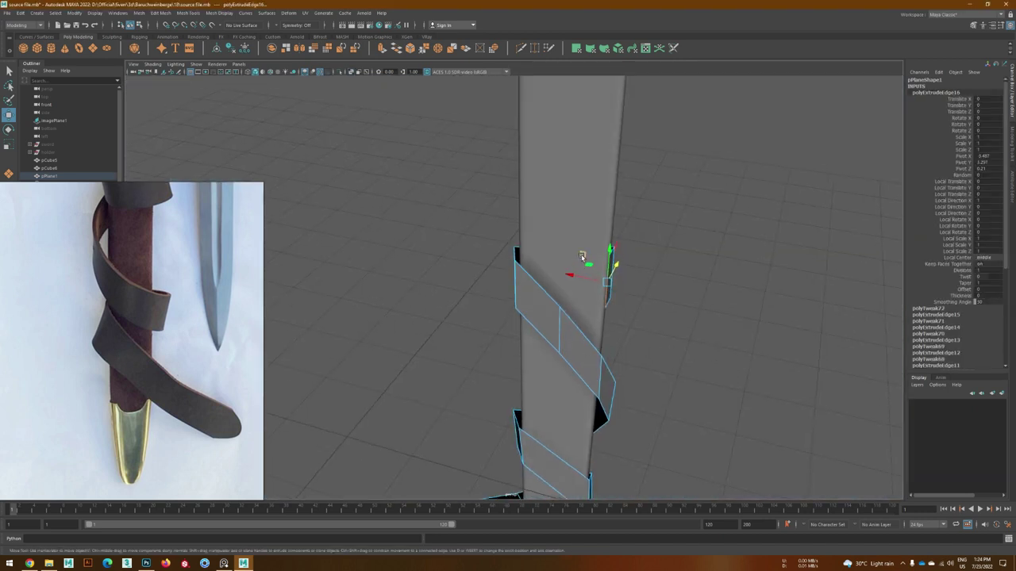
{"action": "key", "text": "space"}
{"action": "left_click_drag", "start_coordinate": [517, 224], "coordinate": [530, 319]}
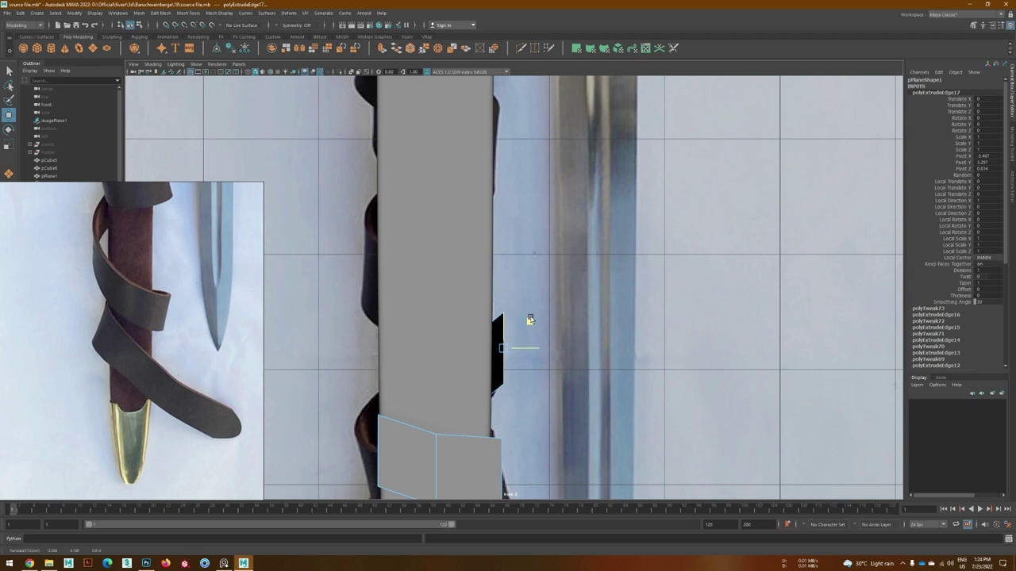
{"action": "left_click", "coordinate": [358, 72]}
{"action": "middle_click_drag", "start_coordinate": [525, 314], "coordinate": [496, 286], "text": "alt"}
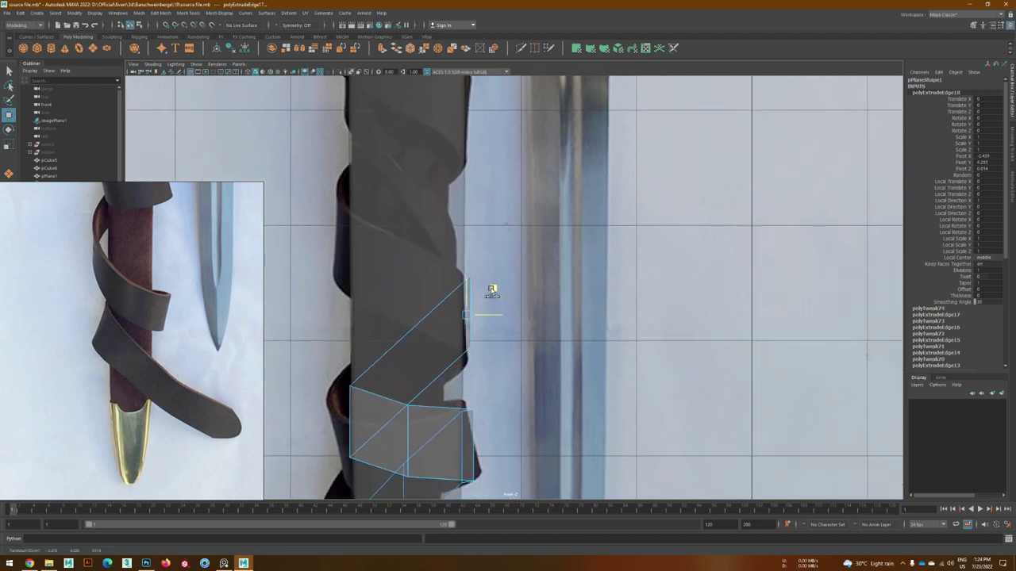
- Extrude the strap's end edge and move it up the scabbard
{"action": "key", "text": "space"}
{"action": "left_click", "coordinate": [492, 292]}
{"action": "mouse_move", "coordinate": [553, 191]}
{"action": "left_mouse_down", "text": "alt"}
{"action": "mouse_move", "coordinate": [629, 265]}
{"action": "mouse_move", "coordinate": [531, 286]}
{"action": "mouse_move", "coordinate": [537, 254]}
{"action": "mouse_move", "coordinate": [509, 179]}
{"action": "left_mouse_up", "text": "alt"}
{"action": "key", "text": "ctrl+e"}
{"action": "left_click", "coordinate": [463, 178]}
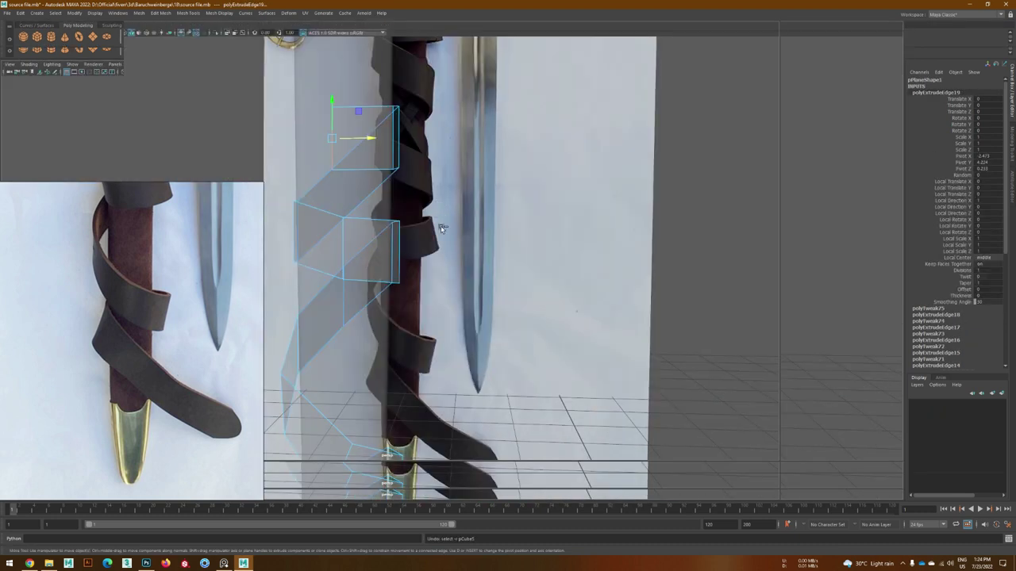
{"action": "key", "text": "ctrl+space"}
{"action": "key", "text": "space"}
{"action": "left_click", "coordinate": [513, 277]}
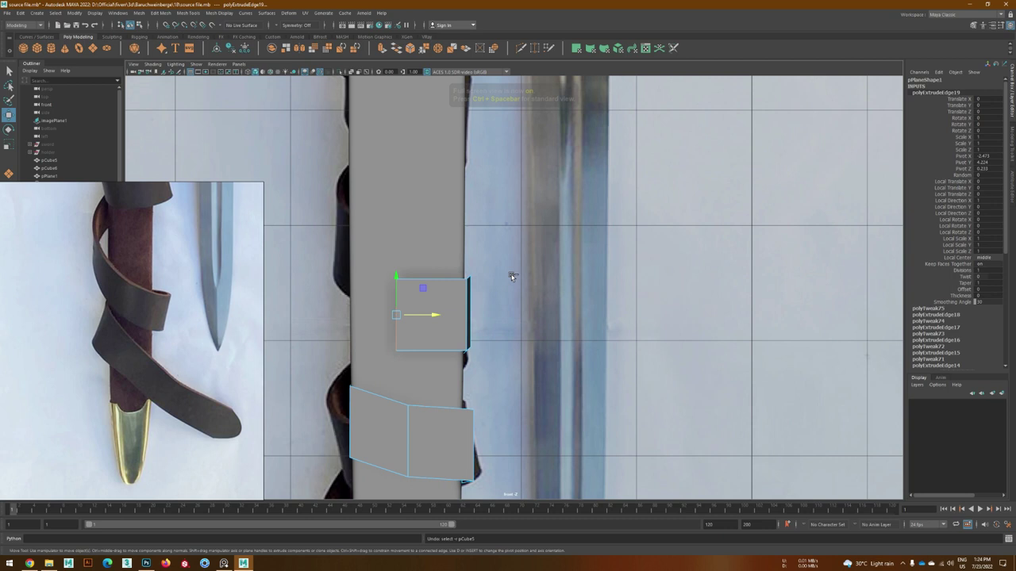
{"action": "scroll", "coordinate": [508, 278], "scroll_direction": "up", "scroll_amount": 3}
{"action": "mouse_move", "coordinate": [491, 272]}
{"action": "left_mouse_down", "text": "alt"}
{"action": "mouse_move", "coordinate": [485, 243]}
{"action": "mouse_move", "coordinate": [517, 258]}
{"action": "left_mouse_up", "text": "alt"}
- Extrude another segment, then select the strap's end edge and scale it
{"action": "key", "text": "ctrl+e"}
{"action": "key", "text": "bracketleft"}
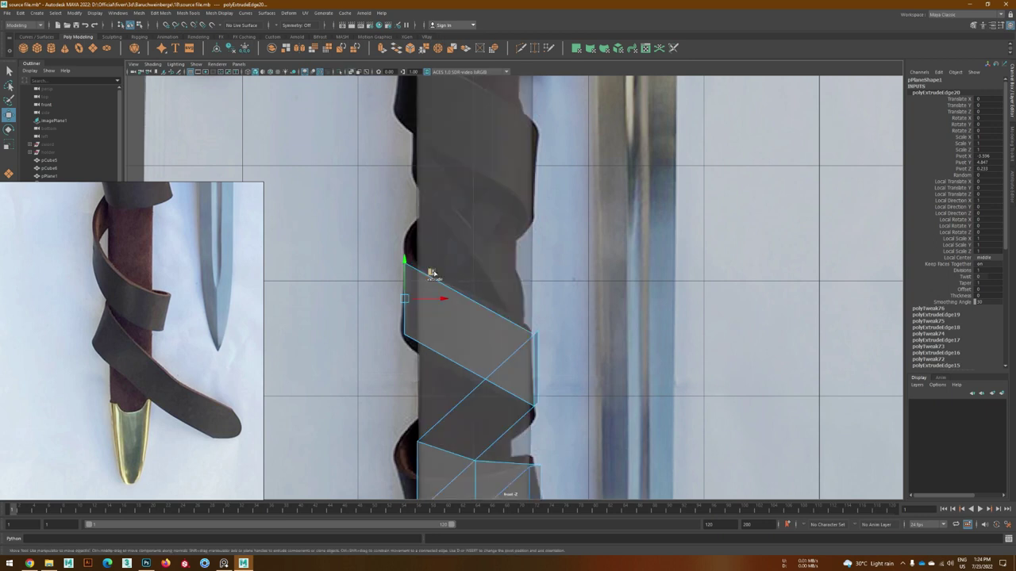
{"action": "middle_click_drag", "start_coordinate": [551, 159], "coordinate": [558, 392], "text": "alt"}
{"action": "key", "text": "bracketleft"}
{"action": "mouse_move", "coordinate": [431, 267]}
{"action": "left_mouse_down", "text": "alt"}
{"action": "mouse_move", "coordinate": [415, 344]}
{"action": "mouse_move", "coordinate": [494, 315]}
{"action": "left_mouse_up", "text": "alt"}
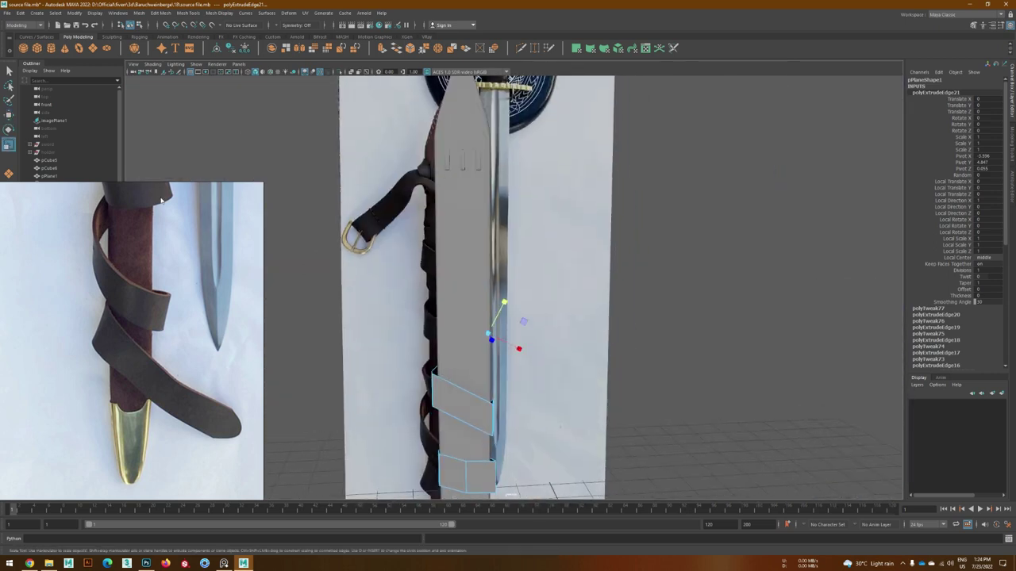
{"action": "key", "text": "bracketleft"}
{"action": "key", "text": "bracketleft"}
{"action": "middle_click_drag", "start_coordinate": [515, 353], "coordinate": [515, 303], "text": "alt"}
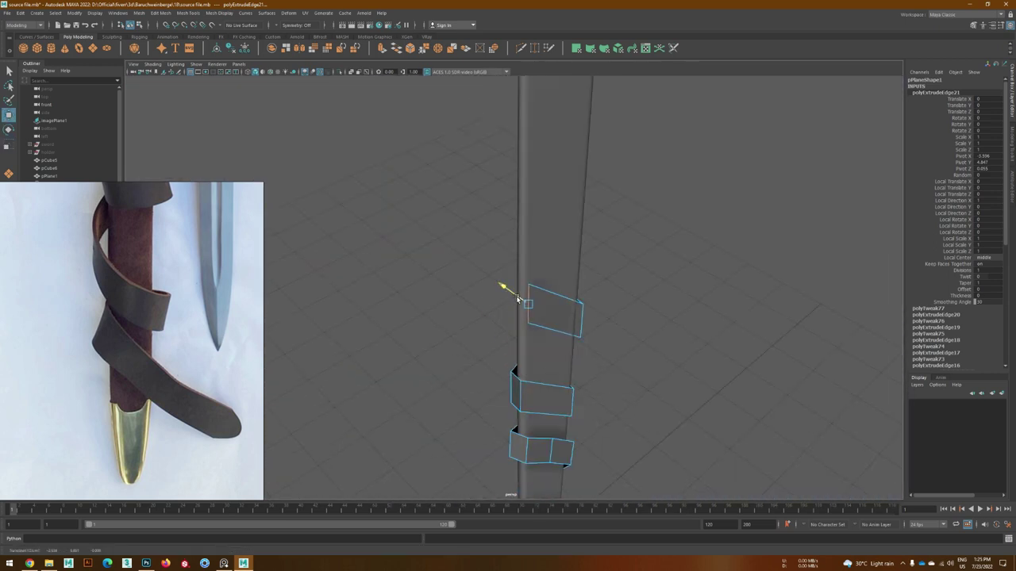
{"action": "left_click", "coordinate": [516, 299]}
{"action": "mouse_move", "coordinate": [555, 302]}
{"action": "left_mouse_down", "text": "alt"}
{"action": "mouse_move", "coordinate": [603, 313]}
{"action": "mouse_move", "coordinate": [495, 346]}
{"action": "left_mouse_up", "text": "alt"}
{"action": "key", "text": "r"}
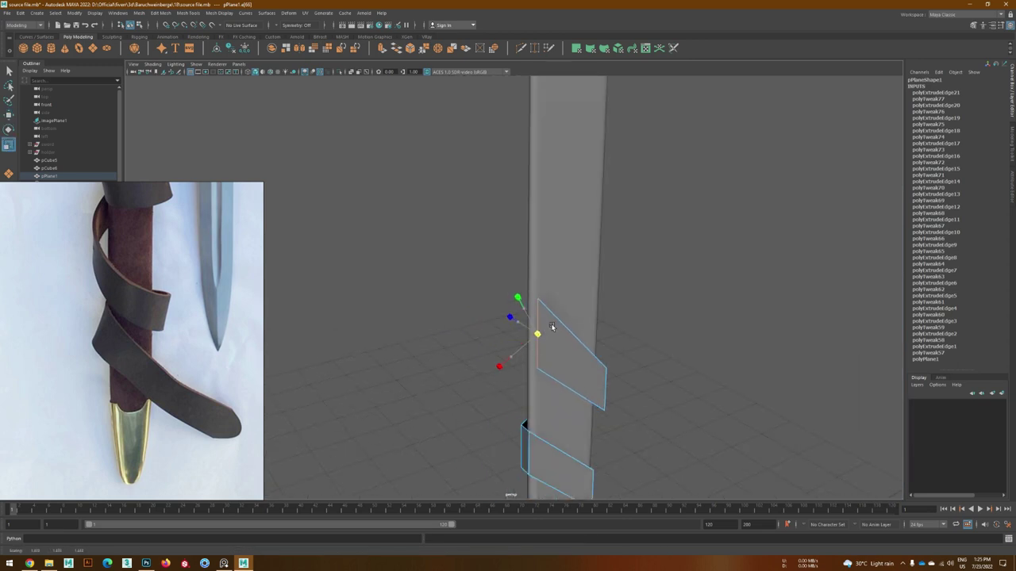
- Extrude two more segments in X-ray front view, pulling the newest up-left along the wrap
{"action": "key", "text": "bracketleft"}
{"action": "key", "text": "w"}
{"action": "scroll", "coordinate": [492, 338], "scroll_direction": "down", "scroll_amount": 3}
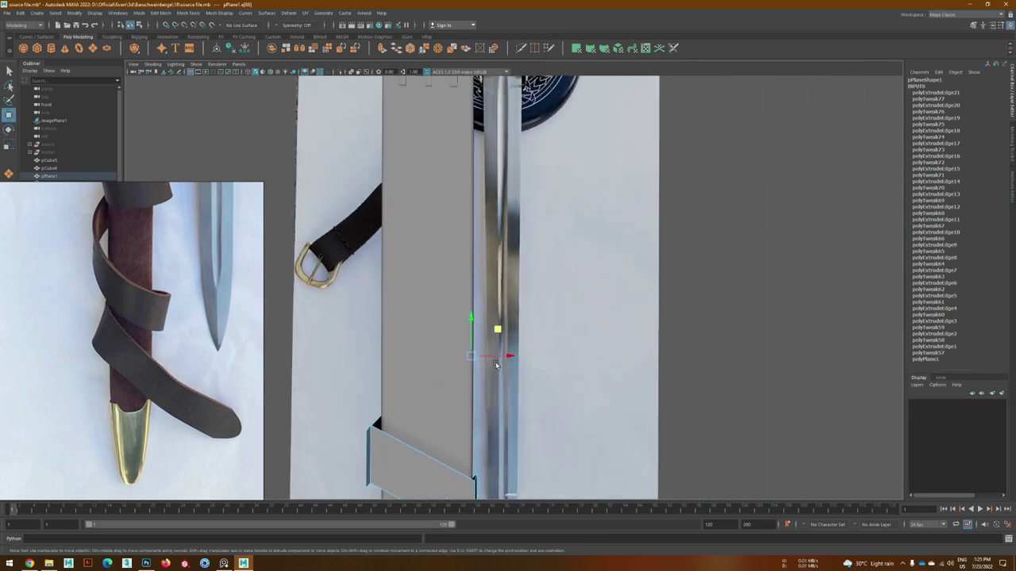
{"action": "scroll", "coordinate": [548, 335], "scroll_direction": "up", "scroll_amount": 5}
{"action": "key", "text": "alt+x"}
{"action": "key", "text": "ctrl+e"}
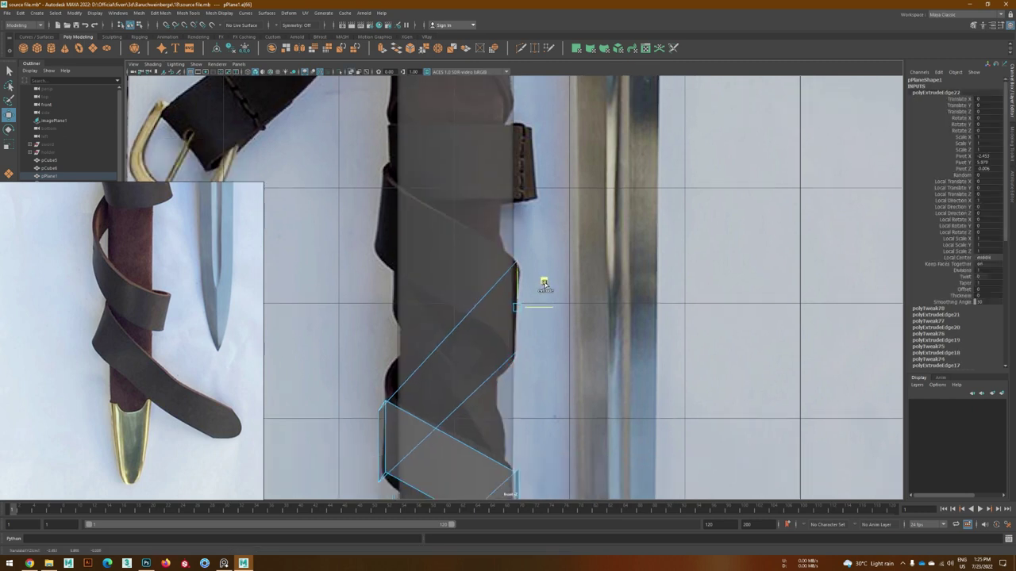
{"action": "key", "text": "bracketleft"}
- Extrude another segment and nudge the strap edge left to match the reference spiral
{"action": "key", "text": "bracketleft"}
{"action": "key", "text": "bracketright"}
{"action": "key", "text": "bracketright"}
{"action": "key", "text": "ctrl+e"}
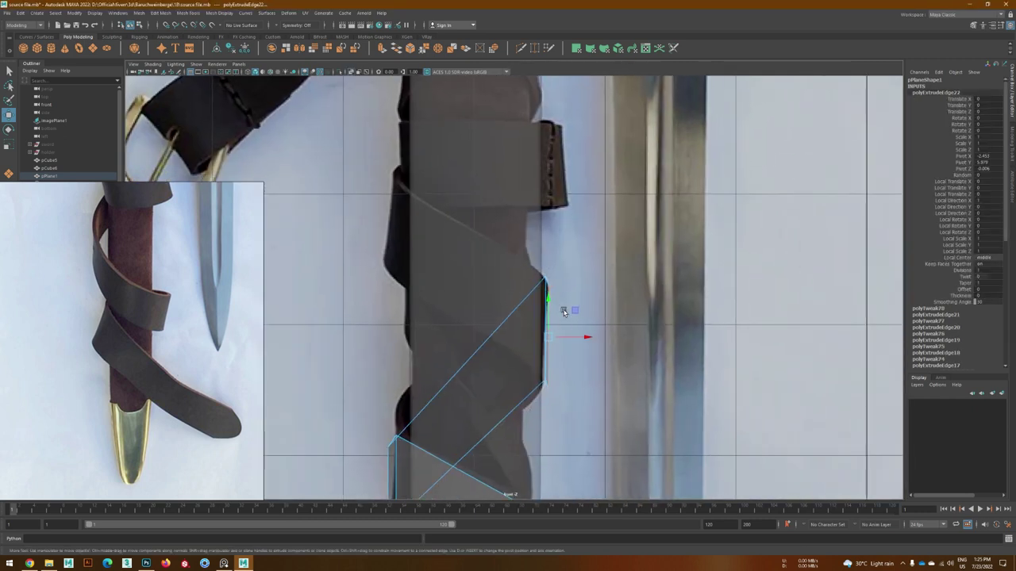
{"action": "left_click_drag", "start_coordinate": [516, 313], "coordinate": [415, 220]}
{"action": "scroll", "coordinate": [475, 375], "scroll_direction": "up", "scroll_amount": 3}
{"action": "key", "text": "bracketleft"}
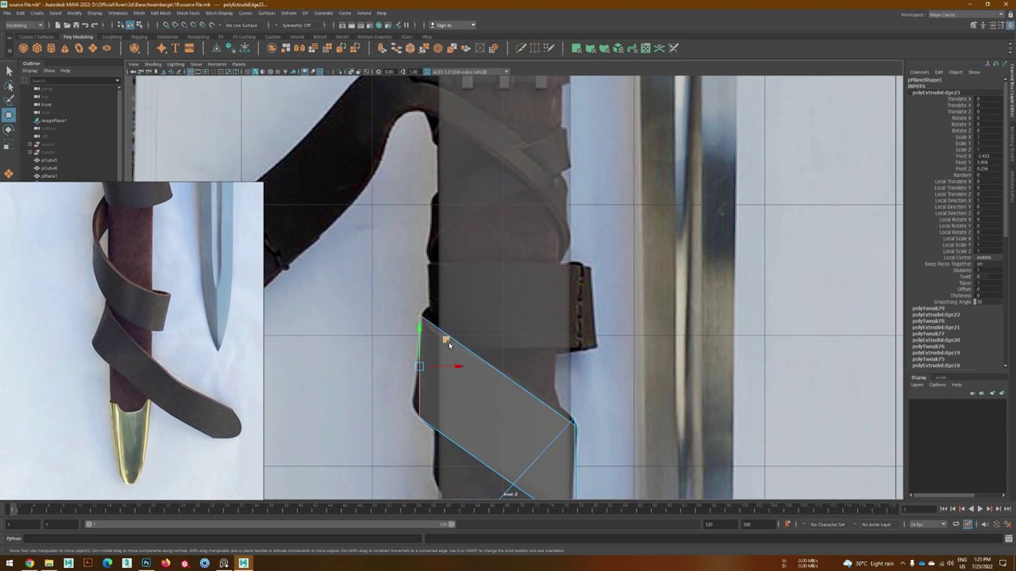
{"action": "key", "text": "bracketleft"}
{"action": "key", "text": "bracketleft"}
{"action": "key", "text": "bracketright"}
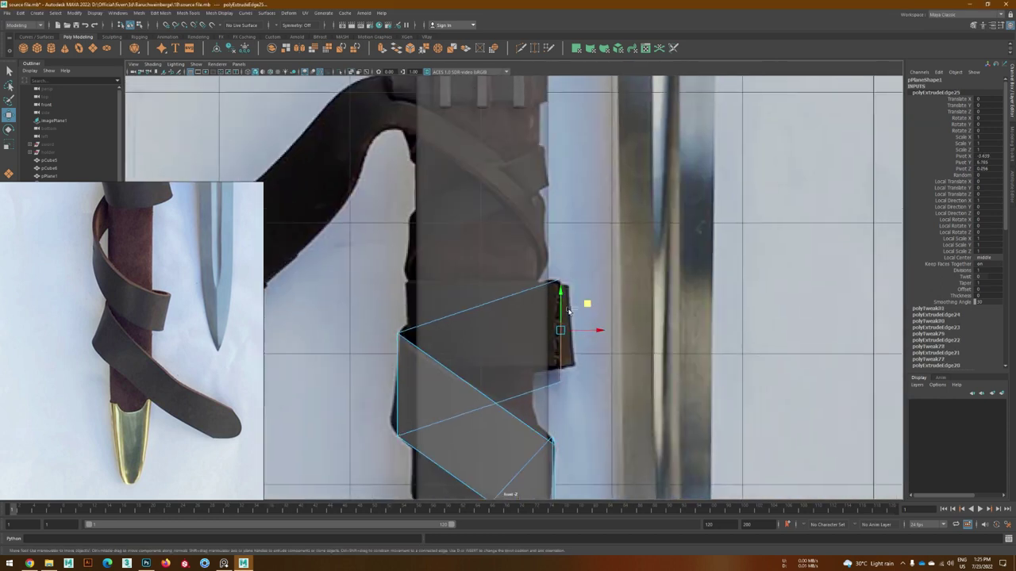
{"action": "mouse_move", "coordinate": [581, 305]}
{"action": "left_mouse_down"}
{"action": "mouse_move", "coordinate": [448, 295]}
{"action": "mouse_move", "coordinate": [438, 315]}
{"action": "mouse_move", "coordinate": [444, 349]}
{"action": "left_mouse_up"}
{"action": "key", "text": "bracketleft"}
{"action": "key", "text": "bracketright"}
{"action": "key", "text": "ctrl+e"}
{"action": "key", "text": "bracketleft"}
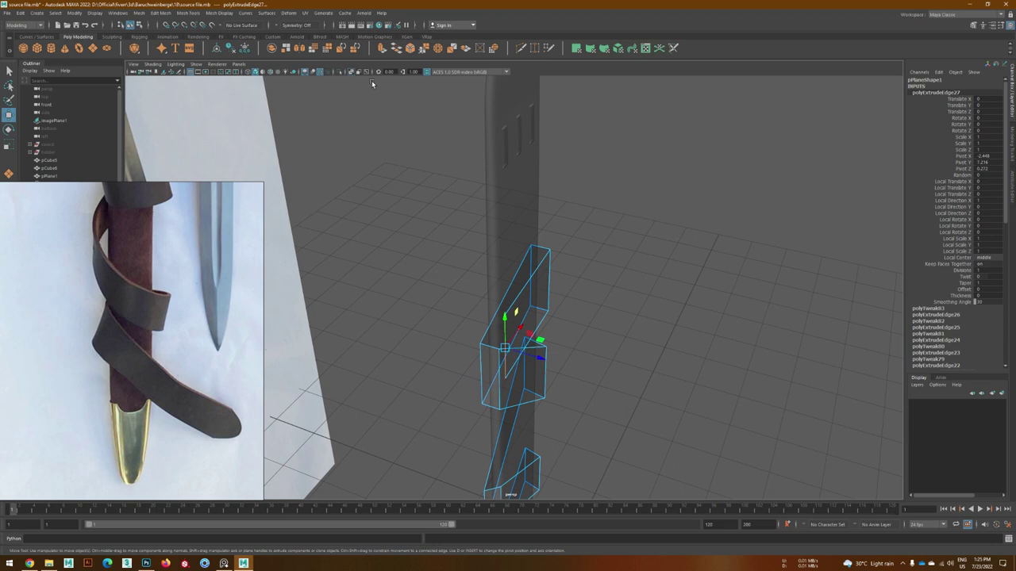
{"action": "left_click_drag", "start_coordinate": [534, 322], "coordinate": [532, 321]}
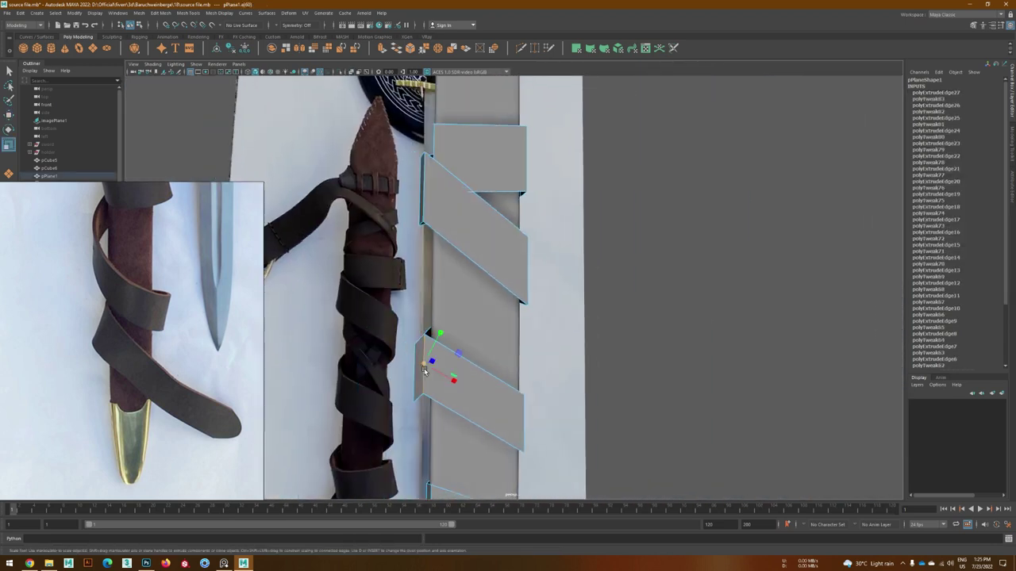
- Review the strap strips from front and angled views, undoing an accidental scabbard selection
{"action": "mouse_move", "coordinate": [424, 369]}
{"action": "left_mouse_down", "text": "alt"}
{"action": "mouse_move", "coordinate": [462, 379]}
{"action": "mouse_move", "coordinate": [595, 355]}
{"action": "mouse_move", "coordinate": [457, 361]}
{"action": "mouse_move", "coordinate": [482, 357]}
{"action": "mouse_move", "coordinate": [464, 345]}
{"action": "mouse_move", "coordinate": [544, 348]}
{"action": "left_mouse_up", "text": "alt"}
{"action": "mouse_move", "coordinate": [540, 309]}
{"action": "left_mouse_down", "text": "alt"}
{"action": "mouse_move", "coordinate": [443, 362]}
{"action": "mouse_move", "coordinate": [530, 390]}
{"action": "mouse_move", "coordinate": [479, 363]}
{"action": "mouse_move", "coordinate": [533, 442]}
{"action": "mouse_move", "coordinate": [498, 387]}
{"action": "mouse_move", "coordinate": [475, 306]}
{"action": "mouse_move", "coordinate": [539, 410]}
{"action": "mouse_move", "coordinate": [450, 405]}
{"action": "mouse_move", "coordinate": [444, 382]}
{"action": "mouse_move", "coordinate": [399, 403]}
{"action": "mouse_move", "coordinate": [444, 381]}
{"action": "mouse_move", "coordinate": [506, 321]}
{"action": "mouse_move", "coordinate": [492, 349]}
{"action": "left_mouse_up", "text": "alt"}
{"action": "key", "text": "e"}
{"action": "key", "text": "r"}
{"action": "key", "text": "w"}
{"action": "middle_click_drag", "start_coordinate": [530, 363], "coordinate": [467, 363], "text": "alt"}
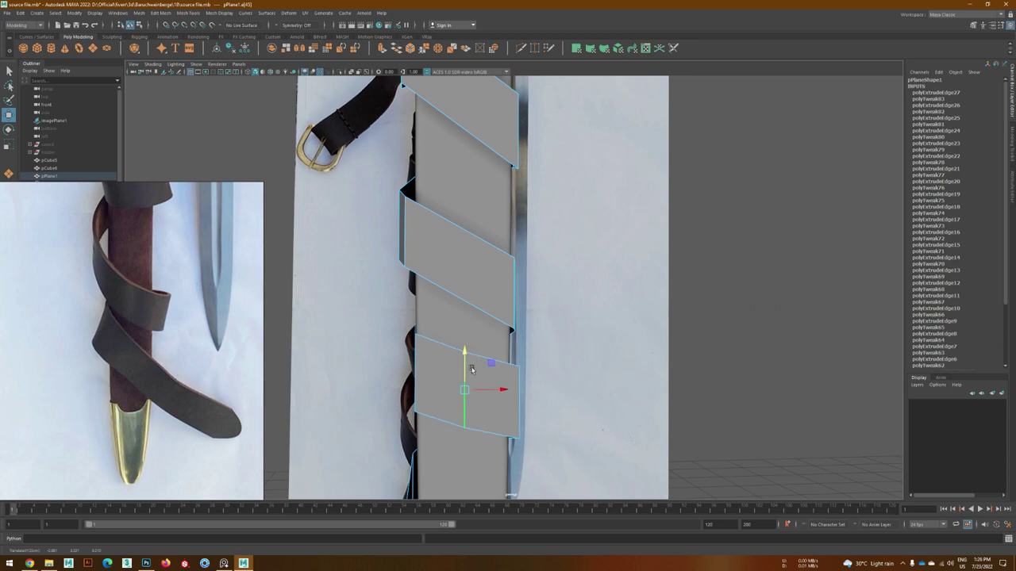
{"action": "scroll", "coordinate": [471, 370], "scroll_direction": "down", "scroll_amount": 5}
{"action": "mouse_move", "coordinate": [508, 341]}
{"action": "left_mouse_down", "text": "alt"}
{"action": "mouse_move", "coordinate": [494, 426]}
{"action": "mouse_move", "coordinate": [415, 407]}
{"action": "left_mouse_up", "text": "alt"}
{"action": "scroll", "coordinate": [504, 421], "scroll_direction": "up", "scroll_amount": 3}
{"action": "scroll", "coordinate": [429, 397], "scroll_direction": "up", "scroll_amount": 5}
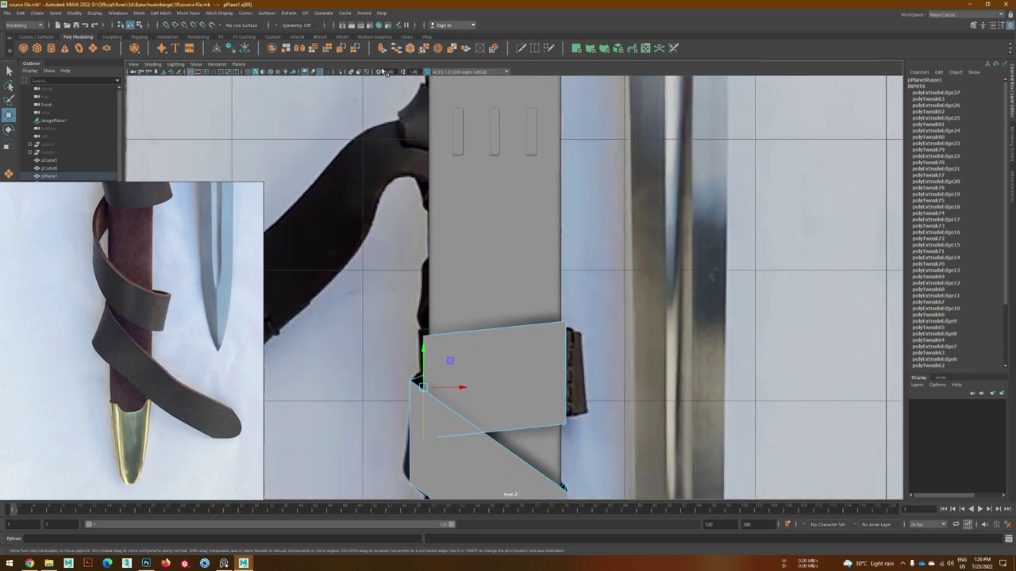
{"action": "key", "text": "ctrl+z"}
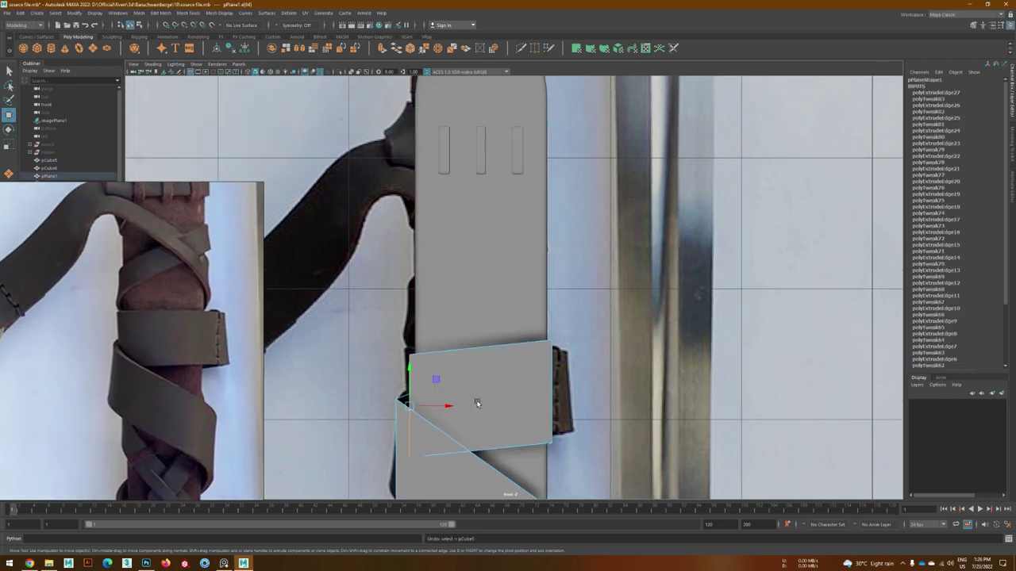
{"action": "scroll", "coordinate": [477, 404], "scroll_direction": "down", "scroll_amount": 5}
- Select the strap's left vertical edge and extrude it into a new face
{"action": "left_click", "coordinate": [488, 412]}
{"action": "left_click_drag", "start_coordinate": [488, 412], "coordinate": [555, 420], "text": "alt"}
{"action": "scroll", "coordinate": [607, 427], "scroll_direction": "up", "scroll_amount": 3}
{"action": "scroll", "coordinate": [607, 427], "scroll_direction": "up", "scroll_amount": 5}
{"action": "left_click", "coordinate": [541, 363]}
{"action": "left_click", "coordinate": [468, 279]}
{"action": "key", "text": "ctrl+e"}
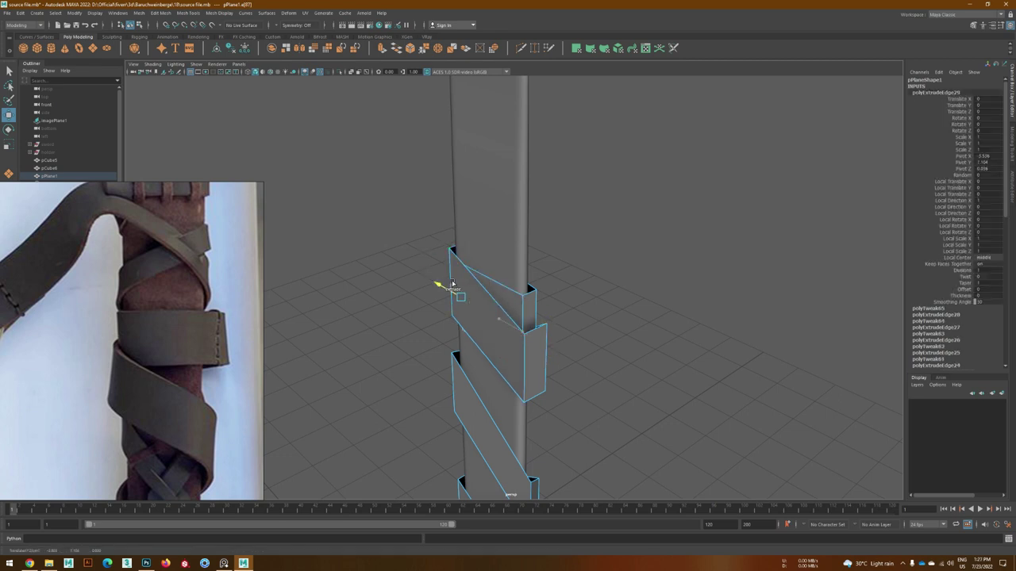
- With X-ray on in front view, pull the new edge up-right and adjust its vertices to the reference
{"action": "left_click_drag", "start_coordinate": [452, 284], "coordinate": [450, 331]}
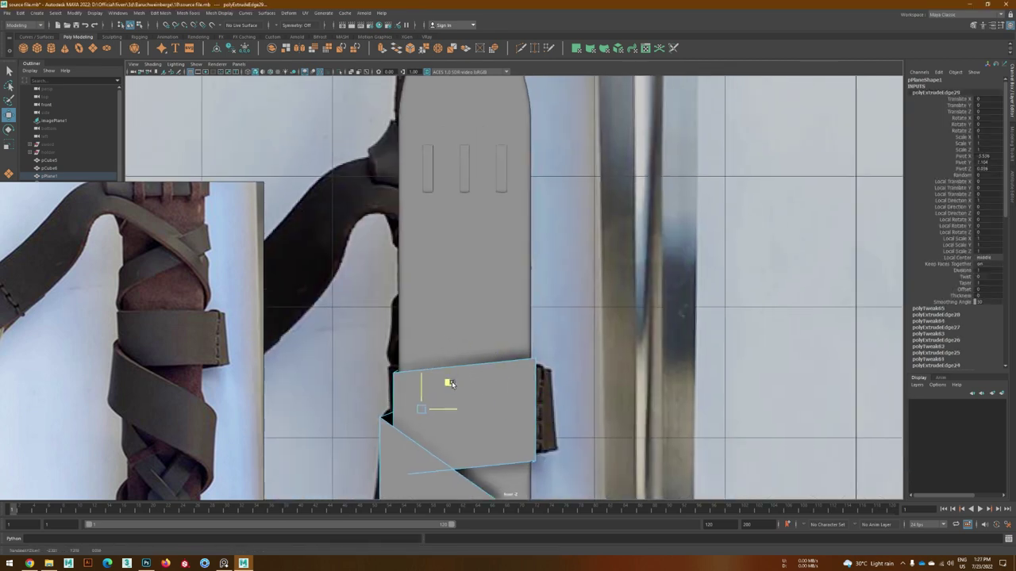
{"action": "left_click", "coordinate": [356, 72]}
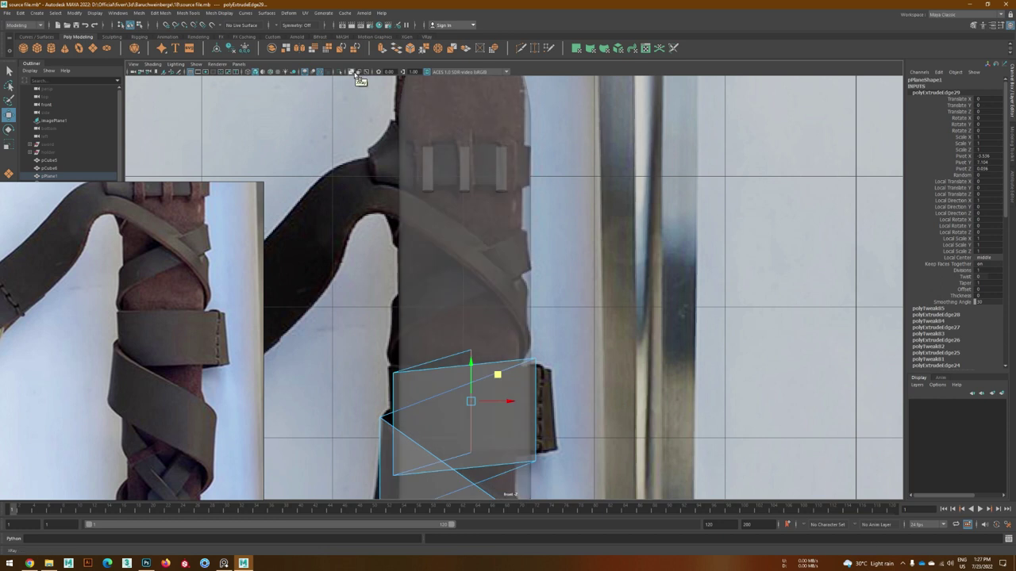
{"action": "left_click", "coordinate": [356, 72]}
{"action": "left_click", "coordinate": [356, 72]}
{"action": "left_click", "coordinate": [356, 72]}
{"action": "key", "text": "alt+x"}
{"action": "left_click_drag", "start_coordinate": [496, 375], "coordinate": [539, 292]}
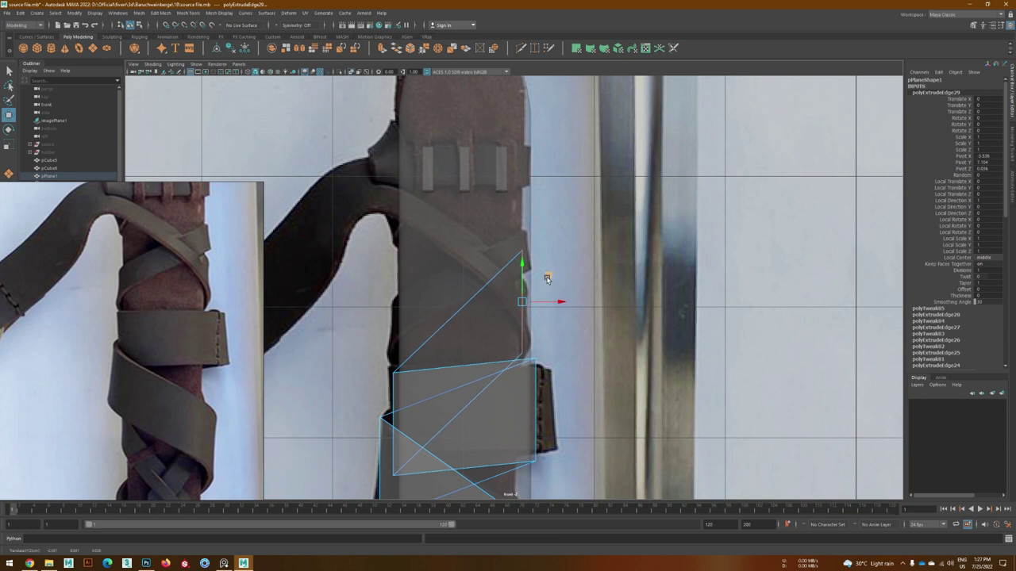
{"action": "middle_click_drag", "start_coordinate": [557, 290], "coordinate": [533, 280], "text": "alt"}
{"action": "left_click", "coordinate": [167, 414]}
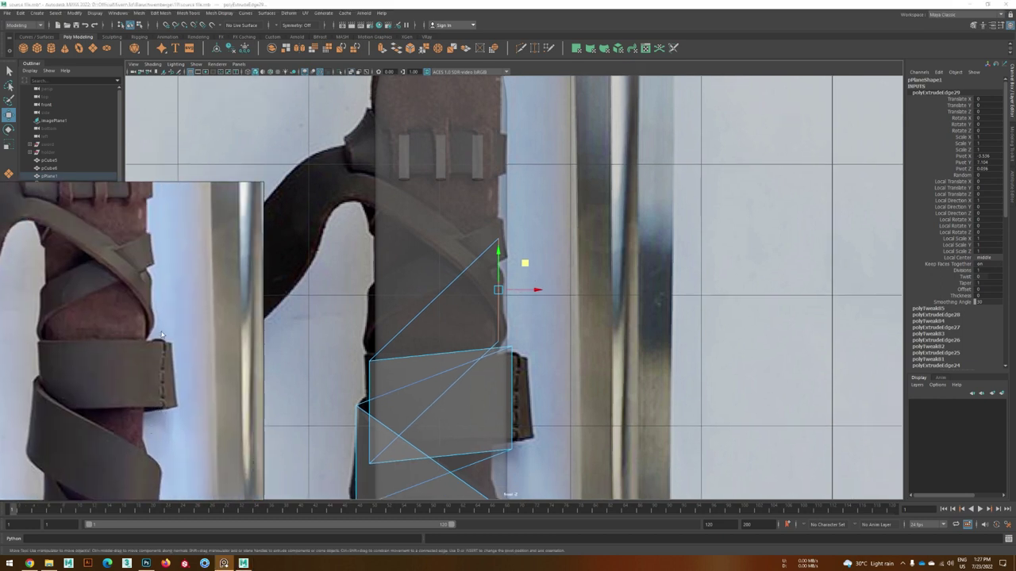
{"action": "mouse_move", "coordinate": [524, 264]}
{"action": "left_mouse_down"}
{"action": "mouse_move", "coordinate": [494, 314]}
{"action": "mouse_move", "coordinate": [512, 377]}
{"action": "mouse_move", "coordinate": [509, 319]}
{"action": "left_mouse_up"}
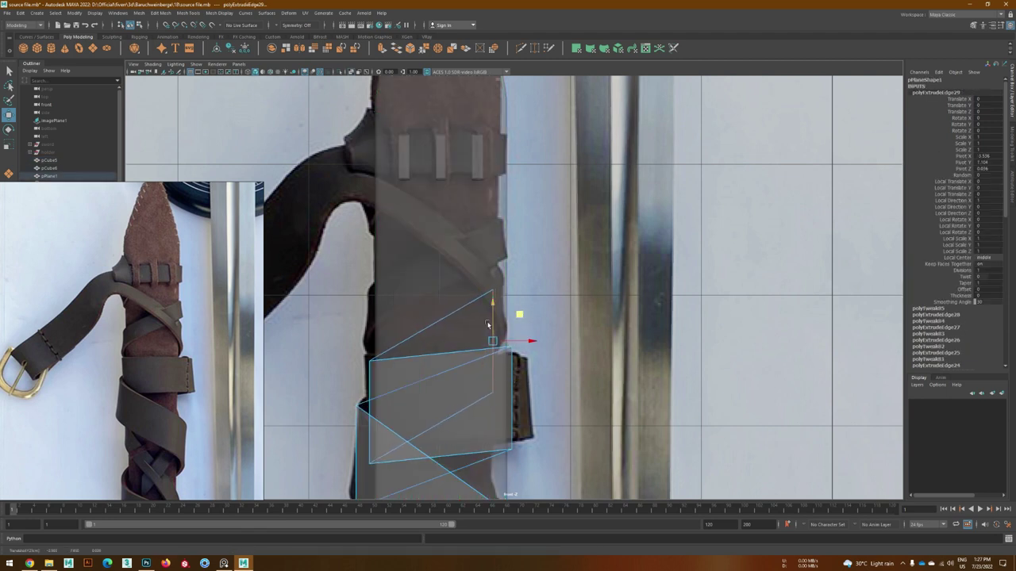
{"action": "middle_click_drag", "start_coordinate": [460, 332], "coordinate": [467, 355], "text": "alt"}
{"action": "right_click_drag", "start_coordinate": [445, 357], "coordinate": [315, 358]}
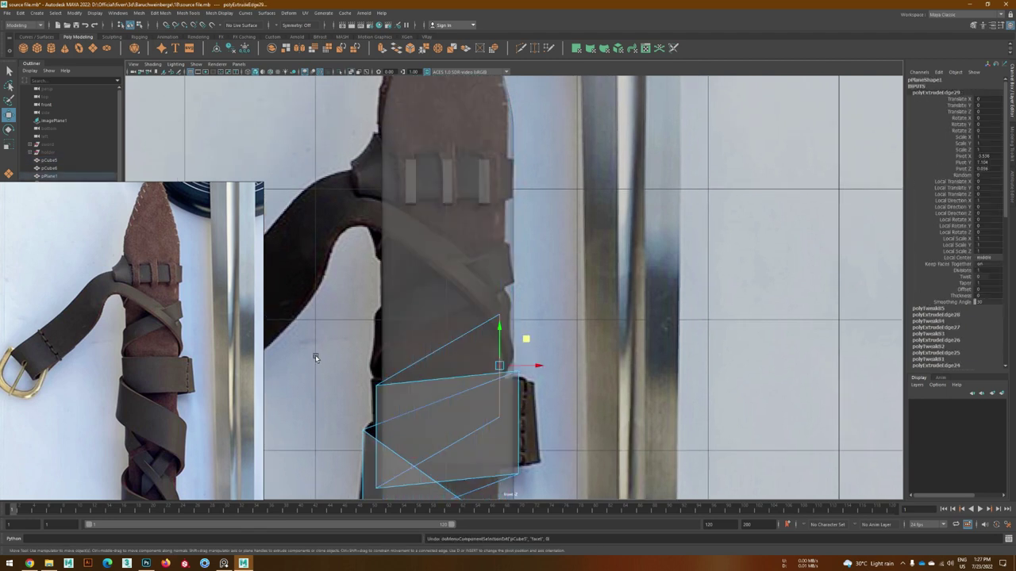
- Draw a new narrow strap plane and scale it against the scabbard
{"action": "key", "text": "F8"}
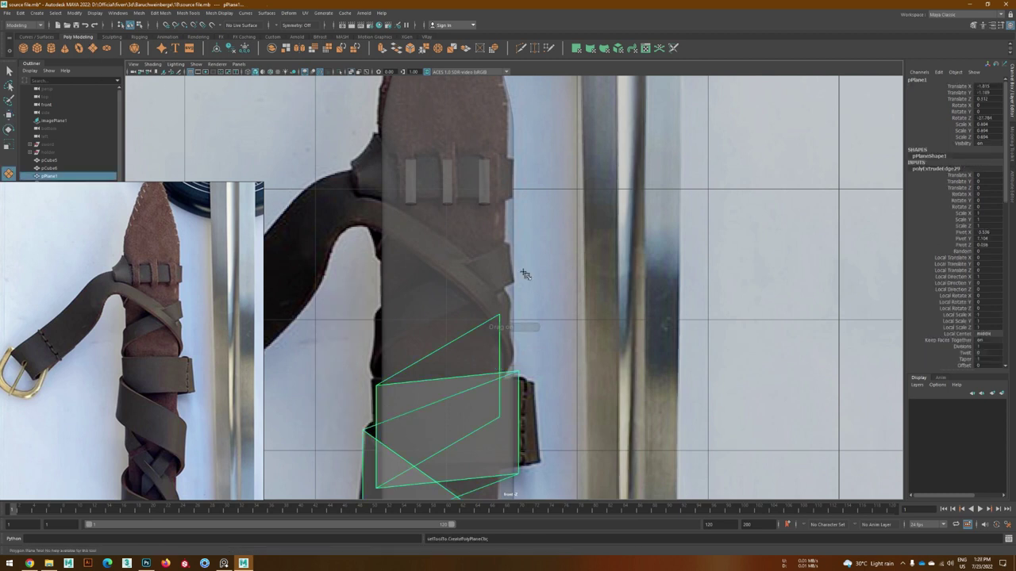
{"action": "mouse_move", "coordinate": [495, 285]}
{"action": "left_mouse_down"}
{"action": "mouse_move", "coordinate": [512, 321]}
{"action": "mouse_move", "coordinate": [552, 283]}
{"action": "left_mouse_up"}
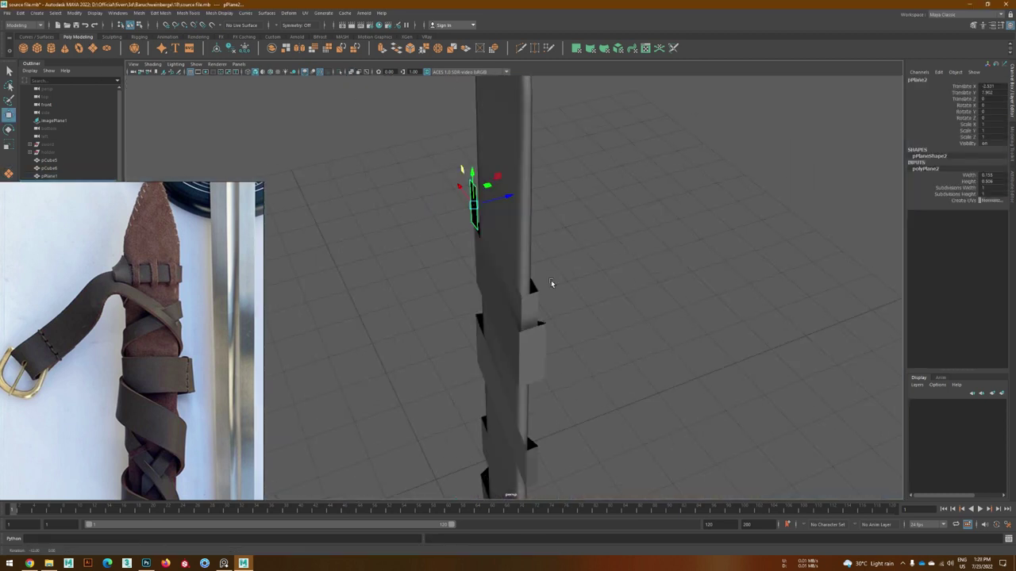
{"action": "key", "text": "f"}
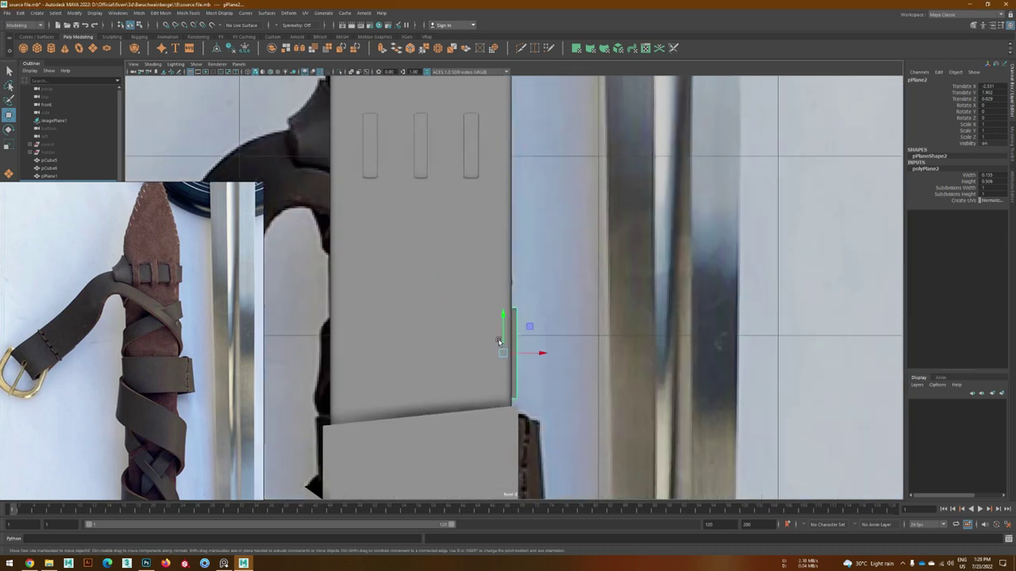
{"action": "scroll", "coordinate": [456, 286], "scroll_direction": "up", "scroll_amount": 3}
{"action": "key", "text": "r"}
{"action": "scroll", "coordinate": [468, 289], "scroll_direction": "up", "scroll_amount": 2}
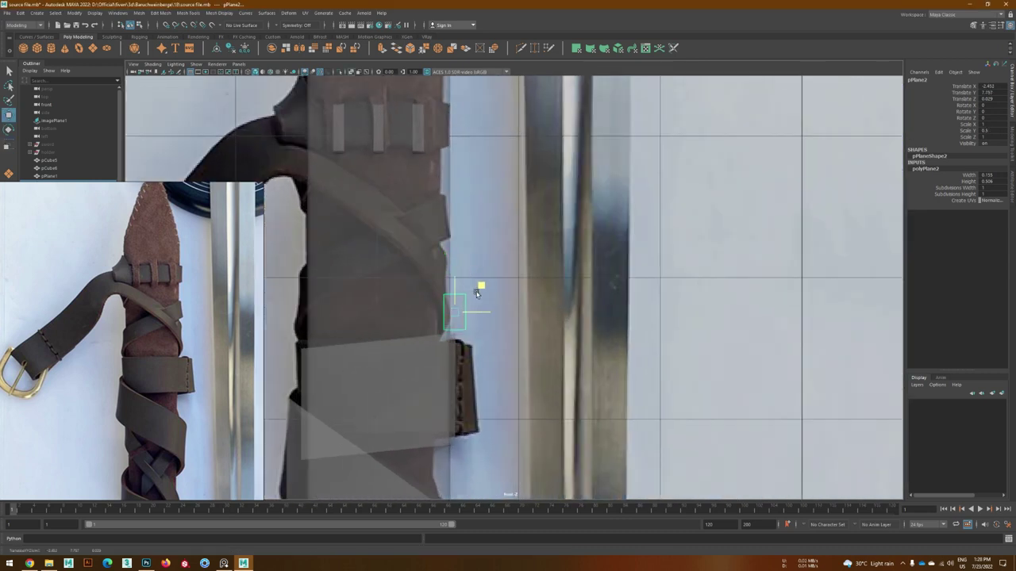
{"action": "left_click_drag", "start_coordinate": [462, 263], "coordinate": [542, 305], "text": "alt"}
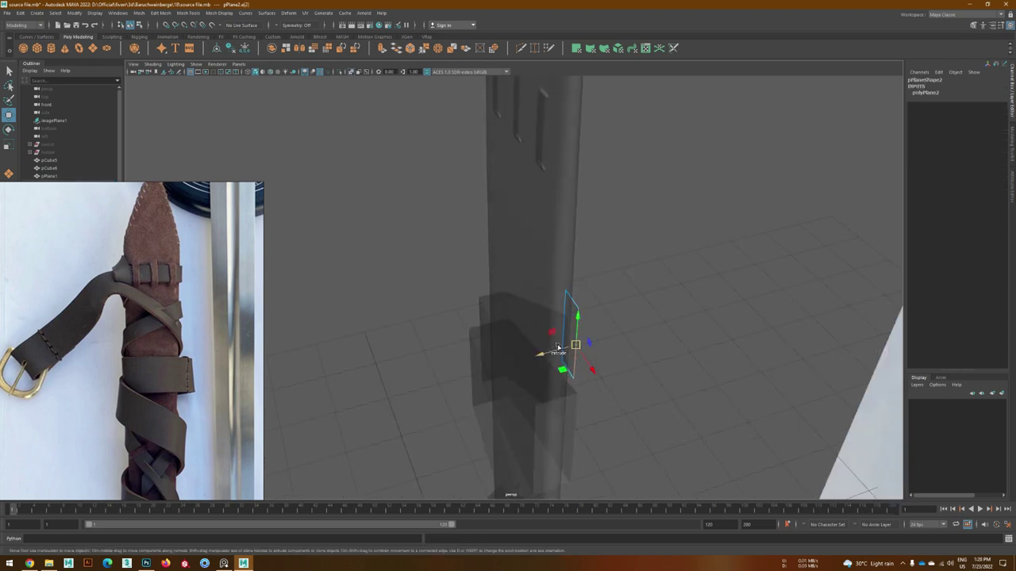
- Extrude the strap edge left across the scabbard front and reverse its face normals
{"action": "key", "text": "ctrl+e"}
{"action": "key", "text": "space"}
{"action": "left_click_drag", "start_coordinate": [458, 301], "coordinate": [505, 353], "text": "alt"}
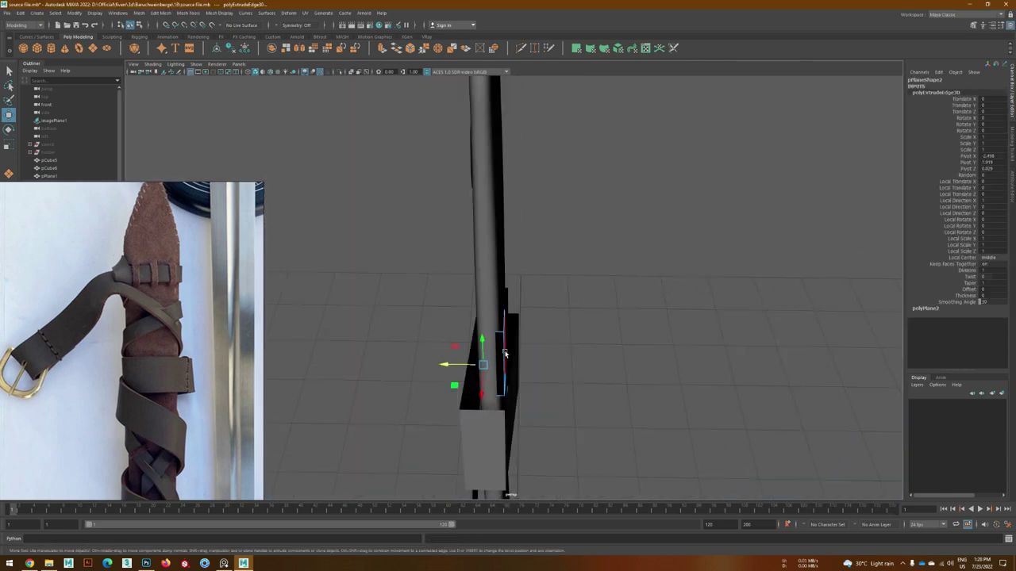
{"action": "middle_click_drag", "start_coordinate": [490, 394], "coordinate": [482, 361]}
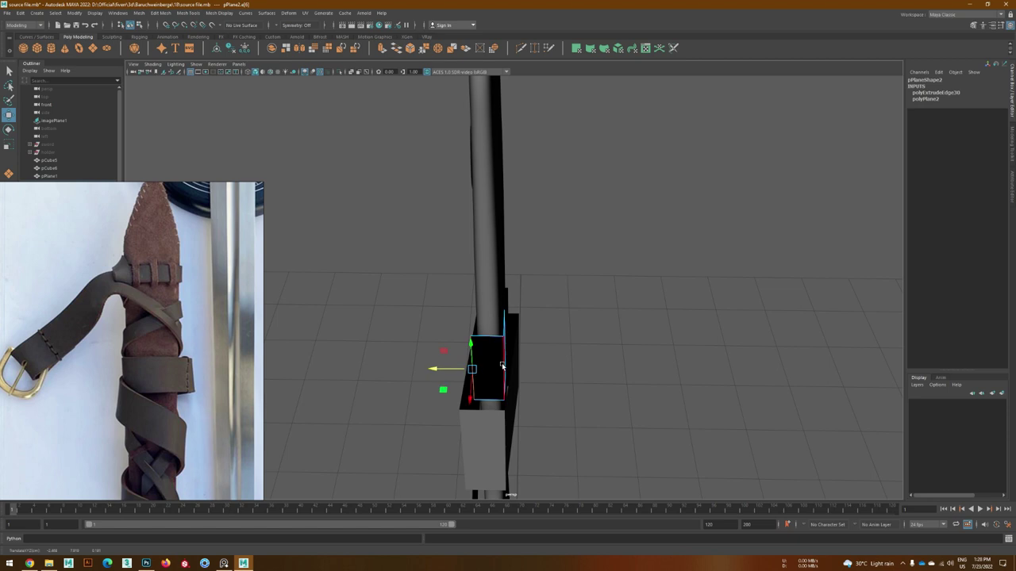
{"action": "right_click_drag", "start_coordinate": [502, 367], "coordinate": [486, 349], "text": "shift"}
{"action": "key", "text": "space"}
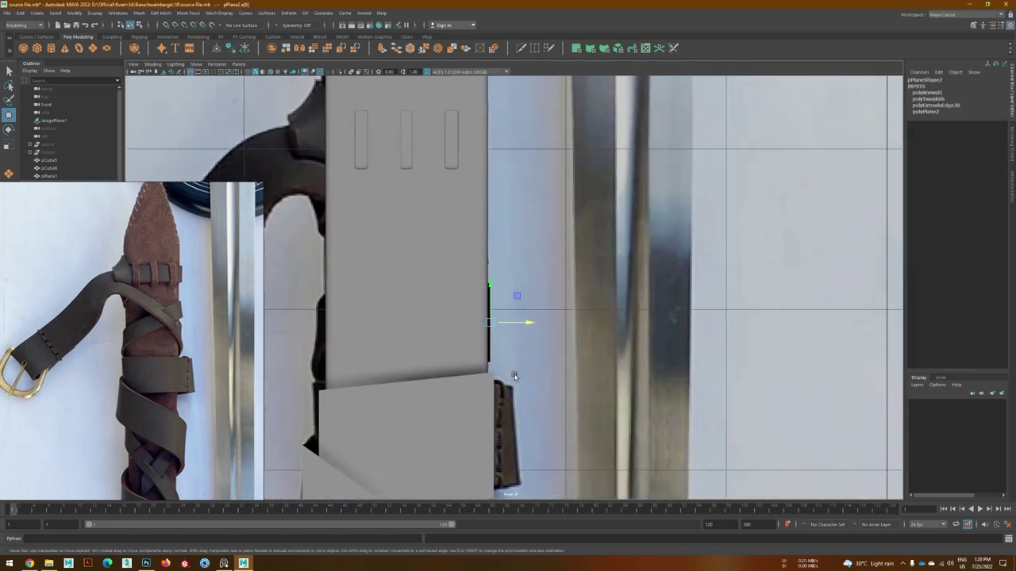
{"action": "scroll", "coordinate": [514, 376], "scroll_direction": "up", "scroll_amount": 1}
{"action": "key", "text": "alt+x"}
- Extrude a new strap segment out to the left and rotate it around the scabbard's side edge
{"action": "key", "text": "ctrl+e"}
{"action": "middle_click_drag", "start_coordinate": [513, 302], "coordinate": [449, 221]}
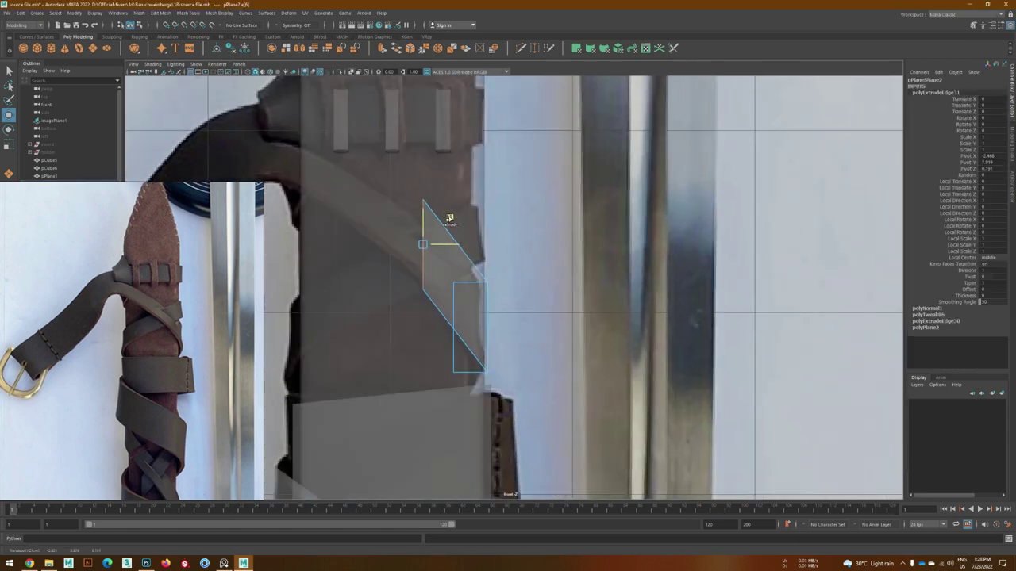
{"action": "key", "text": "space"}
{"action": "left_click", "coordinate": [353, 72]}
{"action": "key", "text": "f"}
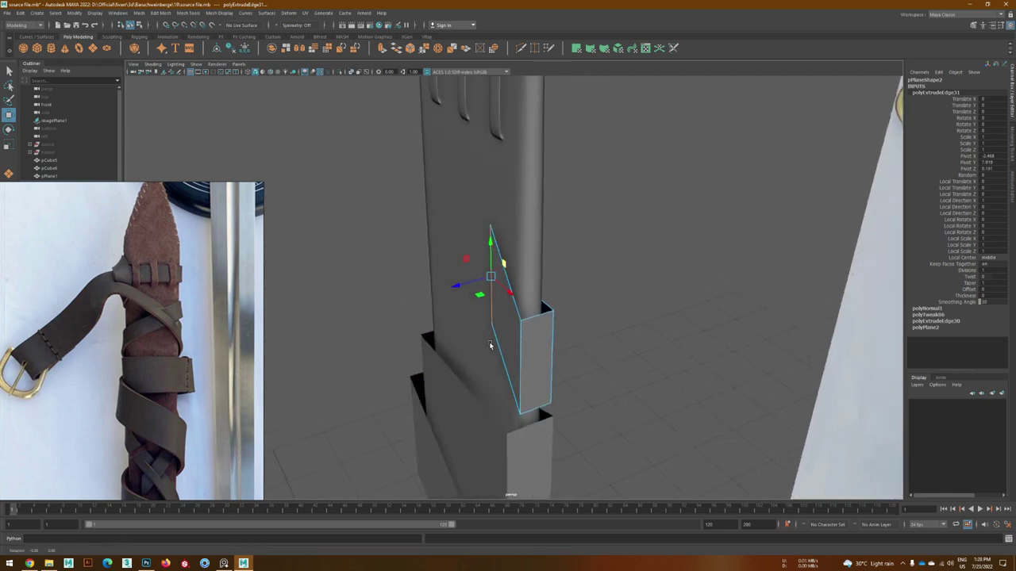
{"action": "key", "text": "e"}
{"action": "left_click_drag", "start_coordinate": [503, 215], "coordinate": [471, 204], "text": "alt"}
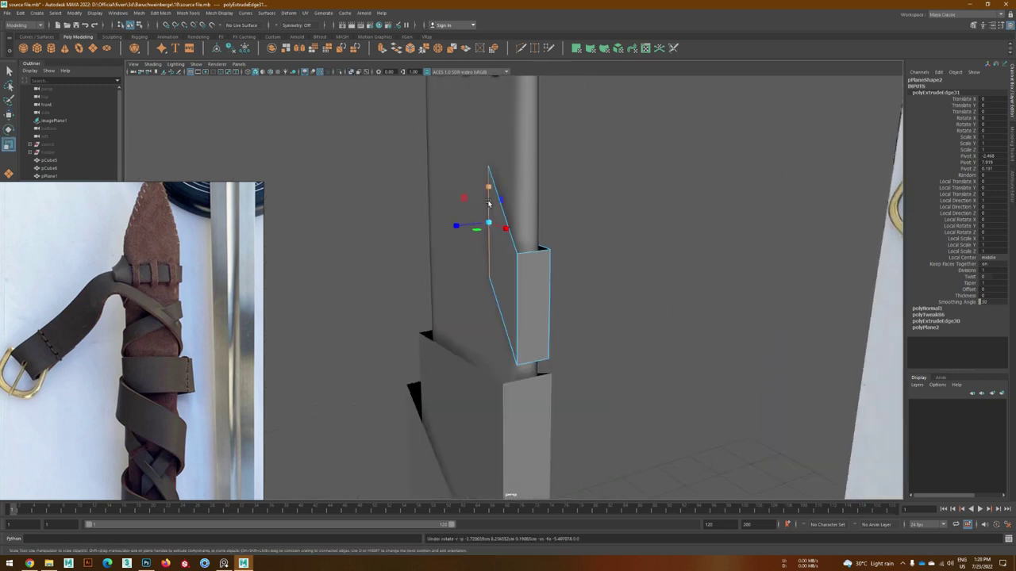
{"action": "key", "text": "w"}
{"action": "mouse_move", "coordinate": [471, 205]}
{"action": "left_mouse_down", "text": "alt"}
{"action": "mouse_move", "coordinate": [634, 320]}
{"action": "mouse_move", "coordinate": [612, 272]}
{"action": "mouse_move", "coordinate": [471, 203]}
{"action": "mouse_move", "coordinate": [607, 373]}
{"action": "mouse_move", "coordinate": [544, 341]}
{"action": "mouse_move", "coordinate": [492, 373]}
{"action": "mouse_move", "coordinate": [423, 385]}
{"action": "mouse_move", "coordinate": [490, 369]}
{"action": "left_mouse_up", "text": "alt"}
{"action": "key", "text": "e"}
{"action": "key", "text": "w"}
- Extrude a further strap segment and rotate it up-left toward the buckle
{"action": "key", "text": "ctrl+e"}
{"action": "key", "text": "e"}
{"action": "key", "text": "w"}
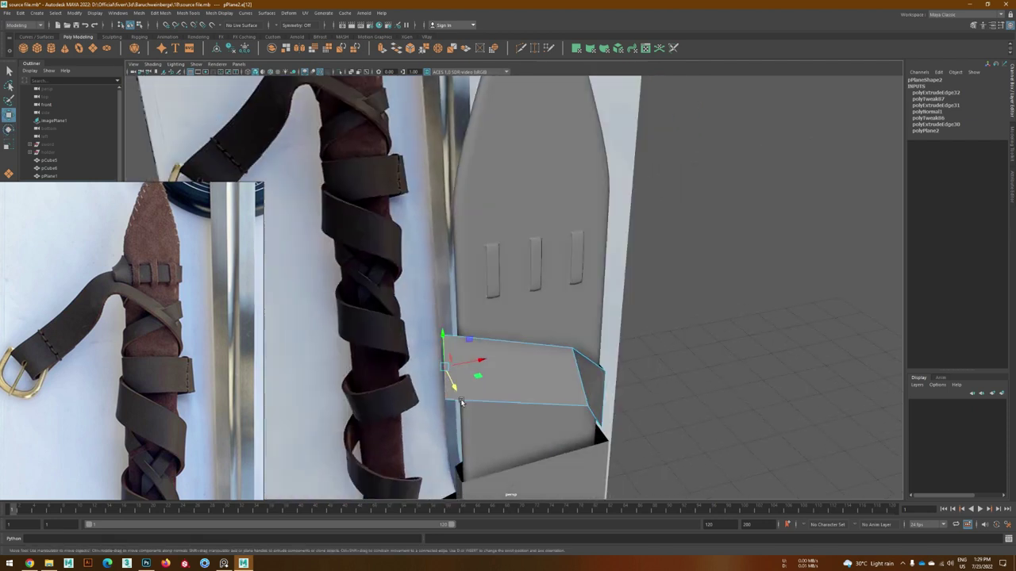
{"action": "mouse_move", "coordinate": [538, 321]}
{"action": "left_mouse_down", "text": "alt"}
{"action": "mouse_move", "coordinate": [518, 387]}
{"action": "mouse_move", "coordinate": [483, 336]}
{"action": "mouse_move", "coordinate": [505, 338]}
{"action": "mouse_move", "coordinate": [468, 341]}
{"action": "mouse_move", "coordinate": [493, 365]}
{"action": "left_mouse_up", "text": "alt"}
{"action": "key", "text": "e"}
{"action": "key", "text": "F8"}
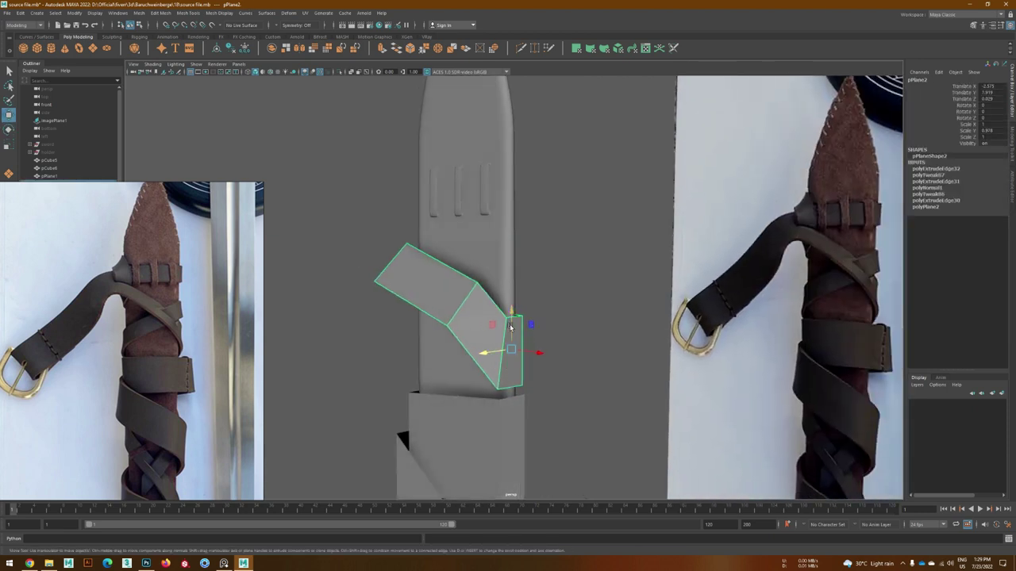
- Duplicate the strap plane, move the copy higher up the scabbard, and select its side face
{"action": "key", "text": "ctrl+d"}
{"action": "mouse_move", "coordinate": [512, 328]}
{"action": "left_mouse_down"}
{"action": "mouse_move", "coordinate": [516, 242]}
{"action": "mouse_move", "coordinate": [484, 262]}
{"action": "left_mouse_up"}
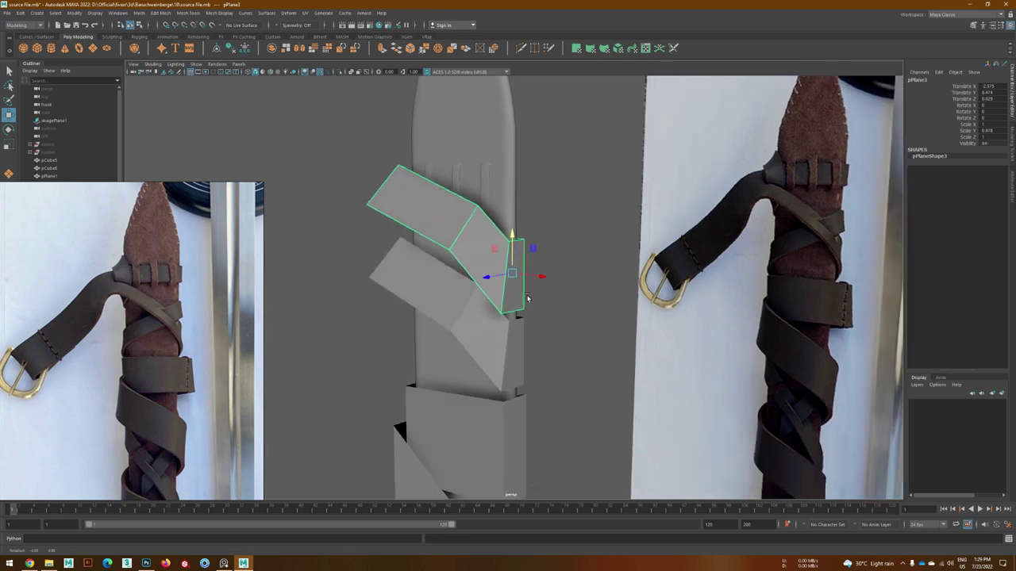
{"action": "key", "text": "F11"}
{"action": "left_click", "coordinate": [511, 290]}
{"action": "key", "text": "e"}
{"action": "mouse_move", "coordinate": [501, 302]}
{"action": "left_mouse_down", "text": "alt"}
{"action": "mouse_move", "coordinate": [552, 294]}
{"action": "mouse_move", "coordinate": [519, 295]}
{"action": "mouse_move", "coordinate": [533, 279]}
{"action": "left_mouse_up", "text": "alt"}
- Extrude the side strip face, then rotate, scale and move it along the scabbard
{"action": "key", "text": "ctrl+e"}
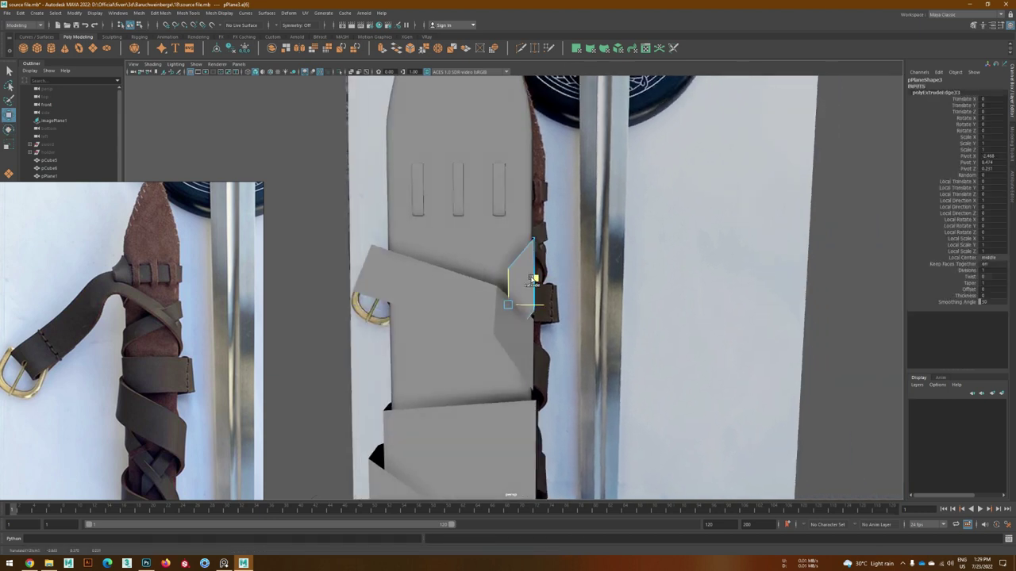
{"action": "mouse_move", "coordinate": [507, 318]}
{"action": "left_mouse_down", "text": "alt"}
{"action": "mouse_move", "coordinate": [436, 343]}
{"action": "mouse_move", "coordinate": [516, 315]}
{"action": "left_mouse_up", "text": "alt"}
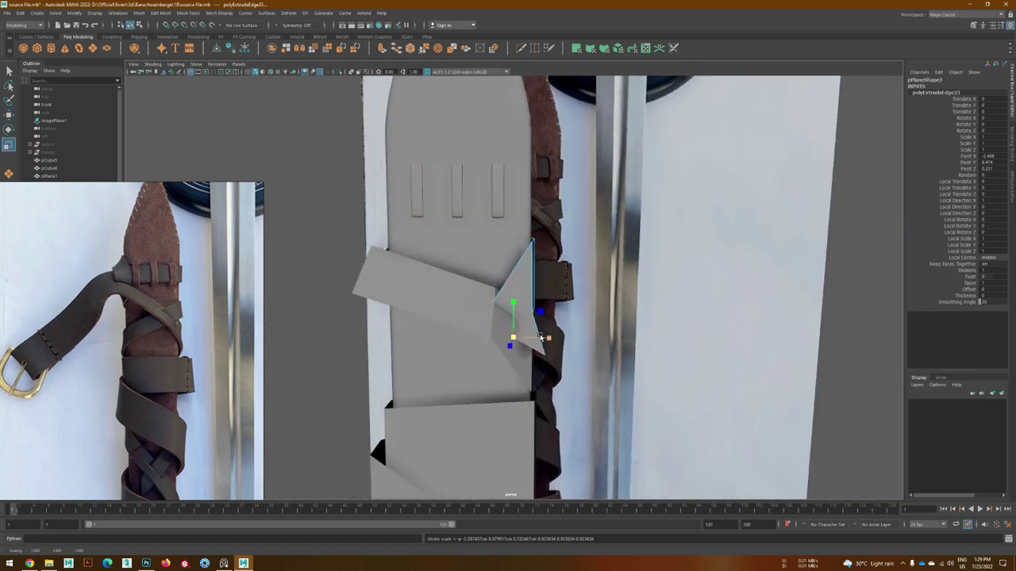
{"action": "key", "text": "e"}
{"action": "left_click_drag", "start_coordinate": [518, 339], "coordinate": [508, 328], "text": "alt"}
{"action": "key", "text": "r"}
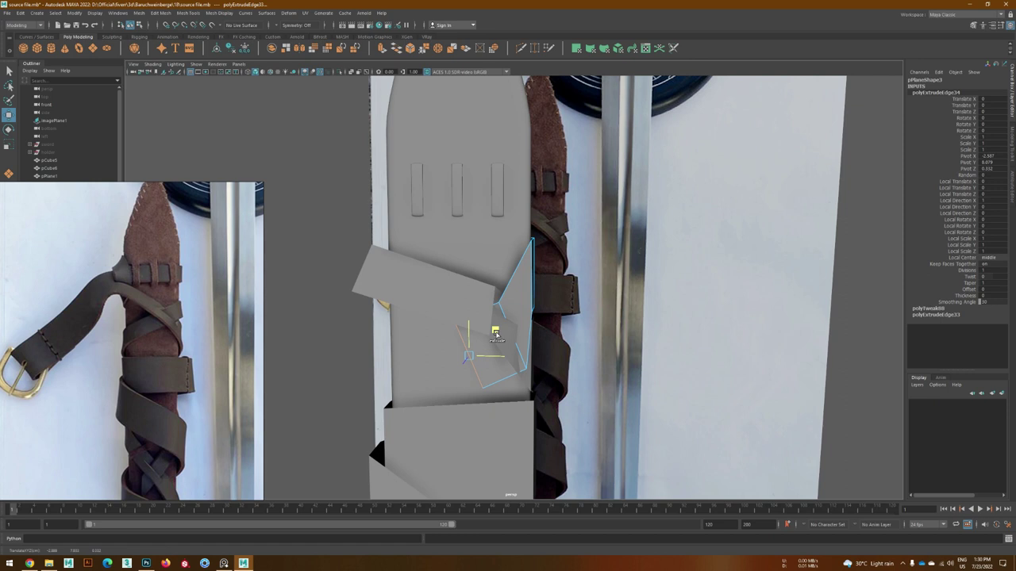
{"action": "left_click_drag", "start_coordinate": [404, 335], "coordinate": [510, 373], "text": "alt"}
{"action": "key", "text": "e"}
{"action": "key", "text": "w"}
{"action": "left_click_drag", "start_coordinate": [585, 380], "coordinate": [580, 401]}
- Extrude the edge into another strap segment pulled to the left
{"action": "key", "text": "ctrl+e"}
{"action": "mouse_move", "coordinate": [573, 357]}
{"action": "left_mouse_down"}
{"action": "mouse_move", "coordinate": [541, 354]}
{"action": "mouse_move", "coordinate": [591, 394]}
{"action": "left_mouse_up"}
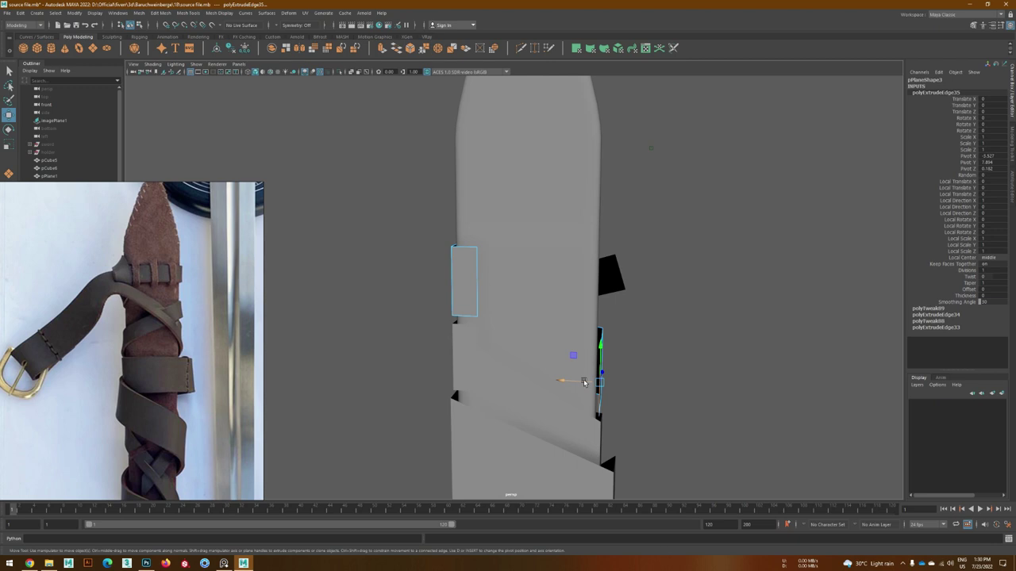
{"action": "left_click_drag", "start_coordinate": [425, 350], "coordinate": [582, 342], "text": "alt"}
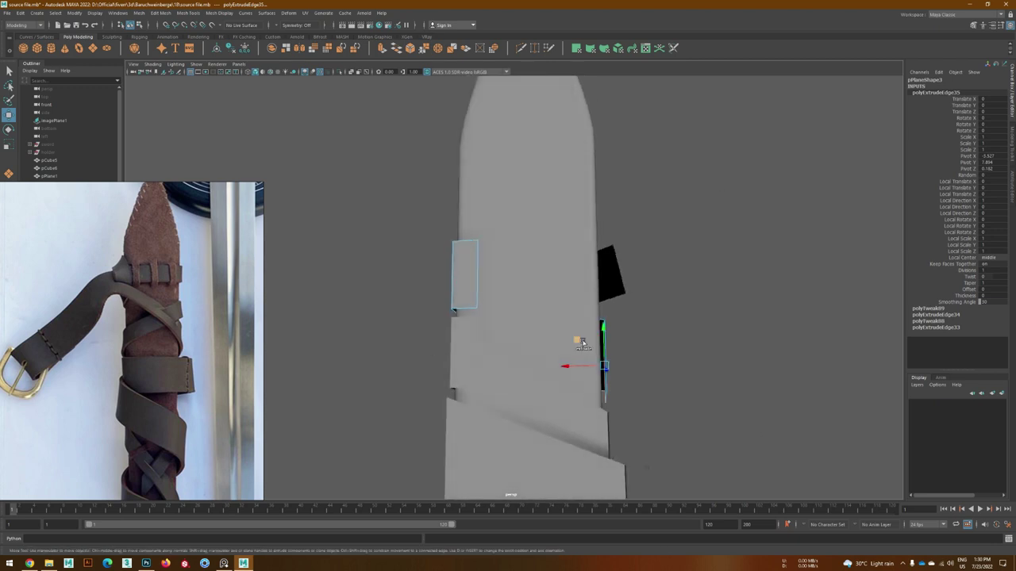
{"action": "left_click_drag", "start_coordinate": [471, 302], "coordinate": [512, 449], "text": "alt"}
{"action": "scroll", "coordinate": [512, 448], "scroll_direction": "up", "scroll_amount": 3}
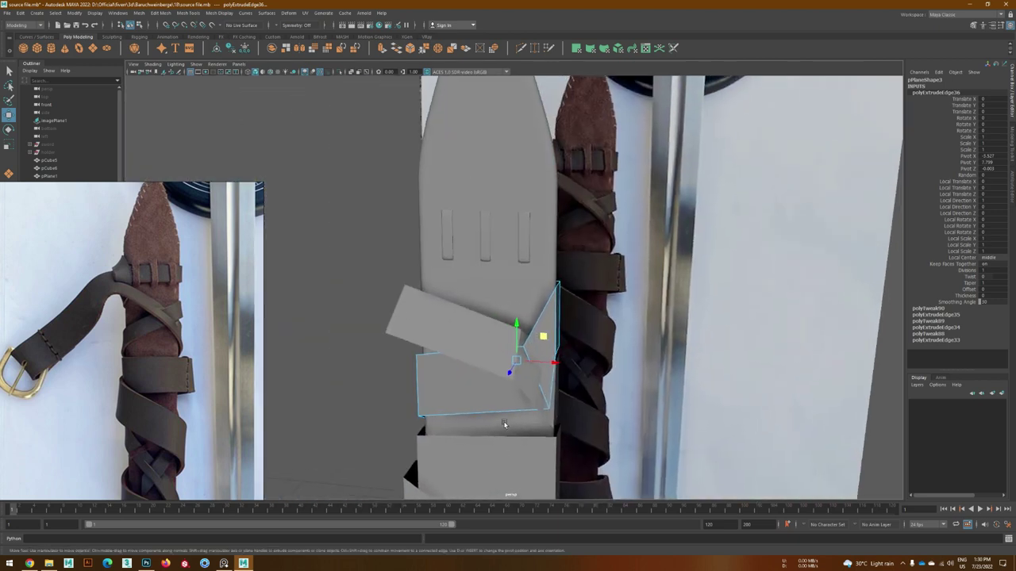
- Pick an edge on the lower strap plane and extrude it into a new segment
{"action": "key", "text": "F8"}
{"action": "mouse_move", "coordinate": [499, 393]}
{"action": "left_mouse_down", "text": "alt"}
{"action": "mouse_move", "coordinate": [579, 447]}
{"action": "mouse_move", "coordinate": [513, 389]}
{"action": "mouse_move", "coordinate": [468, 382]}
{"action": "mouse_move", "coordinate": [476, 330]}
{"action": "left_mouse_up", "text": "alt"}
{"action": "left_click", "coordinate": [468, 382]}
{"action": "mouse_move", "coordinate": [274, 351]}
{"action": "left_mouse_down", "text": "alt"}
{"action": "mouse_move", "coordinate": [538, 340]}
{"action": "mouse_move", "coordinate": [508, 290]}
{"action": "mouse_move", "coordinate": [556, 349]}
{"action": "mouse_move", "coordinate": [548, 369]}
{"action": "mouse_move", "coordinate": [544, 352]}
{"action": "mouse_move", "coordinate": [490, 358]}
{"action": "mouse_move", "coordinate": [517, 394]}
{"action": "mouse_move", "coordinate": [571, 349]}
{"action": "mouse_move", "coordinate": [632, 335]}
{"action": "mouse_move", "coordinate": [522, 311]}
{"action": "left_mouse_up", "text": "alt"}
{"action": "key", "text": "F10"}
{"action": "left_click", "coordinate": [506, 287]}
{"action": "left_click", "coordinate": [489, 357]}
{"action": "key", "text": "ctrl+e"}
{"action": "scroll", "coordinate": [622, 328], "scroll_direction": "up", "scroll_amount": 10}
{"action": "mouse_move", "coordinate": [609, 367]}
{"action": "left_mouse_down", "text": "alt"}
{"action": "mouse_move", "coordinate": [493, 336]}
{"action": "mouse_move", "coordinate": [613, 415]}
{"action": "mouse_move", "coordinate": [541, 361]}
{"action": "mouse_move", "coordinate": [478, 396]}
{"action": "mouse_move", "coordinate": [551, 403]}
{"action": "mouse_move", "coordinate": [413, 362]}
{"action": "mouse_move", "coordinate": [419, 345]}
{"action": "mouse_move", "coordinate": [512, 376]}
{"action": "mouse_move", "coordinate": [431, 370]}
{"action": "mouse_move", "coordinate": [633, 440]}
{"action": "mouse_move", "coordinate": [490, 439]}
{"action": "left_mouse_up", "text": "alt"}
{"action": "key", "text": "w"}
{"action": "key", "text": "w"}
{"action": "key", "text": "w"}
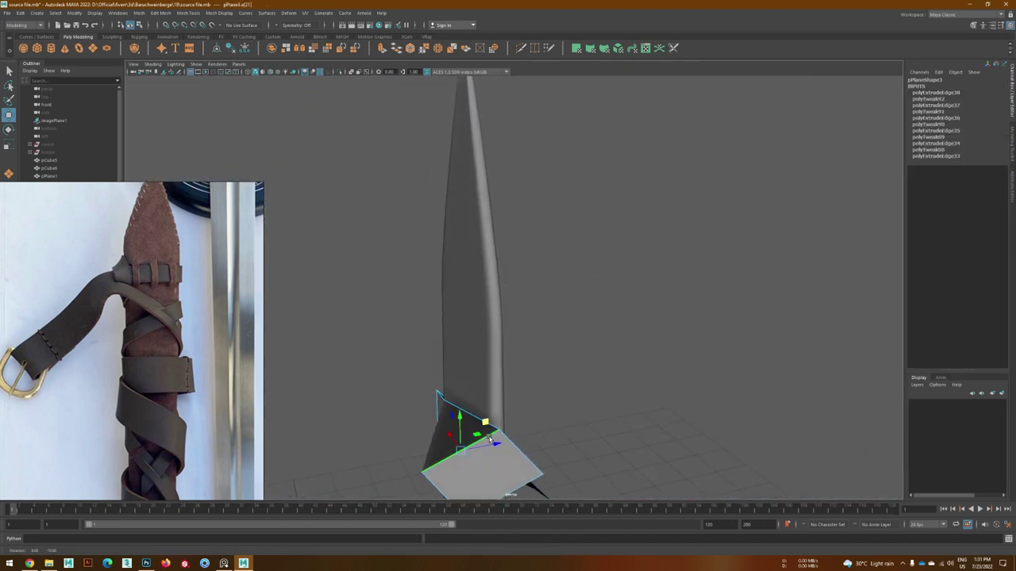
- Select the strap pieces together and merge their overlapping vertices
{"action": "mouse_move", "coordinate": [540, 466]}
{"action": "left_mouse_down", "text": "alt"}
{"action": "mouse_move", "coordinate": [432, 347]}
{"action": "mouse_move", "coordinate": [531, 372]}
{"action": "mouse_move", "coordinate": [482, 389]}
{"action": "mouse_move", "coordinate": [477, 369]}
{"action": "left_mouse_up", "text": "alt"}
{"action": "key", "text": "e"}
{"action": "left_click", "coordinate": [531, 371]}
{"action": "key", "text": "F8"}
{"action": "right_click_drag", "start_coordinate": [476, 369], "coordinate": [398, 278]}
{"action": "mouse_move", "coordinate": [455, 357]}
{"action": "right_mouse_down"}
{"action": "mouse_move", "coordinate": [384, 181]}
{"action": "mouse_move", "coordinate": [389, 199]}
{"action": "right_mouse_up"}
{"action": "left_click", "coordinate": [454, 362]}
{"action": "left_click", "coordinate": [455, 363]}
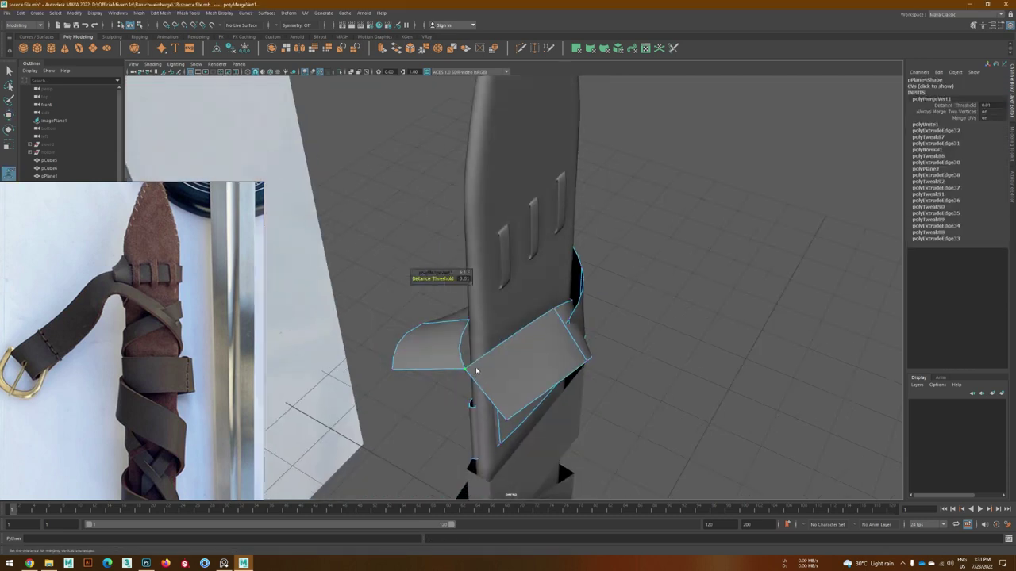
{"action": "mouse_move", "coordinate": [477, 398]}
{"action": "left_mouse_down", "text": "alt"}
{"action": "mouse_move", "coordinate": [435, 373]}
{"action": "mouse_move", "coordinate": [442, 405]}
{"action": "mouse_move", "coordinate": [436, 397]}
{"action": "left_mouse_up", "text": "alt"}
- Extrude the strap's end edge outward into a flap and scale it
{"action": "key", "text": "ctrl+e"}
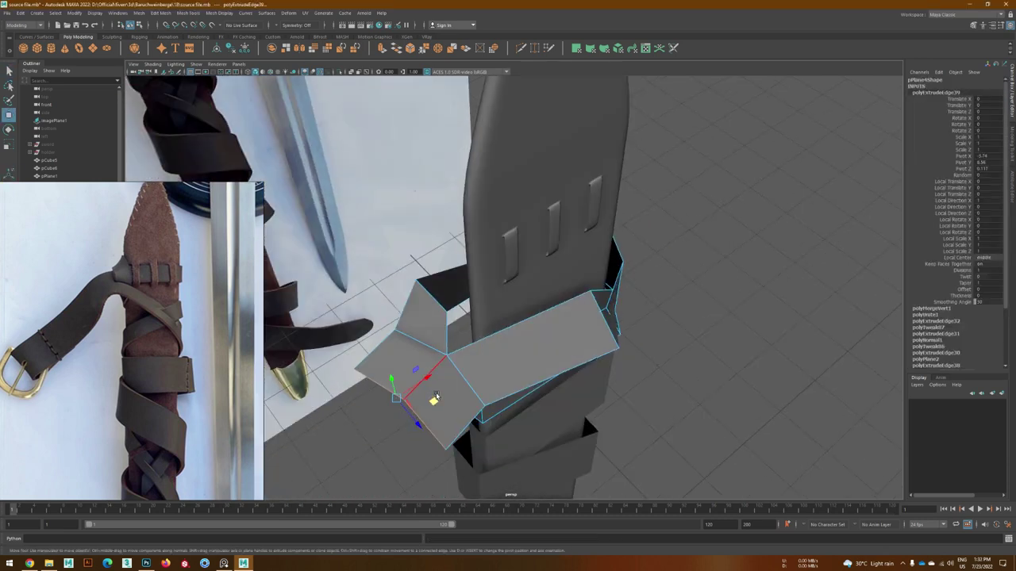
{"action": "key", "text": "r"}
{"action": "left_click_drag", "start_coordinate": [469, 364], "coordinate": [423, 326], "text": "alt"}
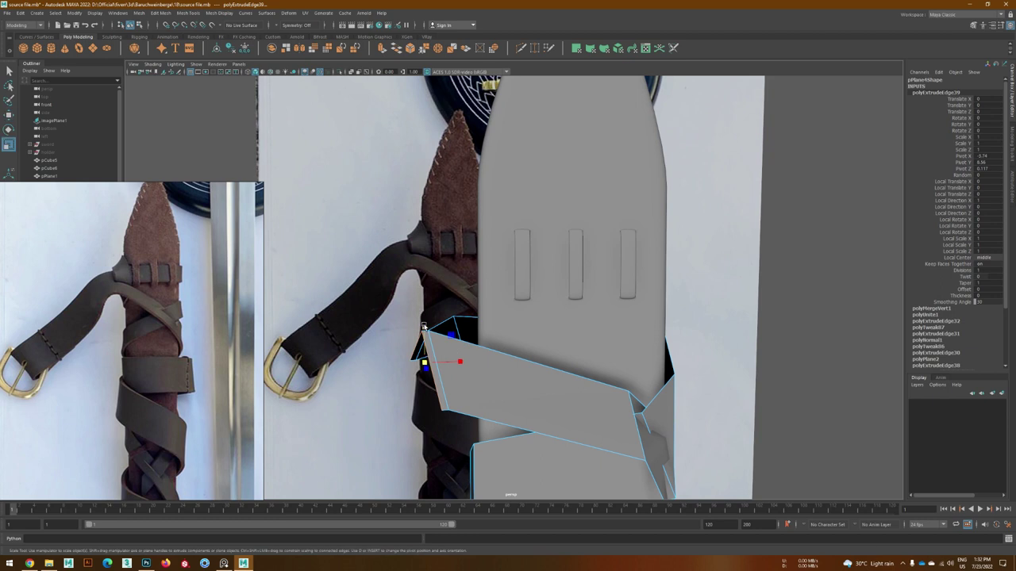
{"action": "mouse_move", "coordinate": [405, 407]}
{"action": "left_mouse_down", "text": "alt"}
{"action": "mouse_move", "coordinate": [468, 341]}
{"action": "mouse_move", "coordinate": [512, 344]}
{"action": "mouse_move", "coordinate": [441, 322]}
{"action": "mouse_move", "coordinate": [529, 315]}
{"action": "left_mouse_up", "text": "alt"}
{"action": "scroll", "coordinate": [475, 335], "scroll_direction": "up", "scroll_amount": 2}
{"action": "scroll", "coordinate": [420, 403], "scroll_direction": "down", "scroll_amount": 3}
{"action": "key", "text": "e"}
{"action": "key", "text": "r"}
{"action": "mouse_move", "coordinate": [445, 376]}
{"action": "left_mouse_down", "text": "alt"}
{"action": "mouse_move", "coordinate": [468, 365]}
{"action": "mouse_move", "coordinate": [529, 389]}
{"action": "mouse_move", "coordinate": [508, 333]}
{"action": "left_mouse_up", "text": "alt"}
- Extend the strap end down-left toward the buckle with another extrusion
{"action": "left_click", "coordinate": [468, 361]}
{"action": "left_click", "coordinate": [545, 283]}
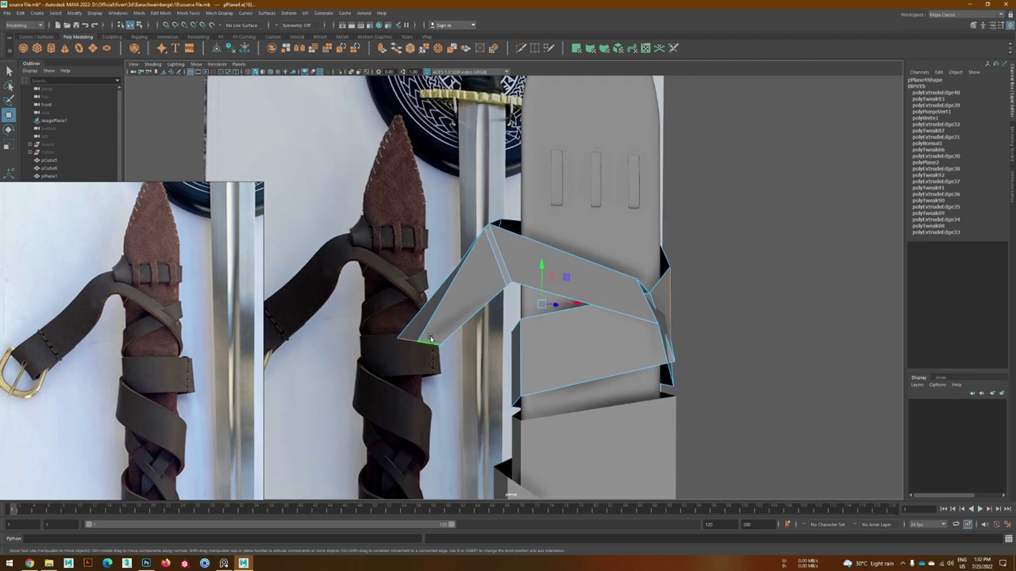
{"action": "left_click_drag", "start_coordinate": [545, 283], "coordinate": [526, 364], "text": "alt"}
{"action": "mouse_move", "coordinate": [460, 358]}
{"action": "left_mouse_down", "text": "alt"}
{"action": "mouse_move", "coordinate": [465, 337]}
{"action": "mouse_move", "coordinate": [459, 371]}
{"action": "mouse_move", "coordinate": [506, 429]}
{"action": "mouse_move", "coordinate": [431, 408]}
{"action": "mouse_move", "coordinate": [450, 405]}
{"action": "mouse_move", "coordinate": [460, 440]}
{"action": "mouse_move", "coordinate": [496, 479]}
{"action": "mouse_move", "coordinate": [470, 390]}
{"action": "mouse_move", "coordinate": [436, 364]}
{"action": "left_mouse_up", "text": "alt"}
{"action": "key", "text": "ctrl+e"}
{"action": "key", "text": "e"}
{"action": "key", "text": "w"}
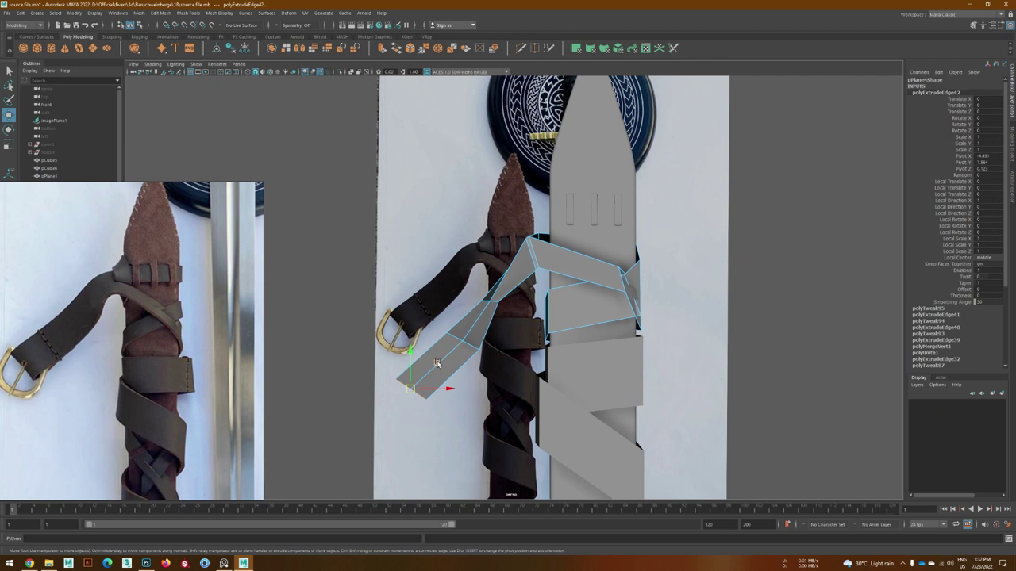
{"action": "key", "text": "w"}
{"action": "mouse_move", "coordinate": [402, 411]}
{"action": "left_mouse_down", "text": "alt"}
{"action": "mouse_move", "coordinate": [460, 381]}
{"action": "mouse_move", "coordinate": [506, 321]}
{"action": "left_mouse_up", "text": "alt"}
{"action": "mouse_move", "coordinate": [364, 394]}
{"action": "left_mouse_down", "text": "alt"}
{"action": "mouse_move", "coordinate": [488, 351]}
{"action": "mouse_move", "coordinate": [473, 327]}
{"action": "mouse_move", "coordinate": [524, 349]}
{"action": "mouse_move", "coordinate": [521, 429]}
{"action": "mouse_move", "coordinate": [511, 414]}
{"action": "mouse_move", "coordinate": [611, 420]}
{"action": "mouse_move", "coordinate": [529, 417]}
{"action": "mouse_move", "coordinate": [579, 385]}
{"action": "mouse_move", "coordinate": [532, 374]}
{"action": "mouse_move", "coordinate": [517, 340]}
{"action": "mouse_move", "coordinate": [565, 436]}
{"action": "mouse_move", "coordinate": [502, 346]}
{"action": "mouse_move", "coordinate": [603, 317]}
{"action": "left_mouse_up", "text": "alt"}
- Move individual strap vertices so the band folds tightly around the scabbard side
{"action": "key", "text": "F9"}
{"action": "left_click", "coordinate": [483, 329]}
{"action": "left_click", "coordinate": [472, 328]}
{"action": "left_click", "coordinate": [514, 343]}
{"action": "key", "text": "w"}
{"action": "left_click", "coordinate": [511, 413]}
{"action": "left_click", "coordinate": [529, 417]}
{"action": "left_click", "coordinate": [516, 340]}
{"action": "left_click", "coordinate": [565, 437]}
{"action": "left_click", "coordinate": [502, 347]}
{"action": "left_click", "coordinate": [603, 318]}
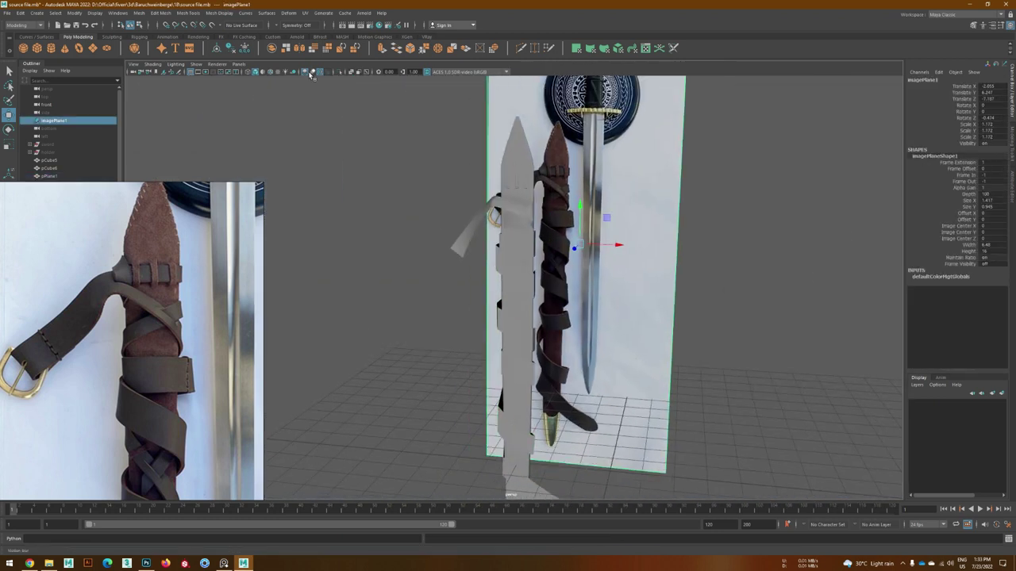
{"action": "mouse_move", "coordinate": [281, 93]}
{"action": "left_mouse_down", "text": "alt"}
{"action": "mouse_move", "coordinate": [474, 344]}
{"action": "mouse_move", "coordinate": [320, 119]}
{"action": "left_mouse_up", "text": "alt"}
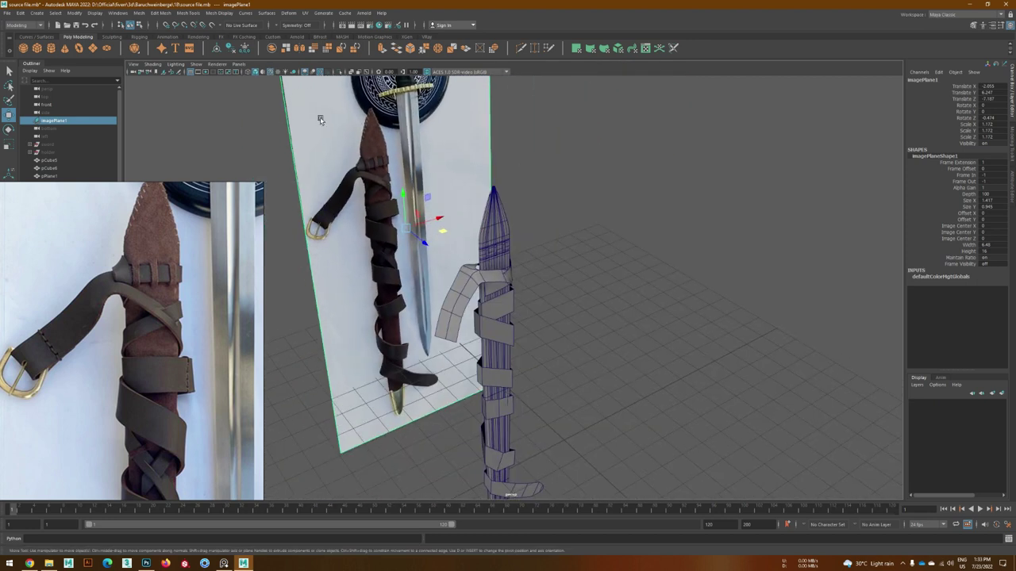
{"action": "mouse_move", "coordinate": [272, 77]}
{"action": "left_mouse_down", "text": "alt"}
{"action": "mouse_move", "coordinate": [412, 238]}
{"action": "mouse_move", "coordinate": [476, 334]}
{"action": "mouse_move", "coordinate": [482, 364]}
{"action": "mouse_move", "coordinate": [445, 318]}
{"action": "mouse_move", "coordinate": [470, 340]}
{"action": "left_mouse_up", "text": "alt"}
{"action": "scroll", "coordinate": [476, 333], "scroll_direction": "up", "scroll_amount": 5}
{"action": "left_click", "coordinate": [482, 364]}
{"action": "left_click", "coordinate": [470, 331]}
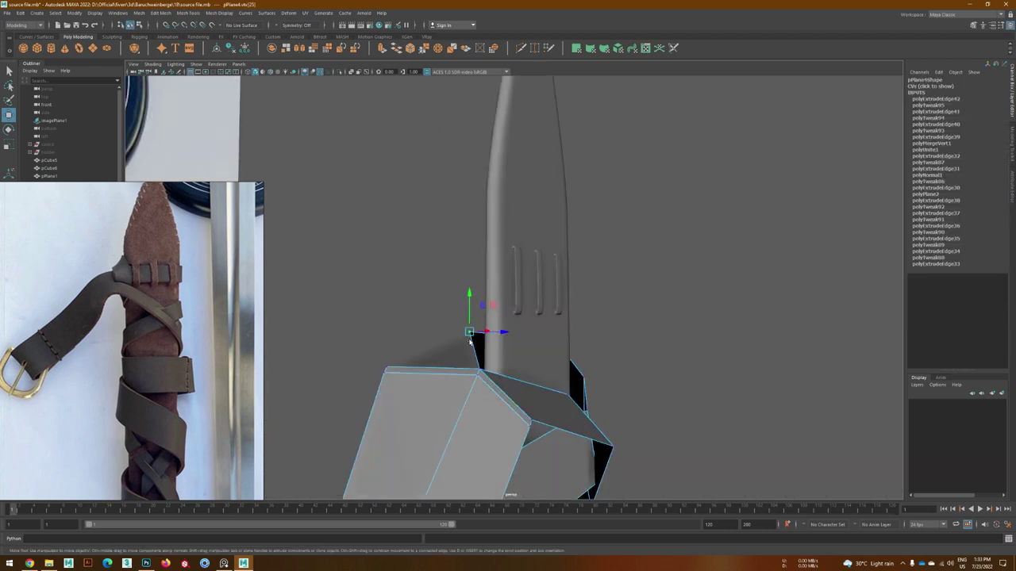
{"action": "mouse_move", "coordinate": [511, 373]}
{"action": "left_mouse_down", "text": "alt"}
{"action": "mouse_move", "coordinate": [482, 373]}
{"action": "mouse_move", "coordinate": [547, 397]}
{"action": "left_mouse_up", "text": "alt"}
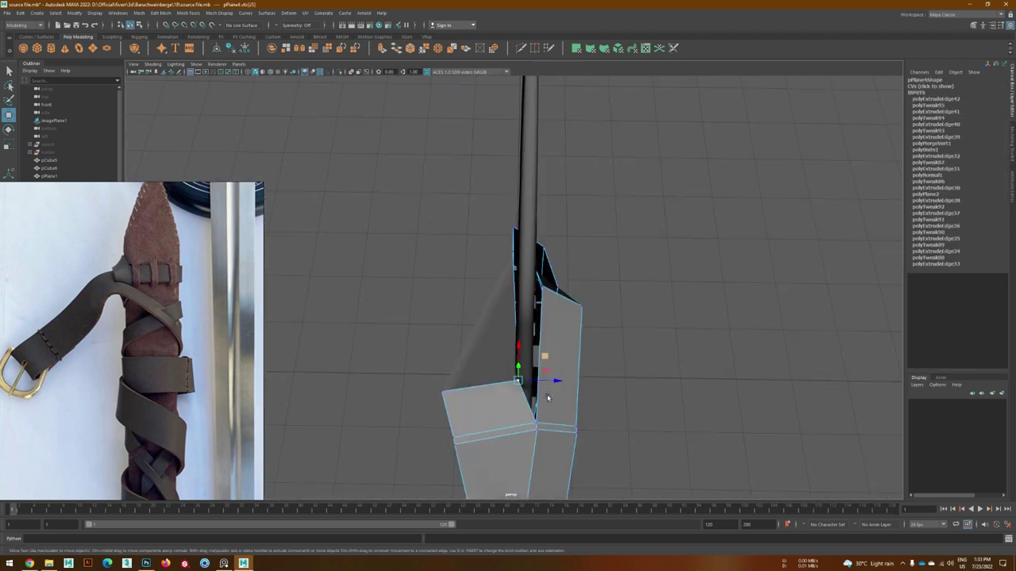
{"action": "left_click_drag", "start_coordinate": [467, 392], "coordinate": [550, 357], "text": "alt"}
{"action": "mouse_move", "coordinate": [595, 393]}
{"action": "left_mouse_down", "text": "alt"}
{"action": "mouse_move", "coordinate": [670, 345]}
{"action": "mouse_move", "coordinate": [484, 428]}
{"action": "left_mouse_up", "text": "alt"}
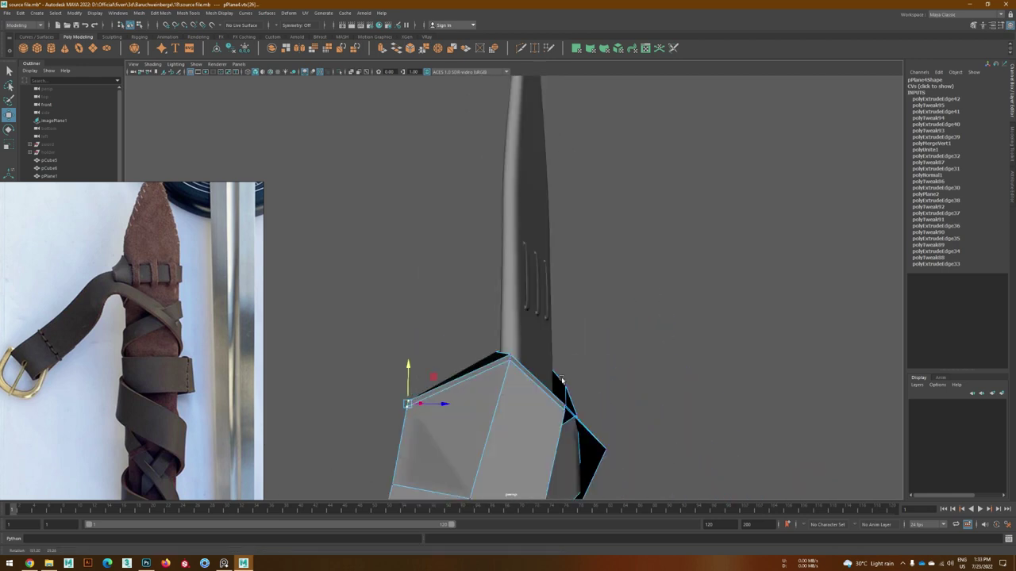
{"action": "mouse_move", "coordinate": [500, 393]}
{"action": "left_mouse_down", "text": "alt"}
{"action": "mouse_move", "coordinate": [466, 382]}
{"action": "mouse_move", "coordinate": [525, 377]}
{"action": "mouse_move", "coordinate": [461, 331]}
{"action": "mouse_move", "coordinate": [505, 459]}
{"action": "mouse_move", "coordinate": [533, 385]}
{"action": "mouse_move", "coordinate": [413, 373]}
{"action": "left_mouse_up", "text": "alt"}
{"action": "left_click", "coordinate": [504, 458]}
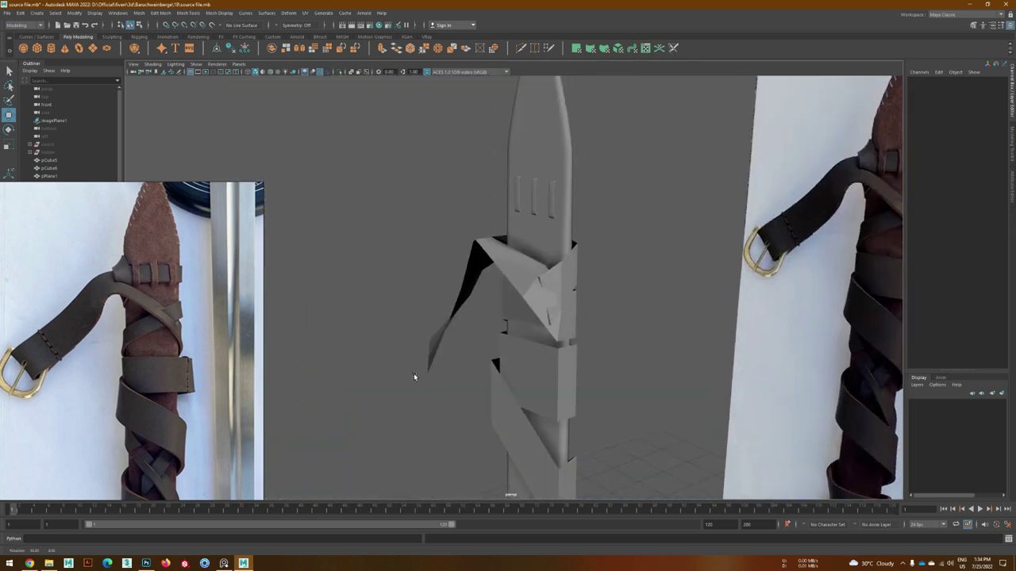
- Extrude the strap's end edge into two more segments
{"action": "left_click", "coordinate": [465, 347]}
{"action": "key", "text": "ctrl+e"}
{"action": "mouse_move", "coordinate": [442, 335]}
{"action": "left_mouse_down", "text": "alt"}
{"action": "mouse_move", "coordinate": [449, 301]}
{"action": "mouse_move", "coordinate": [523, 325]}
{"action": "left_mouse_up", "text": "alt"}
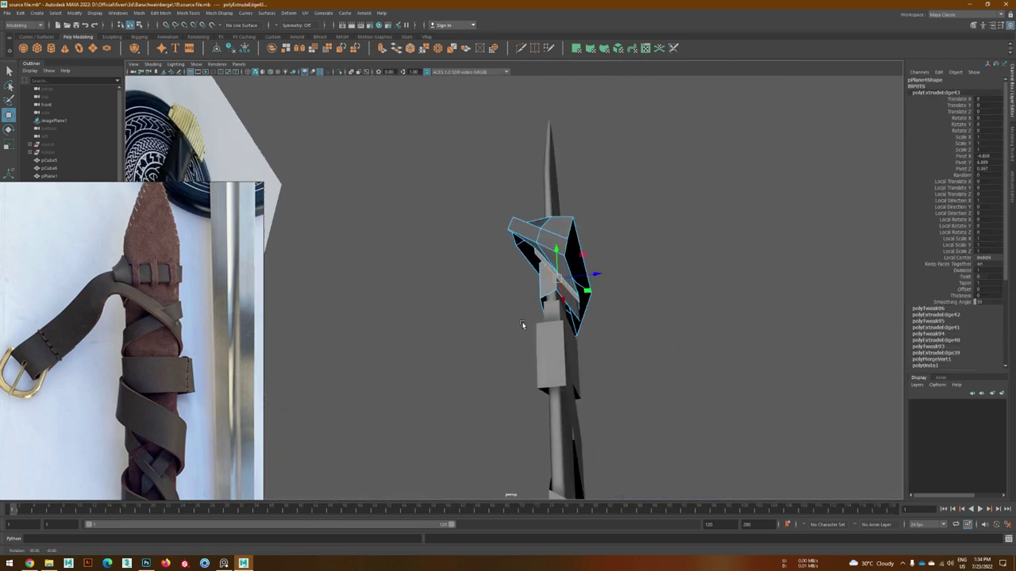
{"action": "scroll", "coordinate": [577, 260], "scroll_direction": "up", "scroll_amount": 5}
{"action": "mouse_move", "coordinate": [577, 260]}
{"action": "left_mouse_down", "text": "alt"}
{"action": "mouse_move", "coordinate": [444, 358]}
{"action": "mouse_move", "coordinate": [415, 299]}
{"action": "mouse_move", "coordinate": [430, 340]}
{"action": "mouse_move", "coordinate": [556, 318]}
{"action": "mouse_move", "coordinate": [675, 315]}
{"action": "mouse_move", "coordinate": [569, 277]}
{"action": "mouse_move", "coordinate": [492, 302]}
{"action": "mouse_move", "coordinate": [451, 346]}
{"action": "mouse_move", "coordinate": [457, 310]}
{"action": "left_mouse_up", "text": "alt"}
{"action": "key", "text": "ctrl+e"}
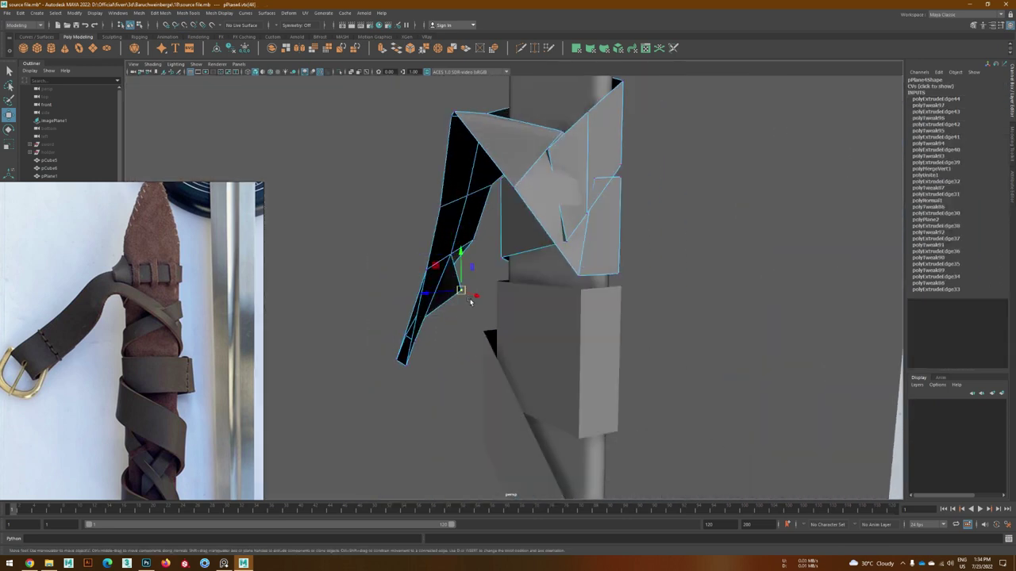
- Select a different strap edge, then undo a trial rotation of it
{"action": "mouse_move", "coordinate": [464, 260]}
{"action": "left_mouse_down", "text": "alt"}
{"action": "mouse_move", "coordinate": [440, 329]}
{"action": "mouse_move", "coordinate": [472, 379]}
{"action": "mouse_move", "coordinate": [445, 365]}
{"action": "mouse_move", "coordinate": [423, 373]}
{"action": "mouse_move", "coordinate": [538, 369]}
{"action": "mouse_move", "coordinate": [517, 329]}
{"action": "mouse_move", "coordinate": [553, 301]}
{"action": "mouse_move", "coordinate": [521, 324]}
{"action": "mouse_move", "coordinate": [530, 311]}
{"action": "left_mouse_up", "text": "alt"}
{"action": "left_click", "coordinate": [423, 373]}
{"action": "scroll", "coordinate": [517, 329], "scroll_direction": "up", "scroll_amount": 3}
{"action": "left_click", "coordinate": [518, 330]}
{"action": "scroll", "coordinate": [517, 330], "scroll_direction": "up", "scroll_amount": 3}
{"action": "left_click", "coordinate": [540, 315]}
{"action": "key", "text": "e"}
{"action": "key", "text": "ctrl+z"}
- Add new Multi-Cut edges across the strap
{"action": "mouse_move", "coordinate": [366, 296]}
{"action": "left_mouse_down", "text": "alt"}
{"action": "mouse_move", "coordinate": [526, 363]}
{"action": "mouse_move", "coordinate": [533, 336]}
{"action": "mouse_move", "coordinate": [518, 314]}
{"action": "mouse_move", "coordinate": [533, 350]}
{"action": "mouse_move", "coordinate": [512, 331]}
{"action": "mouse_move", "coordinate": [538, 366]}
{"action": "left_mouse_up", "text": "alt"}
{"action": "key", "text": "w"}
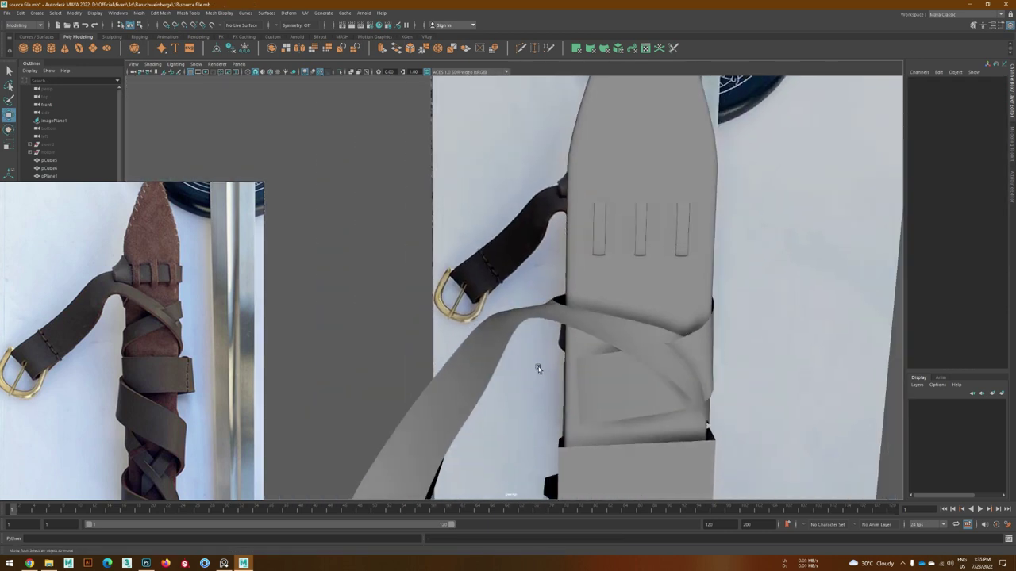
{"action": "middle_click_drag", "start_coordinate": [538, 367], "coordinate": [512, 427], "text": "alt"}
{"action": "scroll", "coordinate": [512, 427], "scroll_direction": "up", "scroll_amount": 3}
{"action": "left_click", "coordinate": [512, 427]}
{"action": "mouse_move", "coordinate": [511, 427]}
{"action": "left_mouse_down", "text": "alt"}
{"action": "mouse_move", "coordinate": [513, 396]}
{"action": "mouse_move", "coordinate": [537, 415]}
{"action": "mouse_move", "coordinate": [551, 373]}
{"action": "mouse_move", "coordinate": [562, 386]}
{"action": "mouse_move", "coordinate": [720, 363]}
{"action": "mouse_move", "coordinate": [517, 437]}
{"action": "mouse_move", "coordinate": [528, 374]}
{"action": "mouse_move", "coordinate": [554, 334]}
{"action": "mouse_move", "coordinate": [491, 373]}
{"action": "mouse_move", "coordinate": [553, 350]}
{"action": "mouse_move", "coordinate": [556, 442]}
{"action": "mouse_move", "coordinate": [585, 415]}
{"action": "mouse_move", "coordinate": [555, 429]}
{"action": "left_mouse_up", "text": "alt"}
{"action": "left_click", "coordinate": [518, 421]}
- Reposition a group of four strap vertices to follow the reference
{"action": "key", "text": "w"}
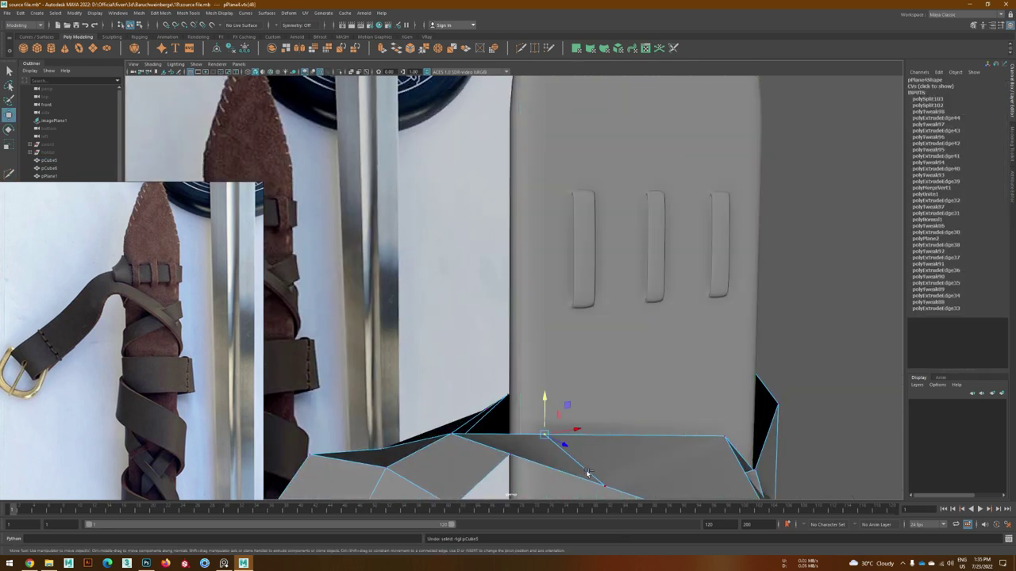
{"action": "mouse_move", "coordinate": [500, 411]}
{"action": "left_mouse_down", "text": "alt"}
{"action": "mouse_move", "coordinate": [500, 445]}
{"action": "mouse_move", "coordinate": [550, 337]}
{"action": "left_mouse_up", "text": "alt"}
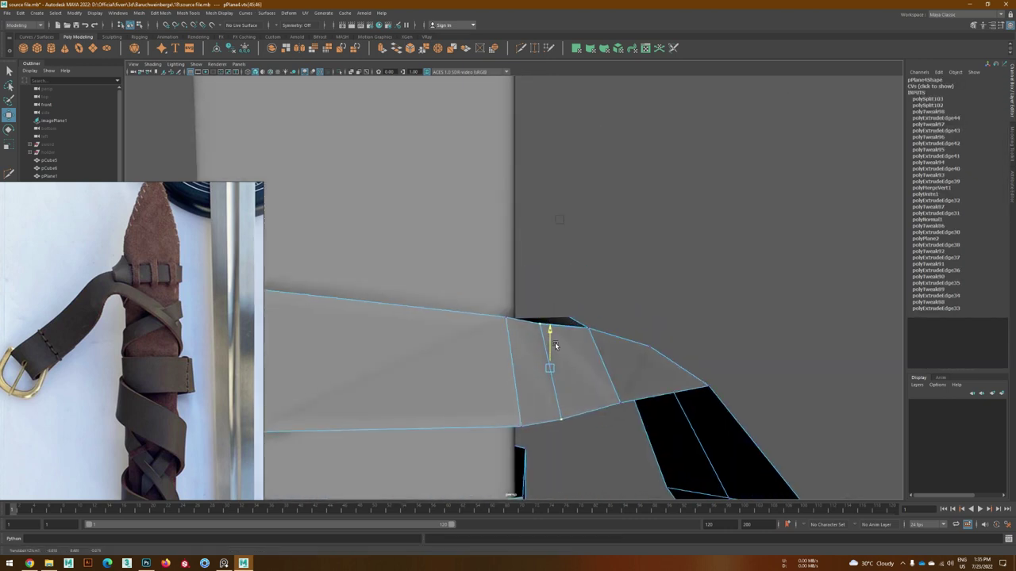
{"action": "left_click", "coordinate": [625, 310]}
{"action": "mouse_move", "coordinate": [625, 310]}
{"action": "left_mouse_down", "text": "alt"}
{"action": "mouse_move", "coordinate": [494, 423]}
{"action": "mouse_move", "coordinate": [576, 415]}
{"action": "mouse_move", "coordinate": [508, 373]}
{"action": "left_mouse_up", "text": "alt"}
{"action": "left_click", "coordinate": [476, 294]}
{"action": "left_click_drag", "start_coordinate": [476, 295], "coordinate": [492, 318], "text": "alt"}
{"action": "right_click_drag", "start_coordinate": [492, 317], "coordinate": [476, 286]}
{"action": "mouse_move", "coordinate": [444, 270]}
{"action": "left_mouse_down"}
{"action": "mouse_move", "coordinate": [463, 319]}
{"action": "mouse_move", "coordinate": [494, 357]}
{"action": "mouse_move", "coordinate": [609, 429]}
{"action": "mouse_move", "coordinate": [507, 437]}
{"action": "mouse_move", "coordinate": [476, 397]}
{"action": "left_mouse_up"}
{"action": "left_click", "coordinate": [609, 428]}
- Select the wrapped scabbard mesh
{"action": "scroll", "coordinate": [143, 362], "scroll_direction": "up", "scroll_amount": 3}
{"action": "mouse_move", "coordinate": [476, 357]}
{"action": "left_mouse_down", "text": "alt"}
{"action": "mouse_move", "coordinate": [522, 306]}
{"action": "mouse_move", "coordinate": [549, 309]}
{"action": "mouse_move", "coordinate": [612, 387]}
{"action": "left_mouse_up", "text": "alt"}
{"action": "left_click", "coordinate": [523, 309]}
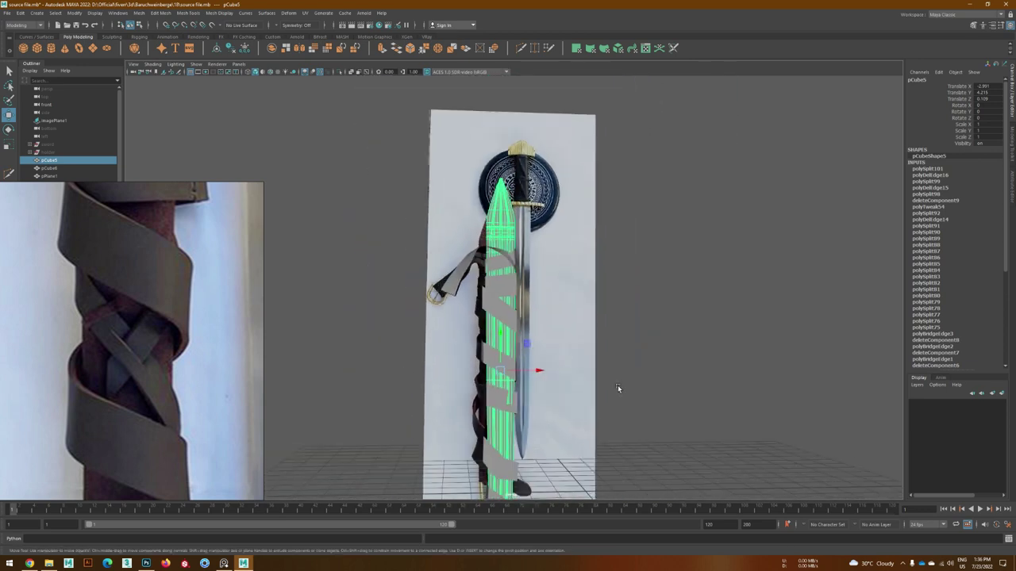
- Tilt and position the new cube beneath the upper strap's outer end
{"action": "scroll", "coordinate": [617, 384], "scroll_direction": "up", "scroll_amount": 5}
{"action": "key", "text": "e"}
{"action": "left_click_drag", "start_coordinate": [532, 274], "coordinate": [536, 270]}
{"action": "scroll", "coordinate": [538, 281], "scroll_direction": "up", "scroll_amount": 2}
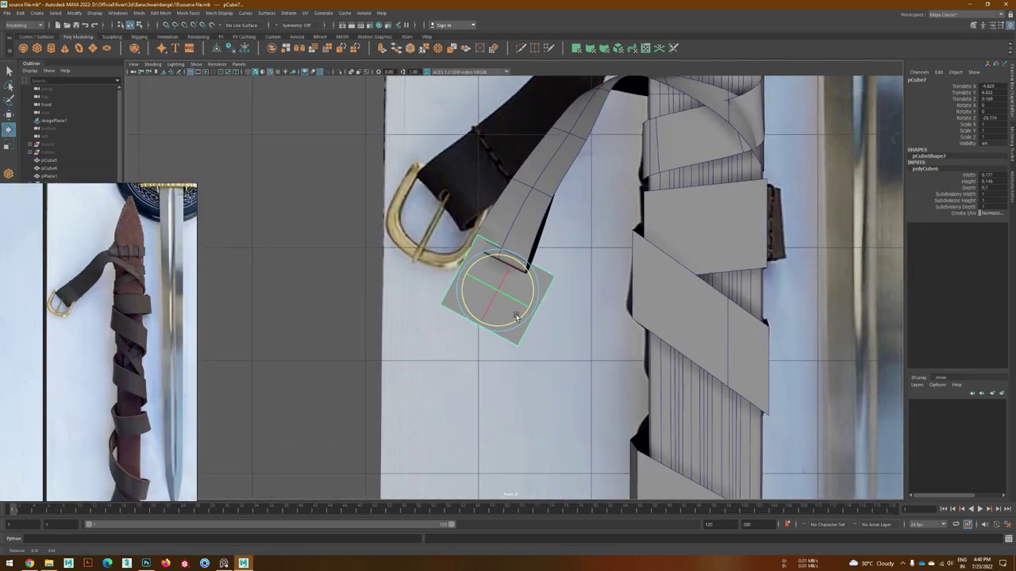
{"action": "key", "text": "w"}
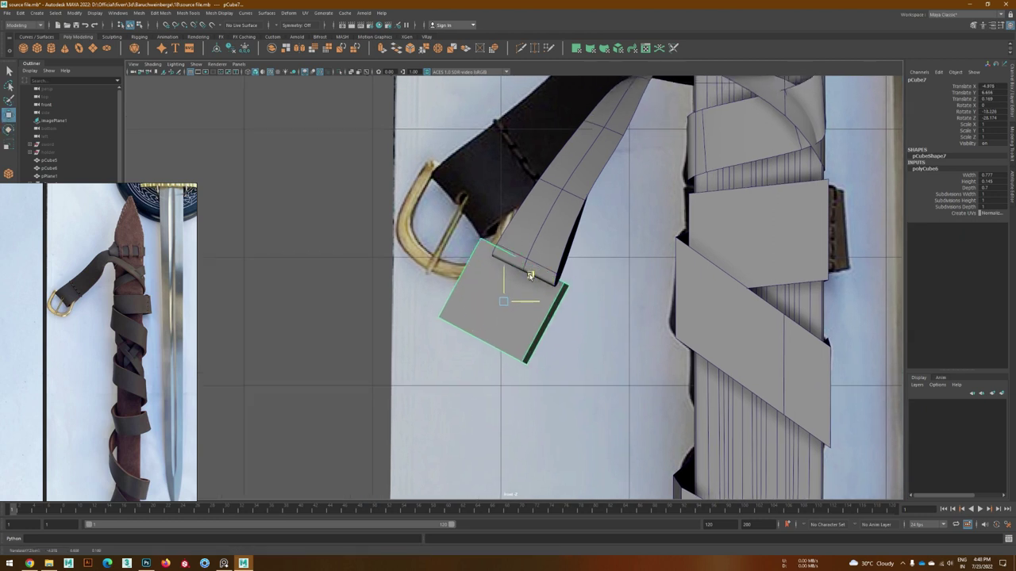
{"action": "scroll", "coordinate": [520, 308], "scroll_direction": "down", "scroll_amount": 5}
{"action": "mouse_move", "coordinate": [520, 308]}
{"action": "left_mouse_down", "text": "alt"}
{"action": "mouse_move", "coordinate": [529, 369]}
{"action": "mouse_move", "coordinate": [476, 396]}
{"action": "left_mouse_up", "text": "alt"}
{"action": "key", "text": "w"}
{"action": "scroll", "coordinate": [465, 424], "scroll_direction": "up", "scroll_amount": 3}
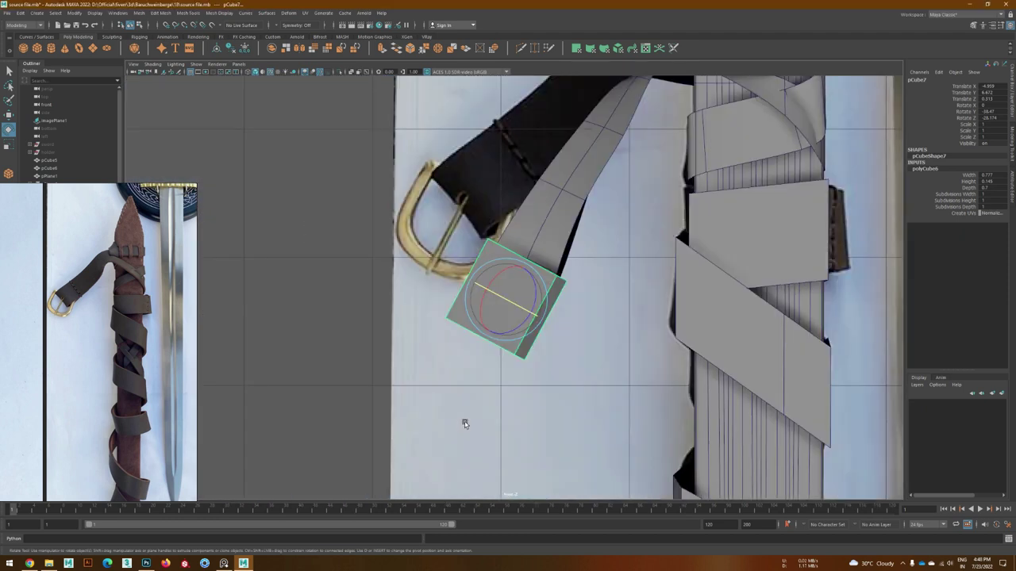
{"action": "scroll", "coordinate": [472, 385], "scroll_direction": "up", "scroll_amount": 2}
{"action": "scroll", "coordinate": [492, 379], "scroll_direction": "up", "scroll_amount": 1}
{"action": "key", "text": "w"}
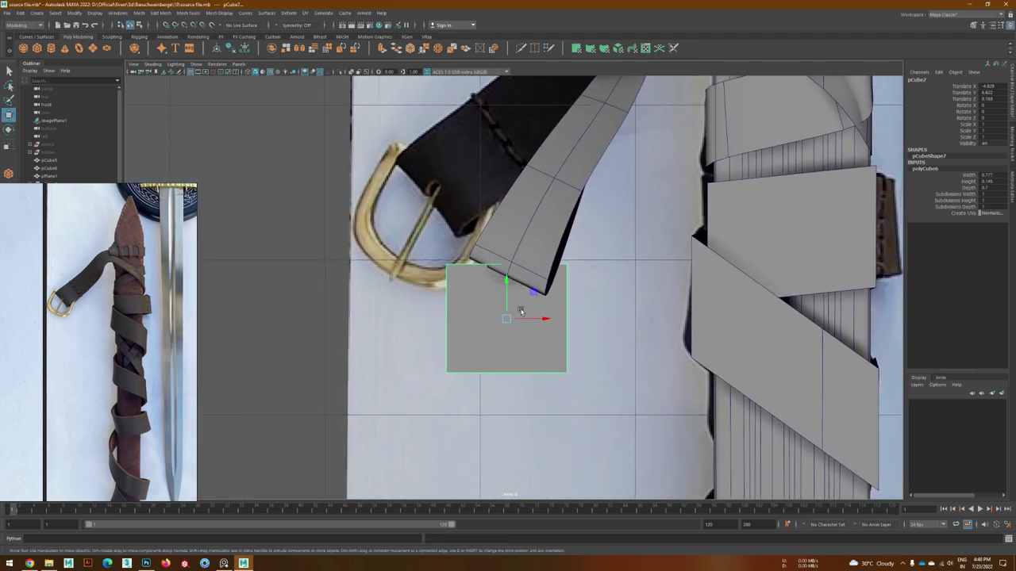
- Extrude the cube's face inward, delete it, and bridge the open edges into a hollow loop
{"action": "key", "text": "ctrl+e"}
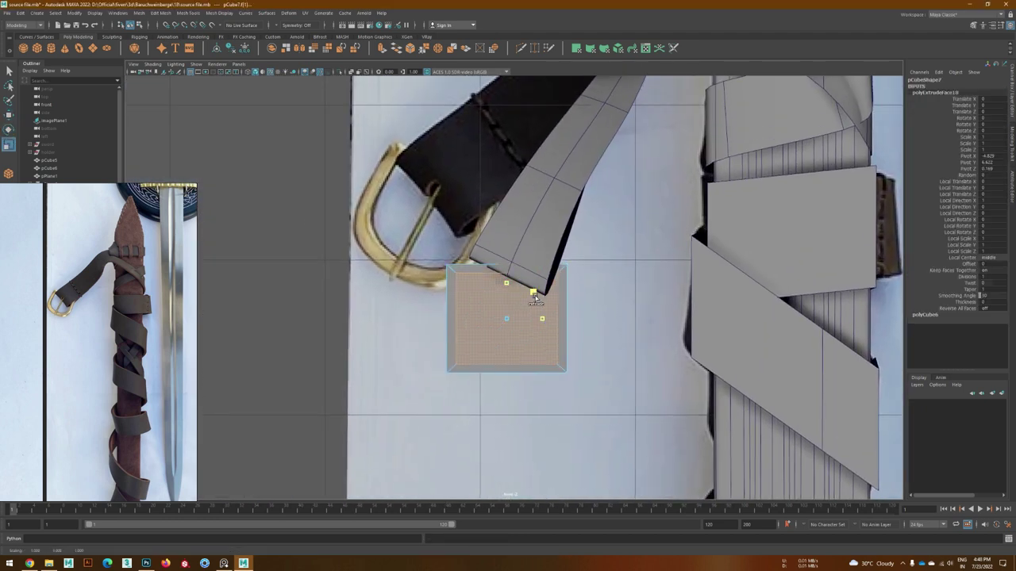
{"action": "middle_click_drag", "start_coordinate": [497, 362], "coordinate": [490, 347], "text": "alt"}
{"action": "key", "text": "Delete"}
{"action": "key", "text": "space"}
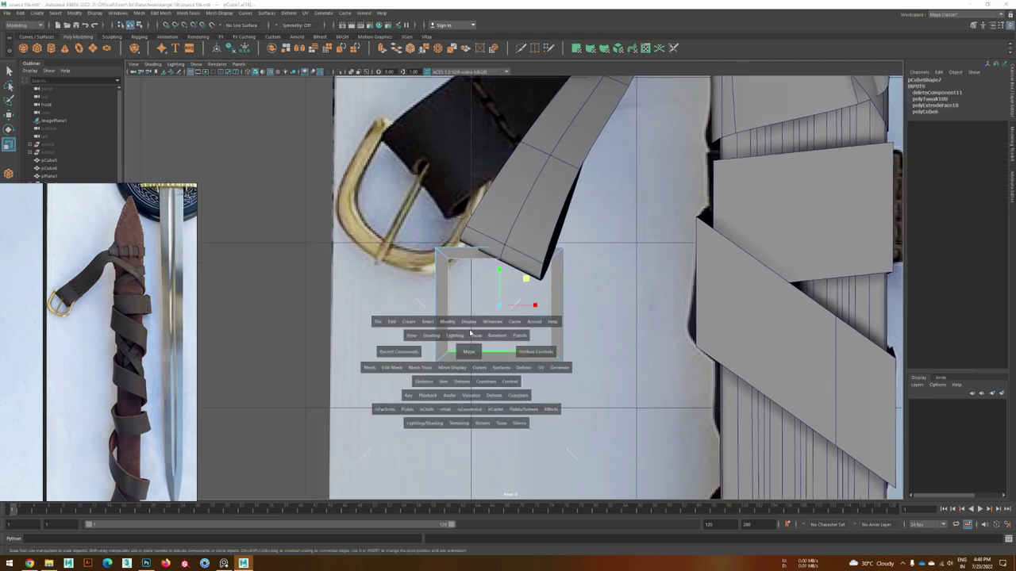
{"action": "scroll", "coordinate": [493, 335], "scroll_direction": "down", "scroll_amount": 2}
{"action": "key", "text": "space"}
{"action": "left_click_drag", "start_coordinate": [412, 332], "coordinate": [421, 147]}
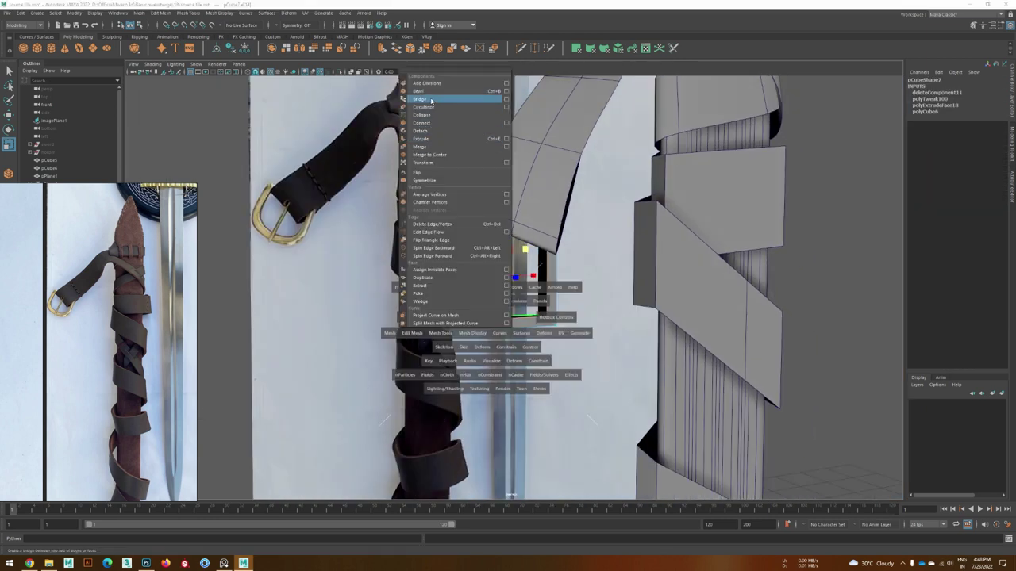
{"action": "left_click", "coordinate": [431, 101]}
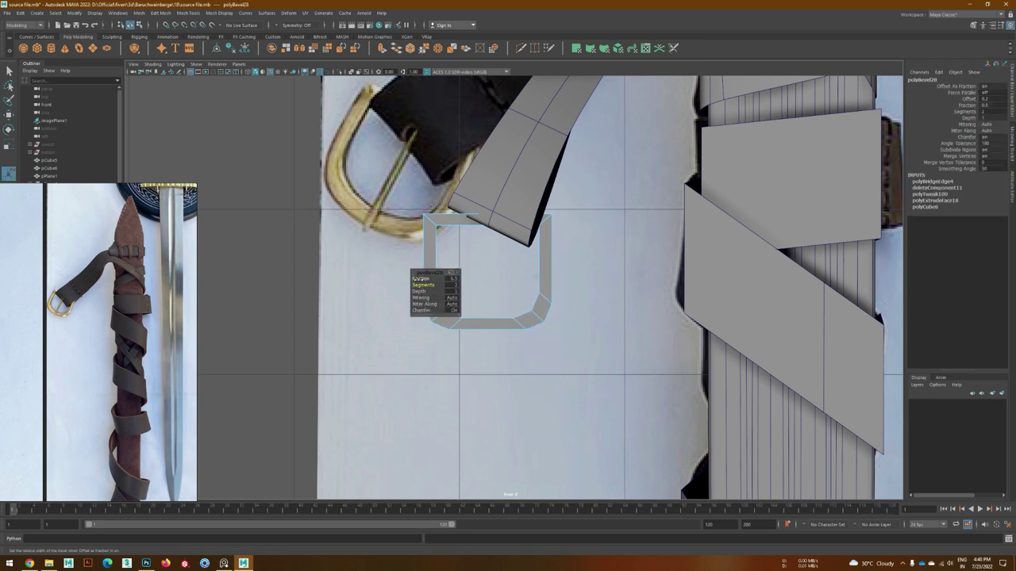
- Select an edge loop running around the loop and bevel it
{"action": "key", "text": "w"}
{"action": "middle_click_drag", "start_coordinate": [445, 279], "coordinate": [487, 389], "text": "alt"}
{"action": "scroll", "coordinate": [501, 395], "scroll_direction": "up", "scroll_amount": 1}
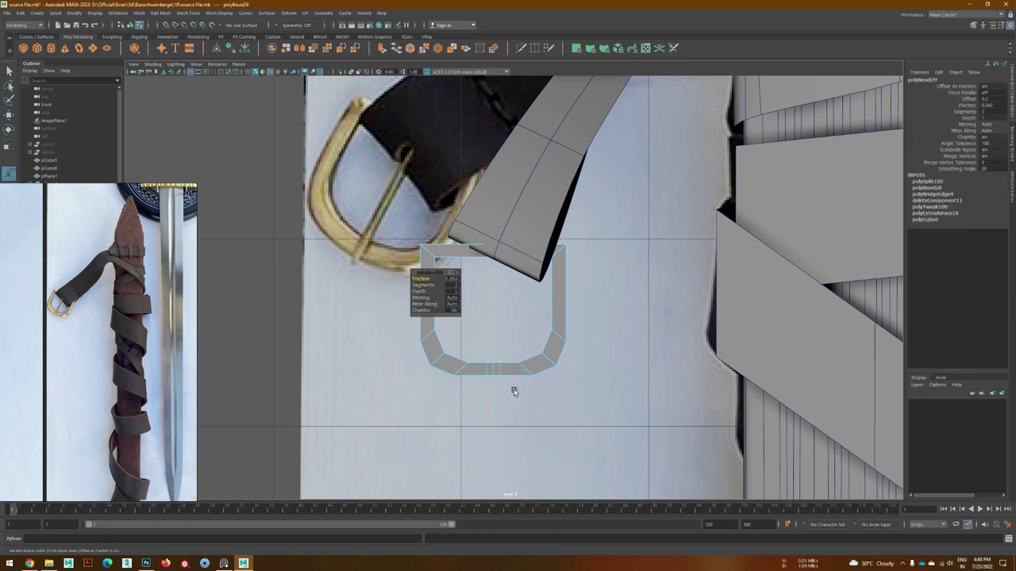
{"action": "scroll", "coordinate": [514, 392], "scroll_direction": "down", "scroll_amount": 3}
{"action": "key", "text": "w"}
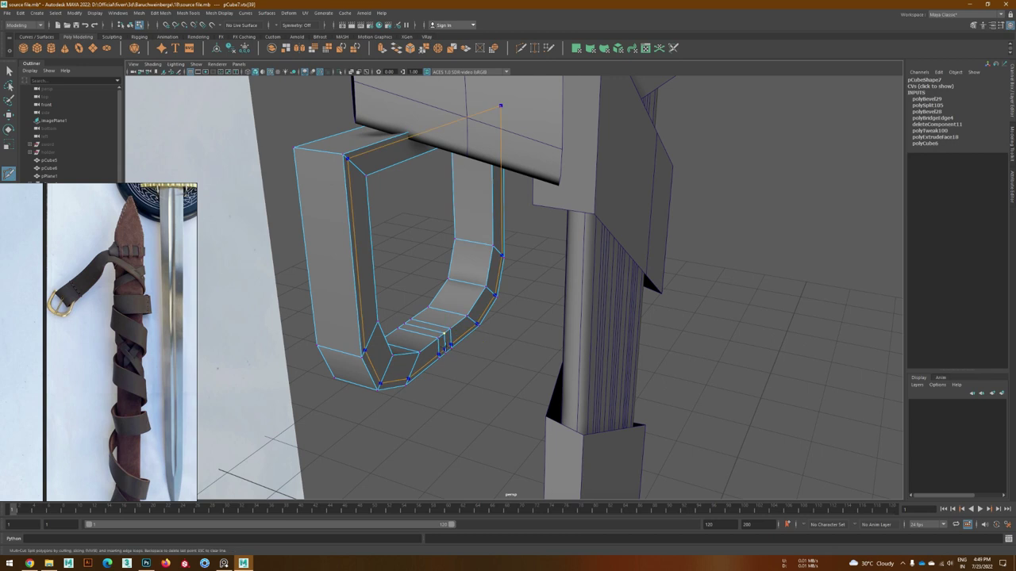
{"action": "double_click", "coordinate": [452, 350]}
{"action": "key", "text": "f"}
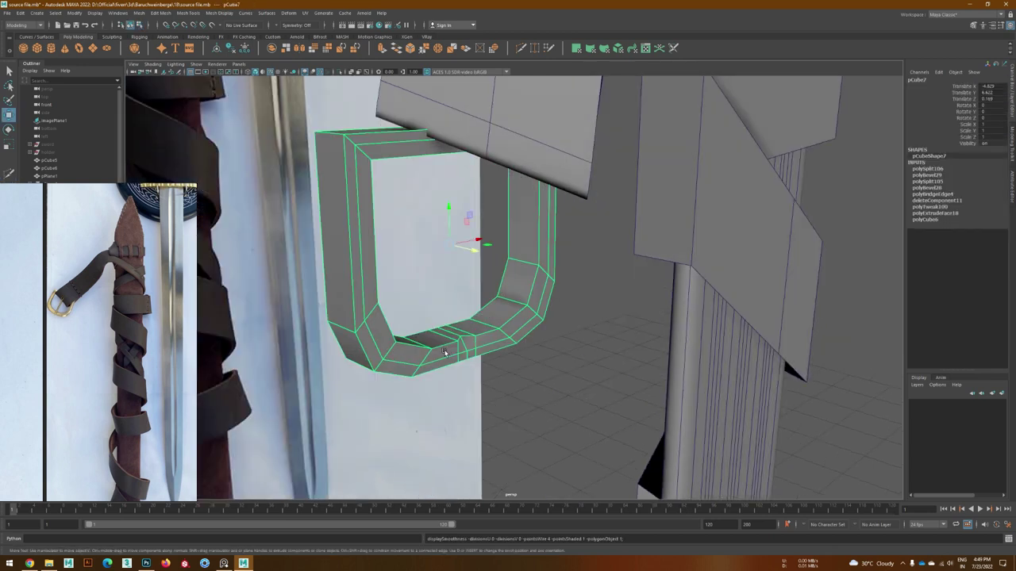
{"action": "left_click_drag", "start_coordinate": [428, 332], "coordinate": [421, 290], "text": "alt"}
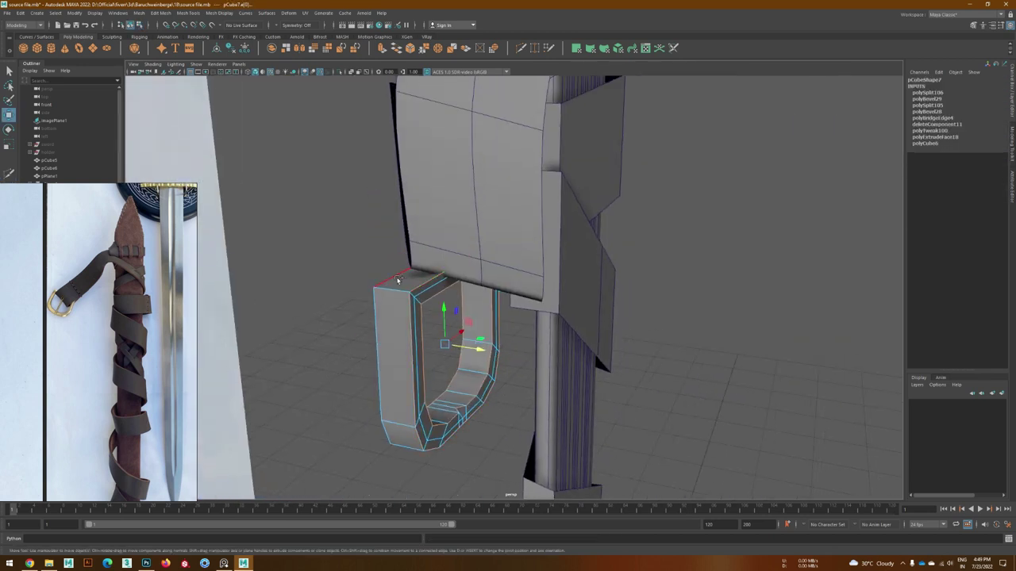
{"action": "key", "text": "ctrl+b"}
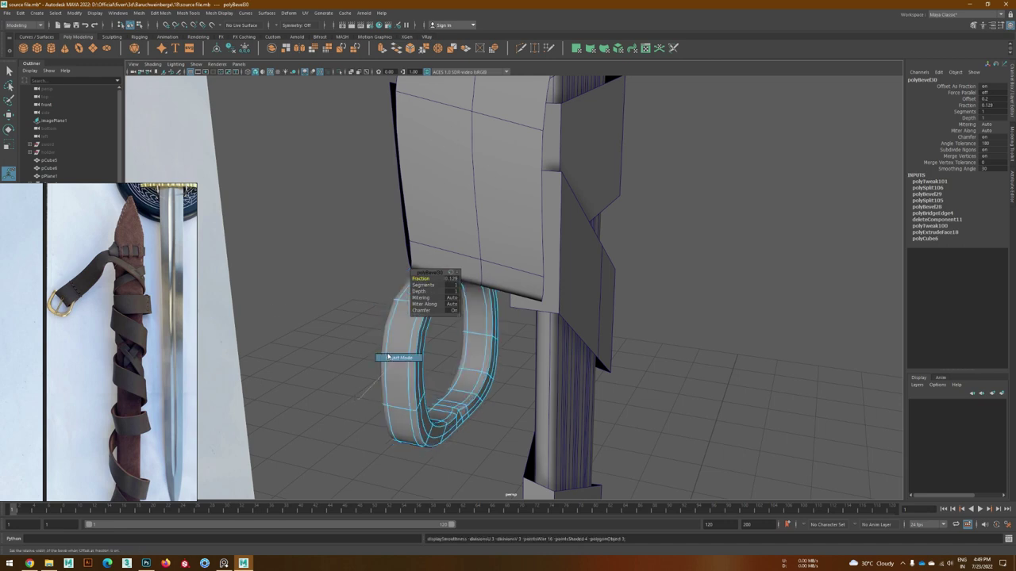
- Bevel the loop's corners into rounded edges to match the reference buckle
{"action": "left_click_drag", "start_coordinate": [388, 357], "coordinate": [436, 415], "text": "alt"}
{"action": "left_click", "coordinate": [428, 283]}
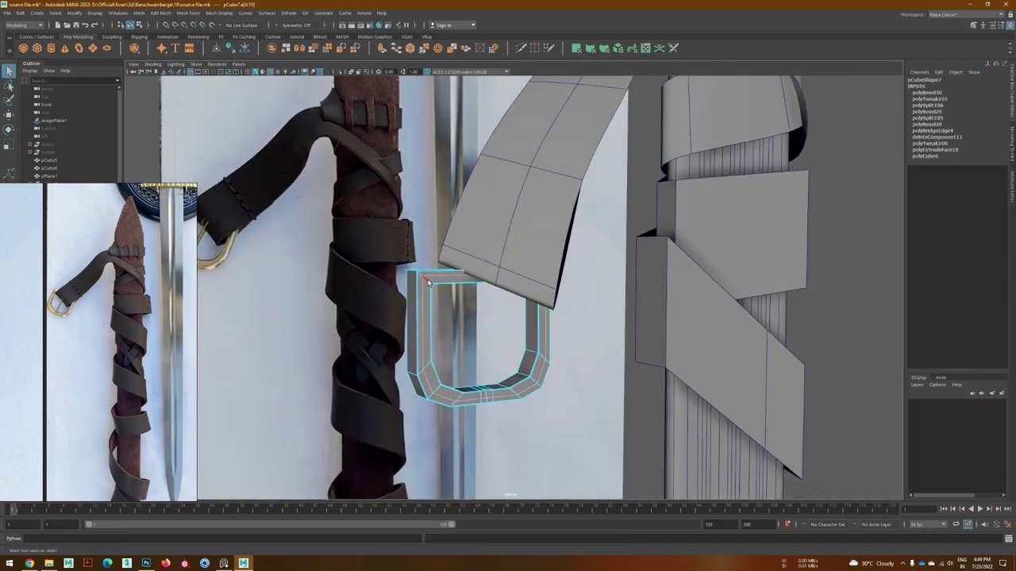
{"action": "left_click_drag", "start_coordinate": [427, 282], "coordinate": [592, 275], "text": "alt"}
{"action": "key", "text": "ctrl+b"}
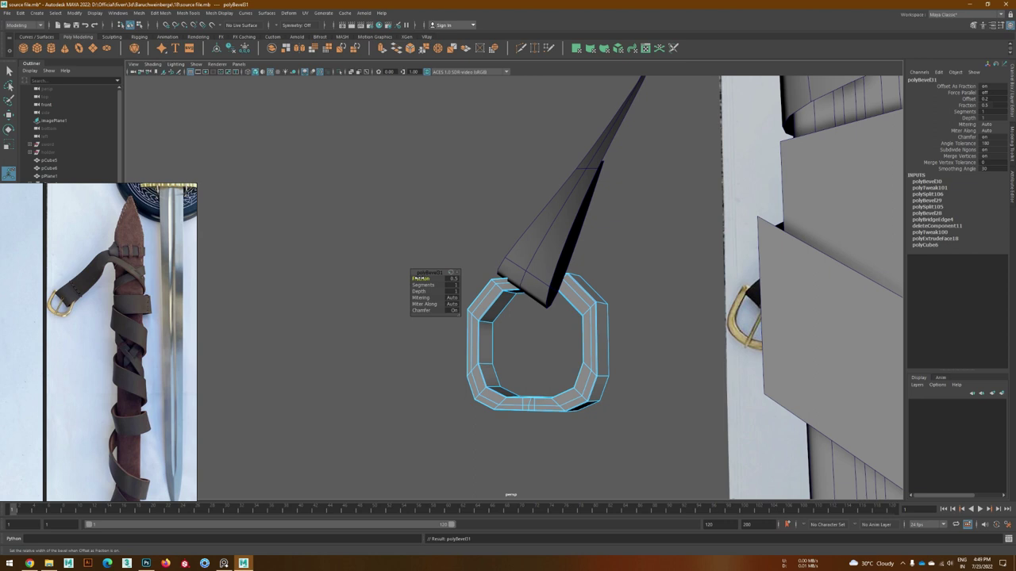
{"action": "left_click_drag", "start_coordinate": [227, 289], "coordinate": [513, 321], "text": "alt"}
{"action": "left_click", "coordinate": [515, 340]}
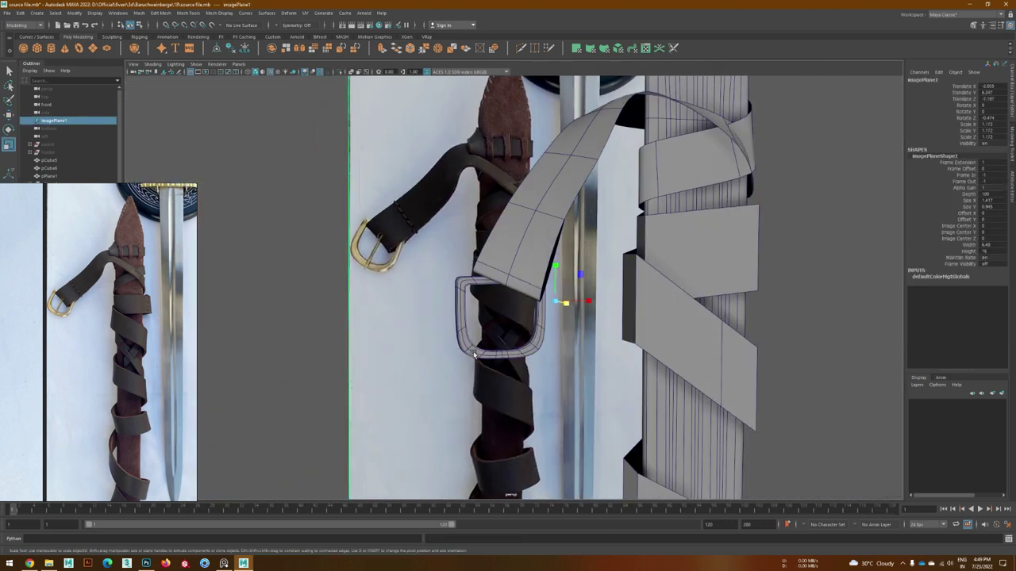
- Select an edge loop along the belt strap and bevel it
{"action": "scroll", "coordinate": [447, 415], "scroll_direction": "down", "scroll_amount": 5}
{"action": "key", "text": "f"}
{"action": "key", "text": "r"}
{"action": "scroll", "coordinate": [493, 379], "scroll_direction": "up", "scroll_amount": 2}
{"action": "key", "text": "w"}
{"action": "left_click", "coordinate": [400, 358]}
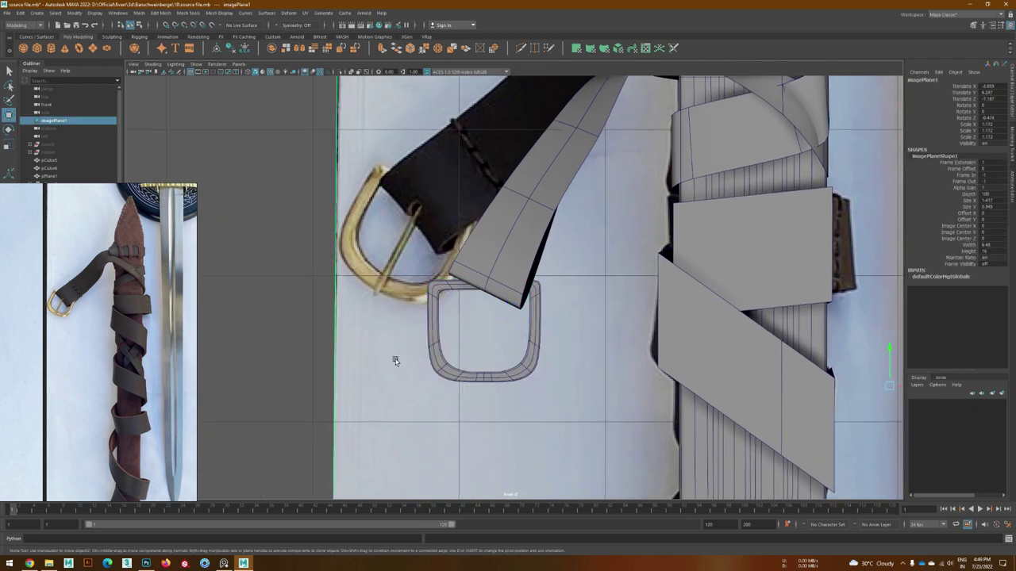
{"action": "left_click", "coordinate": [542, 346]}
{"action": "scroll", "coordinate": [542, 346], "scroll_direction": "up", "scroll_amount": 2}
{"action": "key", "text": "F10"}
{"action": "left_click", "coordinate": [532, 344]}
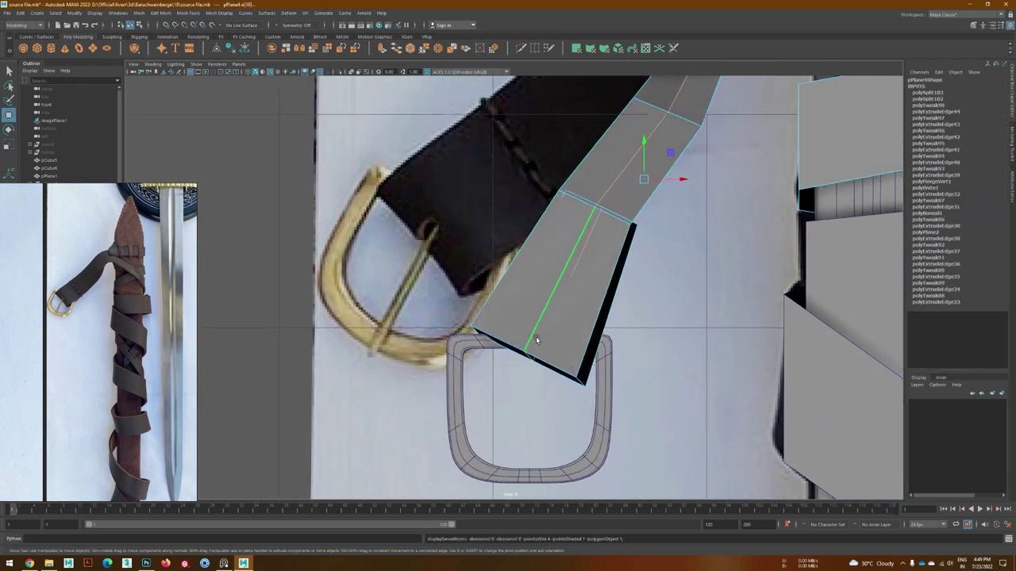
{"action": "mouse_move", "coordinate": [533, 336]}
{"action": "left_mouse_down", "text": "alt"}
{"action": "mouse_move", "coordinate": [616, 325]}
{"action": "mouse_move", "coordinate": [539, 358]}
{"action": "mouse_move", "coordinate": [619, 389]}
{"action": "mouse_move", "coordinate": [574, 384]}
{"action": "mouse_move", "coordinate": [538, 431]}
{"action": "mouse_move", "coordinate": [508, 318]}
{"action": "mouse_move", "coordinate": [535, 339]}
{"action": "mouse_move", "coordinate": [548, 373]}
{"action": "left_mouse_up", "text": "alt"}
{"action": "double_click", "coordinate": [539, 358]}
{"action": "key", "text": "ctrl+b"}
- Delete a small face at the strap's end and bridge the open edges to form the prong slot
{"action": "left_click", "coordinate": [501, 347]}
{"action": "key", "text": "Delete"}
{"action": "key", "text": "space"}
{"action": "left_click_drag", "start_coordinate": [474, 368], "coordinate": [482, 133]}
{"action": "mouse_move", "coordinate": [482, 133]}
{"action": "left_mouse_down", "text": "alt"}
{"action": "mouse_move", "coordinate": [444, 294]}
{"action": "mouse_move", "coordinate": [587, 387]}
{"action": "mouse_move", "coordinate": [492, 349]}
{"action": "mouse_move", "coordinate": [521, 330]}
{"action": "mouse_move", "coordinate": [508, 339]}
{"action": "left_mouse_up", "text": "alt"}
{"action": "key", "text": "g"}
{"action": "key", "text": "F8"}
{"action": "right_click_drag", "start_coordinate": [508, 340], "coordinate": [503, 335], "text": "shift"}
{"action": "left_click_drag", "start_coordinate": [534, 363], "coordinate": [551, 363], "text": "alt"}
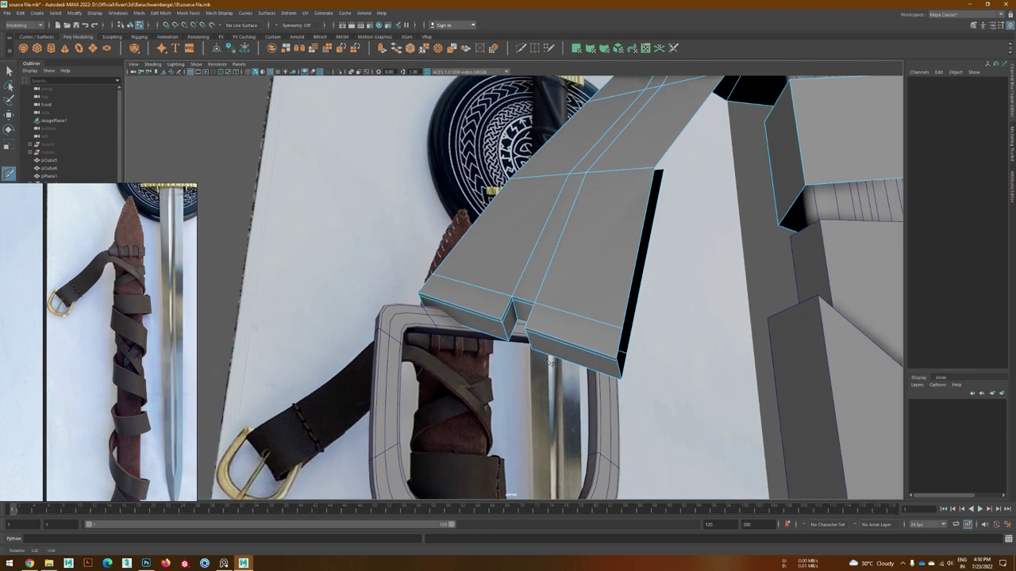
{"action": "mouse_move", "coordinate": [536, 315]}
{"action": "left_mouse_down", "text": "alt"}
{"action": "mouse_move", "coordinate": [521, 301]}
{"action": "mouse_move", "coordinate": [539, 342]}
{"action": "mouse_move", "coordinate": [506, 374]}
{"action": "left_mouse_up", "text": "alt"}
- Cut a new edge across the strap's end
{"action": "key", "text": "3"}
{"action": "key", "text": "w"}
{"action": "left_click", "coordinate": [474, 350]}
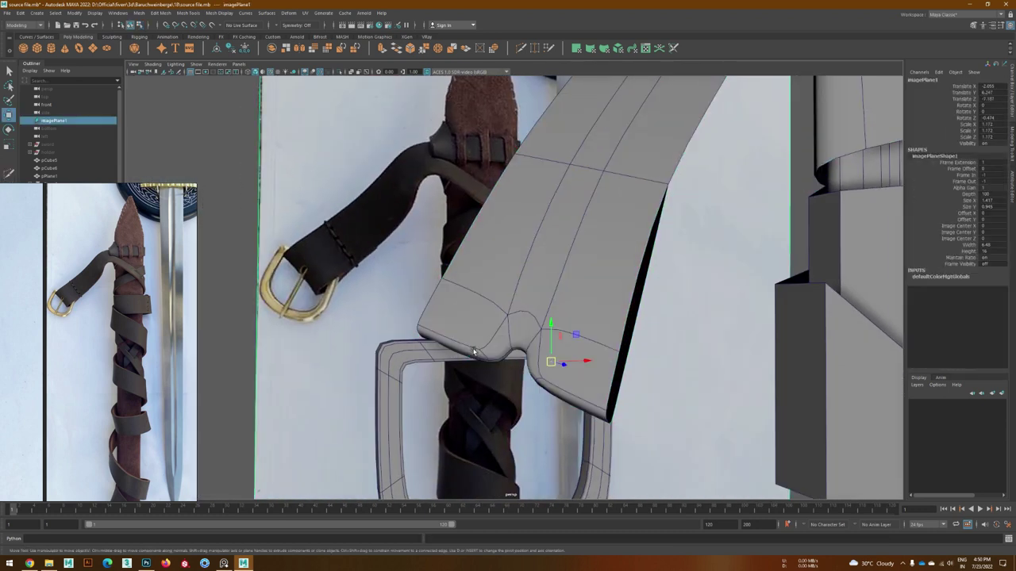
{"action": "left_click", "coordinate": [473, 350]}
{"action": "key", "text": "1"}
{"action": "right_click_drag", "start_coordinate": [476, 353], "coordinate": [540, 369], "text": "shift"}
{"action": "key", "text": "Return"}
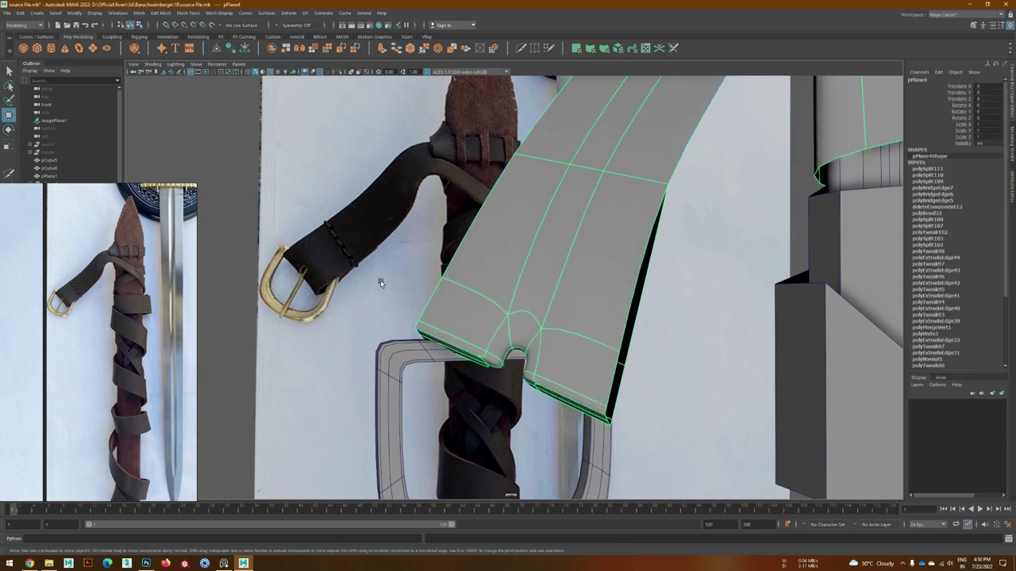
{"action": "left_click_drag", "start_coordinate": [562, 389], "coordinate": [539, 377], "text": "alt"}
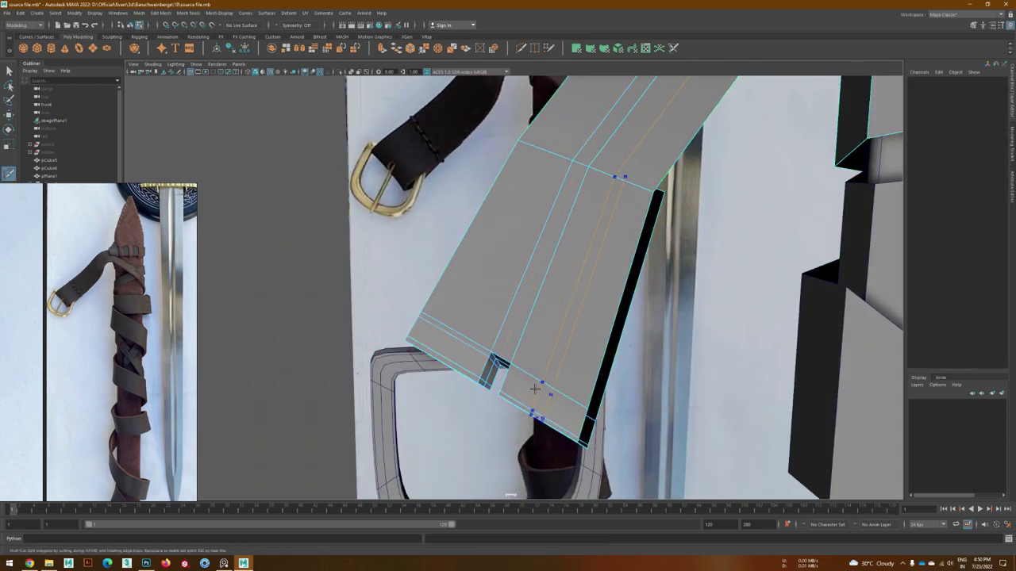
{"action": "key", "text": "ctrl+z"}
{"action": "key", "text": "ctrl+z"}
{"action": "key", "text": "ctrl+z"}
{"action": "key", "text": "ctrl+z"}
{"action": "key", "text": "ctrl+z"}
{"action": "key", "text": "ctrl+z"}
{"action": "key", "text": "ctrl+z"}
{"action": "key", "text": "ctrl+z"}
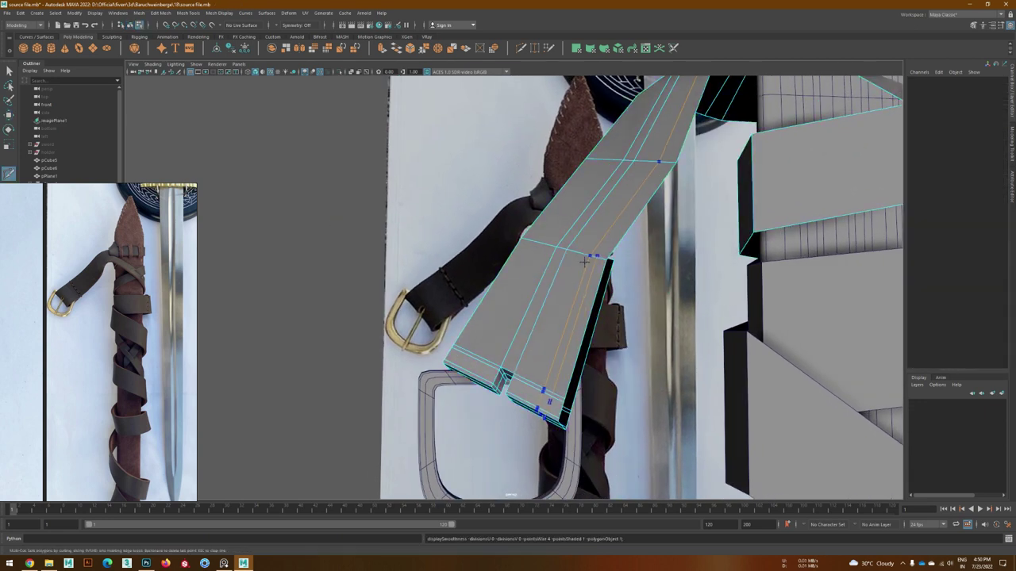
{"action": "key", "text": "ctrl+z"}
{"action": "key", "text": "shift+z"}
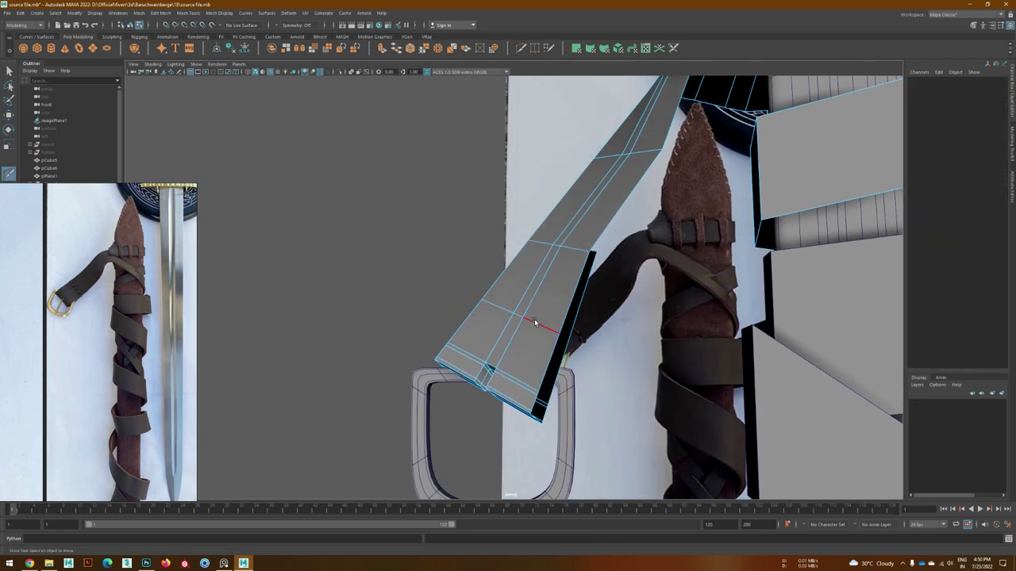
- Adjust the strap end's faces and edges so it folds over the buckle's top bar
{"action": "key", "text": "shift+z"}
{"action": "key", "text": "shift+z"}
{"action": "key", "text": "shift+z"}
{"action": "key", "text": "shift+z"}
{"action": "key", "text": "shift+z"}
{"action": "key", "text": "shift+z"}
{"action": "key", "text": "shift+z"}
{"action": "key", "text": "shift+z"}
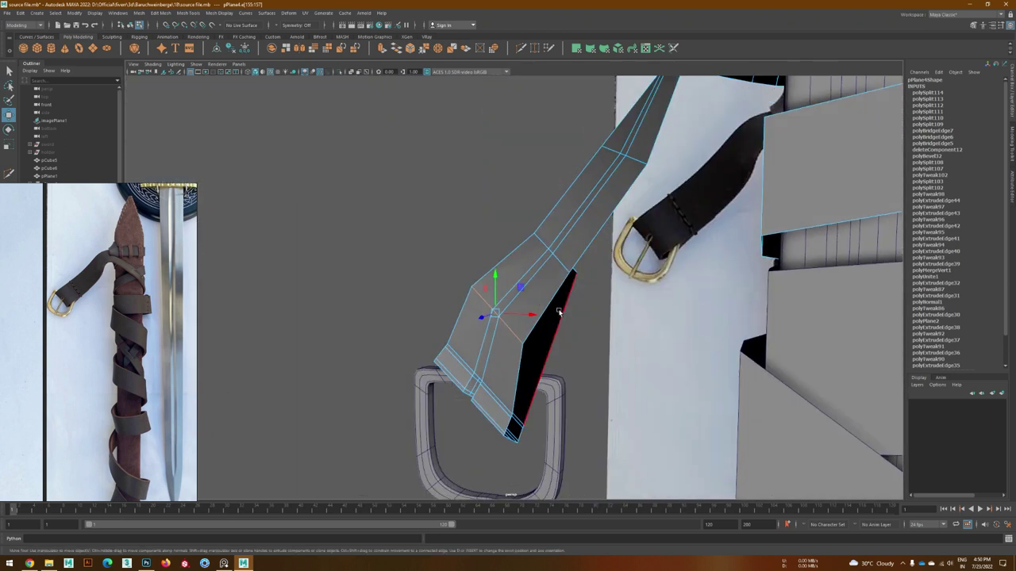
{"action": "key", "text": "shift+z"}
{"action": "key", "text": "shift+z"}
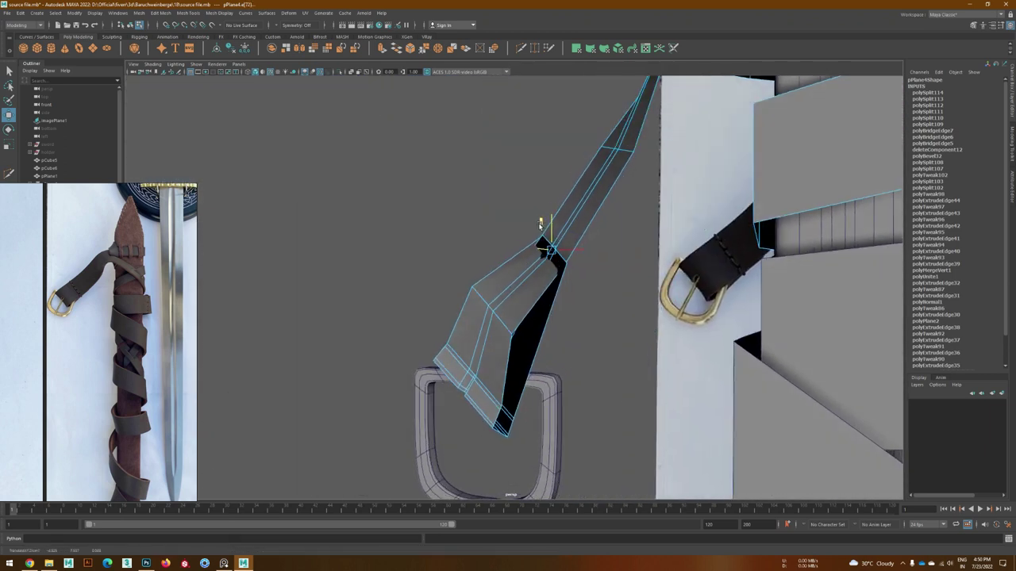
{"action": "key", "text": "shift+z"}
{"action": "key", "text": "shift+z"}
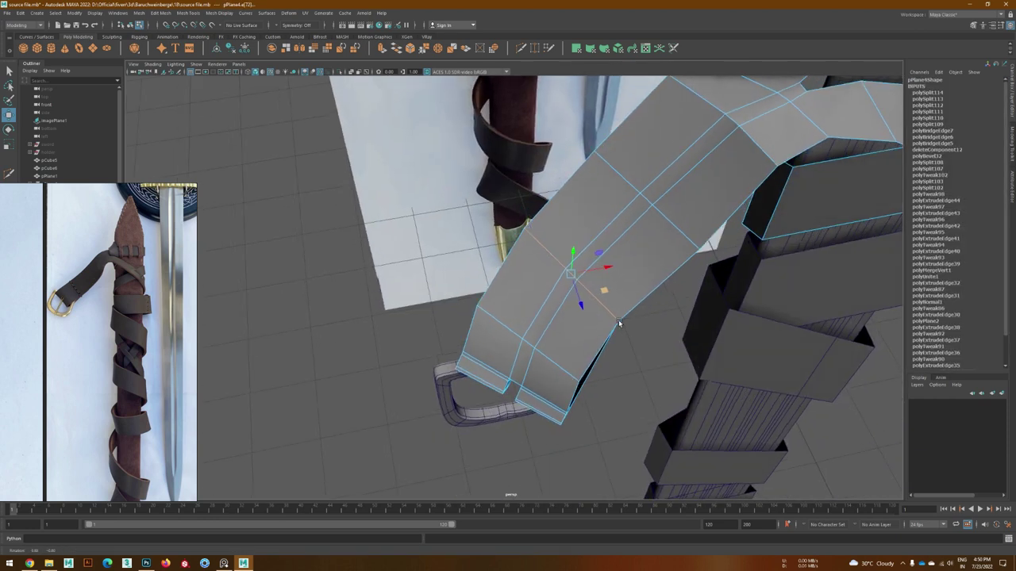
{"action": "key", "text": "shift+z"}
{"action": "key", "text": "shift+z"}
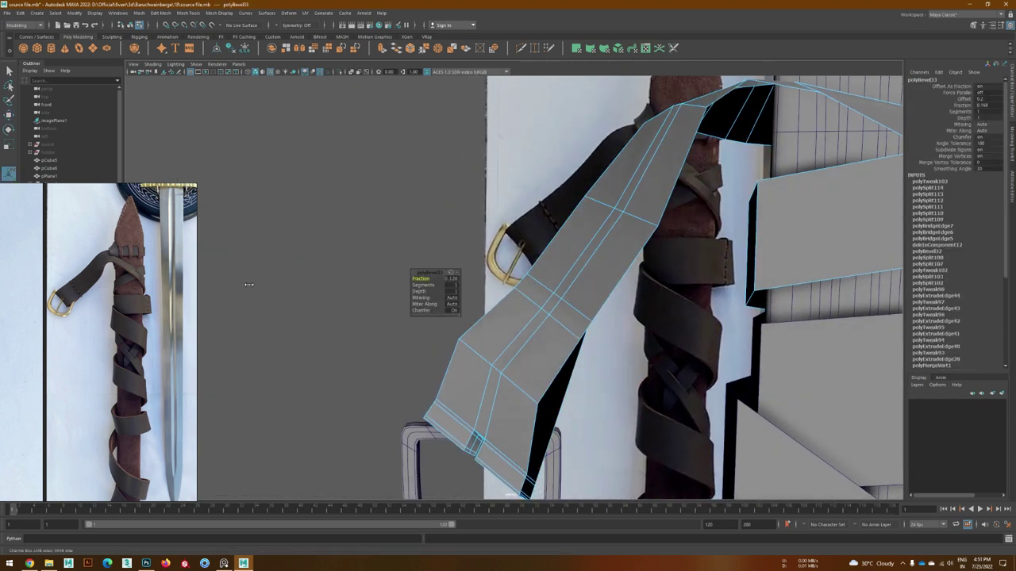
{"action": "left_click", "coordinate": [228, 290]}
{"action": "key", "text": "shift+z"}
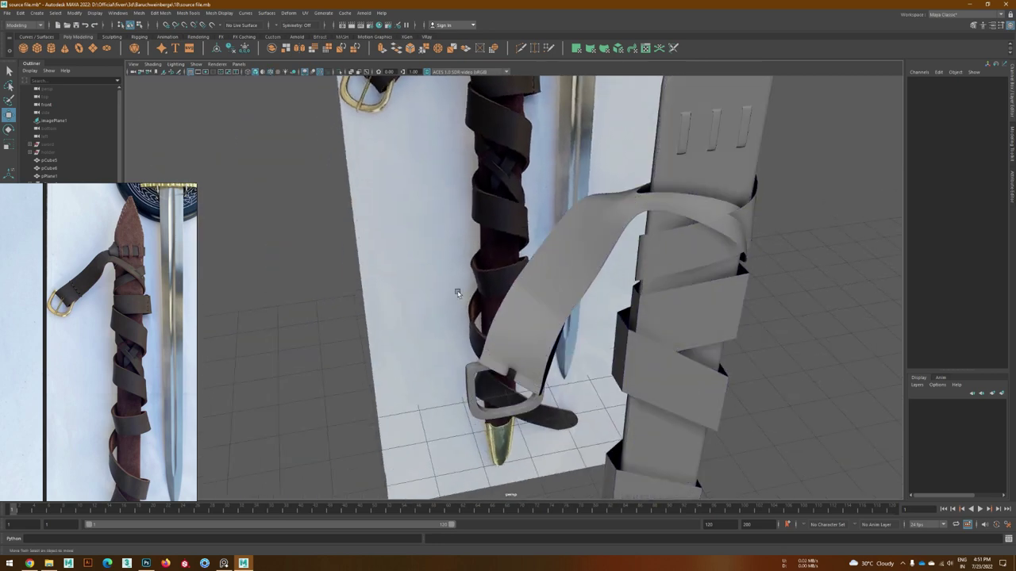
{"action": "key", "text": "shift+z"}
{"action": "key", "text": "shift+z"}
{"action": "key", "text": "shift+z"}
{"action": "key", "text": "shift+z"}
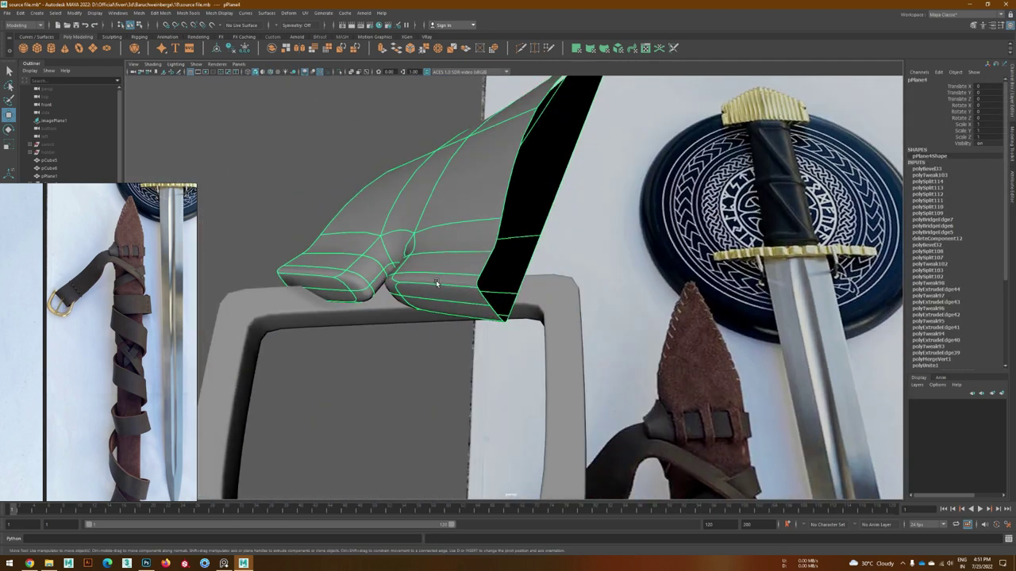
{"action": "key", "text": "shift+z"}
{"action": "key", "text": "shift+z"}
{"action": "key", "text": "shift+z"}
{"action": "key", "text": "shift+z"}
{"action": "key", "text": "shift+z"}
{"action": "key", "text": "shift+z"}
{"action": "key", "text": "shift+z"}
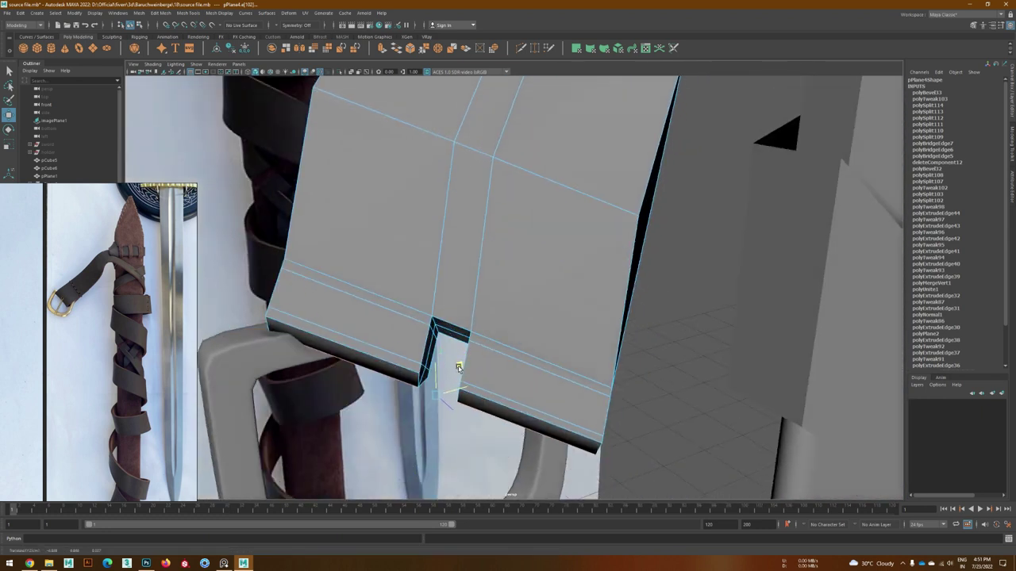
{"action": "key", "text": "shift+z"}
{"action": "key", "text": "shift+z"}
{"action": "key", "text": "shift+z"}
{"action": "key", "text": "shift+z"}
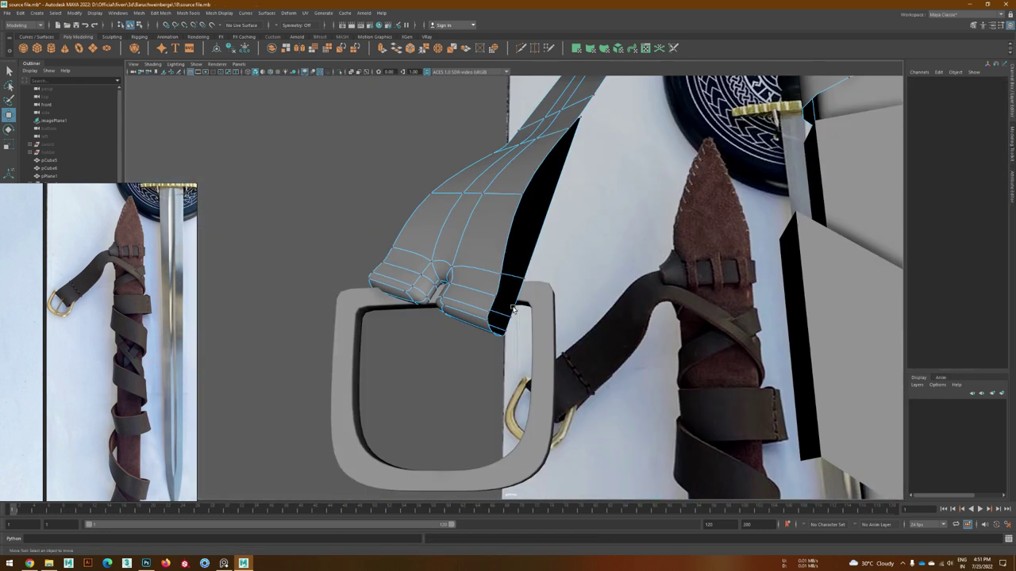
{"action": "key", "text": "shift+z"}
{"action": "key", "text": "shift+z"}
{"action": "key", "text": "shift+z"}
{"action": "key", "text": "shift+z"}
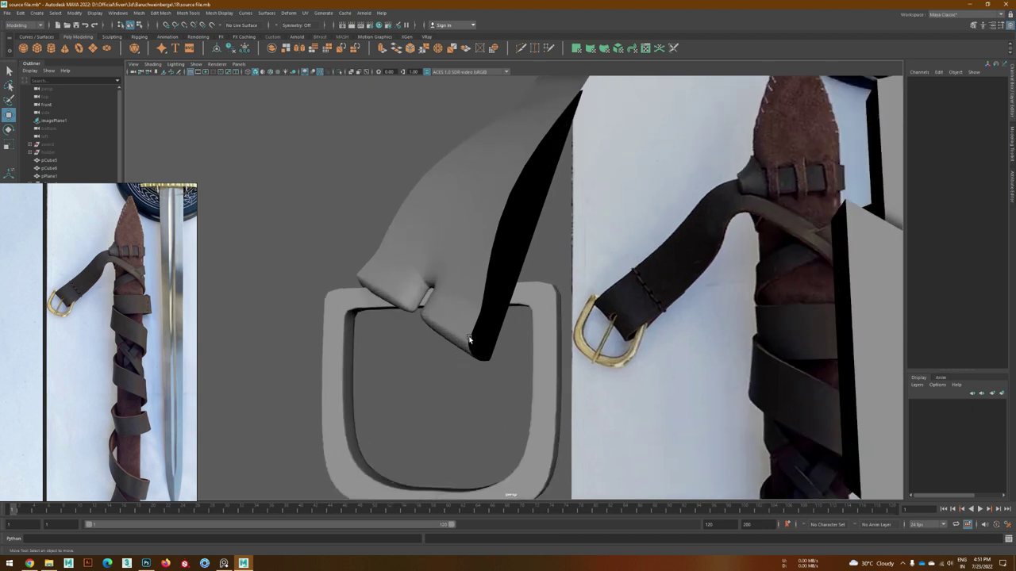
{"action": "key", "text": "shift+z"}
{"action": "key", "text": "shift+z"}
{"action": "key", "text": "shift+z"}
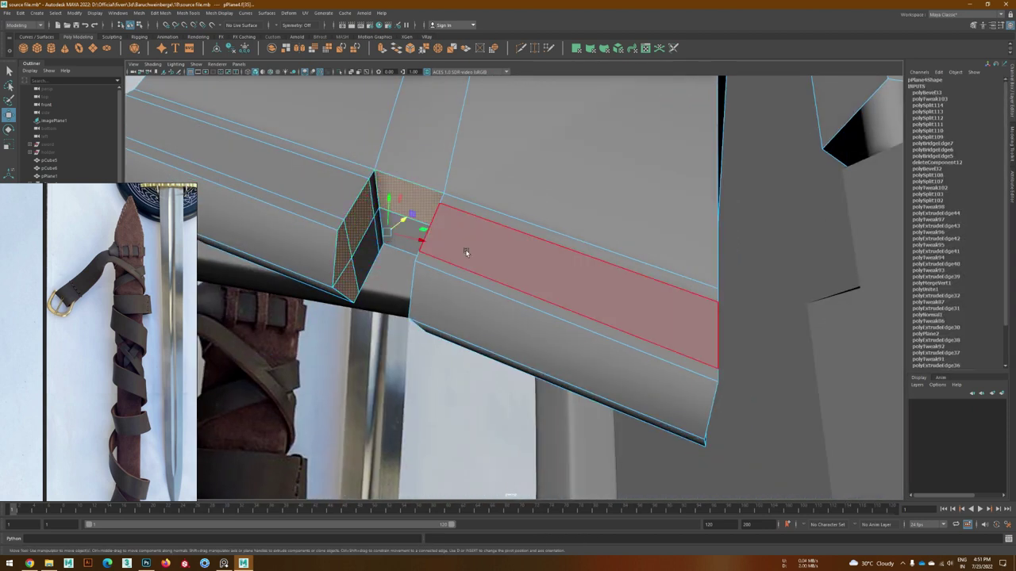
{"action": "key", "text": "shift+z"}
{"action": "key", "text": "shift+z"}
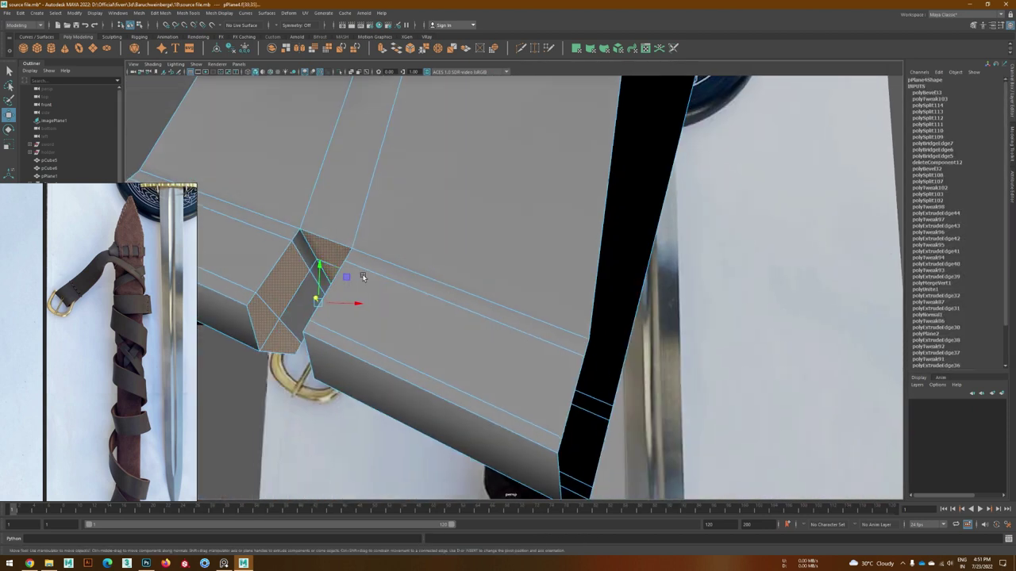
{"action": "key", "text": "shift+z"}
{"action": "key", "text": "shift+z"}
{"action": "key", "text": "shift+z"}
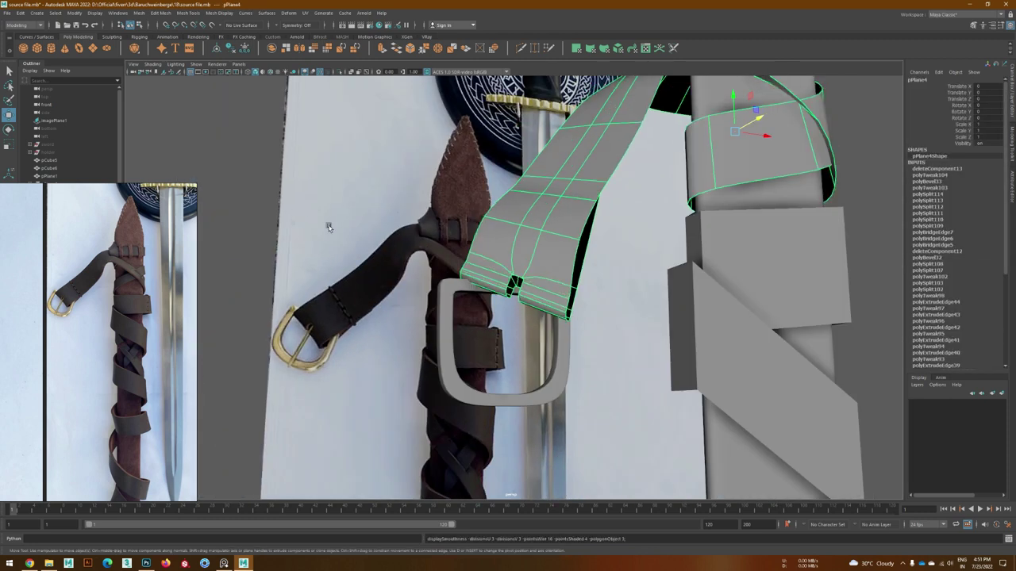
{"action": "key", "text": "shift+z"}
{"action": "key", "text": "shift+z"}
{"action": "key", "text": "shift+z"}
{"action": "key", "text": "shift+z"}
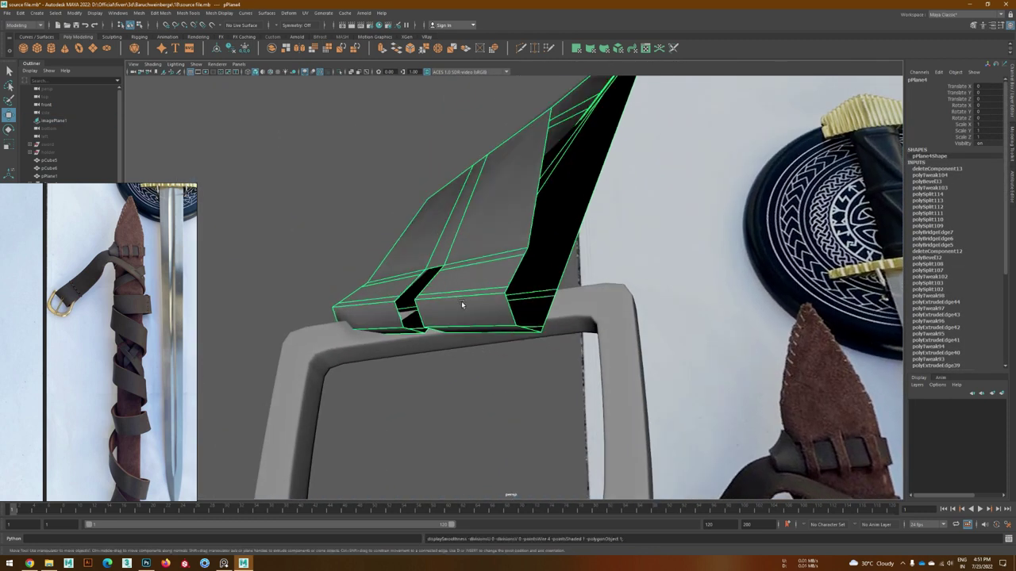
{"action": "key", "text": "shift+z"}
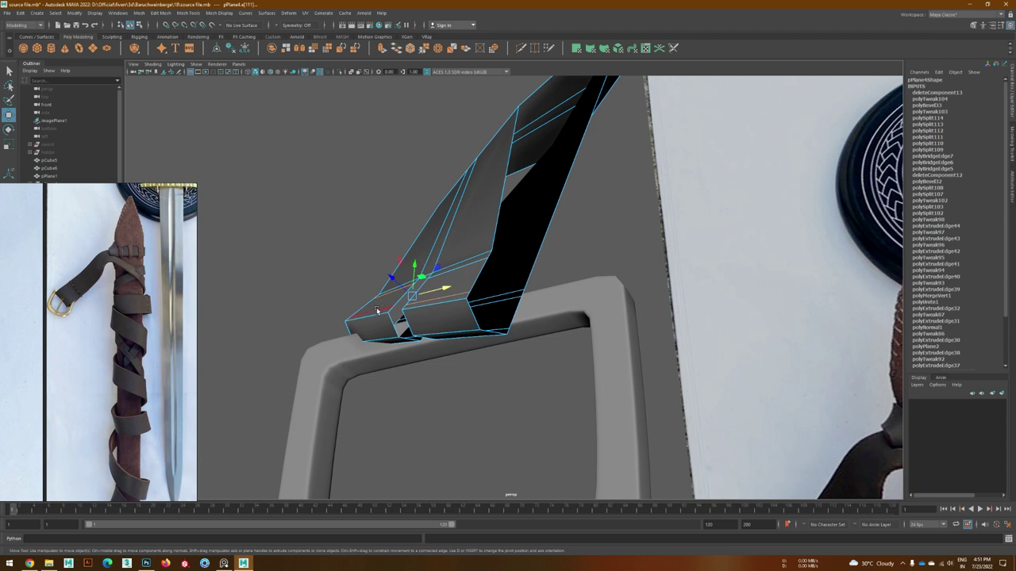
{"action": "key", "text": "shift+z"}
{"action": "key", "text": "shift+z"}
{"action": "key", "text": "shift+z"}
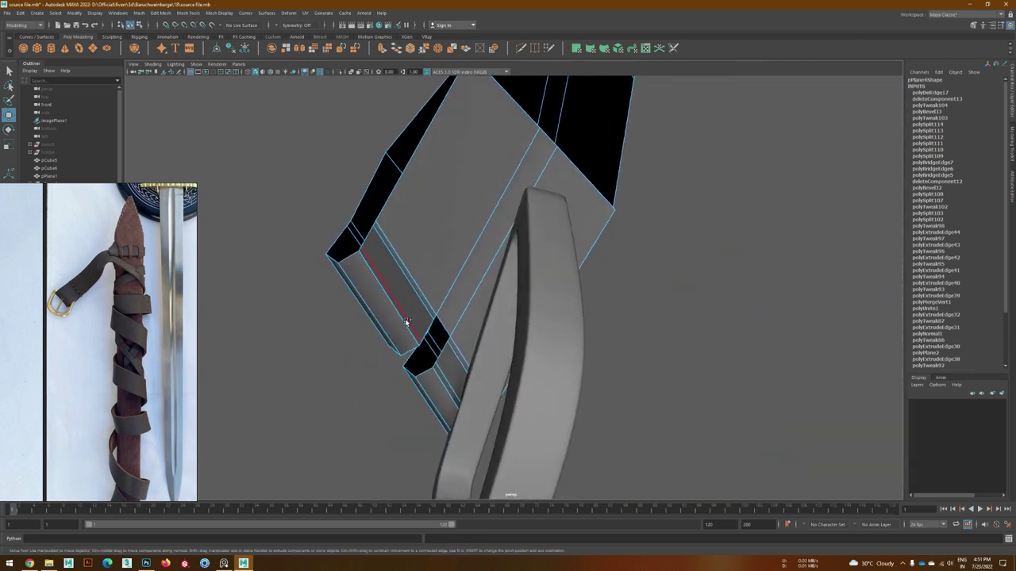
- Rotate the buckle to sit under the strap end
{"action": "key", "text": "shift+z"}
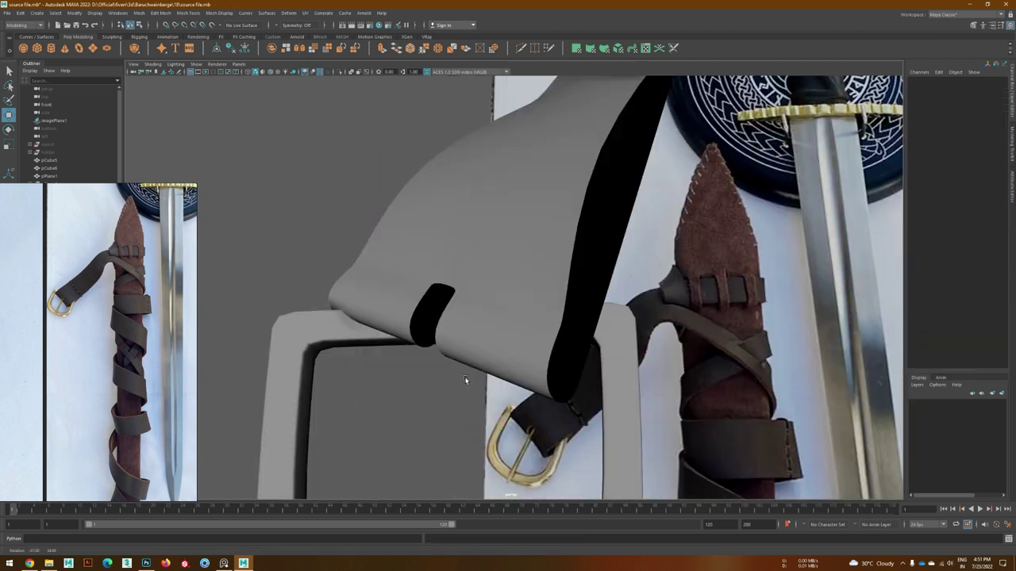
{"action": "key", "text": "shift+z"}
{"action": "key", "text": "shift+z"}
{"action": "key", "text": "shift+z"}
{"action": "key", "text": "shift+z"}
{"action": "key", "text": "e"}
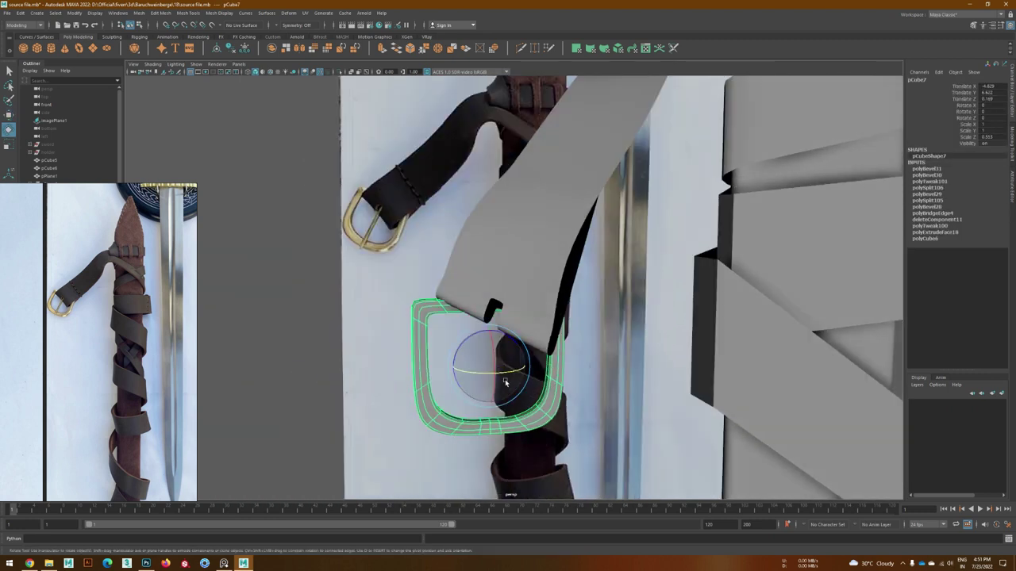
{"action": "key", "text": "shift+z"}
{"action": "key", "text": "shift+z"}
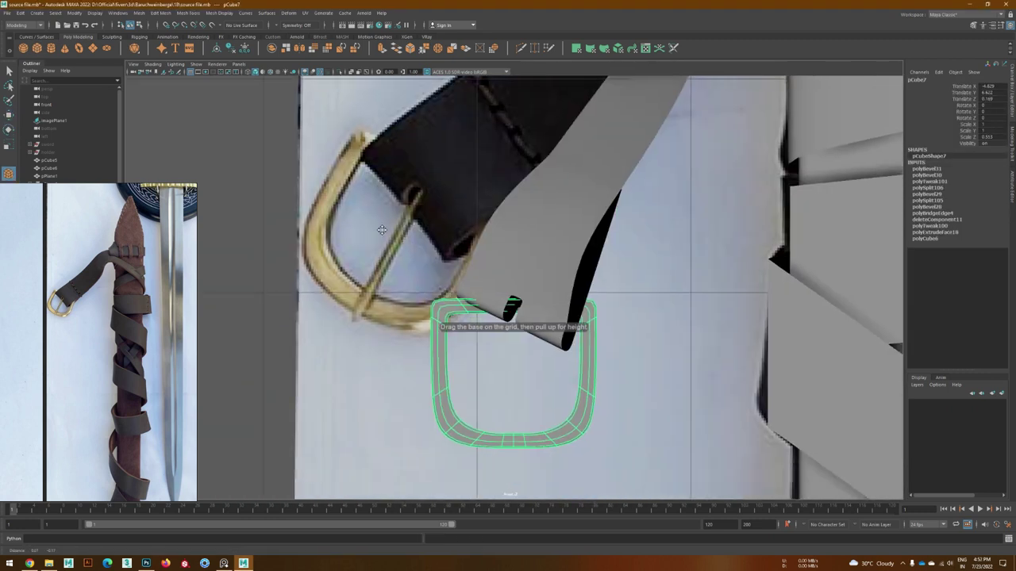
{"action": "key", "text": "shift+z"}
- Scale and move a thin prong block into the middle of the buckle frame
{"action": "key", "text": "shift+z"}
{"action": "key", "text": "shift+z"}
{"action": "key", "text": "shift+z"}
{"action": "key", "text": "r"}
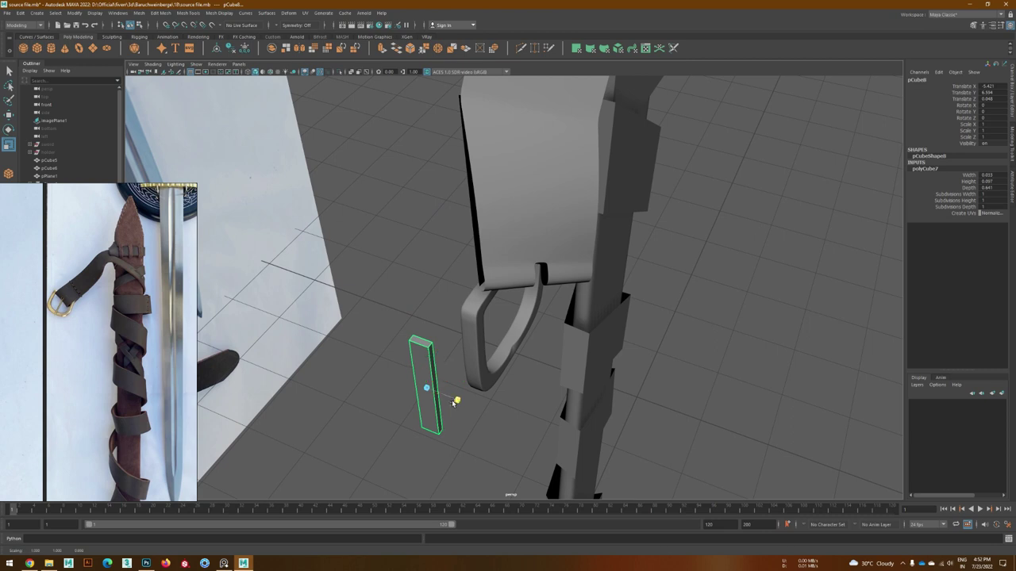
{"action": "key", "text": "shift+z"}
{"action": "key", "text": "w"}
{"action": "key", "text": "shift+z"}
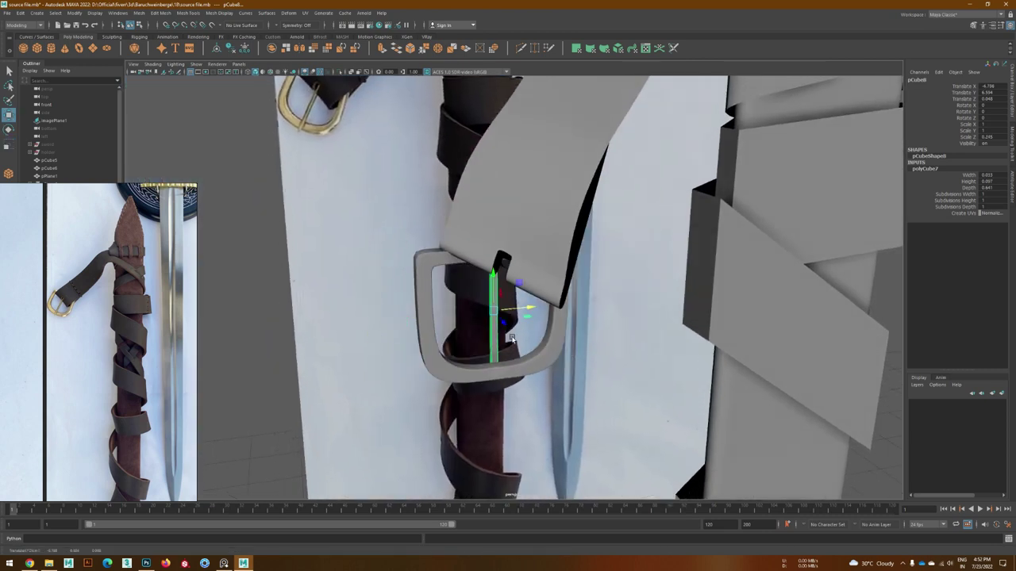
{"action": "key", "text": "shift+z"}
{"action": "key", "text": "shift+z"}
{"action": "key", "text": "shift+z"}
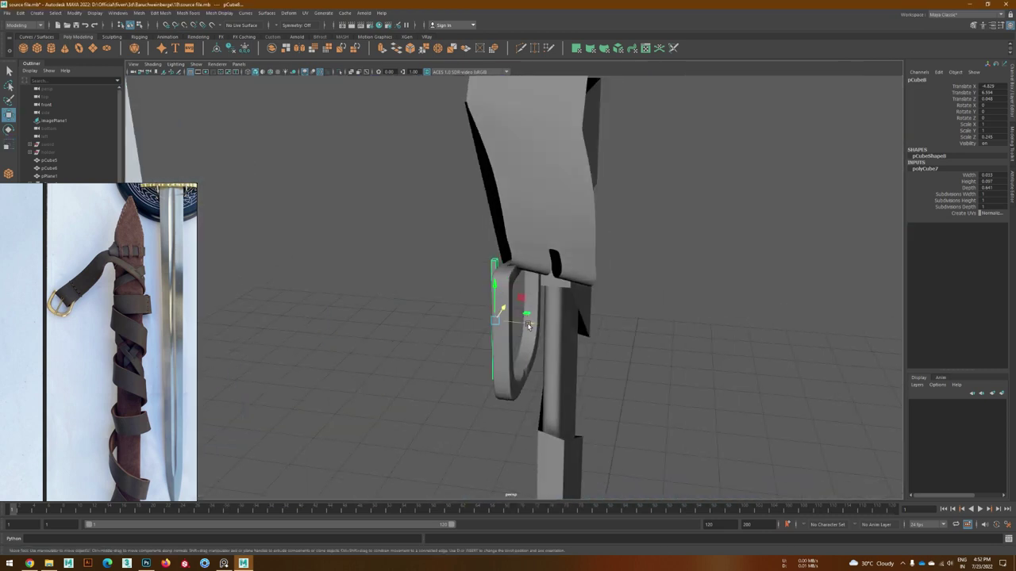
{"action": "key", "text": "shift+z"}
{"action": "key", "text": "shift+z"}
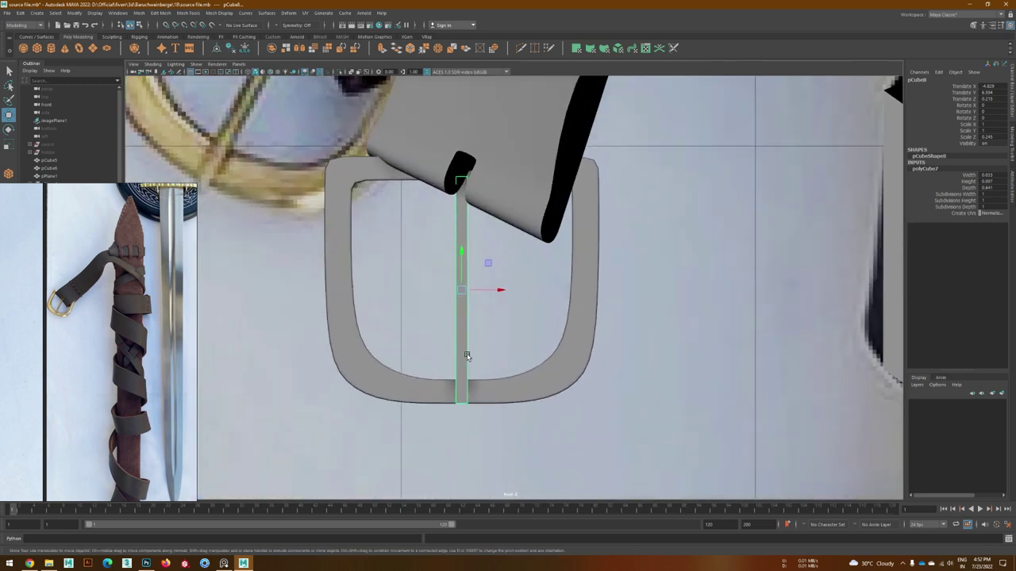
- Multi-Cut near the prong's base, shift its lower vertices, and bevel the bend
{"action": "key", "text": "ctrl+shift+x"}
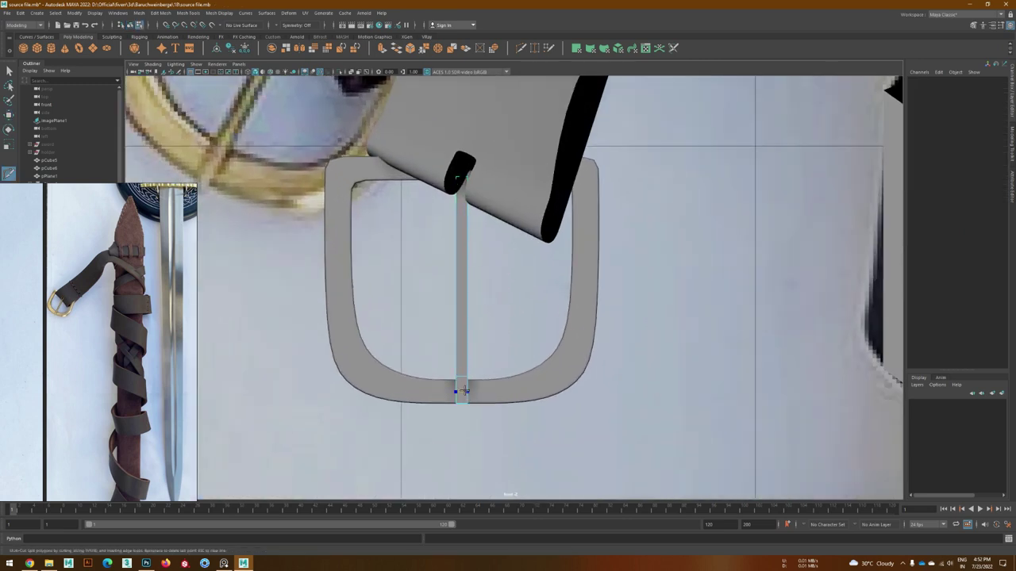
{"action": "key", "text": "shift+z"}
{"action": "key", "text": "shift+z"}
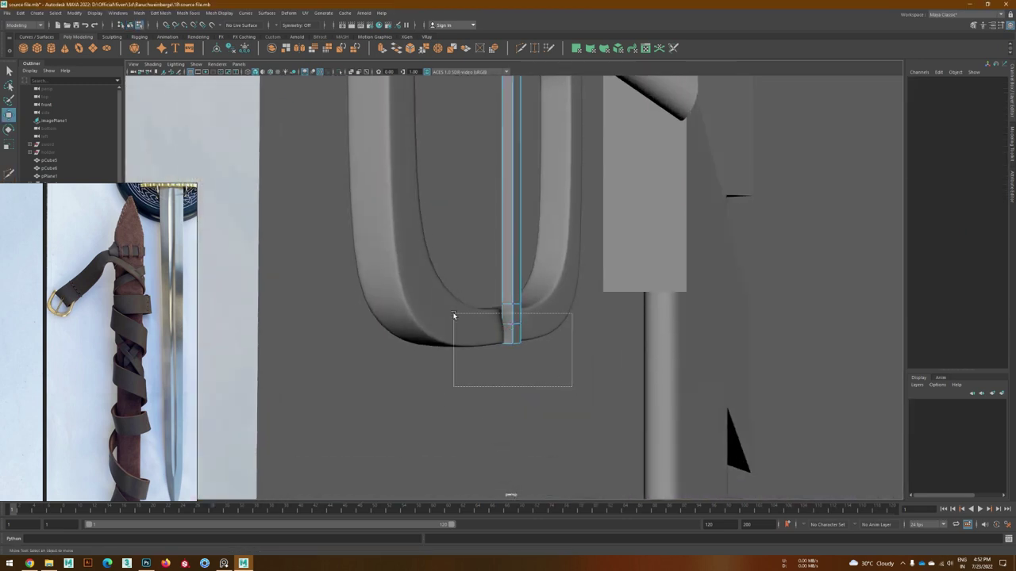
{"action": "left_click_drag", "start_coordinate": [453, 316], "coordinate": [454, 316]}
{"action": "key", "text": "ctrl+z"}
{"action": "key", "text": "ctrl+z"}
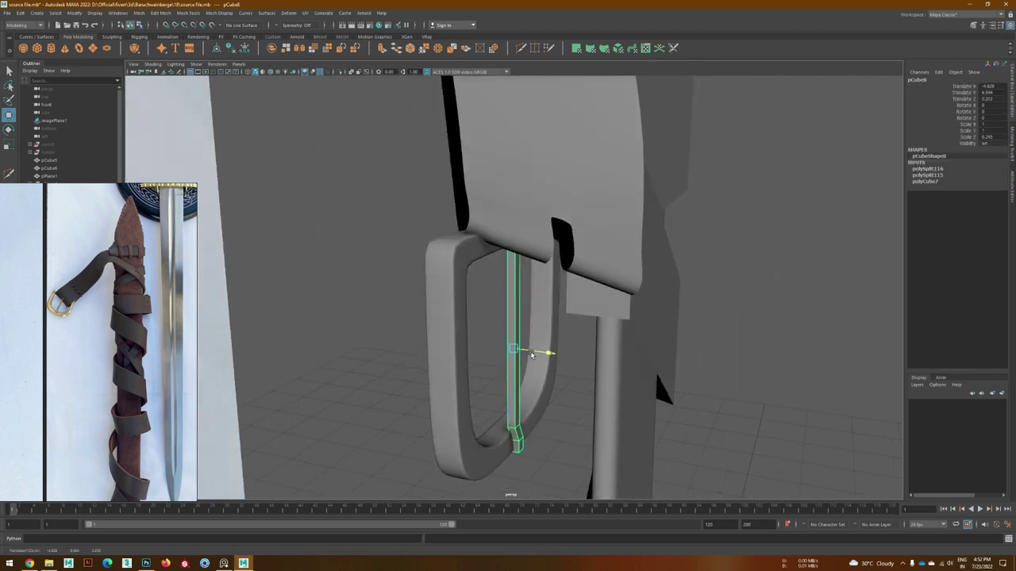
{"action": "scroll", "coordinate": [544, 358], "scroll_direction": "up", "scroll_amount": 3}
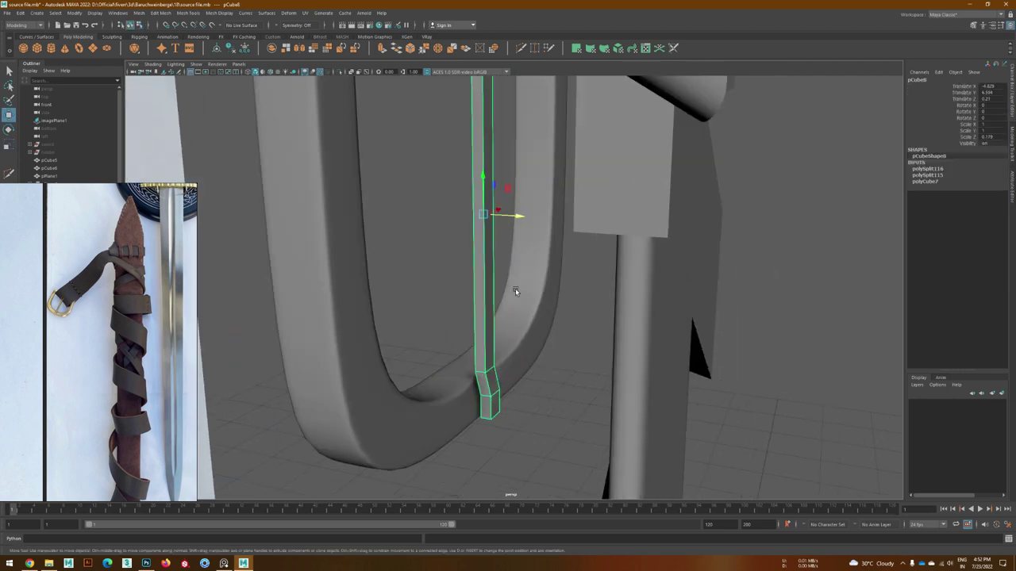
{"action": "scroll", "coordinate": [515, 289], "scroll_direction": "up", "scroll_amount": 3}
{"action": "key", "text": "ctrl+b"}
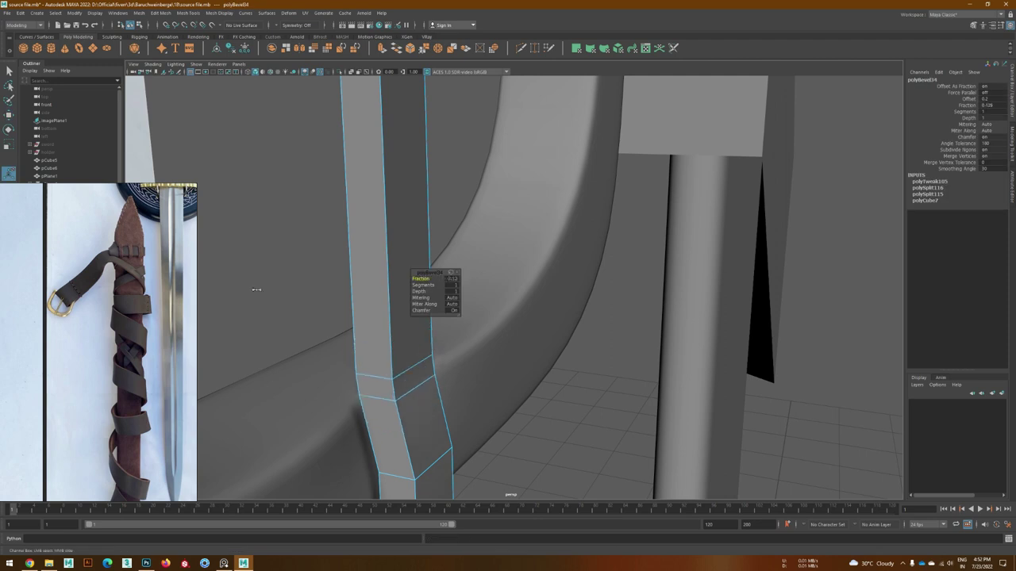
{"action": "scroll", "coordinate": [256, 290], "scroll_direction": "down", "scroll_amount": 3}
{"action": "scroll", "coordinate": [468, 355], "scroll_direction": "down", "scroll_amount": 3}
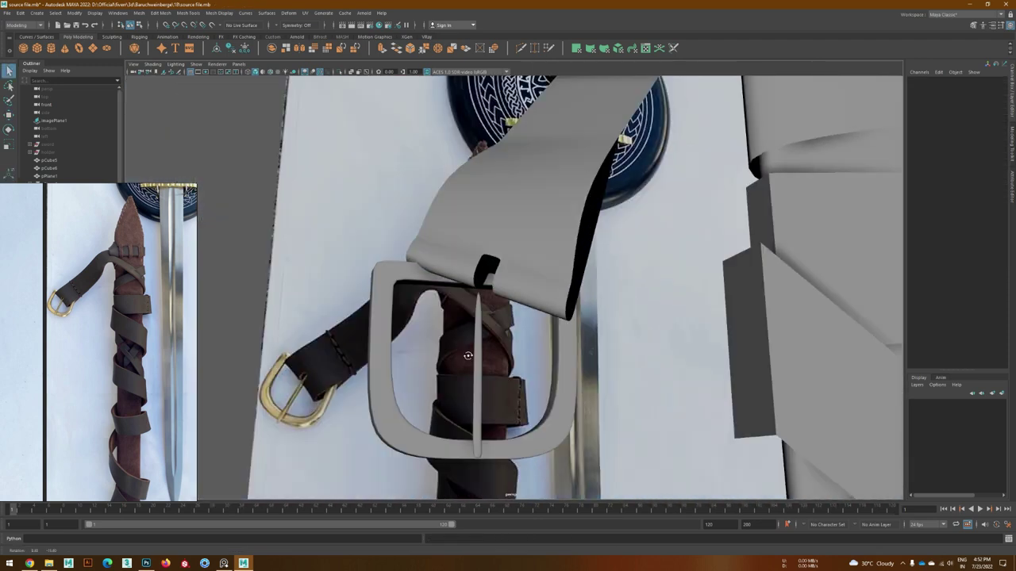
{"action": "left_click_drag", "start_coordinate": [468, 356], "coordinate": [476, 322], "text": "alt"}
{"action": "scroll", "coordinate": [476, 308], "scroll_direction": "down", "scroll_amount": 3}
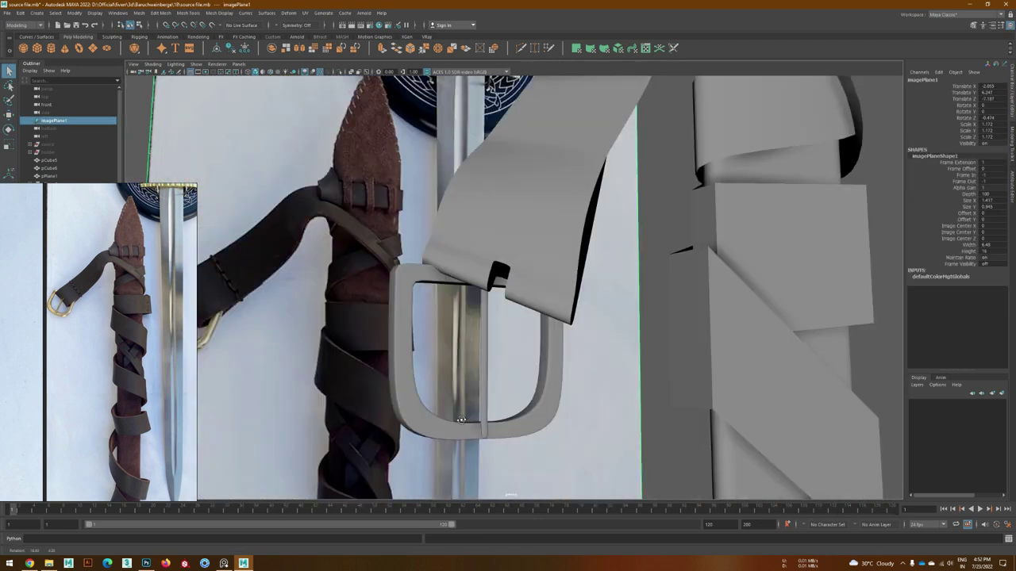
- Combine the buckle frame and prong into one mesh
{"action": "left_click", "coordinate": [477, 349]}
{"action": "key", "text": "w"}
{"action": "mouse_move", "coordinate": [476, 349]}
{"action": "left_mouse_down", "text": "alt"}
{"action": "mouse_move", "coordinate": [494, 371]}
{"action": "mouse_move", "coordinate": [453, 351]}
{"action": "left_mouse_up", "text": "alt"}
{"action": "right_click_drag", "start_coordinate": [453, 352], "coordinate": [272, 226]}
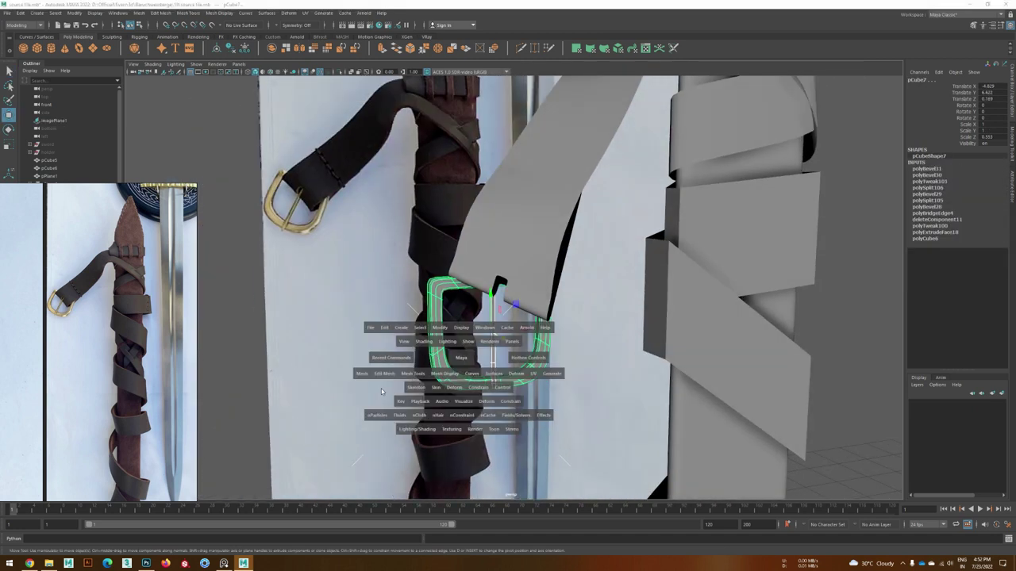
{"action": "key", "text": "space"}
{"action": "key", "text": "space"}
{"action": "right_click_drag", "start_coordinate": [465, 291], "coordinate": [405, 349], "text": "shift"}
- Tilt the combined buckle to the strap's angle and move it under the strap end
{"action": "key", "text": "e"}
{"action": "mouse_move", "coordinate": [404, 349]}
{"action": "left_mouse_down", "text": "alt"}
{"action": "mouse_move", "coordinate": [515, 347]}
{"action": "mouse_move", "coordinate": [530, 329]}
{"action": "left_mouse_up", "text": "alt"}
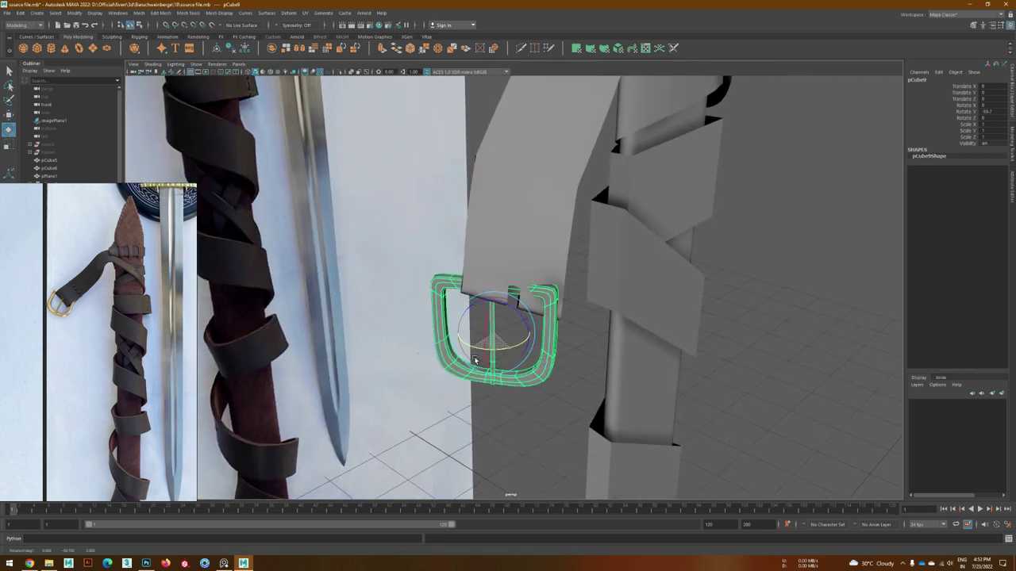
{"action": "mouse_move", "coordinate": [528, 316]}
{"action": "left_mouse_down", "text": "alt"}
{"action": "mouse_move", "coordinate": [487, 332]}
{"action": "mouse_move", "coordinate": [523, 337]}
{"action": "left_mouse_up", "text": "alt"}
{"action": "key", "text": "w"}
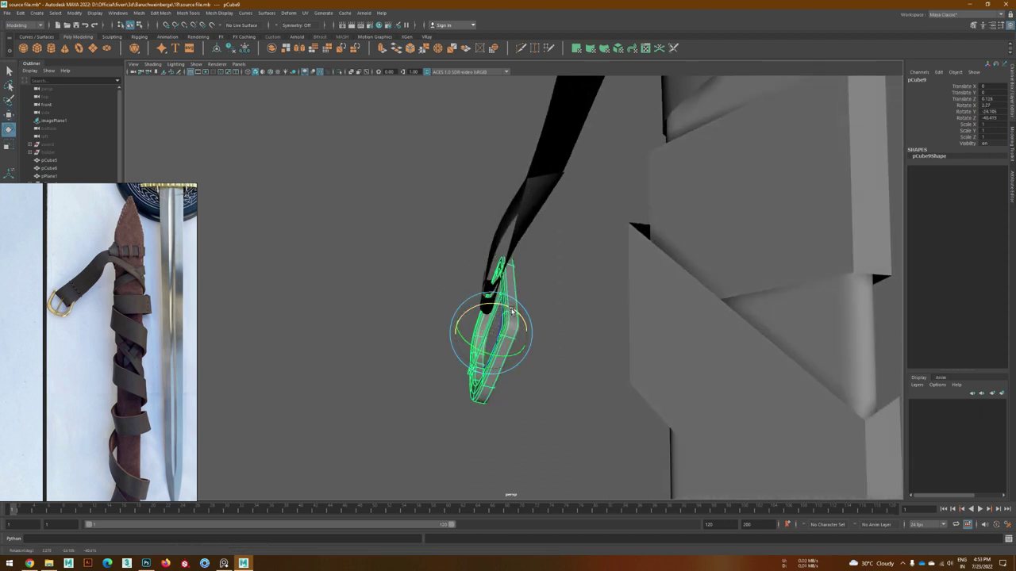
{"action": "mouse_move", "coordinate": [453, 346]}
{"action": "left_mouse_down", "text": "alt"}
{"action": "mouse_move", "coordinate": [521, 371]}
{"action": "mouse_move", "coordinate": [569, 368]}
{"action": "left_mouse_up", "text": "alt"}
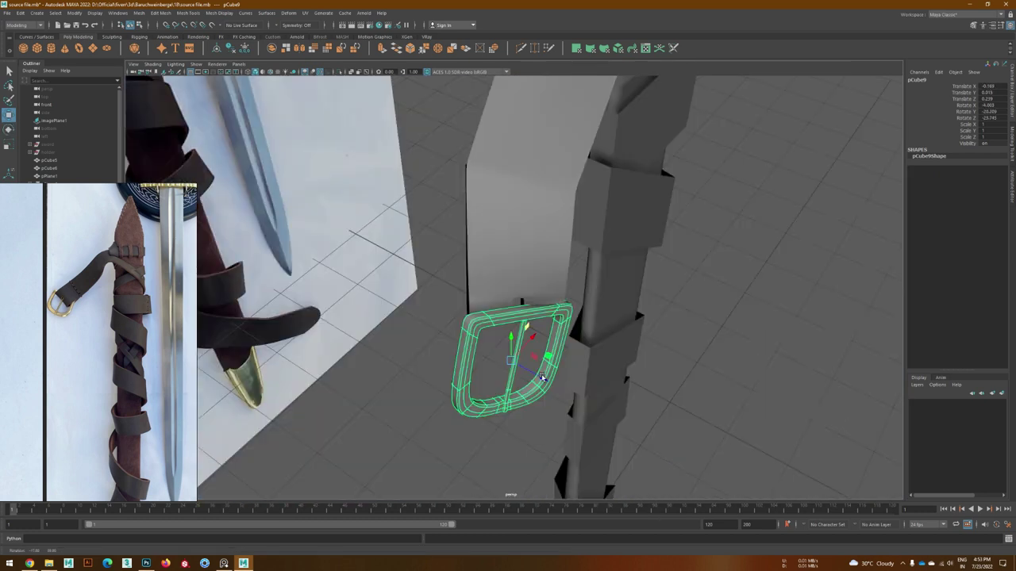
{"action": "left_click", "coordinate": [951, 565]}
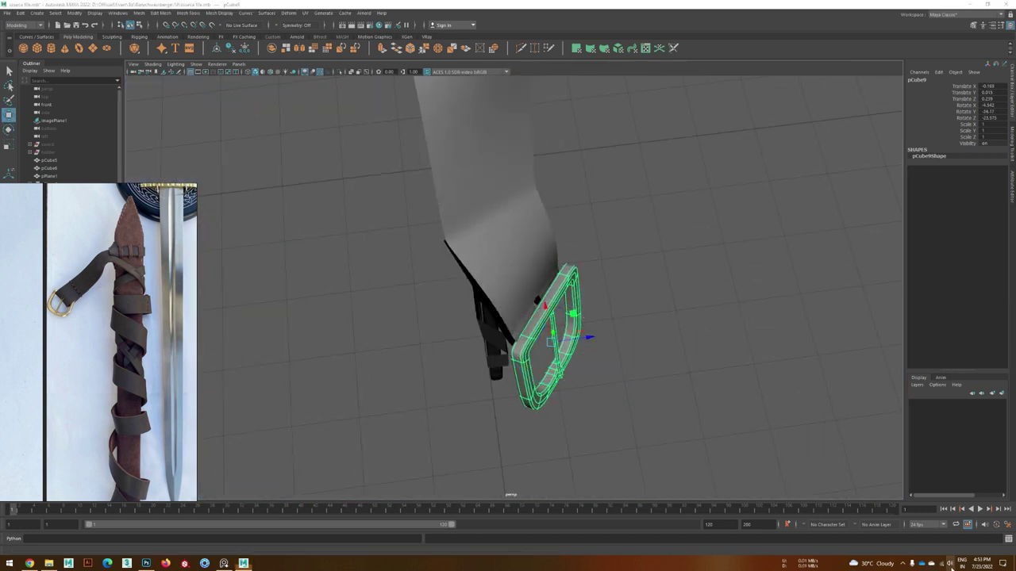
{"action": "mouse_move", "coordinate": [539, 341]}
{"action": "left_mouse_down", "text": "alt"}
{"action": "mouse_move", "coordinate": [568, 340]}
{"action": "mouse_move", "coordinate": [645, 410]}
{"action": "mouse_move", "coordinate": [519, 407]}
{"action": "mouse_move", "coordinate": [567, 410]}
{"action": "mouse_move", "coordinate": [505, 370]}
{"action": "mouse_move", "coordinate": [492, 381]}
{"action": "left_mouse_up", "text": "alt"}
{"action": "key", "text": "e"}
{"action": "key", "text": "w"}
- Fine-tune the buckle's rotation and position so it lines up flat along the strap end
{"action": "scroll", "coordinate": [492, 381], "scroll_direction": "up", "scroll_amount": 3}
{"action": "left_click", "coordinate": [492, 389]}
{"action": "scroll", "coordinate": [492, 393], "scroll_direction": "up", "scroll_amount": 2}
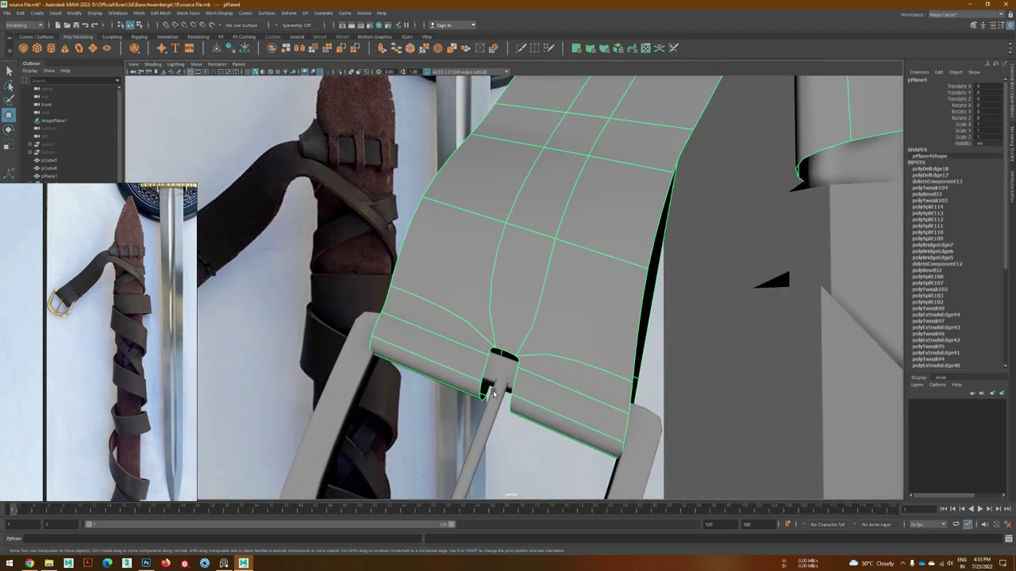
{"action": "left_click", "coordinate": [492, 393]}
{"action": "scroll", "coordinate": [561, 396], "scroll_direction": "down", "scroll_amount": 3}
{"action": "left_click", "coordinate": [571, 337]}
{"action": "mouse_move", "coordinate": [571, 337]}
{"action": "left_mouse_down", "text": "alt"}
{"action": "mouse_move", "coordinate": [711, 208]}
{"action": "mouse_move", "coordinate": [571, 321]}
{"action": "mouse_move", "coordinate": [513, 334]}
{"action": "mouse_move", "coordinate": [555, 349]}
{"action": "mouse_move", "coordinate": [482, 408]}
{"action": "mouse_move", "coordinate": [492, 381]}
{"action": "mouse_move", "coordinate": [485, 340]}
{"action": "mouse_move", "coordinate": [464, 379]}
{"action": "mouse_move", "coordinate": [606, 384]}
{"action": "left_mouse_up", "text": "alt"}
{"action": "left_click", "coordinate": [483, 407]}
{"action": "scroll", "coordinate": [482, 407], "scroll_direction": "up", "scroll_amount": 3}
{"action": "left_click", "coordinate": [484, 340]}
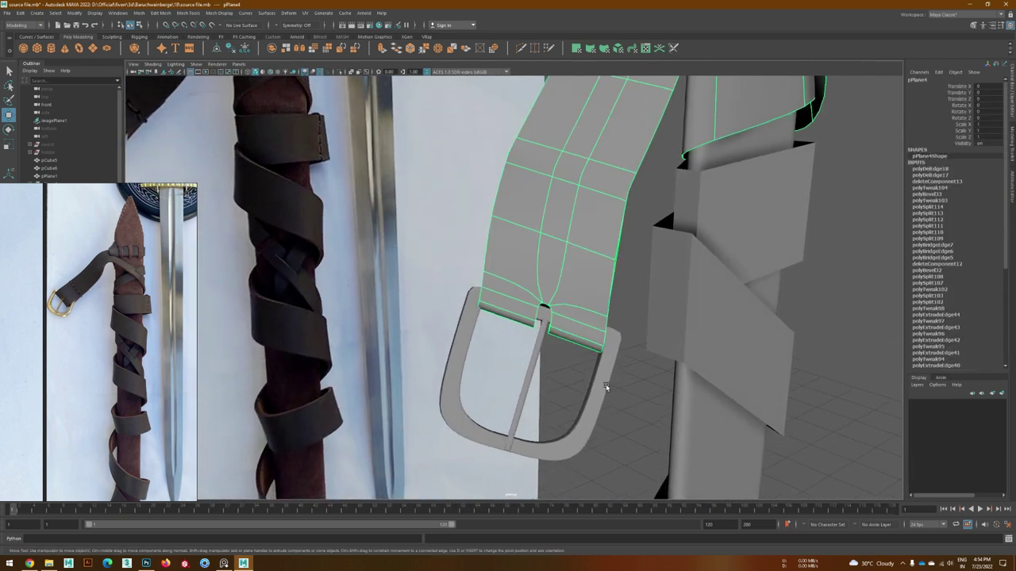
{"action": "key", "text": "e"}
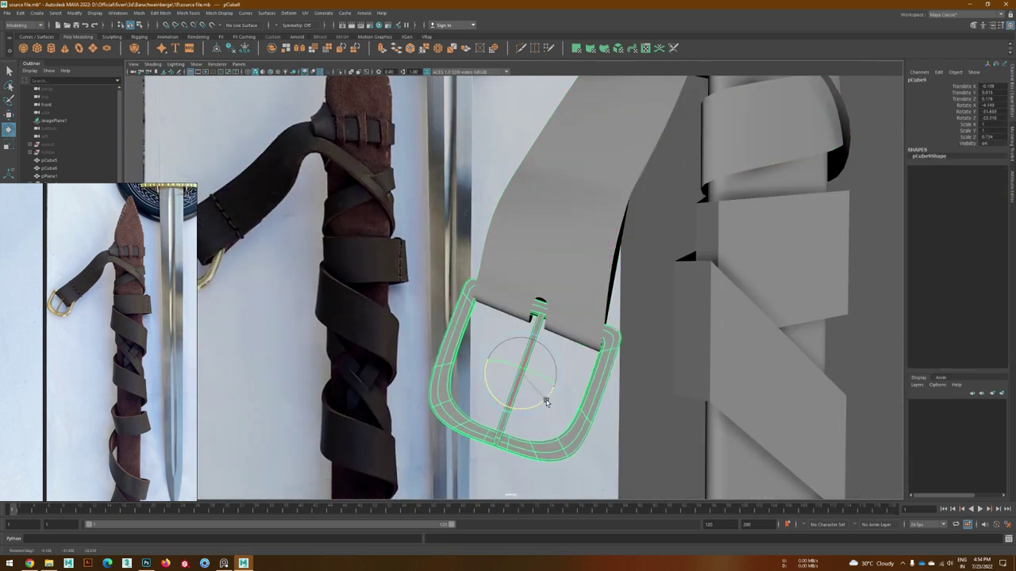
{"action": "key", "text": "w"}
{"action": "left_click_drag", "start_coordinate": [537, 344], "coordinate": [472, 349], "text": "alt"}
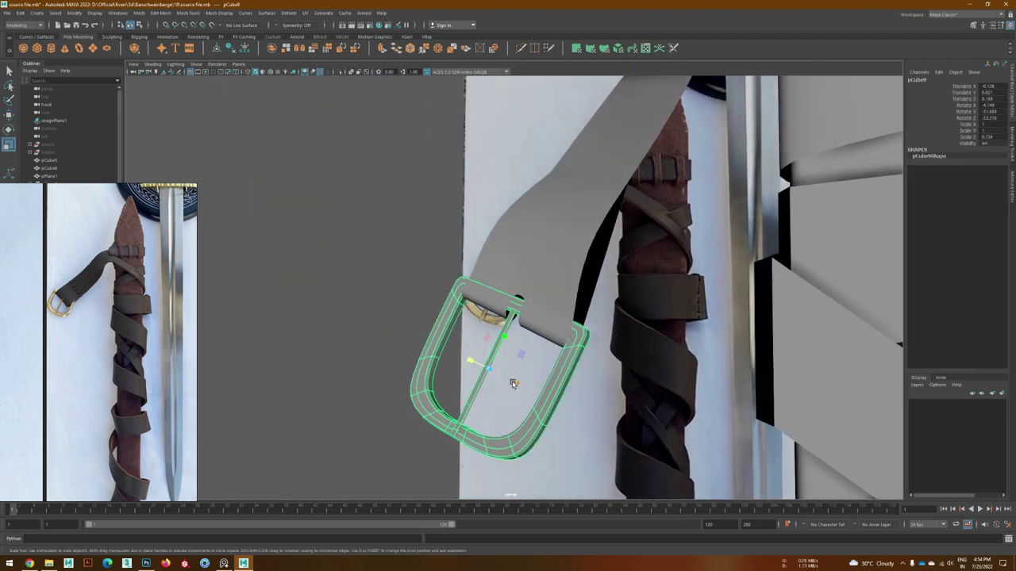
{"action": "left_click_drag", "start_coordinate": [532, 400], "coordinate": [500, 329], "text": "alt"}
{"action": "left_click", "coordinate": [325, 361]}
{"action": "mouse_move", "coordinate": [470, 386]}
{"action": "left_mouse_down", "text": "alt"}
{"action": "mouse_move", "coordinate": [535, 305]}
{"action": "mouse_move", "coordinate": [585, 290]}
{"action": "mouse_move", "coordinate": [377, 367]}
{"action": "mouse_move", "coordinate": [510, 360]}
{"action": "left_mouse_up", "text": "alt"}
{"action": "left_click", "coordinate": [585, 291]}
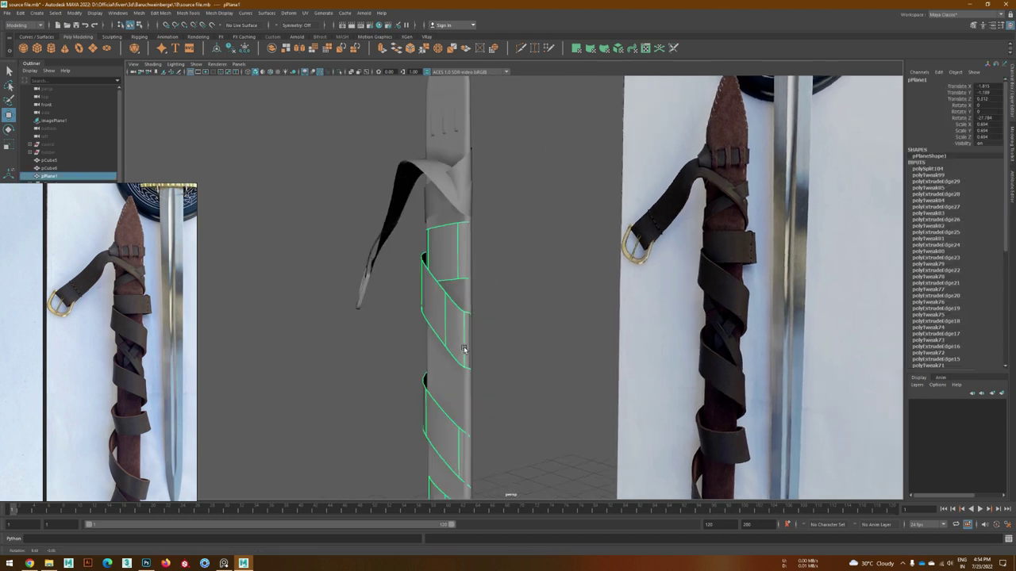
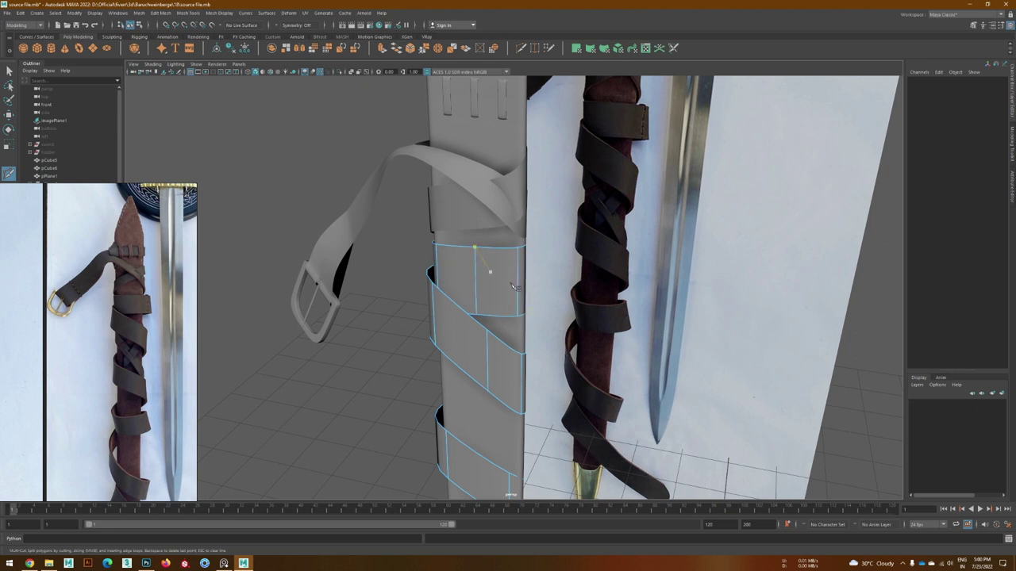
- Undo the recent bad strap edits and commit the new Multi-Cut across the band
{"action": "left_click_drag", "start_coordinate": [515, 287], "coordinate": [420, 249], "text": "alt"}
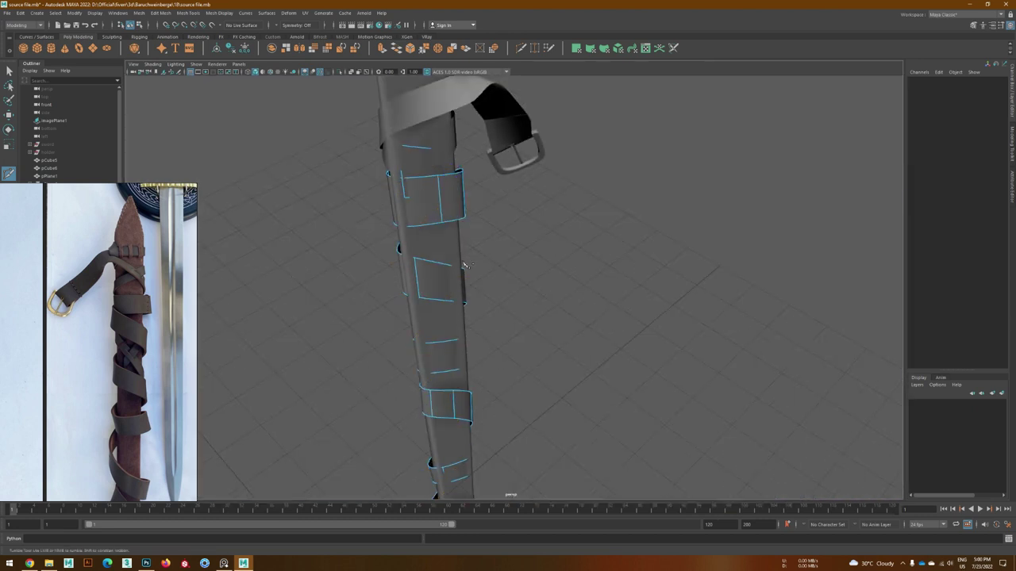
{"action": "scroll", "coordinate": [466, 265], "scroll_direction": "up", "scroll_amount": 3}
{"action": "key", "text": "ctrl+z"}
{"action": "key", "text": "ctrl+z"}
{"action": "key", "text": "ctrl+z"}
{"action": "key", "text": "ctrl+z"}
{"action": "key", "text": "ctrl+z"}
{"action": "key", "text": "ctrl+z"}
{"action": "key", "text": "ctrl+z"}
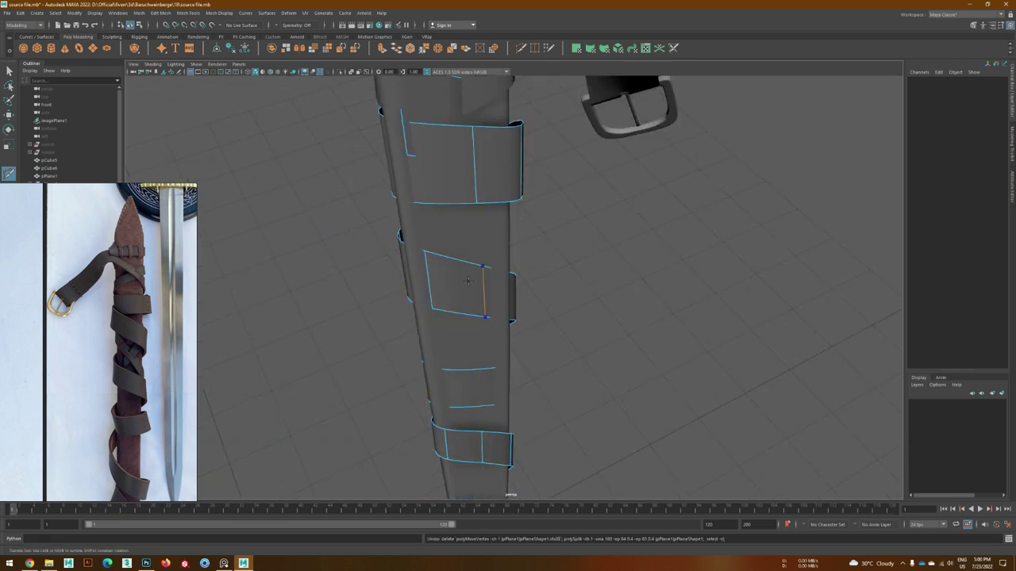
{"action": "key", "text": "ctrl+z"}
{"action": "key", "text": "w"}
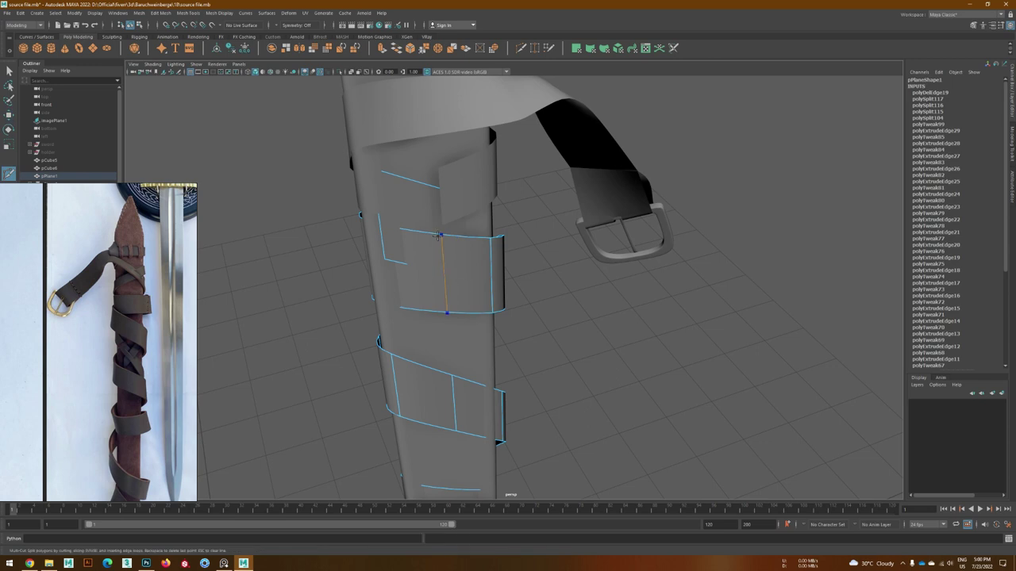
{"action": "key", "text": "w"}
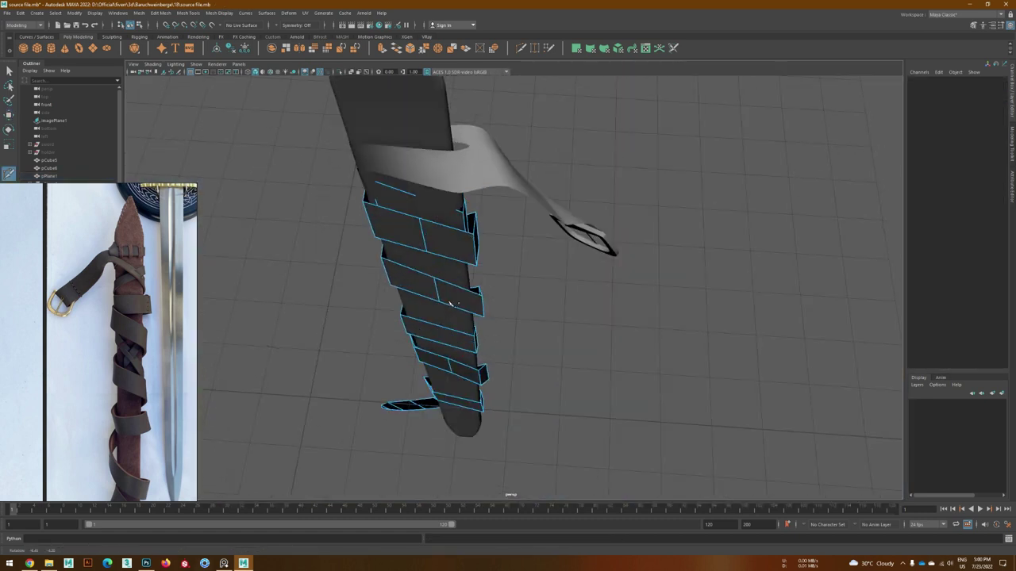
- Select the spiral strap as a whole object and view it from the side
{"action": "left_click_drag", "start_coordinate": [450, 304], "coordinate": [431, 405], "text": "alt"}
{"action": "mouse_move", "coordinate": [508, 371]}
{"action": "left_mouse_down", "text": "alt"}
{"action": "mouse_move", "coordinate": [442, 340]}
{"action": "mouse_move", "coordinate": [440, 365]}
{"action": "mouse_move", "coordinate": [478, 354]}
{"action": "mouse_move", "coordinate": [501, 329]}
{"action": "mouse_move", "coordinate": [480, 304]}
{"action": "mouse_move", "coordinate": [449, 363]}
{"action": "mouse_move", "coordinate": [456, 397]}
{"action": "mouse_move", "coordinate": [567, 389]}
{"action": "mouse_move", "coordinate": [490, 277]}
{"action": "mouse_move", "coordinate": [596, 446]}
{"action": "mouse_move", "coordinate": [466, 417]}
{"action": "left_mouse_up", "text": "alt"}
{"action": "left_click", "coordinate": [442, 340]}
{"action": "key", "text": "F8"}
{"action": "mouse_move", "coordinate": [477, 355]}
{"action": "left_mouse_down", "text": "alt"}
{"action": "mouse_move", "coordinate": [528, 401]}
{"action": "mouse_move", "coordinate": [535, 288]}
{"action": "mouse_move", "coordinate": [513, 481]}
{"action": "mouse_move", "coordinate": [493, 343]}
{"action": "mouse_move", "coordinate": [465, 405]}
{"action": "mouse_move", "coordinate": [566, 380]}
{"action": "mouse_move", "coordinate": [517, 283]}
{"action": "mouse_move", "coordinate": [516, 386]}
{"action": "mouse_move", "coordinate": [468, 339]}
{"action": "mouse_move", "coordinate": [357, 333]}
{"action": "mouse_move", "coordinate": [494, 336]}
{"action": "mouse_move", "coordinate": [461, 335]}
{"action": "mouse_move", "coordinate": [477, 357]}
{"action": "mouse_move", "coordinate": [460, 289]}
{"action": "mouse_move", "coordinate": [476, 329]}
{"action": "mouse_move", "coordinate": [507, 349]}
{"action": "mouse_move", "coordinate": [530, 423]}
{"action": "mouse_move", "coordinate": [566, 410]}
{"action": "left_mouse_up", "text": "alt"}
- Remove the stray cut point, commit the cut across the band, and nudge a band vertex
{"action": "key", "text": "ctrl+z"}
{"action": "key", "text": "Return"}
{"action": "key", "text": "w"}
{"action": "left_click", "coordinate": [540, 369]}
{"action": "key", "text": "ctrl+z"}
- Pick a vertex at the strap's lower end and preview the strap smoothed
{"action": "left_click", "coordinate": [524, 373]}
{"action": "left_click", "coordinate": [530, 423]}
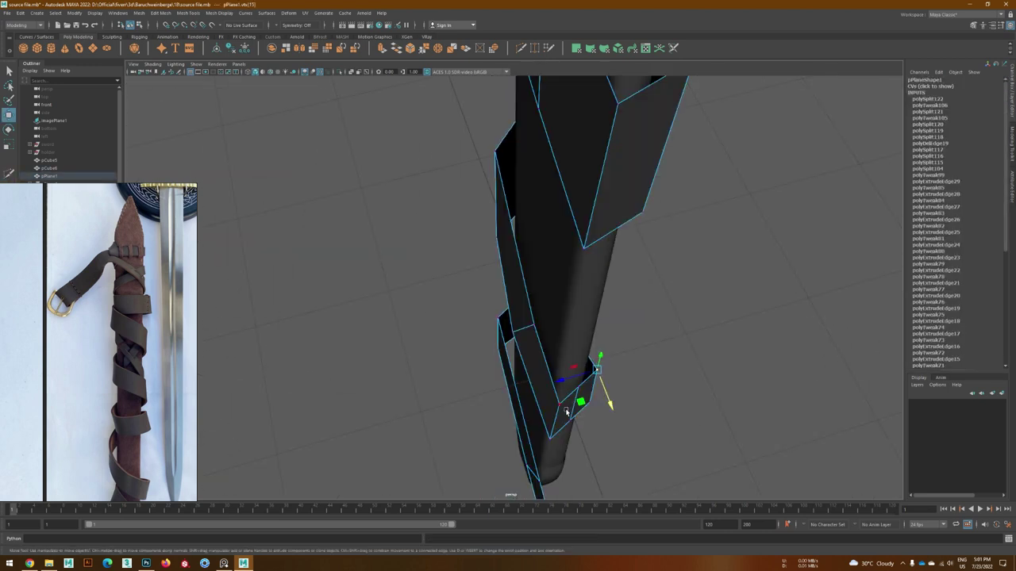
{"action": "key", "text": "3"}
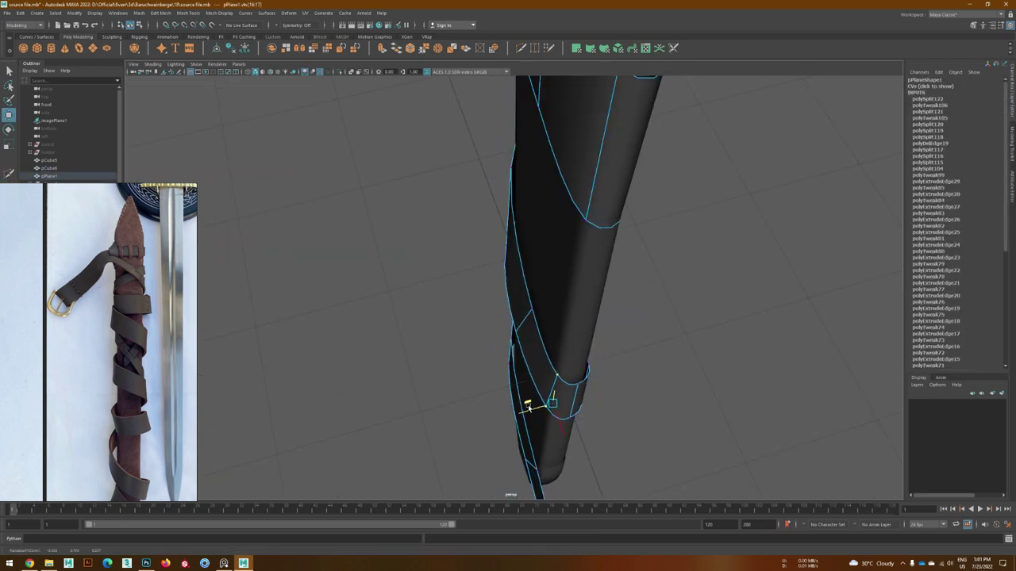
{"action": "mouse_move", "coordinate": [558, 415]}
{"action": "left_mouse_down", "text": "alt"}
{"action": "mouse_move", "coordinate": [570, 394]}
{"action": "mouse_move", "coordinate": [472, 419]}
{"action": "mouse_move", "coordinate": [413, 402]}
{"action": "mouse_move", "coordinate": [476, 349]}
{"action": "left_mouse_up", "text": "alt"}
{"action": "right_click_drag", "start_coordinate": [476, 350], "coordinate": [490, 328], "text": "shift"}
{"action": "left_click_drag", "start_coordinate": [490, 328], "coordinate": [537, 397], "text": "alt"}
{"action": "left_click_drag", "start_coordinate": [481, 431], "coordinate": [503, 476], "text": "alt"}
- Move the lower-band vertices, then turn off smoothing and return to object selection
{"action": "key", "text": "w"}
{"action": "mouse_move", "coordinate": [529, 393]}
{"action": "left_mouse_down", "text": "alt"}
{"action": "mouse_move", "coordinate": [524, 373]}
{"action": "mouse_move", "coordinate": [548, 322]}
{"action": "mouse_move", "coordinate": [453, 337]}
{"action": "mouse_move", "coordinate": [490, 339]}
{"action": "mouse_move", "coordinate": [480, 347]}
{"action": "mouse_move", "coordinate": [448, 339]}
{"action": "mouse_move", "coordinate": [564, 397]}
{"action": "mouse_move", "coordinate": [413, 352]}
{"action": "mouse_move", "coordinate": [411, 337]}
{"action": "mouse_move", "coordinate": [413, 367]}
{"action": "mouse_move", "coordinate": [526, 343]}
{"action": "mouse_move", "coordinate": [399, 358]}
{"action": "mouse_move", "coordinate": [492, 397]}
{"action": "mouse_move", "coordinate": [442, 363]}
{"action": "mouse_move", "coordinate": [526, 340]}
{"action": "mouse_move", "coordinate": [531, 375]}
{"action": "left_mouse_up", "text": "alt"}
{"action": "key", "text": "1"}
{"action": "key", "text": "F8"}
{"action": "key", "text": "F8"}
{"action": "key", "text": "F8"}
- Frame the strap frontally against the reference photo and enter vertex editing
{"action": "mouse_move", "coordinate": [659, 267]}
{"action": "left_mouse_down", "text": "alt"}
{"action": "mouse_move", "coordinate": [495, 390]}
{"action": "mouse_move", "coordinate": [431, 379]}
{"action": "mouse_move", "coordinate": [447, 373]}
{"action": "mouse_move", "coordinate": [412, 392]}
{"action": "left_mouse_up", "text": "alt"}
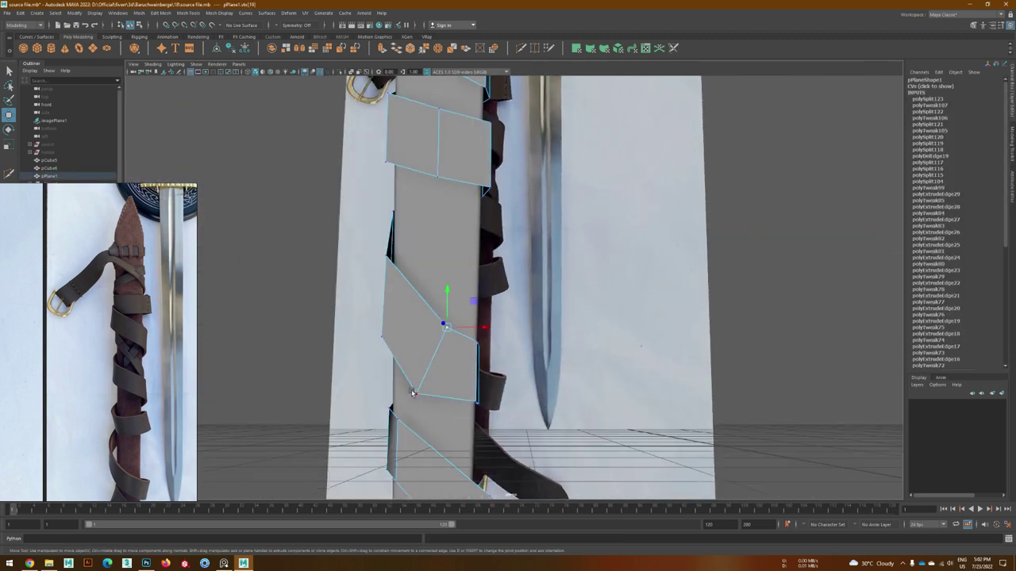
{"action": "mouse_move", "coordinate": [477, 365]}
{"action": "left_mouse_down", "text": "alt"}
{"action": "mouse_move", "coordinate": [329, 336]}
{"action": "mouse_move", "coordinate": [465, 420]}
{"action": "mouse_move", "coordinate": [426, 385]}
{"action": "mouse_move", "coordinate": [480, 345]}
{"action": "left_mouse_up", "text": "alt"}
{"action": "key", "text": "F8"}
{"action": "key", "text": "F8"}
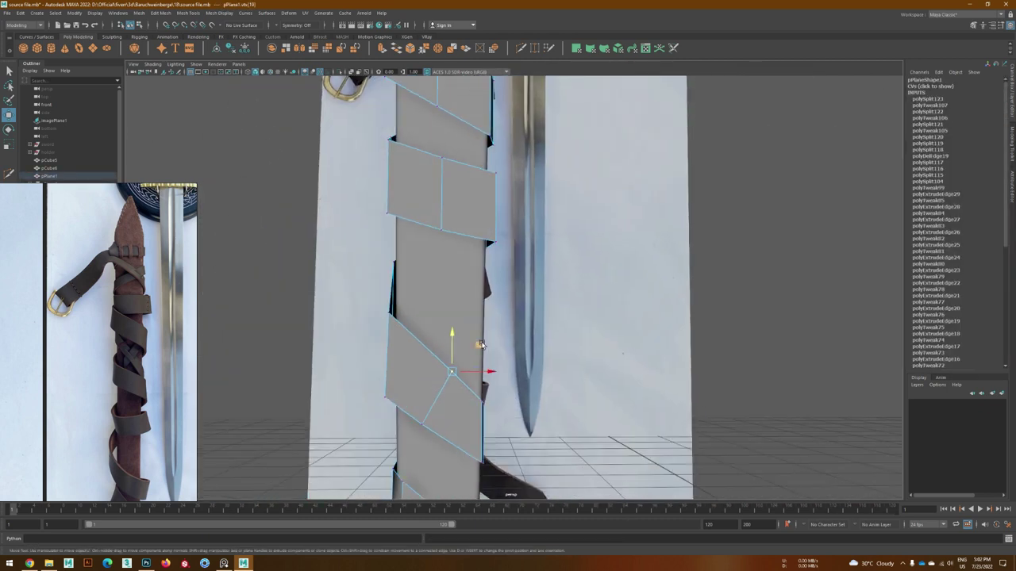
{"action": "mouse_move", "coordinate": [465, 407]}
{"action": "left_mouse_down", "text": "alt"}
{"action": "mouse_move", "coordinate": [476, 413]}
{"action": "mouse_move", "coordinate": [444, 408]}
{"action": "mouse_move", "coordinate": [458, 407]}
{"action": "left_mouse_up", "text": "alt"}
{"action": "left_click_drag", "start_coordinate": [446, 362], "coordinate": [517, 415], "text": "alt"}
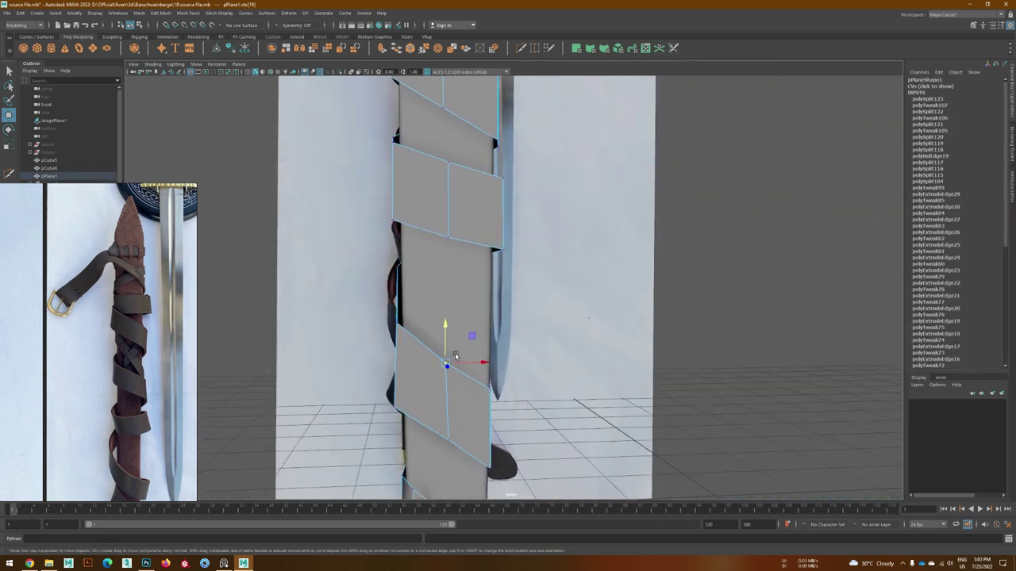
{"action": "left_click_drag", "start_coordinate": [447, 356], "coordinate": [449, 384], "text": "alt"}
{"action": "right_click_drag", "start_coordinate": [449, 384], "coordinate": [582, 438], "text": "alt"}
- Pick strap vertices and drag them to line the front bands up with the photo
{"action": "left_click", "coordinate": [582, 438]}
{"action": "left_click", "coordinate": [508, 357]}
{"action": "mouse_move", "coordinate": [508, 358]}
{"action": "left_mouse_down", "text": "alt"}
{"action": "mouse_move", "coordinate": [476, 381]}
{"action": "mouse_move", "coordinate": [555, 373]}
{"action": "mouse_move", "coordinate": [555, 344]}
{"action": "left_mouse_up", "text": "alt"}
{"action": "key", "text": "F9"}
{"action": "left_click", "coordinate": [479, 360]}
{"action": "key", "text": "F8"}
{"action": "key", "text": "F9"}
- Reselect the strap mesh in vertex mode and zoom in close to place new cuts
{"action": "left_click", "coordinate": [567, 362]}
{"action": "left_click", "coordinate": [567, 362]}
{"action": "key", "text": "F9"}
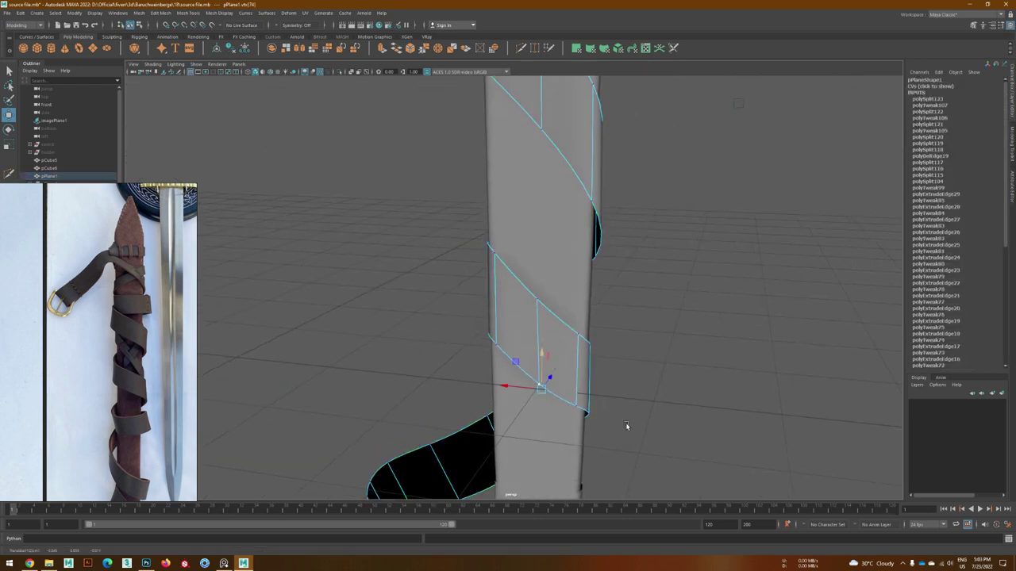
{"action": "left_click_drag", "start_coordinate": [626, 426], "coordinate": [491, 315], "text": "alt"}
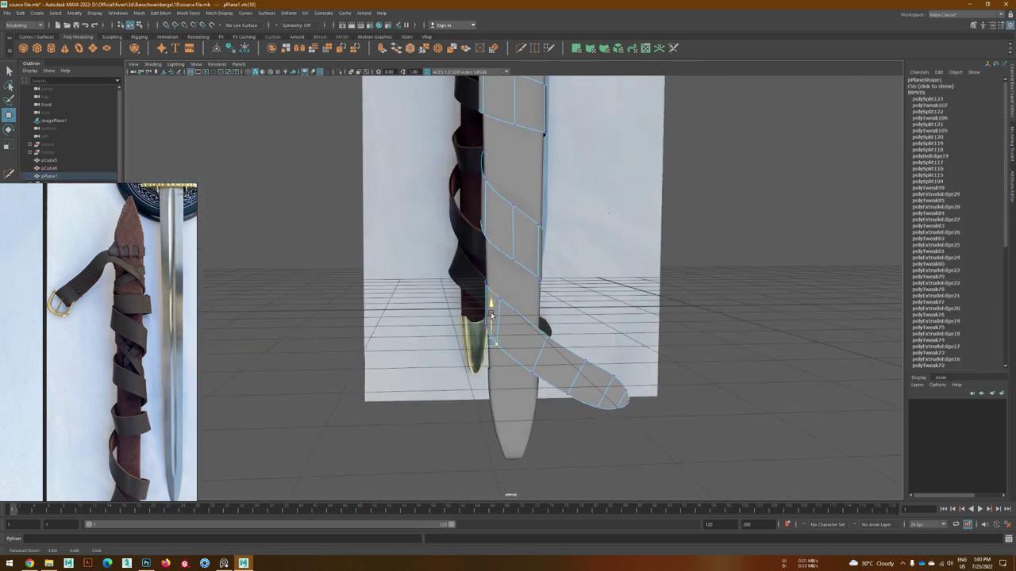
{"action": "key", "text": "F8"}
{"action": "mouse_move", "coordinate": [538, 356]}
{"action": "left_mouse_down", "text": "alt"}
{"action": "mouse_move", "coordinate": [567, 403]}
{"action": "mouse_move", "coordinate": [528, 408]}
{"action": "mouse_move", "coordinate": [438, 381]}
{"action": "mouse_move", "coordinate": [465, 356]}
{"action": "mouse_move", "coordinate": [455, 334]}
{"action": "mouse_move", "coordinate": [511, 375]}
{"action": "mouse_move", "coordinate": [502, 432]}
{"action": "left_mouse_up", "text": "alt"}
{"action": "key", "text": "F9"}
{"action": "right_click_drag", "start_coordinate": [502, 432], "coordinate": [502, 433], "text": "shift"}
{"action": "left_click_drag", "start_coordinate": [493, 414], "coordinate": [581, 386], "text": "alt"}
{"action": "mouse_move", "coordinate": [543, 308]}
{"action": "left_mouse_down", "text": "alt"}
{"action": "mouse_move", "coordinate": [559, 256]}
{"action": "mouse_move", "coordinate": [379, 193]}
{"action": "left_mouse_up", "text": "alt"}
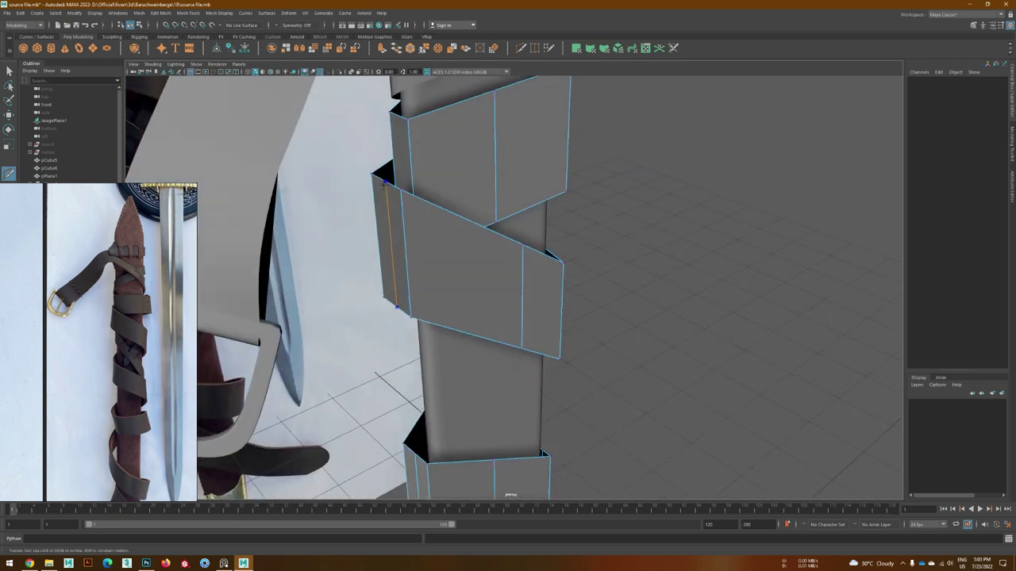
- Undo the two stray vertex moves and commit the new vertical cut on the strap
{"action": "left_click_drag", "start_coordinate": [395, 306], "coordinate": [412, 309], "text": "alt"}
{"action": "right_click_drag", "start_coordinate": [412, 310], "coordinate": [421, 306], "text": "alt"}
{"action": "key", "text": "ctrl+z"}
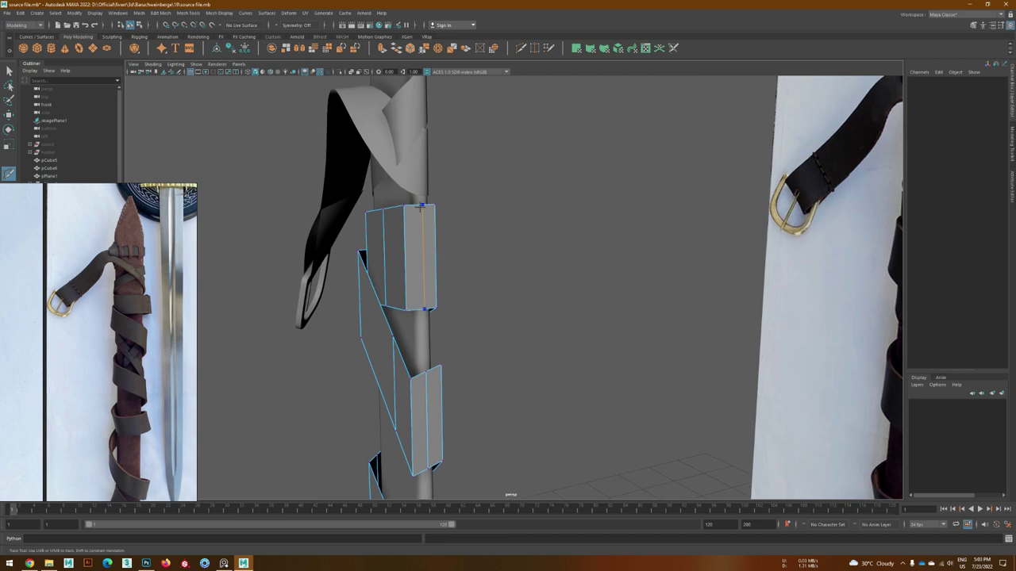
{"action": "key", "text": "ctrl+z"}
{"action": "left_click_drag", "start_coordinate": [496, 328], "coordinate": [520, 288], "text": "alt"}
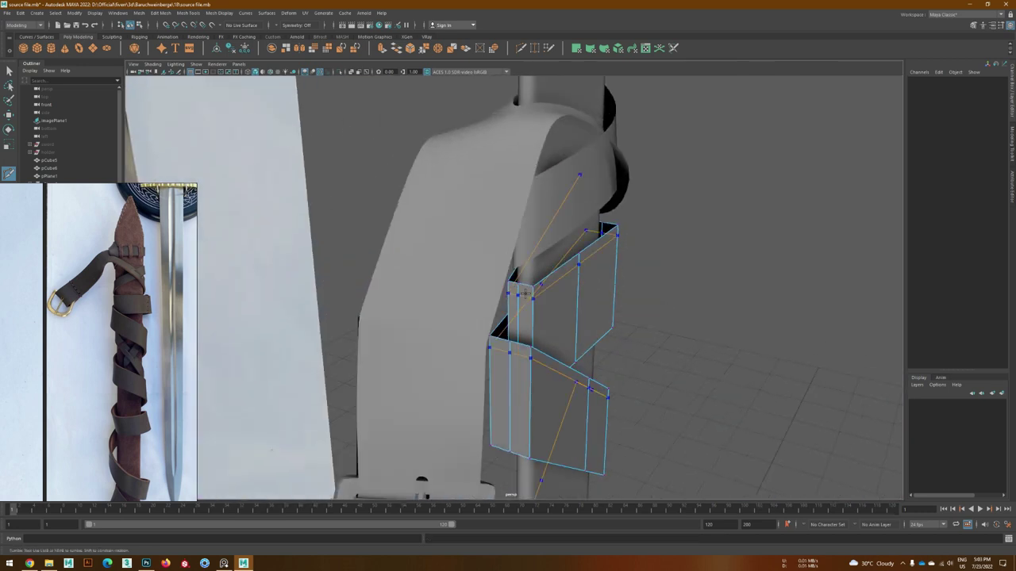
{"action": "left_click_drag", "start_coordinate": [551, 341], "coordinate": [411, 375], "text": "alt"}
{"action": "key", "text": "w"}
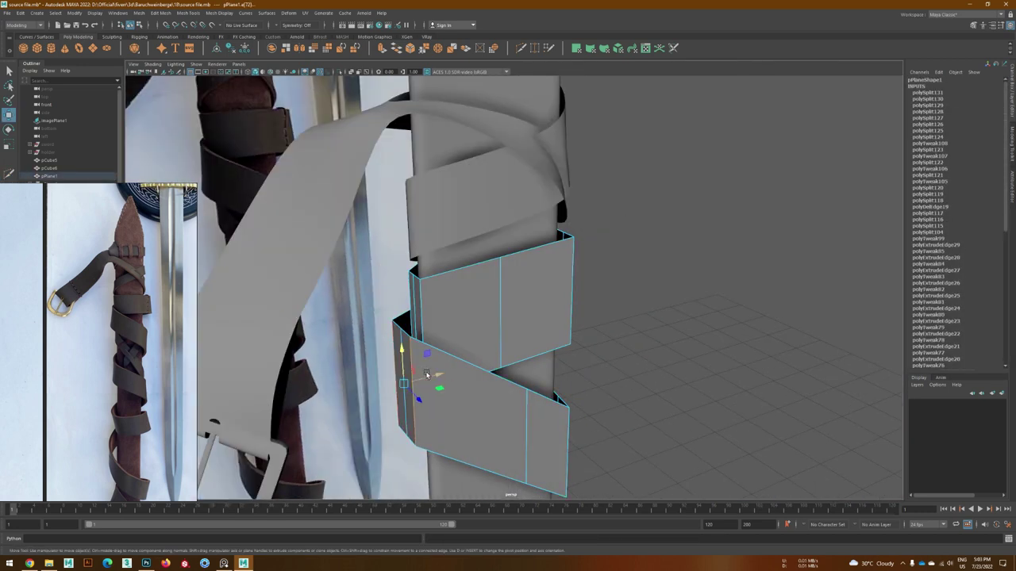
{"action": "key", "text": "1"}
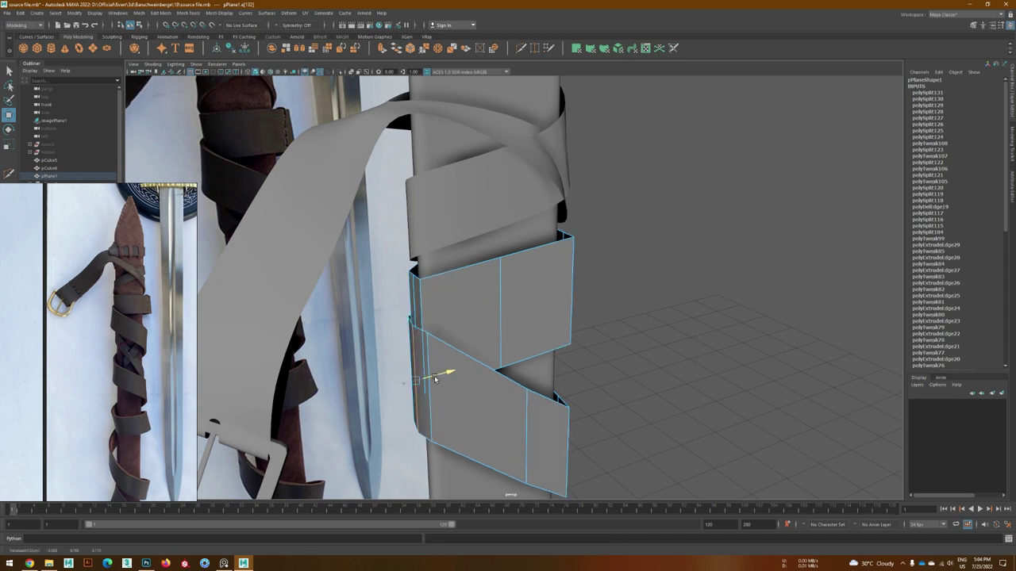
- Reselect the strap pPlane1 for component editing with the buckle in view
{"action": "key", "text": "F8"}
{"action": "left_click_drag", "start_coordinate": [456, 365], "coordinate": [425, 437], "text": "alt"}
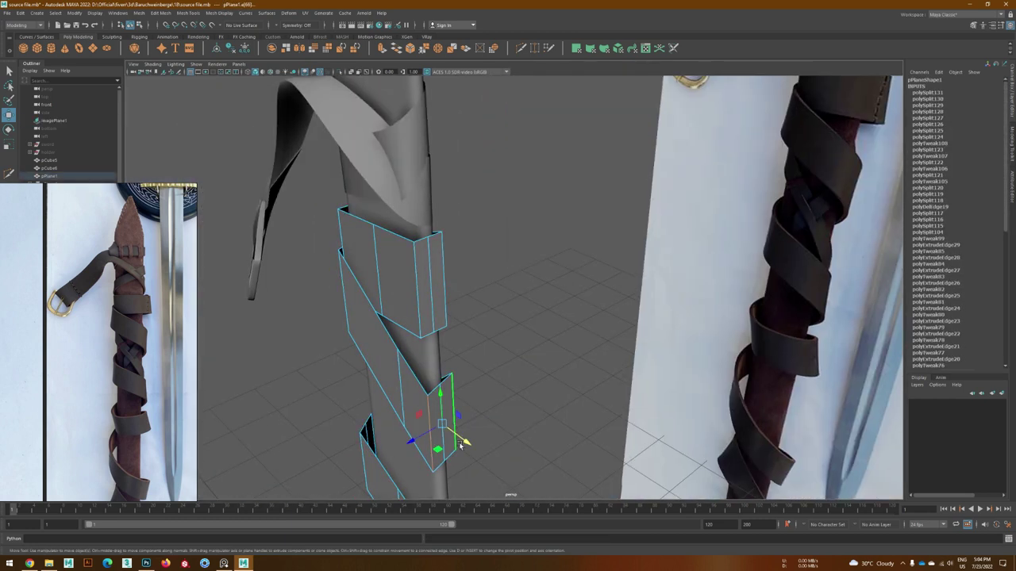
{"action": "key", "text": "F8"}
{"action": "mouse_move", "coordinate": [410, 406]}
{"action": "left_mouse_down", "text": "alt"}
{"action": "mouse_move", "coordinate": [476, 442]}
{"action": "mouse_move", "coordinate": [514, 421]}
{"action": "left_mouse_up", "text": "alt"}
{"action": "key", "text": "F8"}
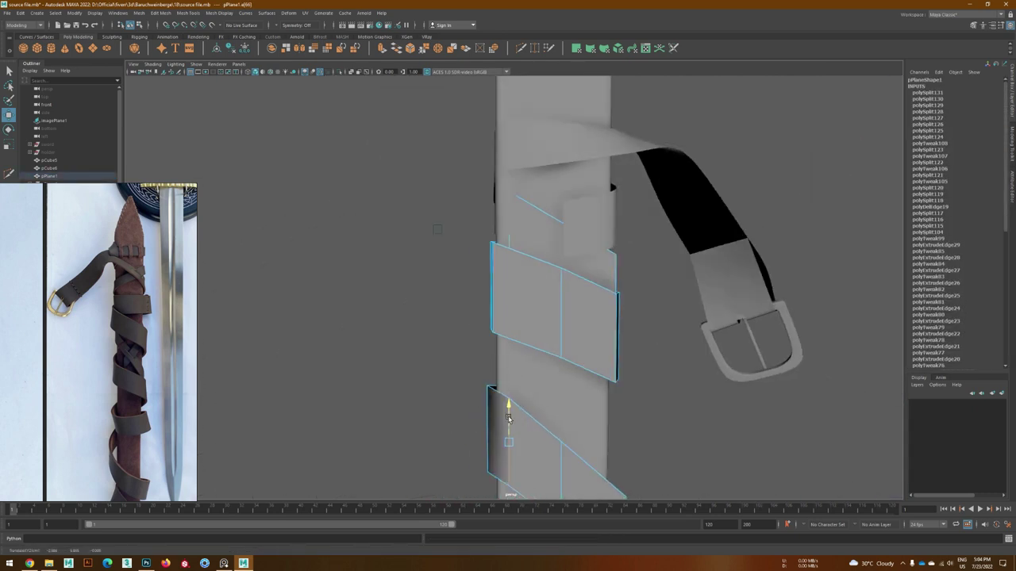
{"action": "key", "text": "F8"}
{"action": "mouse_move", "coordinate": [450, 436]}
{"action": "left_mouse_down", "text": "alt"}
{"action": "mouse_move", "coordinate": [460, 363]}
{"action": "mouse_move", "coordinate": [491, 394]}
{"action": "left_mouse_up", "text": "alt"}
{"action": "key", "text": "F8"}
{"action": "left_click", "coordinate": [471, 378]}
{"action": "key", "text": "F8"}
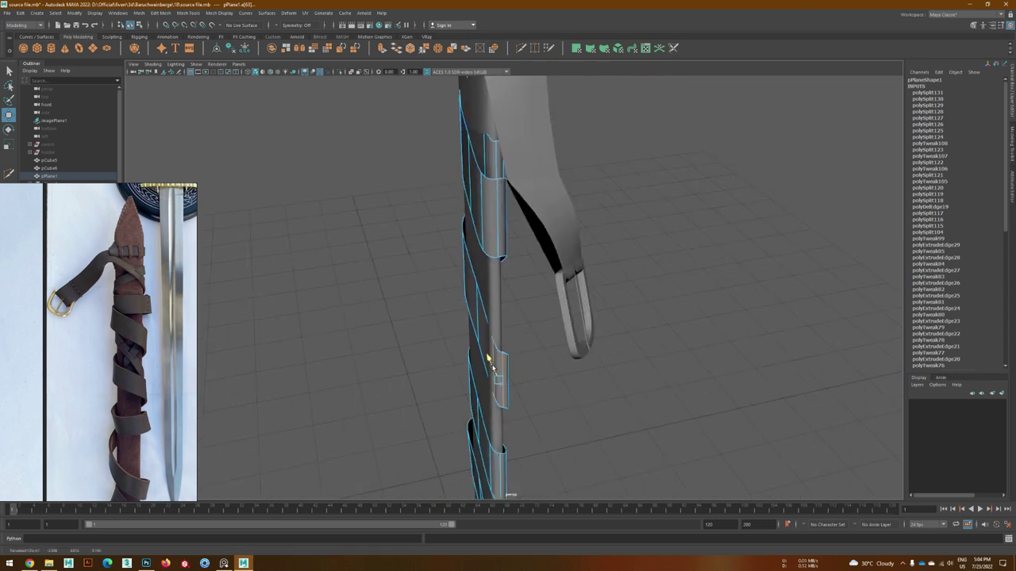
- Pull a strap edge and corner vertices tighter around the scabbard, then return to object mode
{"action": "scroll", "coordinate": [550, 401], "scroll_direction": "up", "scroll_amount": 5}
{"action": "mouse_move", "coordinate": [550, 402]}
{"action": "left_mouse_down", "text": "alt"}
{"action": "mouse_move", "coordinate": [525, 390]}
{"action": "mouse_move", "coordinate": [544, 369]}
{"action": "mouse_move", "coordinate": [531, 374]}
{"action": "mouse_move", "coordinate": [554, 374]}
{"action": "mouse_move", "coordinate": [547, 364]}
{"action": "mouse_move", "coordinate": [580, 385]}
{"action": "mouse_move", "coordinate": [610, 359]}
{"action": "mouse_move", "coordinate": [539, 385]}
{"action": "mouse_move", "coordinate": [582, 408]}
{"action": "mouse_move", "coordinate": [541, 421]}
{"action": "left_mouse_up", "text": "alt"}
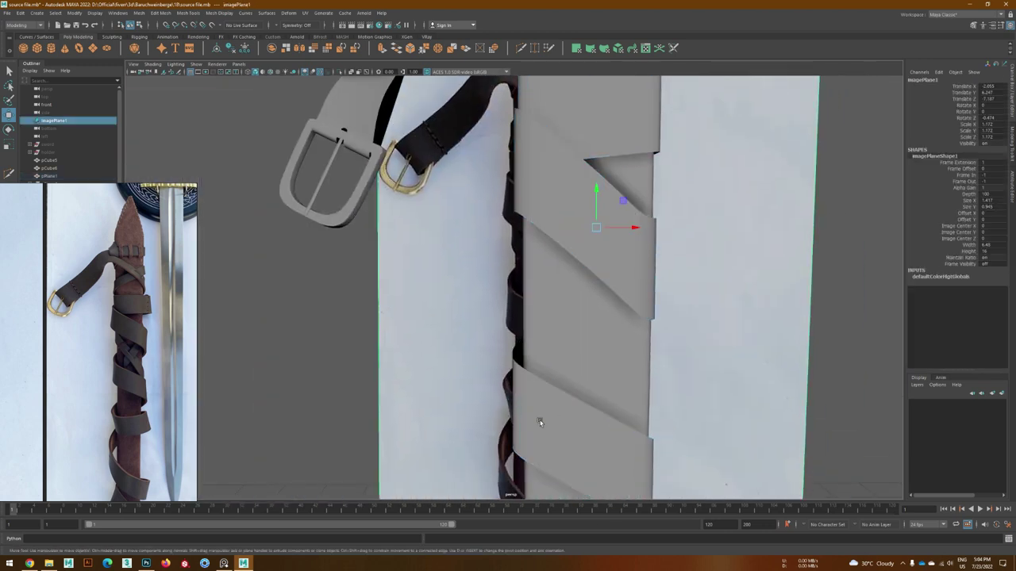
{"action": "left_click", "coordinate": [525, 390]}
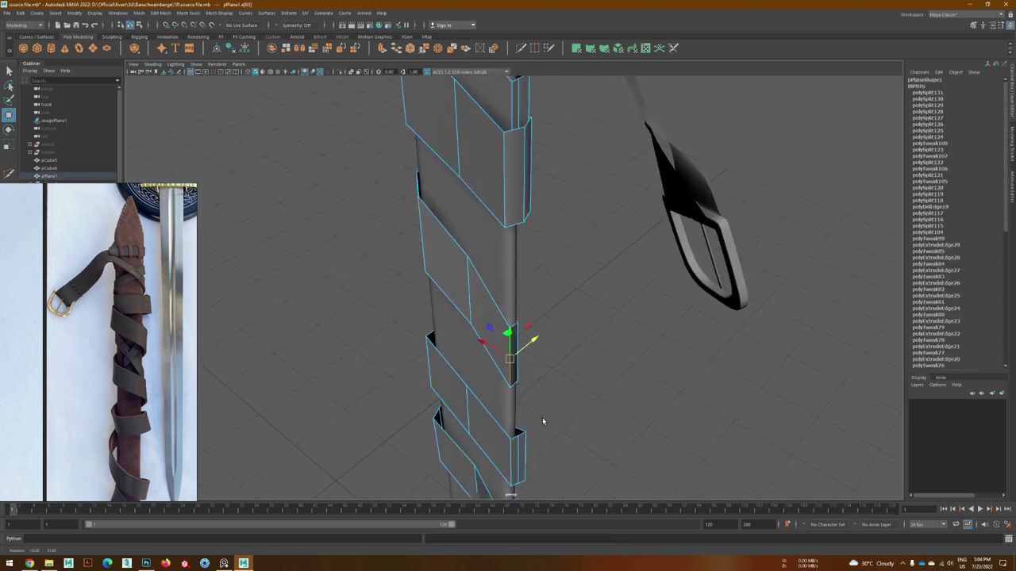
{"action": "mouse_move", "coordinate": [524, 357]}
{"action": "left_mouse_down", "text": "alt"}
{"action": "mouse_move", "coordinate": [528, 396]}
{"action": "mouse_move", "coordinate": [556, 389]}
{"action": "mouse_move", "coordinate": [539, 394]}
{"action": "mouse_move", "coordinate": [659, 412]}
{"action": "mouse_move", "coordinate": [555, 415]}
{"action": "mouse_move", "coordinate": [522, 332]}
{"action": "mouse_move", "coordinate": [508, 381]}
{"action": "left_mouse_up", "text": "alt"}
{"action": "left_click", "coordinate": [540, 394]}
{"action": "left_click", "coordinate": [522, 329]}
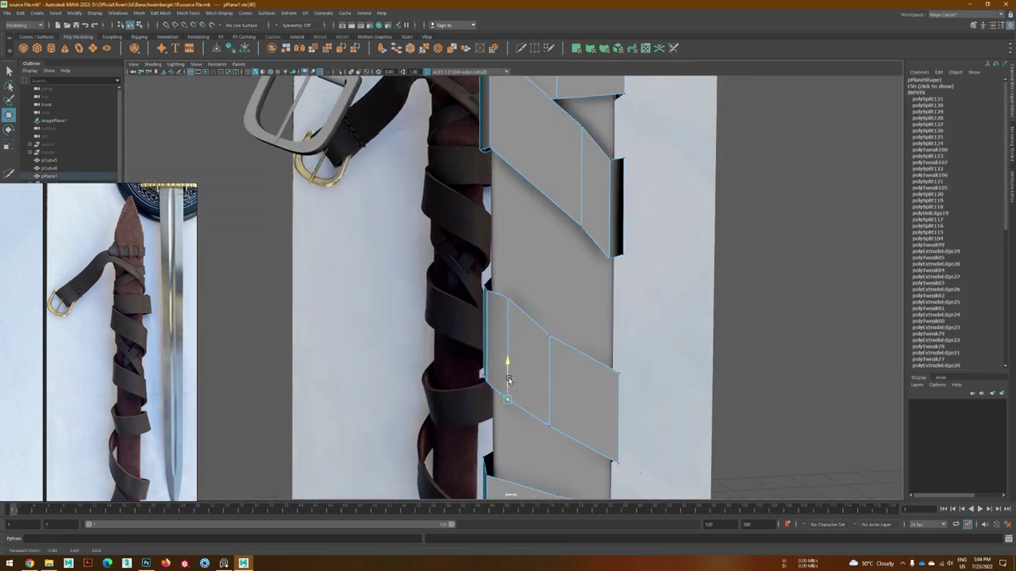
{"action": "left_click", "coordinate": [565, 343]}
{"action": "mouse_move", "coordinate": [565, 343]}
{"action": "left_mouse_down", "text": "alt"}
{"action": "mouse_move", "coordinate": [546, 326]}
{"action": "mouse_move", "coordinate": [476, 307]}
{"action": "mouse_move", "coordinate": [532, 334]}
{"action": "mouse_move", "coordinate": [513, 370]}
{"action": "left_mouse_up", "text": "alt"}
{"action": "key", "text": "F8"}
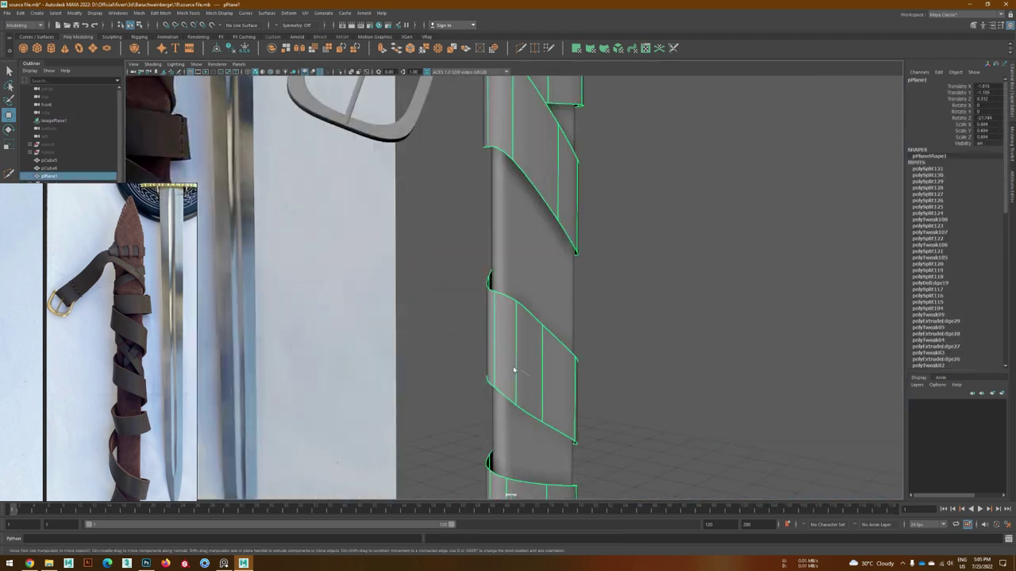
- Tweak strap band vertices on the unsmoothed cage, checking the smoothed result between edits
{"action": "key", "text": "1"}
{"action": "key", "text": "F8"}
{"action": "left_click", "coordinate": [516, 298]}
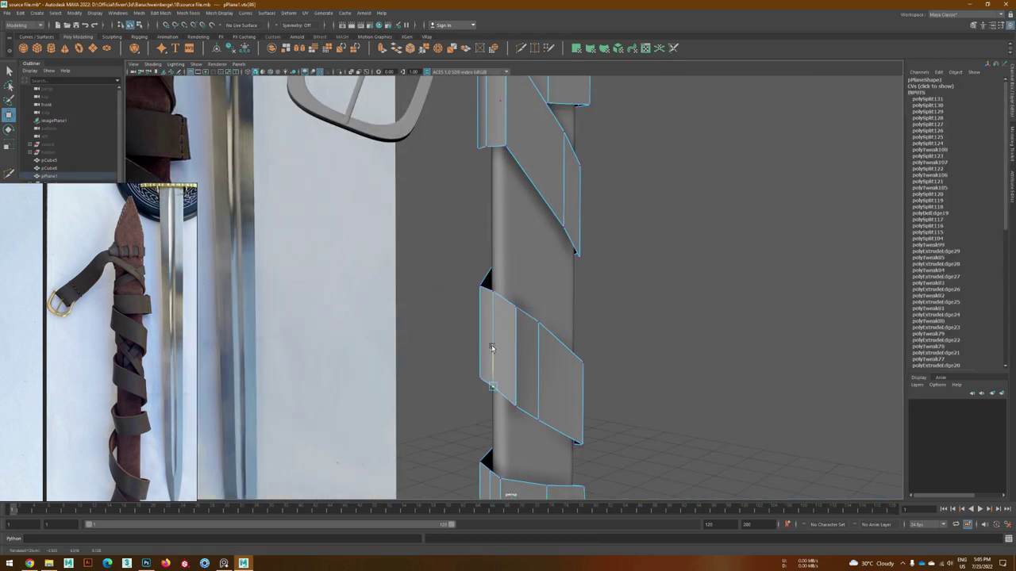
{"action": "key", "text": "3"}
{"action": "left_click_drag", "start_coordinate": [492, 348], "coordinate": [458, 358], "text": "alt"}
{"action": "scroll", "coordinate": [458, 358], "scroll_direction": "down", "scroll_amount": 3}
{"action": "scroll", "coordinate": [399, 339], "scroll_direction": "up", "scroll_amount": 3}
{"action": "left_click_drag", "start_coordinate": [400, 339], "coordinate": [464, 358], "text": "alt"}
{"action": "key", "text": "F8"}
{"action": "key", "text": "1"}
{"action": "key", "text": "F8"}
{"action": "left_click", "coordinate": [489, 287]}
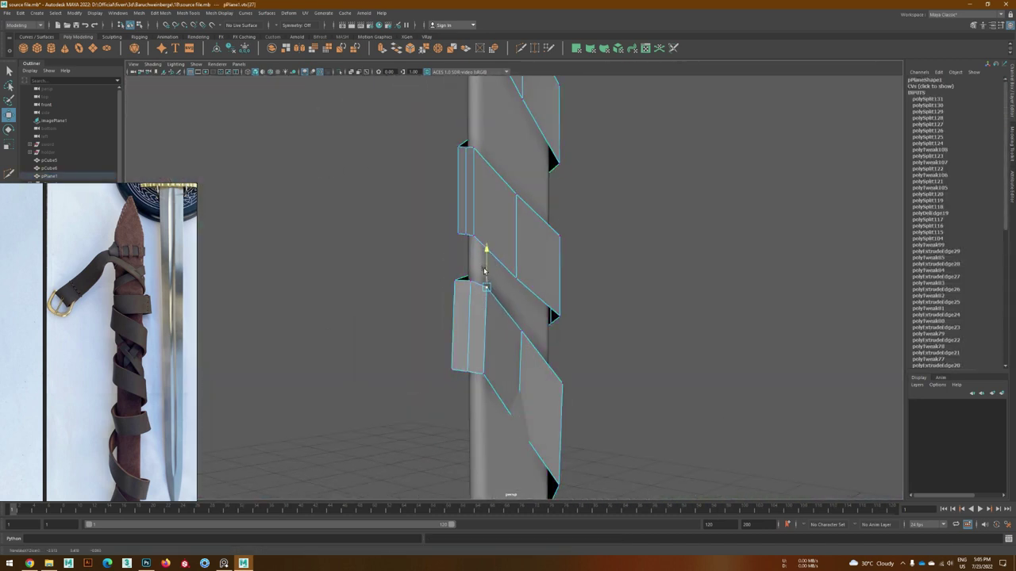
{"action": "key", "text": "F8"}
- Adjust a strap vertex near the sword side and compare the strap with the photo
{"action": "mouse_move", "coordinate": [418, 288]}
{"action": "left_mouse_down", "text": "alt"}
{"action": "mouse_move", "coordinate": [511, 401]}
{"action": "mouse_move", "coordinate": [480, 339]}
{"action": "left_mouse_up", "text": "alt"}
{"action": "key", "text": "F8"}
{"action": "left_click", "coordinate": [480, 340]}
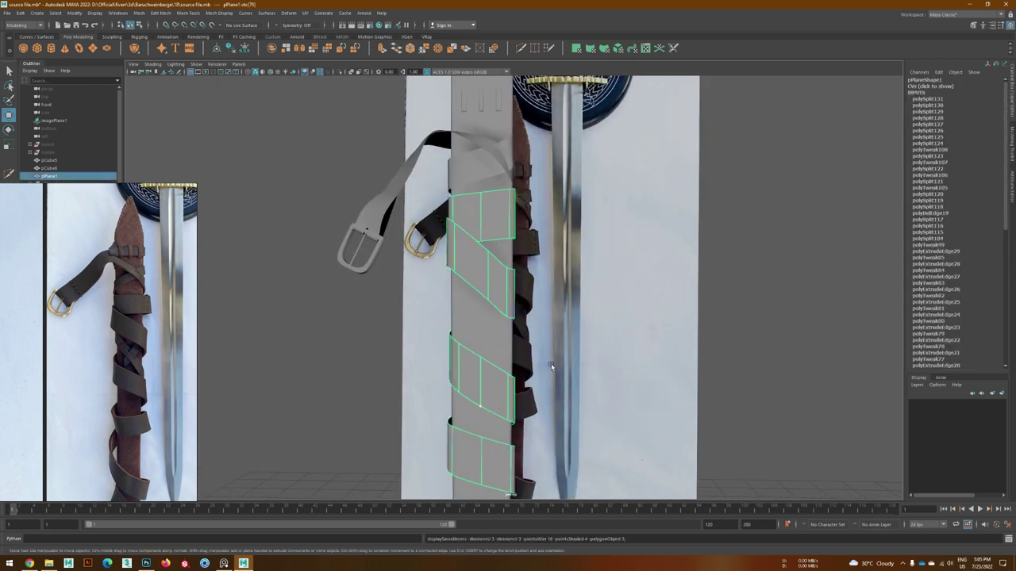
{"action": "key", "text": "F8"}
{"action": "mouse_move", "coordinate": [551, 367]}
{"action": "left_mouse_down", "text": "alt"}
{"action": "mouse_move", "coordinate": [479, 331]}
{"action": "mouse_move", "coordinate": [464, 351]}
{"action": "left_mouse_up", "text": "alt"}
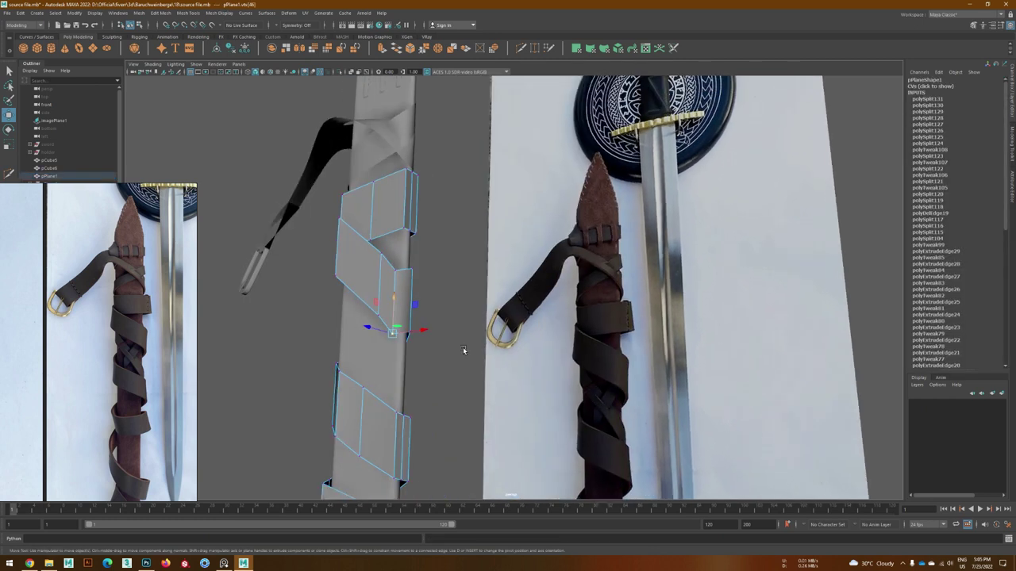
{"action": "mouse_move", "coordinate": [408, 323]}
{"action": "left_mouse_down", "text": "alt"}
{"action": "mouse_move", "coordinate": [426, 287]}
{"action": "mouse_move", "coordinate": [440, 316]}
{"action": "mouse_move", "coordinate": [498, 349]}
{"action": "left_mouse_up", "text": "alt"}
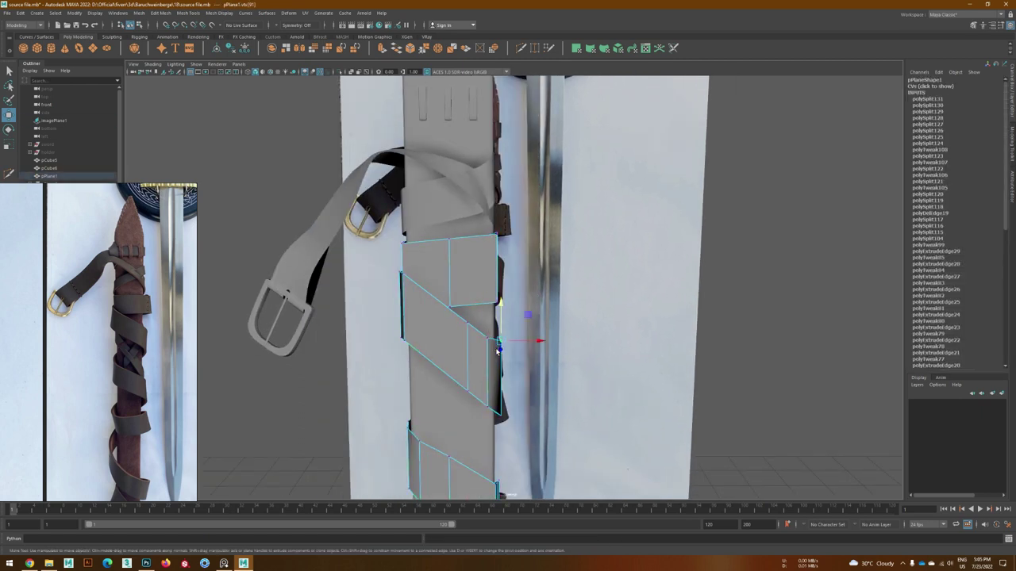
- Select the reference image plane, zoom out, then reselect the strap
{"action": "left_click", "coordinate": [410, 347]}
{"action": "mouse_move", "coordinate": [410, 347]}
{"action": "left_mouse_down", "text": "alt"}
{"action": "mouse_move", "coordinate": [410, 290]}
{"action": "mouse_move", "coordinate": [481, 288]}
{"action": "left_mouse_up", "text": "alt"}
{"action": "scroll", "coordinate": [481, 287], "scroll_direction": "up", "scroll_amount": 3}
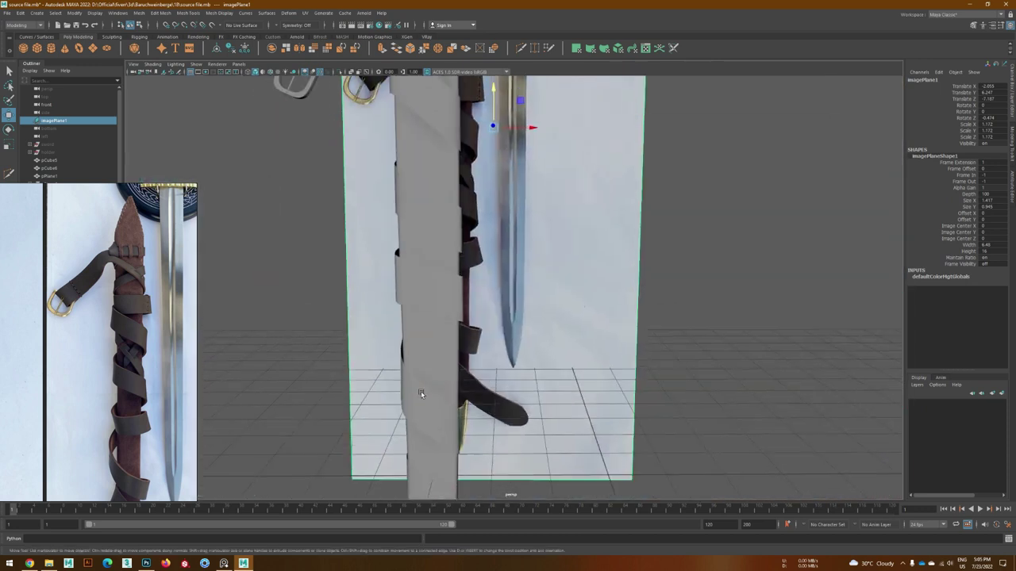
{"action": "left_click", "coordinate": [419, 390]}
{"action": "mouse_move", "coordinate": [419, 390]}
{"action": "left_mouse_down", "text": "alt"}
{"action": "mouse_move", "coordinate": [461, 346]}
{"action": "mouse_move", "coordinate": [464, 399]}
{"action": "mouse_move", "coordinate": [434, 378]}
{"action": "left_mouse_up", "text": "alt"}
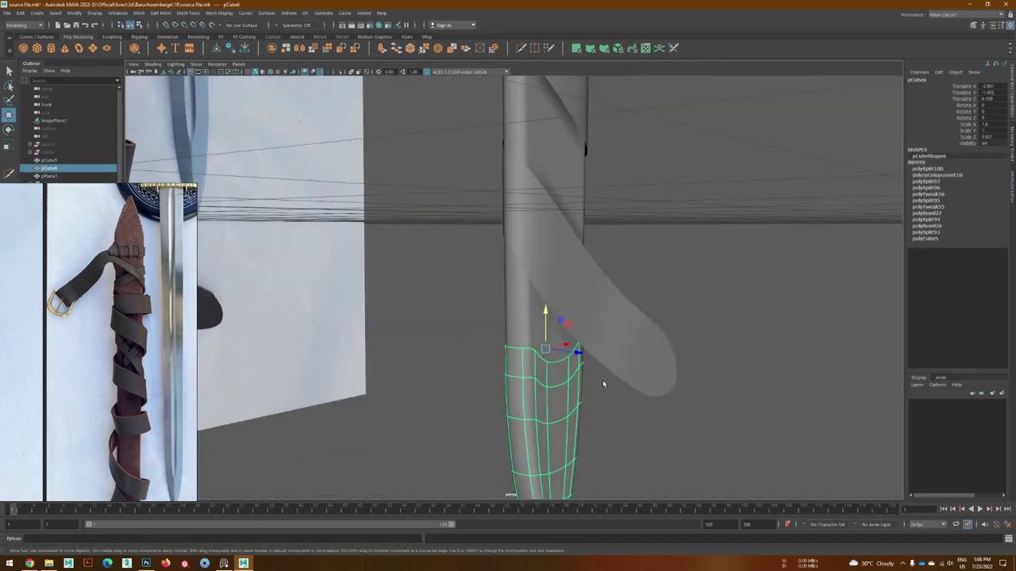
{"action": "left_click_drag", "start_coordinate": [602, 380], "coordinate": [538, 406], "text": "alt"}
{"action": "key", "text": "ctrl+e"}
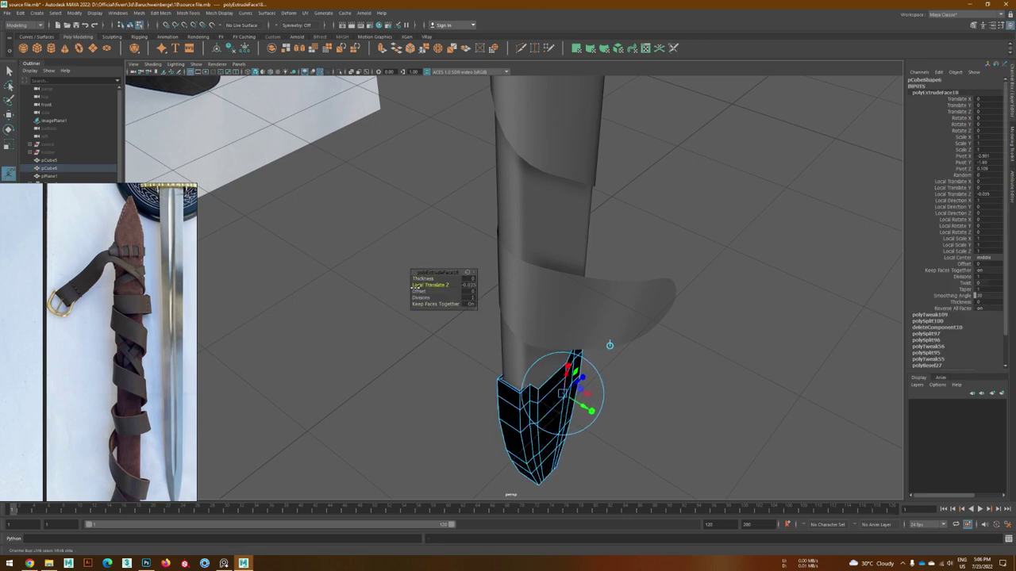
{"action": "right_click_drag", "start_coordinate": [521, 408], "coordinate": [536, 333]}
{"action": "key", "text": "f"}
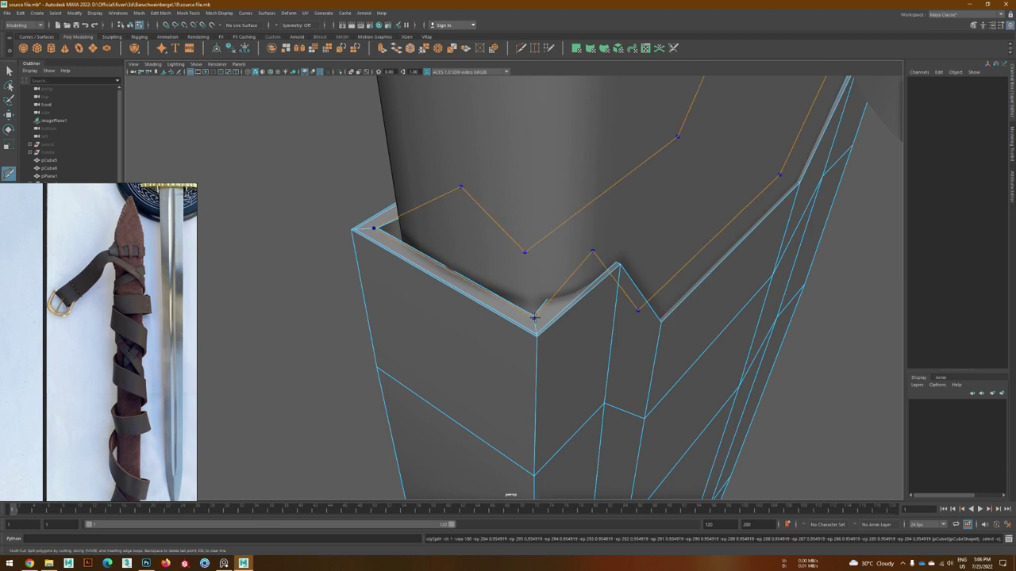
{"action": "key", "text": "w"}
{"action": "mouse_move", "coordinate": [534, 317]}
{"action": "left_mouse_down", "text": "alt"}
{"action": "mouse_move", "coordinate": [539, 411]}
{"action": "mouse_move", "coordinate": [548, 400]}
{"action": "mouse_move", "coordinate": [574, 446]}
{"action": "mouse_move", "coordinate": [526, 390]}
{"action": "left_mouse_up", "text": "alt"}
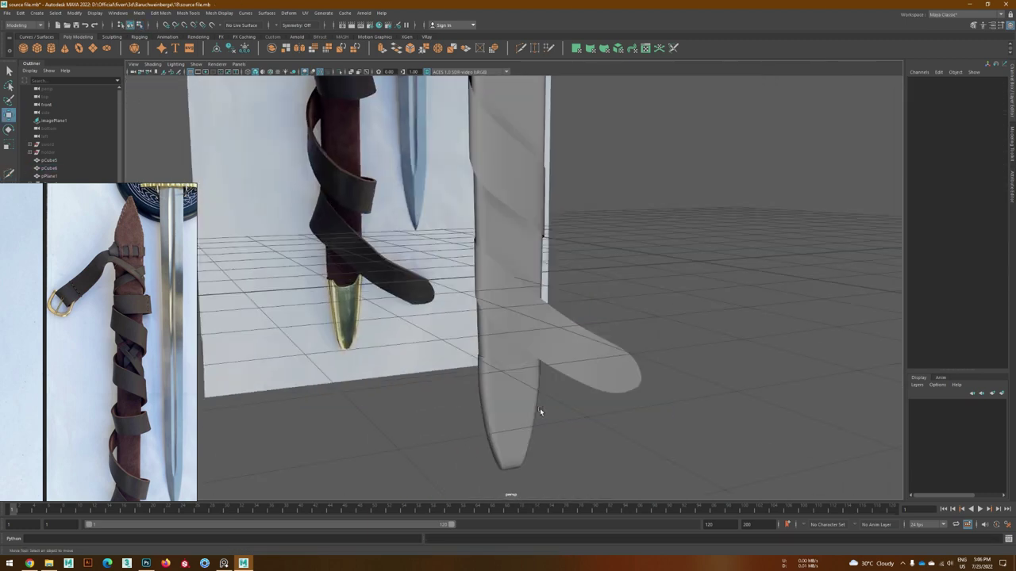
{"action": "left_click", "coordinate": [540, 411]}
{"action": "left_click", "coordinate": [542, 405]}
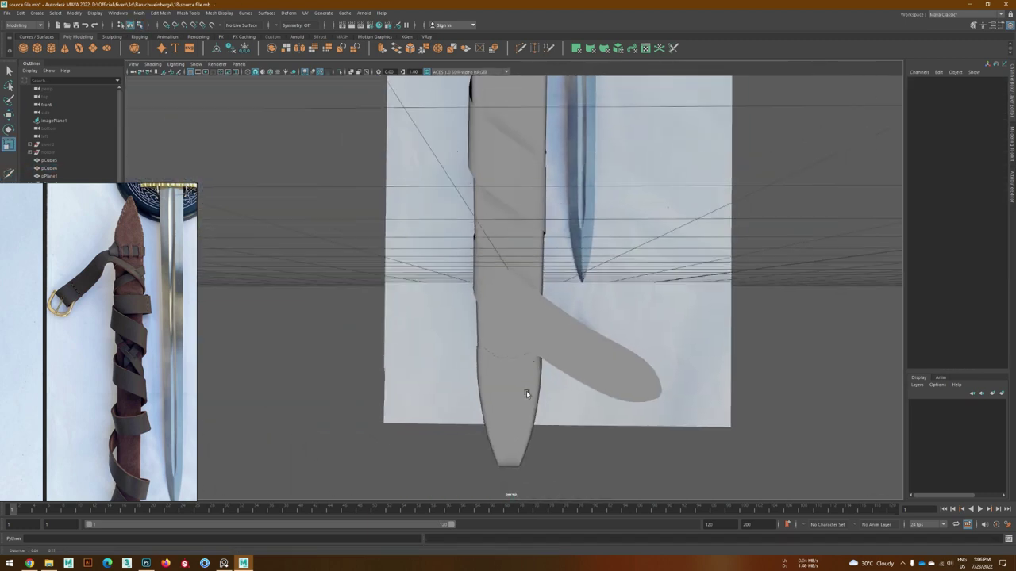
{"action": "scroll", "coordinate": [526, 390], "scroll_direction": "down", "scroll_amount": 2}
{"action": "scroll", "coordinate": [148, 396], "scroll_direction": "up", "scroll_amount": 2}
{"action": "left_click_drag", "start_coordinate": [238, 373], "coordinate": [426, 336], "text": "alt"}
{"action": "left_click", "coordinate": [398, 408]}
{"action": "mouse_move", "coordinate": [399, 408]}
{"action": "left_mouse_down", "text": "alt"}
{"action": "mouse_move", "coordinate": [413, 413]}
{"action": "mouse_move", "coordinate": [396, 317]}
{"action": "left_mouse_up", "text": "alt"}
{"action": "left_click", "coordinate": [434, 431]}
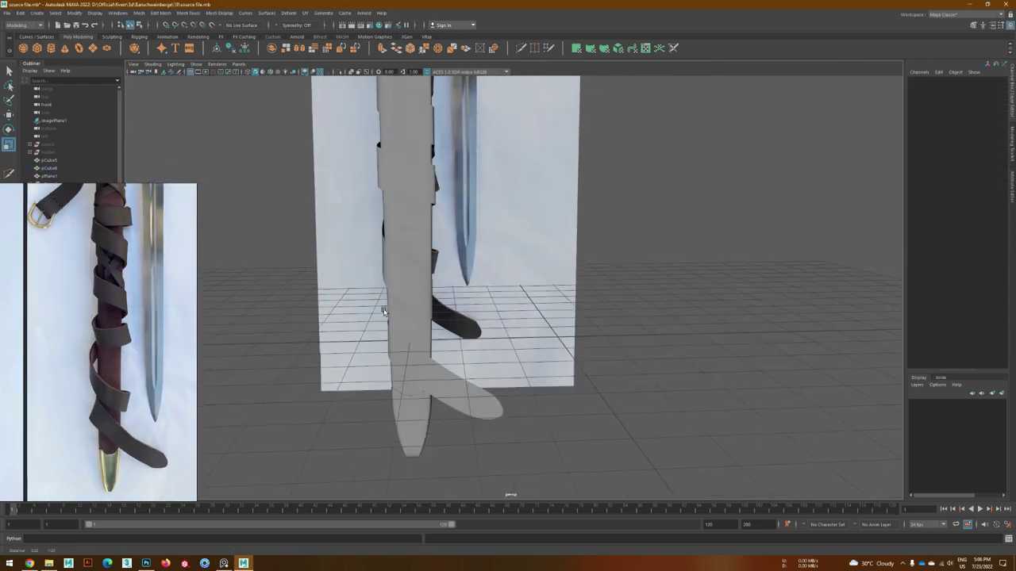
{"action": "right_click", "coordinate": [397, 317]}
{"action": "scroll", "coordinate": [446, 351], "scroll_direction": "up", "scroll_amount": 3}
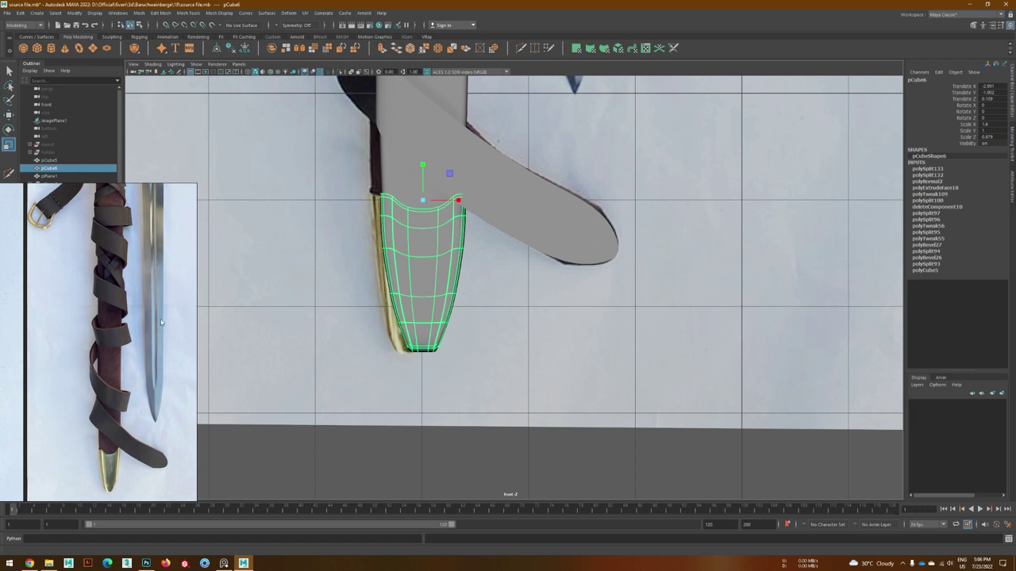
{"action": "scroll", "coordinate": [161, 322], "scroll_direction": "up", "scroll_amount": 2}
{"action": "scroll", "coordinate": [470, 322], "scroll_direction": "up", "scroll_amount": 3}
{"action": "scroll", "coordinate": [373, 325], "scroll_direction": "up", "scroll_amount": 2}
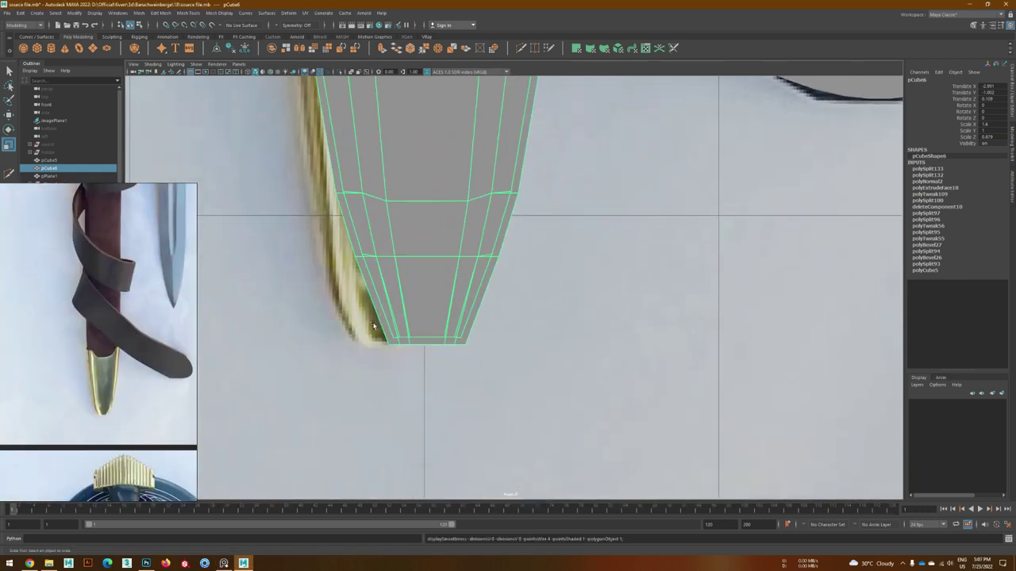
{"action": "key", "text": "F9"}
{"action": "left_click", "coordinate": [389, 341]}
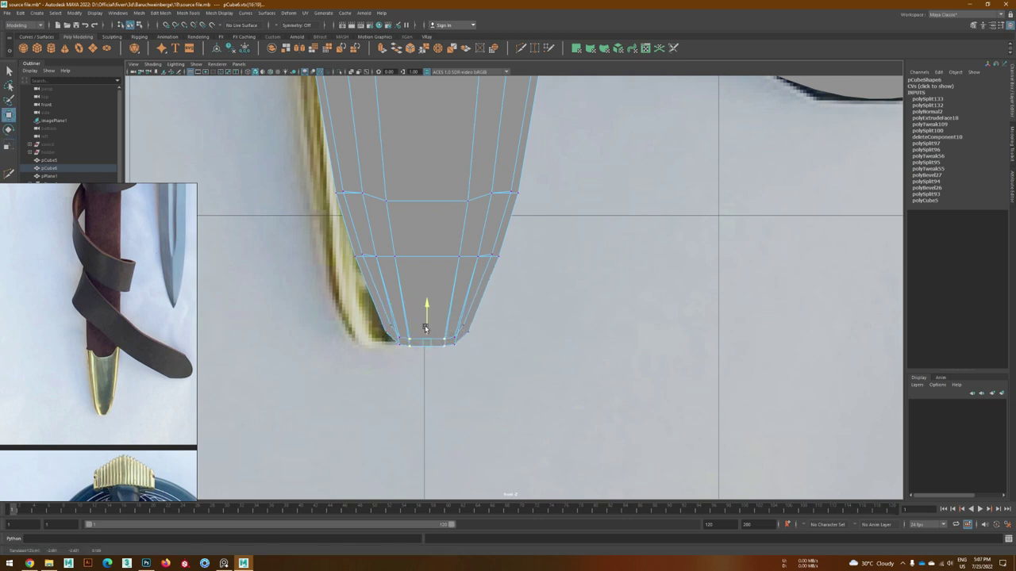
{"action": "key", "text": "F8"}
{"action": "scroll", "coordinate": [426, 328], "scroll_direction": "down", "scroll_amount": 5}
{"action": "scroll", "coordinate": [480, 340], "scroll_direction": "up", "scroll_amount": 2}
{"action": "scroll", "coordinate": [480, 339], "scroll_direction": "up", "scroll_amount": 2}
{"action": "mouse_move", "coordinate": [480, 340]}
{"action": "left_mouse_down", "text": "alt"}
{"action": "mouse_move", "coordinate": [350, 383]}
{"action": "mouse_move", "coordinate": [450, 391]}
{"action": "left_mouse_up", "text": "alt"}
{"action": "scroll", "coordinate": [444, 321], "scroll_direction": "up", "scroll_amount": 2}
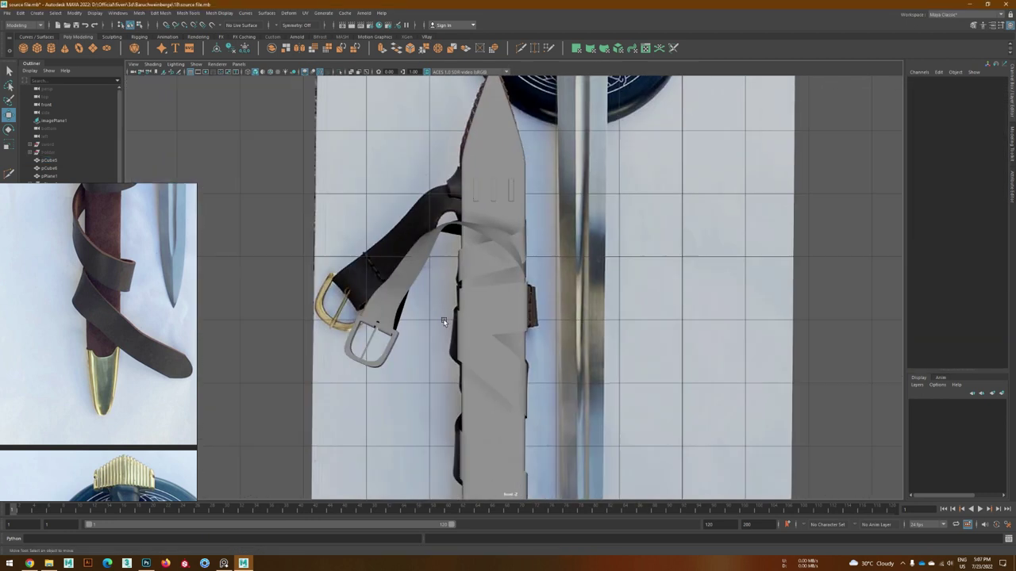
{"action": "scroll", "coordinate": [444, 321], "scroll_direction": "up", "scroll_amount": 2}
{"action": "scroll", "coordinate": [496, 304], "scroll_direction": "up", "scroll_amount": 4}
- Set the Move Tool axis orientation to Object for the buckle's vertices
{"action": "key", "text": "F8"}
{"action": "left_click", "coordinate": [433, 310]}
{"action": "double_click", "coordinate": [9, 113]}
{"action": "left_click", "coordinate": [165, 389]}
{"action": "left_click", "coordinate": [181, 394]}
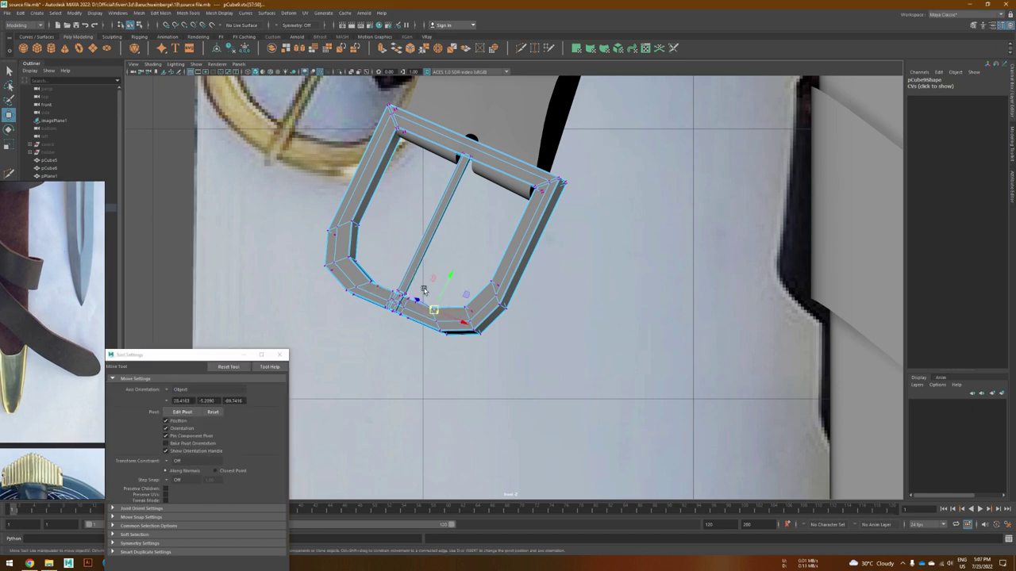
- Select the buckle's inner edge loop and scale and move it to match the reference
{"action": "key", "text": "space"}
{"action": "mouse_move", "coordinate": [415, 208]}
{"action": "left_mouse_down", "text": "alt"}
{"action": "mouse_move", "coordinate": [468, 248]}
{"action": "mouse_move", "coordinate": [482, 320]}
{"action": "mouse_move", "coordinate": [426, 296]}
{"action": "mouse_move", "coordinate": [441, 248]}
{"action": "mouse_move", "coordinate": [484, 324]}
{"action": "mouse_move", "coordinate": [411, 355]}
{"action": "left_mouse_up", "text": "alt"}
{"action": "double_click", "coordinate": [411, 354]}
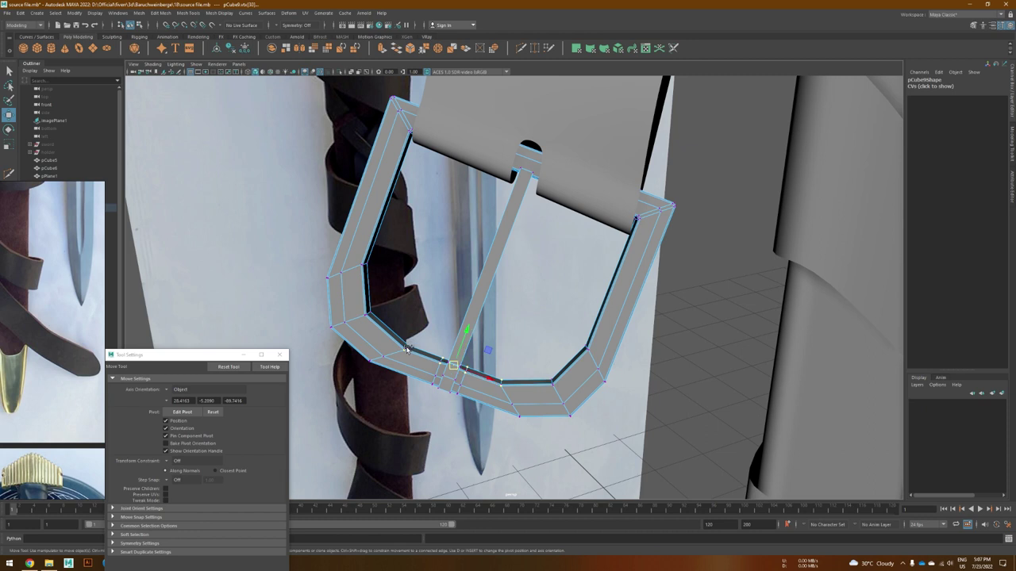
{"action": "mouse_move", "coordinate": [522, 418]}
{"action": "left_mouse_down", "text": "alt"}
{"action": "mouse_move", "coordinate": [641, 490]}
{"action": "mouse_move", "coordinate": [596, 408]}
{"action": "mouse_move", "coordinate": [431, 356]}
{"action": "mouse_move", "coordinate": [455, 330]}
{"action": "left_mouse_up", "text": "alt"}
{"action": "mouse_move", "coordinate": [641, 232]}
{"action": "left_mouse_down", "text": "alt"}
{"action": "mouse_move", "coordinate": [611, 283]}
{"action": "mouse_move", "coordinate": [505, 287]}
{"action": "mouse_move", "coordinate": [529, 270]}
{"action": "mouse_move", "coordinate": [542, 313]}
{"action": "mouse_move", "coordinate": [554, 255]}
{"action": "mouse_move", "coordinate": [508, 317]}
{"action": "mouse_move", "coordinate": [525, 337]}
{"action": "left_mouse_up", "text": "alt"}
{"action": "key", "text": "r"}
{"action": "key", "text": "w"}
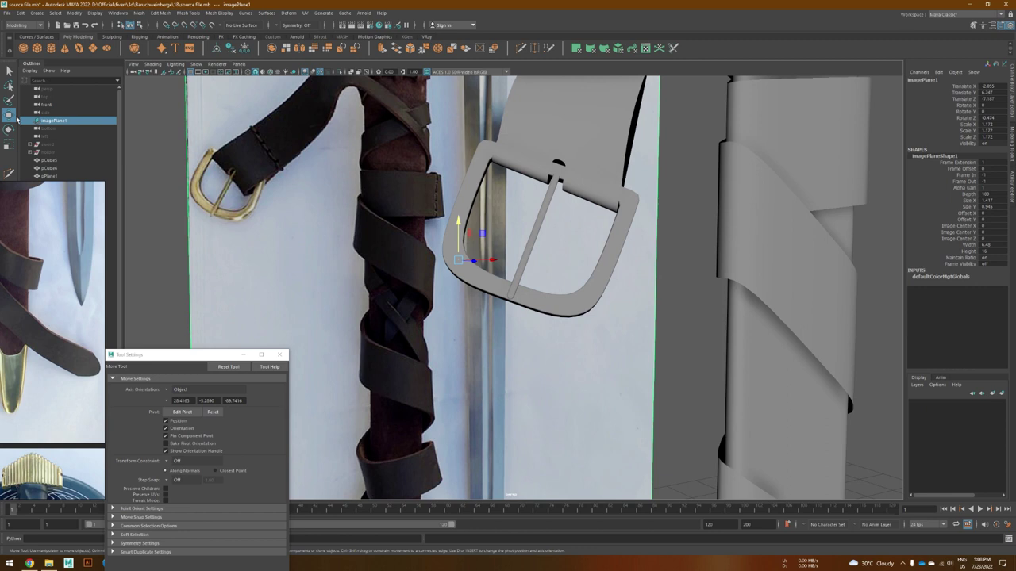
- Reset the Move axis orientation to World and select the belt strap mesh
{"action": "left_click", "coordinate": [169, 390]}
{"action": "left_click", "coordinate": [178, 401]}
{"action": "left_click_drag", "start_coordinate": [508, 285], "coordinate": [351, 71], "text": "alt"}
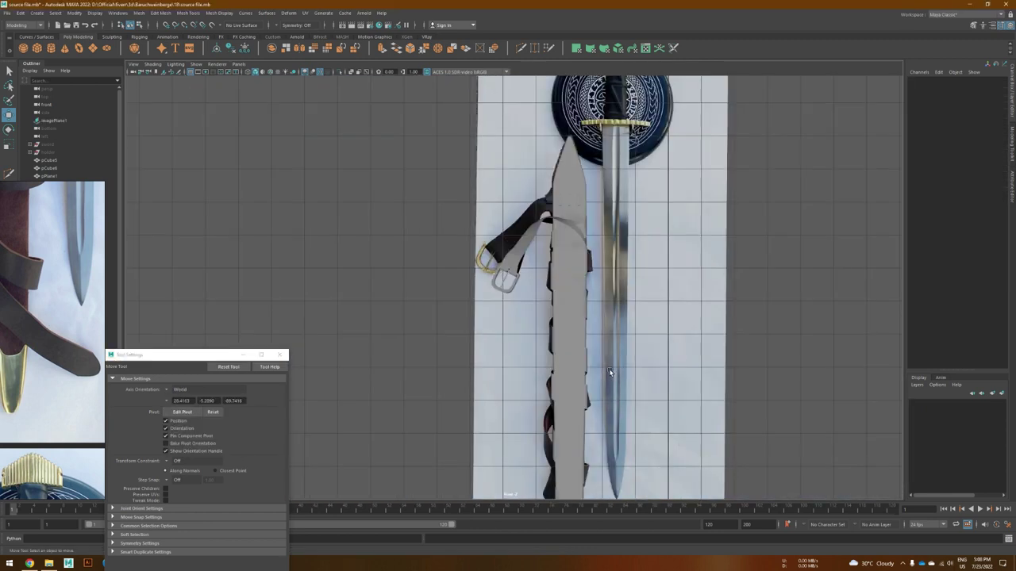
{"action": "scroll", "coordinate": [445, 242], "scroll_direction": "up", "scroll_amount": 3}
{"action": "left_click", "coordinate": [201, 314]}
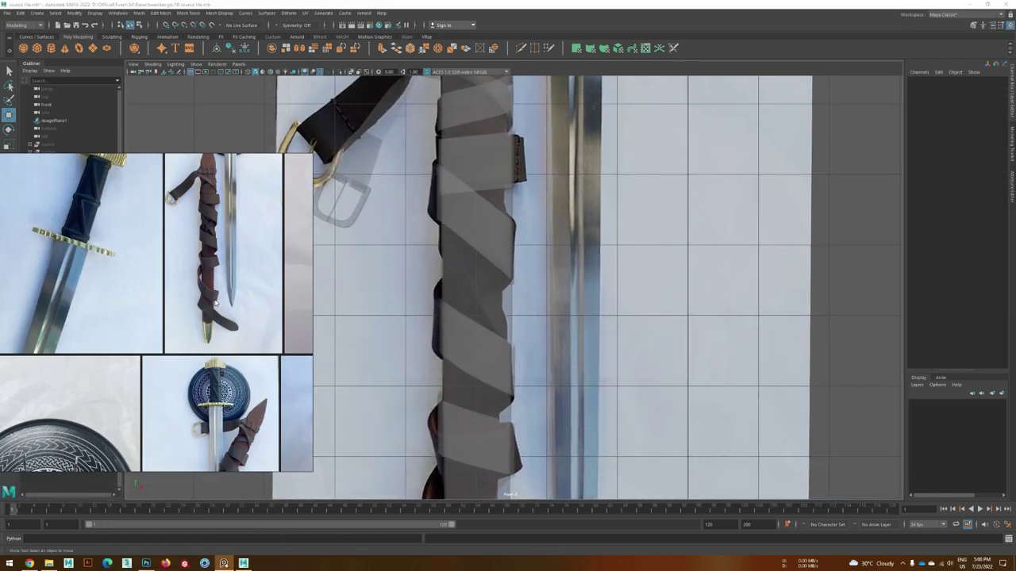
{"action": "scroll", "coordinate": [201, 314], "scroll_direction": "up", "scroll_amount": 5}
{"action": "scroll", "coordinate": [201, 314], "scroll_direction": "down", "scroll_amount": 3}
{"action": "scroll", "coordinate": [318, 238], "scroll_direction": "down", "scroll_amount": 4}
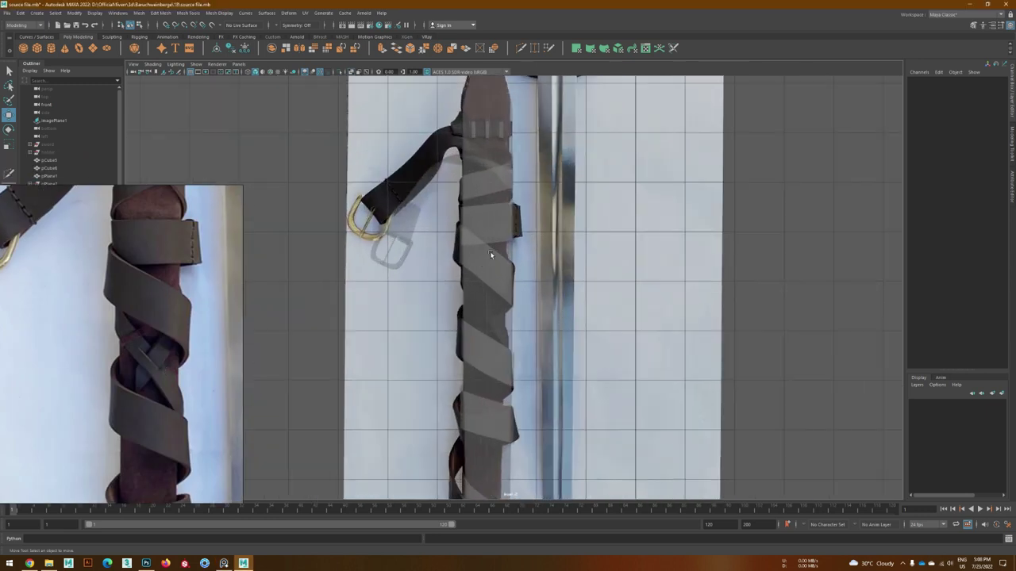
{"action": "left_click", "coordinate": [381, 203]}
- Draw a tall narrow polygon plane beside the scabbard and move it toward the belt
{"action": "left_click", "coordinate": [302, 244]}
{"action": "middle_click_drag", "start_coordinate": [302, 244], "coordinate": [350, 184], "text": "alt"}
{"action": "key", "text": "g"}
{"action": "left_click_drag", "start_coordinate": [334, 236], "coordinate": [347, 325]}
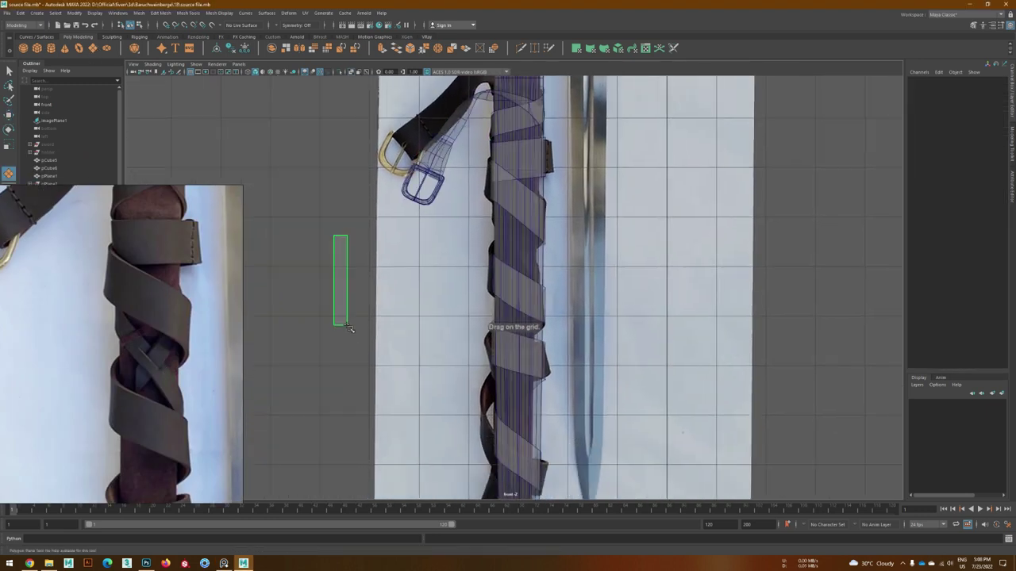
{"action": "key", "text": "space"}
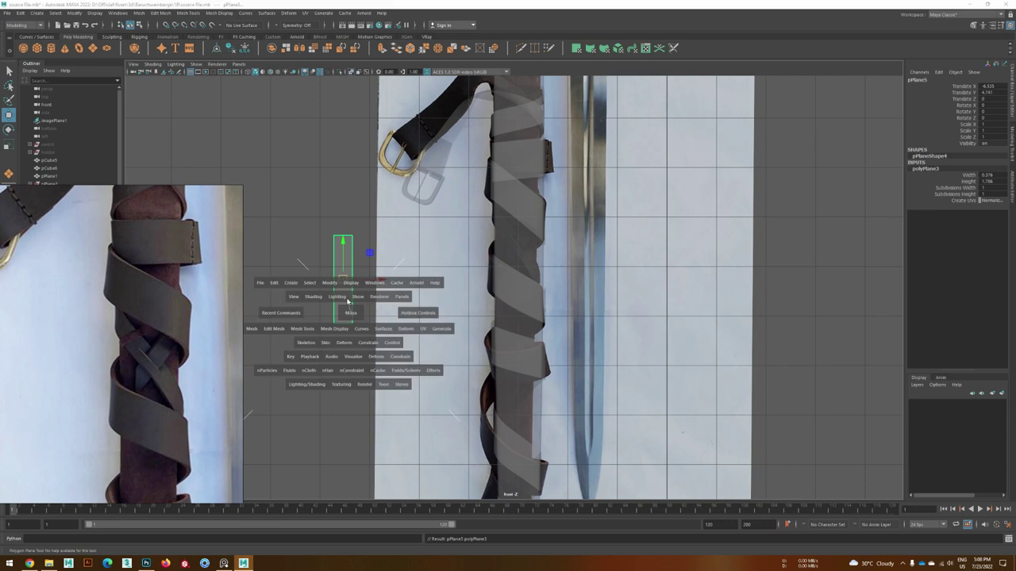
{"action": "key", "text": "w"}
{"action": "left_click_drag", "start_coordinate": [382, 279], "coordinate": [582, 280]}
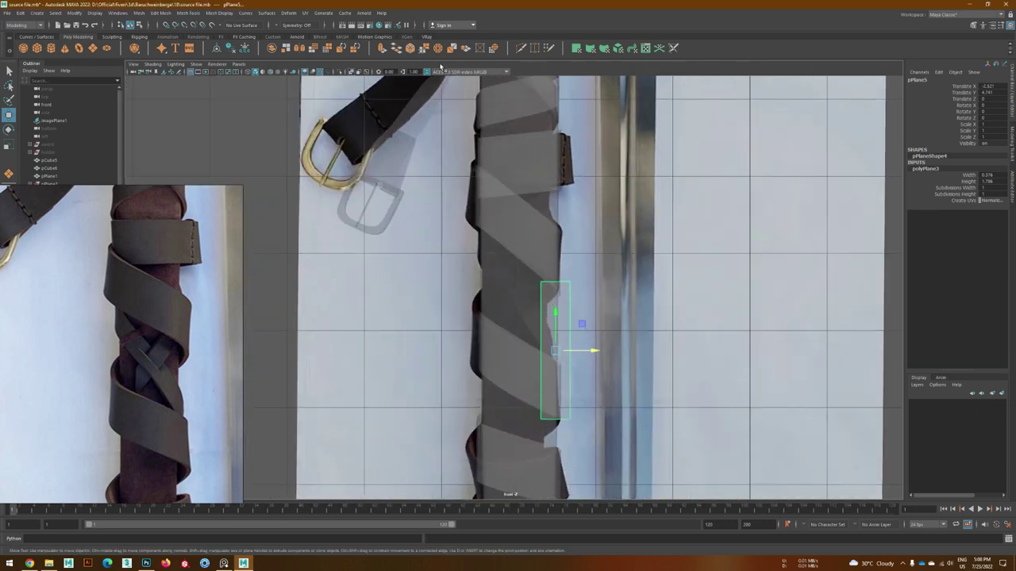
- Check the plane in perspective and position it onto the belt
{"action": "key", "text": "space"}
{"action": "left_click_drag", "start_coordinate": [583, 350], "coordinate": [579, 386], "text": "alt"}
{"action": "key", "text": "space"}
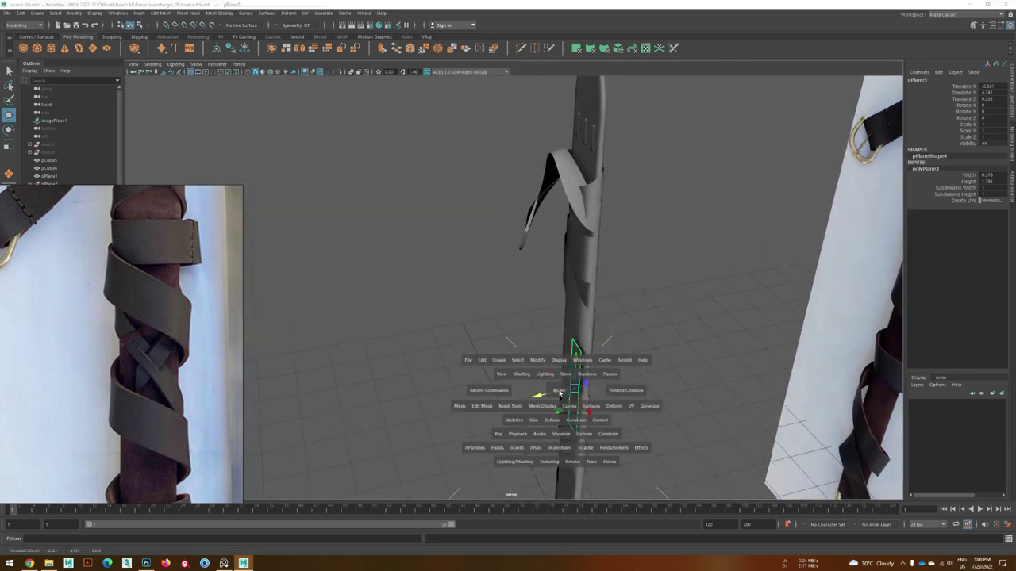
{"action": "left_click_drag", "start_coordinate": [585, 335], "coordinate": [539, 265]}
{"action": "scroll", "coordinate": [484, 275], "scroll_direction": "up", "scroll_amount": 2}
{"action": "middle_click_drag", "start_coordinate": [484, 276], "coordinate": [452, 287], "text": "alt"}
{"action": "mouse_move", "coordinate": [521, 265]}
{"action": "left_mouse_down"}
{"action": "mouse_move", "coordinate": [537, 284]}
{"action": "mouse_move", "coordinate": [530, 297]}
{"action": "mouse_move", "coordinate": [510, 277]}
{"action": "left_mouse_up"}
- Scale the plane's X to 0.744 and rotate it diagonally across the scabbard
{"action": "key", "text": "r"}
{"action": "key", "text": "e"}
{"action": "key", "text": "w"}
{"action": "middle_click_drag", "start_coordinate": [527, 287], "coordinate": [527, 258]}
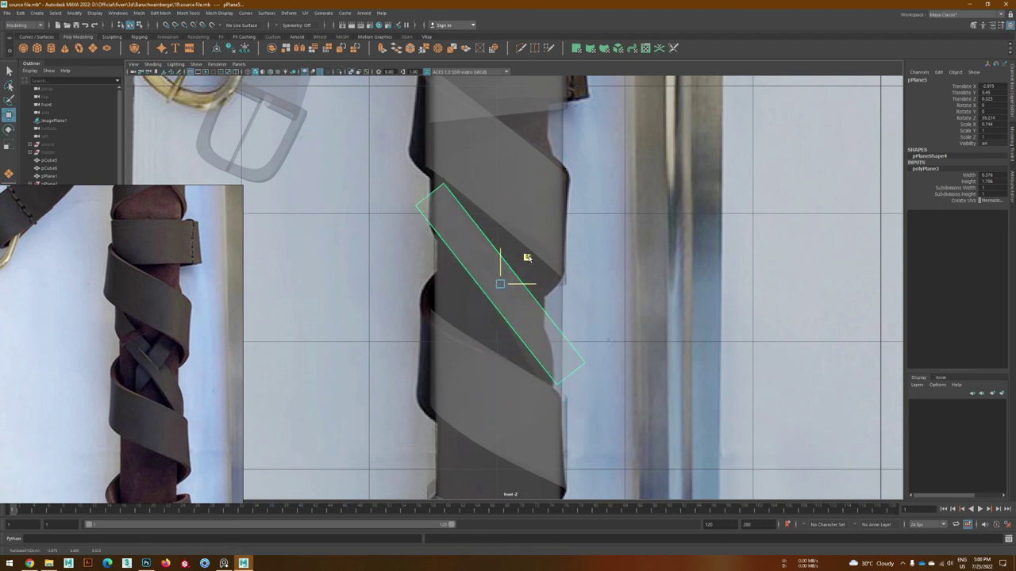
{"action": "mouse_move", "coordinate": [518, 257]}
{"action": "left_mouse_down", "text": "alt"}
{"action": "mouse_move", "coordinate": [517, 364]}
{"action": "mouse_move", "coordinate": [479, 290]}
{"action": "mouse_move", "coordinate": [460, 288]}
{"action": "mouse_move", "coordinate": [473, 245]}
{"action": "left_mouse_up", "text": "alt"}
{"action": "key", "text": "e"}
{"action": "mouse_move", "coordinate": [494, 280]}
{"action": "left_mouse_down"}
{"action": "mouse_move", "coordinate": [553, 307]}
{"action": "mouse_move", "coordinate": [555, 397]}
{"action": "mouse_move", "coordinate": [513, 426]}
{"action": "mouse_move", "coordinate": [545, 415]}
{"action": "mouse_move", "coordinate": [519, 299]}
{"action": "left_mouse_up"}
- Extrude the strap's end edge and rotate it to follow the scabbard
{"action": "key", "text": "ctrl+e"}
{"action": "key", "text": "e"}
{"action": "scroll", "coordinate": [464, 283], "scroll_direction": "up", "scroll_amount": 3}
{"action": "left_click_drag", "start_coordinate": [420, 298], "coordinate": [500, 348], "text": "alt"}
{"action": "scroll", "coordinate": [499, 348], "scroll_direction": "down", "scroll_amount": 3}
{"action": "key", "text": "w"}
{"action": "key", "text": "e"}
{"action": "mouse_move", "coordinate": [489, 284]}
{"action": "left_mouse_down", "text": "alt"}
{"action": "mouse_move", "coordinate": [467, 256]}
{"action": "mouse_move", "coordinate": [592, 256]}
{"action": "left_mouse_up", "text": "alt"}
- Extrude another section from the strap end to wrap around the scabbard side
{"action": "key", "text": "w"}
{"action": "key", "text": "ctrl+e"}
{"action": "mouse_move", "coordinate": [517, 272]}
{"action": "left_mouse_down", "text": "alt"}
{"action": "mouse_move", "coordinate": [514, 302]}
{"action": "mouse_move", "coordinate": [521, 253]}
{"action": "mouse_move", "coordinate": [420, 294]}
{"action": "left_mouse_up", "text": "alt"}
{"action": "key", "text": "e"}
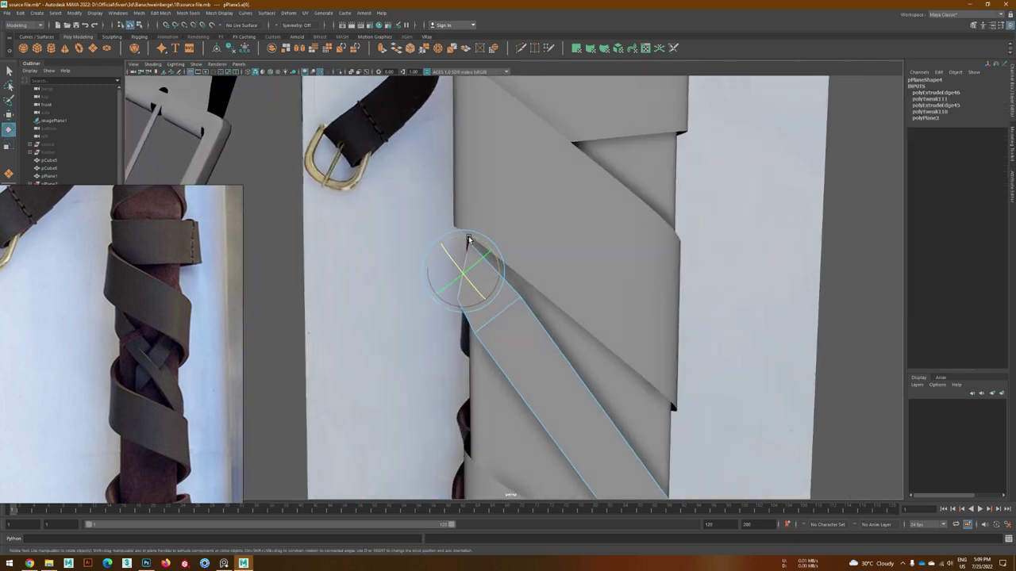
- Extrude the strap end further left and select its bottom vertex
{"action": "scroll", "coordinate": [476, 278], "scroll_direction": "up", "scroll_amount": 2}
{"action": "key", "text": "w"}
{"action": "mouse_move", "coordinate": [482, 271]}
{"action": "left_mouse_down", "text": "alt"}
{"action": "mouse_move", "coordinate": [511, 317]}
{"action": "mouse_move", "coordinate": [558, 304]}
{"action": "mouse_move", "coordinate": [465, 316]}
{"action": "mouse_move", "coordinate": [548, 258]}
{"action": "mouse_move", "coordinate": [442, 265]}
{"action": "mouse_move", "coordinate": [476, 238]}
{"action": "mouse_move", "coordinate": [465, 169]}
{"action": "mouse_move", "coordinate": [405, 296]}
{"action": "mouse_move", "coordinate": [444, 262]}
{"action": "left_mouse_up", "text": "alt"}
{"action": "key", "text": "ctrl+e"}
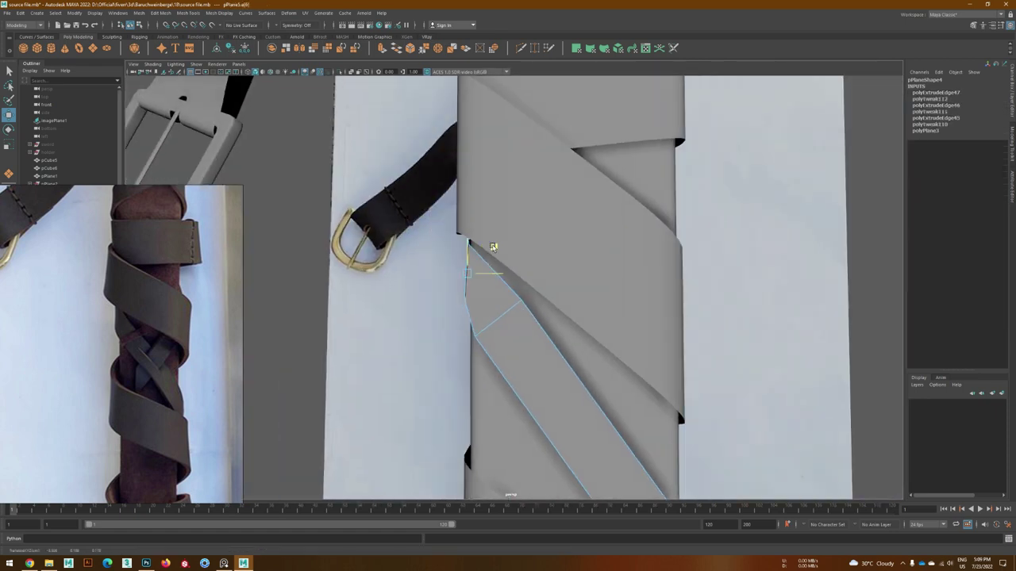
{"action": "middle_click_drag", "start_coordinate": [445, 261], "coordinate": [404, 252], "text": "alt"}
{"action": "left_click", "coordinate": [404, 252]}
{"action": "left_click_drag", "start_coordinate": [404, 253], "coordinate": [551, 430], "text": "alt"}
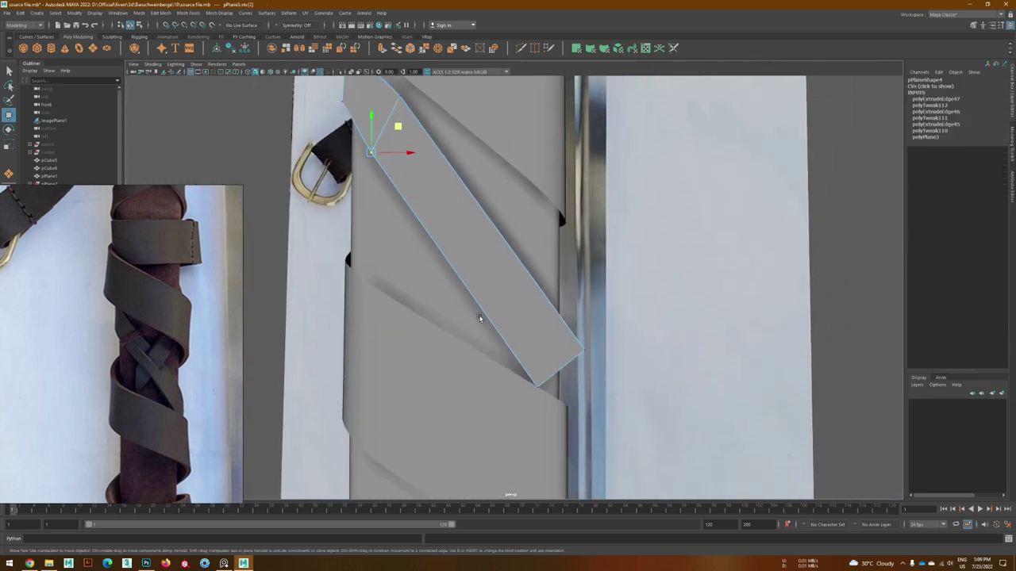
{"action": "left_click", "coordinate": [537, 387]}
{"action": "mouse_move", "coordinate": [536, 387]}
{"action": "left_mouse_down", "text": "alt"}
{"action": "mouse_move", "coordinate": [608, 321]}
{"action": "mouse_move", "coordinate": [585, 315]}
{"action": "left_mouse_up", "text": "alt"}
{"action": "mouse_move", "coordinate": [574, 370]}
{"action": "left_mouse_down", "text": "alt"}
{"action": "mouse_move", "coordinate": [580, 397]}
{"action": "mouse_move", "coordinate": [567, 373]}
{"action": "mouse_move", "coordinate": [575, 381]}
{"action": "mouse_move", "coordinate": [551, 397]}
{"action": "mouse_move", "coordinate": [534, 438]}
{"action": "mouse_move", "coordinate": [555, 335]}
{"action": "mouse_move", "coordinate": [552, 389]}
{"action": "mouse_move", "coordinate": [576, 415]}
{"action": "mouse_move", "coordinate": [593, 287]}
{"action": "left_mouse_up", "text": "alt"}
- Extrude another strap section and raise its corner vertex along Y to the scabbard edge
{"action": "key", "text": "ctrl+e"}
{"action": "key", "text": "ctrl+e"}
{"action": "scroll", "coordinate": [545, 408], "scroll_direction": "up", "scroll_amount": 5}
{"action": "key", "text": "w"}
{"action": "left_click", "coordinate": [425, 163]}
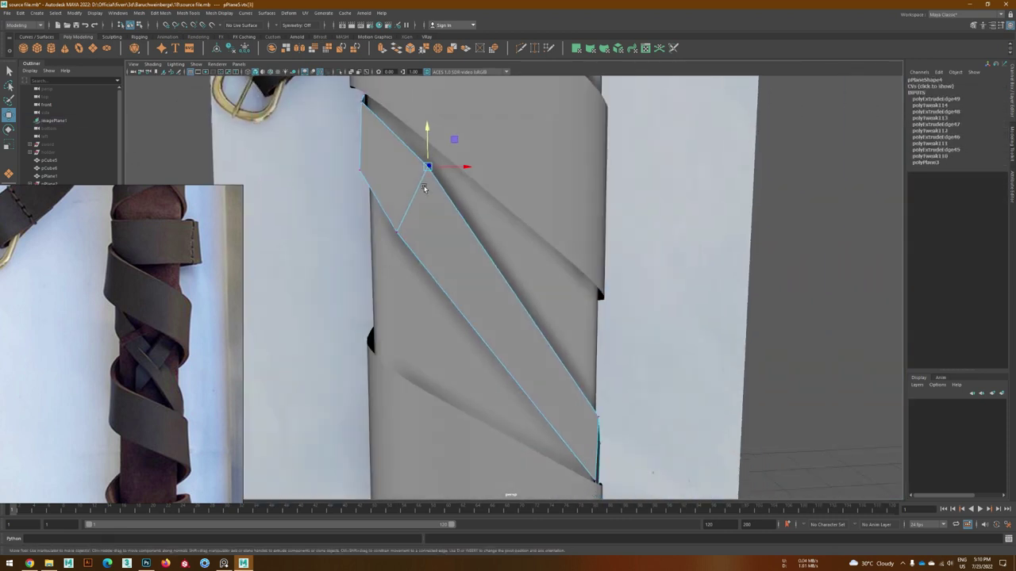
{"action": "left_click_drag", "start_coordinate": [422, 163], "coordinate": [459, 263], "text": "alt"}
{"action": "left_click_drag", "start_coordinate": [447, 227], "coordinate": [450, 213]}
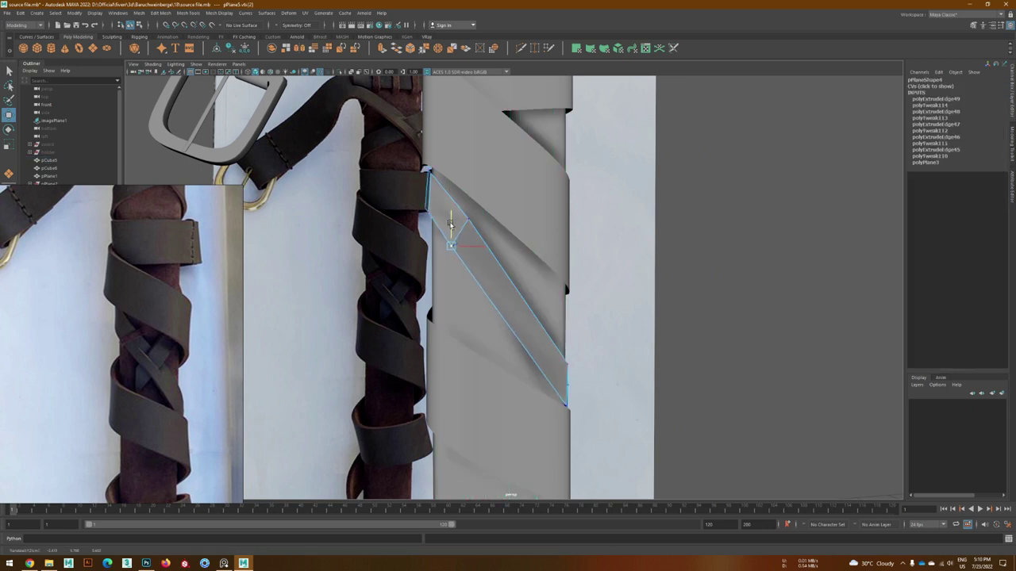
{"action": "right_click_drag", "start_coordinate": [453, 227], "coordinate": [454, 231], "text": "shift"}
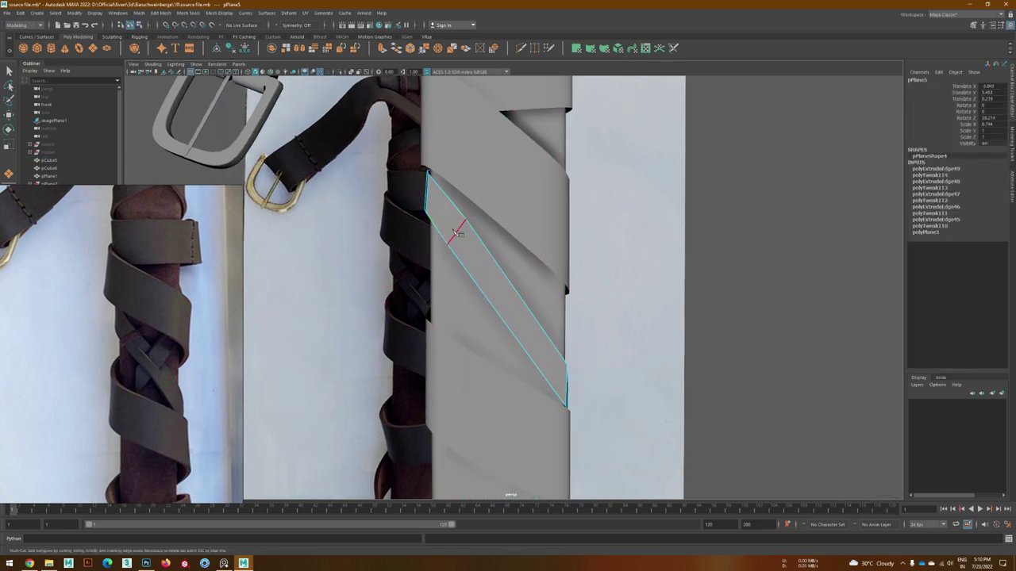
- Cut two edge loops across the middle of the strap with Multi-Cut
{"action": "scroll", "coordinate": [456, 229], "scroll_direction": "up", "scroll_amount": 3}
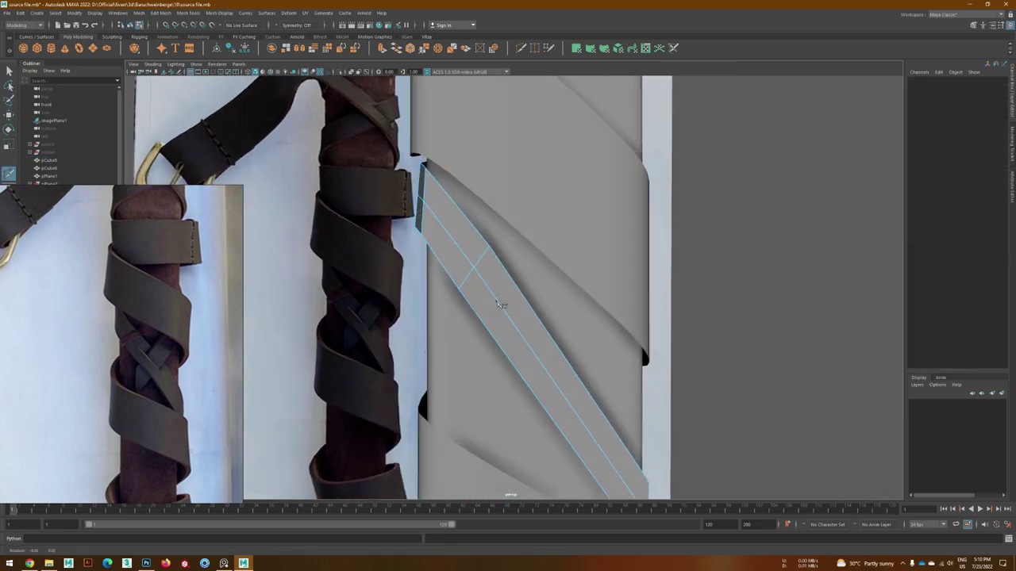
{"action": "left_click_drag", "start_coordinate": [482, 289], "coordinate": [474, 259], "text": "alt"}
{"action": "left_click", "coordinate": [474, 257]}
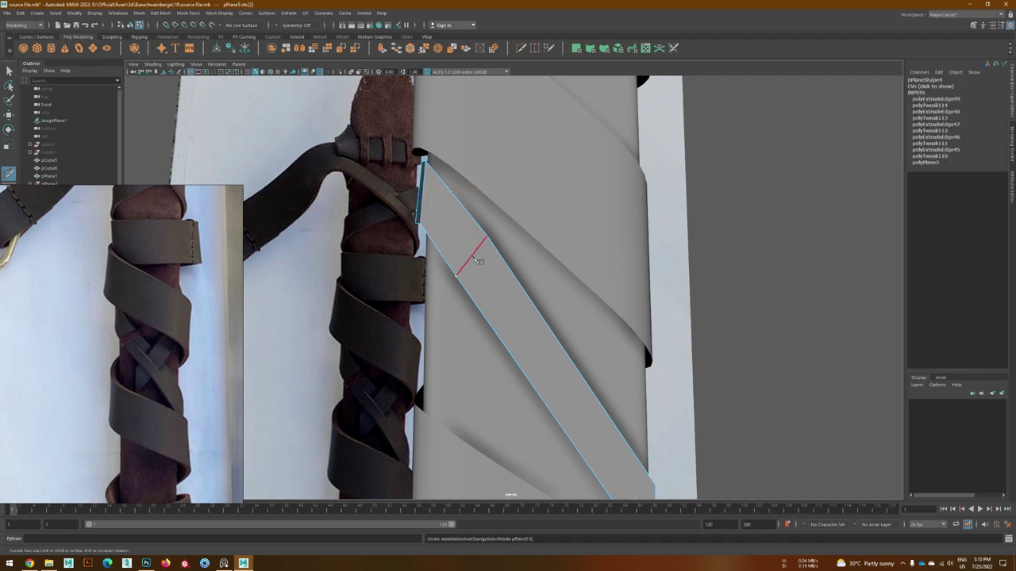
{"action": "key", "text": "ctrl+z"}
{"action": "key", "text": "ctrl+z"}
{"action": "left_click", "coordinate": [469, 260]}
{"action": "mouse_move", "coordinate": [476, 272]}
{"action": "left_mouse_down", "text": "alt"}
{"action": "mouse_move", "coordinate": [469, 265]}
{"action": "mouse_move", "coordinate": [496, 333]}
{"action": "left_mouse_up", "text": "alt"}
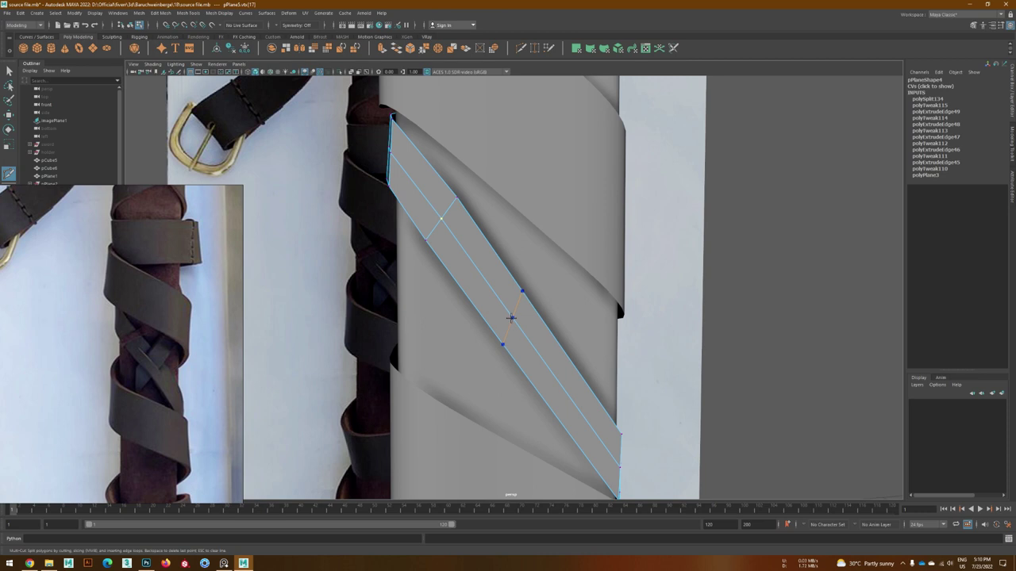
{"action": "left_click", "coordinate": [460, 234], "text": "ctrl"}
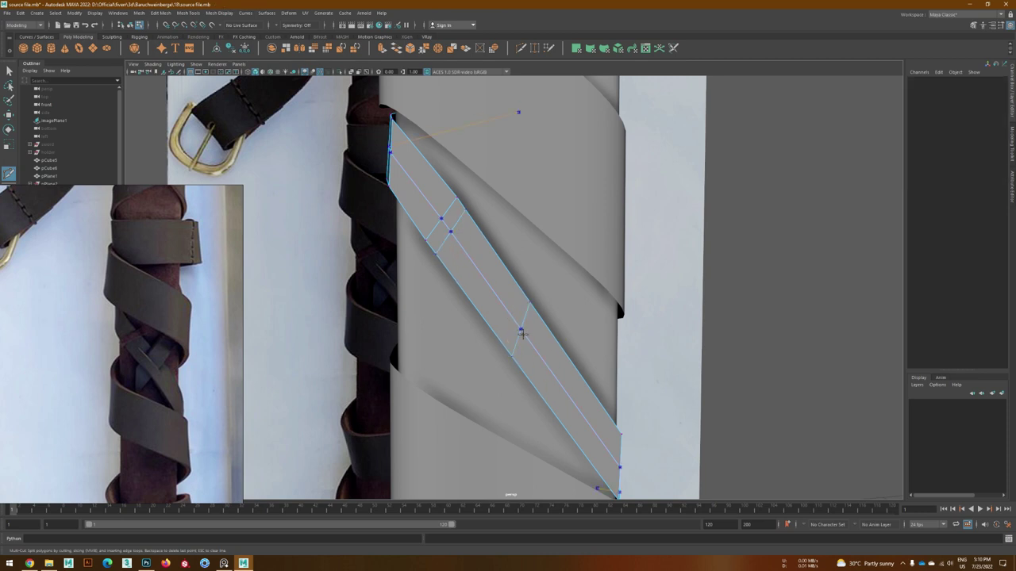
{"action": "left_click", "coordinate": [470, 257], "text": "ctrl"}
- Bevel the middle edge and delete the inner face strip to open a slot
{"action": "key", "text": "ctrl+b"}
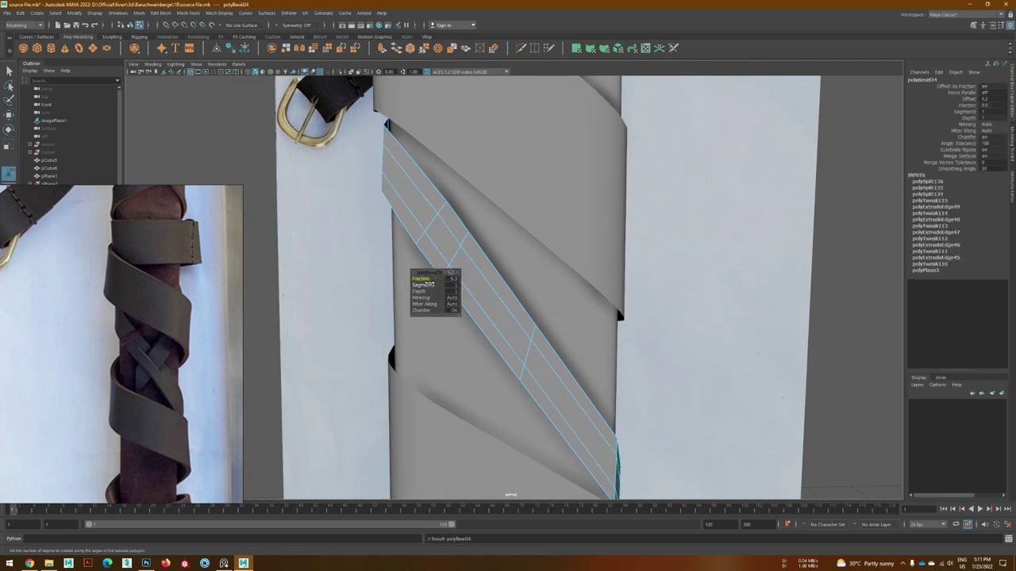
{"action": "left_click", "coordinate": [490, 294]}
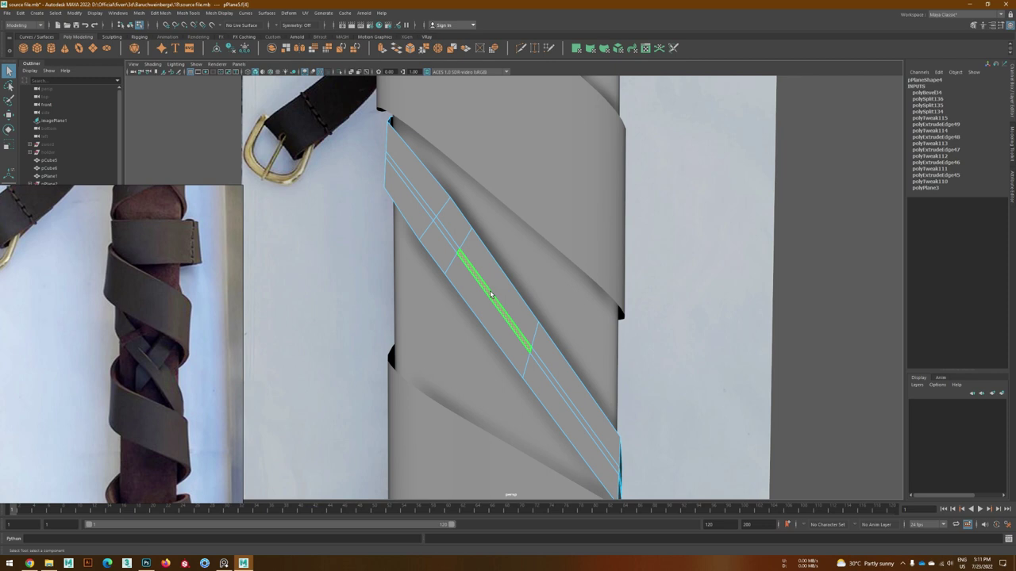
{"action": "key", "text": "Delete"}
{"action": "mouse_move", "coordinate": [487, 211]}
{"action": "left_mouse_down", "text": "alt"}
{"action": "mouse_move", "coordinate": [544, 352]}
{"action": "mouse_move", "coordinate": [490, 324]}
{"action": "mouse_move", "coordinate": [499, 360]}
{"action": "left_mouse_up", "text": "alt"}
{"action": "key", "text": "w"}
- Select the strap and cut new edges into it, checking the result in wireframe
{"action": "left_click", "coordinate": [678, 369]}
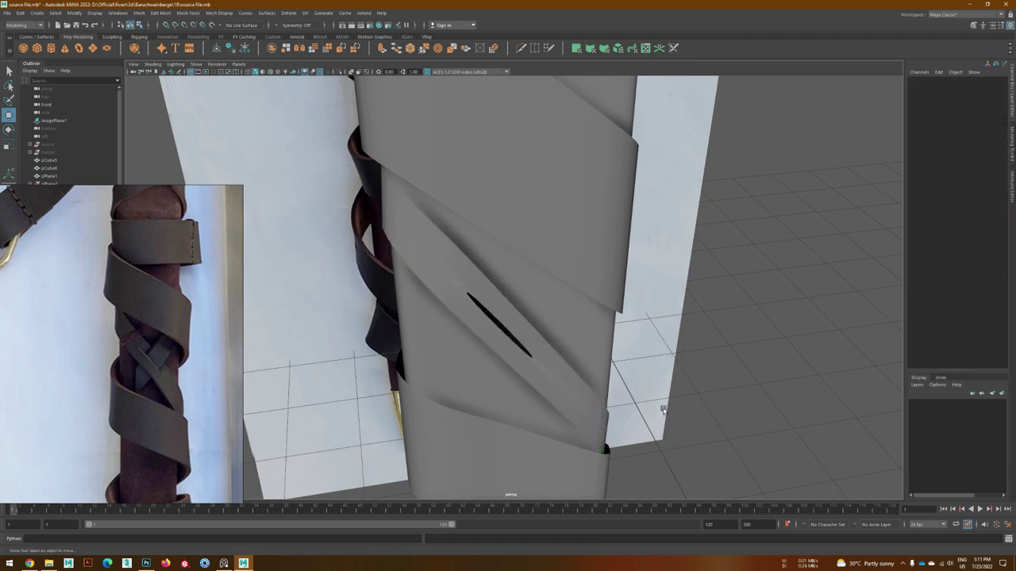
{"action": "left_click_drag", "start_coordinate": [603, 349], "coordinate": [678, 369], "text": "alt"}
{"action": "left_click", "coordinate": [561, 365]}
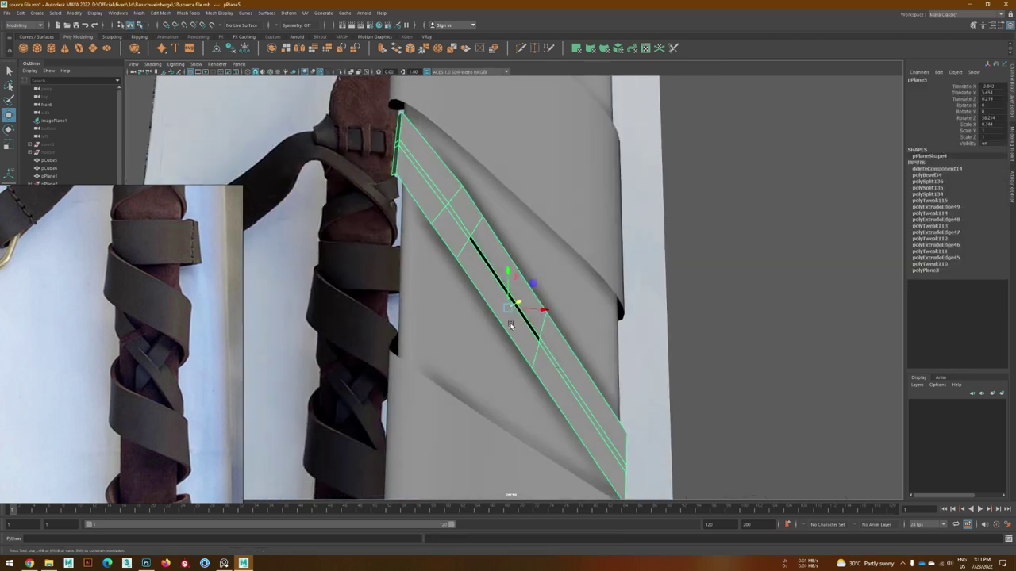
{"action": "scroll", "coordinate": [510, 326], "scroll_direction": "up", "scroll_amount": 2}
{"action": "right_click_drag", "start_coordinate": [476, 270], "coordinate": [453, 233], "text": "shift"}
{"action": "key", "text": "Return"}
{"action": "key", "text": "4"}
{"action": "key", "text": "5"}
{"action": "key", "text": "4"}
{"action": "key", "text": "F8"}
{"action": "key", "text": "5"}
- Add more Multi-Cut edges around the strap's slot, undoing a stray cut
{"action": "right_click_drag", "start_coordinate": [557, 376], "coordinate": [535, 351], "text": "shift"}
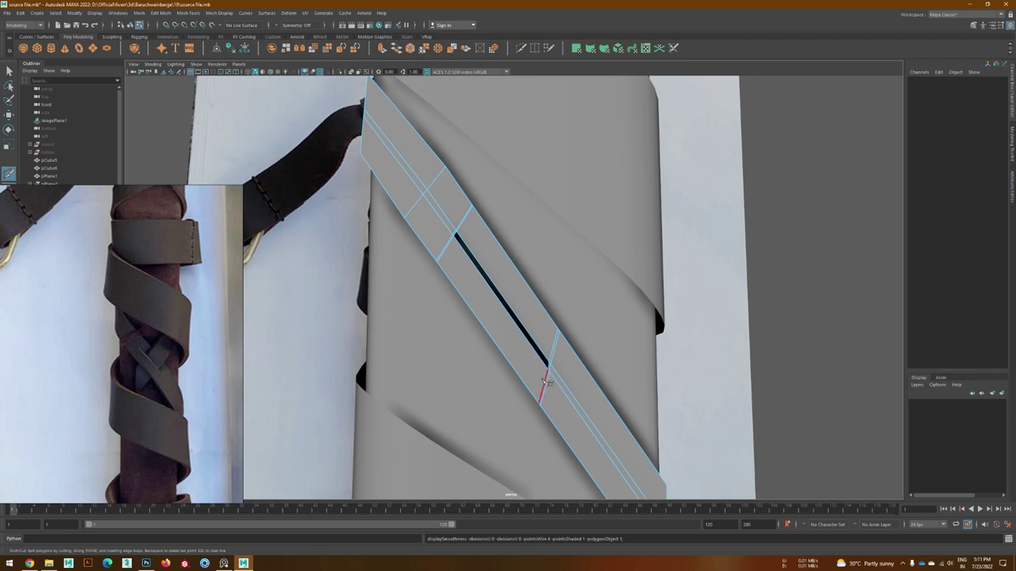
{"action": "left_click_drag", "start_coordinate": [544, 365], "coordinate": [523, 362], "text": "alt"}
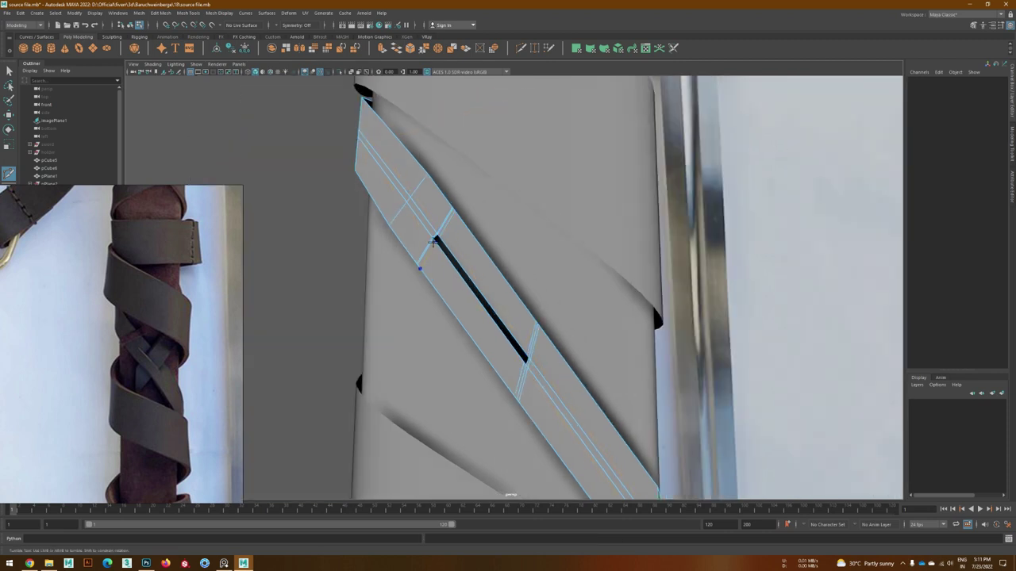
{"action": "left_click_drag", "start_coordinate": [435, 242], "coordinate": [508, 326], "text": "alt"}
{"action": "key", "text": "F8"}
{"action": "left_click", "coordinate": [323, 385]}
{"action": "mouse_move", "coordinate": [322, 386]}
{"action": "left_mouse_down", "text": "alt"}
{"action": "mouse_move", "coordinate": [493, 358]}
{"action": "mouse_move", "coordinate": [528, 456]}
{"action": "left_mouse_up", "text": "alt"}
{"action": "left_click", "coordinate": [494, 358]}
{"action": "right_click_drag", "start_coordinate": [528, 457], "coordinate": [516, 431], "text": "shift"}
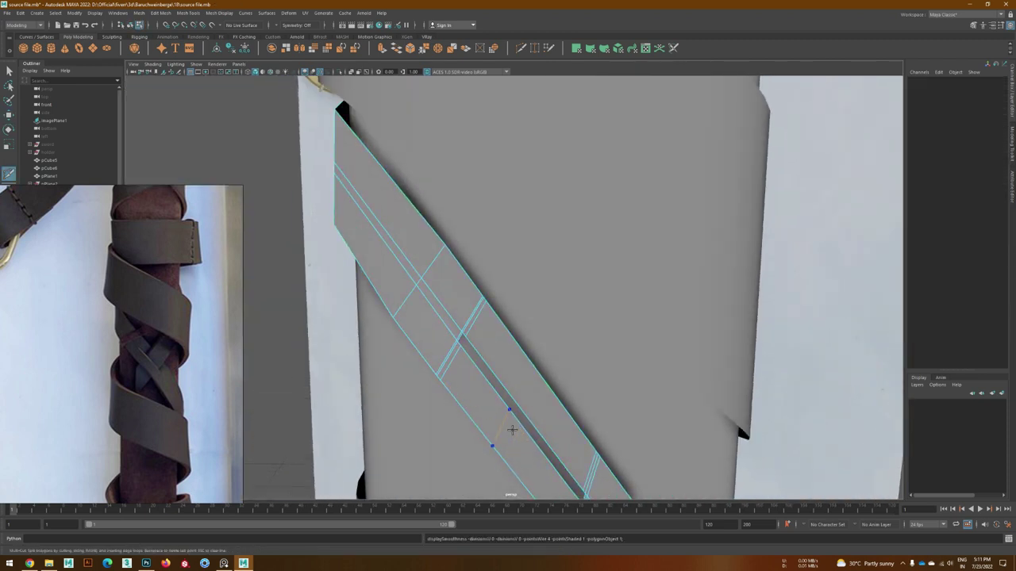
{"action": "key", "text": "ctrl+z"}
{"action": "mouse_move", "coordinate": [488, 392]}
{"action": "left_mouse_down", "text": "alt"}
{"action": "mouse_move", "coordinate": [477, 251]}
{"action": "mouse_move", "coordinate": [537, 389]}
{"action": "left_mouse_up", "text": "alt"}
{"action": "key", "text": "w"}
- Delete the unwanted edge loop and cut a new edge across the strip
{"action": "key", "text": "F8"}
{"action": "left_click", "coordinate": [477, 251]}
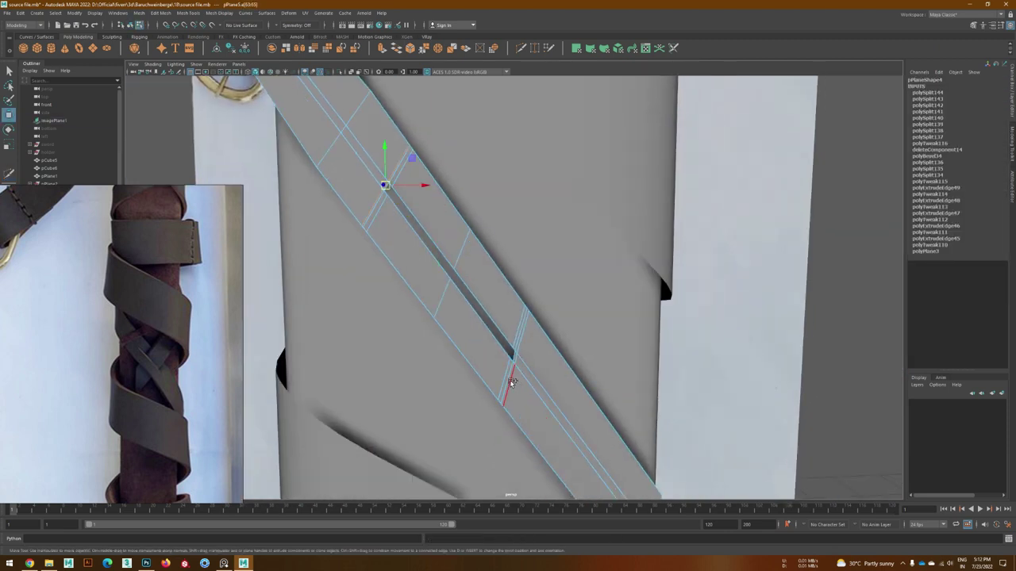
{"action": "key", "text": "ctrl+Delete"}
{"action": "key", "text": "3"}
{"action": "mouse_move", "coordinate": [501, 219]}
{"action": "left_mouse_down", "text": "alt"}
{"action": "mouse_move", "coordinate": [437, 346]}
{"action": "mouse_move", "coordinate": [419, 340]}
{"action": "left_mouse_up", "text": "alt"}
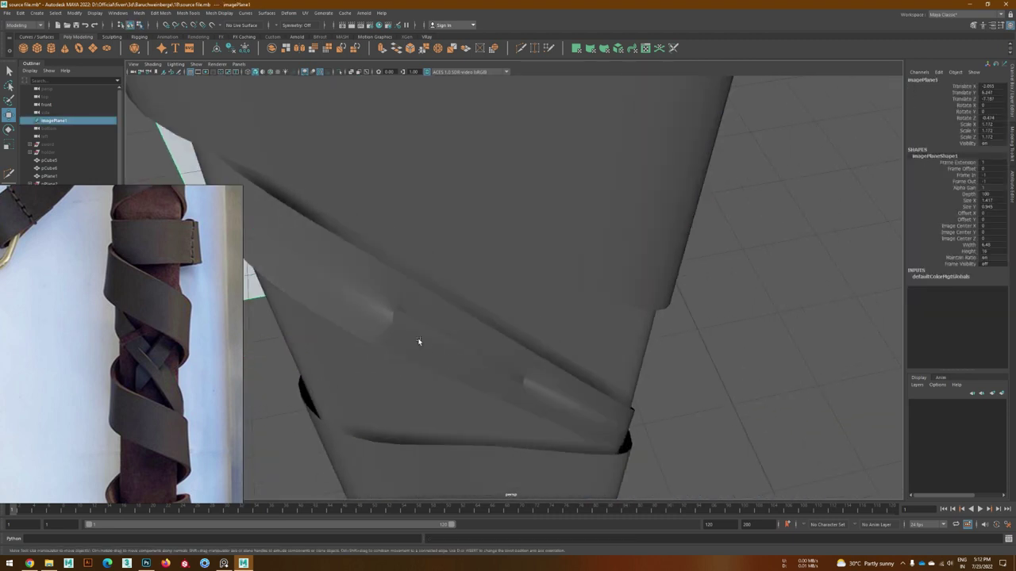
{"action": "key", "text": "F8"}
{"action": "right_click_drag", "start_coordinate": [391, 254], "coordinate": [386, 227], "text": "shift"}
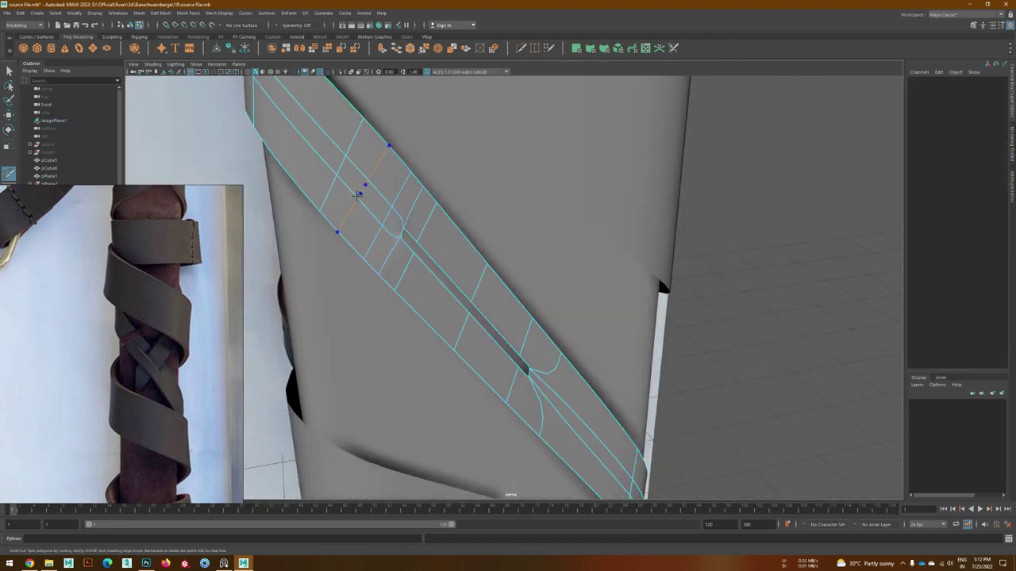
{"action": "key", "text": "1"}
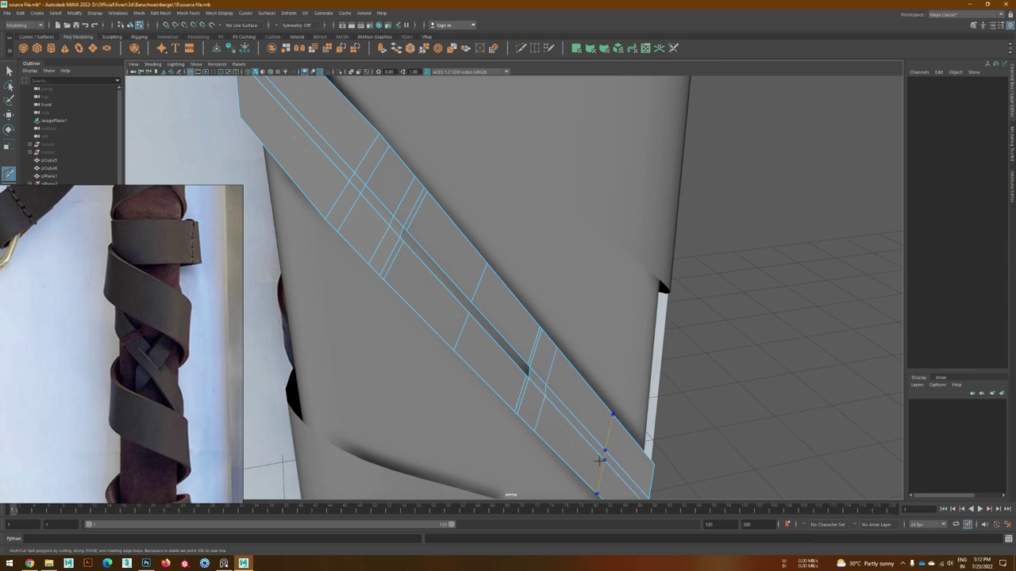
- Select and adjust the vertices at the slot's end, then return to front view
{"action": "key", "text": "w"}
{"action": "left_click", "coordinate": [517, 397]}
{"action": "mouse_move", "coordinate": [517, 397]}
{"action": "left_mouse_down", "text": "alt"}
{"action": "mouse_move", "coordinate": [500, 386]}
{"action": "mouse_move", "coordinate": [539, 374]}
{"action": "mouse_move", "coordinate": [544, 328]}
{"action": "mouse_move", "coordinate": [494, 267]}
{"action": "left_mouse_up", "text": "alt"}
{"action": "left_click", "coordinate": [539, 374]}
{"action": "key", "text": "F9"}
{"action": "left_click", "coordinate": [507, 274]}
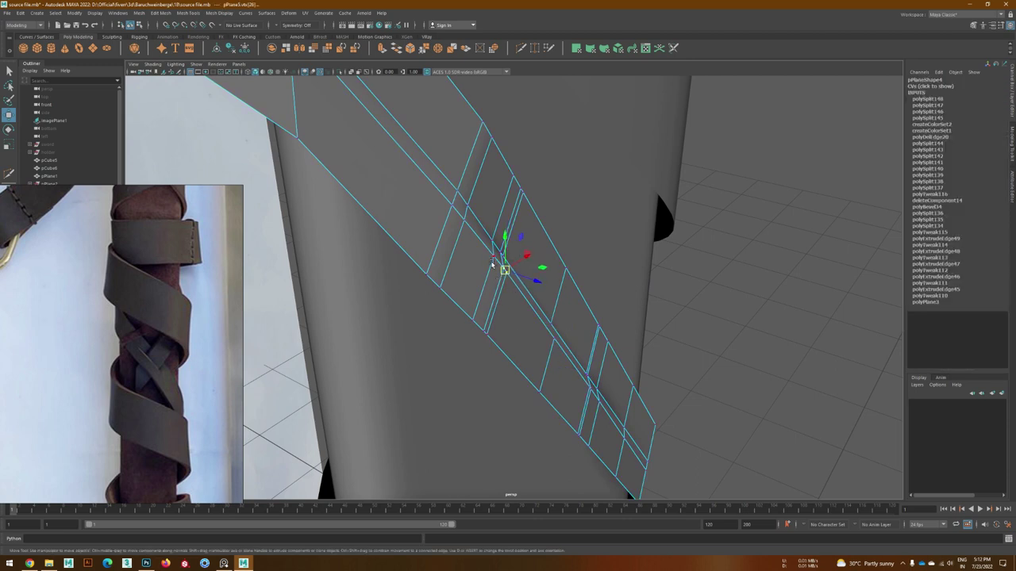
{"action": "mouse_move", "coordinate": [584, 387]}
{"action": "left_mouse_down", "text": "alt"}
{"action": "mouse_move", "coordinate": [594, 426]}
{"action": "mouse_move", "coordinate": [535, 421]}
{"action": "mouse_move", "coordinate": [473, 370]}
{"action": "mouse_move", "coordinate": [517, 374]}
{"action": "left_mouse_up", "text": "alt"}
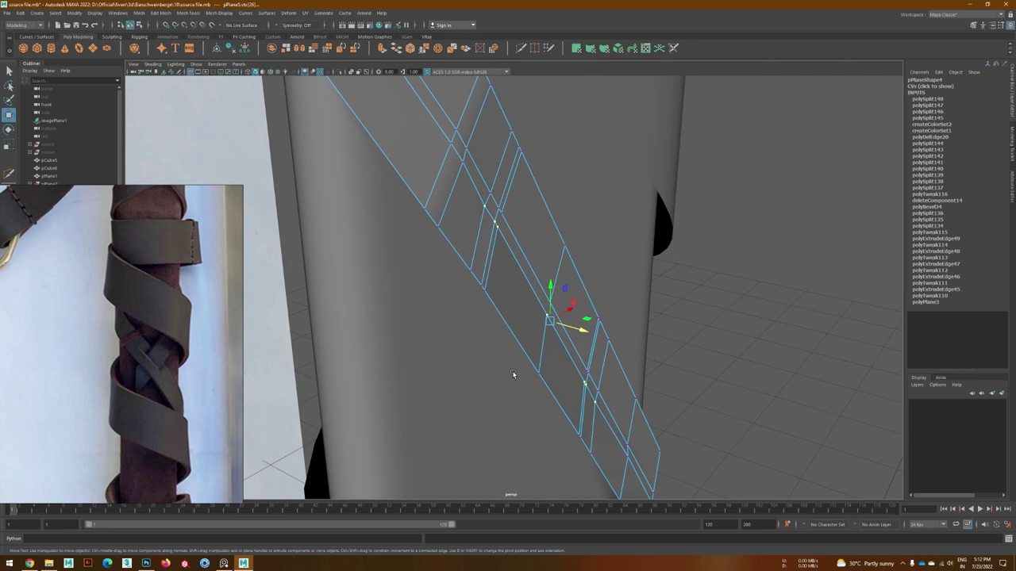
{"action": "left_click", "coordinate": [506, 300]}
{"action": "mouse_move", "coordinate": [694, 390]}
{"action": "left_mouse_down", "text": "alt"}
{"action": "mouse_move", "coordinate": [608, 421]}
{"action": "mouse_move", "coordinate": [435, 404]}
{"action": "left_mouse_up", "text": "alt"}
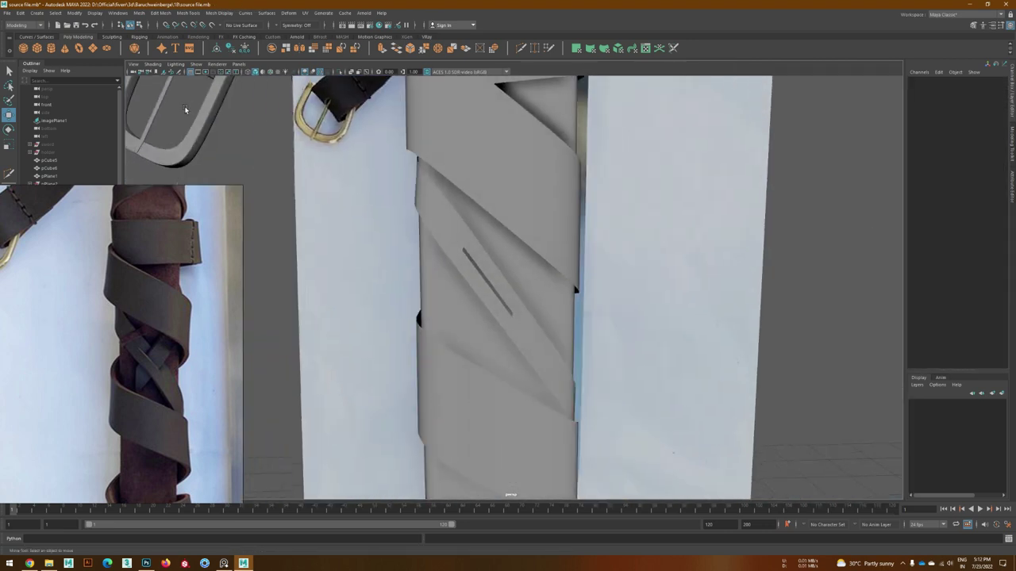
- Draw a thin plane for the crossing strap and tilt it about -40 degrees through the slot
{"action": "key", "text": "1"}
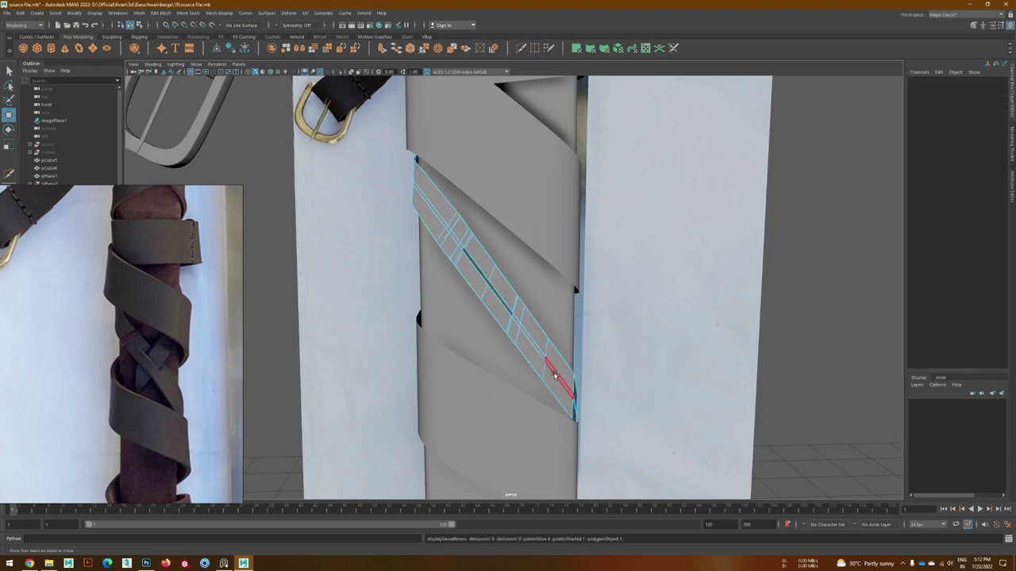
{"action": "left_click", "coordinate": [487, 250]}
{"action": "key", "text": "space"}
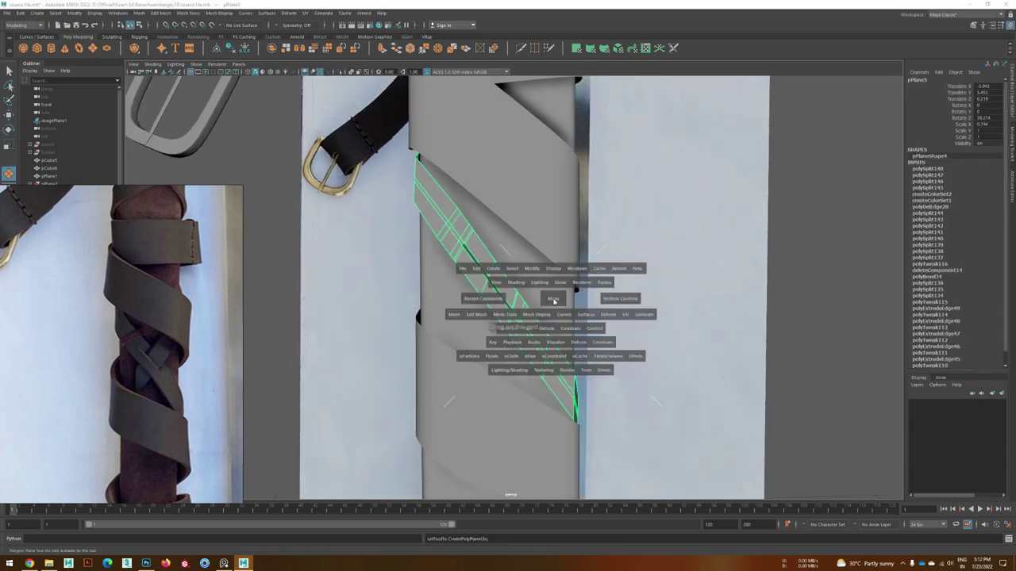
{"action": "left_click_drag", "start_coordinate": [383, 235], "coordinate": [407, 297]}
{"action": "key", "text": "space"}
{"action": "key", "text": "space"}
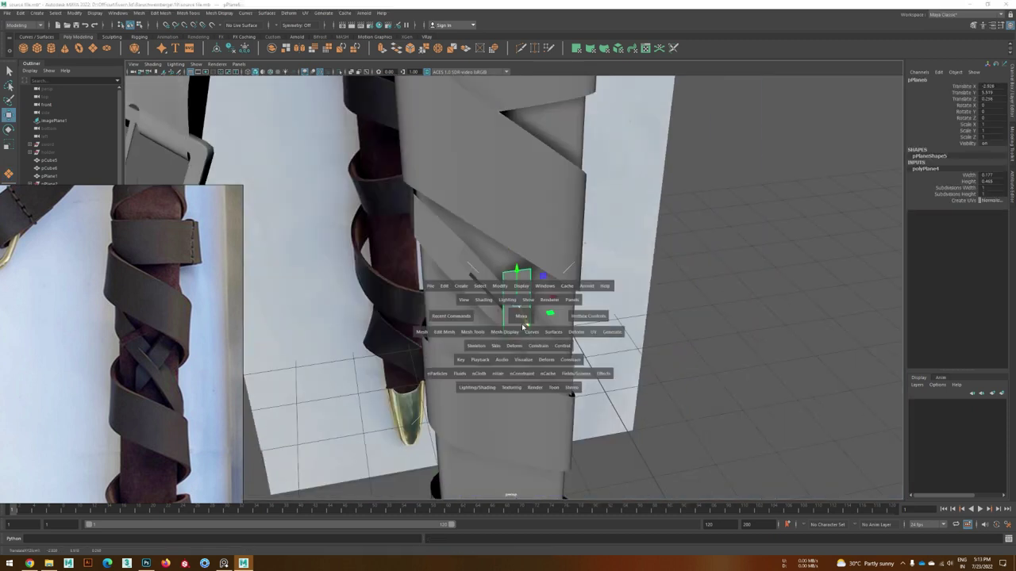
{"action": "key", "text": "e"}
{"action": "left_click_drag", "start_coordinate": [544, 274], "coordinate": [499, 353]}
- Select the slotted strap's edges along the slot and inspect them from around the strap
{"action": "key", "text": "w"}
{"action": "left_click", "coordinate": [498, 353]}
{"action": "key", "text": "bracketleft"}
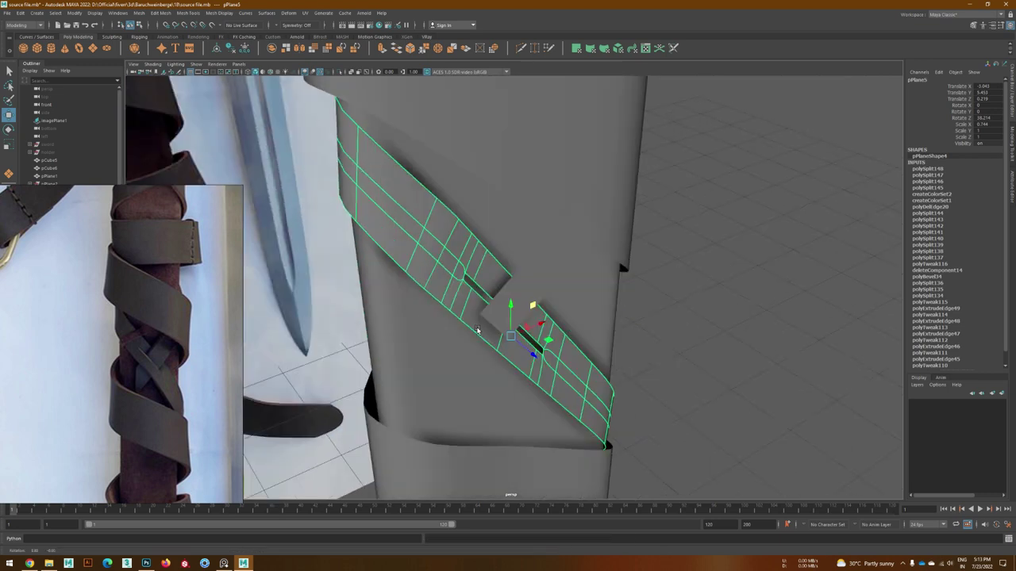
{"action": "key", "text": "F10"}
{"action": "left_click_drag", "start_coordinate": [441, 262], "coordinate": [461, 300]}
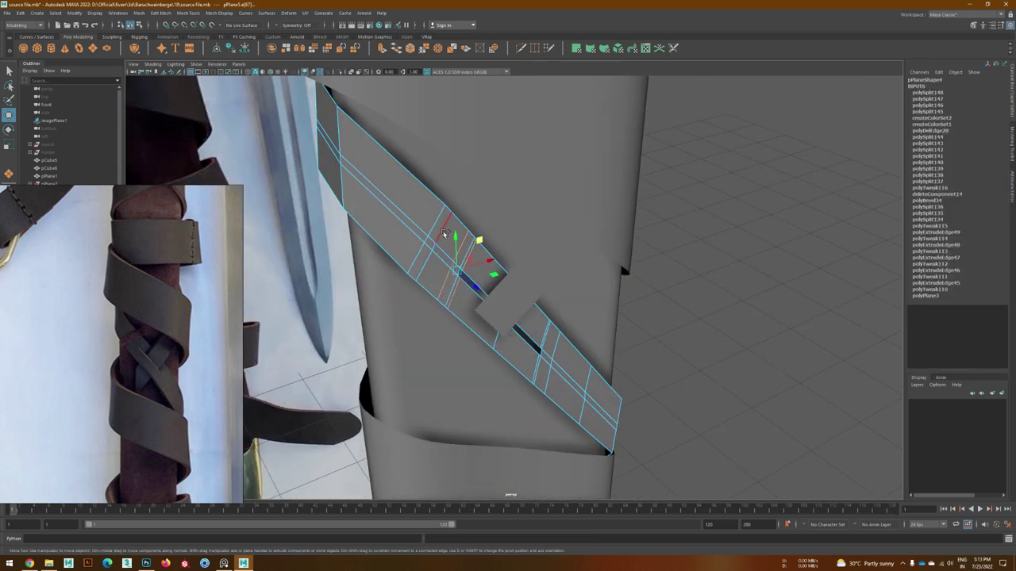
{"action": "key", "text": "F8"}
{"action": "mouse_move", "coordinate": [587, 368]}
{"action": "left_mouse_down", "text": "alt"}
{"action": "mouse_move", "coordinate": [584, 389]}
{"action": "mouse_move", "coordinate": [517, 344]}
{"action": "mouse_move", "coordinate": [498, 270]}
{"action": "left_mouse_up", "text": "alt"}
{"action": "key", "text": "F10"}
{"action": "left_click", "coordinate": [498, 270]}
{"action": "mouse_move", "coordinate": [516, 365]}
{"action": "left_mouse_down", "text": "alt"}
{"action": "mouse_move", "coordinate": [573, 433]}
{"action": "mouse_move", "coordinate": [776, 355]}
{"action": "mouse_move", "coordinate": [509, 287]}
{"action": "left_mouse_up", "text": "alt"}
{"action": "key", "text": "F8"}
- Select the slotted strap's edge at the slot end and scale it
{"action": "left_click", "coordinate": [776, 354]}
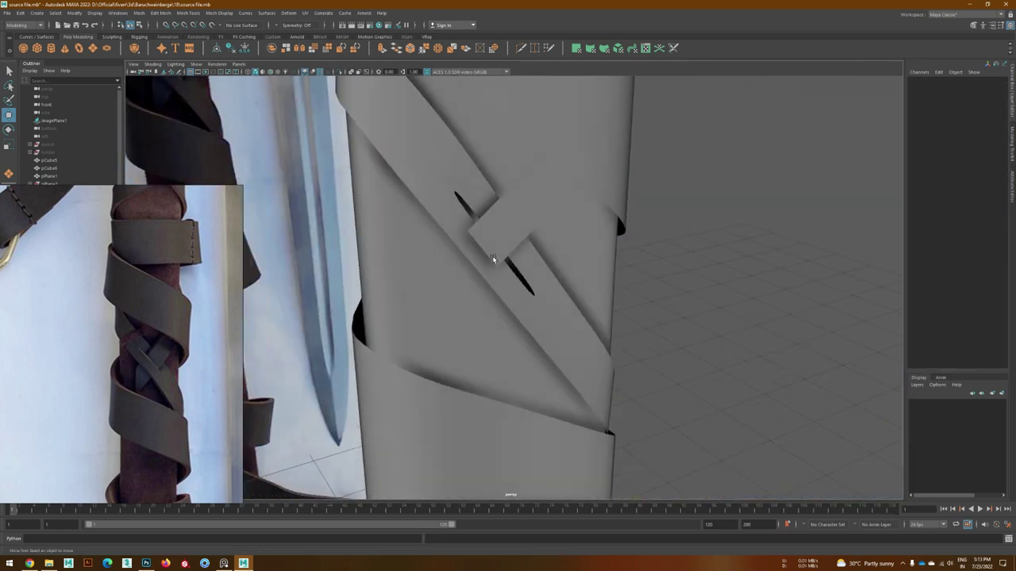
{"action": "left_click", "coordinate": [492, 259]}
{"action": "key", "text": "F10"}
{"action": "left_click_drag", "start_coordinate": [508, 238], "coordinate": [444, 223], "text": "alt"}
{"action": "left_click", "coordinate": [434, 216]}
{"action": "left_click", "coordinate": [434, 215]}
{"action": "key", "text": "r"}
{"action": "left_click_drag", "start_coordinate": [530, 304], "coordinate": [492, 249], "text": "alt"}
{"action": "left_click", "coordinate": [694, 331]}
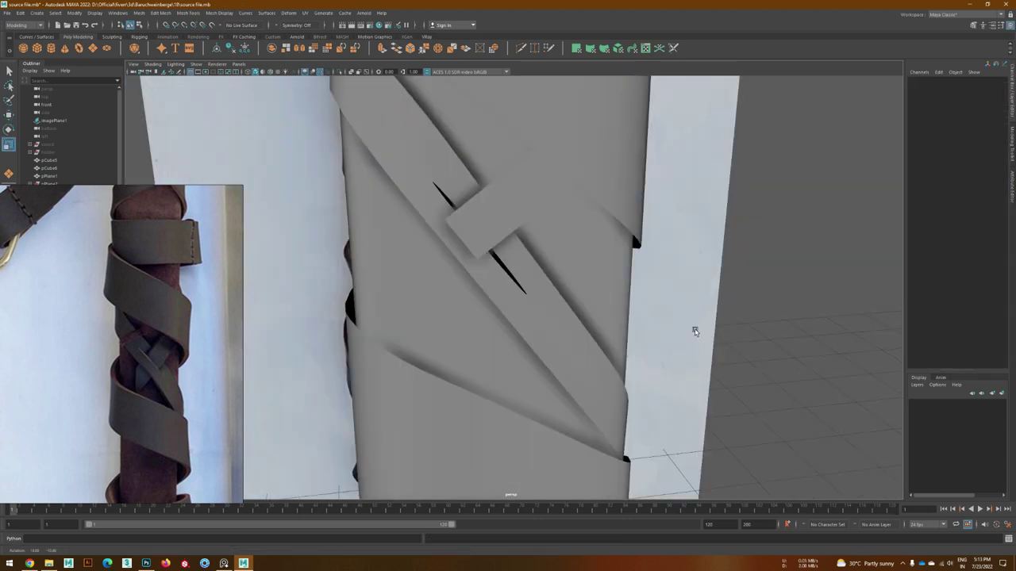
- Turn off the strap's smooth preview and reselect the new crossing plane
{"action": "left_click_drag", "start_coordinate": [694, 331], "coordinate": [592, 336], "text": "alt"}
{"action": "left_click", "coordinate": [503, 272]}
{"action": "key", "text": "1"}
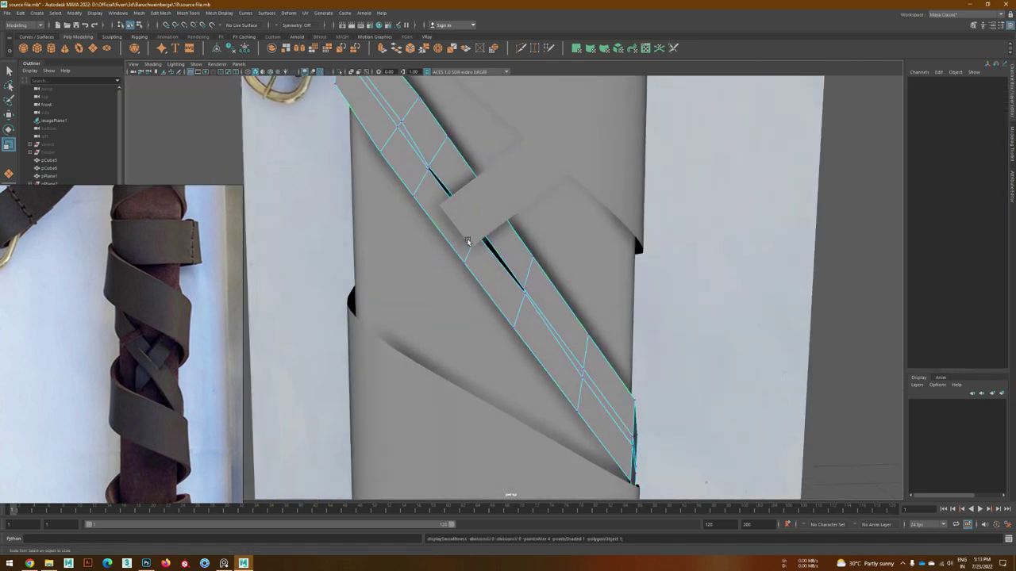
{"action": "key", "text": "ctrl+z"}
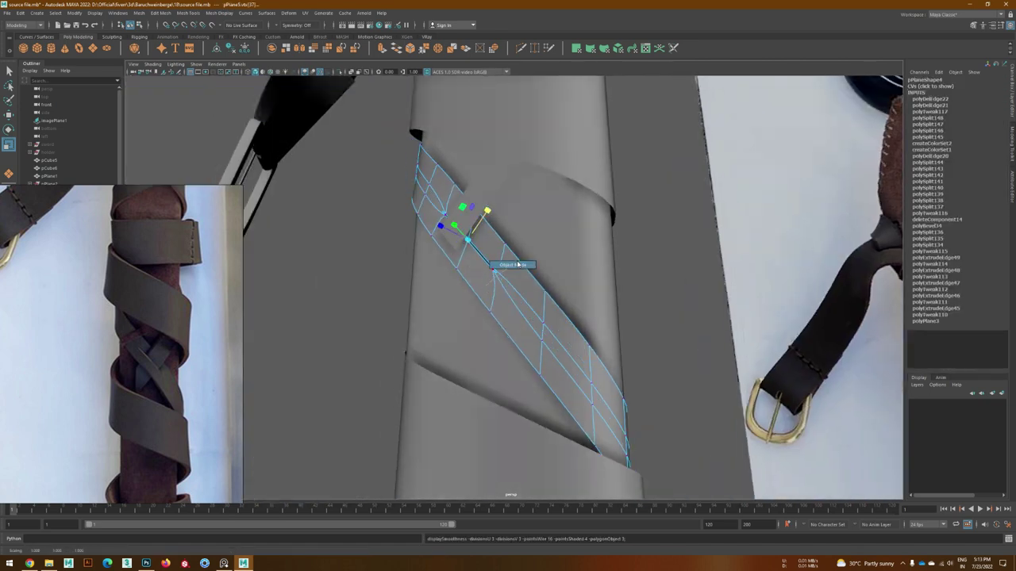
{"action": "key", "text": "ctrl+z"}
{"action": "key", "text": "ctrl+z"}
{"action": "key", "text": "ctrl+z"}
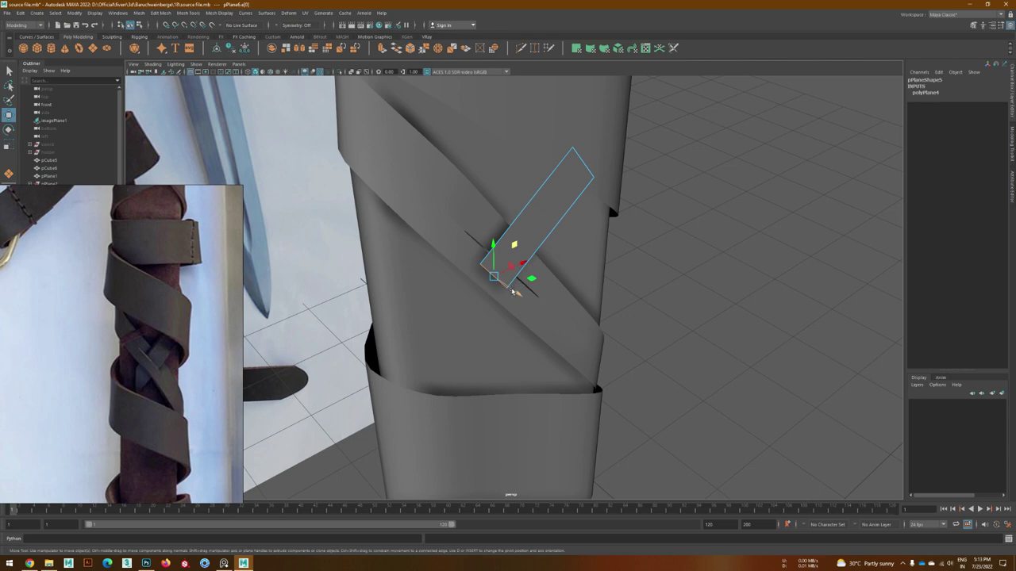
{"action": "key", "text": "ctrl+z"}
- Extrude the crossing plane's end edge down-left into a longer strap and bevel its corner
{"action": "key", "text": "ctrl+e"}
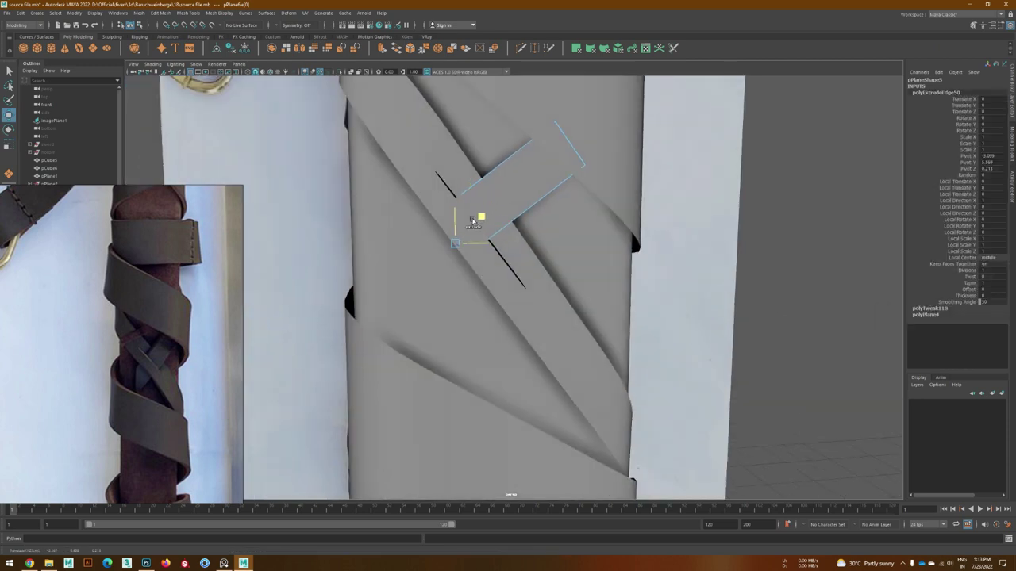
{"action": "left_click_drag", "start_coordinate": [495, 193], "coordinate": [422, 253]}
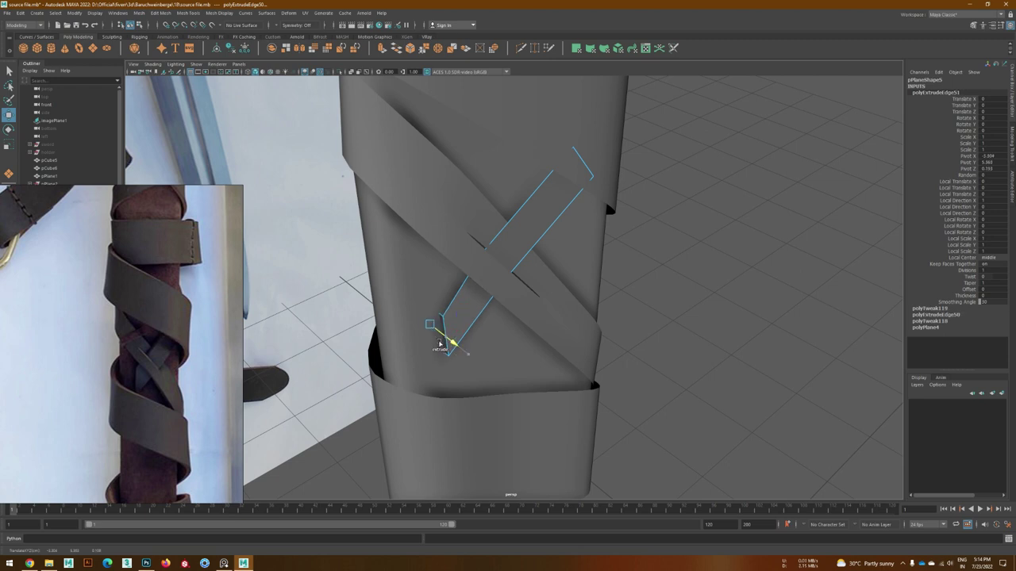
{"action": "left_click_drag", "start_coordinate": [441, 343], "coordinate": [407, 299], "text": "alt"}
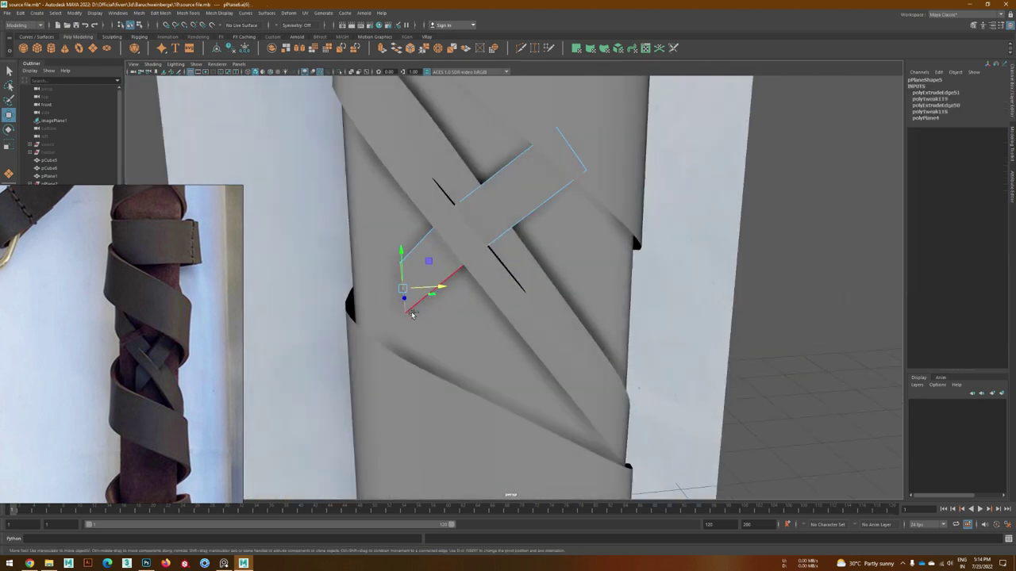
{"action": "scroll", "coordinate": [432, 256], "scroll_direction": "down", "scroll_amount": 3}
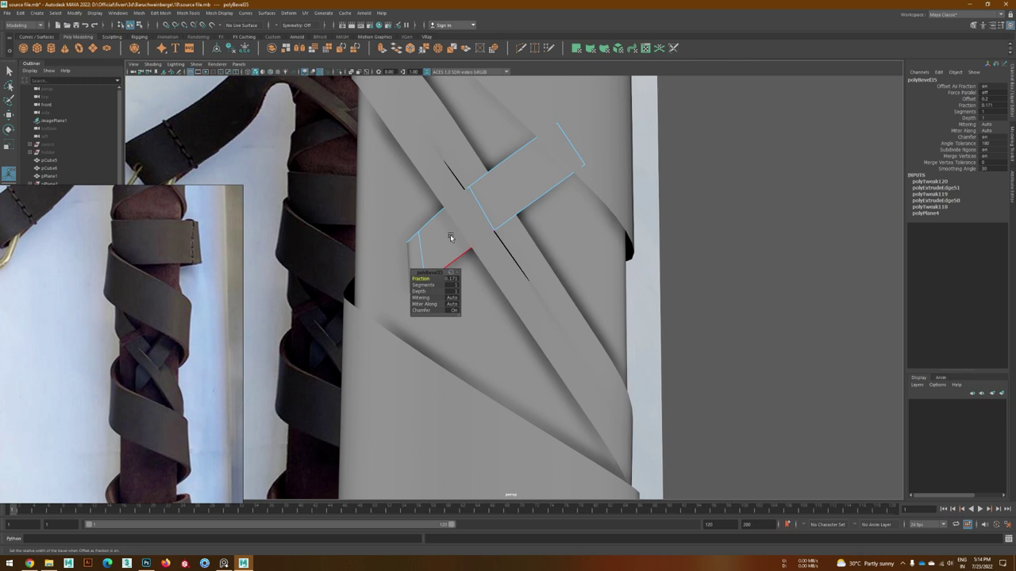
{"action": "key", "text": "F8"}
{"action": "scroll", "coordinate": [485, 348], "scroll_direction": "up", "scroll_amount": 5}
{"action": "scroll", "coordinate": [477, 328], "scroll_direction": "up", "scroll_amount": 3}
- Add a Multi-Cut to the crossing strap and select the plane near the buckle
{"action": "key", "text": "w"}
{"action": "mouse_move", "coordinate": [509, 304]}
{"action": "left_mouse_down", "text": "alt"}
{"action": "mouse_move", "coordinate": [480, 334]}
{"action": "mouse_move", "coordinate": [472, 319]}
{"action": "mouse_move", "coordinate": [476, 373]}
{"action": "left_mouse_up", "text": "alt"}
{"action": "key", "text": "w"}
{"action": "scroll", "coordinate": [476, 373], "scroll_direction": "down", "scroll_amount": 4}
{"action": "mouse_move", "coordinate": [521, 413]}
{"action": "left_mouse_down", "text": "alt"}
{"action": "mouse_move", "coordinate": [445, 348]}
{"action": "mouse_move", "coordinate": [476, 317]}
{"action": "mouse_move", "coordinate": [508, 349]}
{"action": "mouse_move", "coordinate": [489, 372]}
{"action": "left_mouse_up", "text": "alt"}
{"action": "left_click", "coordinate": [521, 419]}
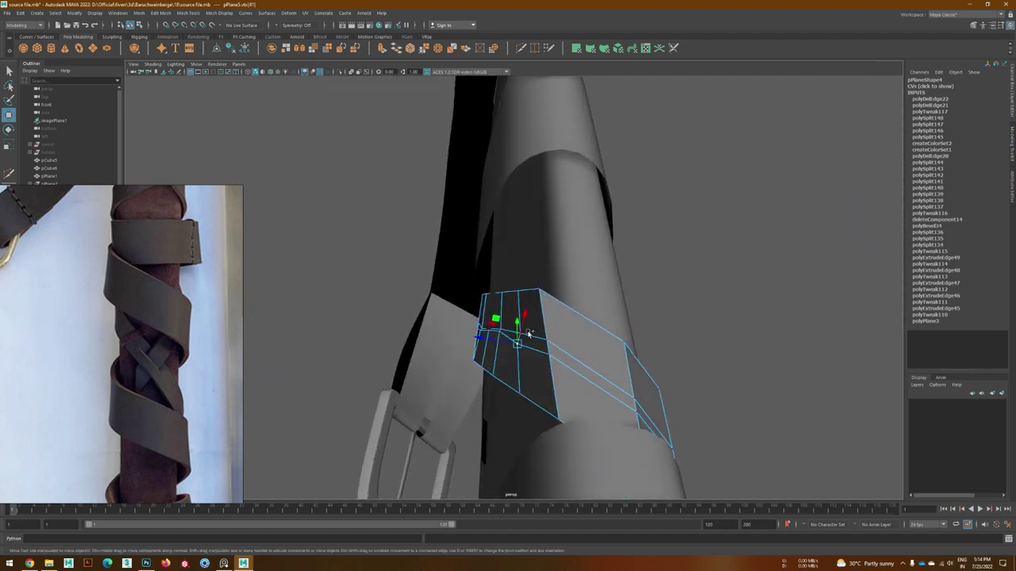
- Orbit the view to see the spiral strap from the side
{"action": "left_click_drag", "start_coordinate": [529, 334], "coordinate": [524, 353], "text": "alt"}
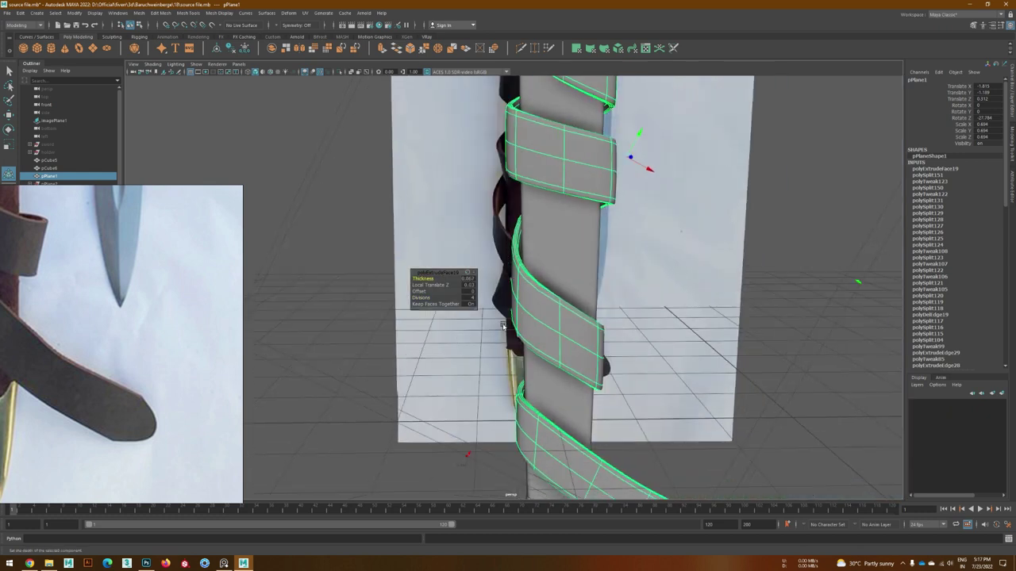
- Undo the accidental grouping and extrude the belt faces to Local Translate Z 0.061
{"action": "mouse_move", "coordinate": [444, 292]}
{"action": "left_mouse_down", "text": "alt"}
{"action": "mouse_move", "coordinate": [500, 399]}
{"action": "mouse_move", "coordinate": [449, 337]}
{"action": "left_mouse_up", "text": "alt"}
{"action": "left_click", "coordinate": [450, 337]}
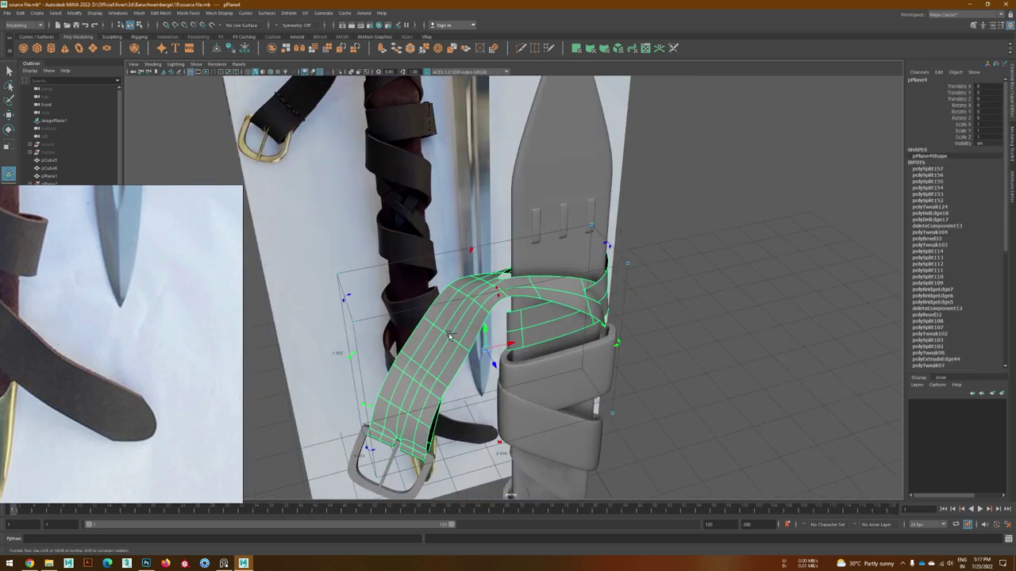
{"action": "key", "text": "ctrl+z"}
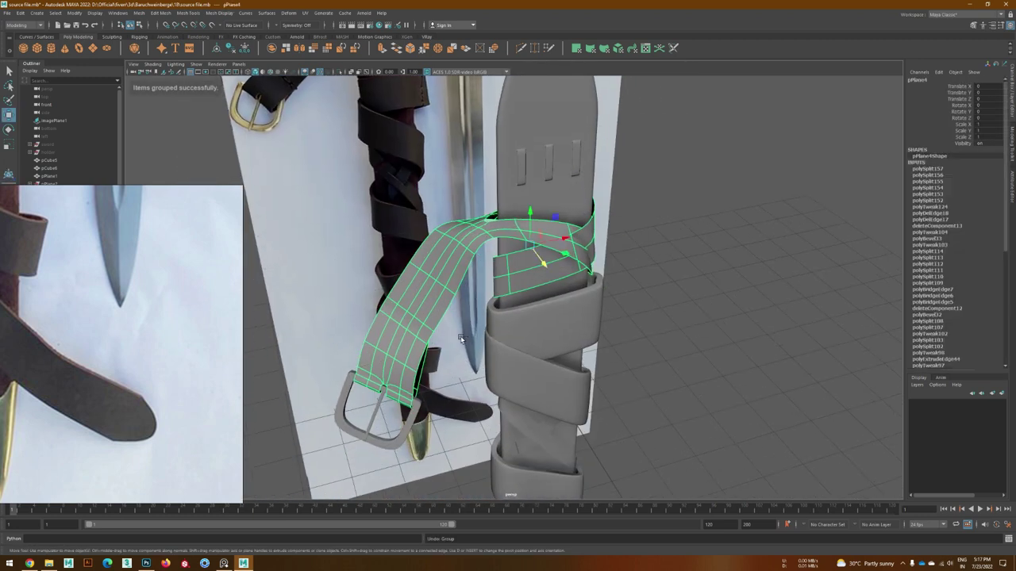
{"action": "scroll", "coordinate": [464, 325], "scroll_direction": "up", "scroll_amount": 2}
{"action": "left_click_drag", "start_coordinate": [441, 285], "coordinate": [440, 305]}
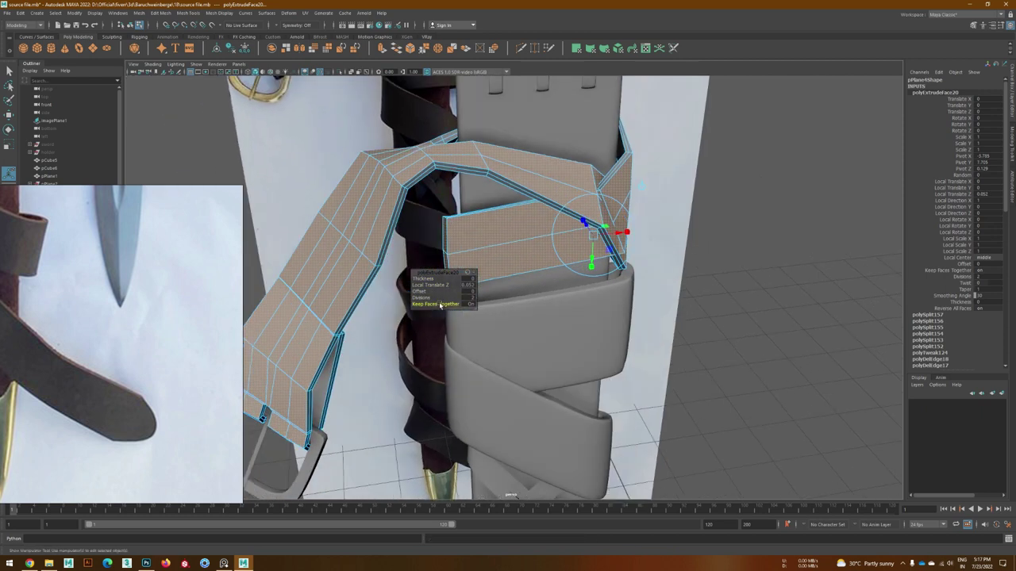
- Select four vertices at the wrapping strap's edge, ready to move them
{"action": "mouse_move", "coordinate": [382, 201]}
{"action": "left_mouse_down", "text": "alt"}
{"action": "mouse_move", "coordinate": [729, 333]}
{"action": "mouse_move", "coordinate": [695, 351]}
{"action": "mouse_move", "coordinate": [612, 341]}
{"action": "mouse_move", "coordinate": [558, 268]}
{"action": "mouse_move", "coordinate": [510, 305]}
{"action": "left_mouse_up", "text": "alt"}
{"action": "scroll", "coordinate": [511, 305], "scroll_direction": "up", "scroll_amount": 5}
{"action": "left_click", "coordinate": [491, 349]}
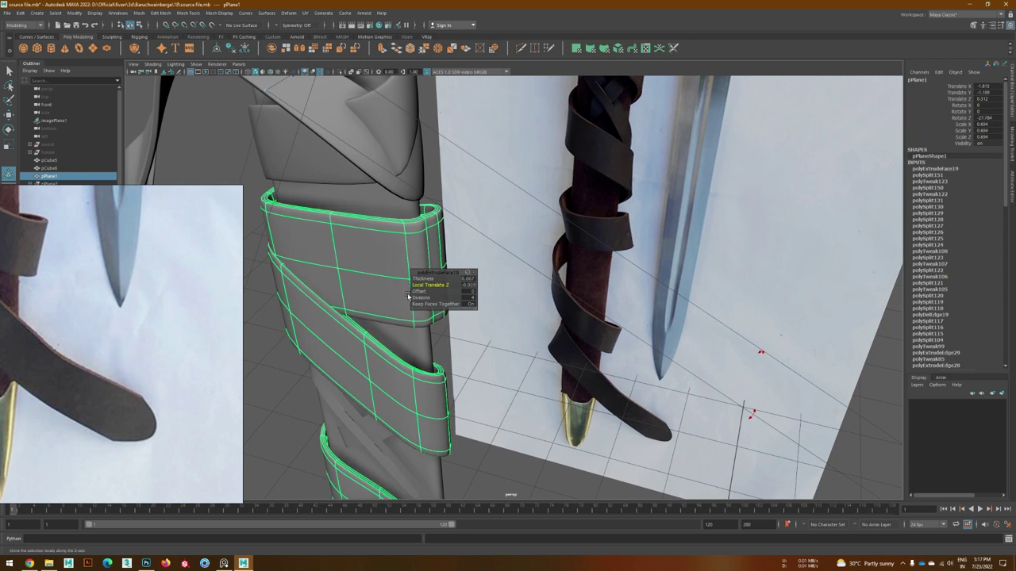
{"action": "left_click_drag", "start_coordinate": [408, 297], "coordinate": [449, 421], "text": "alt"}
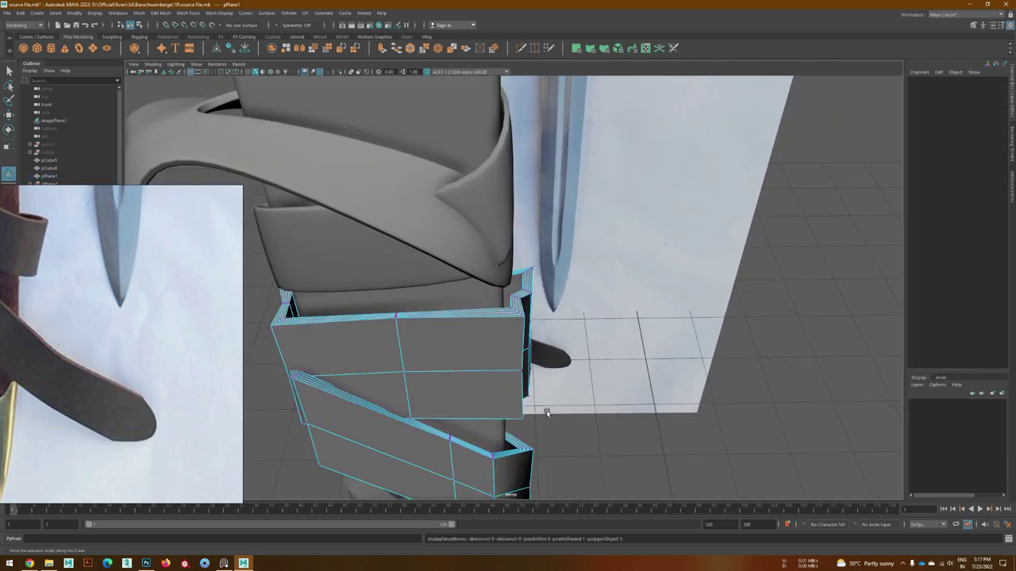
{"action": "left_click_drag", "start_coordinate": [499, 258], "coordinate": [500, 259]}
{"action": "key", "text": "w"}
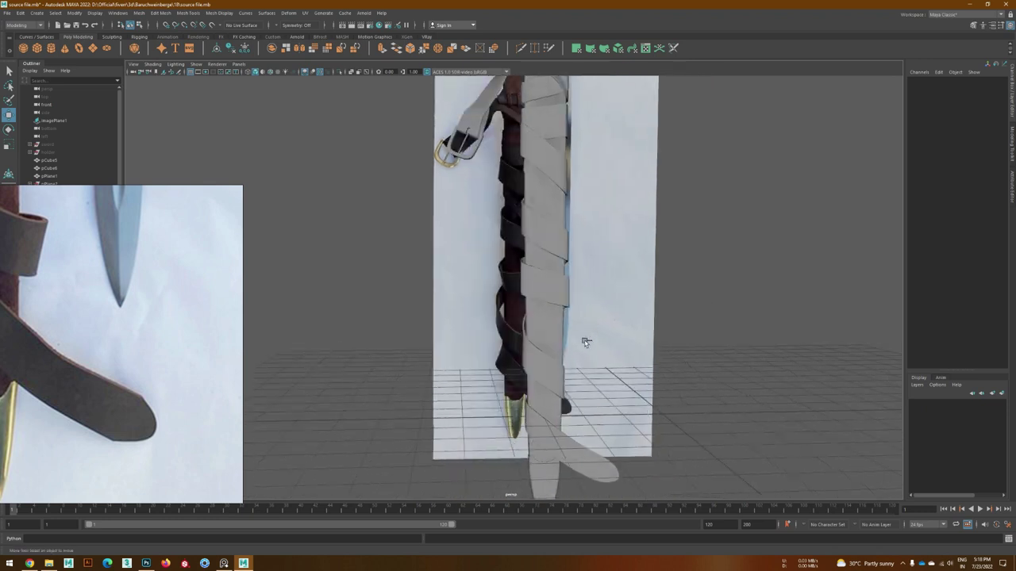
- Adjust vertices on pPlane4 so the belt strap bends over the sheath
{"action": "left_click_drag", "start_coordinate": [484, 321], "coordinate": [543, 435]}
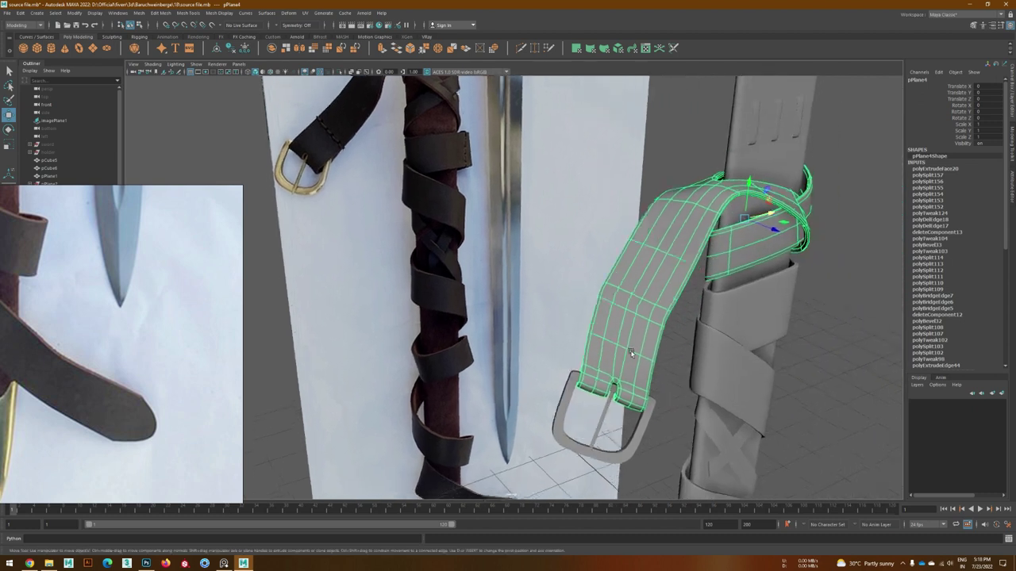
{"action": "key", "text": "F9"}
{"action": "left_click", "coordinate": [640, 291]}
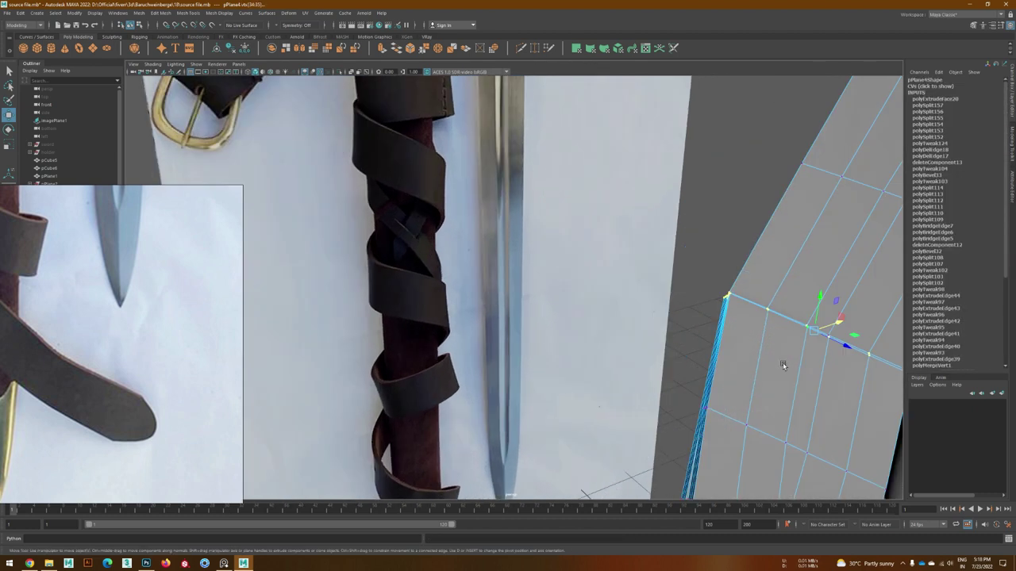
{"action": "left_click_drag", "start_coordinate": [613, 285], "coordinate": [551, 316], "text": "alt"}
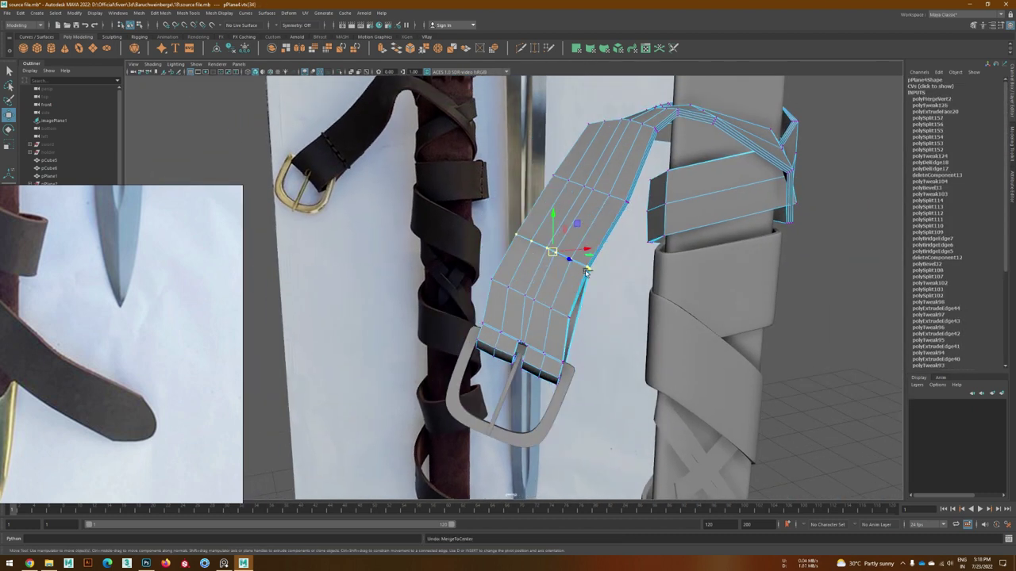
{"action": "mouse_move", "coordinate": [561, 275]}
{"action": "left_mouse_down", "text": "alt"}
{"action": "mouse_move", "coordinate": [403, 288]}
{"action": "mouse_move", "coordinate": [438, 325]}
{"action": "left_mouse_up", "text": "alt"}
{"action": "left_click", "coordinate": [354, 296]}
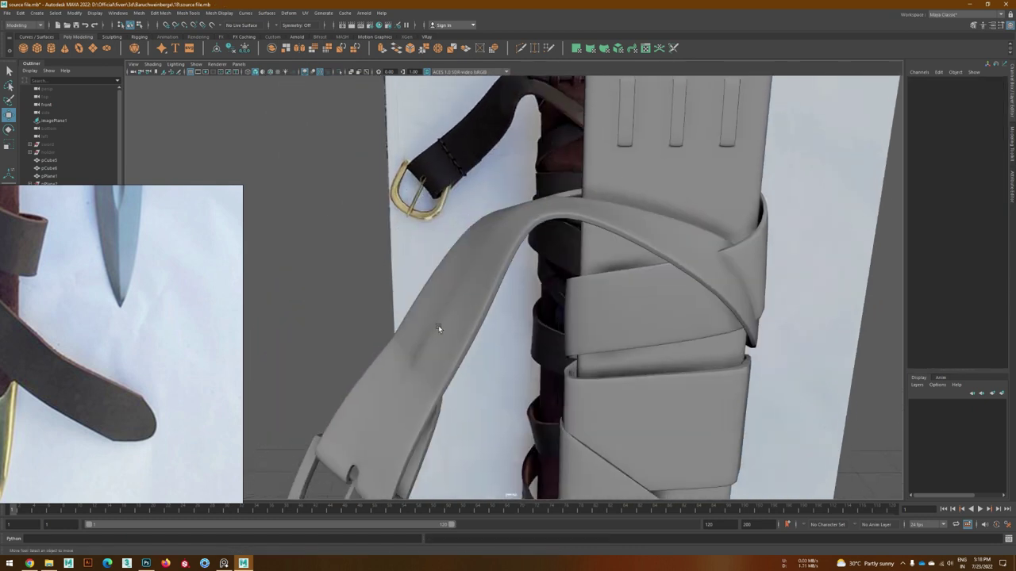
{"action": "right_click_drag", "start_coordinate": [438, 325], "coordinate": [376, 389]}
- Inspect the belt's fold over the sheath from the front view and orbiting angles
{"action": "mouse_move", "coordinate": [436, 404]}
{"action": "left_mouse_down", "text": "alt"}
{"action": "mouse_move", "coordinate": [569, 311]}
{"action": "mouse_move", "coordinate": [556, 272]}
{"action": "mouse_move", "coordinate": [547, 285]}
{"action": "mouse_move", "coordinate": [565, 306]}
{"action": "mouse_move", "coordinate": [533, 275]}
{"action": "left_mouse_up", "text": "alt"}
{"action": "left_click", "coordinate": [469, 240]}
{"action": "scroll", "coordinate": [476, 317], "scroll_direction": "down", "scroll_amount": 5}
{"action": "mouse_move", "coordinate": [482, 386]}
{"action": "left_mouse_down", "text": "alt"}
{"action": "mouse_move", "coordinate": [535, 372]}
{"action": "mouse_move", "coordinate": [499, 321]}
{"action": "left_mouse_up", "text": "alt"}
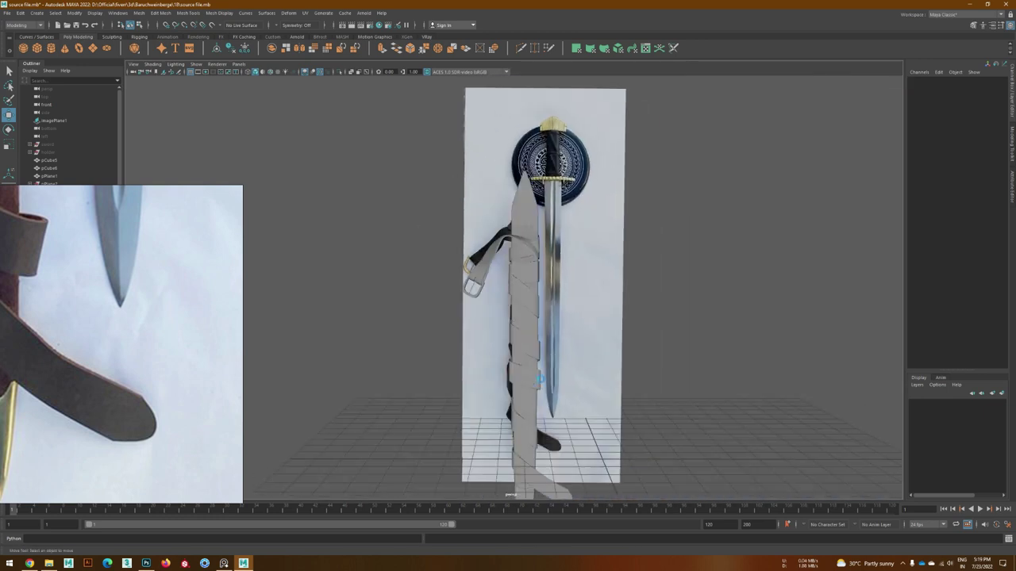
{"action": "key", "text": "space"}
{"action": "scroll", "coordinate": [499, 320], "scroll_direction": "up", "scroll_amount": 5}
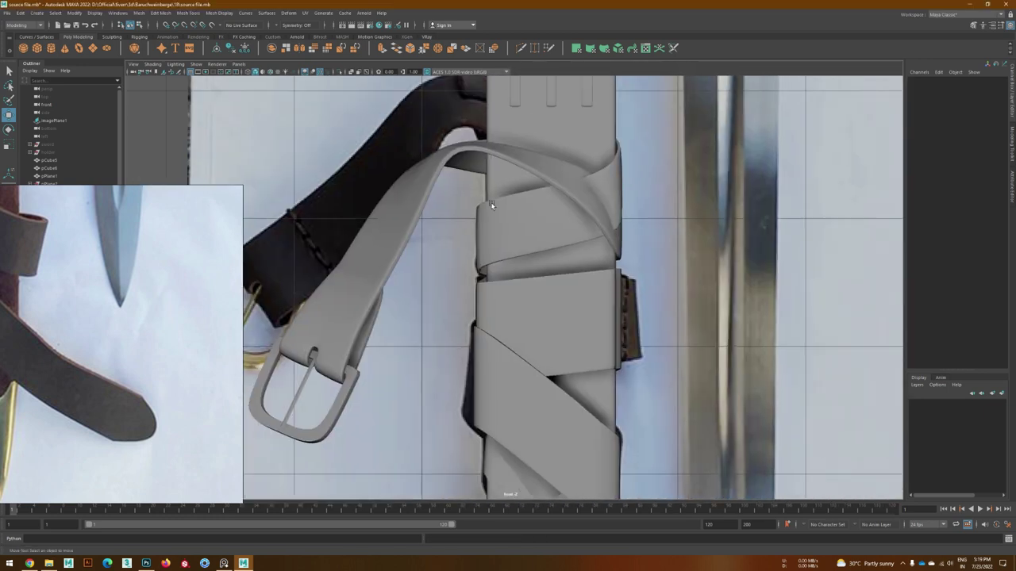
{"action": "middle_click_drag", "start_coordinate": [397, 238], "coordinate": [310, 368], "text": "alt"}
{"action": "mouse_move", "coordinate": [310, 367]}
{"action": "left_mouse_down", "text": "alt"}
{"action": "mouse_move", "coordinate": [526, 265]}
{"action": "mouse_move", "coordinate": [544, 357]}
{"action": "mouse_move", "coordinate": [515, 326]}
{"action": "left_mouse_up", "text": "alt"}
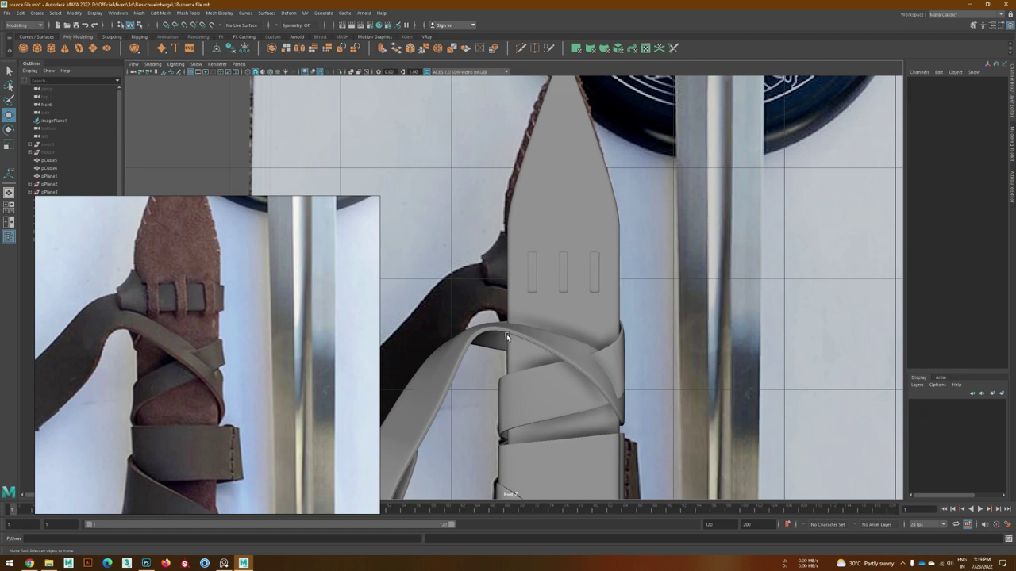
- Select the belt strap and view its end close up from the side
{"action": "left_click", "coordinate": [551, 335]}
{"action": "scroll", "coordinate": [550, 334], "scroll_direction": "down", "scroll_amount": 3}
{"action": "left_click_drag", "start_coordinate": [551, 335], "coordinate": [634, 365], "text": "alt"}
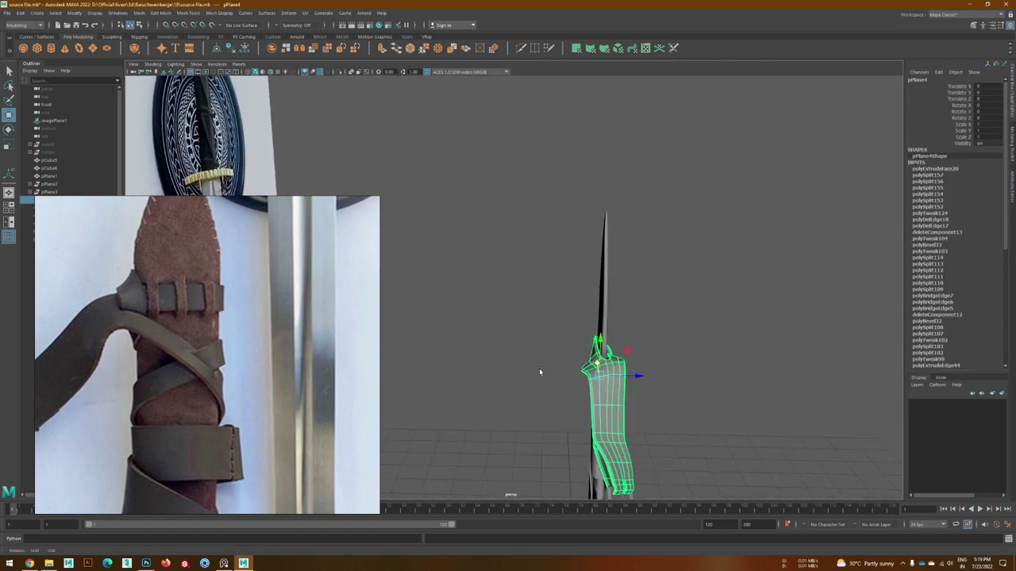
{"action": "scroll", "coordinate": [539, 371], "scroll_direction": "up", "scroll_amount": 3}
{"action": "left_click_drag", "start_coordinate": [540, 371], "coordinate": [583, 359], "text": "alt"}
{"action": "scroll", "coordinate": [582, 360], "scroll_direction": "up", "scroll_amount": 2}
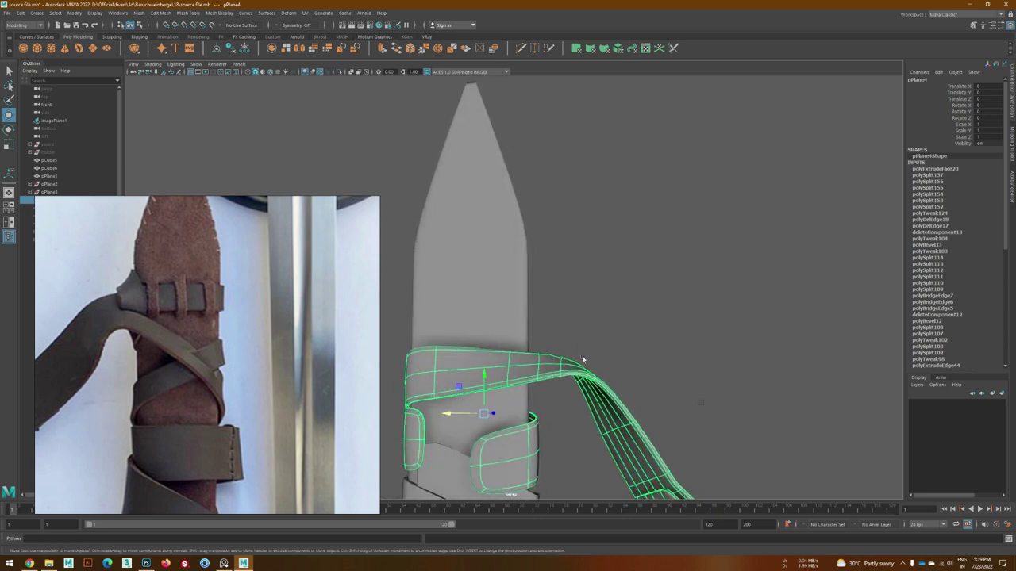
{"action": "left_click_drag", "start_coordinate": [594, 406], "coordinate": [496, 363], "text": "alt"}
- Delete the unwanted faces at the belt strap's end
{"action": "key", "text": "e"}
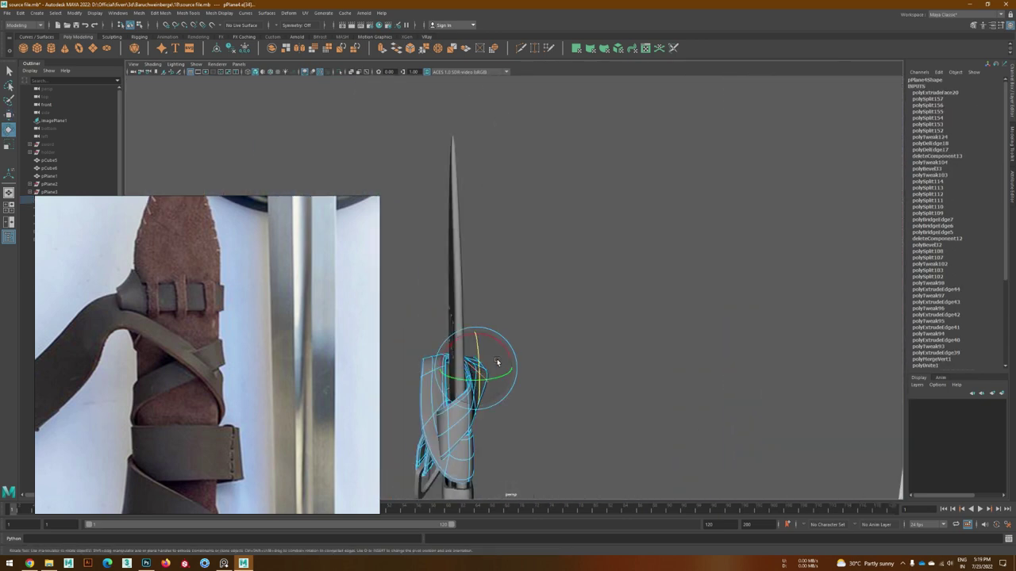
{"action": "left_click_drag", "start_coordinate": [472, 398], "coordinate": [418, 399], "text": "alt"}
{"action": "left_click_drag", "start_coordinate": [533, 389], "coordinate": [516, 421], "text": "alt"}
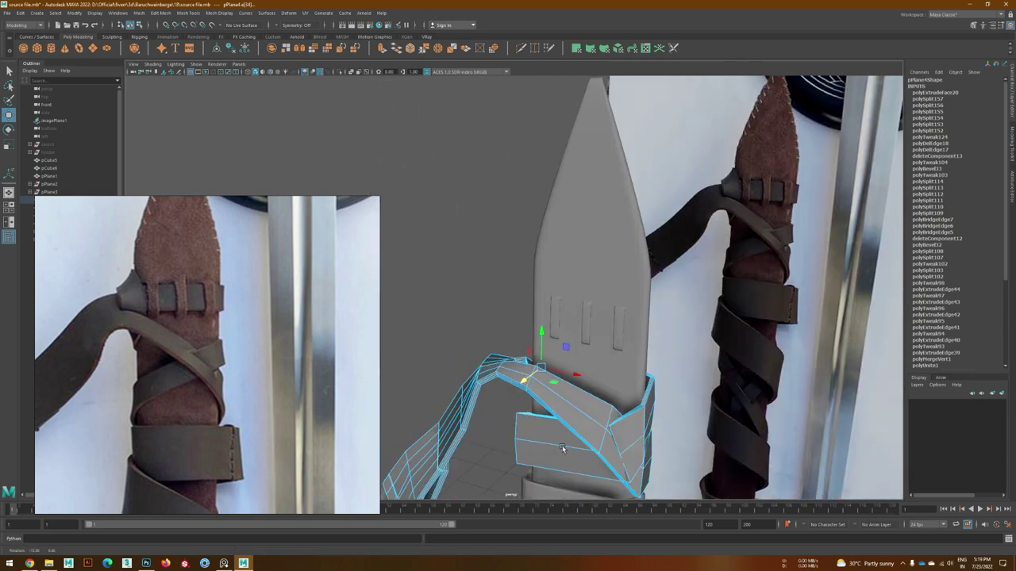
{"action": "scroll", "coordinate": [555, 372], "scroll_direction": "down", "scroll_amount": 2}
{"action": "left_click_drag", "start_coordinate": [555, 372], "coordinate": [508, 349], "text": "alt"}
{"action": "scroll", "coordinate": [508, 349], "scroll_direction": "up", "scroll_amount": 3}
{"action": "key", "text": "Delete"}
{"action": "mouse_move", "coordinate": [529, 394]}
{"action": "left_mouse_down", "text": "alt"}
{"action": "mouse_move", "coordinate": [521, 423]}
{"action": "mouse_move", "coordinate": [569, 349]}
{"action": "left_mouse_up", "text": "alt"}
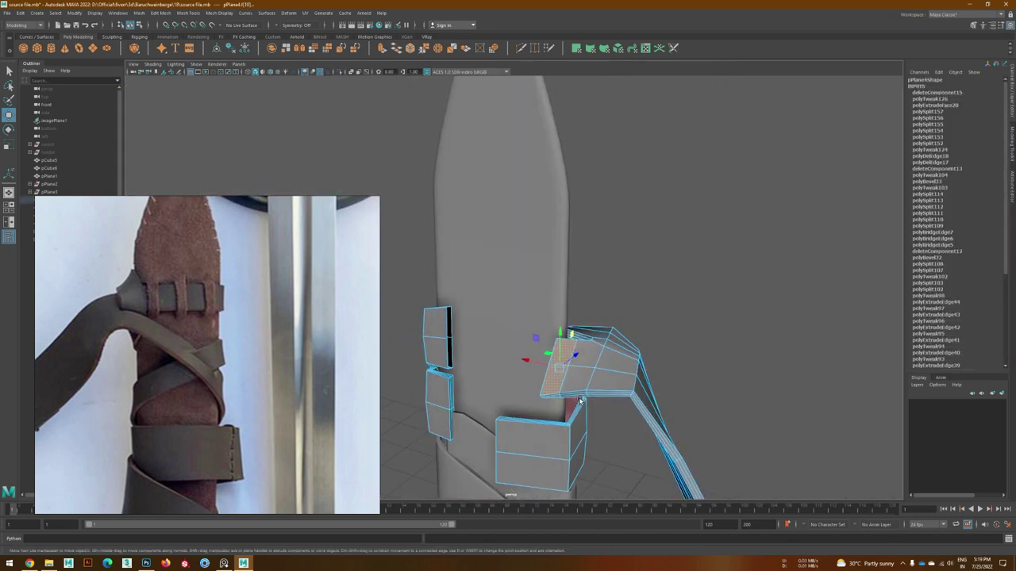
{"action": "key", "text": "Delete"}
{"action": "mouse_move", "coordinate": [580, 402]}
{"action": "left_mouse_down", "text": "alt"}
{"action": "mouse_move", "coordinate": [518, 347]}
{"action": "mouse_move", "coordinate": [553, 350]}
{"action": "left_mouse_up", "text": "alt"}
{"action": "mouse_move", "coordinate": [565, 305]}
{"action": "left_mouse_down", "text": "alt"}
{"action": "mouse_move", "coordinate": [517, 336]}
{"action": "mouse_move", "coordinate": [460, 340]}
{"action": "mouse_move", "coordinate": [526, 340]}
{"action": "mouse_move", "coordinate": [586, 280]}
{"action": "mouse_move", "coordinate": [478, 337]}
{"action": "mouse_move", "coordinate": [569, 333]}
{"action": "left_mouse_up", "text": "alt"}
- Extrude the strap's end edge and move and rotate the new segment up the sheath side
{"action": "key", "text": "e"}
{"action": "key", "text": "w"}
{"action": "key", "text": "e"}
{"action": "mouse_move", "coordinate": [631, 355]}
{"action": "left_mouse_down", "text": "alt"}
{"action": "mouse_move", "coordinate": [540, 325]}
{"action": "mouse_move", "coordinate": [588, 306]}
{"action": "mouse_move", "coordinate": [490, 279]}
{"action": "mouse_move", "coordinate": [587, 320]}
{"action": "left_mouse_up", "text": "alt"}
{"action": "key", "text": "w"}
{"action": "key", "text": "e"}
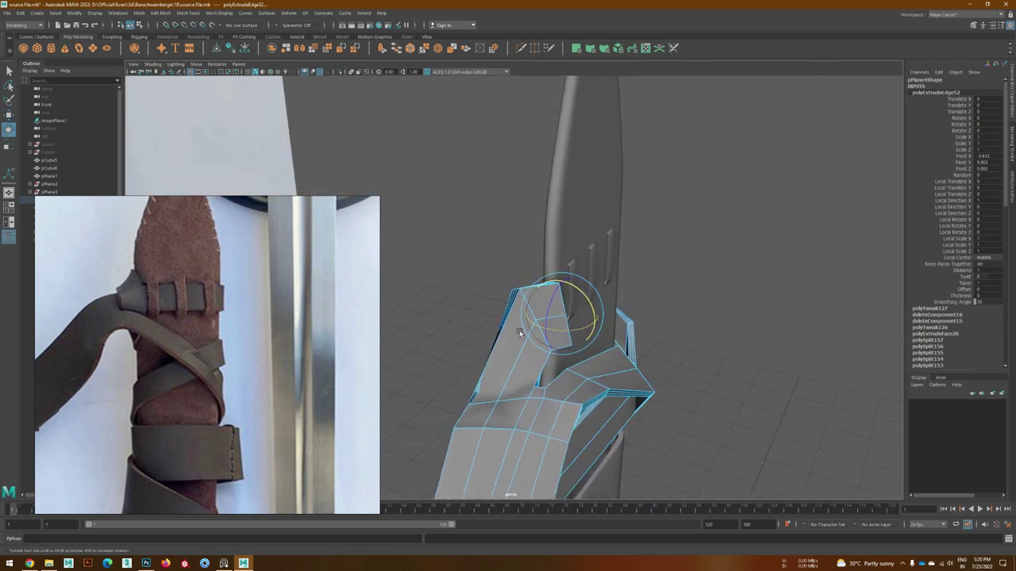
{"action": "left_click_drag", "start_coordinate": [520, 333], "coordinate": [478, 287], "text": "alt"}
{"action": "mouse_move", "coordinate": [490, 329]}
{"action": "left_mouse_down", "text": "alt"}
{"action": "mouse_move", "coordinate": [513, 365]}
{"action": "mouse_move", "coordinate": [531, 351]}
{"action": "mouse_move", "coordinate": [479, 352]}
{"action": "left_mouse_up", "text": "alt"}
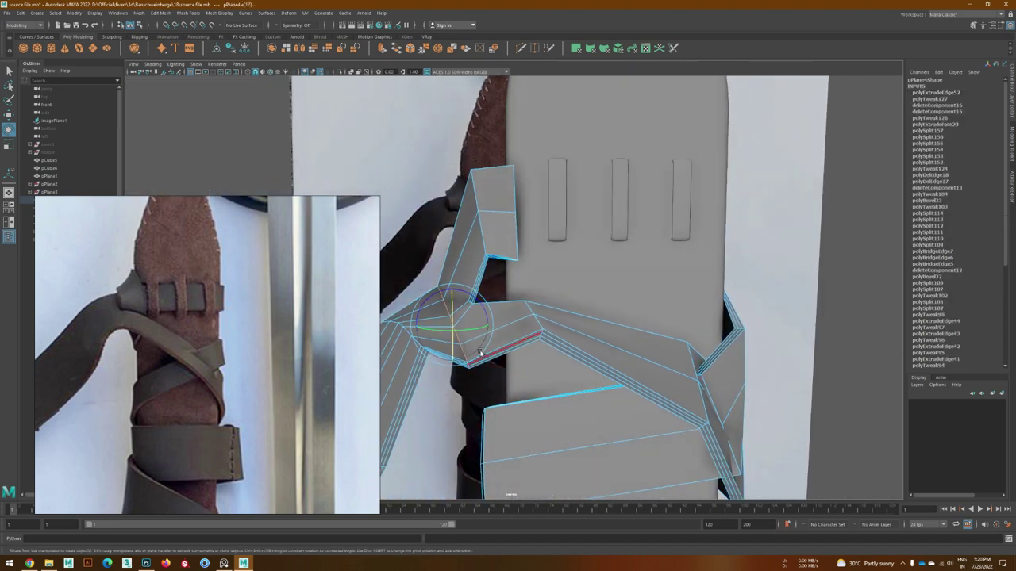
{"action": "mouse_move", "coordinate": [451, 281]}
{"action": "left_mouse_down", "text": "alt"}
{"action": "mouse_move", "coordinate": [469, 299]}
{"action": "mouse_move", "coordinate": [532, 309]}
{"action": "mouse_move", "coordinate": [590, 340]}
{"action": "left_mouse_up", "text": "alt"}
{"action": "left_click_drag", "start_coordinate": [426, 330], "coordinate": [448, 373], "text": "alt"}
{"action": "scroll", "coordinate": [448, 373], "scroll_direction": "up", "scroll_amount": 5}
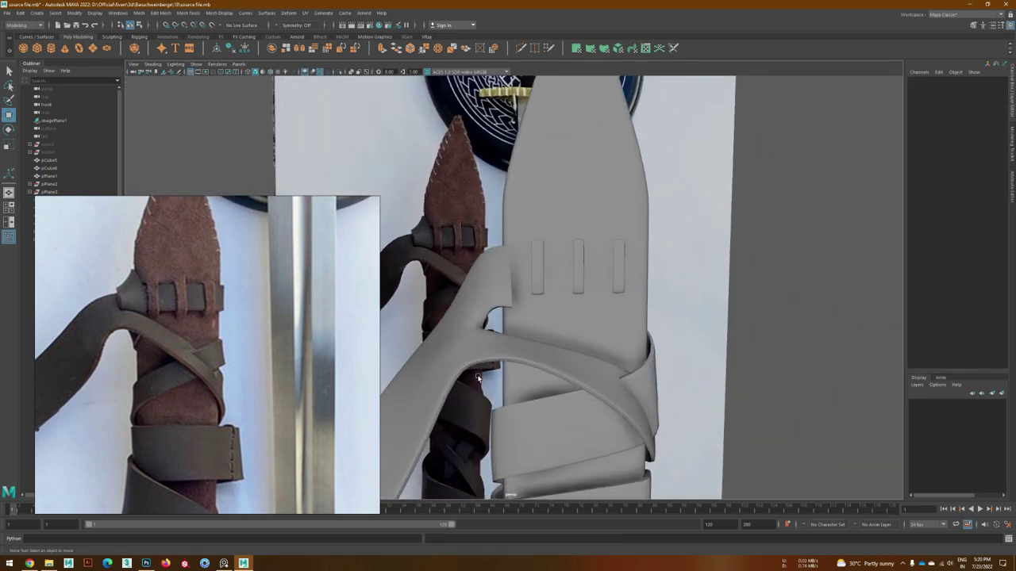
{"action": "left_click_drag", "start_coordinate": [476, 302], "coordinate": [513, 265], "text": "alt"}
{"action": "mouse_move", "coordinate": [524, 290]}
{"action": "left_mouse_down", "text": "alt"}
{"action": "mouse_move", "coordinate": [505, 251]}
{"action": "mouse_move", "coordinate": [659, 266]}
{"action": "mouse_move", "coordinate": [656, 245]}
{"action": "mouse_move", "coordinate": [587, 238]}
{"action": "left_mouse_up", "text": "alt"}
- Select another strap edge, then the sheath body object
{"action": "left_click", "coordinate": [548, 276]}
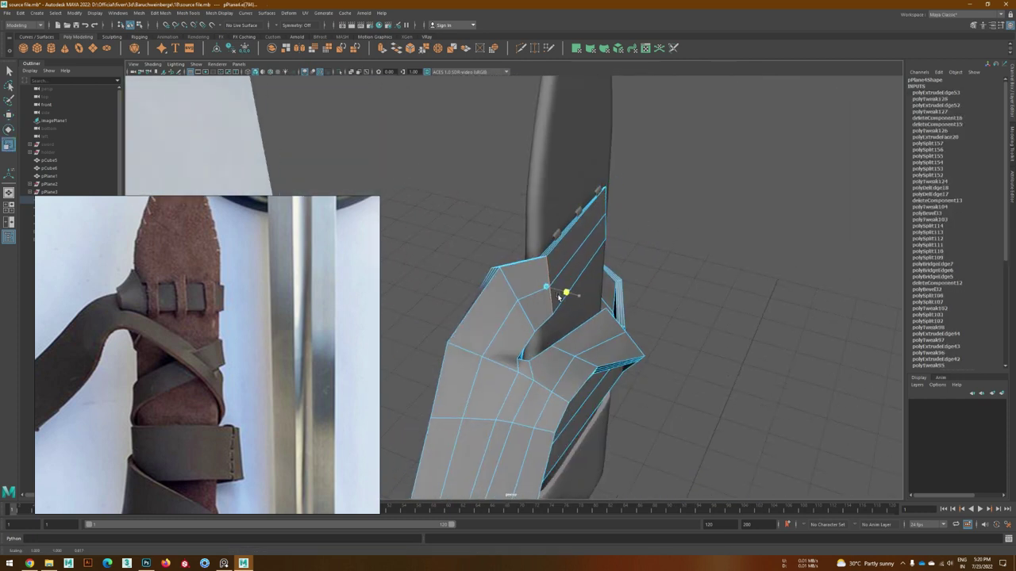
{"action": "left_click_drag", "start_coordinate": [556, 292], "coordinate": [547, 285], "text": "alt"}
{"action": "left_click", "coordinate": [548, 238]}
{"action": "mouse_move", "coordinate": [548, 238]}
{"action": "left_mouse_down", "text": "alt"}
{"action": "mouse_move", "coordinate": [509, 305]}
{"action": "mouse_move", "coordinate": [447, 286]}
{"action": "mouse_move", "coordinate": [481, 249]}
{"action": "left_mouse_up", "text": "alt"}
{"action": "scroll", "coordinate": [508, 305], "scroll_direction": "up", "scroll_amount": 3}
{"action": "scroll", "coordinate": [446, 285], "scroll_direction": "down", "scroll_amount": 3}
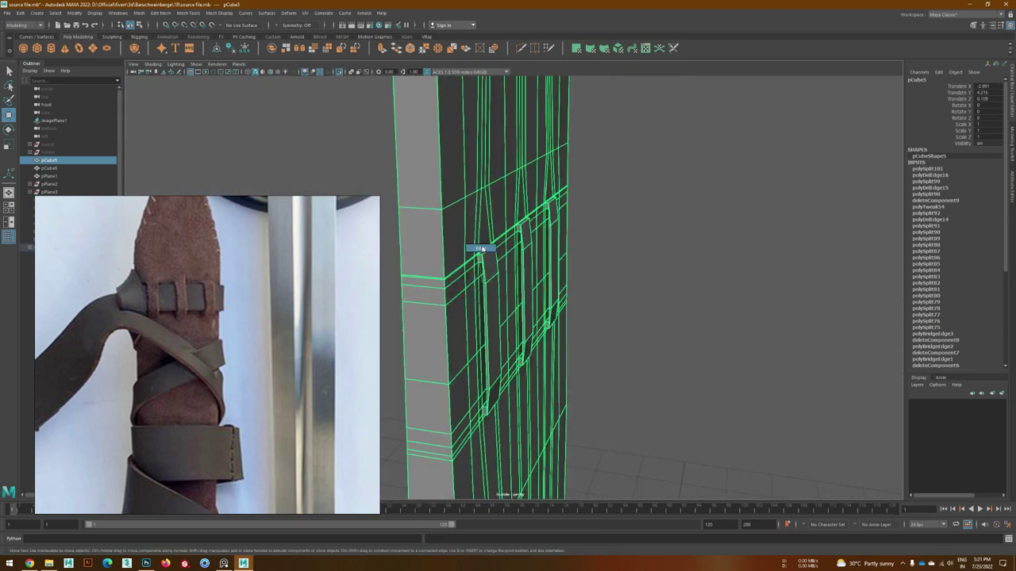
- Push pCube5's slot-loop edges outward to thicken the loops and show the full scene again
{"action": "right_click_drag", "start_coordinate": [481, 249], "coordinate": [481, 250]}
{"action": "left_click", "coordinate": [495, 275]}
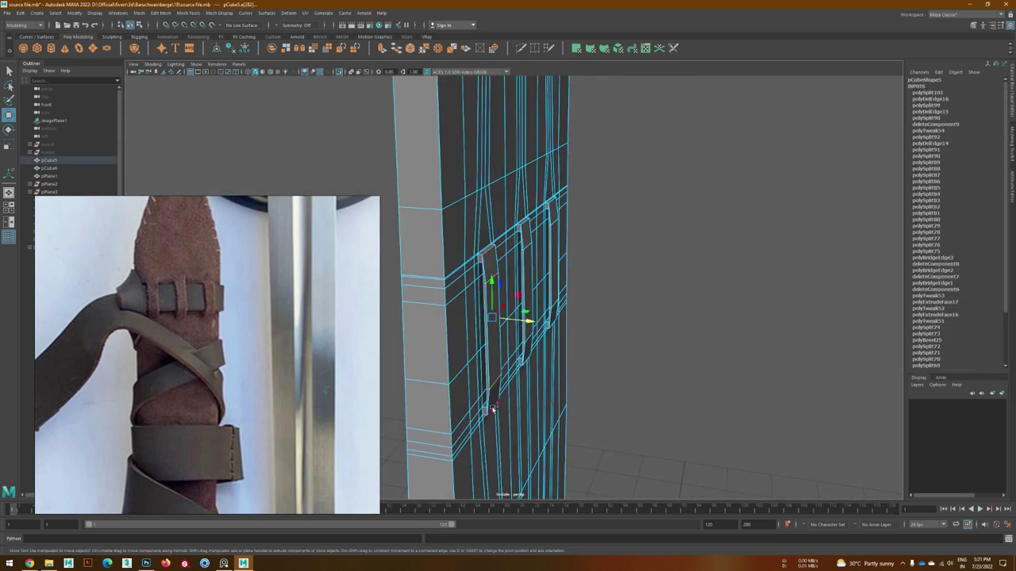
{"action": "left_click_drag", "start_coordinate": [492, 408], "coordinate": [500, 287], "text": "alt"}
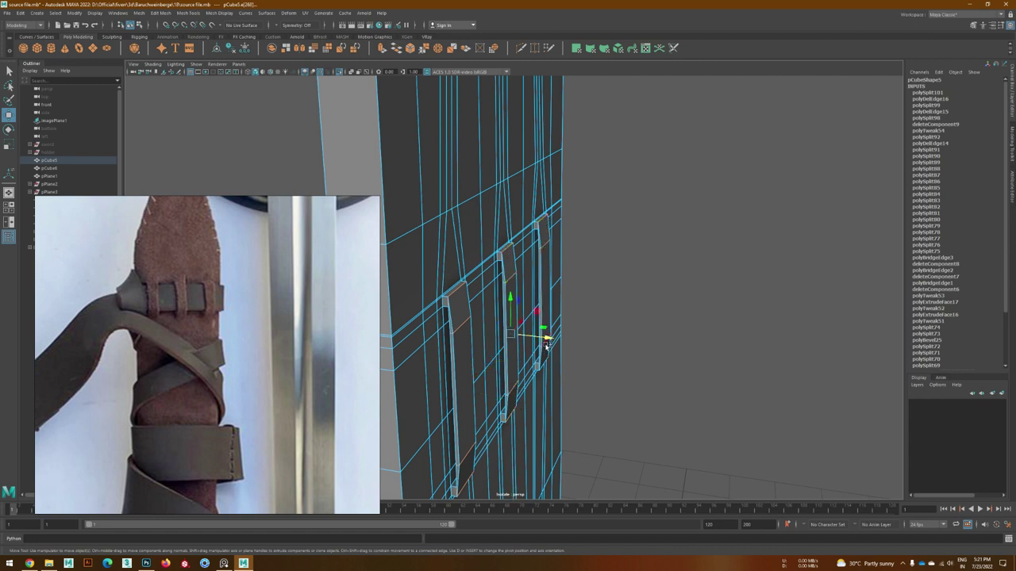
{"action": "left_click_drag", "start_coordinate": [544, 363], "coordinate": [533, 290]}
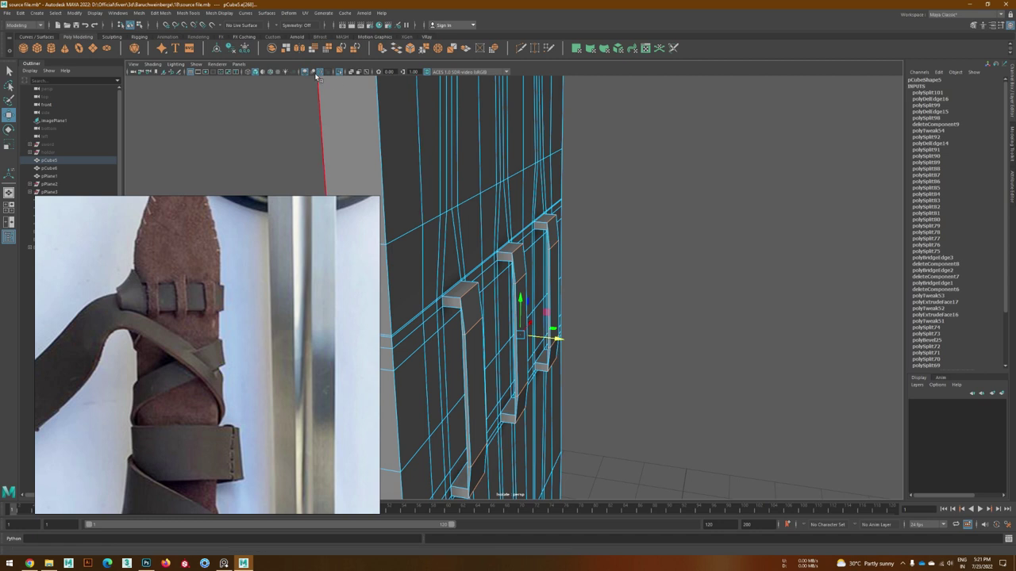
{"action": "left_click", "coordinate": [317, 74]}
- Select the strap's bottom edge loop and extrude it into further sections around the back
{"action": "mouse_move", "coordinate": [553, 336]}
{"action": "left_mouse_down", "text": "alt"}
{"action": "mouse_move", "coordinate": [527, 259]}
{"action": "mouse_move", "coordinate": [554, 274]}
{"action": "left_mouse_up", "text": "alt"}
{"action": "left_click_drag", "start_coordinate": [546, 343], "coordinate": [515, 325], "text": "alt"}
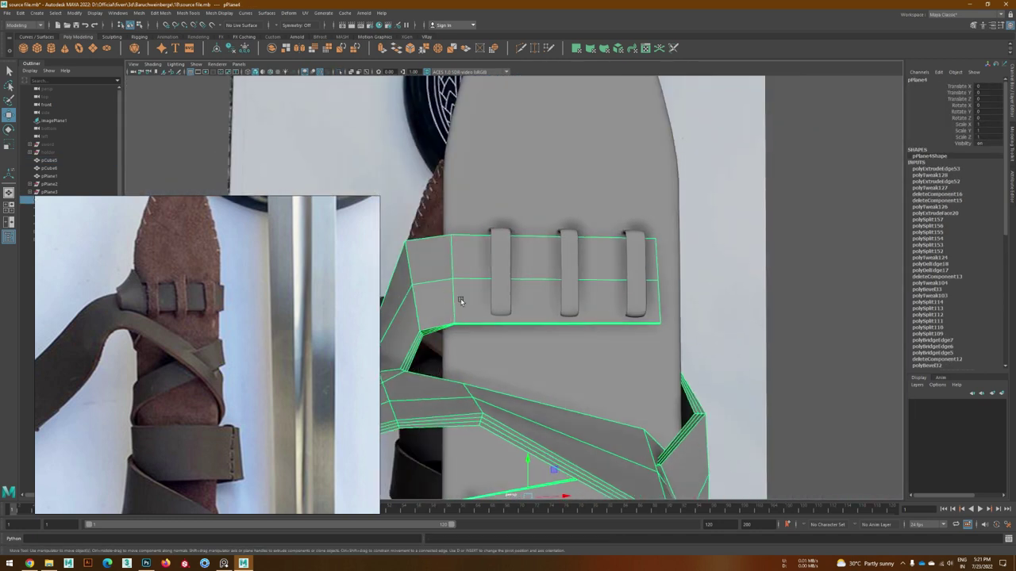
{"action": "left_click_drag", "start_coordinate": [676, 323], "coordinate": [446, 301]}
{"action": "mouse_move", "coordinate": [533, 286]}
{"action": "left_mouse_down", "text": "alt"}
{"action": "mouse_move", "coordinate": [476, 302]}
{"action": "mouse_move", "coordinate": [449, 270]}
{"action": "mouse_move", "coordinate": [480, 327]}
{"action": "mouse_move", "coordinate": [601, 287]}
{"action": "mouse_move", "coordinate": [536, 301]}
{"action": "mouse_move", "coordinate": [589, 323]}
{"action": "left_mouse_up", "text": "alt"}
{"action": "left_click", "coordinate": [449, 270]}
{"action": "scroll", "coordinate": [662, 272], "scroll_direction": "down", "scroll_amount": 2}
{"action": "mouse_move", "coordinate": [658, 272]}
{"action": "left_mouse_down", "text": "alt"}
{"action": "mouse_move", "coordinate": [650, 334]}
{"action": "mouse_move", "coordinate": [611, 361]}
{"action": "mouse_move", "coordinate": [569, 431]}
{"action": "mouse_move", "coordinate": [529, 418]}
{"action": "left_mouse_up", "text": "alt"}
{"action": "key", "text": "e"}
{"action": "key", "text": "e"}
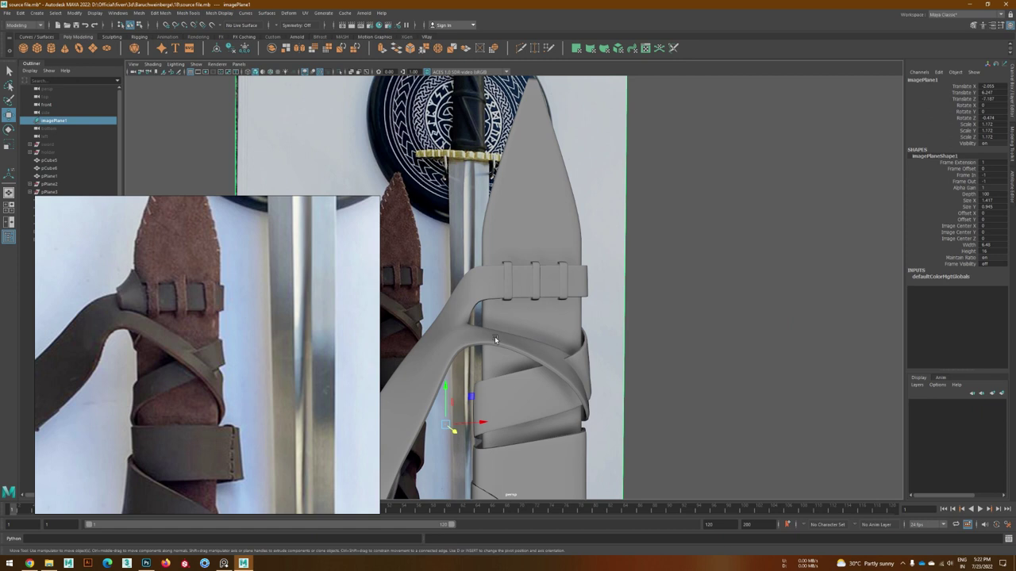
- Cut a new edge loop across the belt strap pPlane4 with Multi-Cut
{"action": "left_click", "coordinate": [494, 336]}
{"action": "middle_click_drag", "start_coordinate": [495, 336], "coordinate": [603, 381], "text": "alt"}
{"action": "left_click", "coordinate": [603, 381]}
{"action": "left_click_drag", "start_coordinate": [603, 381], "coordinate": [673, 342], "text": "alt"}
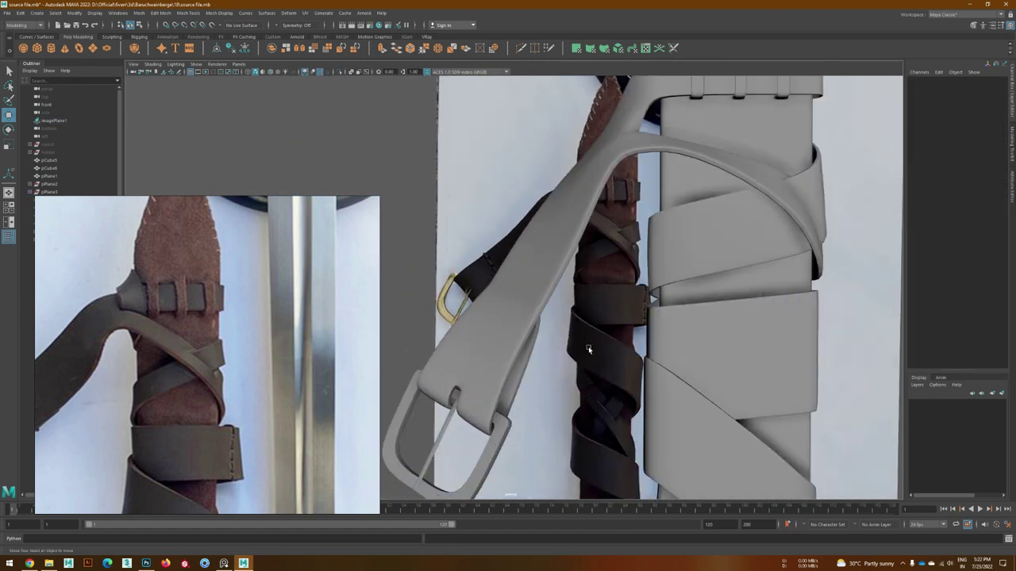
{"action": "scroll", "coordinate": [588, 346], "scroll_direction": "up", "scroll_amount": 5}
{"action": "left_click", "coordinate": [535, 343]}
{"action": "right_click_drag", "start_coordinate": [555, 333], "coordinate": [572, 328], "text": "shift"}
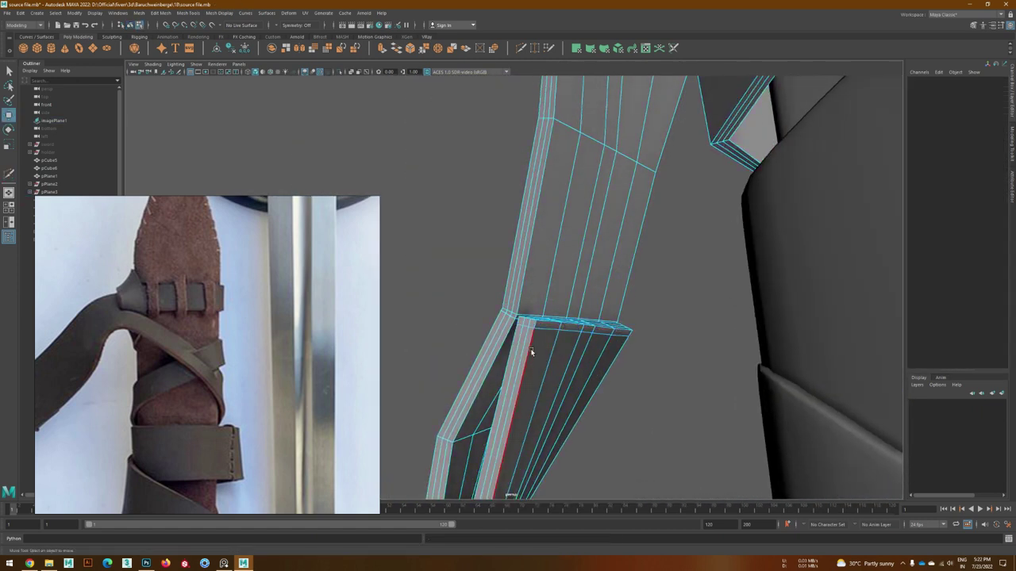
{"action": "left_click_drag", "start_coordinate": [531, 352], "coordinate": [586, 358], "text": "alt"}
{"action": "key", "text": "F8"}
- Select and reposition the strap vertices near the new cut
{"action": "left_click", "coordinate": [558, 354]}
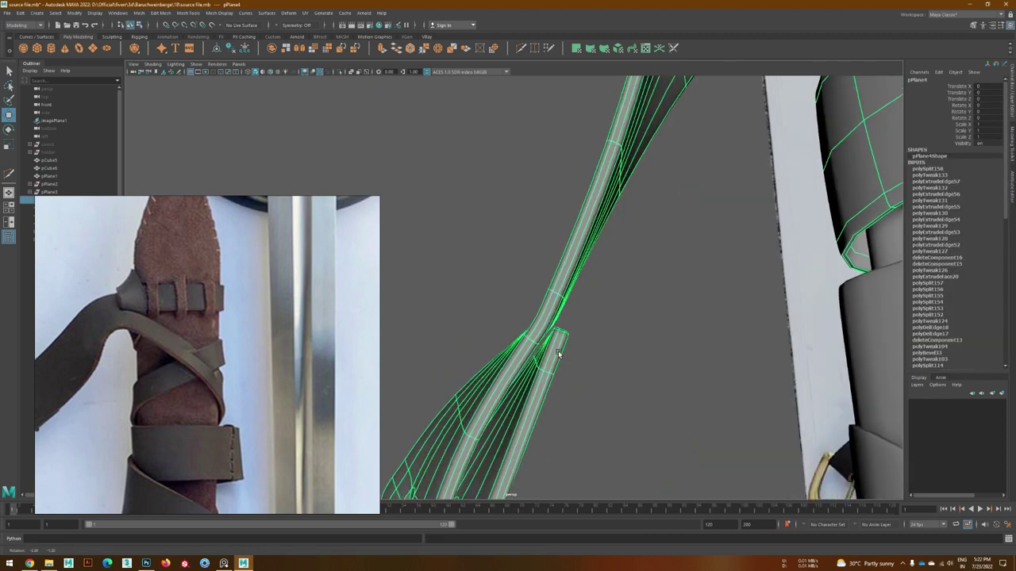
{"action": "key", "text": "F8"}
{"action": "key", "text": "1"}
{"action": "left_click_drag", "start_coordinate": [551, 328], "coordinate": [553, 329]}
{"action": "mouse_move", "coordinate": [555, 332]}
{"action": "left_mouse_down", "text": "alt"}
{"action": "mouse_move", "coordinate": [585, 425]}
{"action": "mouse_move", "coordinate": [545, 391]}
{"action": "left_mouse_up", "text": "alt"}
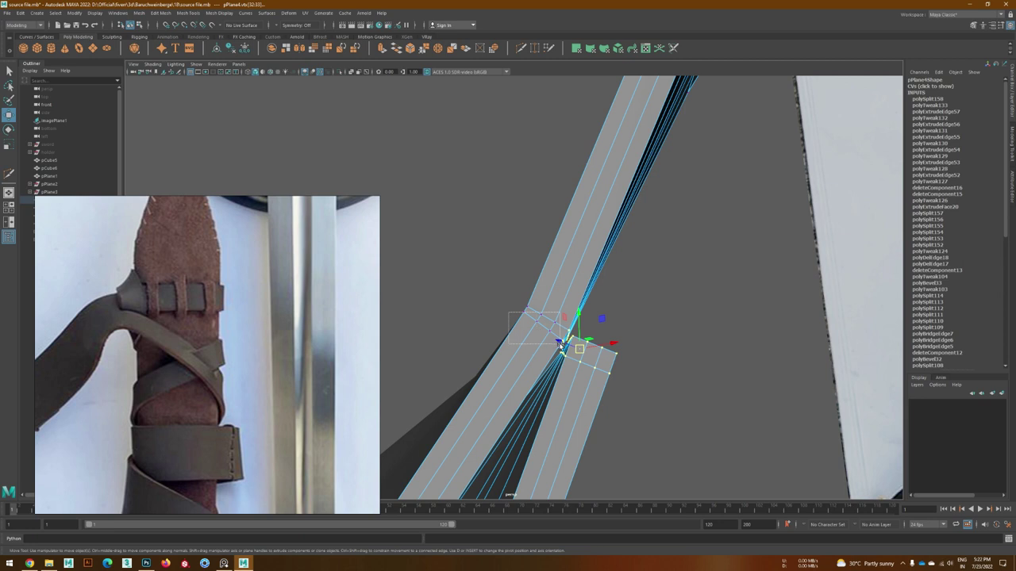
{"action": "mouse_move", "coordinate": [569, 340]}
{"action": "left_mouse_down", "text": "alt"}
{"action": "mouse_move", "coordinate": [578, 419]}
{"action": "mouse_move", "coordinate": [558, 321]}
{"action": "mouse_move", "coordinate": [451, 381]}
{"action": "mouse_move", "coordinate": [594, 389]}
{"action": "mouse_move", "coordinate": [448, 361]}
{"action": "left_mouse_up", "text": "alt"}
{"action": "mouse_move", "coordinate": [389, 385]}
{"action": "left_mouse_down", "text": "alt"}
{"action": "mouse_move", "coordinate": [716, 370]}
{"action": "mouse_move", "coordinate": [553, 321]}
{"action": "mouse_move", "coordinate": [521, 294]}
{"action": "mouse_move", "coordinate": [560, 360]}
{"action": "mouse_move", "coordinate": [546, 346]}
{"action": "mouse_move", "coordinate": [607, 238]}
{"action": "mouse_move", "coordinate": [555, 193]}
{"action": "mouse_move", "coordinate": [580, 298]}
{"action": "mouse_move", "coordinate": [546, 240]}
{"action": "left_mouse_up", "text": "alt"}
{"action": "left_click", "coordinate": [560, 360]}
- Select the strap mesh and toggle its component editing on and off
{"action": "scroll", "coordinate": [607, 238], "scroll_direction": "up", "scroll_amount": 3}
{"action": "left_click", "coordinate": [555, 193]}
{"action": "left_click", "coordinate": [543, 199]}
{"action": "left_click", "coordinate": [552, 226]}
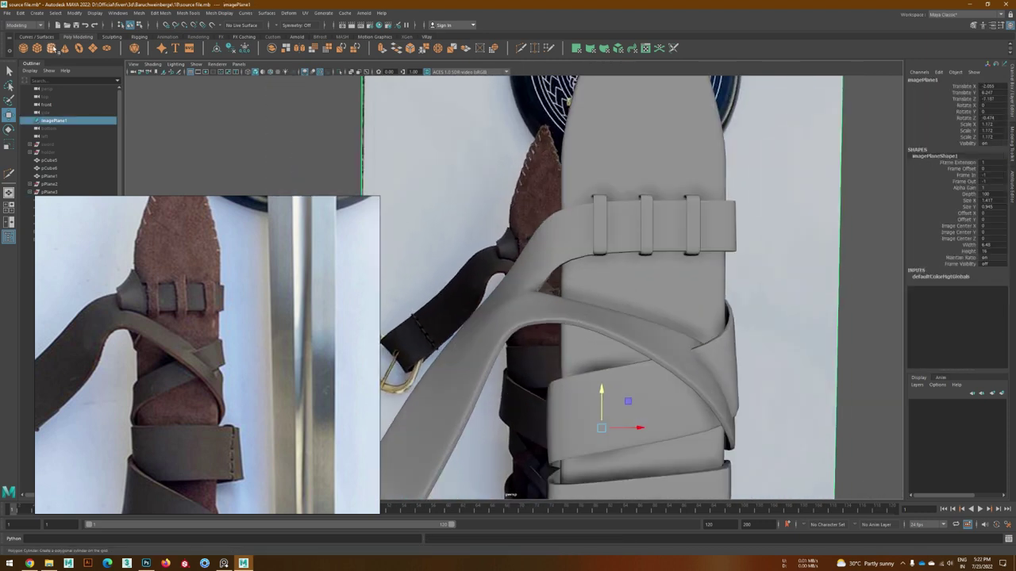
{"action": "scroll", "coordinate": [555, 278], "scroll_direction": "down", "scroll_amount": 3}
{"action": "scroll", "coordinate": [556, 278], "scroll_direction": "up", "scroll_amount": 2}
- Draw a small new polygon plane beside the sheath's top loops in the front view
{"action": "left_click", "coordinate": [79, 48]}
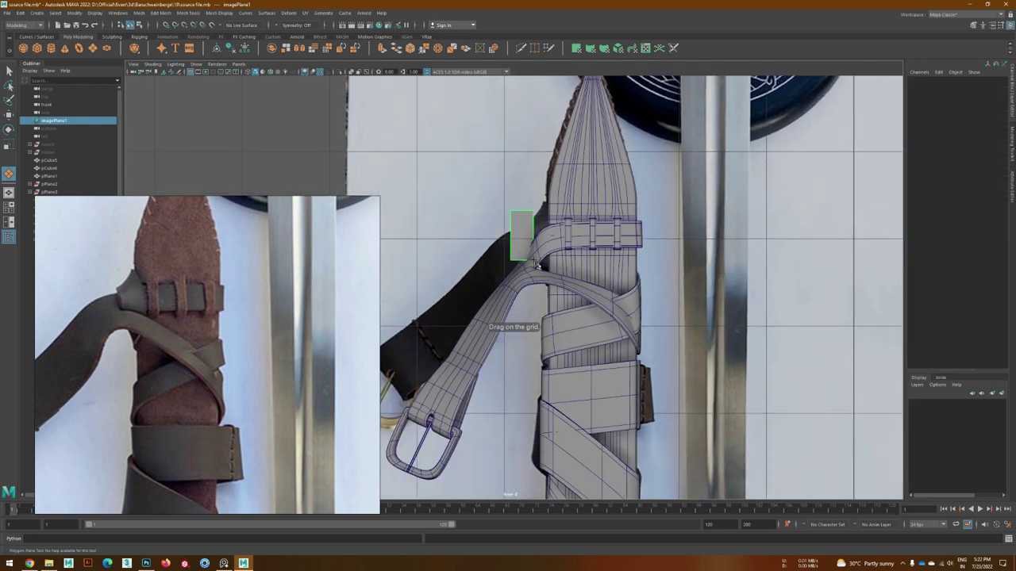
{"action": "key", "text": "space"}
{"action": "mouse_move", "coordinate": [505, 254]}
{"action": "left_mouse_down"}
{"action": "mouse_move", "coordinate": [452, 254]}
{"action": "mouse_move", "coordinate": [520, 230]}
{"action": "mouse_move", "coordinate": [556, 309]}
{"action": "left_mouse_up"}
{"action": "mouse_move", "coordinate": [616, 278]}
{"action": "left_mouse_down"}
{"action": "mouse_move", "coordinate": [560, 277]}
{"action": "mouse_move", "coordinate": [588, 231]}
{"action": "left_mouse_up"}
{"action": "key", "text": "space"}
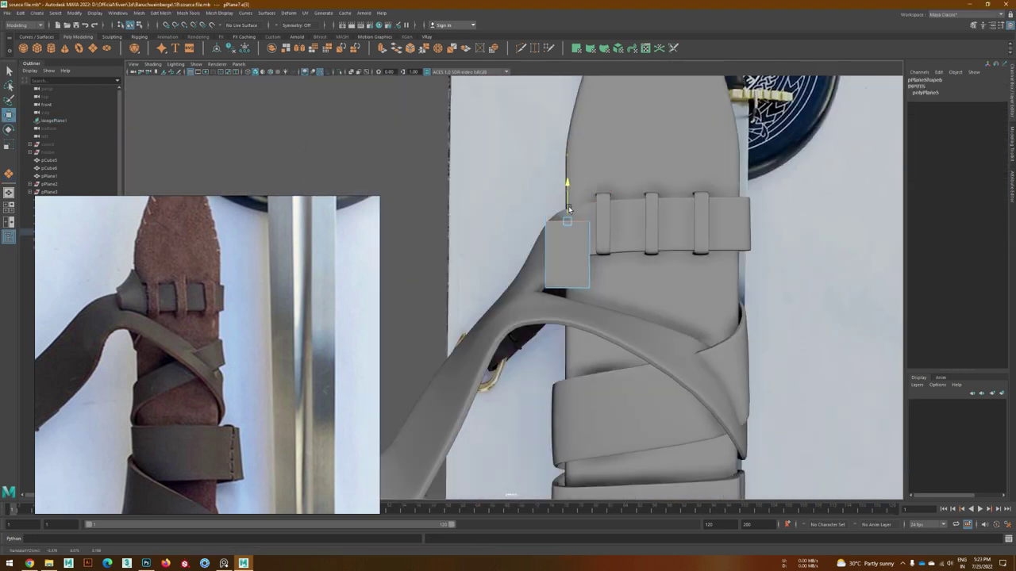
- Extrude the new plane's edge and move it to form the first strap section
{"action": "key", "text": "ctrl+e"}
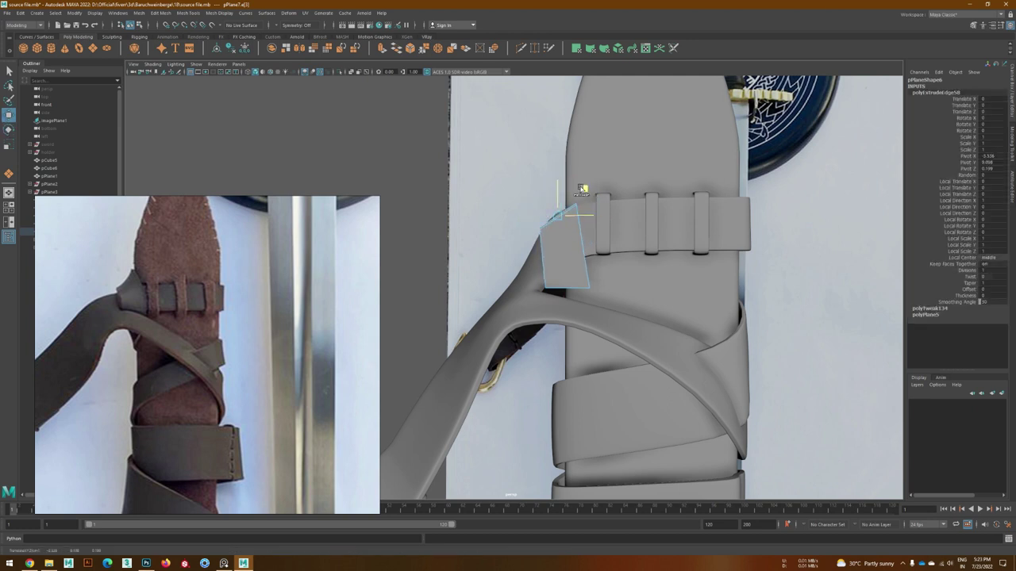
{"action": "key", "text": "space"}
{"action": "key", "text": "w"}
{"action": "key", "text": "space"}
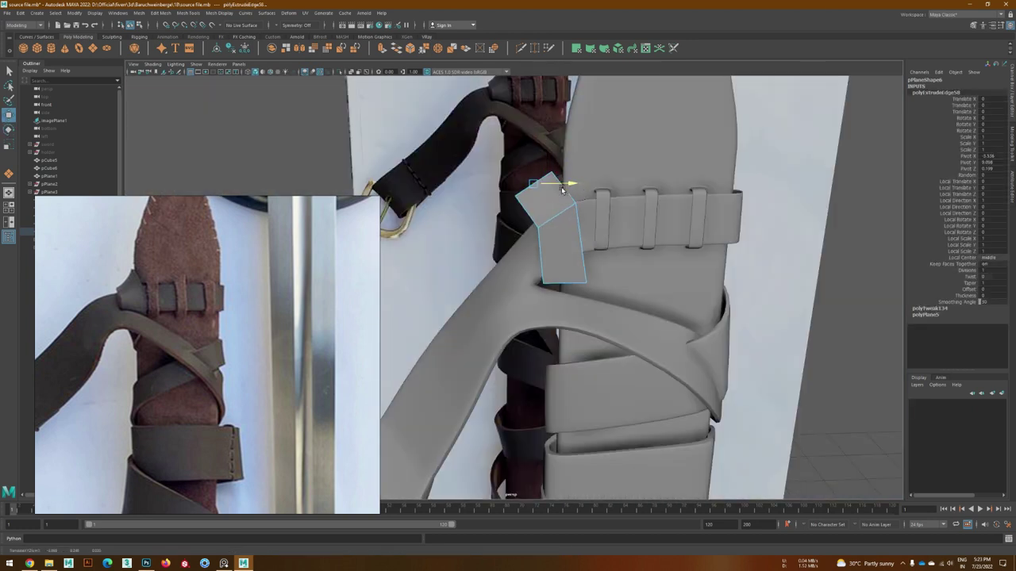
{"action": "left_click_drag", "start_coordinate": [562, 190], "coordinate": [548, 198]}
{"action": "key", "text": "space"}
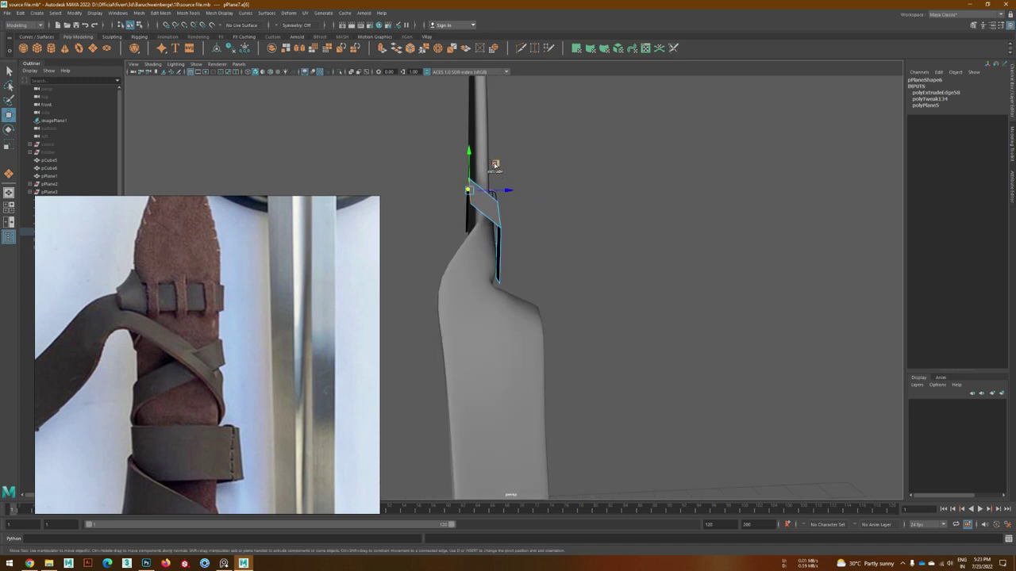
- Extrude another edge, stretching the strap left, then rotate and extrude a segment down-left
{"action": "key", "text": "ctrl+e"}
{"action": "left_click_drag", "start_coordinate": [495, 165], "coordinate": [461, 214], "text": "alt"}
{"action": "left_click_drag", "start_coordinate": [482, 261], "coordinate": [489, 336], "text": "alt"}
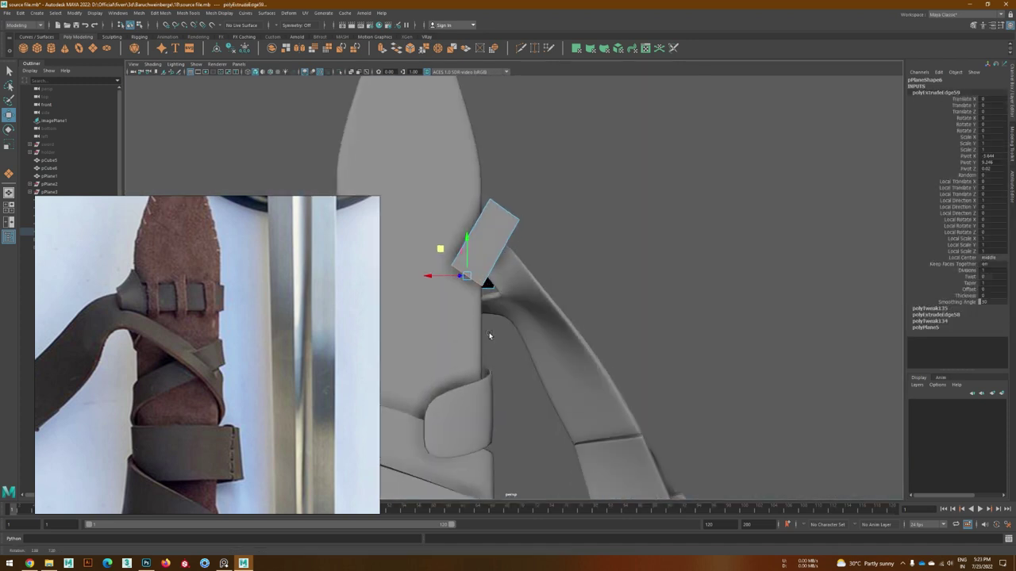
{"action": "key", "text": "space"}
{"action": "key", "text": "space"}
{"action": "middle_click_drag", "start_coordinate": [475, 335], "coordinate": [459, 318]}
{"action": "mouse_move", "coordinate": [459, 319]}
{"action": "left_mouse_down", "text": "alt"}
{"action": "mouse_move", "coordinate": [503, 251]}
{"action": "mouse_move", "coordinate": [476, 258]}
{"action": "left_mouse_up", "text": "alt"}
{"action": "key", "text": "e"}
{"action": "key", "text": "ctrl+e"}
{"action": "key", "text": "space"}
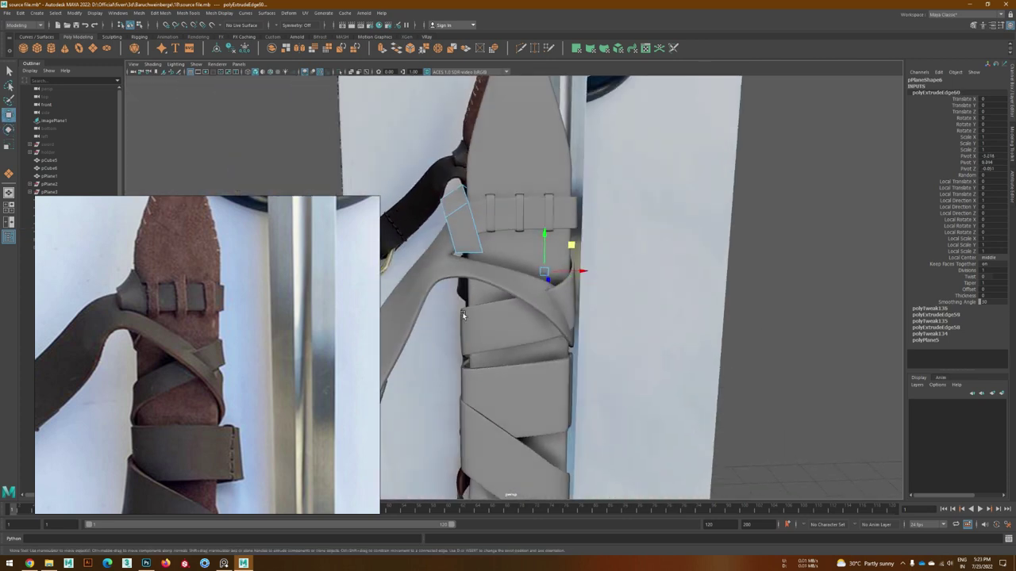
- Extend the strap with further edge extrusions and rotations, then return to object mode
{"action": "scroll", "coordinate": [462, 312], "scroll_direction": "up", "scroll_amount": 3}
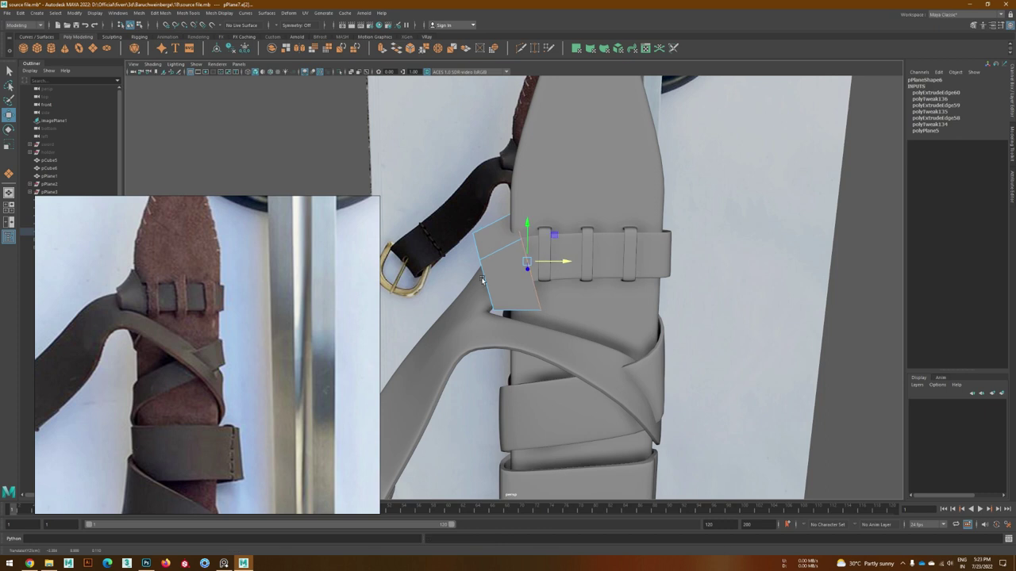
{"action": "key", "text": "space"}
{"action": "left_click_drag", "start_coordinate": [482, 280], "coordinate": [516, 245], "text": "alt"}
{"action": "scroll", "coordinate": [483, 251], "scroll_direction": "up", "scroll_amount": 3}
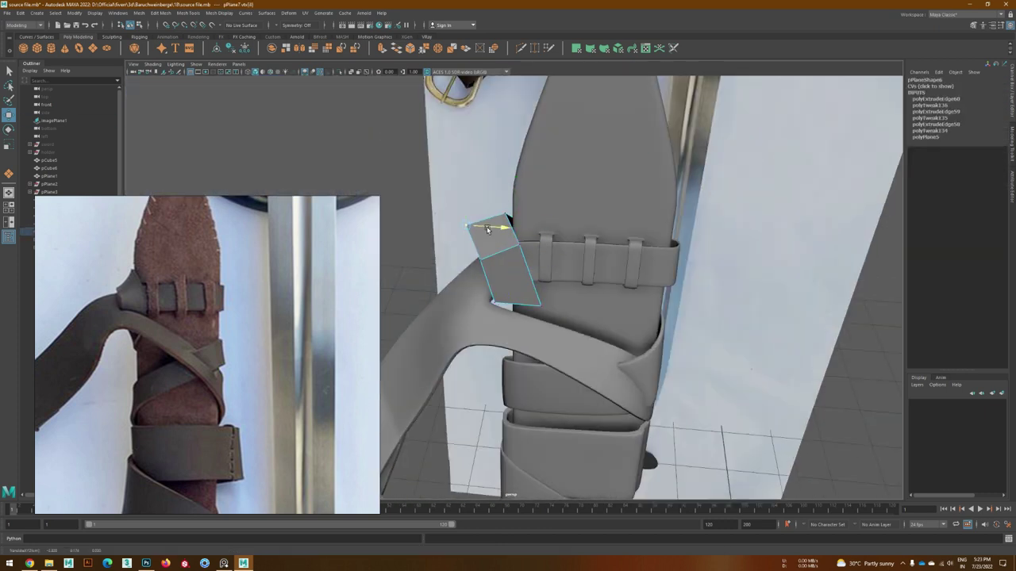
{"action": "key", "text": "space"}
{"action": "mouse_move", "coordinate": [493, 309]}
{"action": "left_mouse_down", "text": "alt"}
{"action": "mouse_move", "coordinate": [476, 302]}
{"action": "mouse_move", "coordinate": [530, 344]}
{"action": "mouse_move", "coordinate": [516, 385]}
{"action": "left_mouse_up", "text": "alt"}
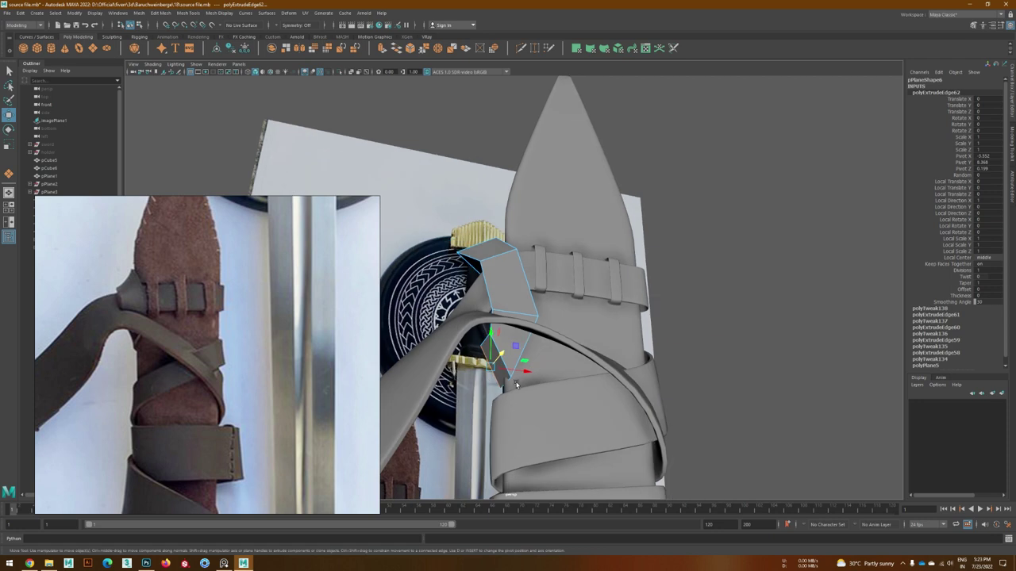
{"action": "key", "text": "w"}
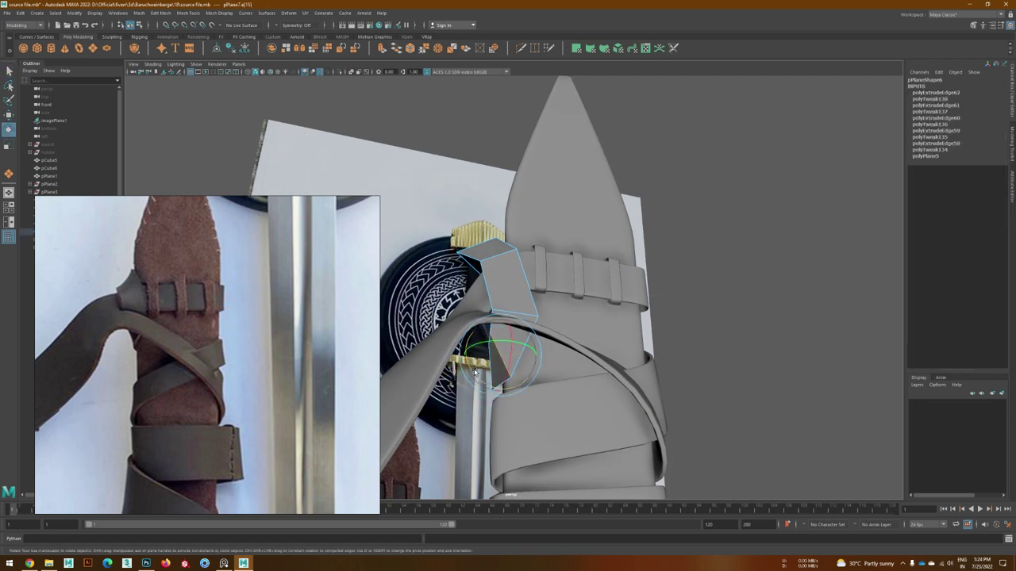
{"action": "key", "text": "w"}
{"action": "mouse_move", "coordinate": [469, 381]}
{"action": "left_mouse_down", "text": "alt"}
{"action": "mouse_move", "coordinate": [568, 352]}
{"action": "mouse_move", "coordinate": [524, 319]}
{"action": "mouse_move", "coordinate": [489, 384]}
{"action": "mouse_move", "coordinate": [535, 348]}
{"action": "mouse_move", "coordinate": [419, 353]}
{"action": "mouse_move", "coordinate": [400, 386]}
{"action": "mouse_move", "coordinate": [523, 341]}
{"action": "mouse_move", "coordinate": [500, 349]}
{"action": "mouse_move", "coordinate": [474, 335]}
{"action": "mouse_move", "coordinate": [485, 355]}
{"action": "left_mouse_up", "text": "alt"}
{"action": "key", "text": "e"}
{"action": "key", "text": "ctrl+e"}
{"action": "key", "text": "F8"}
{"action": "key", "text": "F8"}
- Select pPlane4 and Multi-Cut a new edge at the strap corner
{"action": "left_click", "coordinate": [468, 357]}
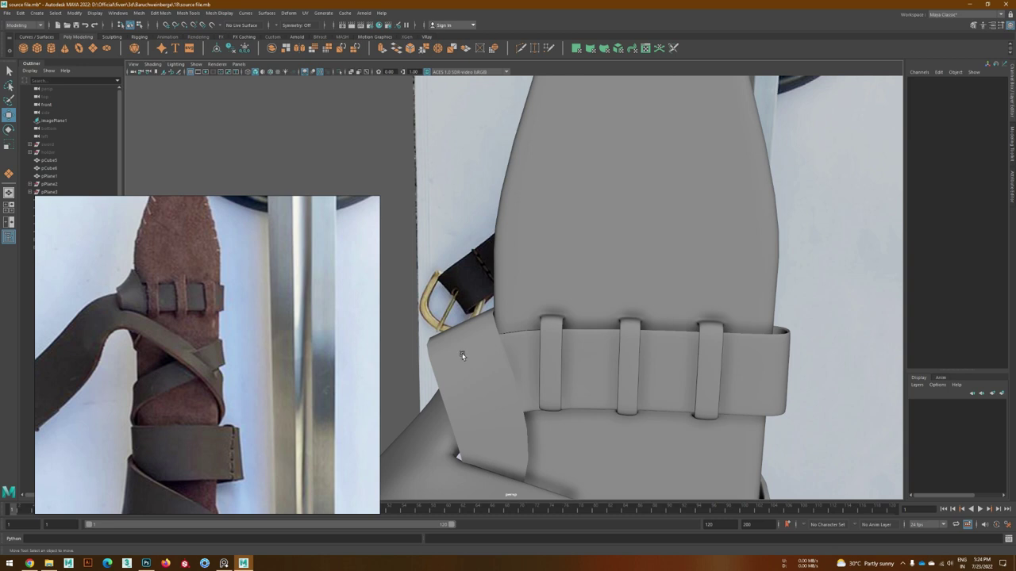
{"action": "mouse_move", "coordinate": [686, 425]}
{"action": "left_mouse_down", "text": "alt"}
{"action": "mouse_move", "coordinate": [551, 388]}
{"action": "mouse_move", "coordinate": [510, 220]}
{"action": "mouse_move", "coordinate": [635, 352]}
{"action": "mouse_move", "coordinate": [619, 295]}
{"action": "mouse_move", "coordinate": [607, 319]}
{"action": "mouse_move", "coordinate": [562, 292]}
{"action": "mouse_move", "coordinate": [571, 337]}
{"action": "left_mouse_up", "text": "alt"}
{"action": "left_click", "coordinate": [516, 380]}
{"action": "scroll", "coordinate": [623, 288], "scroll_direction": "up", "scroll_amount": 2}
{"action": "right_click_drag", "start_coordinate": [571, 337], "coordinate": [640, 311], "text": "alt"}
{"action": "key", "text": "ctrl+shift+x"}
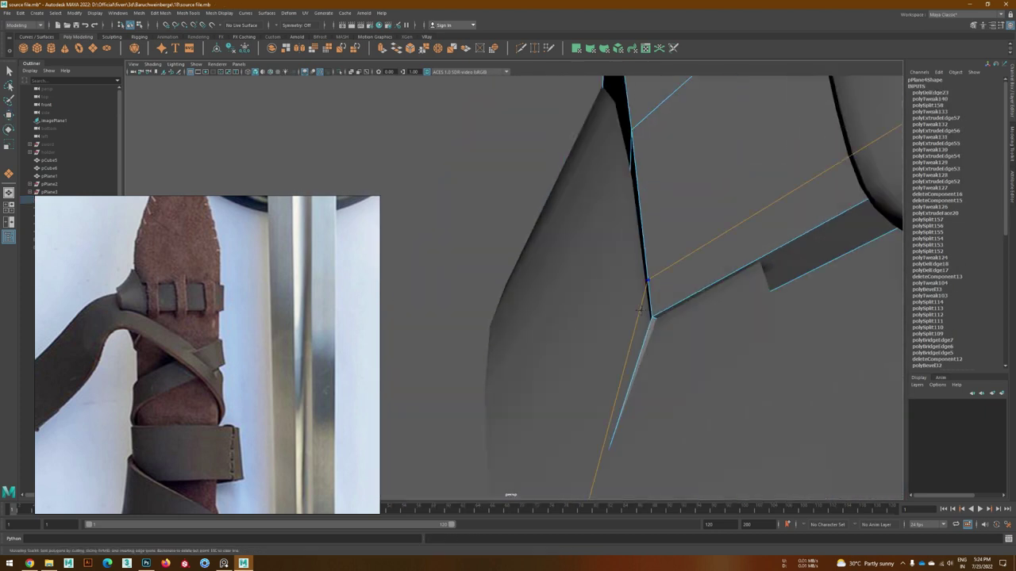
{"action": "mouse_move", "coordinate": [651, 317]}
{"action": "left_mouse_down", "text": "alt"}
{"action": "mouse_move", "coordinate": [721, 381]}
{"action": "mouse_move", "coordinate": [608, 357]}
{"action": "left_mouse_up", "text": "alt"}
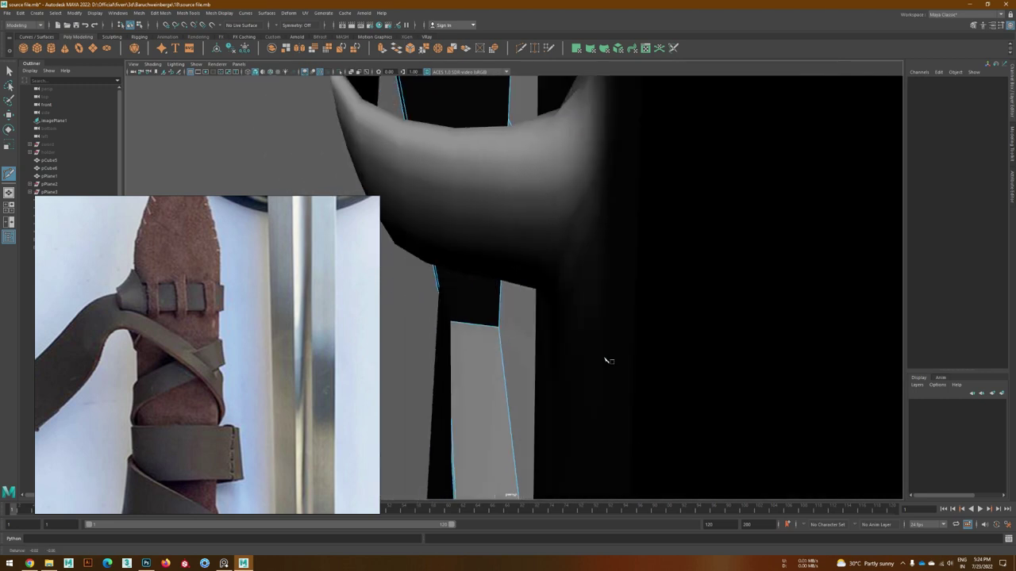
{"action": "mouse_move", "coordinate": [498, 325]}
{"action": "left_mouse_down", "text": "alt"}
{"action": "mouse_move", "coordinate": [520, 405]}
{"action": "mouse_move", "coordinate": [598, 408]}
{"action": "mouse_move", "coordinate": [556, 444]}
{"action": "mouse_move", "coordinate": [534, 485]}
{"action": "left_mouse_up", "text": "alt"}
{"action": "key", "text": "w"}
- Add a second Multi-Cut edge on the strap, then clear the selection
{"action": "key", "text": "ctrl+shift+x"}
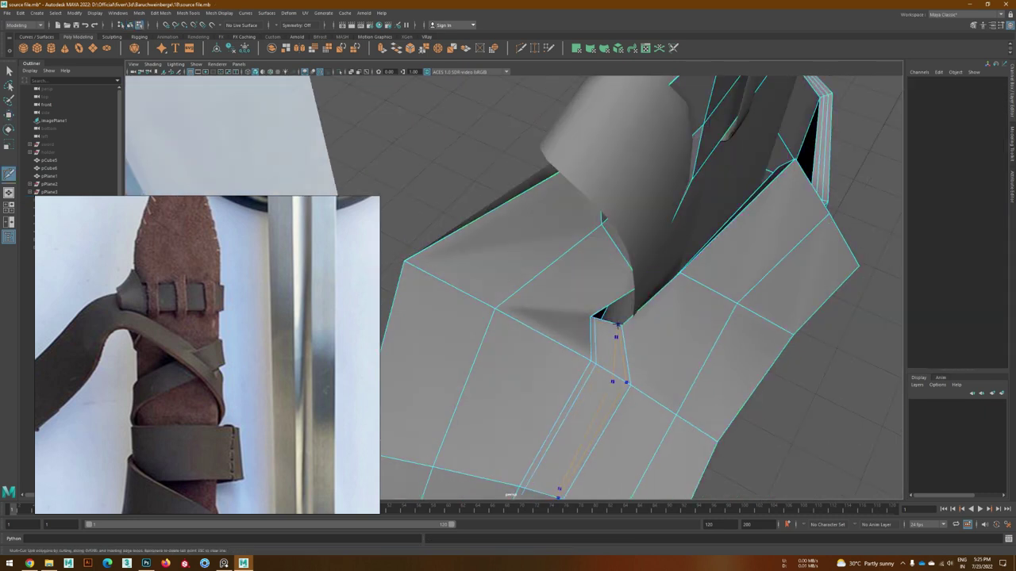
{"action": "mouse_move", "coordinate": [647, 395]}
{"action": "left_mouse_down", "text": "alt"}
{"action": "mouse_move", "coordinate": [617, 378]}
{"action": "mouse_move", "coordinate": [628, 288]}
{"action": "mouse_move", "coordinate": [517, 317]}
{"action": "left_mouse_up", "text": "alt"}
{"action": "key", "text": "w"}
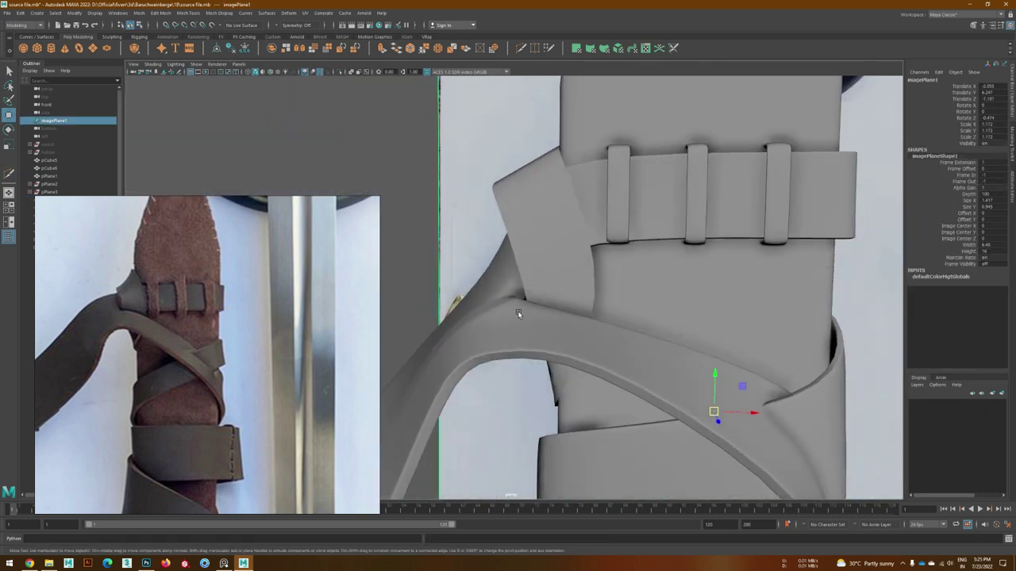
{"action": "left_click", "coordinate": [548, 387]}
{"action": "mouse_move", "coordinate": [548, 386]}
{"action": "left_mouse_down", "text": "alt"}
{"action": "mouse_move", "coordinate": [532, 373]}
{"action": "mouse_move", "coordinate": [541, 341]}
{"action": "mouse_move", "coordinate": [533, 326]}
{"action": "mouse_move", "coordinate": [539, 355]}
{"action": "left_mouse_up", "text": "alt"}
{"action": "left_click", "coordinate": [532, 371]}
{"action": "mouse_move", "coordinate": [544, 402]}
{"action": "left_mouse_down", "text": "alt"}
{"action": "mouse_move", "coordinate": [502, 262]}
{"action": "mouse_move", "coordinate": [605, 272]}
{"action": "mouse_move", "coordinate": [535, 319]}
{"action": "mouse_move", "coordinate": [452, 320]}
{"action": "left_mouse_up", "text": "alt"}
- Extrude pPlane5's faces with Local Translate Z -0.012 to give the strap thickness
{"action": "left_click", "coordinate": [535, 319]}
{"action": "key", "text": "ctrl+e"}
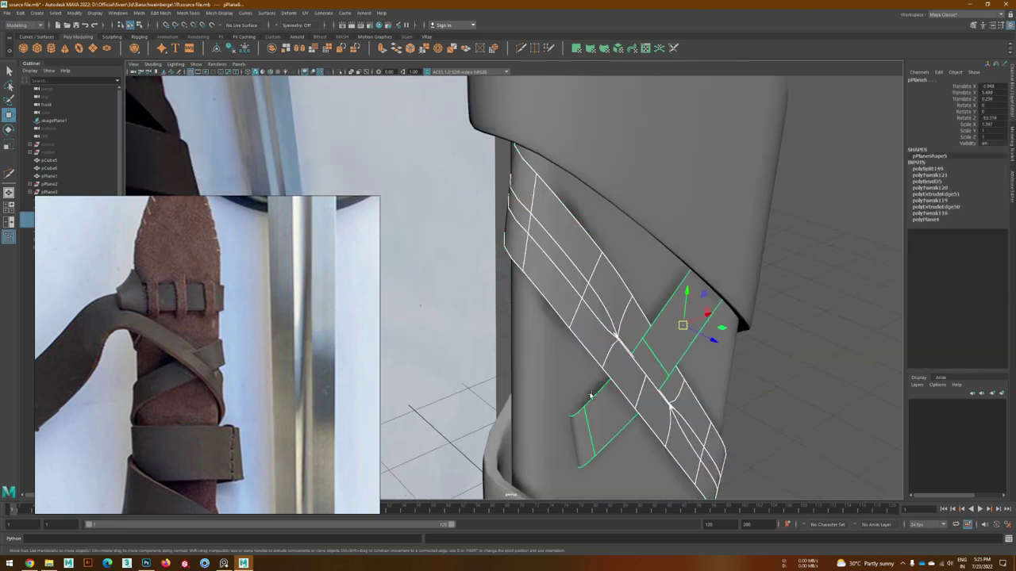
{"action": "left_click_drag", "start_coordinate": [434, 285], "coordinate": [431, 287]}
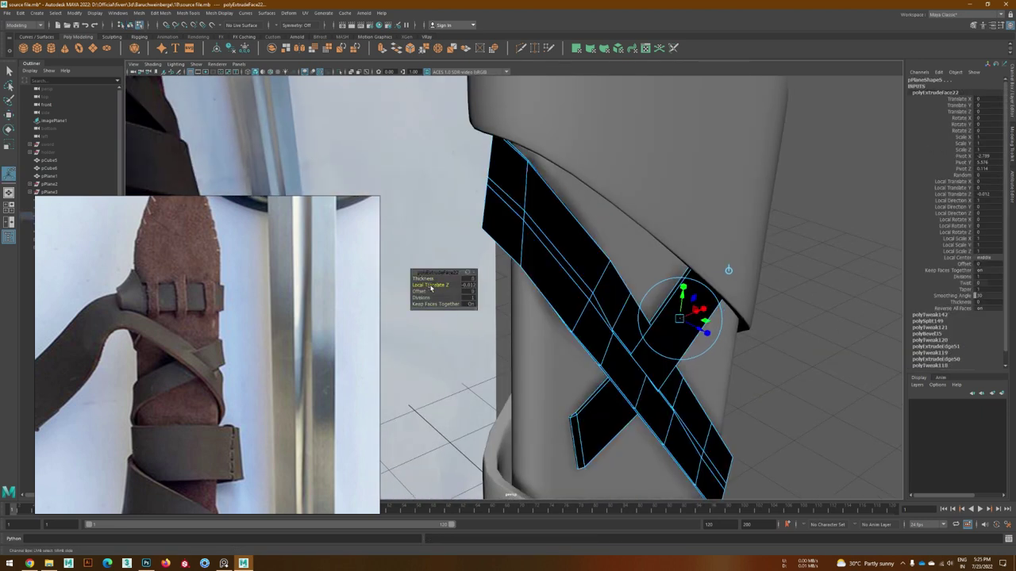
{"action": "key", "text": "F8"}
{"action": "right_click_drag", "start_coordinate": [600, 420], "coordinate": [662, 367]}
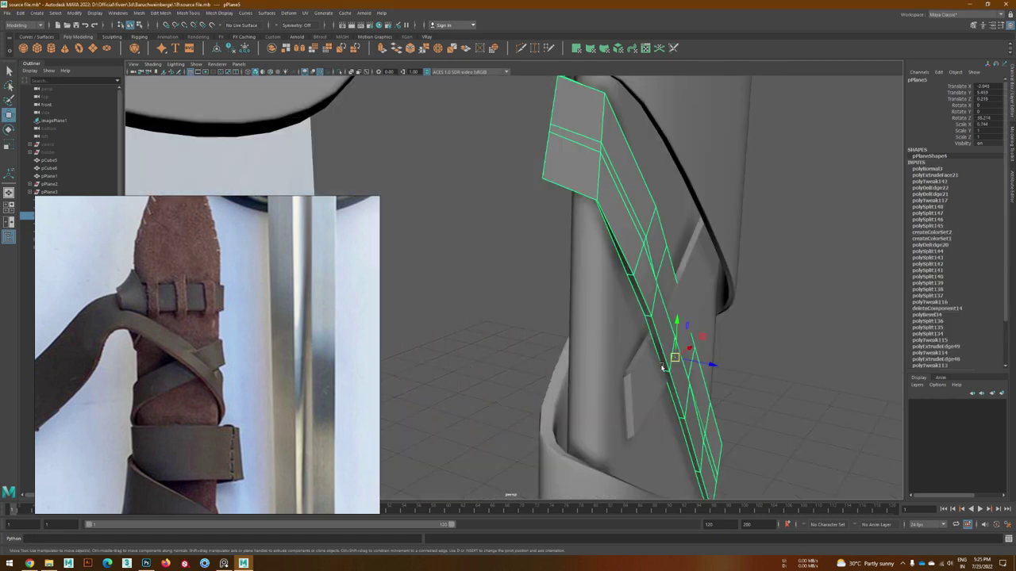
- Adjust the strap's end edges and faces with the Move tool
{"action": "key", "text": "F10"}
{"action": "mouse_move", "coordinate": [662, 366]}
{"action": "left_mouse_down", "text": "alt"}
{"action": "mouse_move", "coordinate": [669, 262]}
{"action": "mouse_move", "coordinate": [682, 239]}
{"action": "mouse_move", "coordinate": [667, 234]}
{"action": "left_mouse_up", "text": "alt"}
{"action": "key", "text": "F8"}
{"action": "key", "text": "F10"}
{"action": "right_click_drag", "start_coordinate": [666, 234], "coordinate": [661, 232], "text": "alt"}
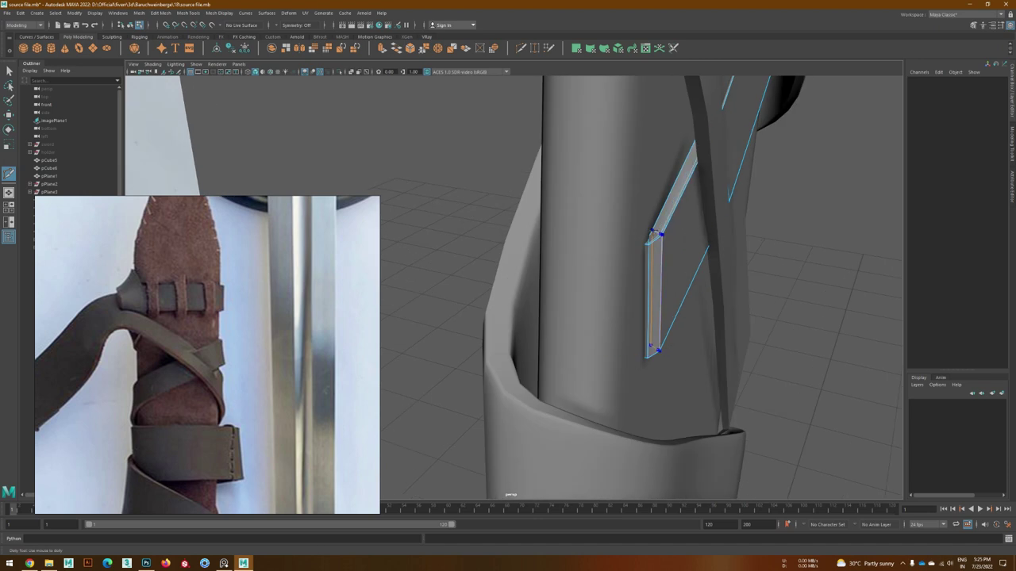
{"action": "left_click_drag", "start_coordinate": [654, 232], "coordinate": [626, 243], "text": "alt"}
{"action": "key", "text": "F8"}
{"action": "key", "text": "w"}
{"action": "key", "text": "f"}
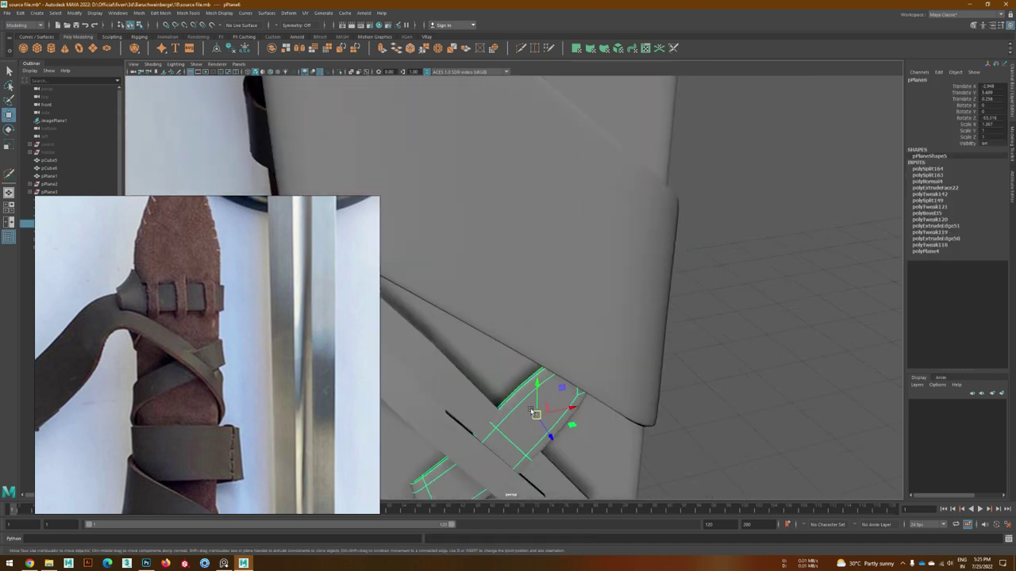
{"action": "key", "text": "F10"}
{"action": "scroll", "coordinate": [529, 352], "scroll_direction": "down", "scroll_amount": 2}
{"action": "key", "text": "F8"}
{"action": "key", "text": "F11"}
- Nudge another small strap piece's components against the scabbard
{"action": "left_click_drag", "start_coordinate": [539, 268], "coordinate": [461, 121], "text": "alt"}
{"action": "key", "text": "F8"}
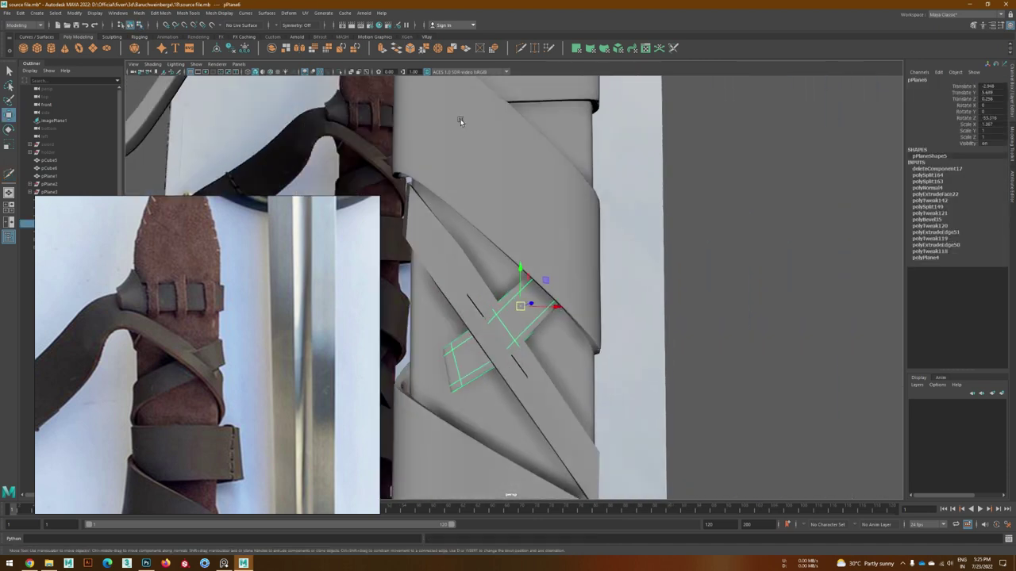
{"action": "mouse_move", "coordinate": [504, 357]}
{"action": "left_mouse_down", "text": "alt"}
{"action": "mouse_move", "coordinate": [608, 272]}
{"action": "mouse_move", "coordinate": [508, 238]}
{"action": "left_mouse_up", "text": "alt"}
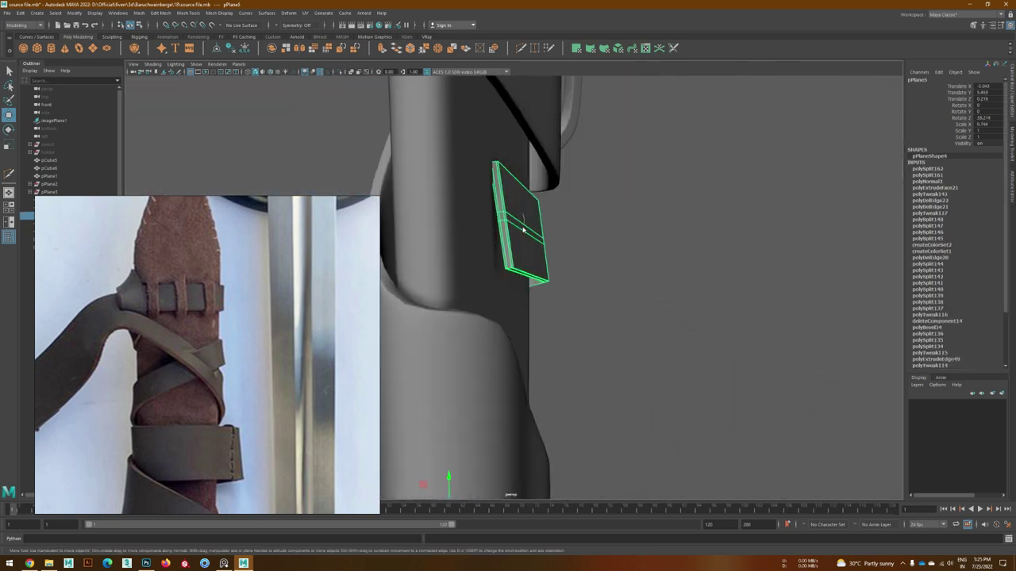
{"action": "key", "text": "F11"}
{"action": "scroll", "coordinate": [505, 317], "scroll_direction": "down", "scroll_amount": 3}
{"action": "left_click_drag", "start_coordinate": [504, 379], "coordinate": [495, 231], "text": "alt"}
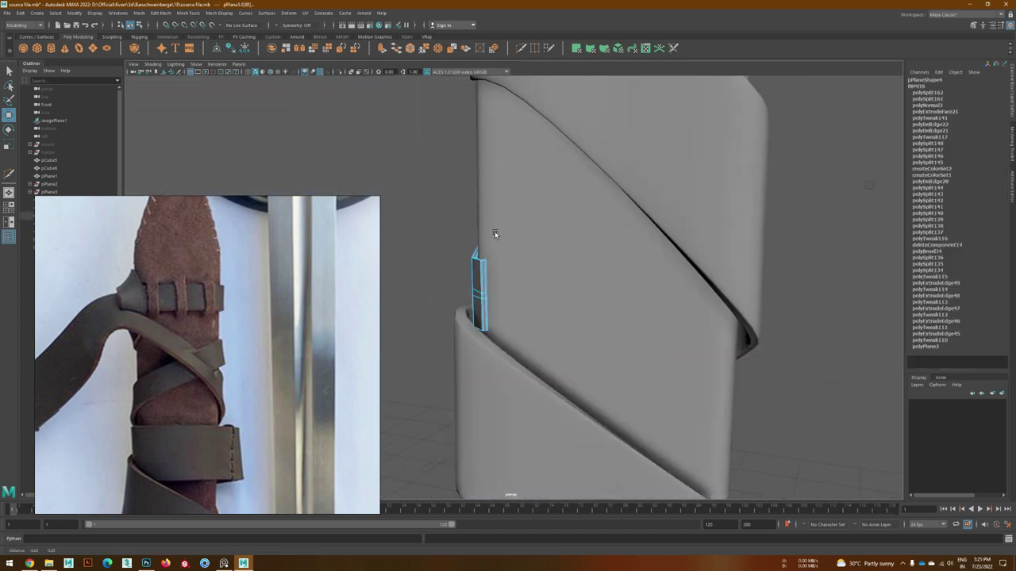
{"action": "scroll", "coordinate": [475, 309], "scroll_direction": "up", "scroll_amount": 4}
{"action": "key", "text": "F8"}
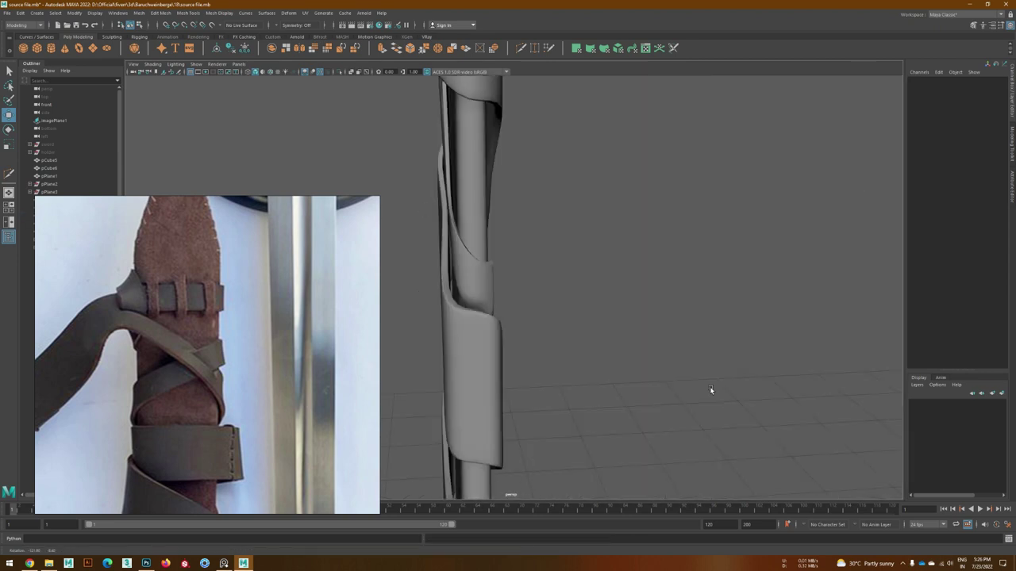
{"action": "scroll", "coordinate": [476, 317], "scroll_direction": "down", "scroll_amount": 3}
- Save the scene with Ctrl+S, then select pCube5 and the holder group in the Outliner
{"action": "mouse_move", "coordinate": [710, 386]}
{"action": "left_mouse_down", "text": "alt"}
{"action": "mouse_move", "coordinate": [554, 389]}
{"action": "mouse_move", "coordinate": [545, 324]}
{"action": "mouse_move", "coordinate": [536, 327]}
{"action": "left_mouse_up", "text": "alt"}
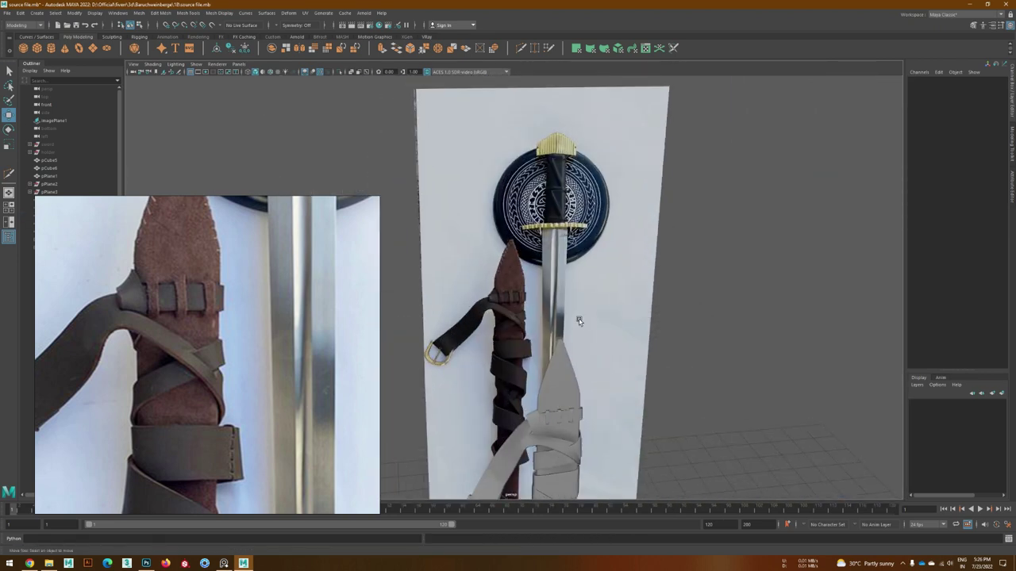
{"action": "scroll", "coordinate": [532, 327], "scroll_direction": "up", "scroll_amount": 5}
{"action": "left_click", "coordinate": [534, 330]}
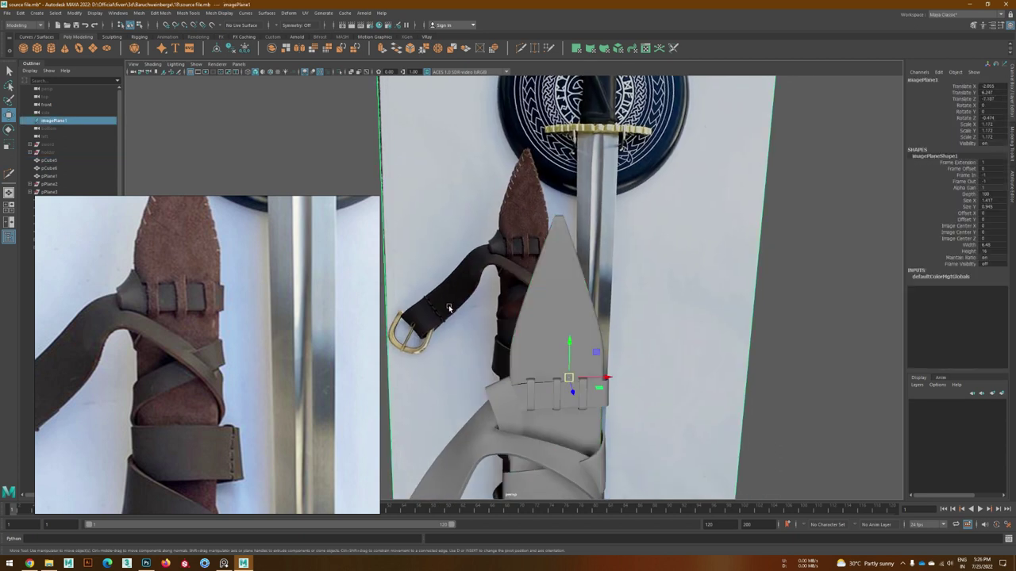
{"action": "scroll", "coordinate": [516, 333], "scroll_direction": "down", "scroll_amount": 5}
{"action": "key", "text": "ctrl+s"}
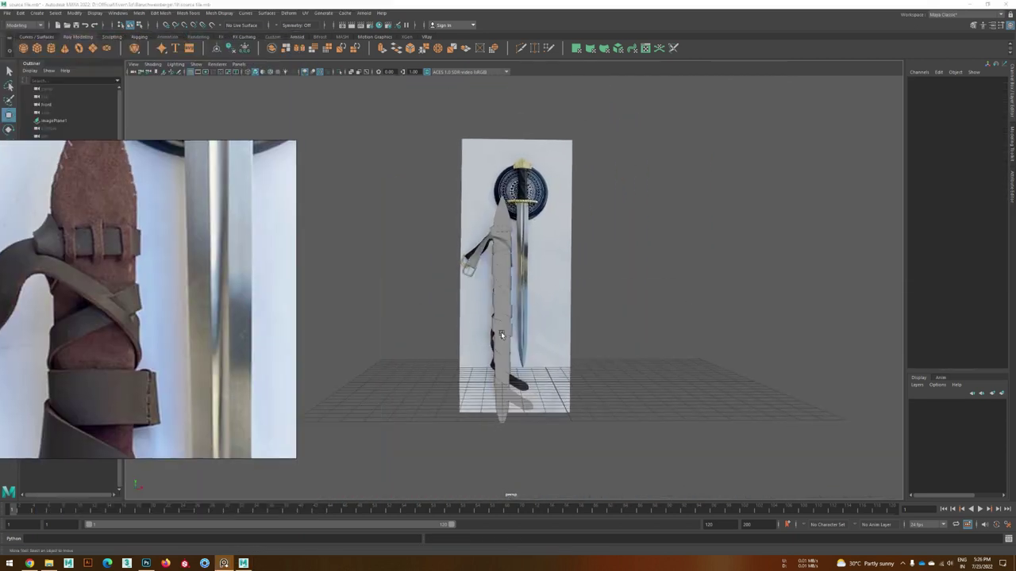
{"action": "left_click", "coordinate": [52, 160]}
{"action": "left_click", "coordinate": [47, 149]}
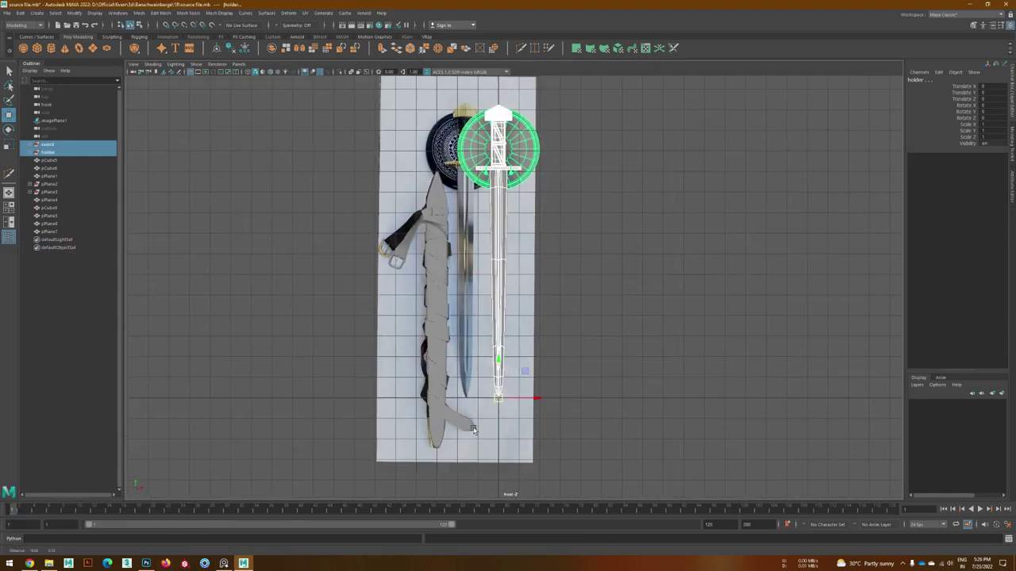
- Group pPlane1 and all scabbard pieces with Ctrl+G and raise the group beside the sword
{"action": "left_click", "coordinate": [98, 176]}
{"action": "left_click_drag", "start_coordinate": [461, 442], "coordinate": [403, 434]}
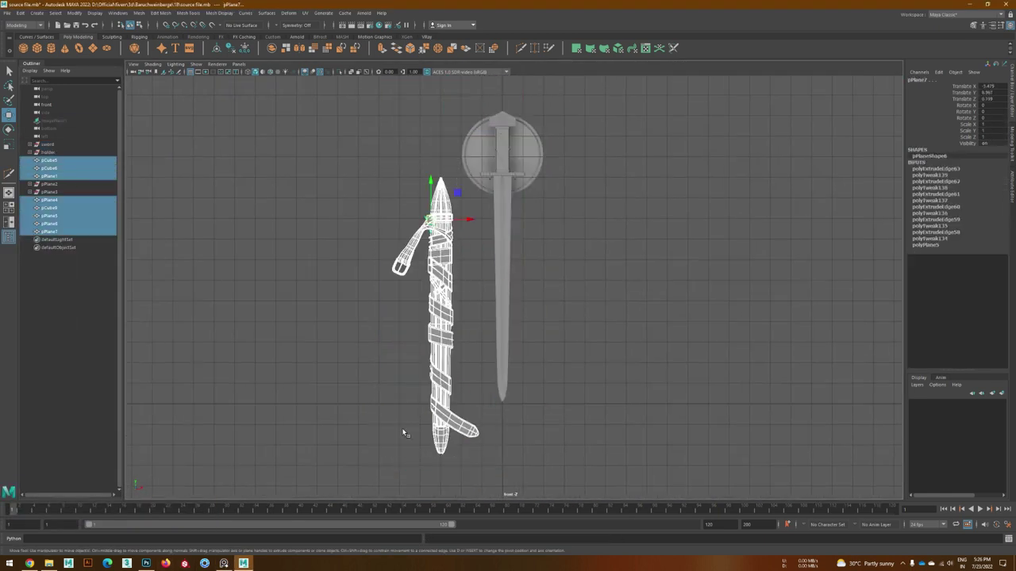
{"action": "key", "text": "ctrl+g"}
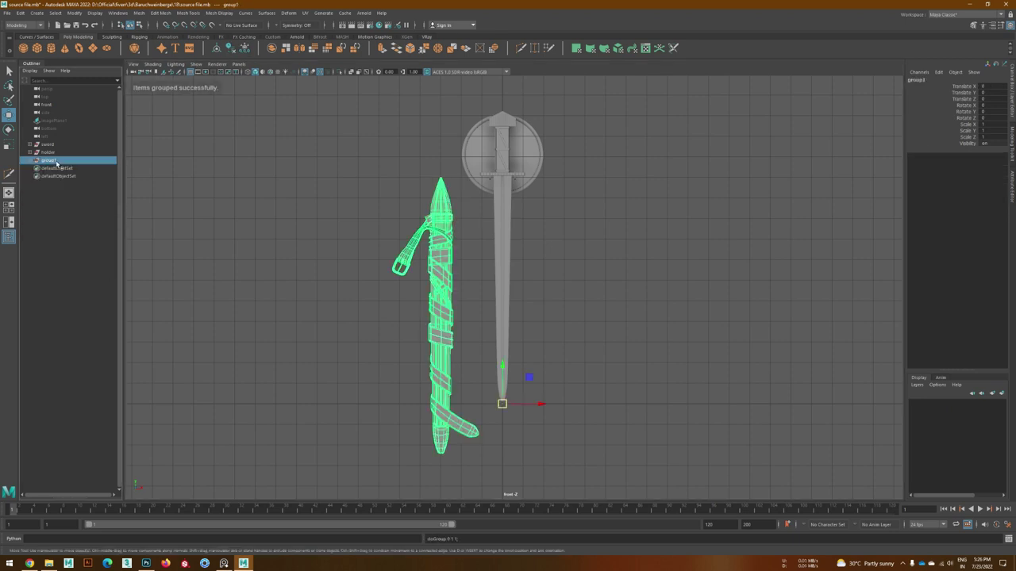
{"action": "middle_click_drag", "start_coordinate": [382, 339], "coordinate": [373, 349], "text": "alt"}
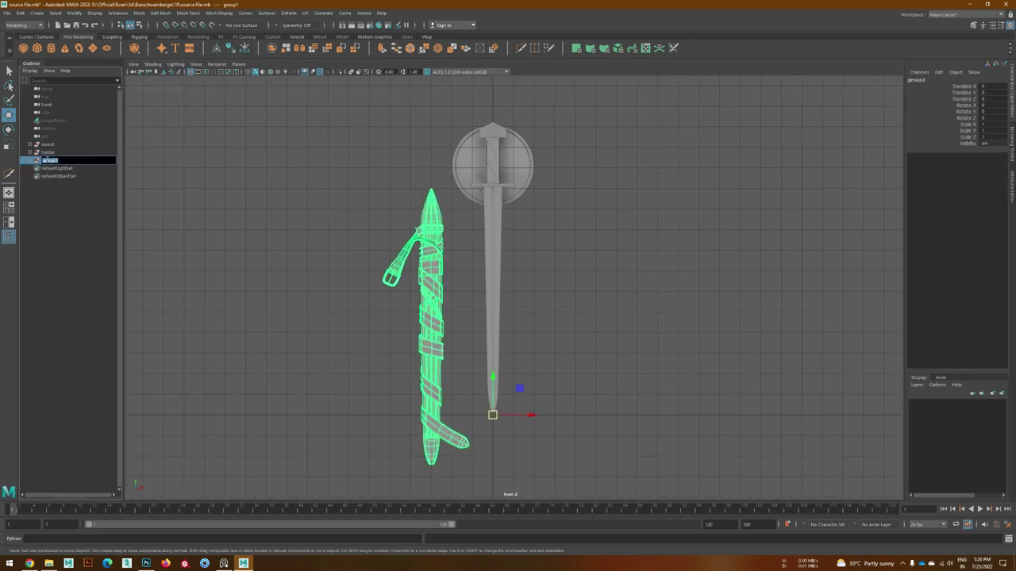
{"action": "middle_click_drag", "start_coordinate": [492, 401], "coordinate": [480, 415], "text": "alt"}
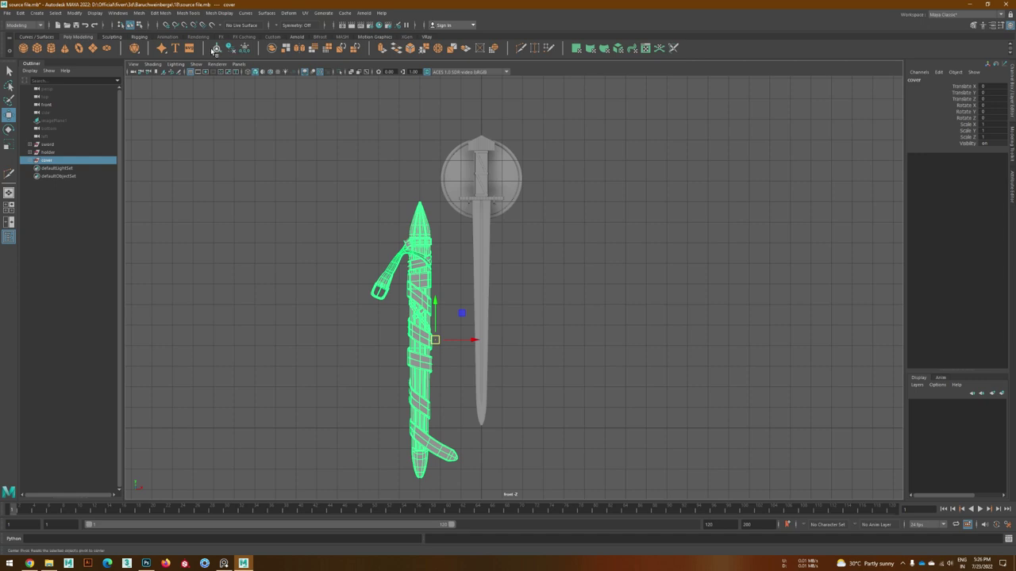
{"action": "left_click_drag", "start_coordinate": [435, 311], "coordinate": [429, 270]}
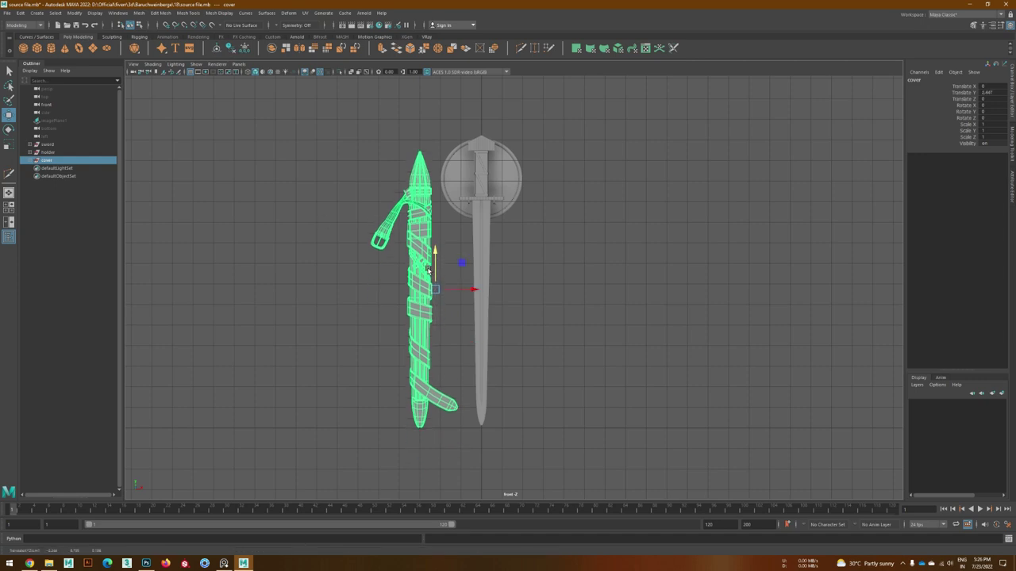
- Deselect and orbit around the finished sword, cover and shield in perspective
{"action": "middle_click_drag", "start_coordinate": [524, 300], "coordinate": [532, 340], "text": "alt"}
{"action": "left_click", "coordinate": [553, 360]}
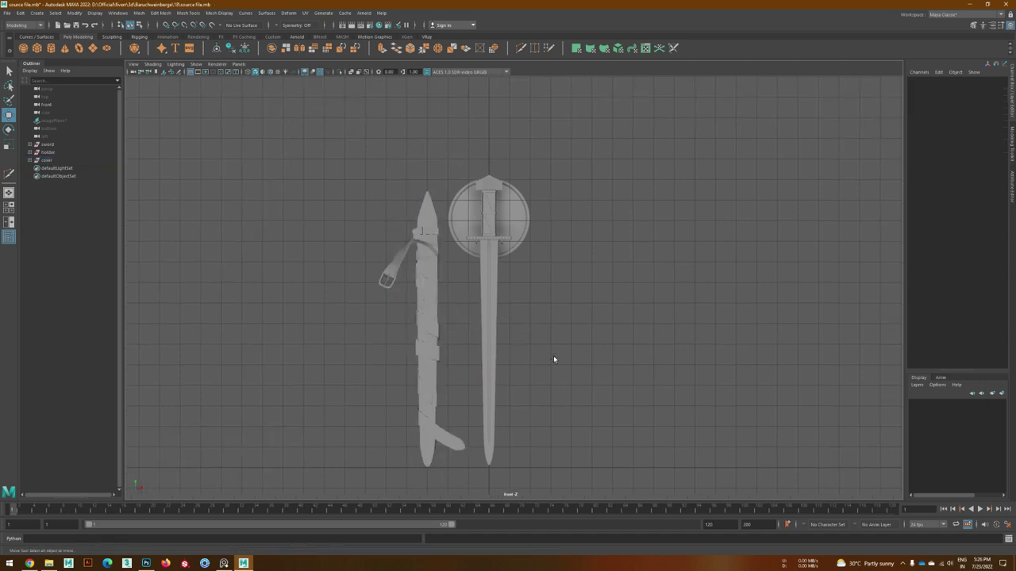
{"action": "right_click_drag", "start_coordinate": [395, 347], "coordinate": [456, 356], "text": "alt"}
{"action": "mouse_move", "coordinate": [455, 356]}
{"action": "left_mouse_down", "text": "alt"}
{"action": "mouse_move", "coordinate": [372, 345]}
{"action": "mouse_move", "coordinate": [465, 378]}
{"action": "mouse_move", "coordinate": [452, 383]}
{"action": "left_mouse_up", "text": "alt"}
{"action": "mouse_move", "coordinate": [491, 434]}
{"action": "left_mouse_down", "text": "alt"}
{"action": "mouse_move", "coordinate": [415, 424]}
{"action": "mouse_move", "coordinate": [402, 410]}
{"action": "mouse_move", "coordinate": [492, 408]}
{"action": "mouse_move", "coordinate": [399, 421]}
{"action": "mouse_move", "coordinate": [380, 321]}
{"action": "mouse_move", "coordinate": [468, 384]}
{"action": "mouse_move", "coordinate": [508, 359]}
{"action": "mouse_move", "coordinate": [547, 356]}
{"action": "left_mouse_up", "text": "alt"}
{"action": "scroll", "coordinate": [535, 352], "scroll_direction": "up", "scroll_amount": 2}
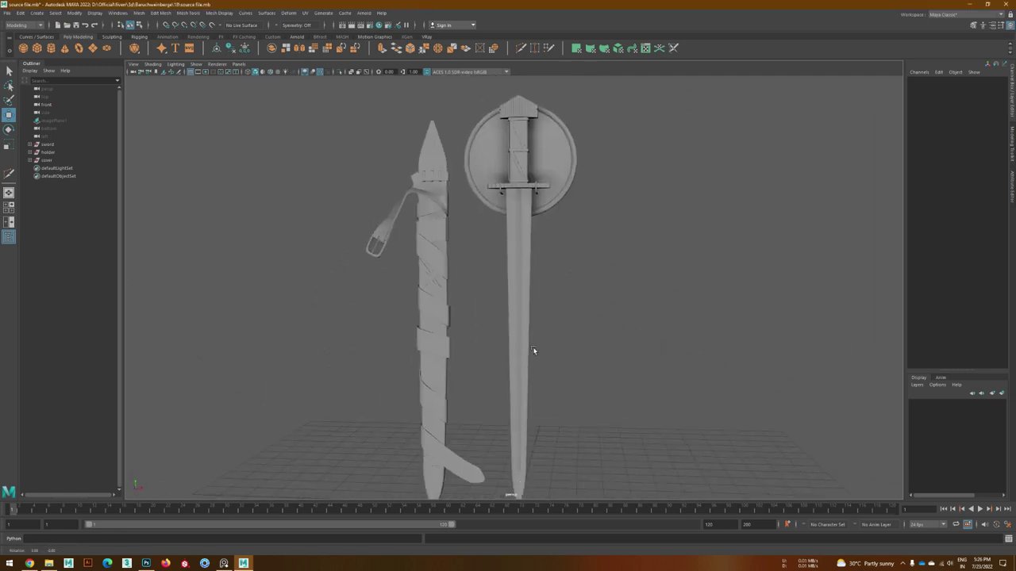
{"action": "scroll", "coordinate": [499, 366], "scroll_direction": "up", "scroll_amount": 2}
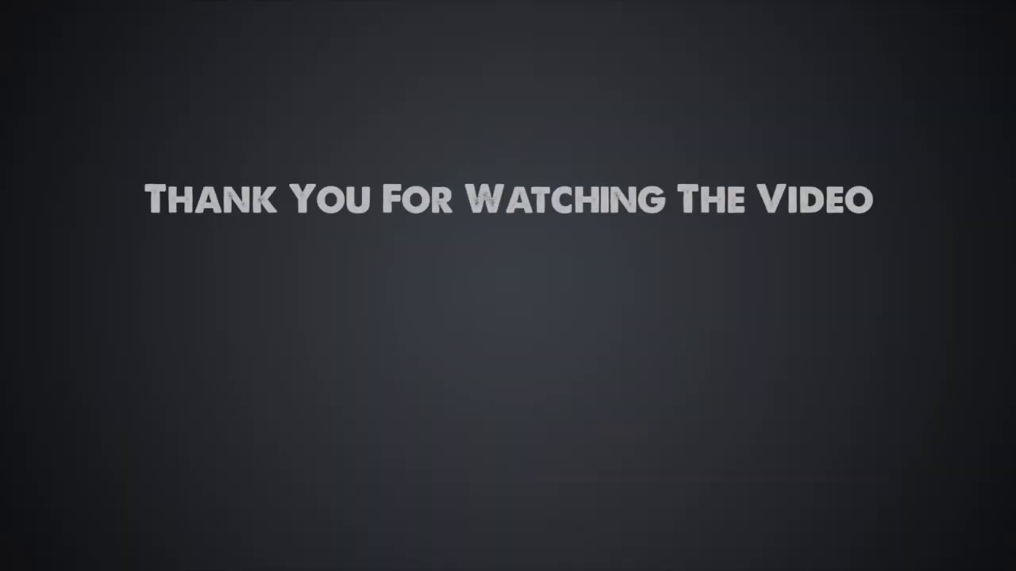